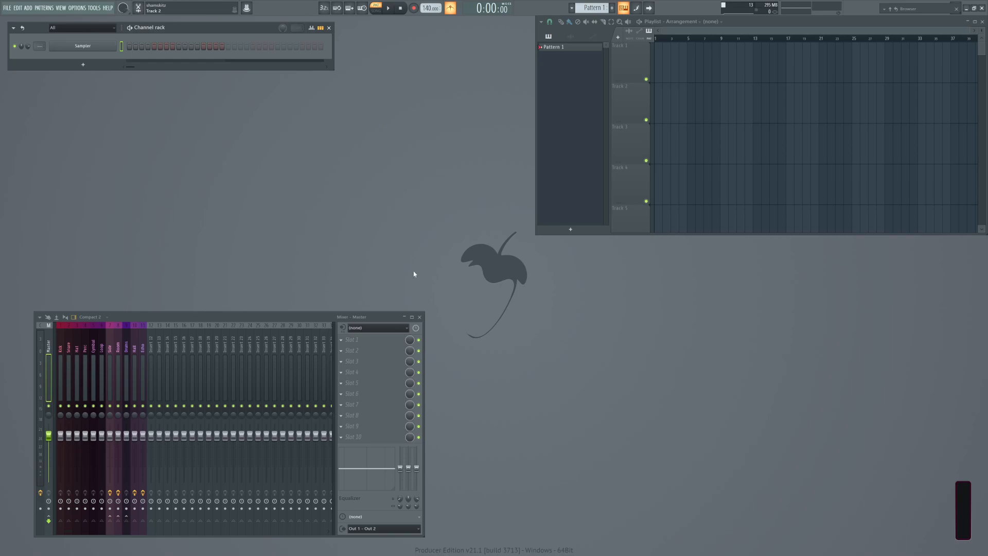
Dock the browser at the side of the workspace and apply the Default toolbar preset.
left_click(907, 9)
left_click_drag(906, 10, 1, 113)
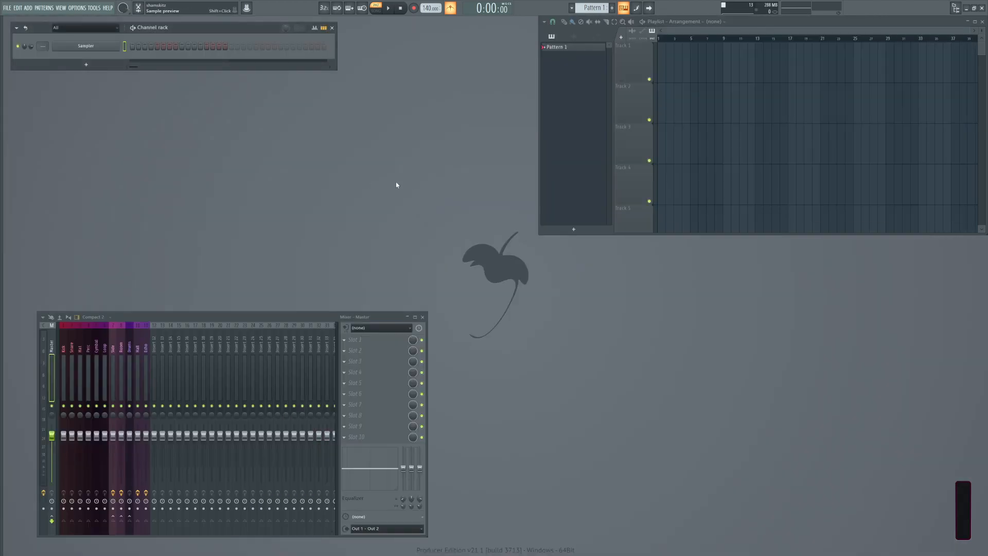
right_click(893, 12)
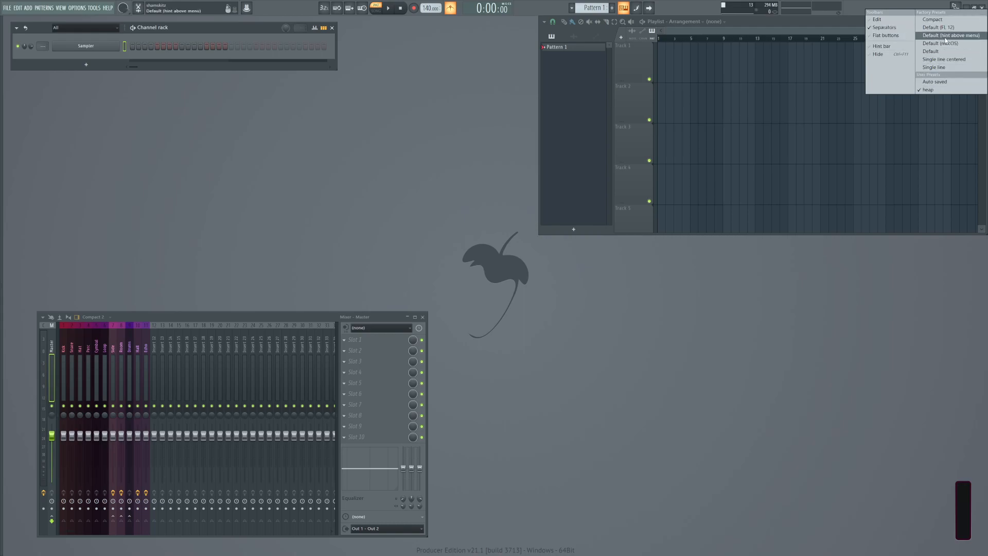
left_click(932, 51)
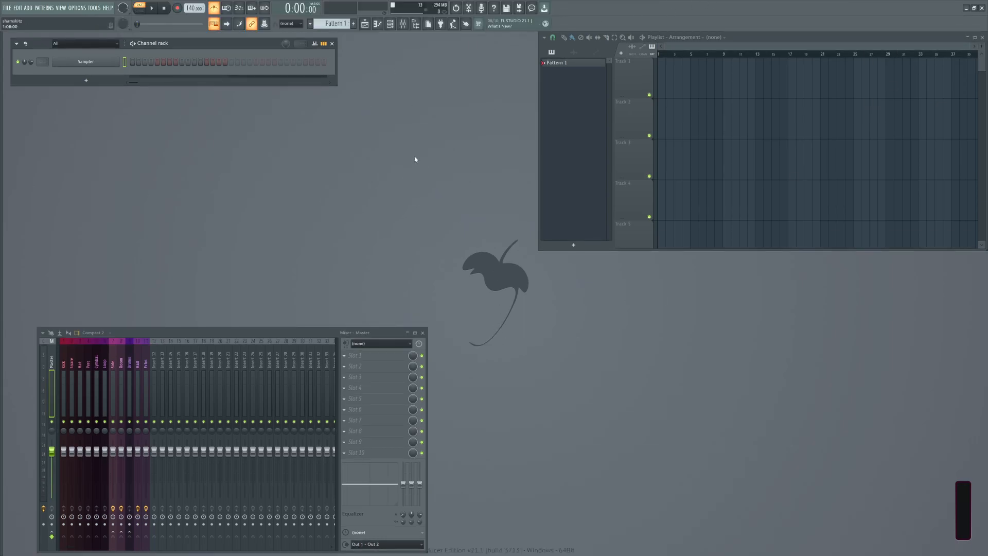
Create a new project from the Club Basic with limiter template and inspect the Fruity Limiter on the master track.
left_click_drag(282, 332, 279, 326)
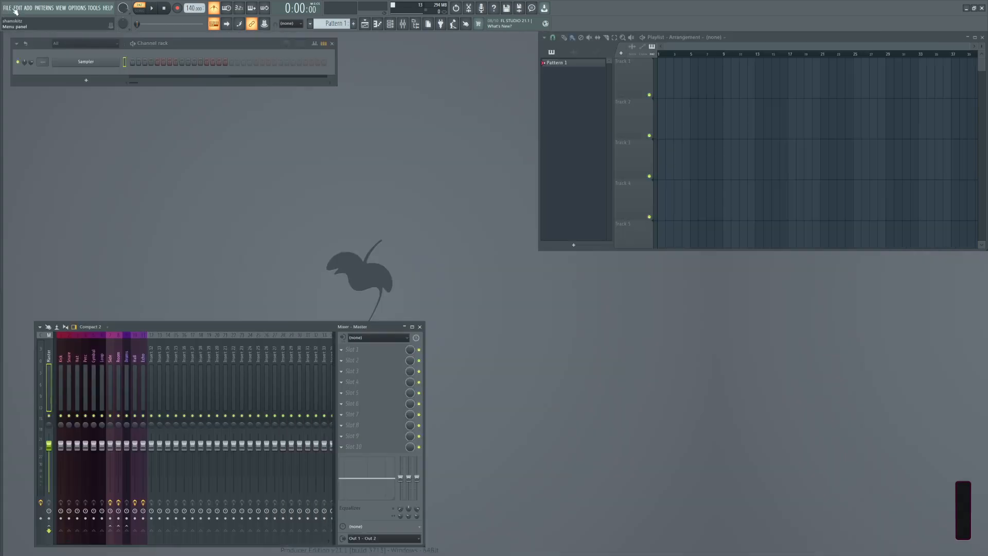
left_click(8, 8)
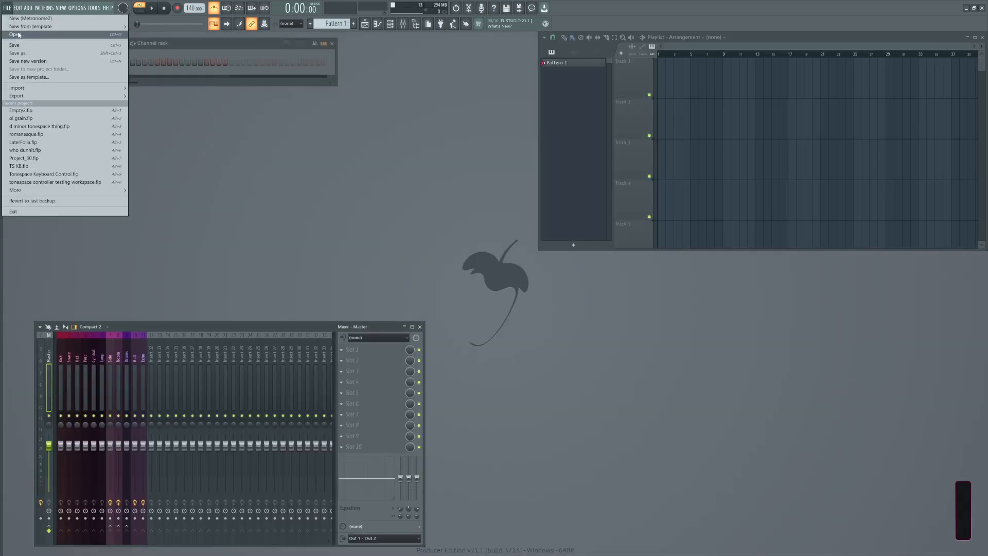
mouse_move(20, 29)
mouse_move(152, 52)
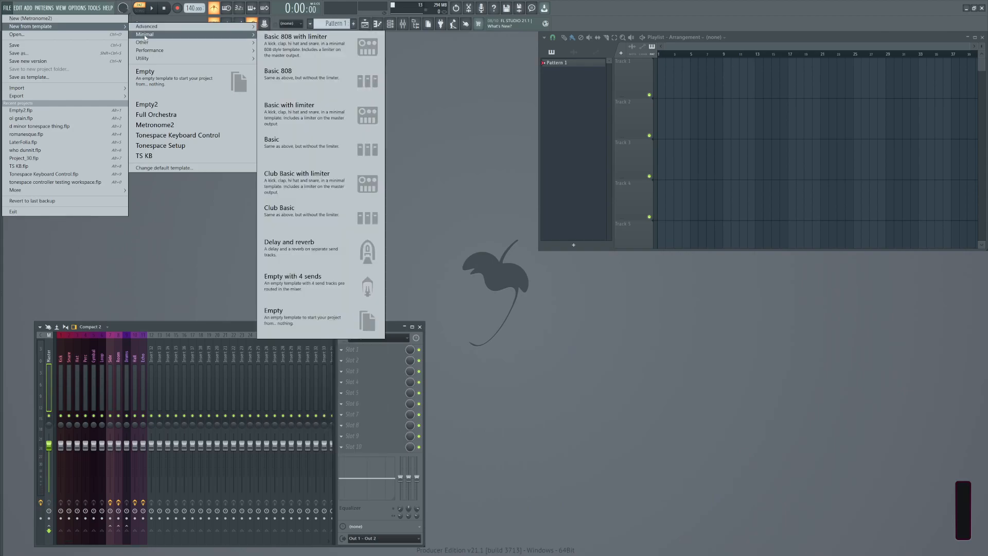
left_click(306, 186)
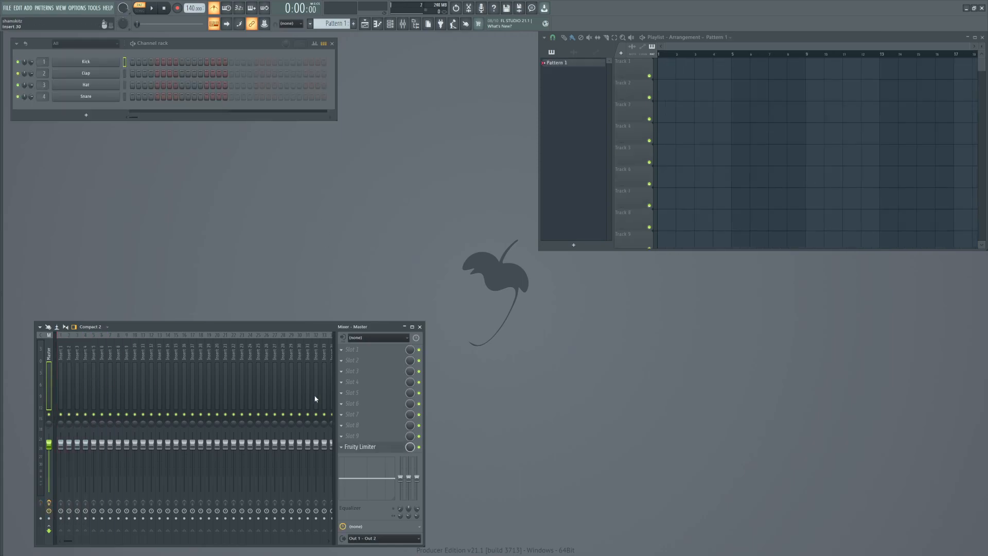
left_click(378, 446)
left_click(379, 446)
Apply the heap toolbar preset and park the floating browser window over the upper toolbar area.
right_click(709, 16)
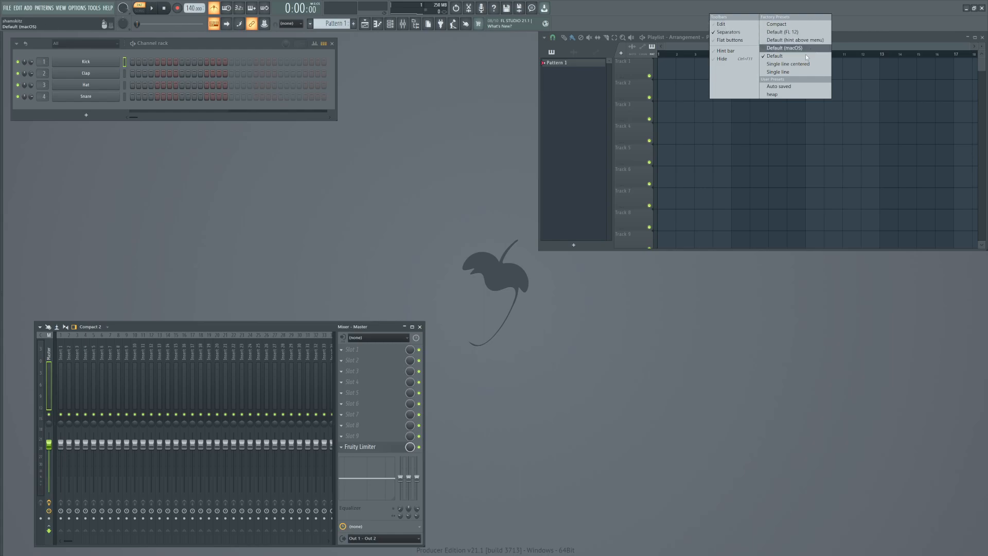
left_click(780, 94)
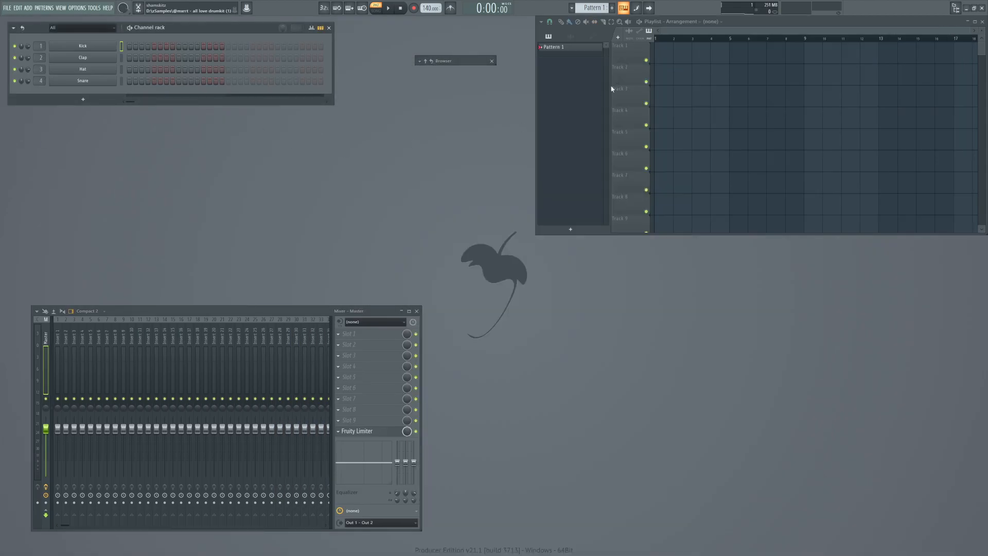
mouse_move(470, 61)
left_click_drag(470, 61, 743, 11)
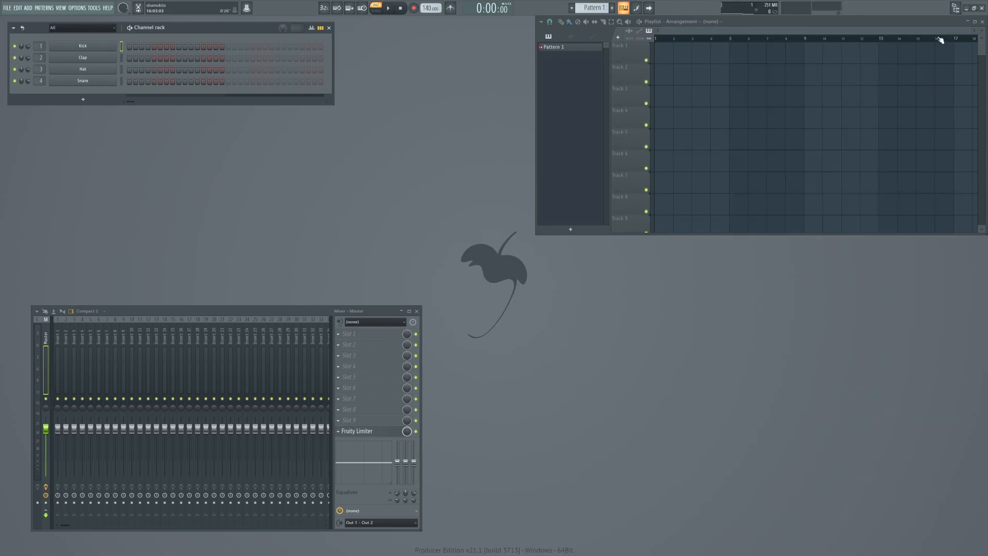
Turn the browser's Auto-hide option off and back on.
mouse_move(955, 10)
left_click(694, 8)
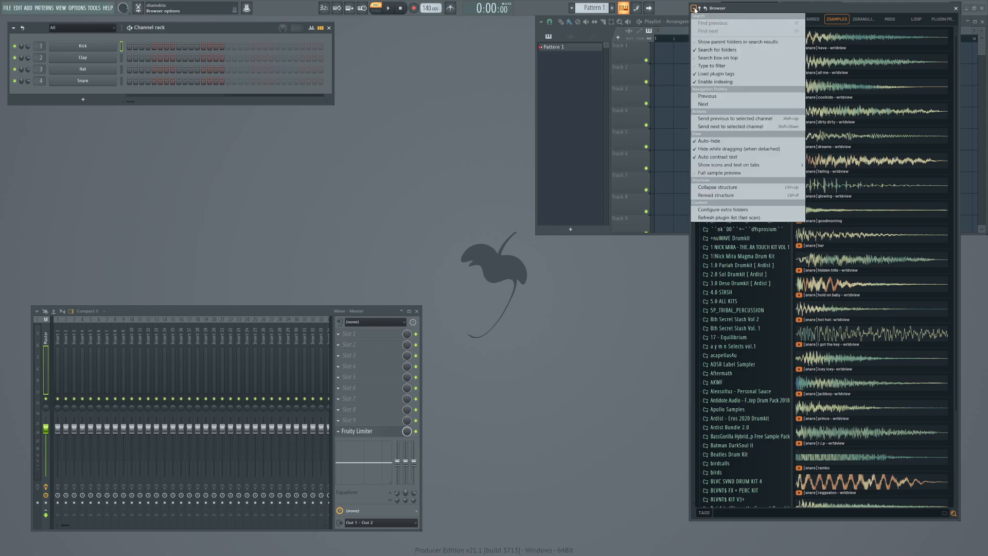
left_click(709, 140)
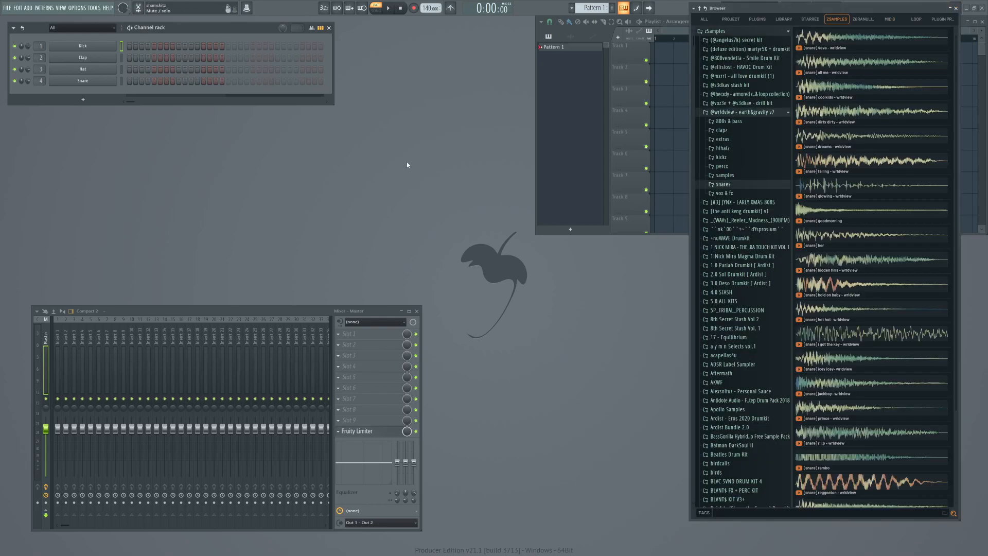
left_click(693, 8)
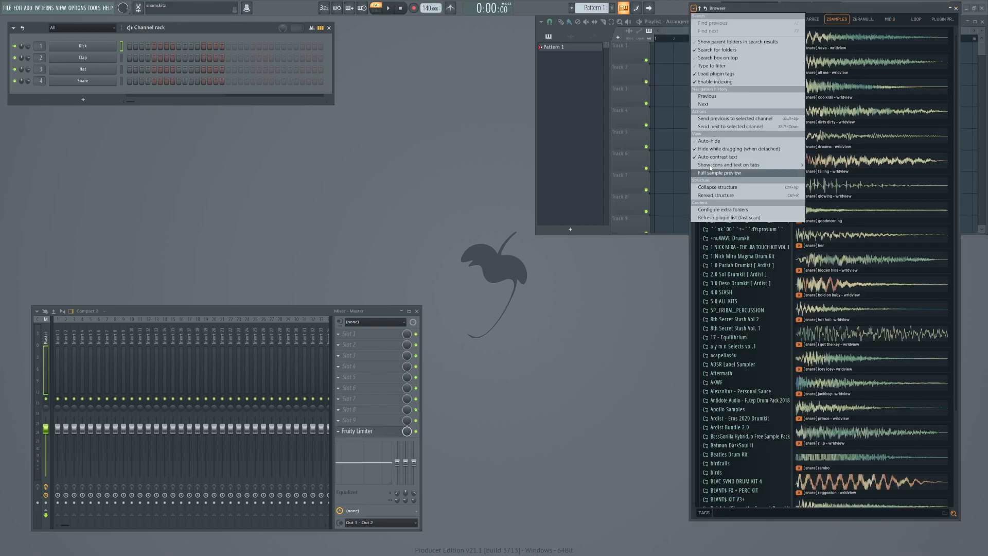
left_click(704, 141)
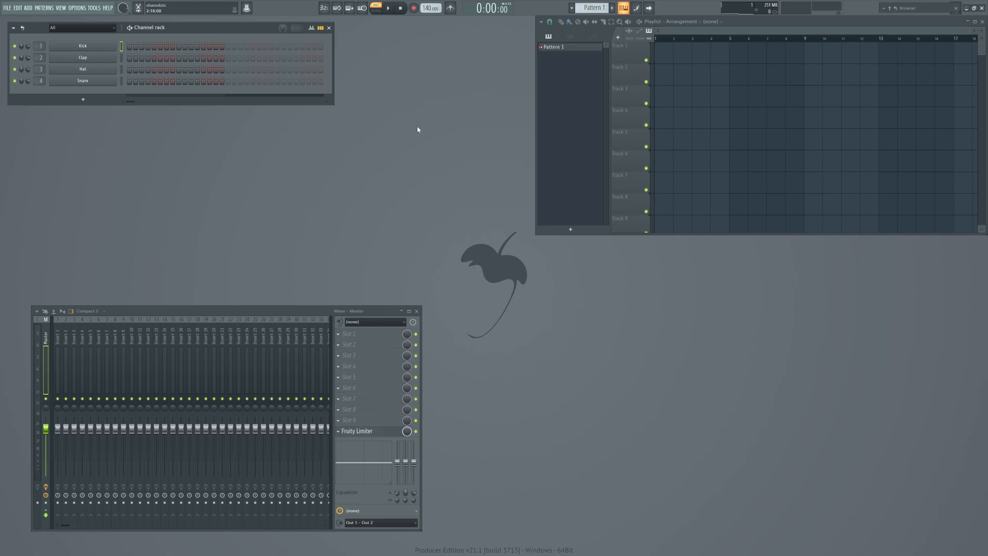
Examine the browser preview and metronome track assignments in the audio settings, close the settings and reposition the mixer window.
left_click(76, 8)
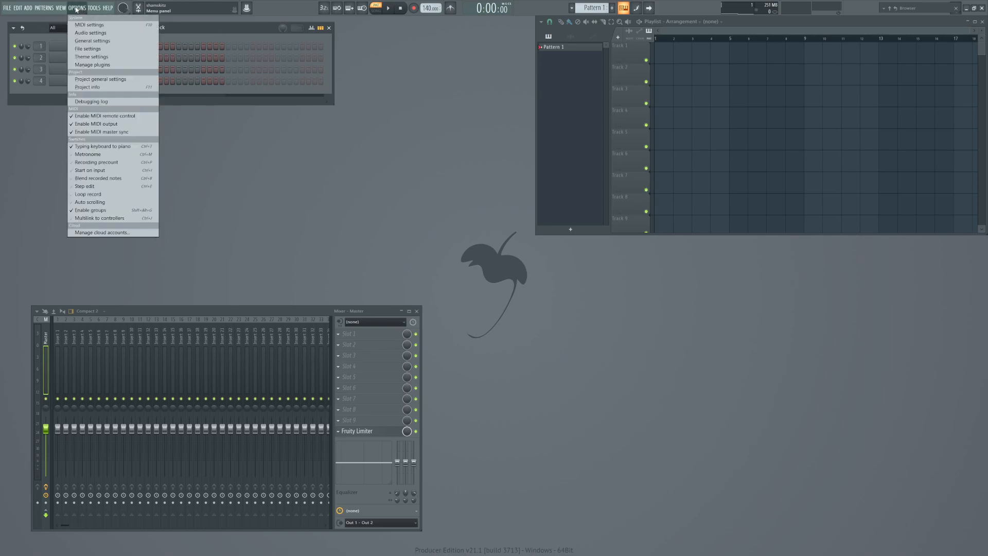
left_click(90, 33)
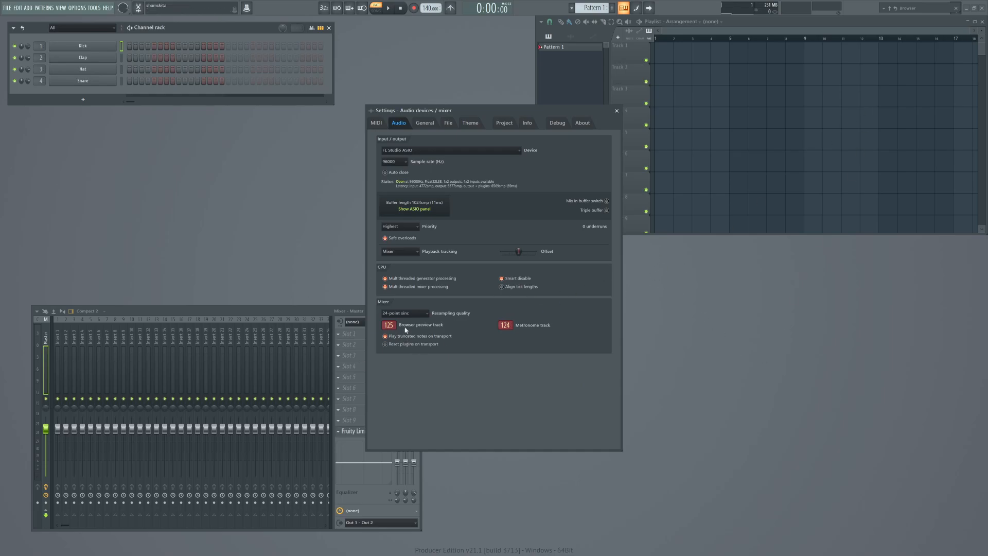
left_click(907, 8)
left_click_drag(208, 312, 186, 292)
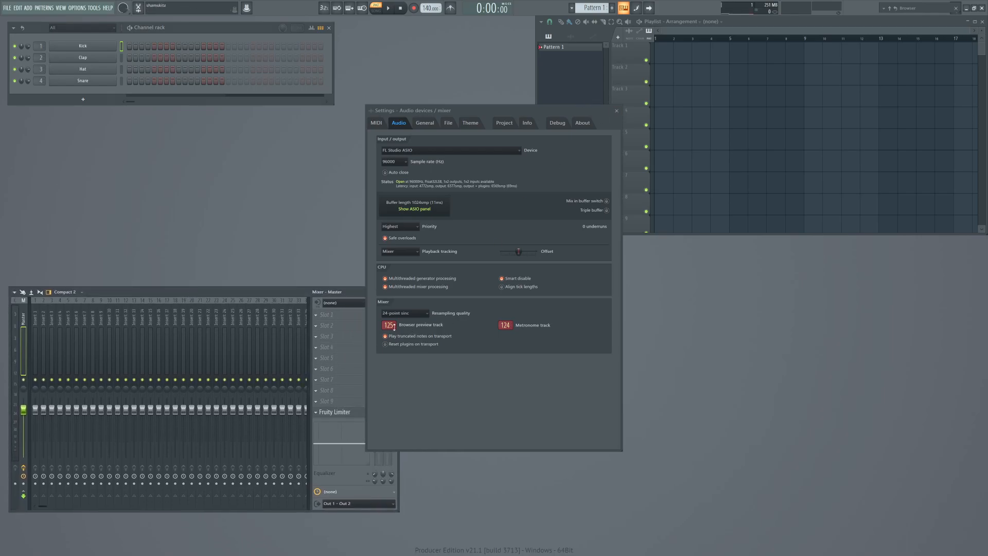
left_click(617, 111)
left_click_drag(241, 291, 274, 249)
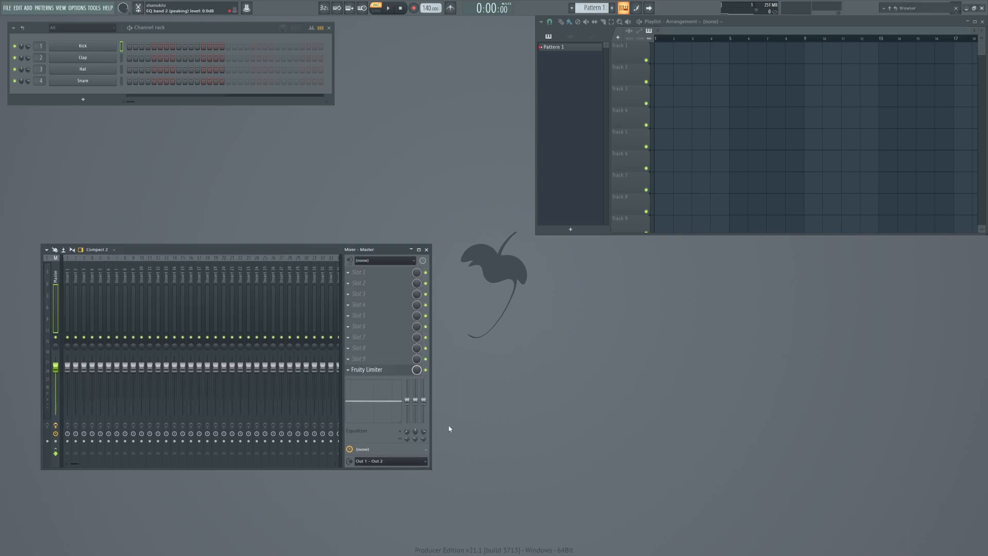
Create a new project from the Empty template.
left_click(7, 8)
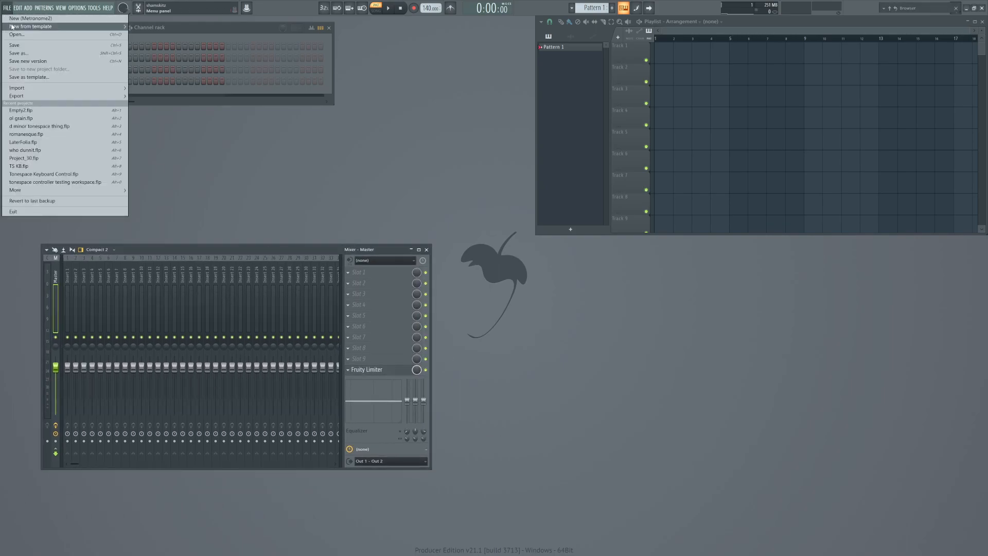
mouse_move(12, 27)
left_click(152, 77)
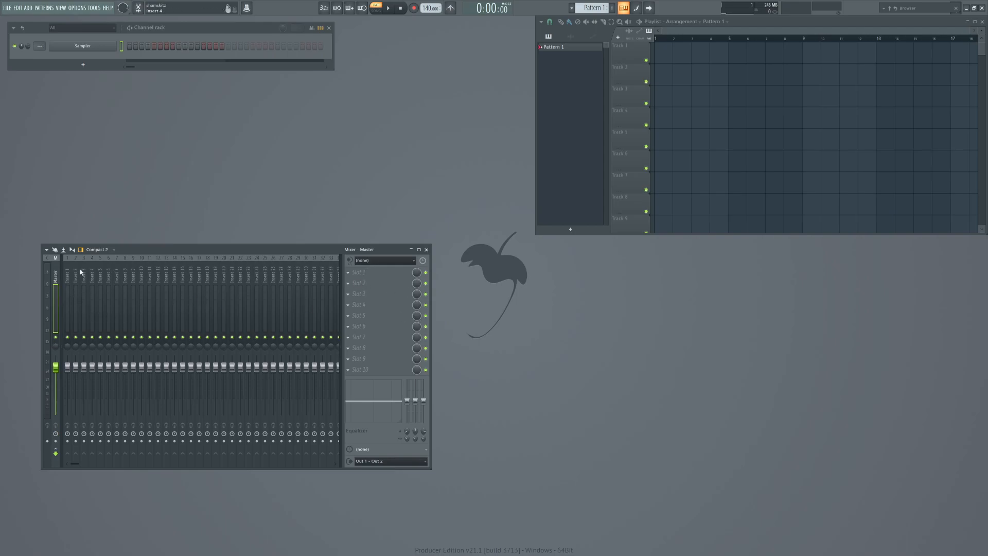
Select mixer tracks Insert 124 and Insert 125 together and dock them to the mixer's right side.
left_click(67, 275)
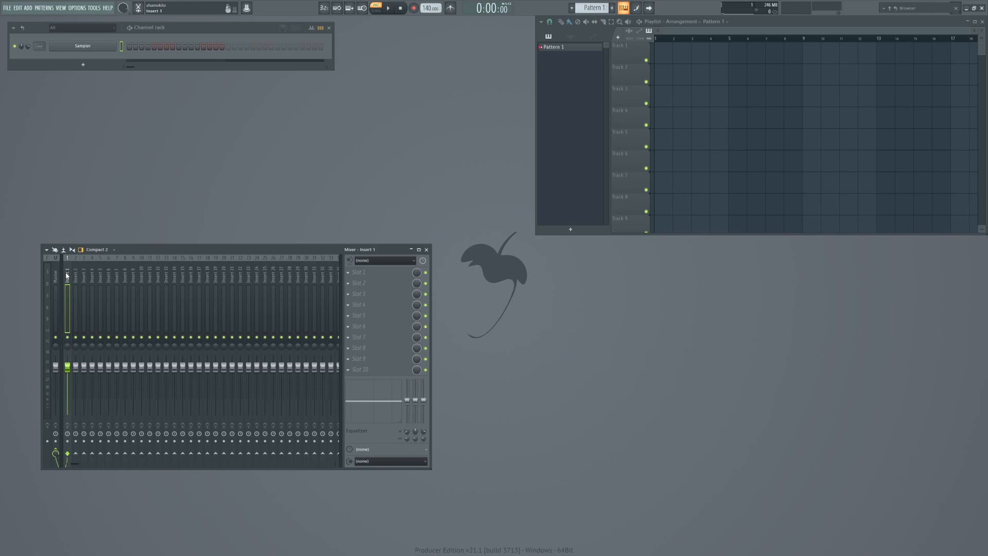
key("Left")
key("Left")
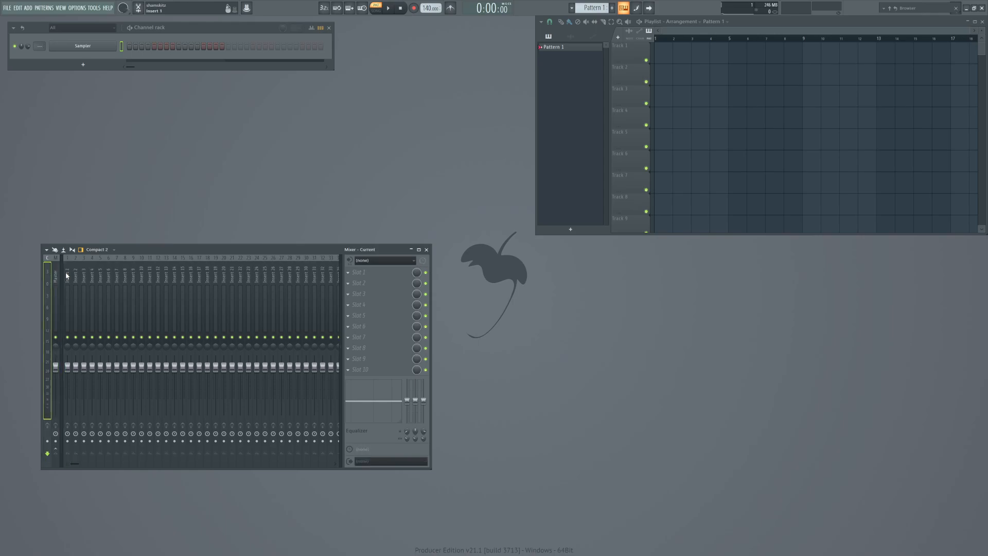
key("Left")
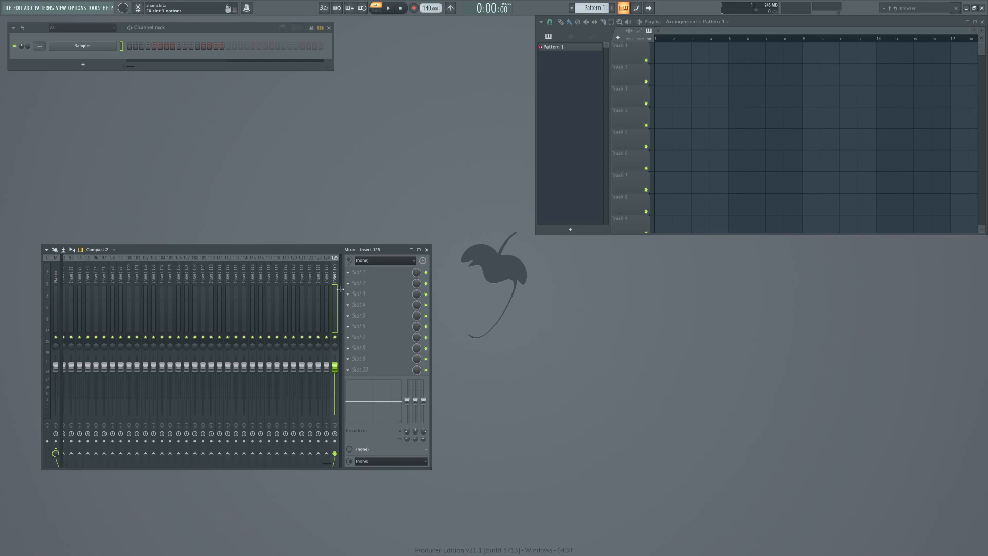
left_click(326, 270)
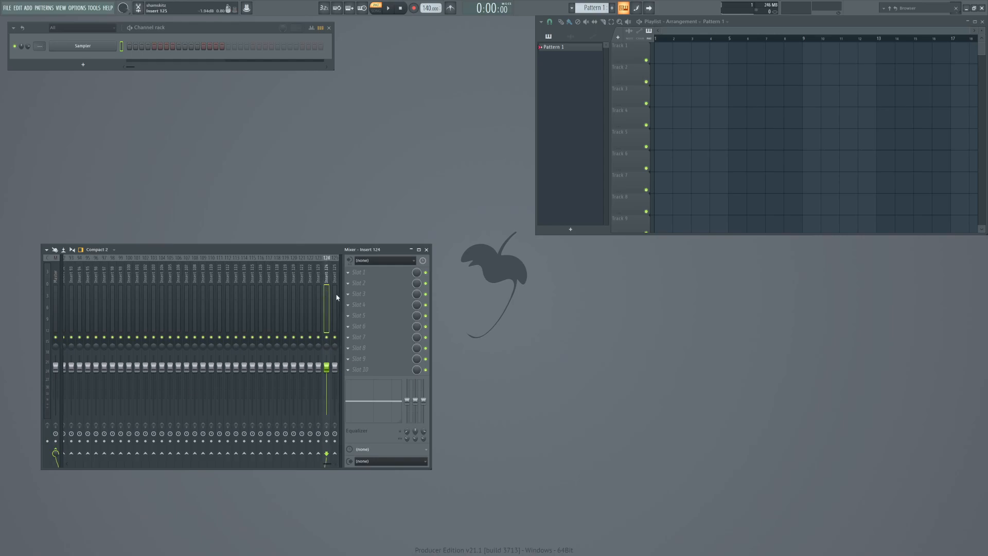
left_click(335, 278, "ctrl+shift")
right_click(330, 254)
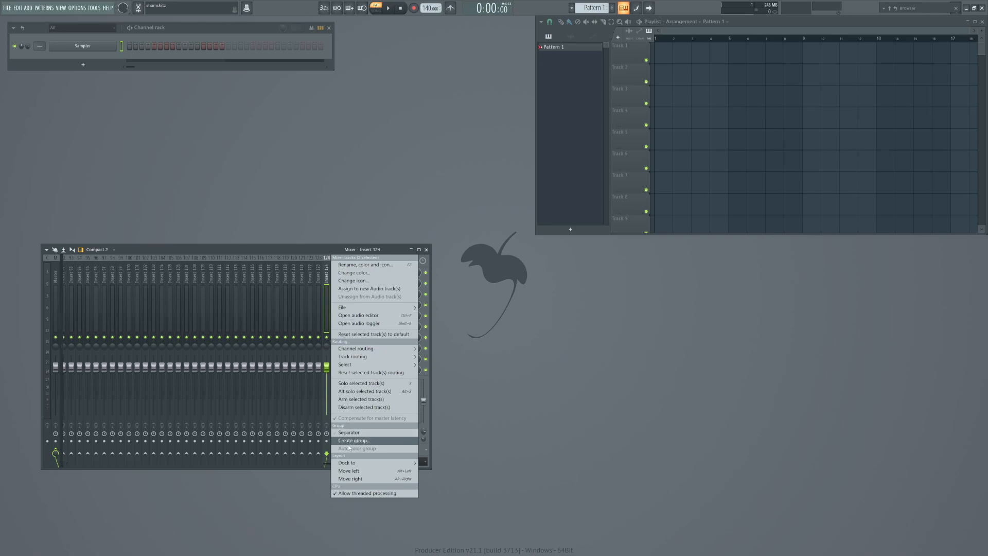
mouse_move(360, 463)
left_click(427, 477)
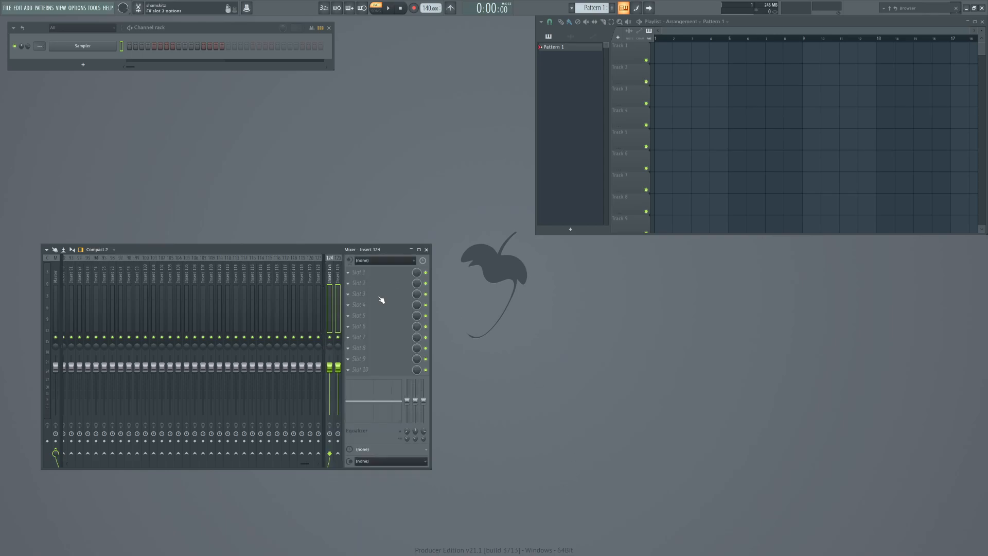
Rename mixer track Insert 124 as Metronome and give it a random pink color.
left_click(329, 306)
key("F2")
key("F2")
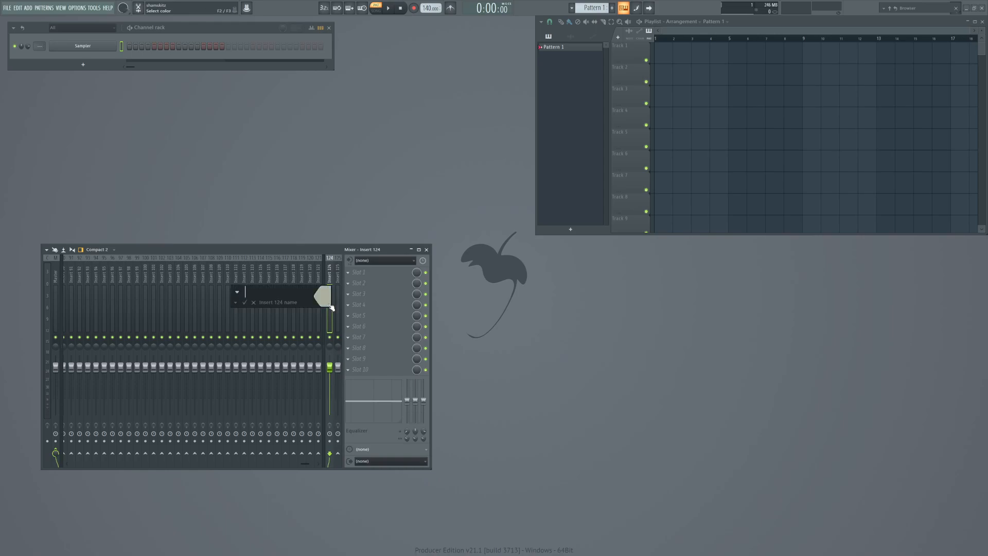
key("F2")
key("F2")
key("F2")
key("F2")
key("F2")
type("Metronome")
key("Return")
Rename mixer track Insert 125 as Browser and give it a random purple color.
left_click(338, 271)
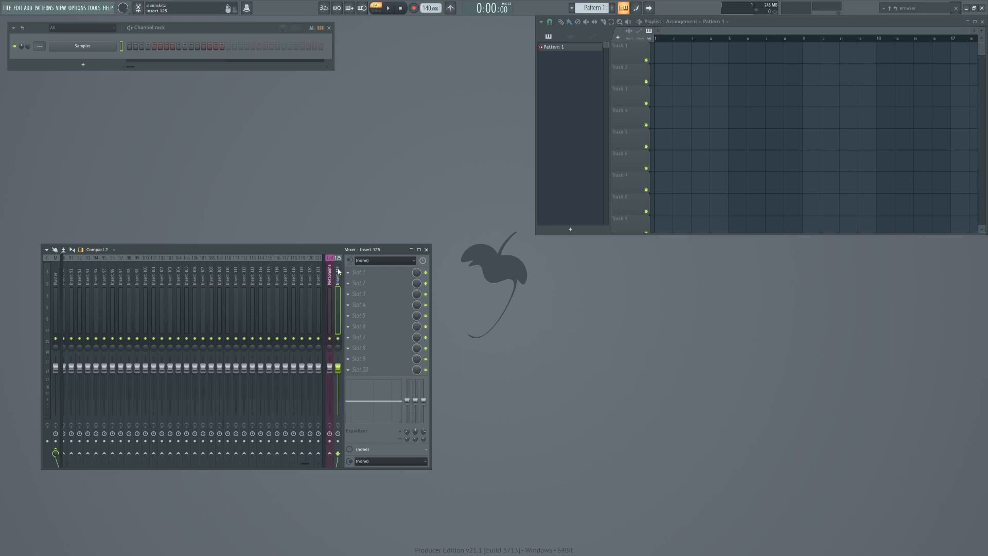
key("F2")
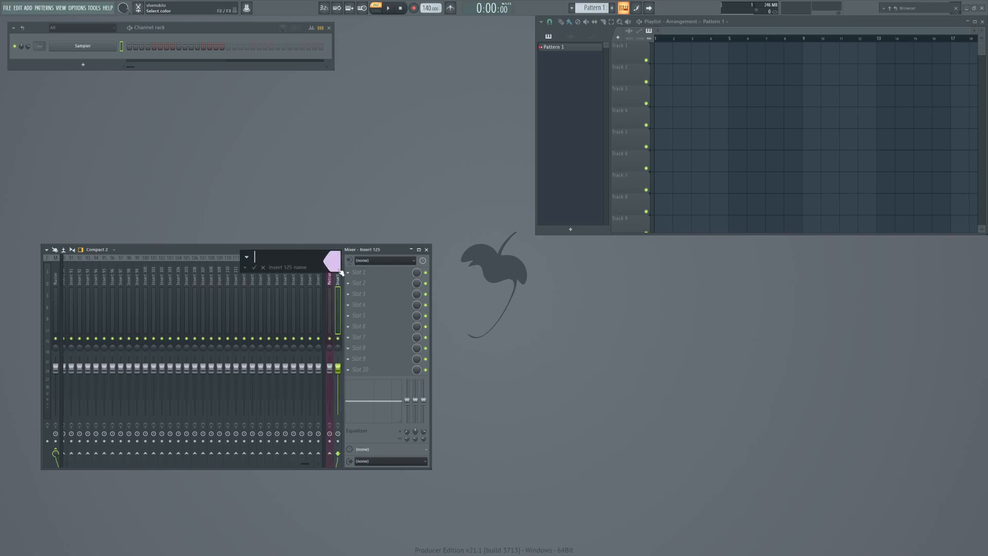
type("Browser")
key("Return")
Add Fruity soft clipper to slot 2 of the Metronome mixer track and lower its Post level.
left_click(329, 308)
left_click(375, 284)
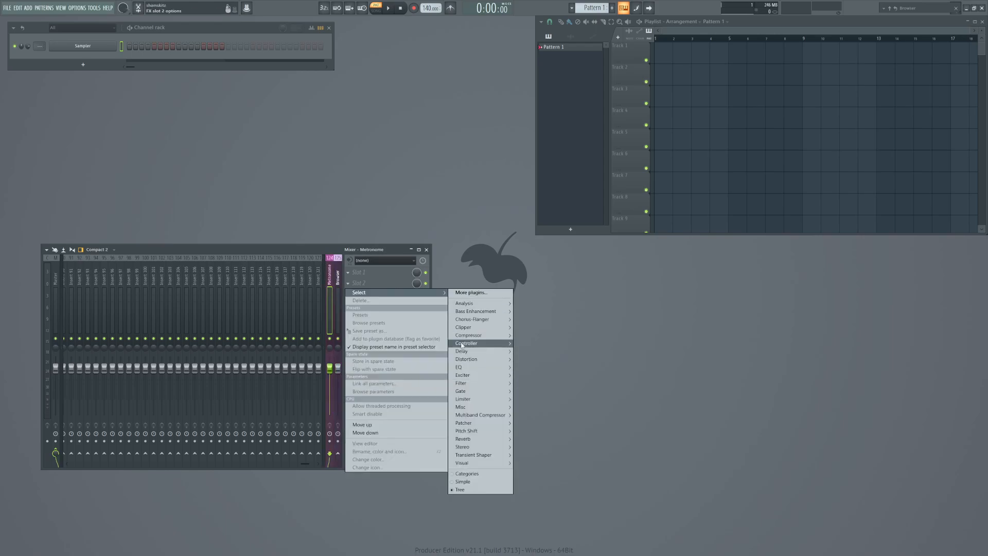
mouse_move(494, 327)
left_click(537, 352)
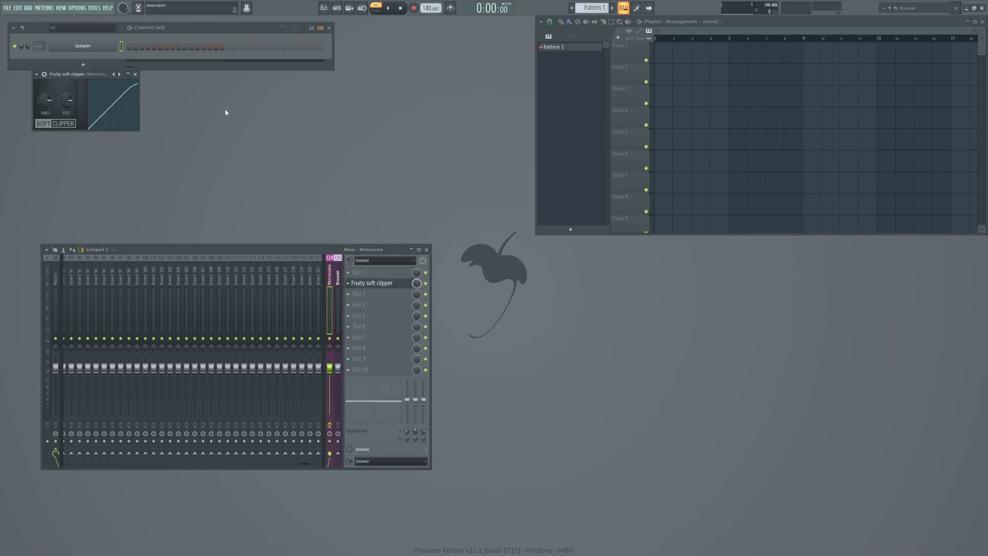
left_click_drag(71, 100, 71, 136)
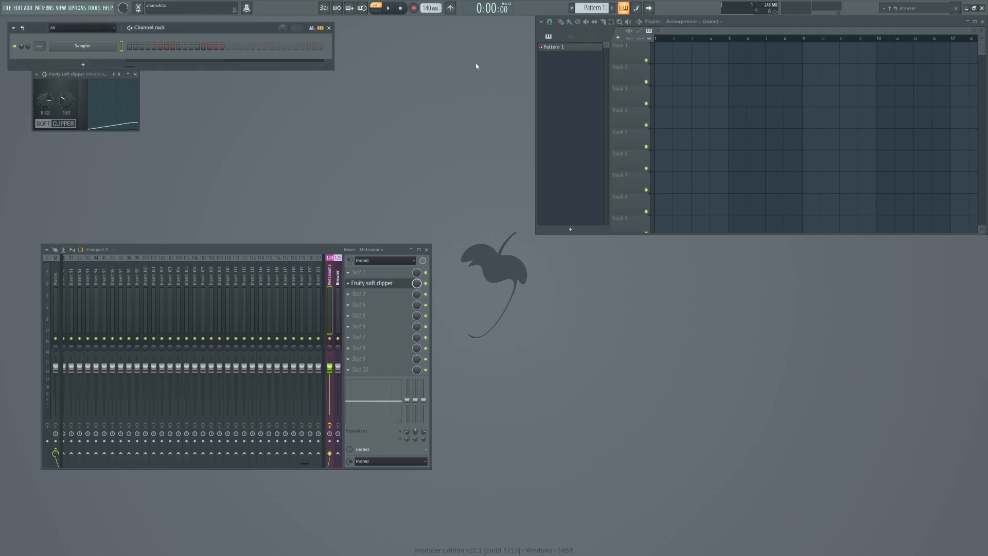
Enable the metronome and run playback briefly to hear its level through the Metronome track.
left_click(455, 8)
key("space")
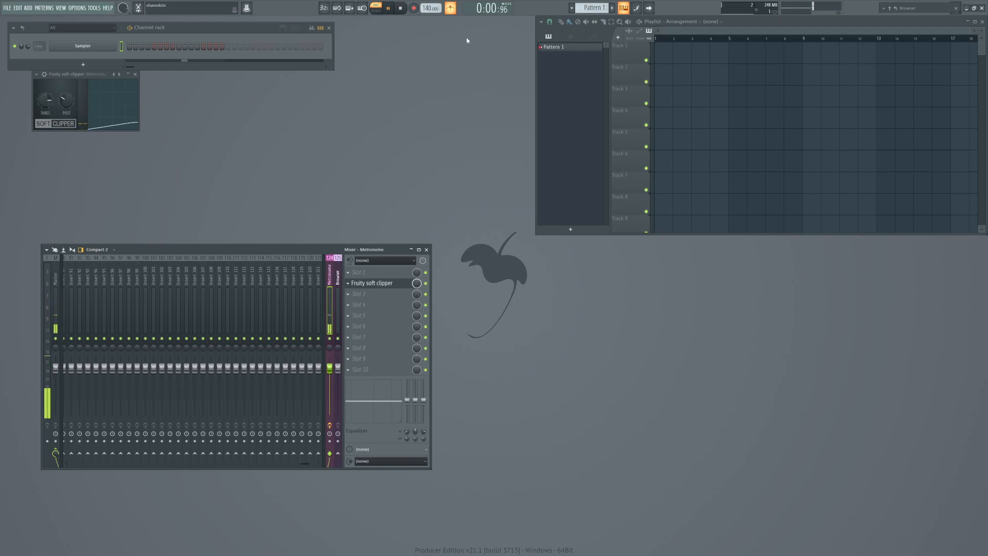
key("space")
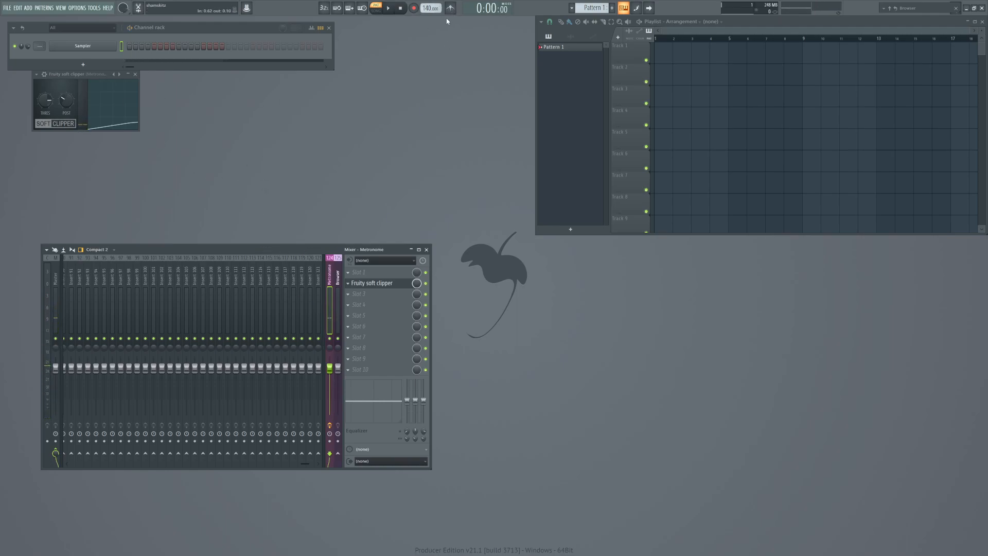
right_click(451, 11)
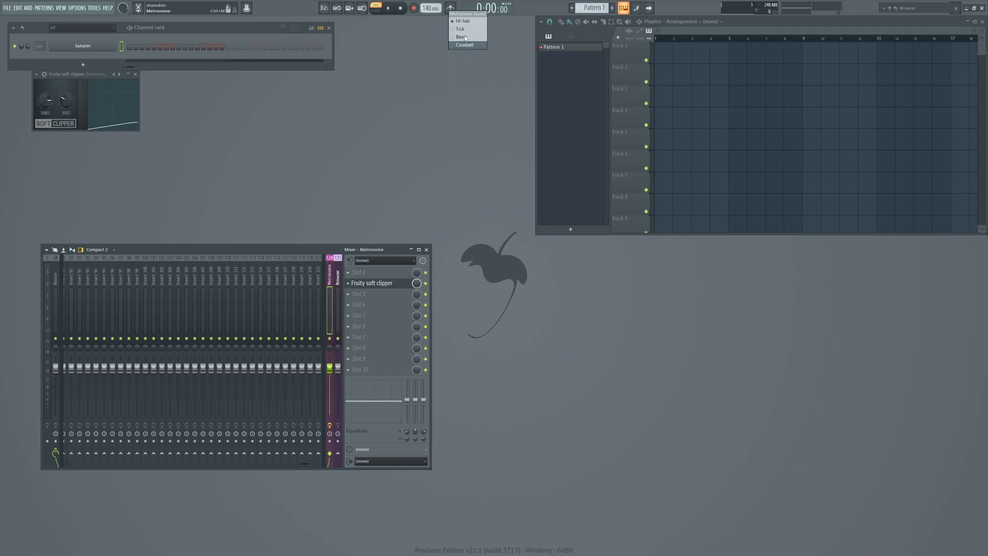
left_click(448, 45)
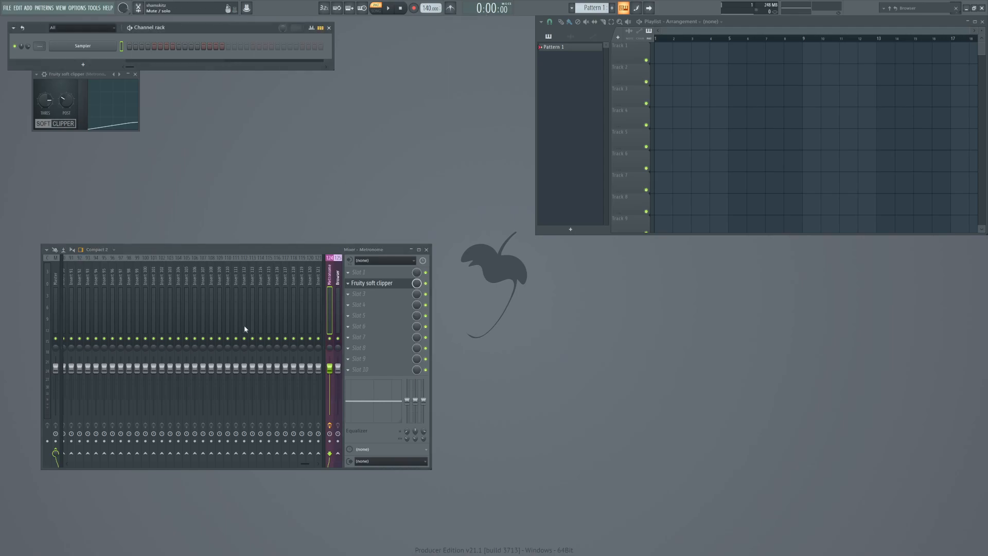
Add Fruity Limiter to slot 2 of the Browser mixer track and lower its ceiling to about -9.8 dB.
left_click(336, 281)
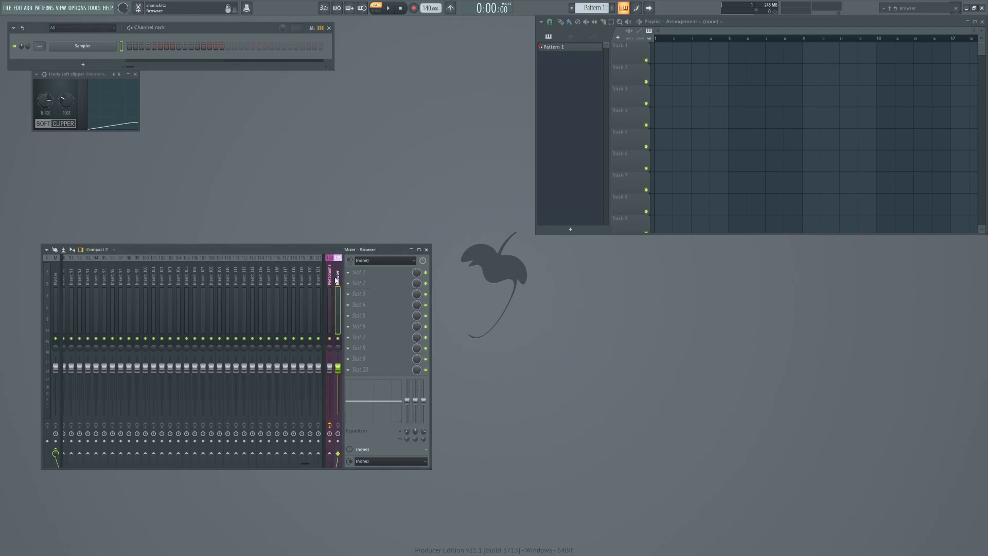
left_click(370, 284)
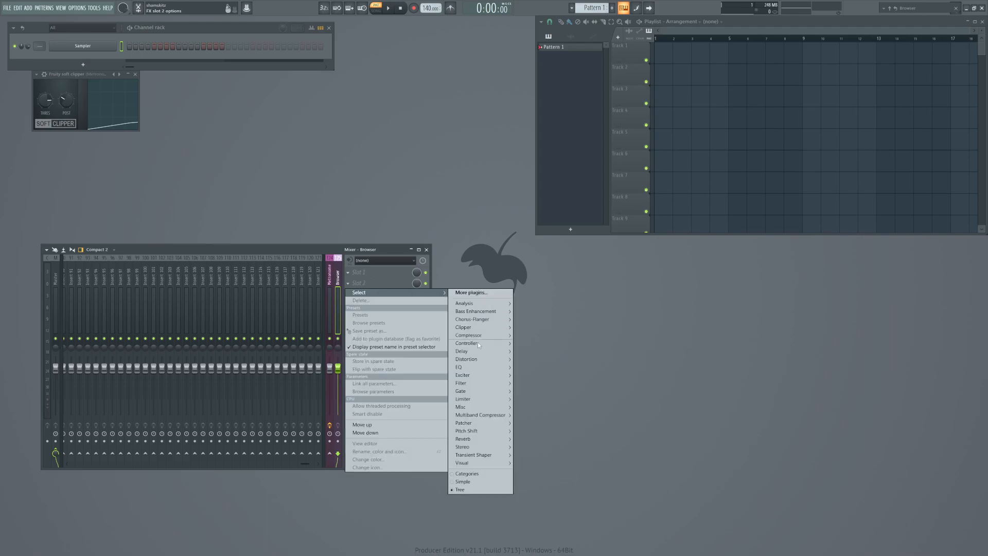
mouse_move(473, 400)
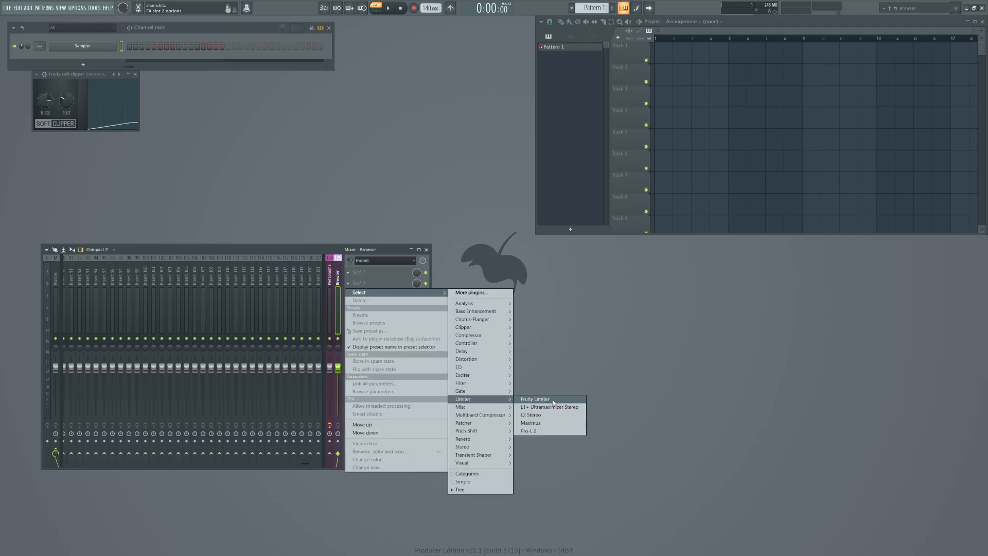
left_click(535, 400)
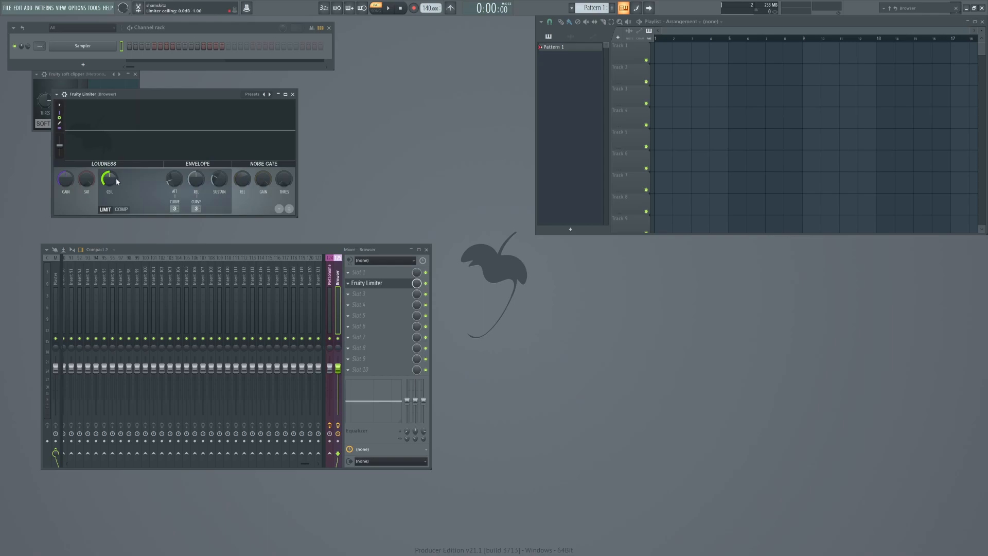
left_click_drag(109, 178, 109, 202)
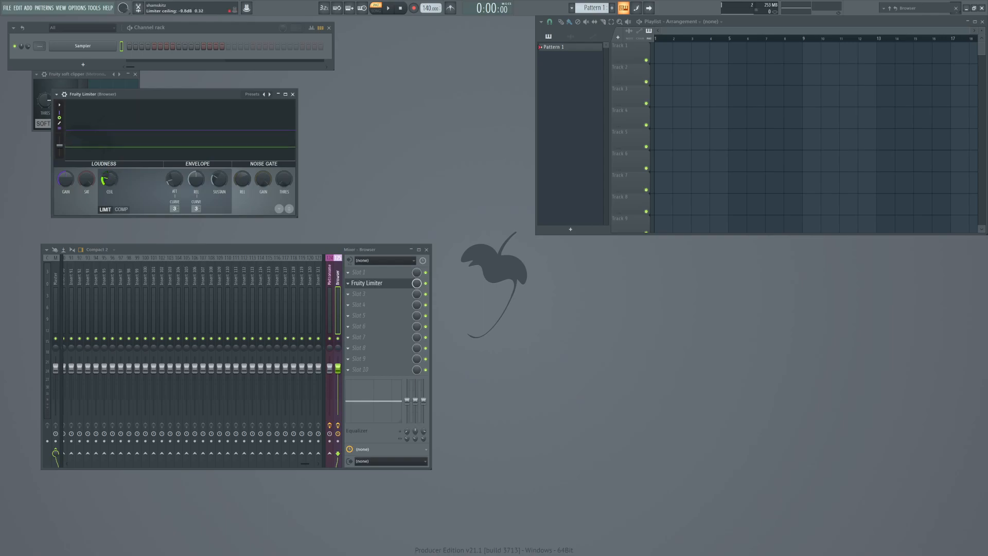
left_click(293, 95)
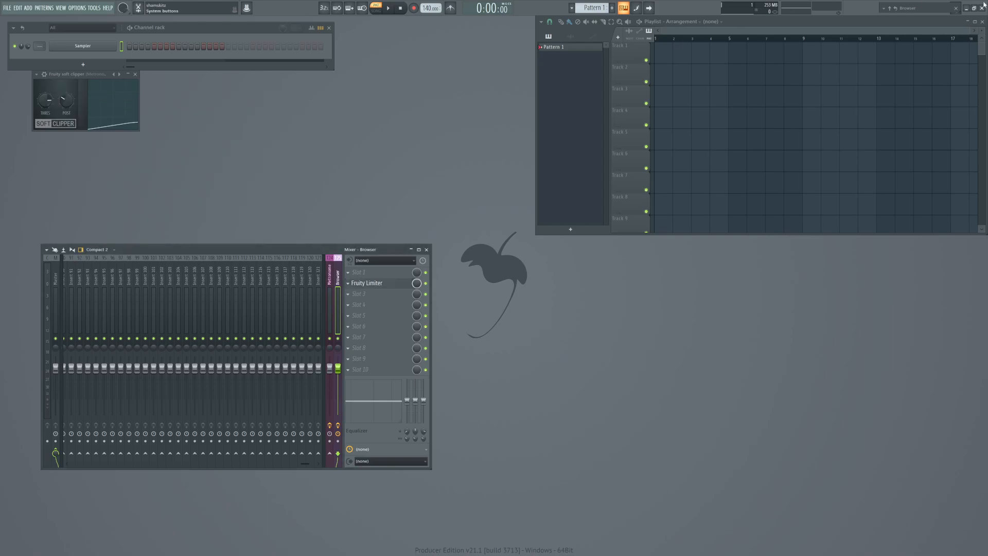
key("alt+F8")
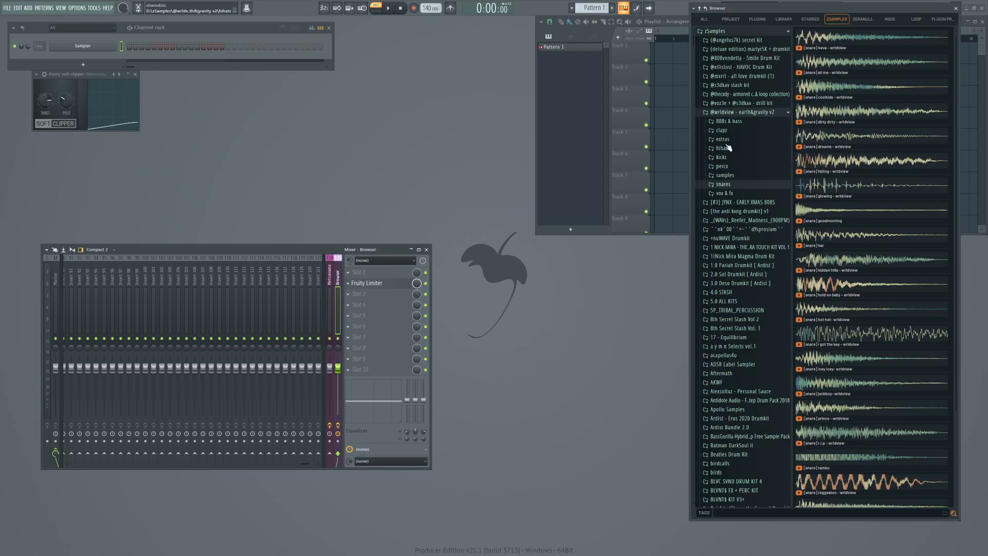
left_click(873, 160)
left_click(858, 117)
left_click(856, 82)
left_click(867, 197)
left_click(860, 384)
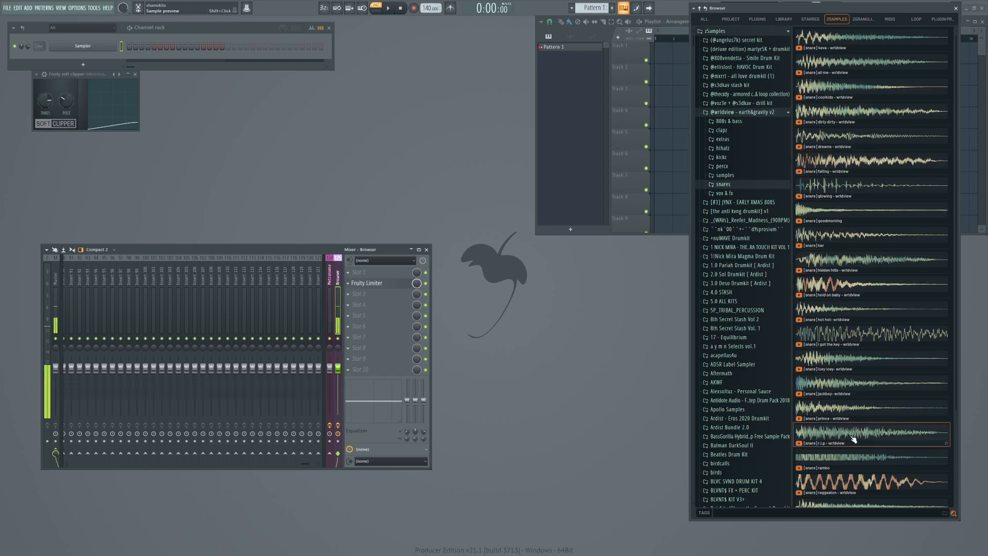
left_click(857, 297)
left_click_drag(858, 299, 384, 305)
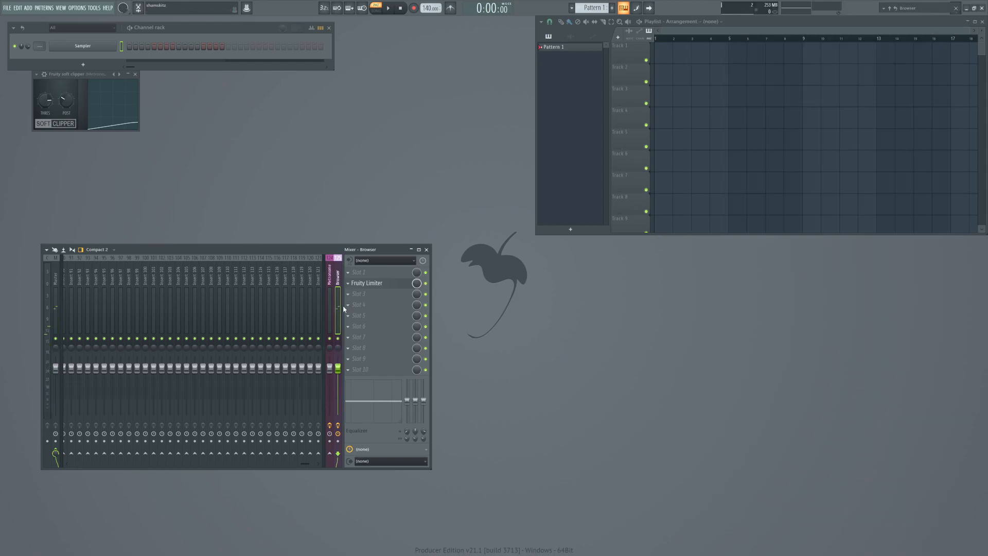
Bypass the Fruity Limiter on the Browser track and preview more samples from the browser without it.
left_click(425, 284)
mouse_move(901, 5)
left_click(887, 136)
left_click(864, 236)
left_click(842, 310)
left_click(841, 359)
left_click(844, 435)
left_click(845, 458)
left_click(846, 484)
scroll(848, 479, "down", 3)
left_click(857, 446)
left_click(854, 469)
left_click(855, 494)
Preview another run of browser samples to compare their level through the Browser track.
mouse_move(896, 10)
left_click(877, 132)
left_click(871, 176)
left_click(858, 227)
left_click(852, 249)
left_click(853, 274)
left_click(853, 299)
Reposition the mixer window and add Wave Candy to slot 5 of the Current mixer track.
left_click_drag(264, 248, 275, 258)
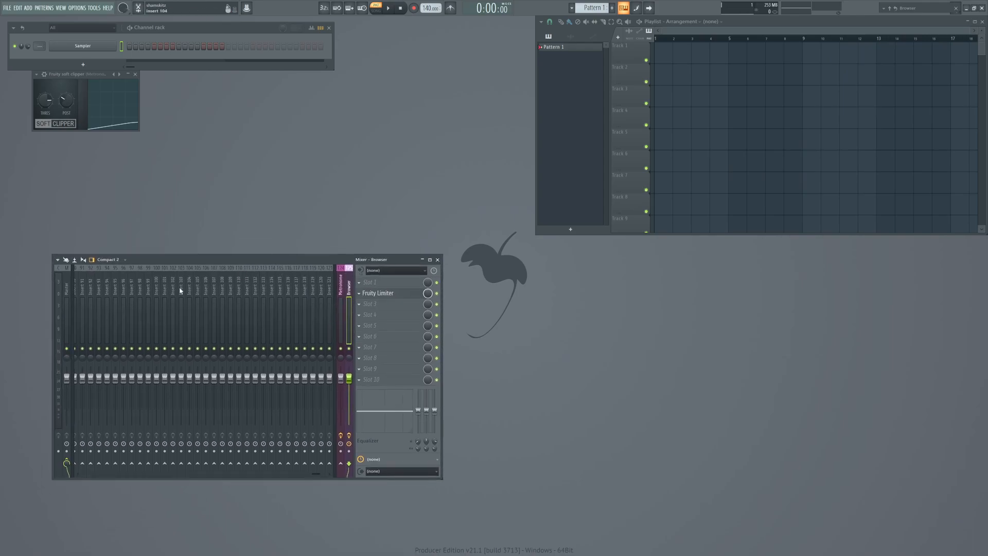
left_click(61, 282)
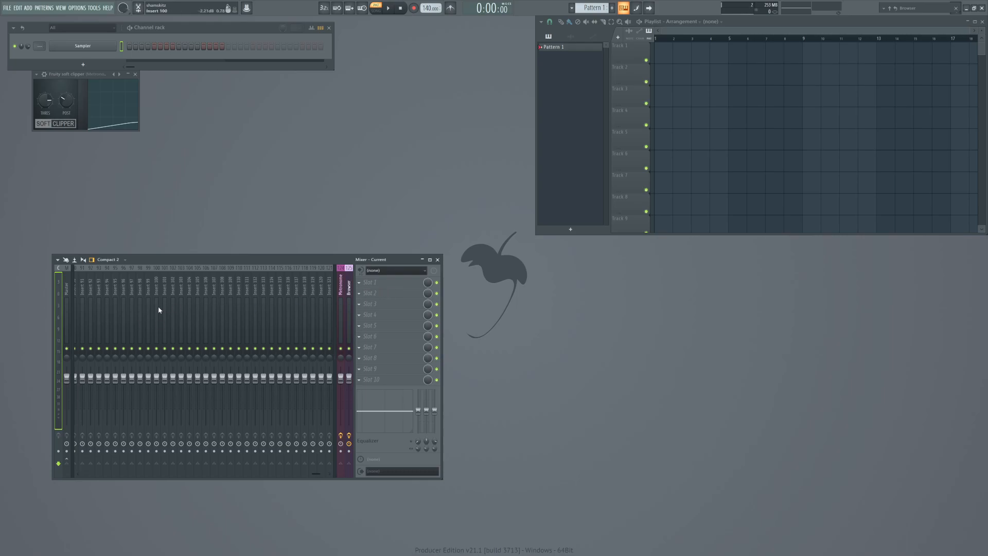
left_click_drag(84, 288, 2, 287)
left_click(58, 291)
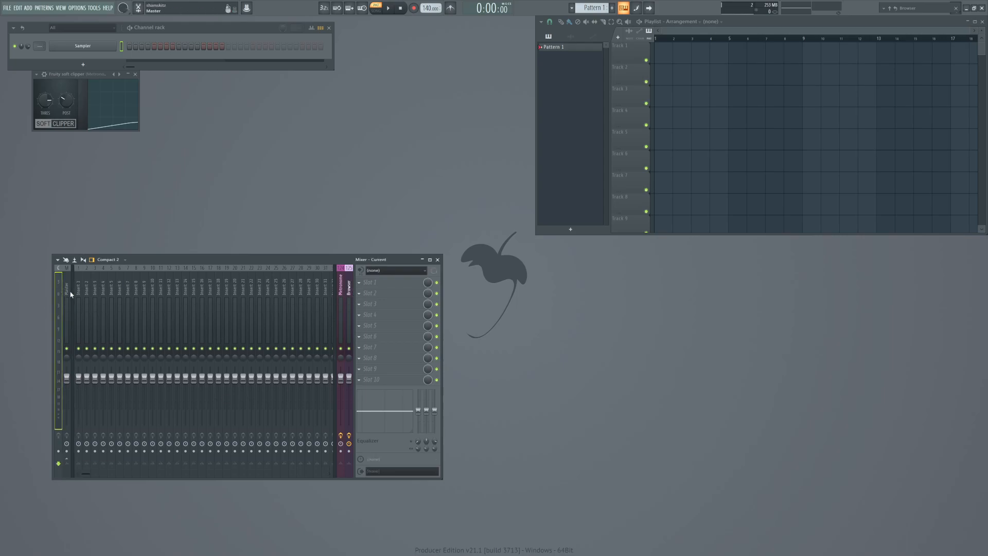
left_click(381, 323)
mouse_move(406, 335)
mouse_move(505, 349)
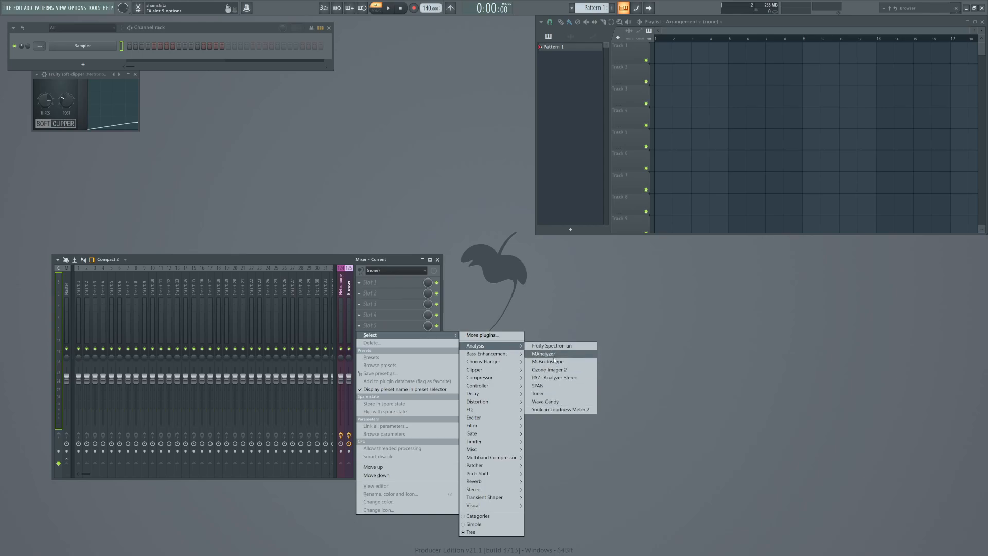
left_click(548, 401)
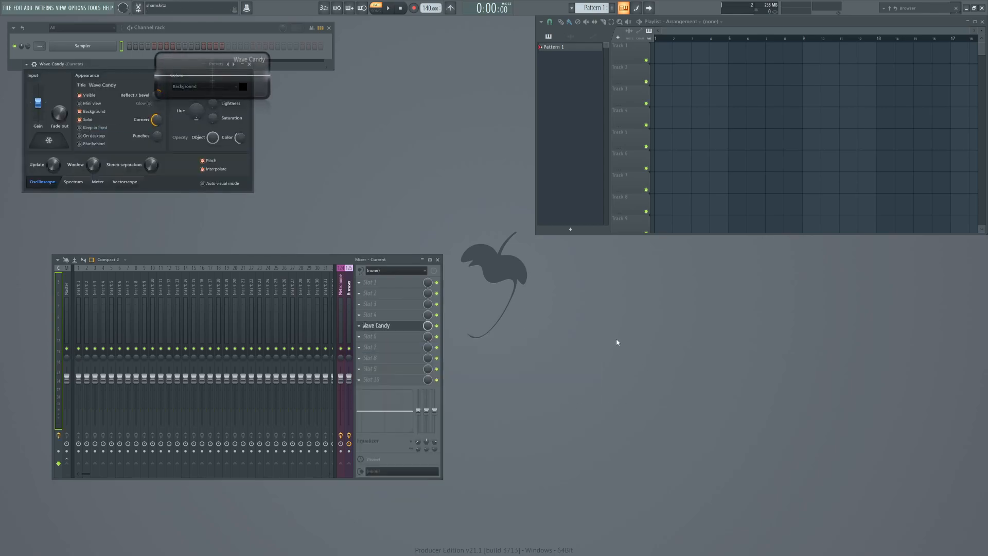
Load the mywine preset in Wave Candy, stretch its floating display taller and place it in the workspace's lower-right corner.
left_click(235, 67)
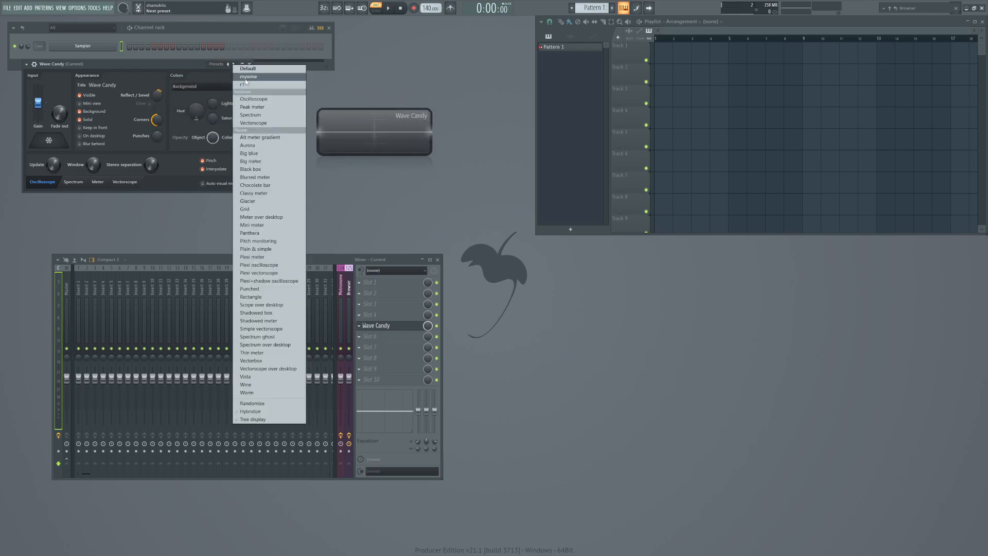
left_click(263, 70)
double_click(461, 236)
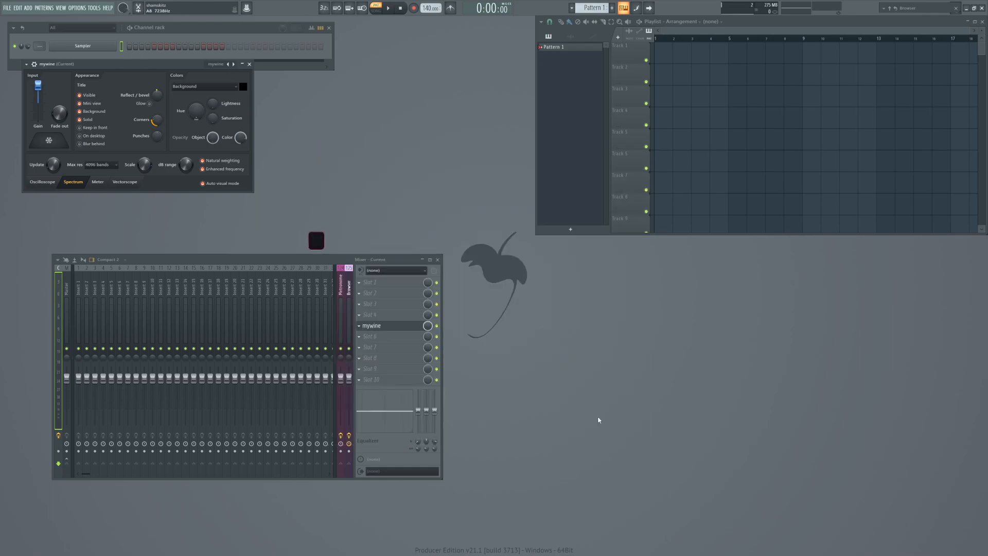
left_click_drag(316, 232, 316, 172)
left_click_drag(320, 209, 973, 506)
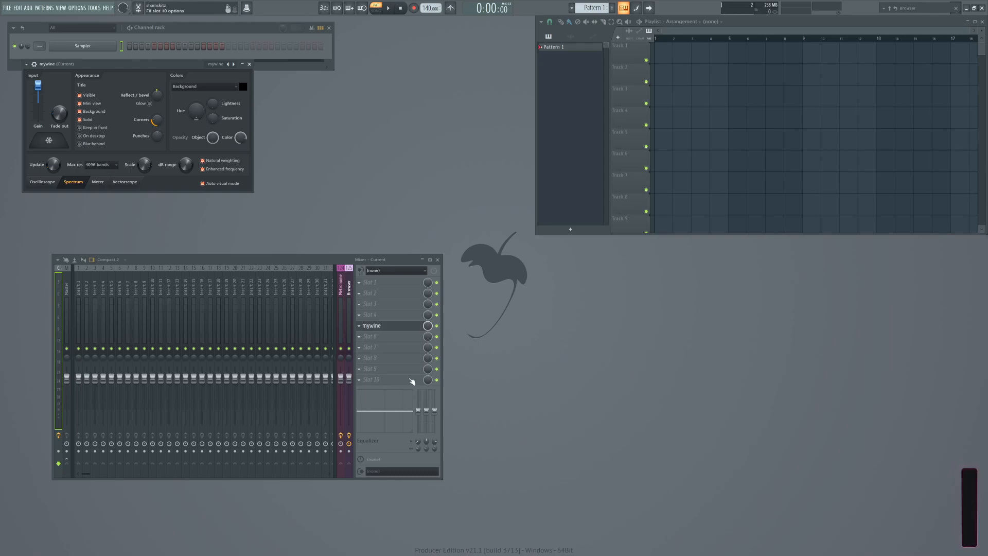
Select several mixer inserts in turn, ending with Insert 1, and close the Wave Candy settings window.
left_click(79, 287)
left_click(95, 288)
left_click(119, 289)
left_click(103, 291)
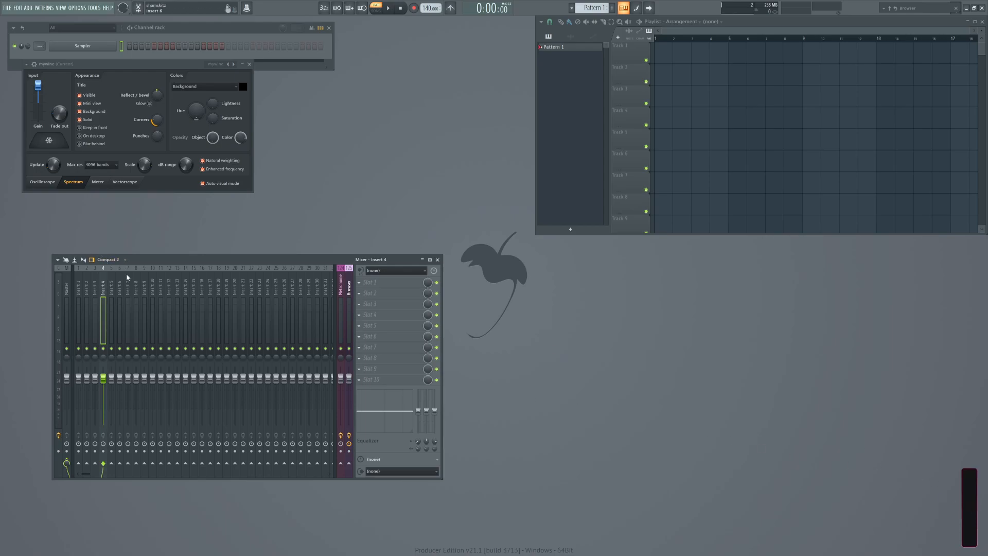
left_click(86, 290)
left_click(76, 290)
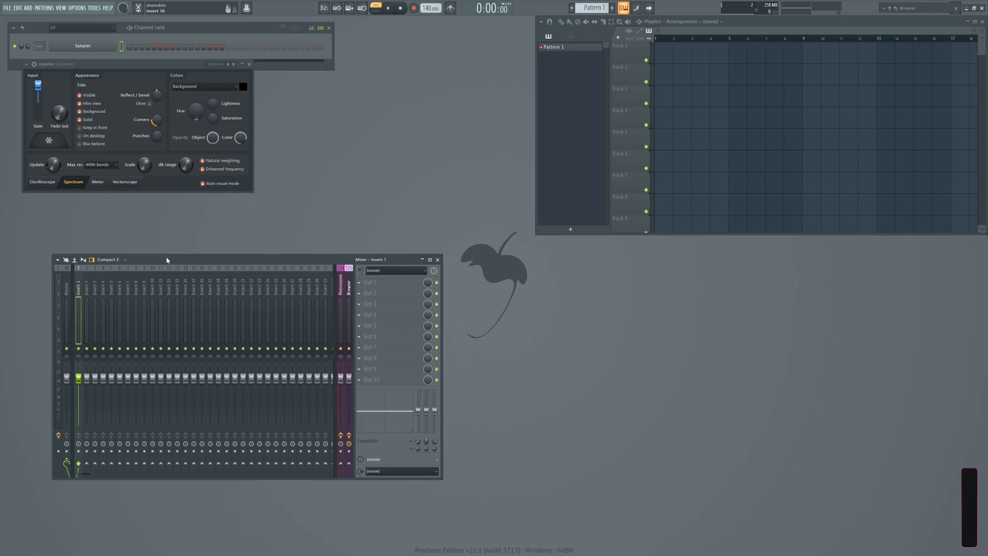
left_click(246, 65)
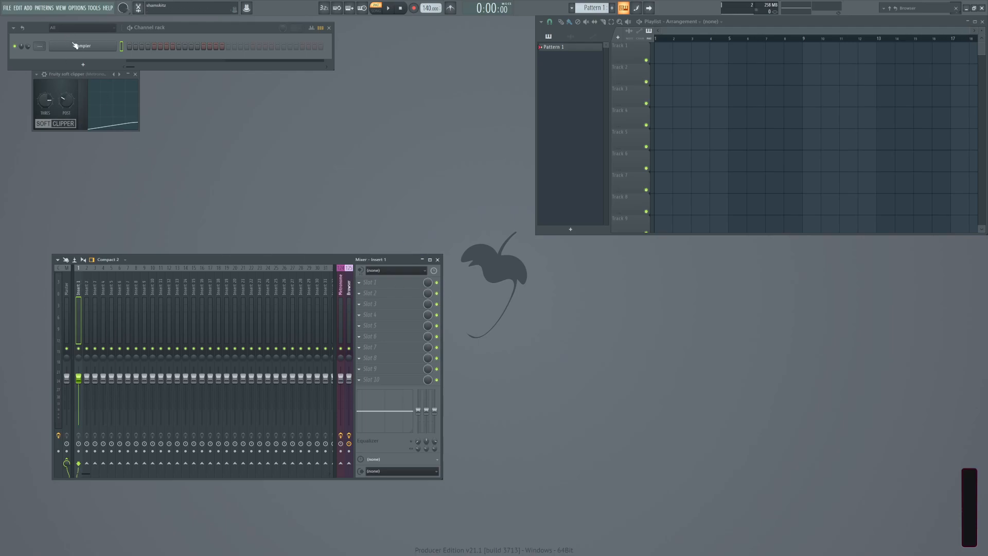
Replace the Sampler channel in the Channel rack with FPC.
left_click(80, 46)
left_click(85, 47)
left_click(85, 47)
right_click(86, 47)
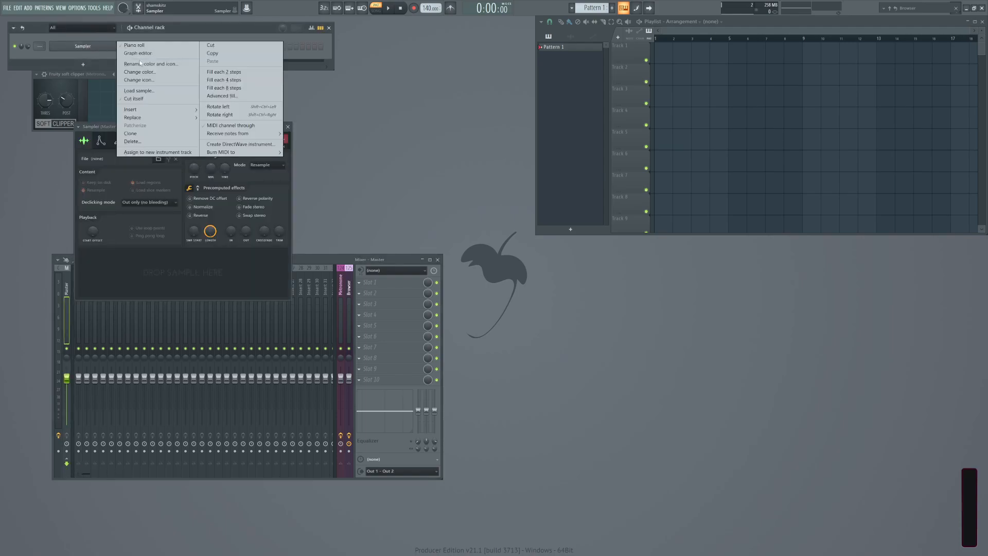
mouse_move(140, 117)
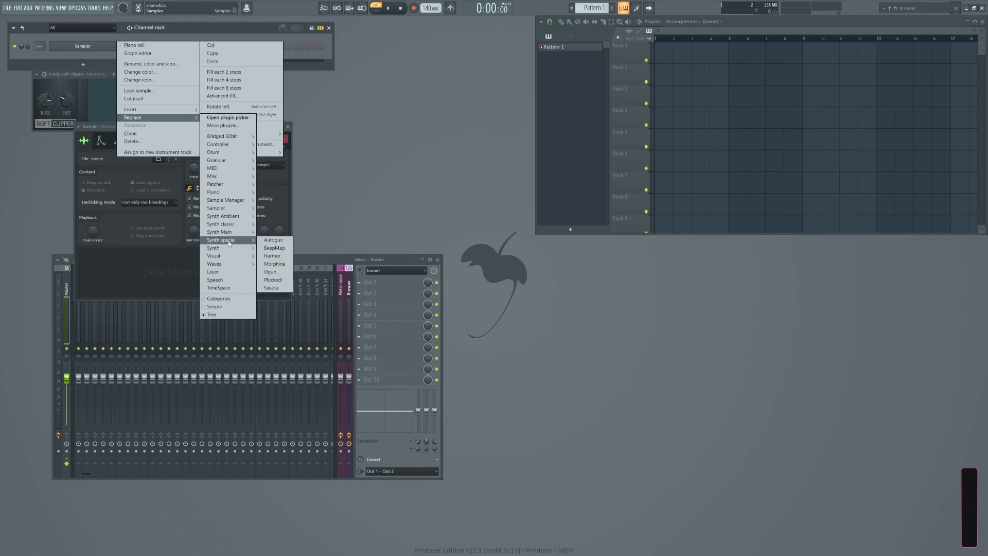
mouse_move(221, 152)
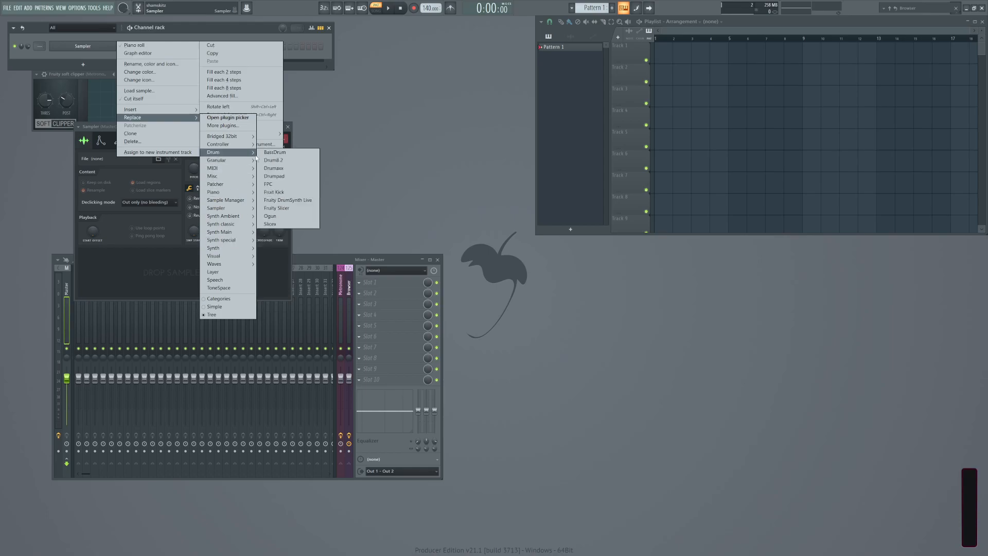
left_click(275, 186)
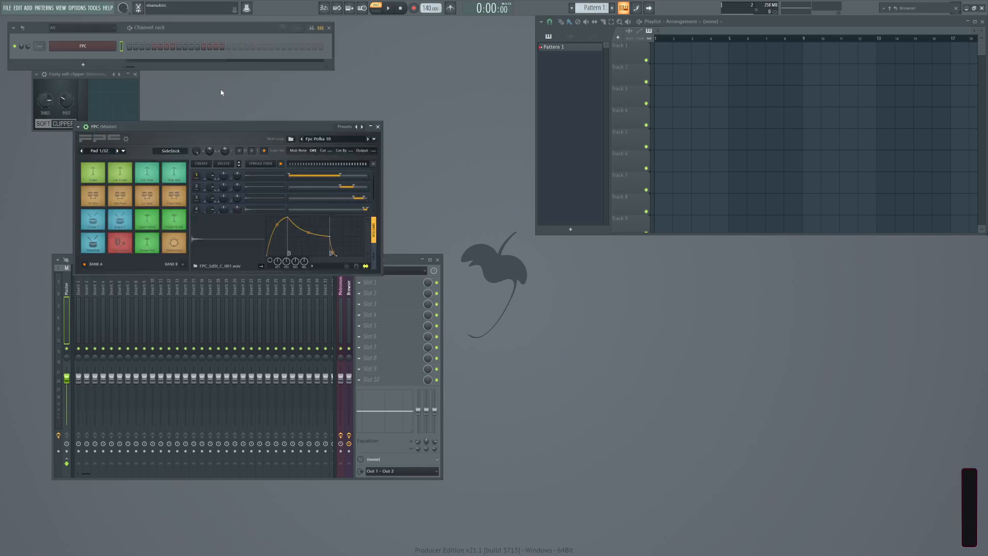
Load the acoustic HQ Metal Kit multi out preset in FPC.
left_click(353, 127)
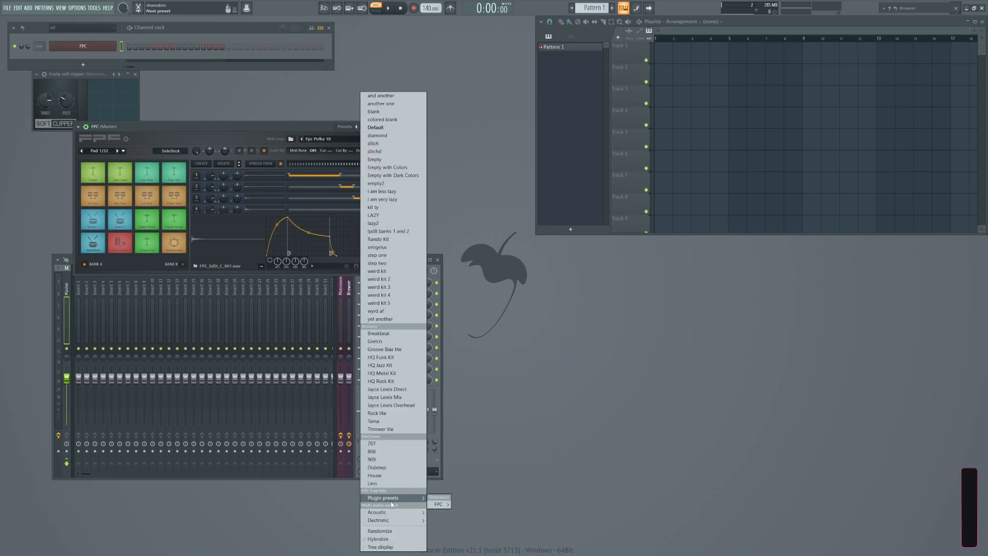
mouse_move(387, 514)
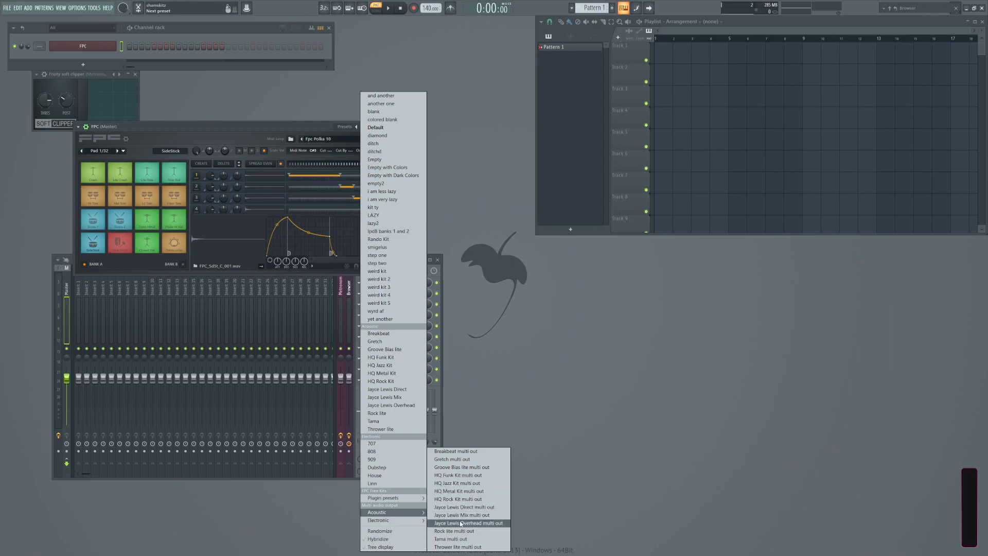
left_click(455, 492)
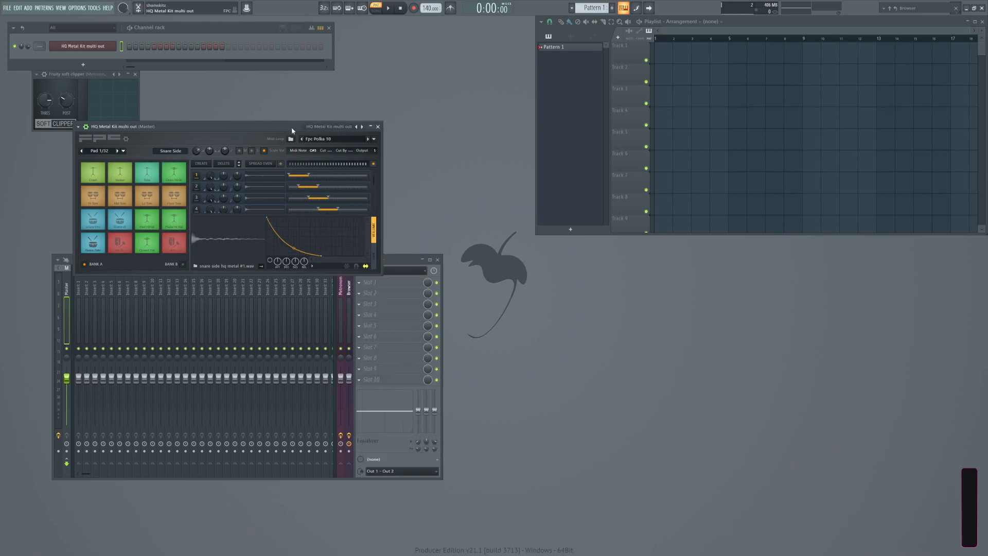
Audition FPC's kick, snare, hi-hat, mid tom and splash pads to check their mixer routing.
left_click(121, 244)
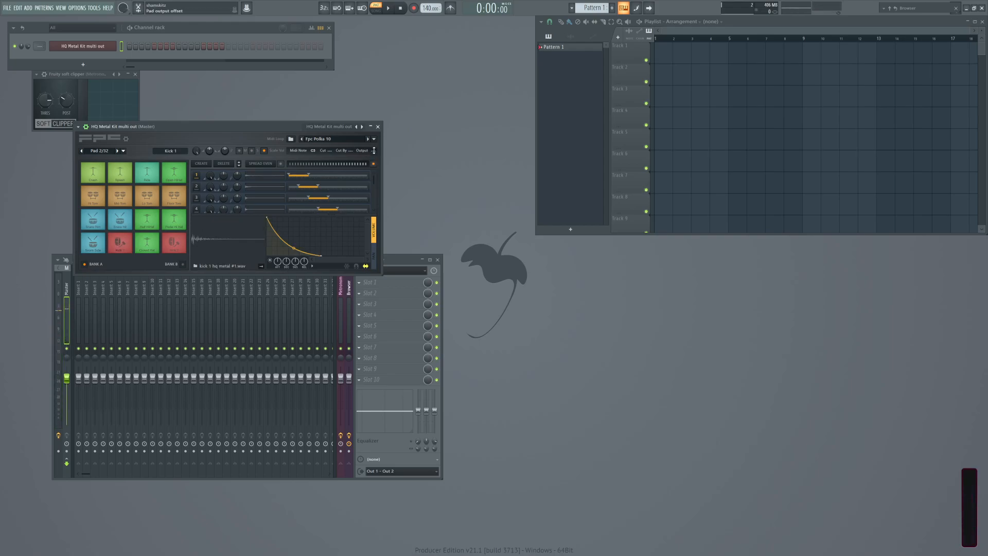
left_click(124, 223)
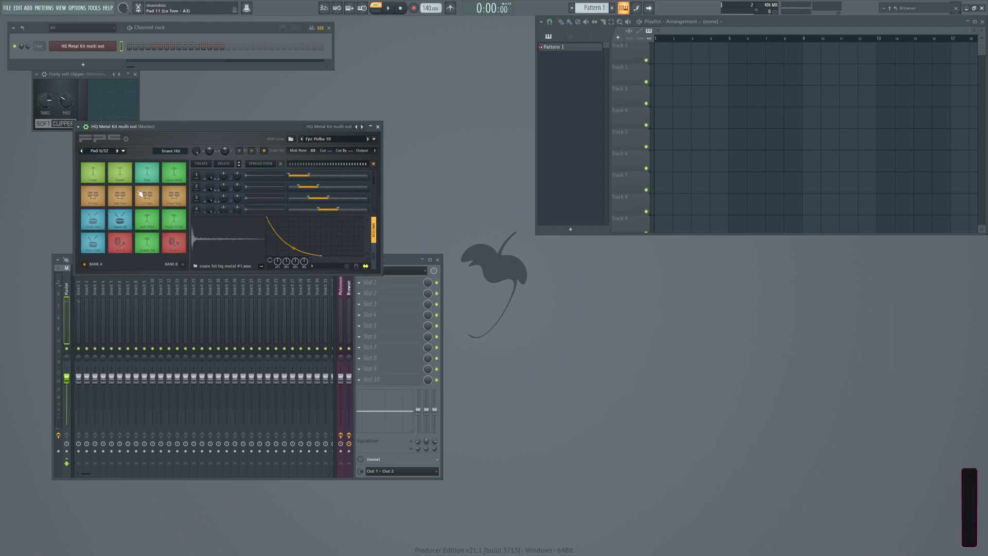
left_click(147, 242)
left_click(122, 200)
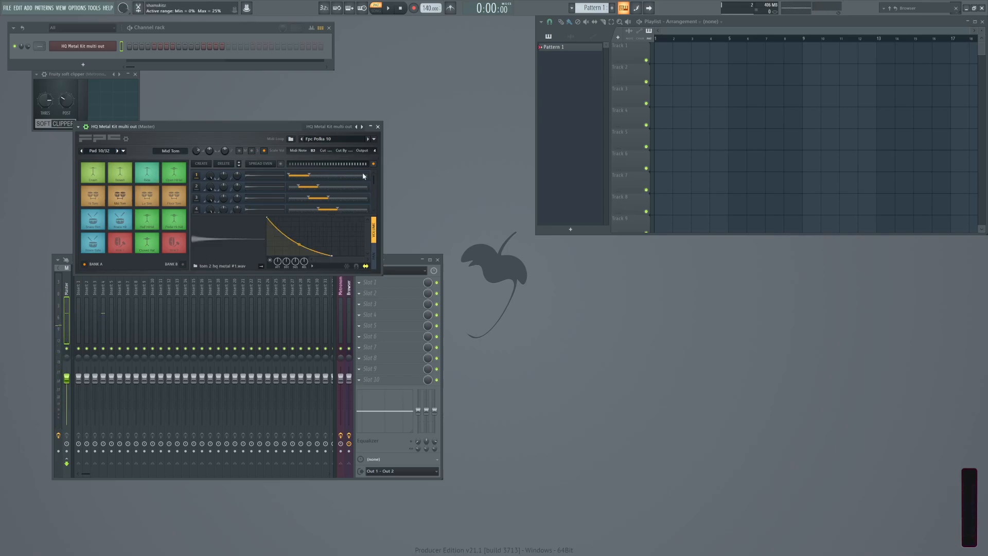
left_click(129, 173)
Load the electronic 808 multi out preset in FPC and audition a tom pad and the crash pad.
right_click(362, 127)
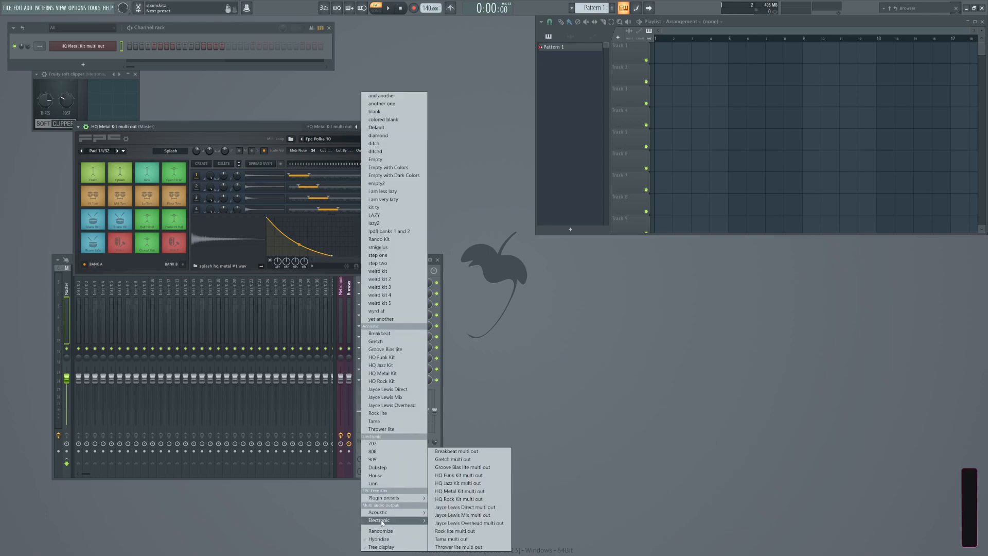
left_click(453, 520)
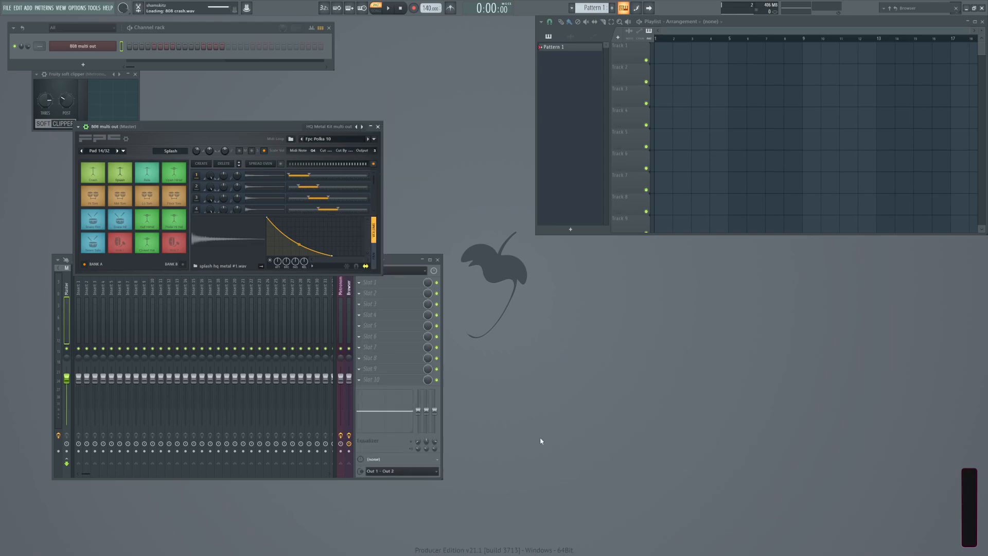
left_click(111, 196)
left_click(125, 181)
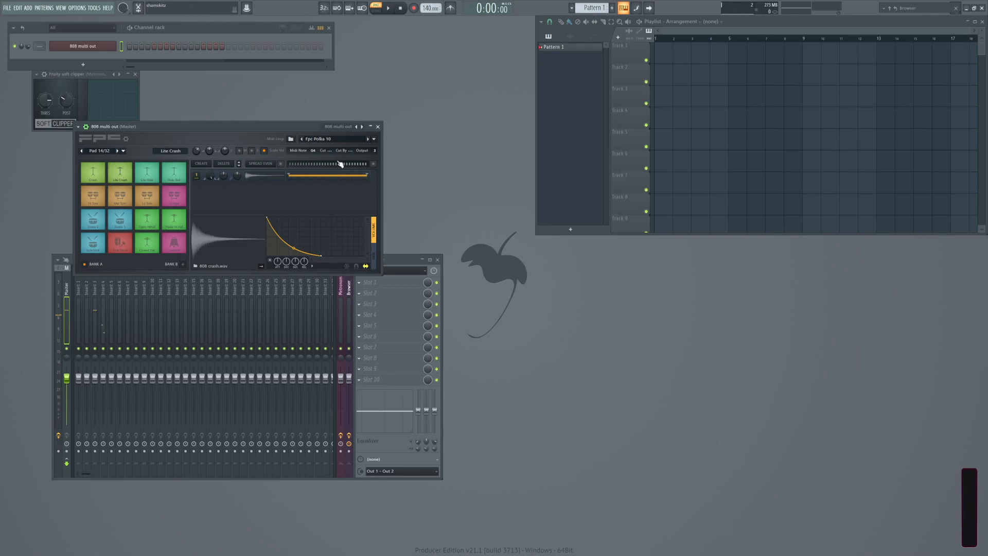
Audition the 808 kit's open hi-hat, snare and kick pads to check their mixer routing, and close FPC.
left_click(150, 222)
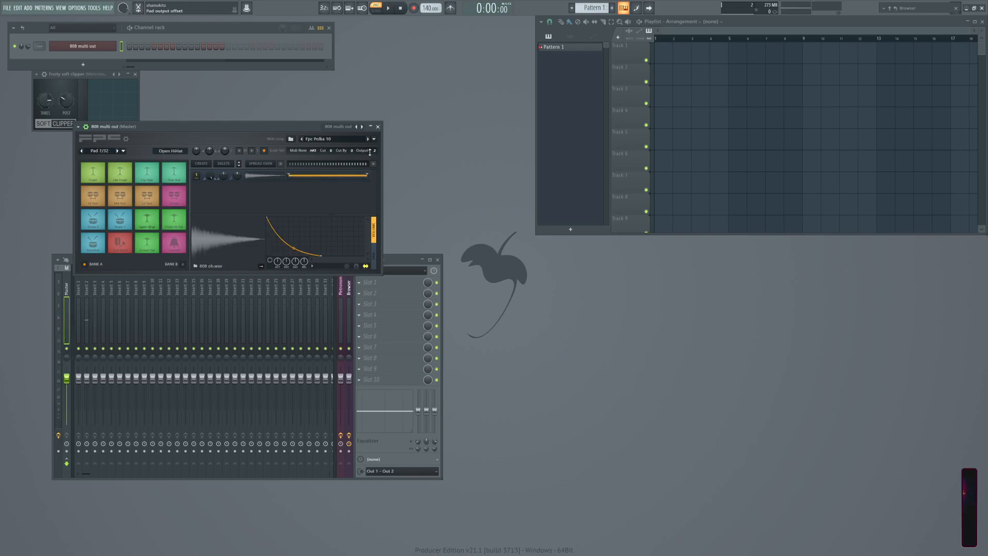
left_click(117, 231)
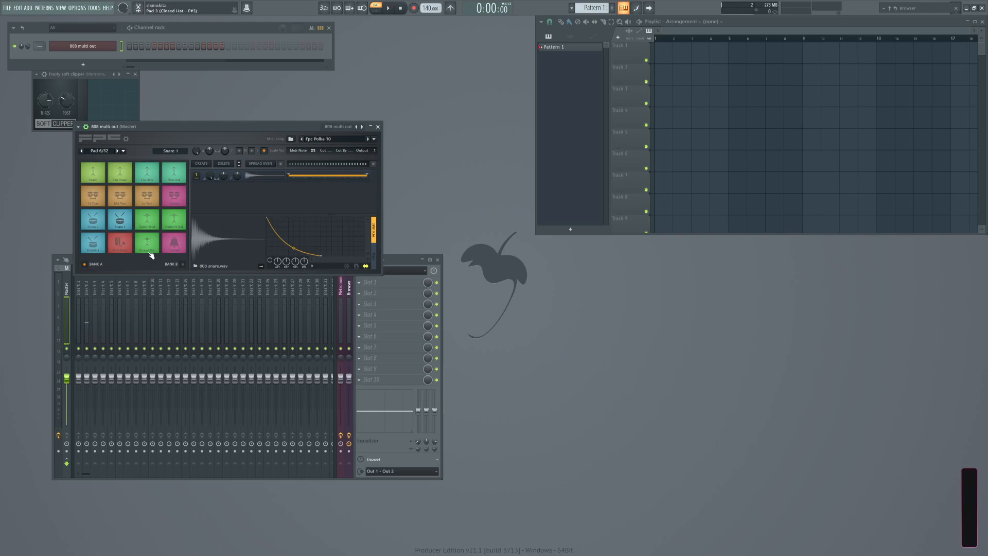
left_click(122, 238)
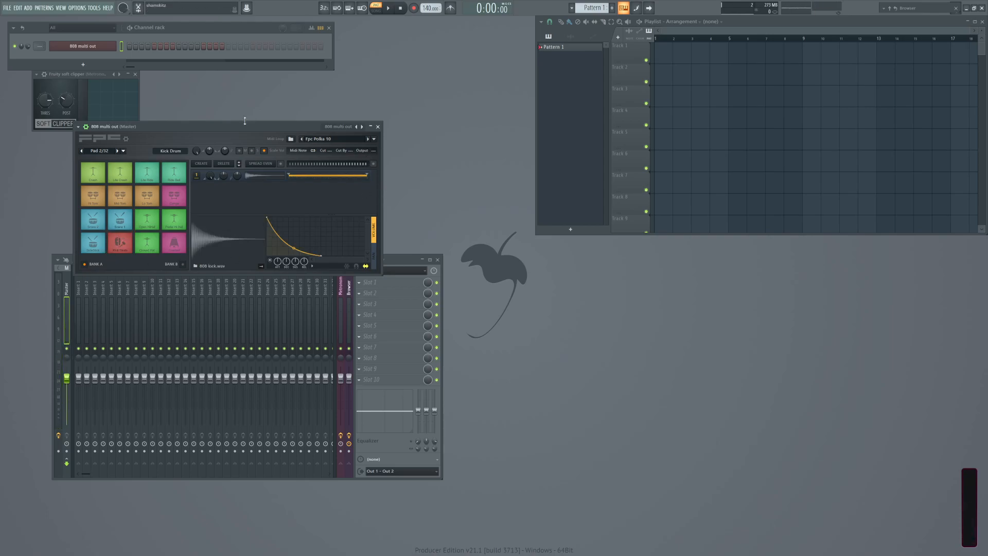
left_click_drag(276, 127, 286, 122)
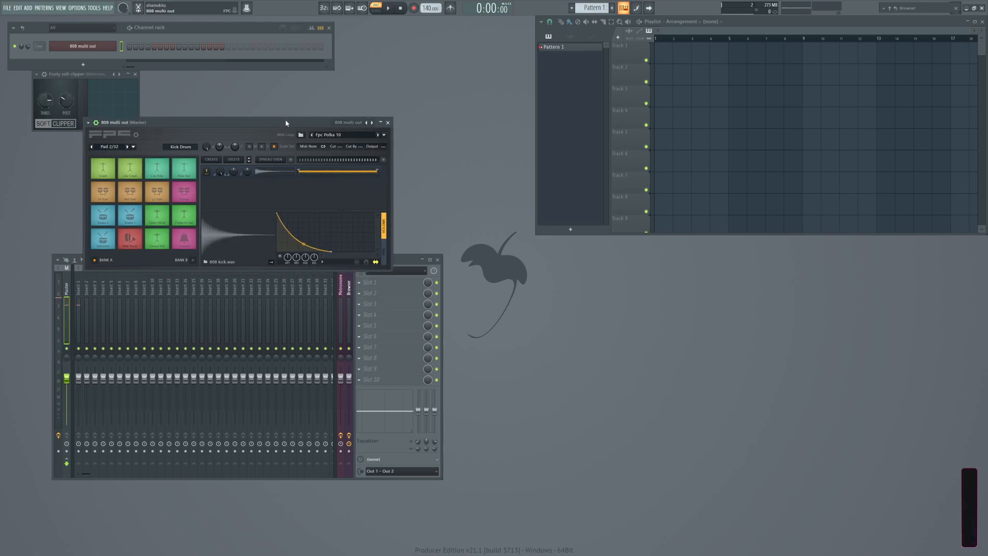
left_click(387, 123)
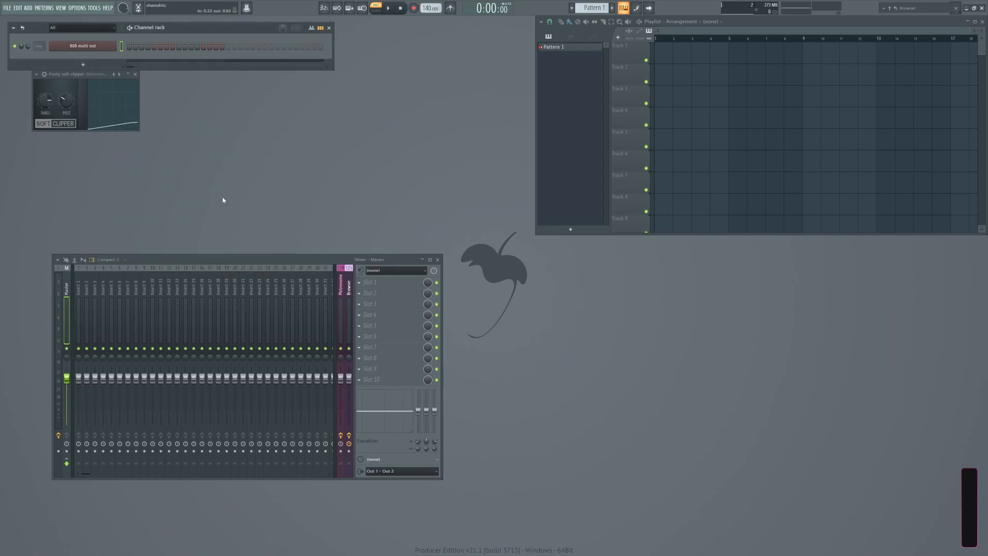
Swap the 808 multi out channel for an empty Sampler channel and shift the Mixer window slightly down.
left_click(78, 287)
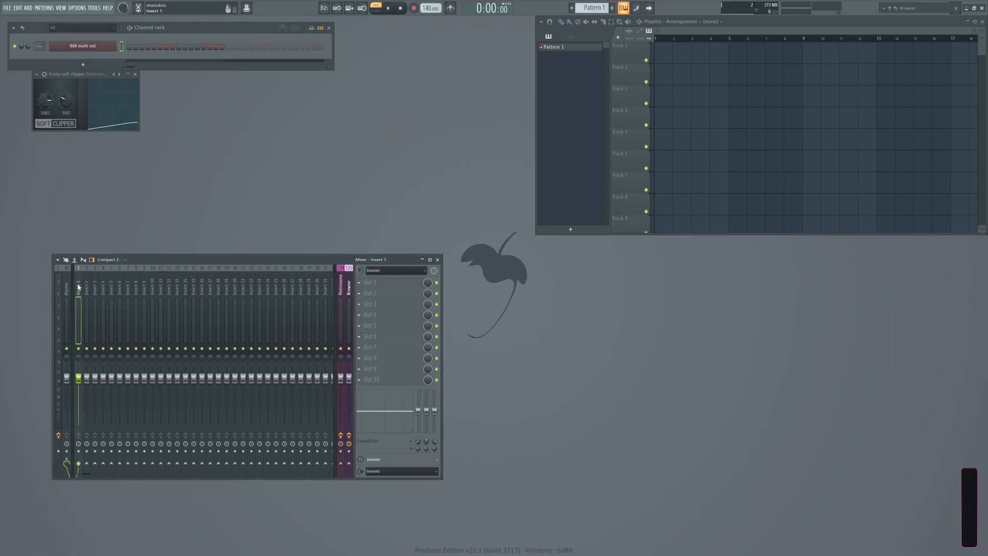
left_click(87, 283)
left_click(78, 287)
right_click(83, 46)
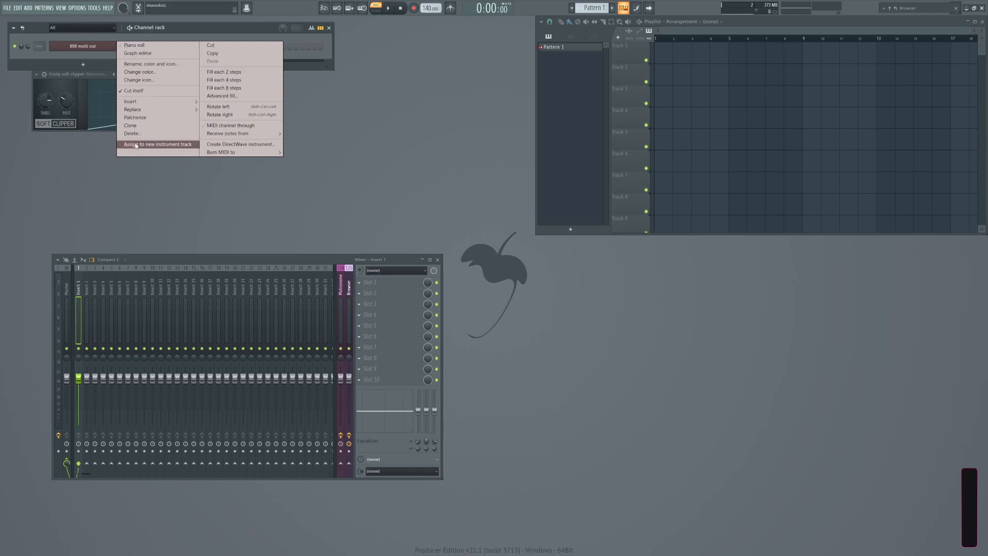
left_click(130, 133)
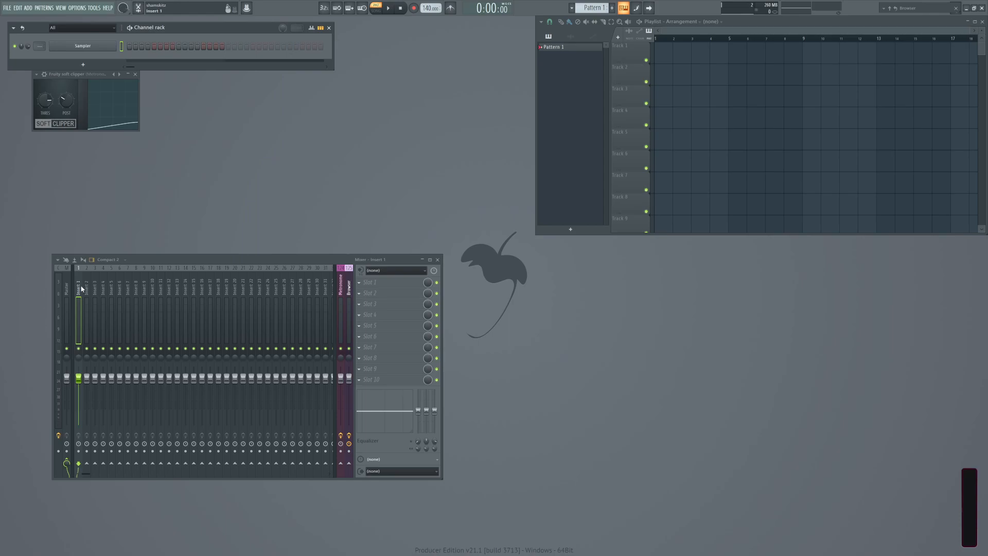
mouse_move(213, 258)
left_mouse_down()
mouse_move(249, 251)
mouse_move(189, 305)
mouse_move(215, 276)
left_mouse_up()
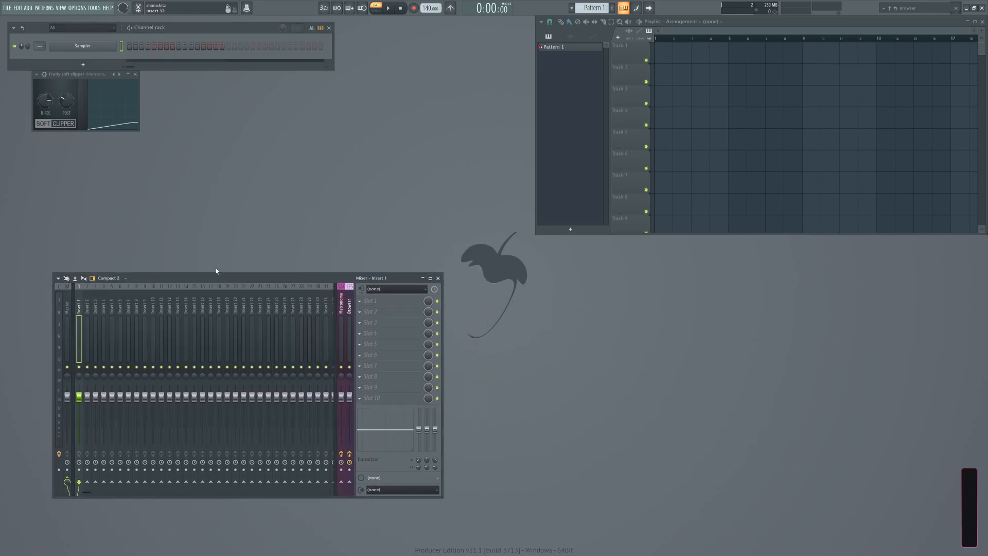
right_click(87, 45)
left_click(92, 39)
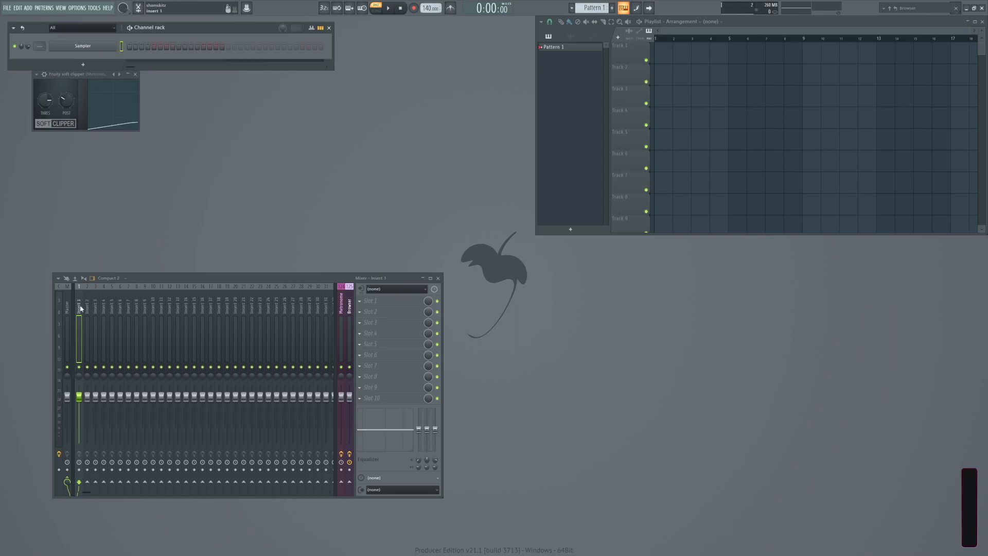
left_click(13, 29)
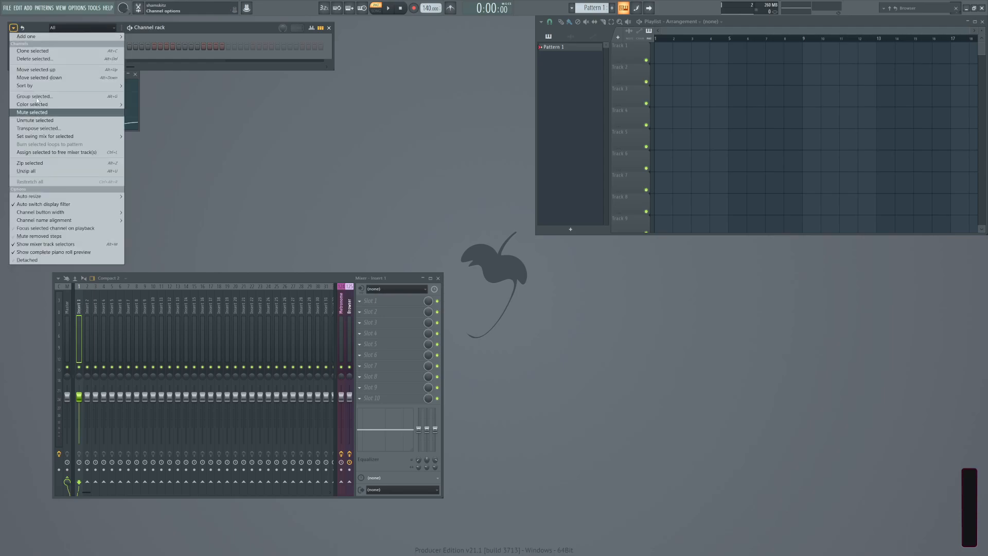
left_click(187, 29)
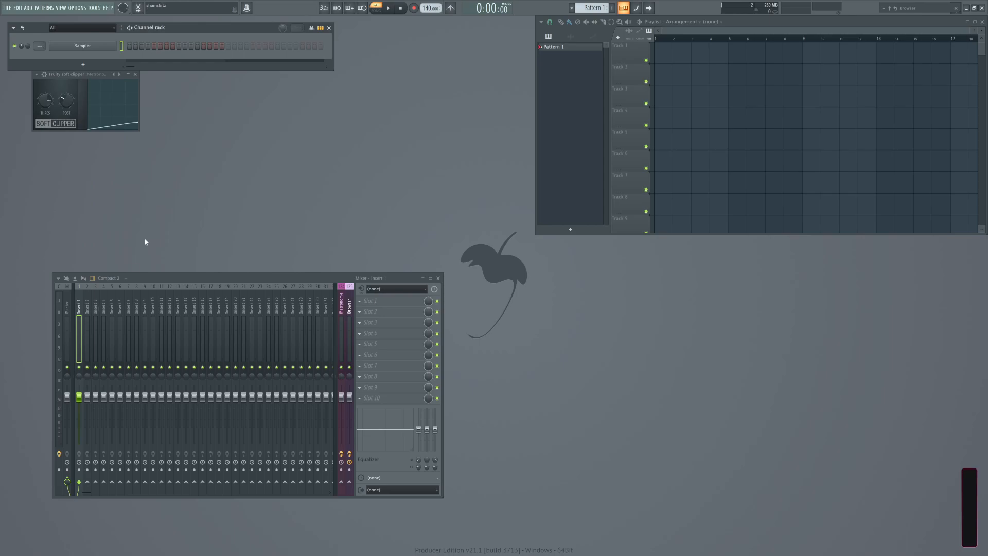
Clone the Sampler channel repeatedly until the Channel rack holds eight Sampler channels.
right_click(103, 47)
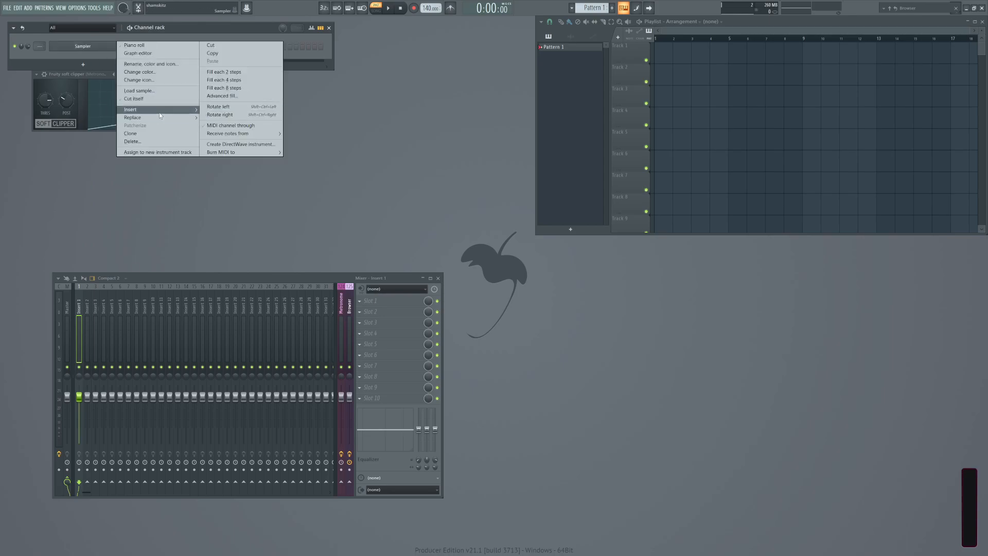
mouse_move(142, 117)
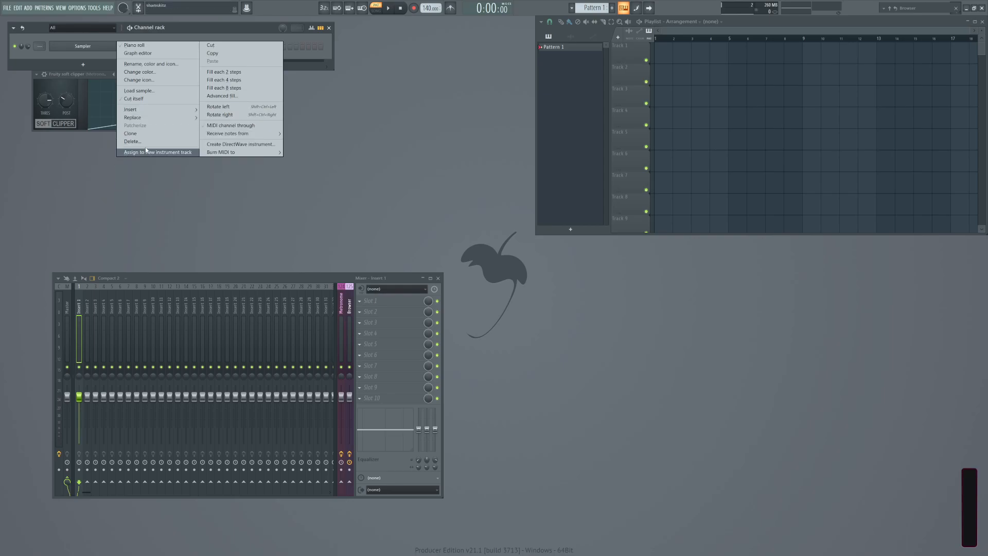
left_click(130, 133)
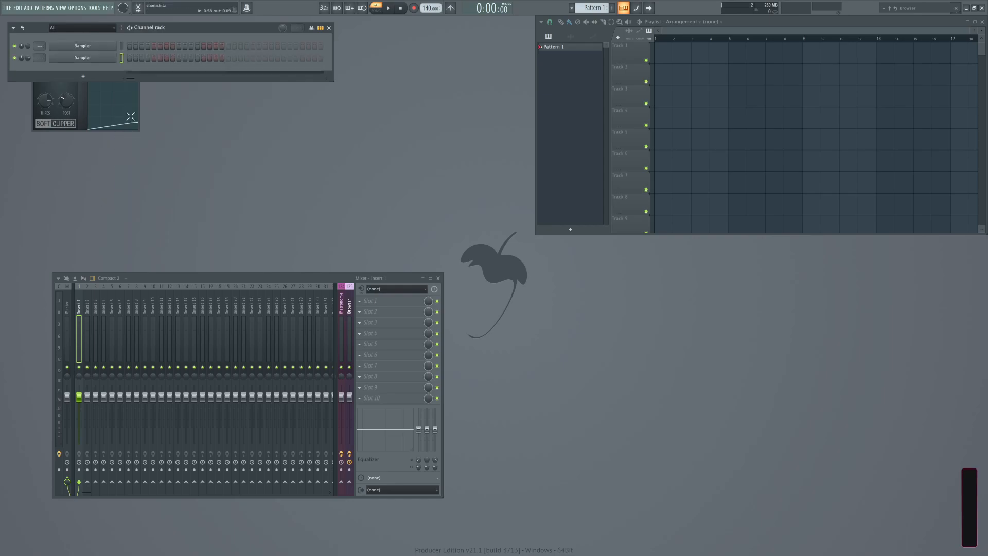
left_click(122, 57)
key("alt+c")
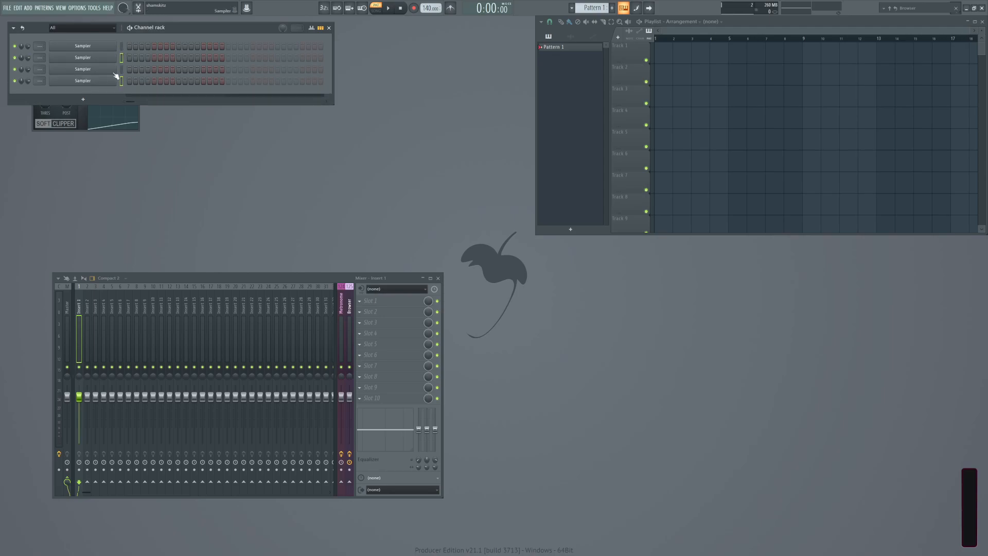
left_click_drag(122, 47, 122, 85)
key("alt+c")
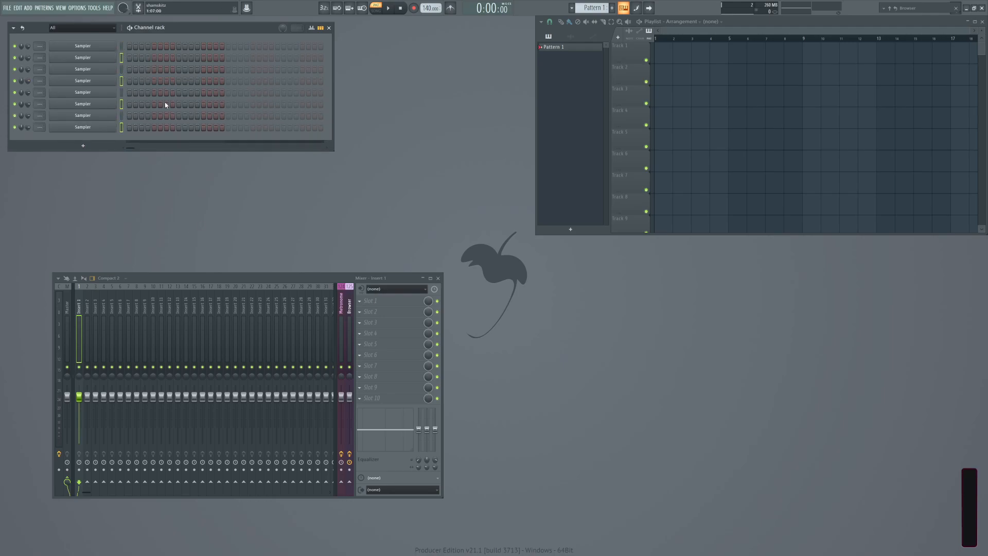
Rename the first Sampler channel Kick and the second one Snare.
left_click(98, 47)
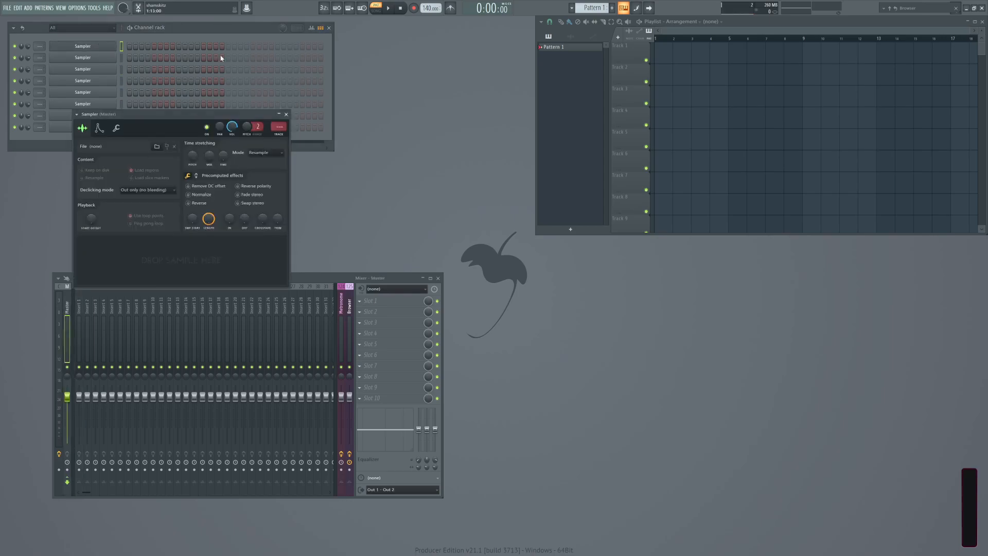
middle_click(99, 49)
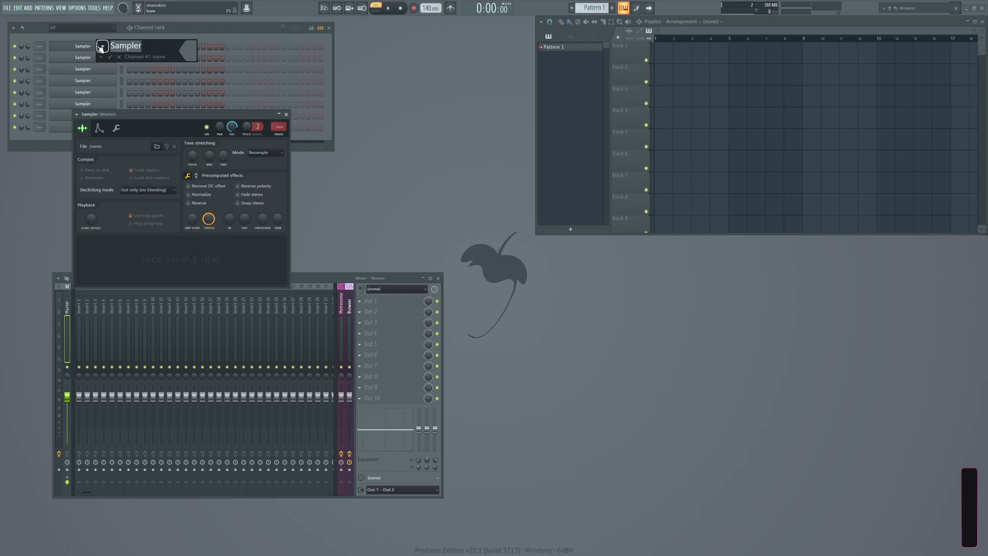
type("Kick")
key("Return")
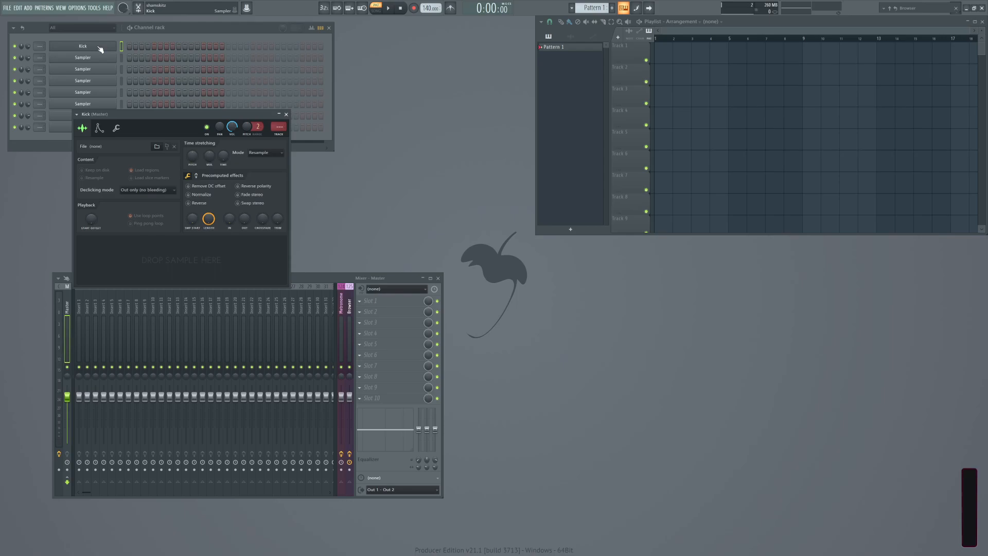
left_click(100, 63, "shift")
type("Snare")
key("Return")
Rename the third channel Hat and the fourth channel Cymbals.
left_click(92, 69, "shift")
type("Hat")
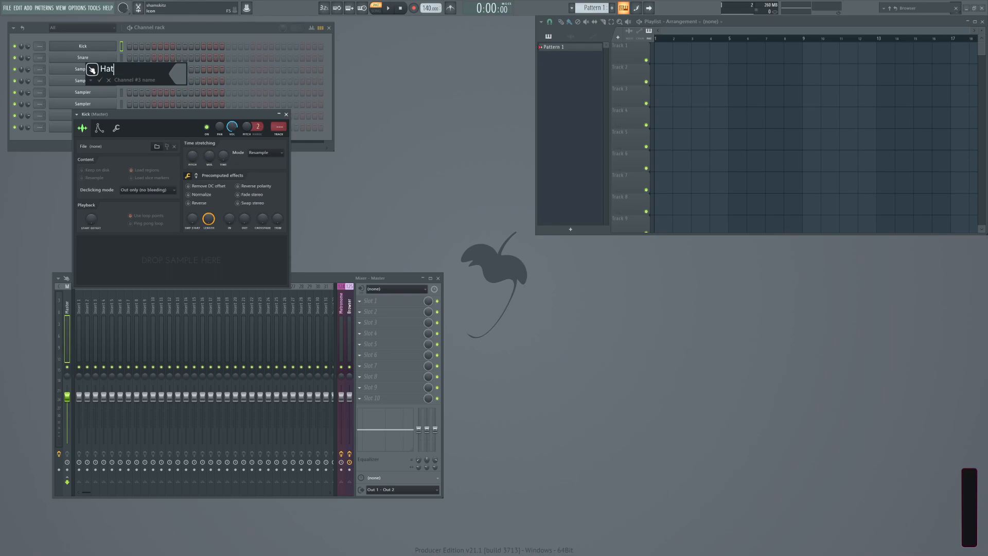
key("Return")
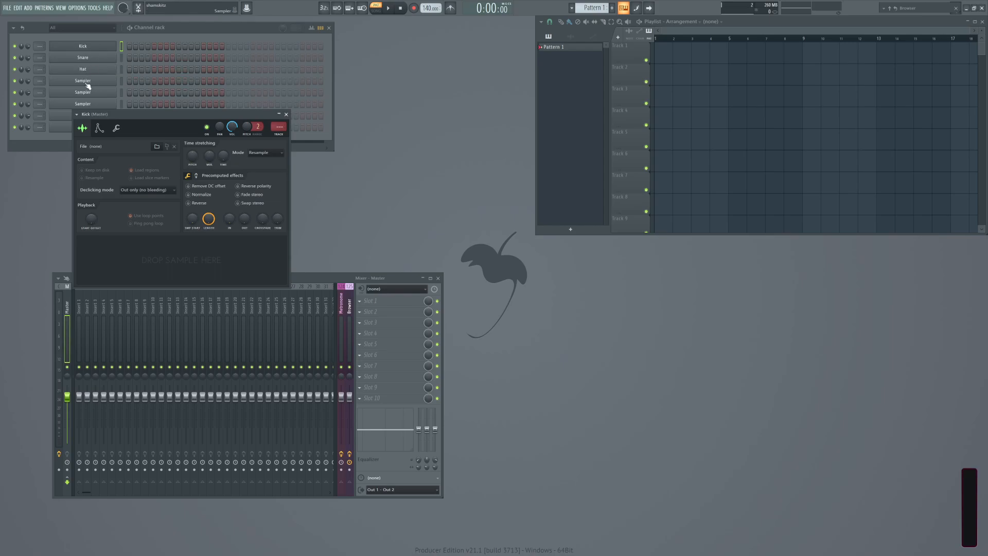
left_click(101, 83, "shift")
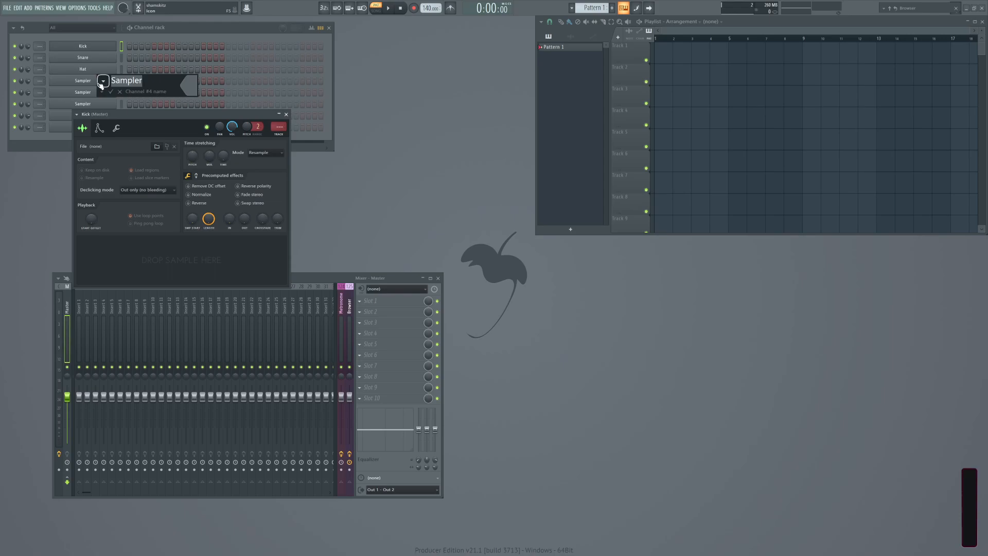
type("Cymbals")
key("Return")
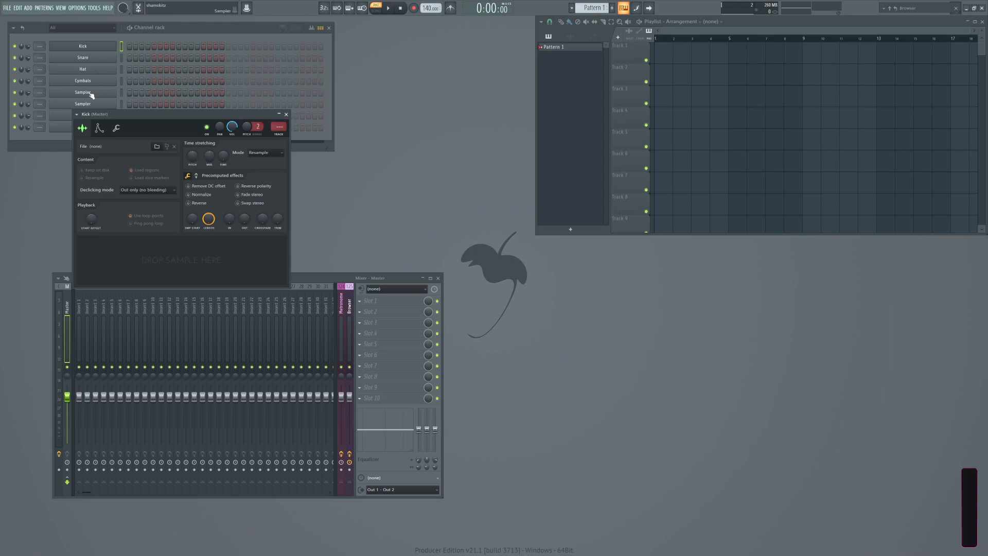
Rename the fifth channel Perc and the sixth Loop, moving the Kick settings window clear of the Channel rack.
left_click(98, 94, "shift")
type("P")
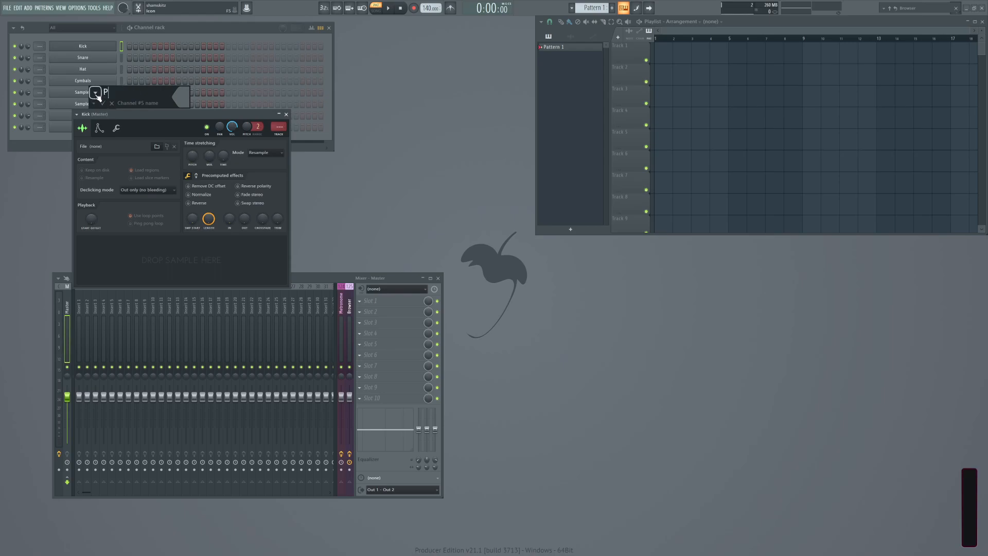
type("erc")
key("Return")
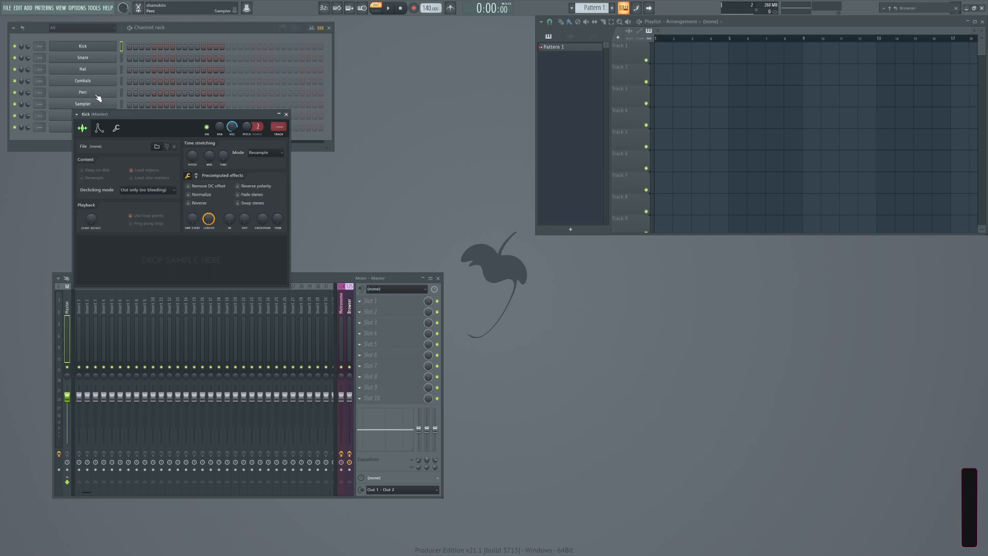
left_click_drag(131, 114, 366, 120)
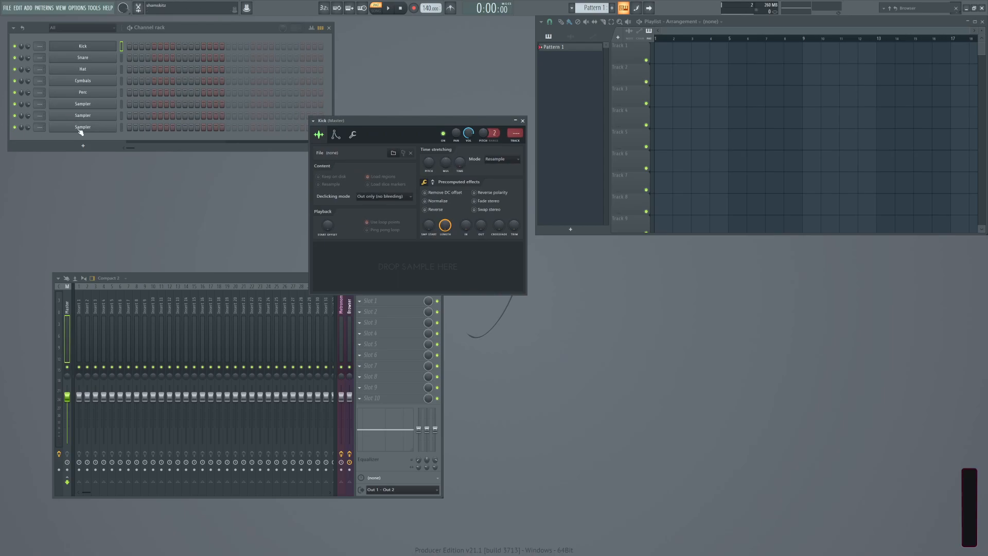
left_click(93, 105, "shift")
type("Lop")
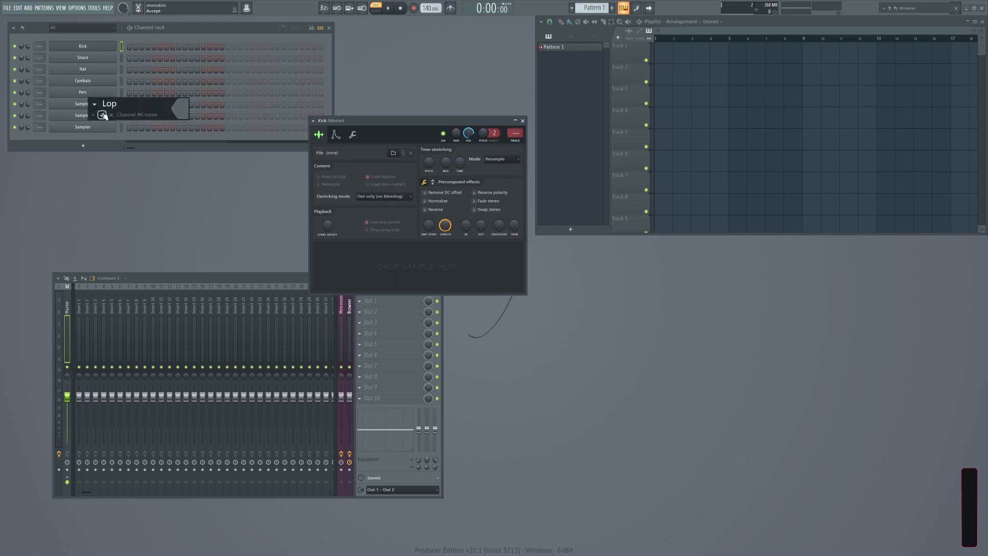
type("p")
left_click(102, 115)
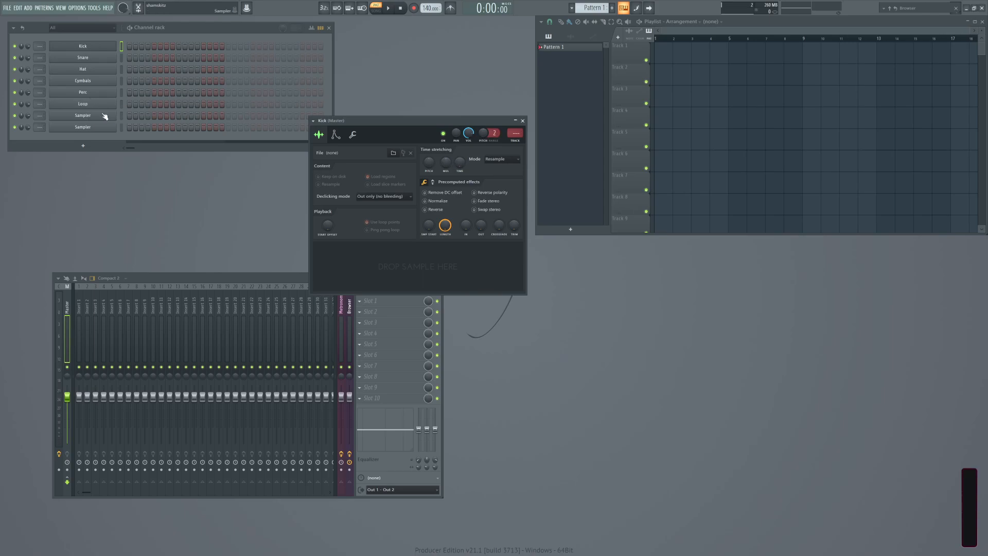
Rename the seventh channel Side and the eighth channel Drums.
left_click(94, 116, "shift")
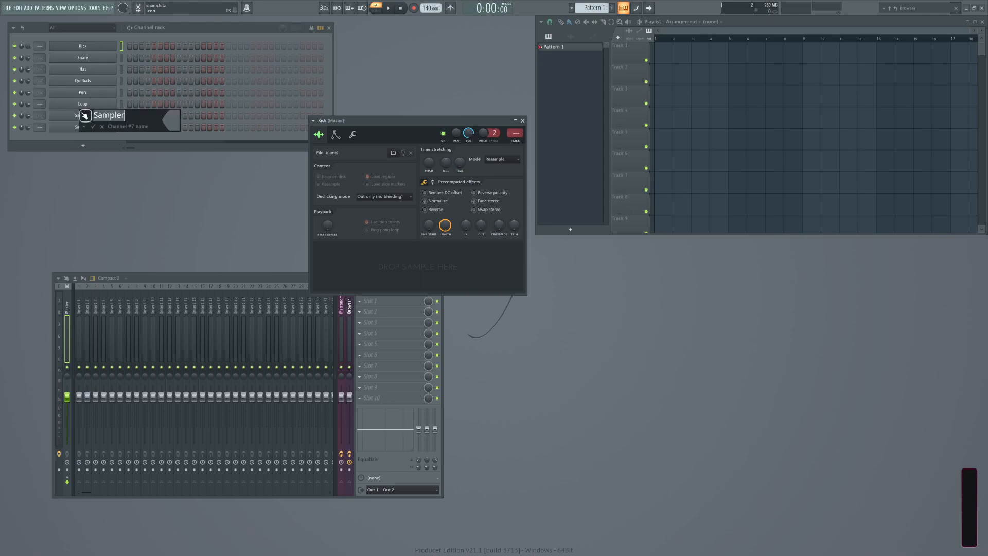
type("Side")
left_click(103, 126)
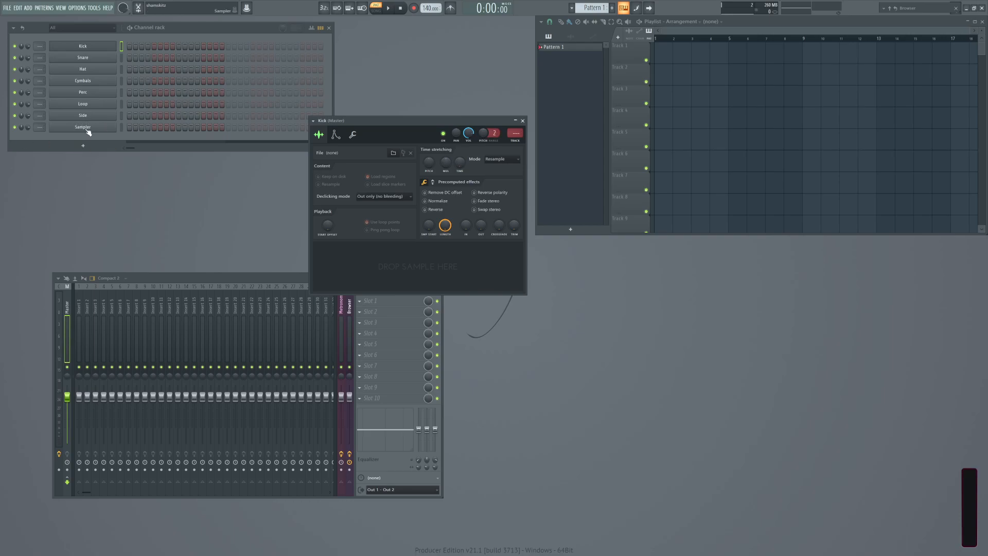
left_click(89, 128, "shift")
type("Drums")
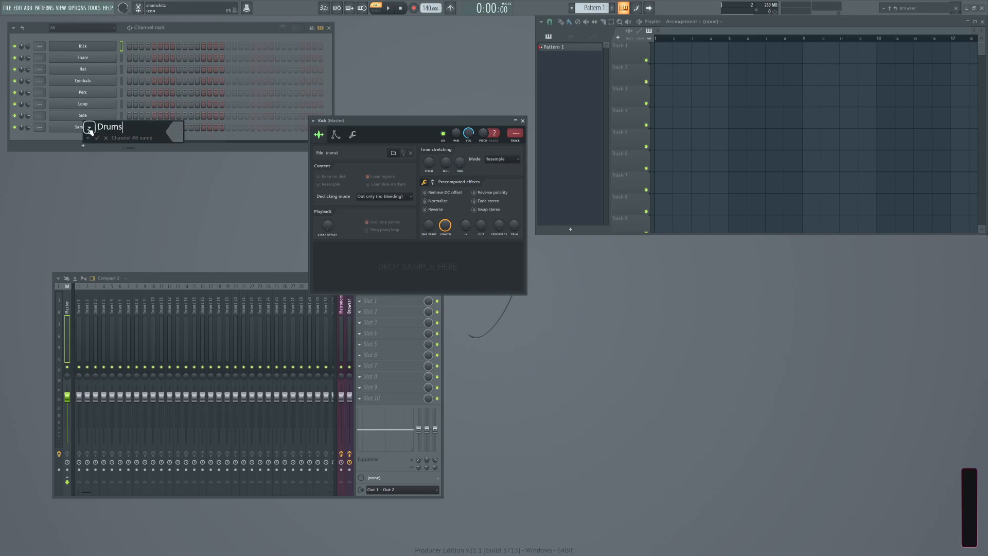
key("Return")
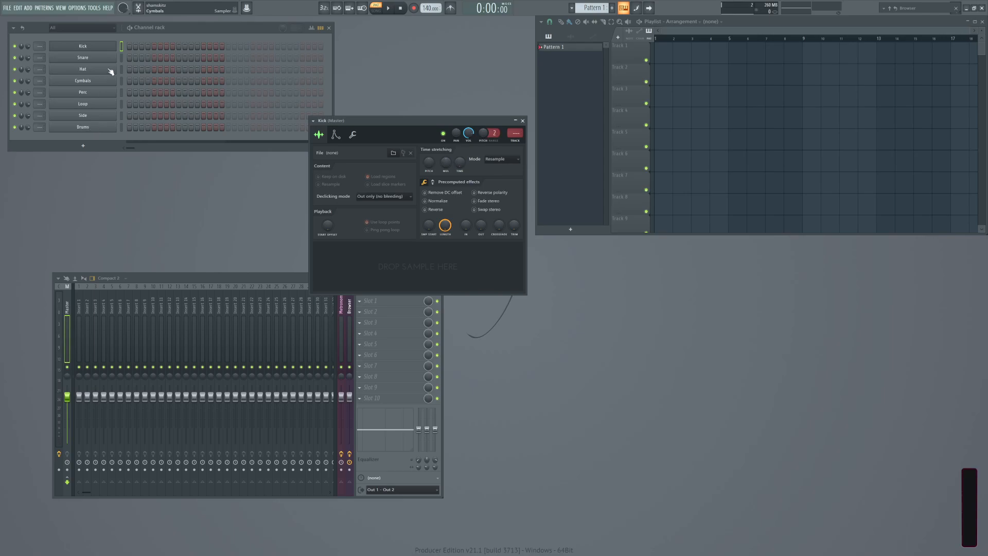
Select all eight channels from Kick to Drums and colour them with a gradient that starts in crimson red.
left_click_drag(121, 46, 124, 125)
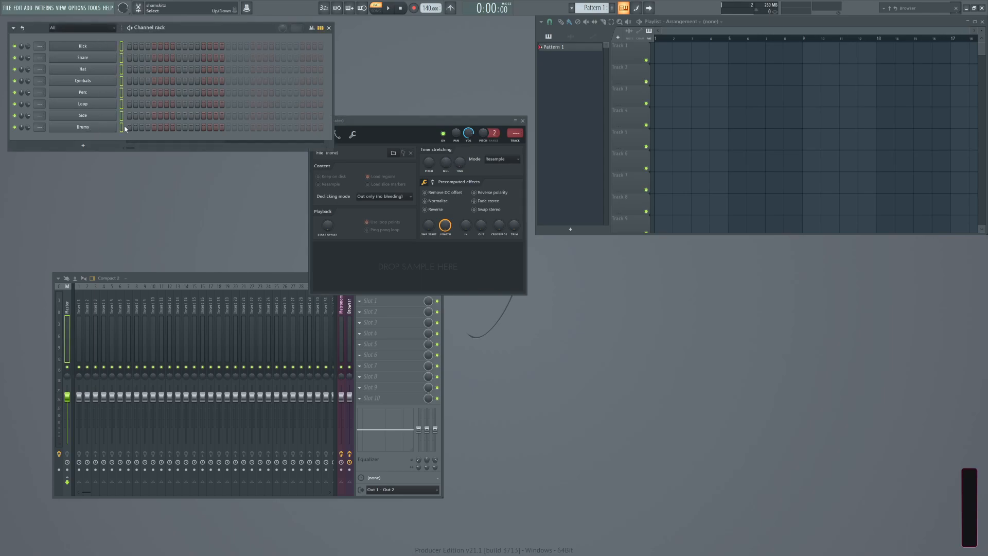
left_click(13, 28)
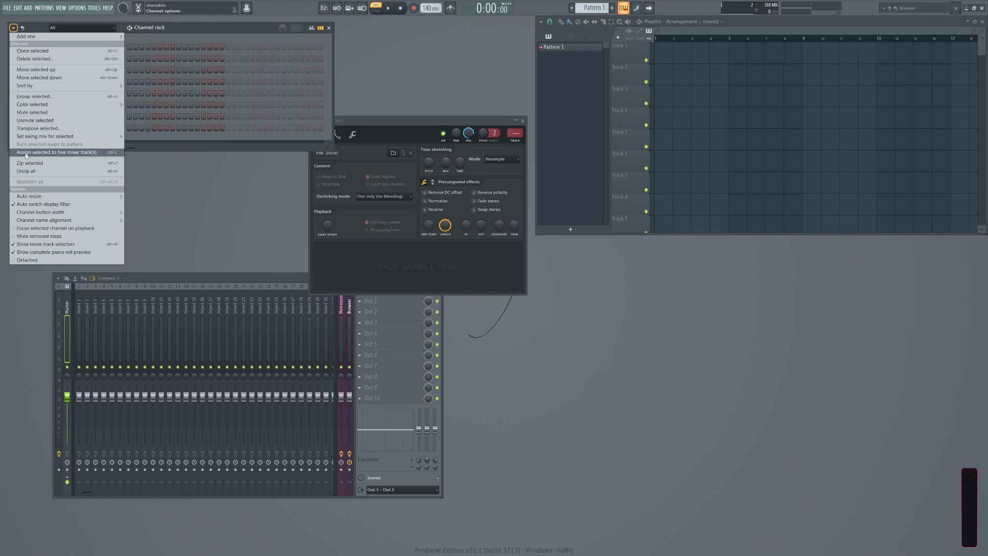
mouse_move(37, 106)
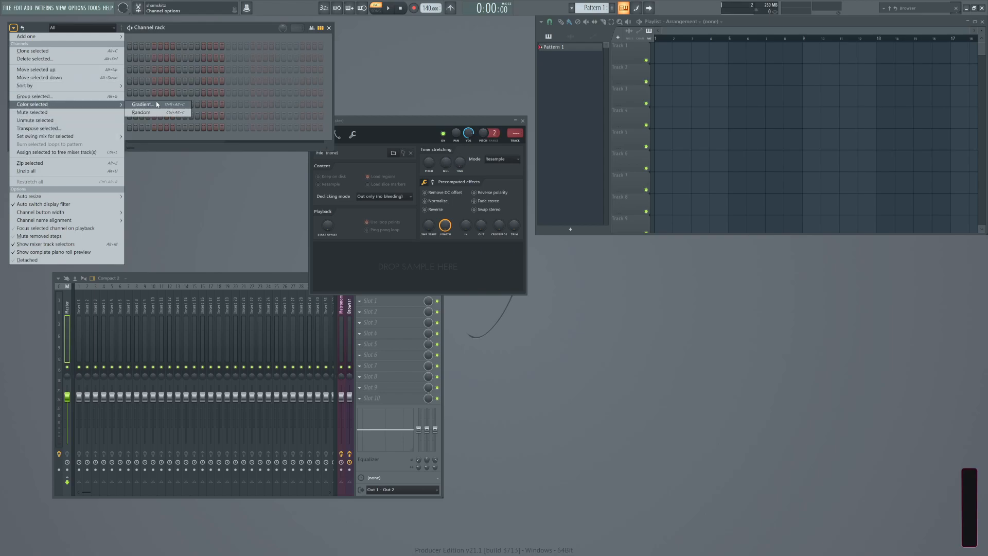
left_click(170, 108)
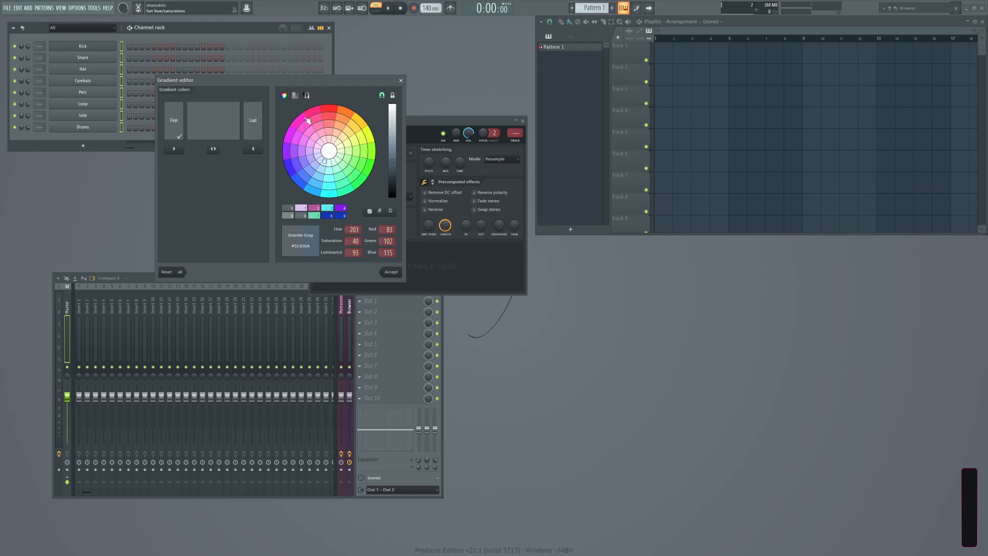
left_click(330, 109)
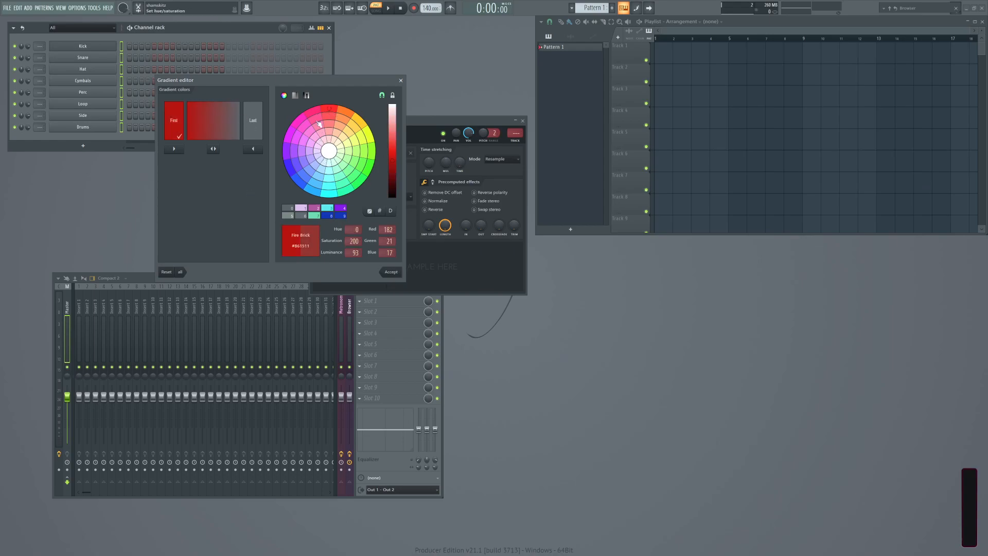
left_click(390, 271)
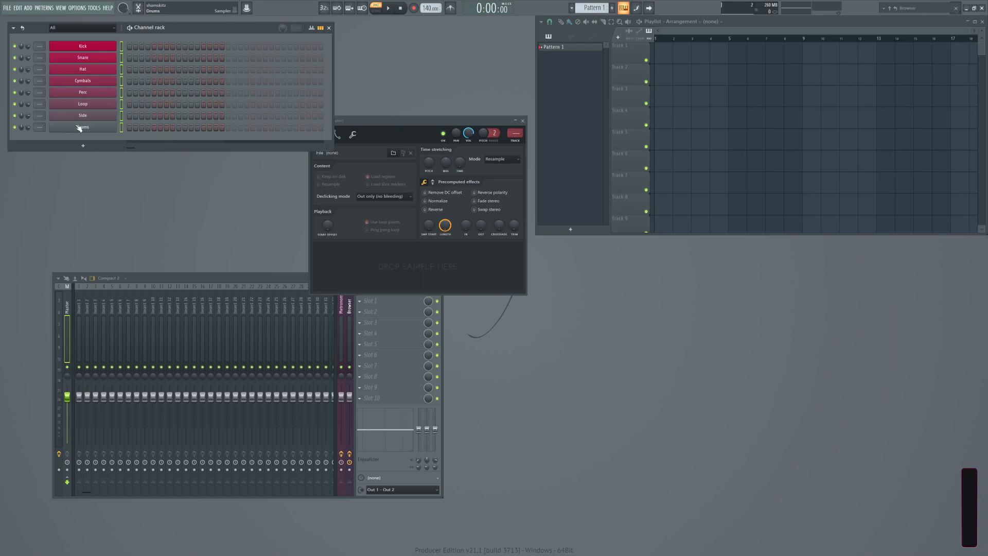
Apply random colours to the eight selected channels several times in a row.
key("ctrl+z")
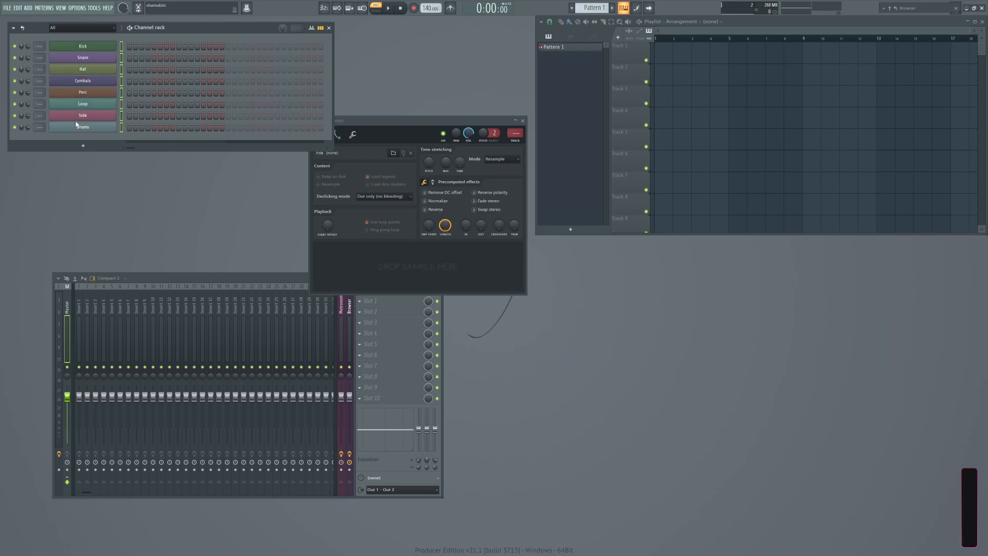
key("F2")
key("F2")
key("F2")
key("F2")
key("F2")
key("F2")
key("F2")
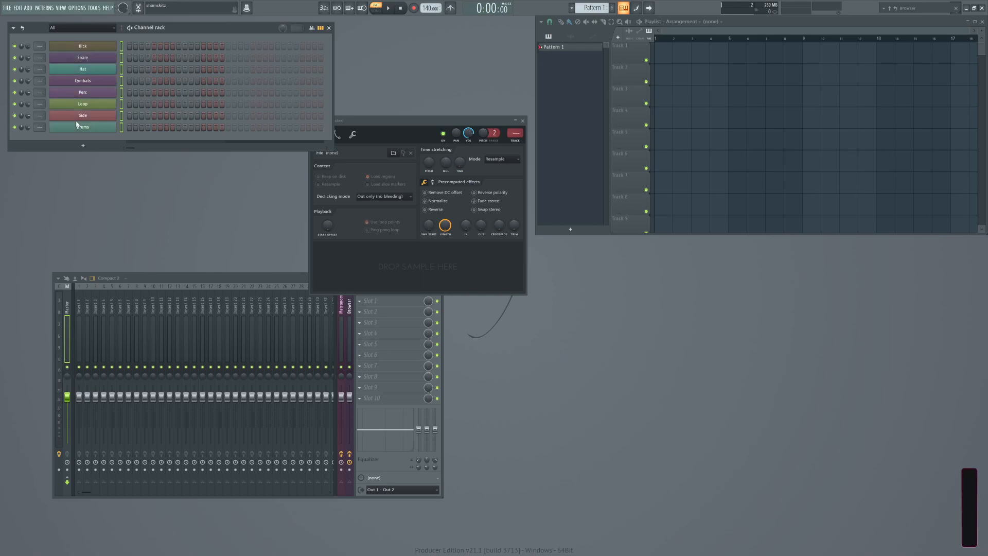
key("F2")
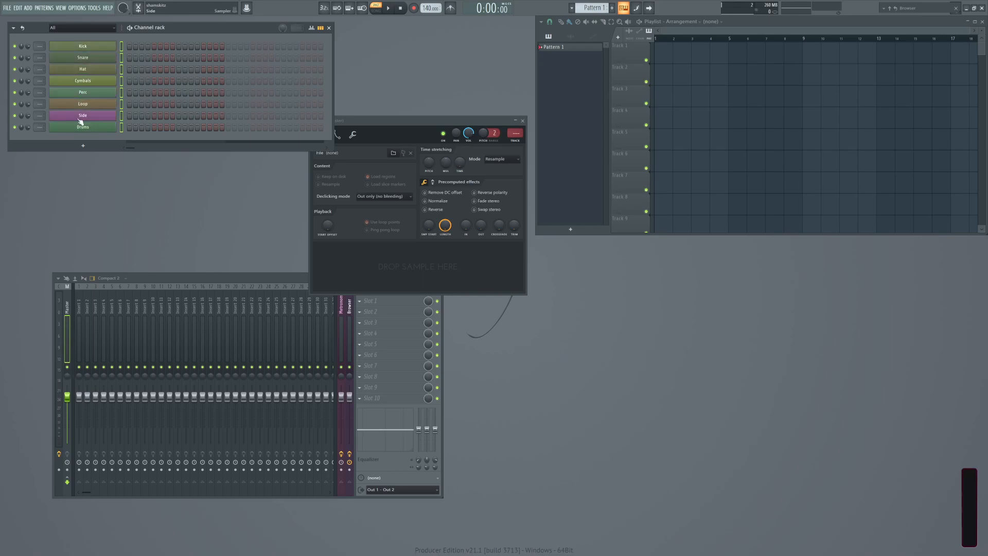
Colour the eight selected channels with a gradient running from crimson red as first colour to violet as last colour.
key("alt+c")
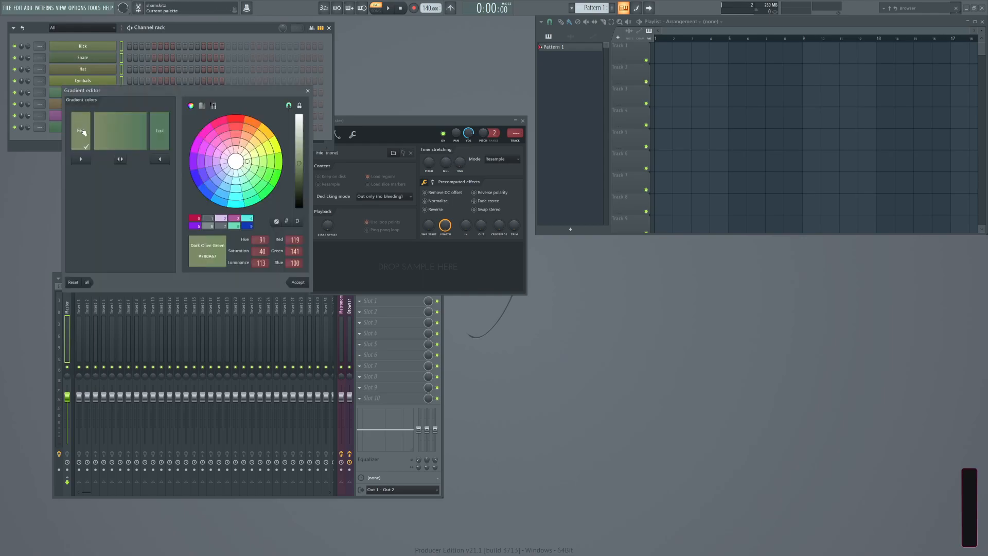
left_click(233, 133)
left_click(162, 135)
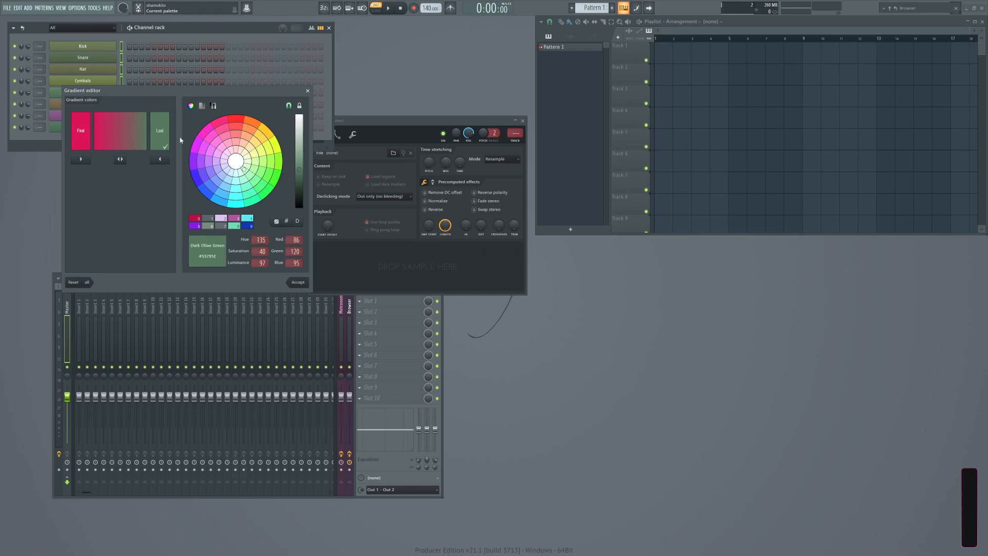
left_click(194, 161)
left_click(296, 281)
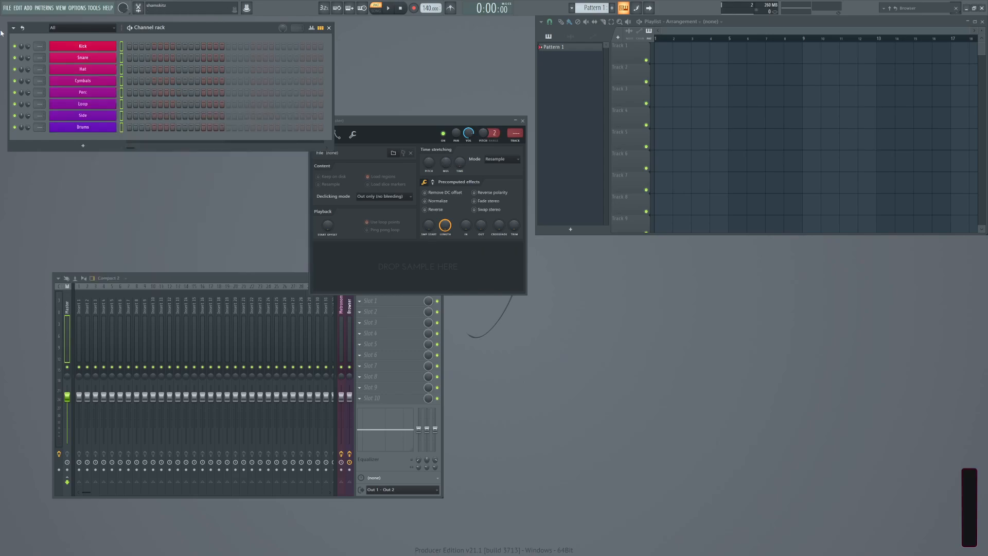
Change the Side channel's colour to a lighter shade of purple by raising its luminance.
left_click(105, 114, "shift")
left_click(194, 121)
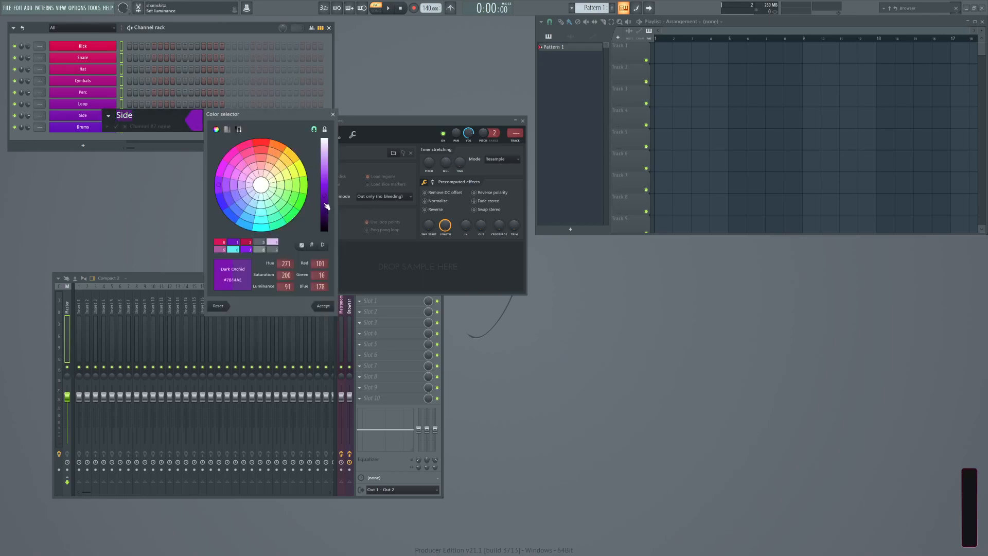
left_click_drag(326, 206, 327, 165)
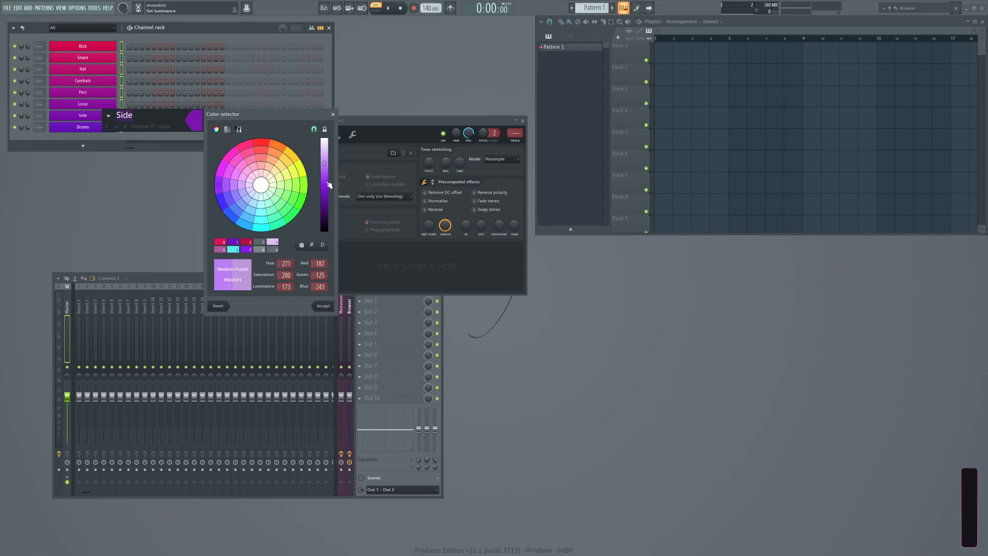
left_click(323, 306)
key("Return")
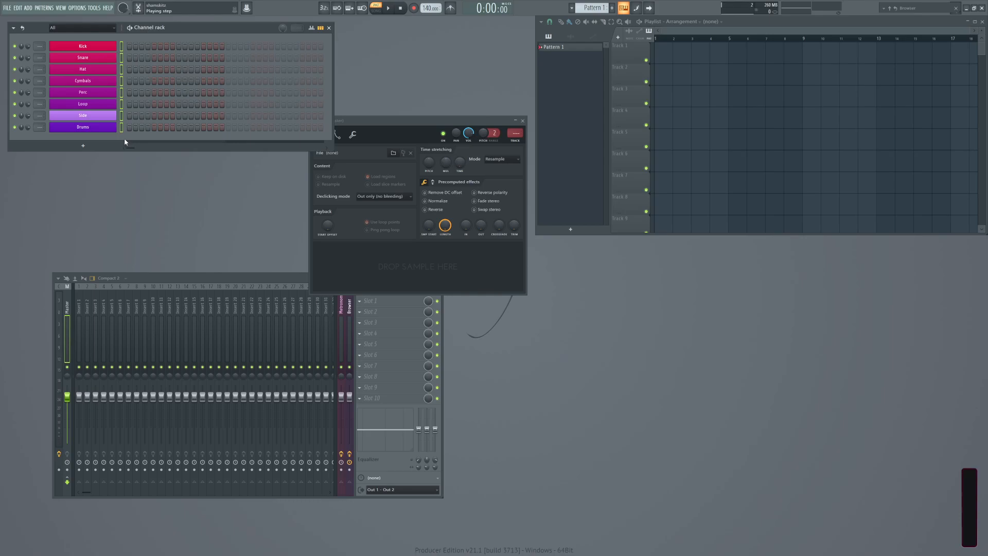
Assign the eight channels to free mixer tracks starting at Insert 1, and delete all eight channels from the Channel rack.
left_click(79, 340)
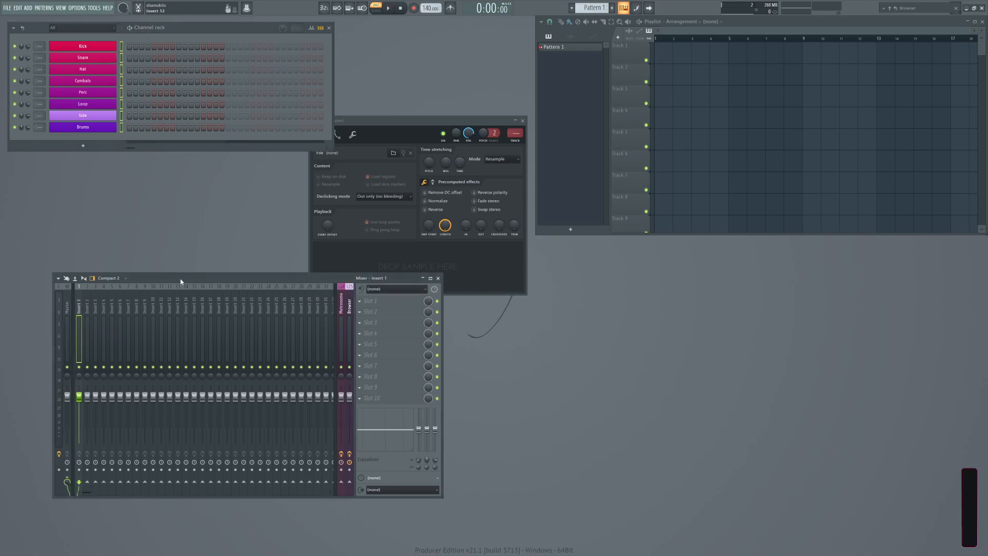
key("ctrl+l")
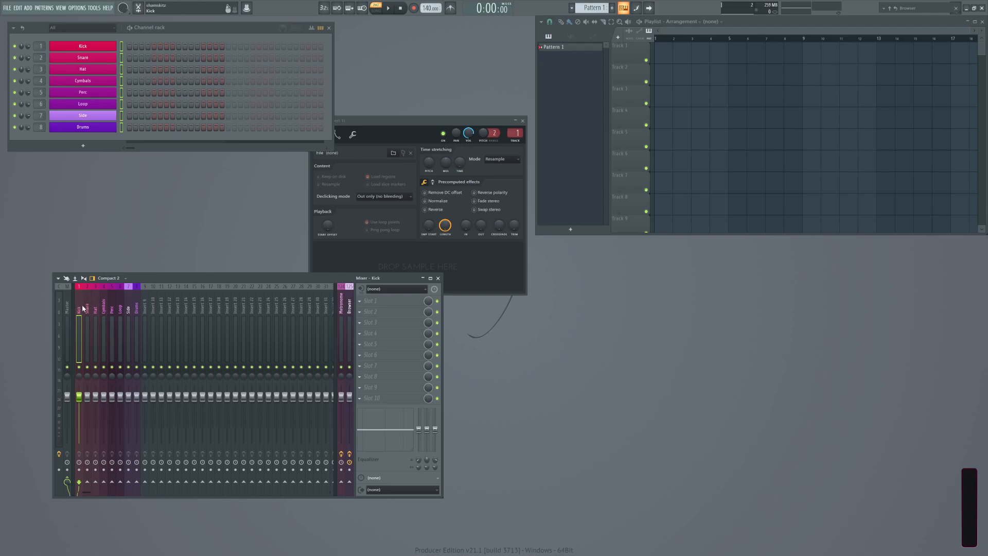
left_click(123, 46)
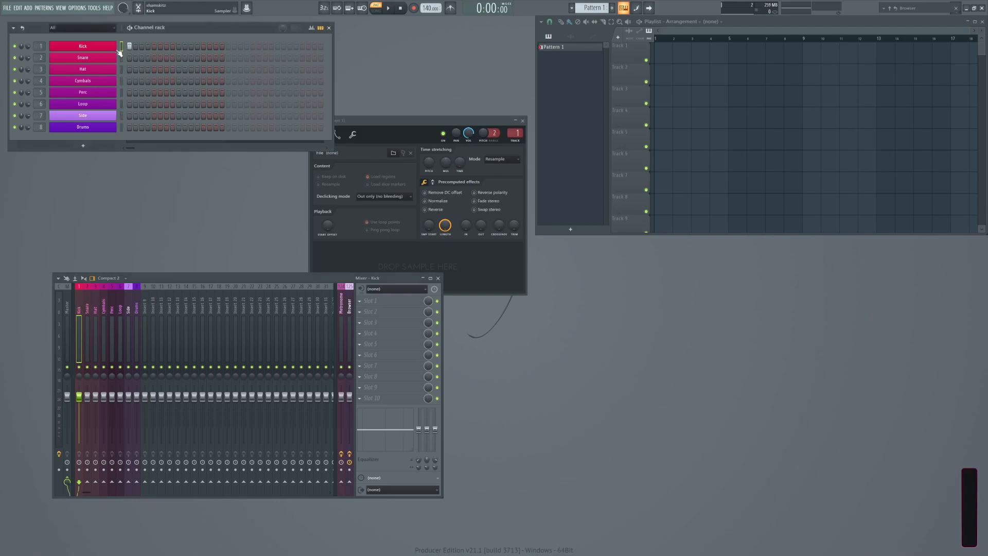
left_click_drag(122, 46, 126, 130)
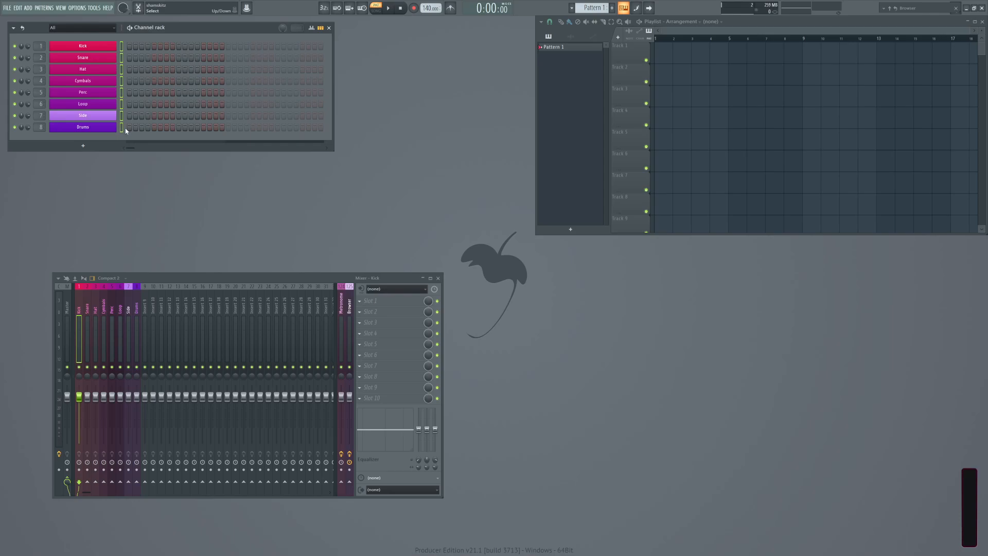
key("alt+Delete")
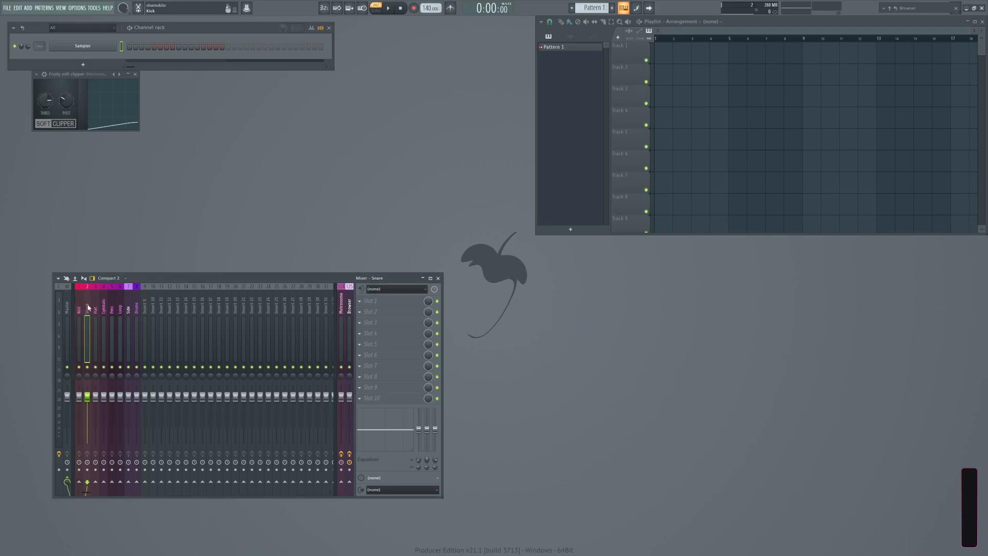
Route the Kick, Snare, Hat, Cymbals, Perc and Loop mixer tracks only to the Drums track.
left_click_drag(80, 311, 119, 316)
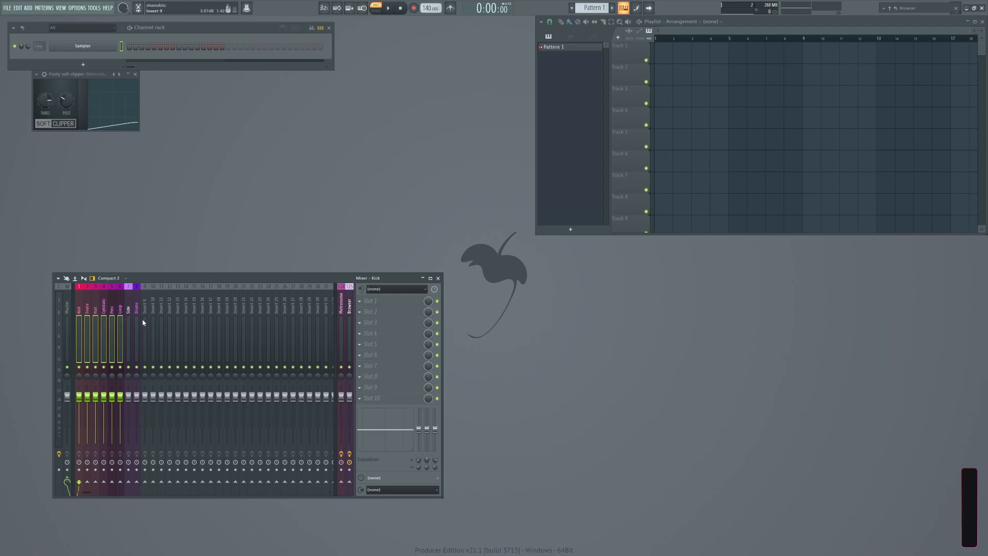
right_click(138, 482)
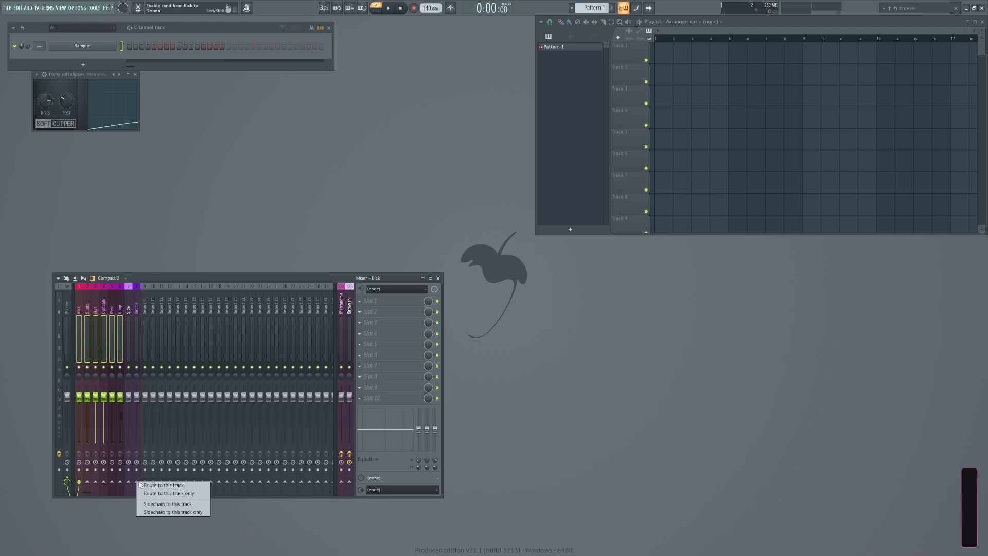
left_click(169, 492)
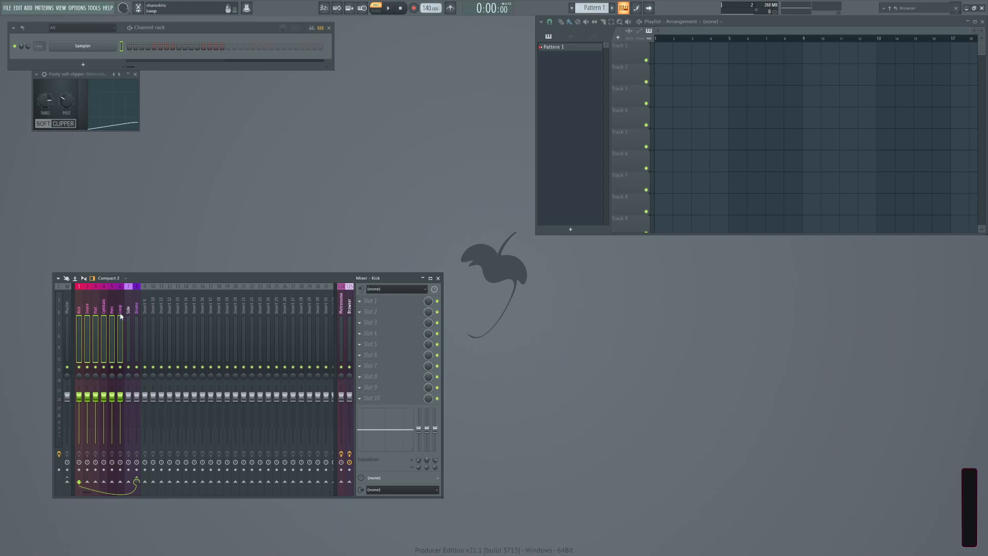
Route the Kick and Snare tracks additionally to the Side track, and remove the Side track's send to the Master.
left_click(84, 309)
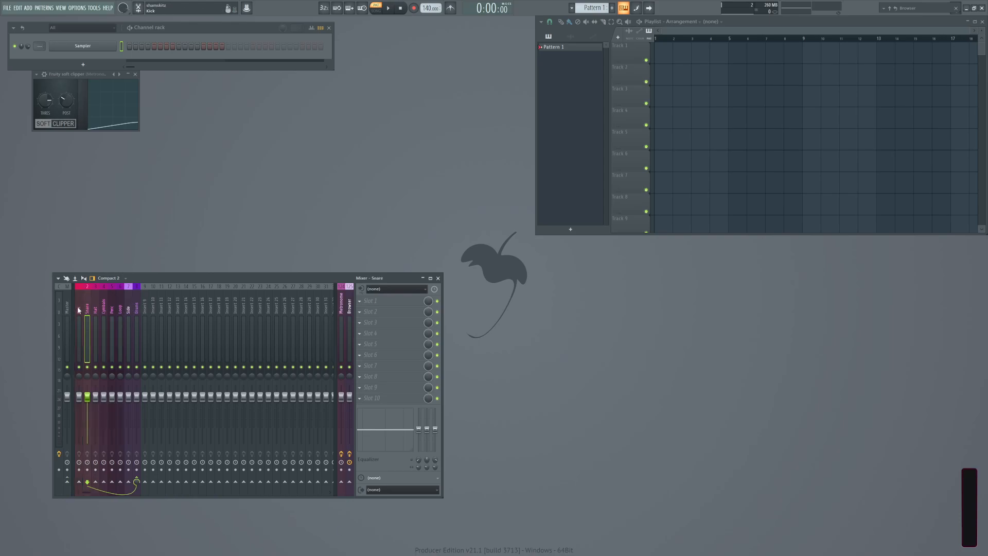
left_click(87, 310, "ctrl")
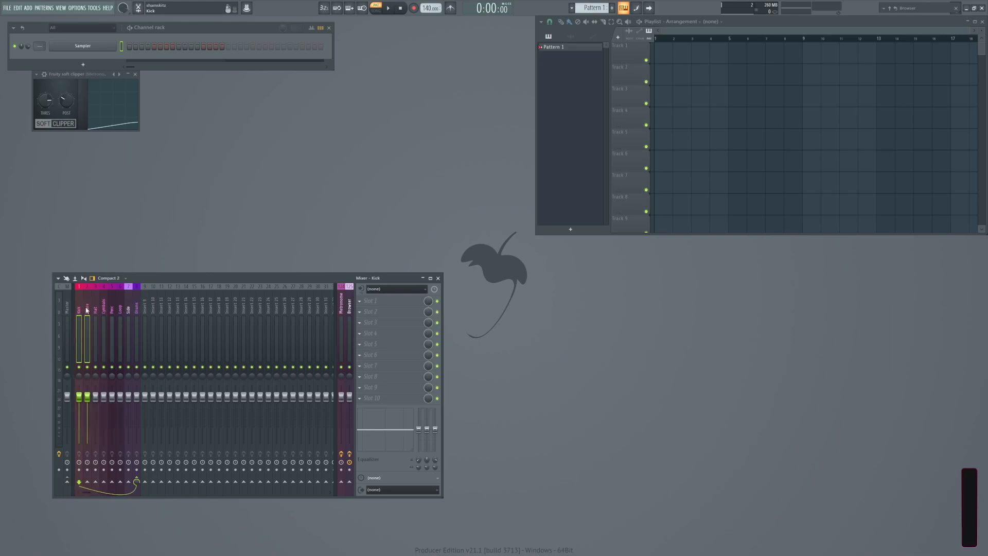
right_click(129, 482)
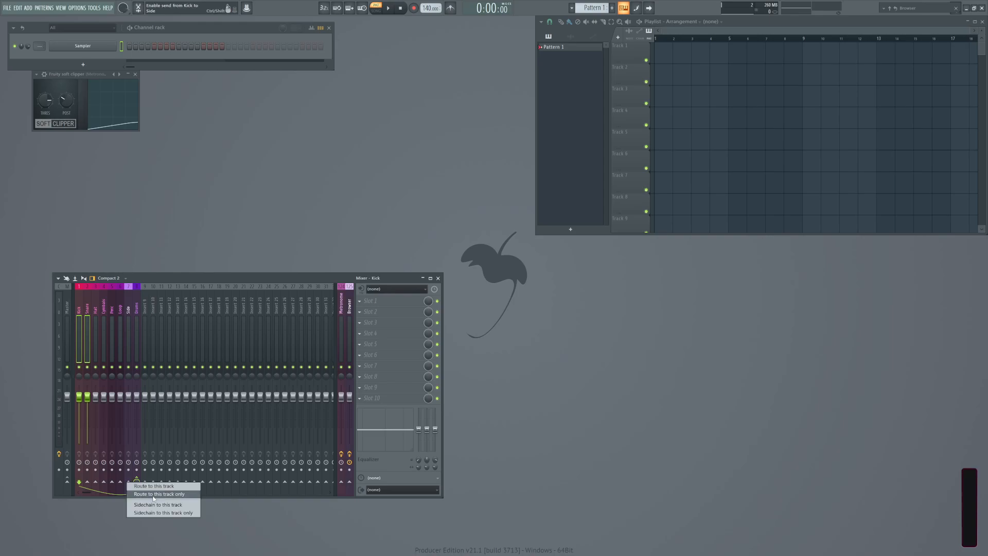
left_click(149, 486)
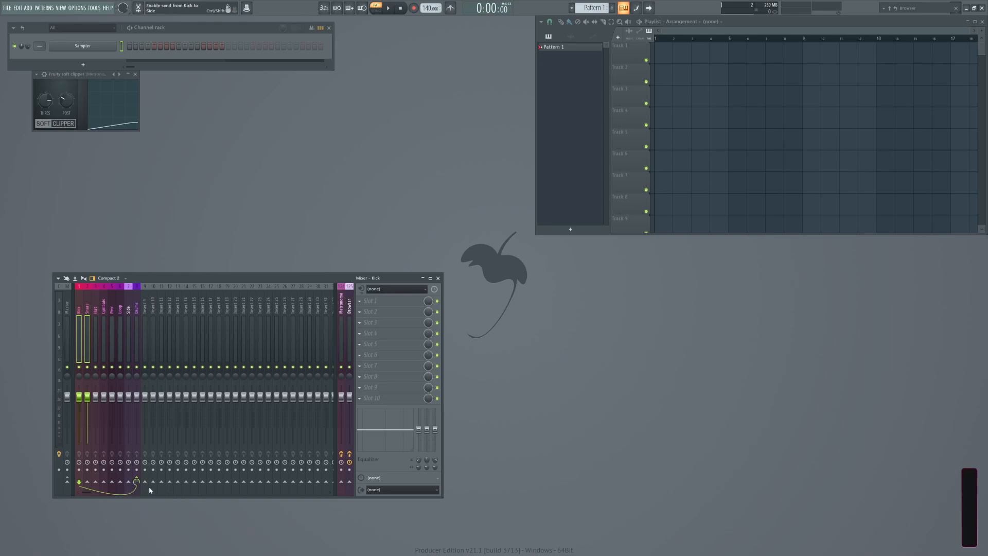
left_click(125, 299)
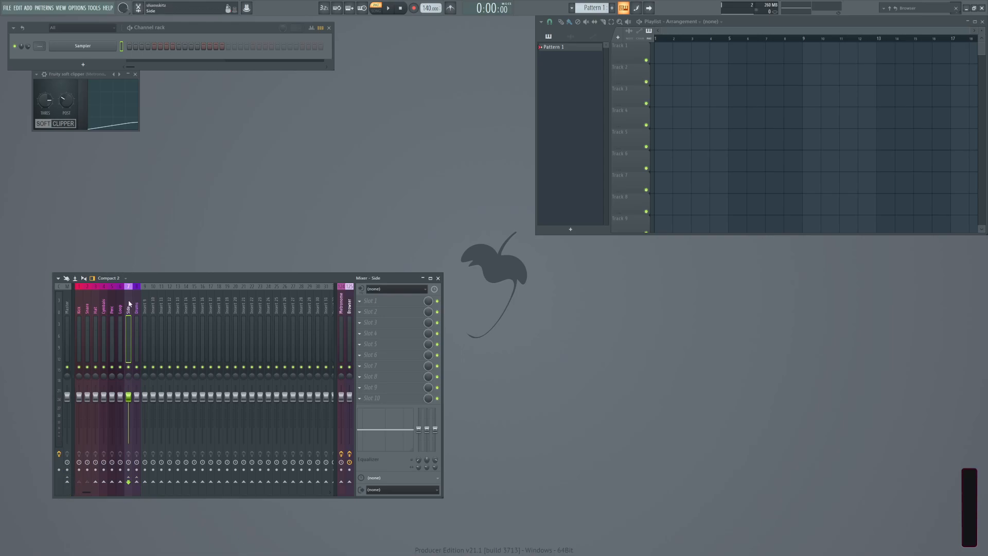
left_click(81, 308)
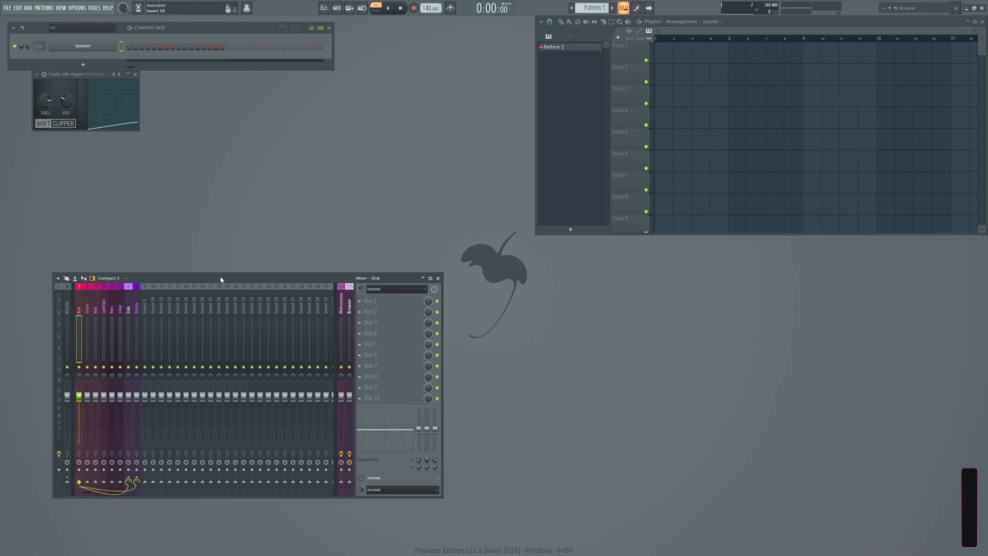
Move the mixer window slightly lower and load the Pro-R reverb into effect slot 3 of Insert 9.
left_click_drag(221, 279, 217, 290)
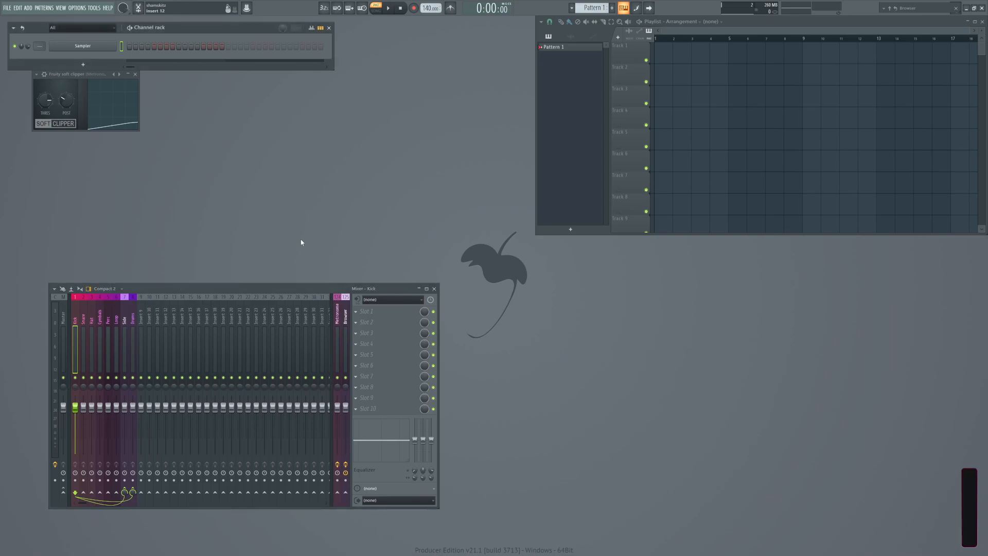
left_click(132, 316)
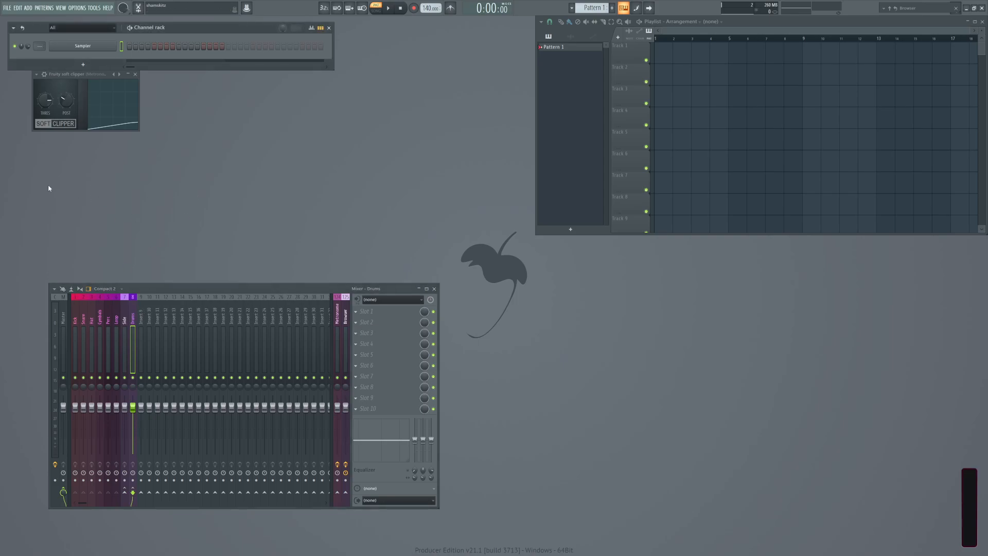
left_click(142, 316)
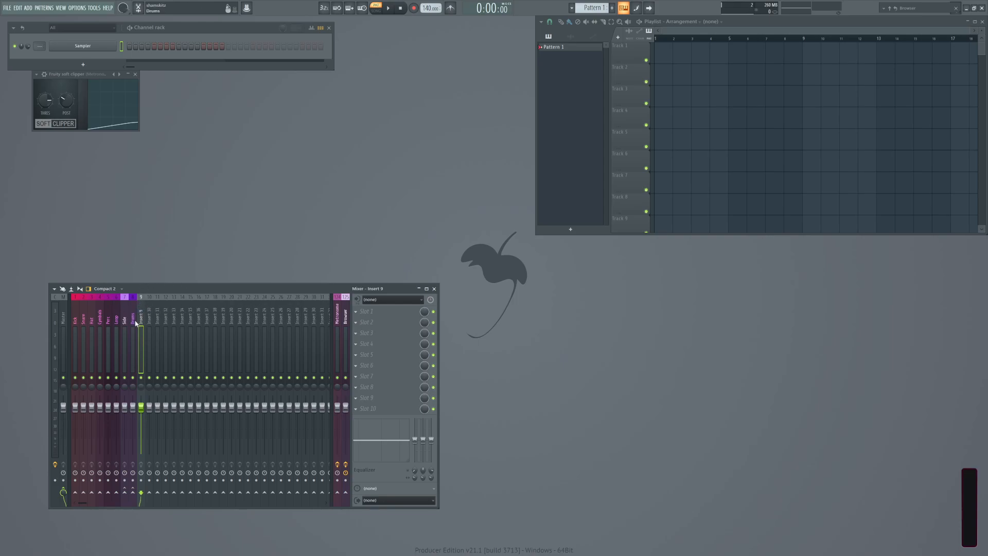
left_click(366, 332)
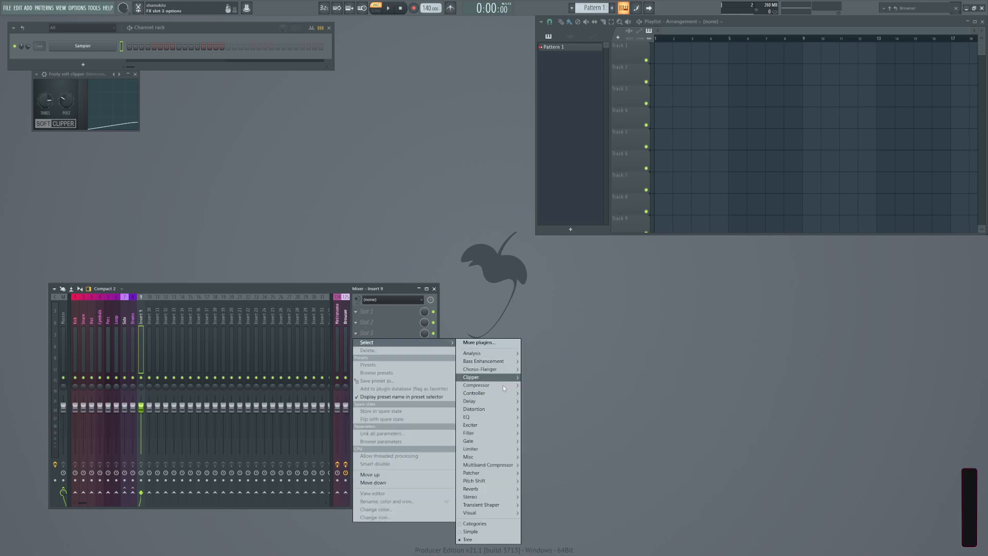
mouse_move(482, 482)
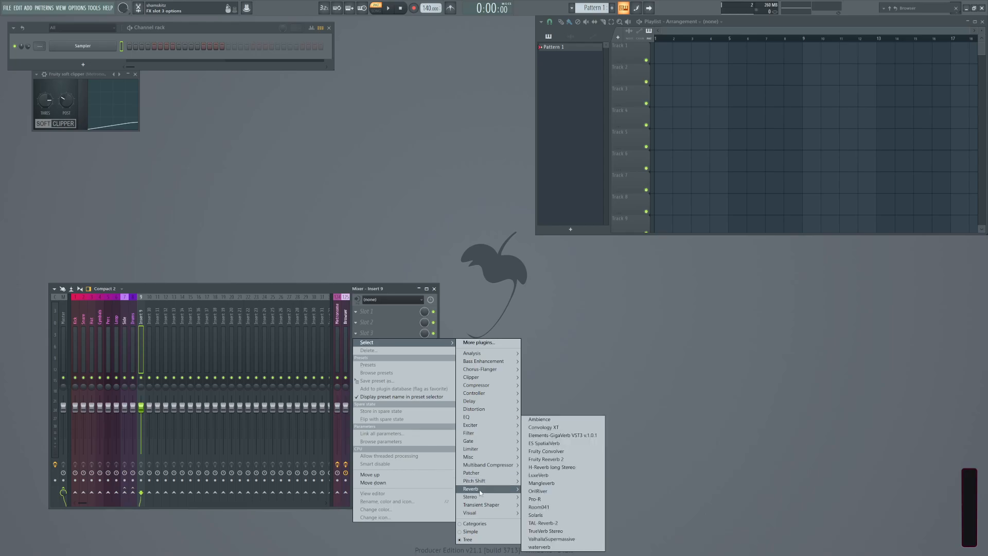
left_click(538, 499)
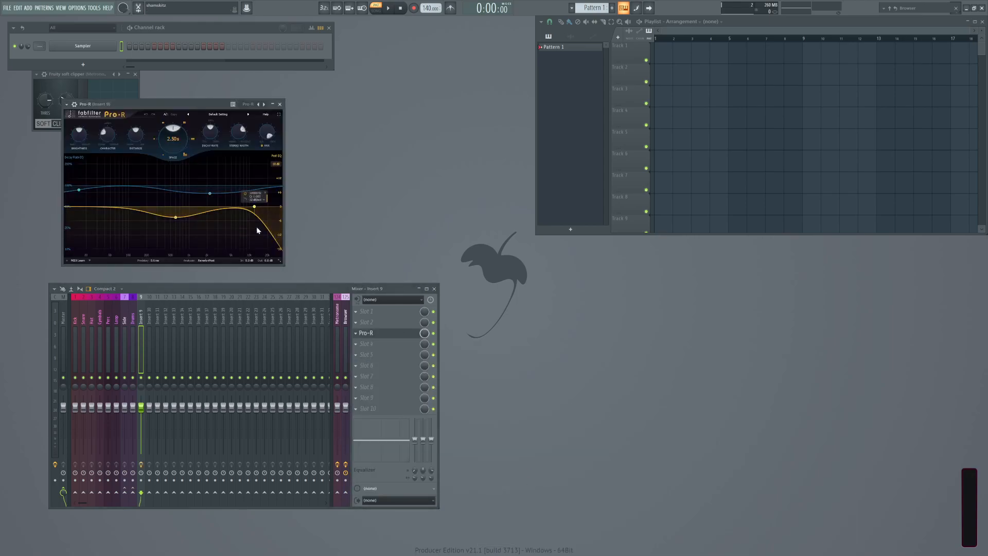
Load the Concert Hall Sydney preset in Pro-R and close the plugin's window.
right_click(259, 104)
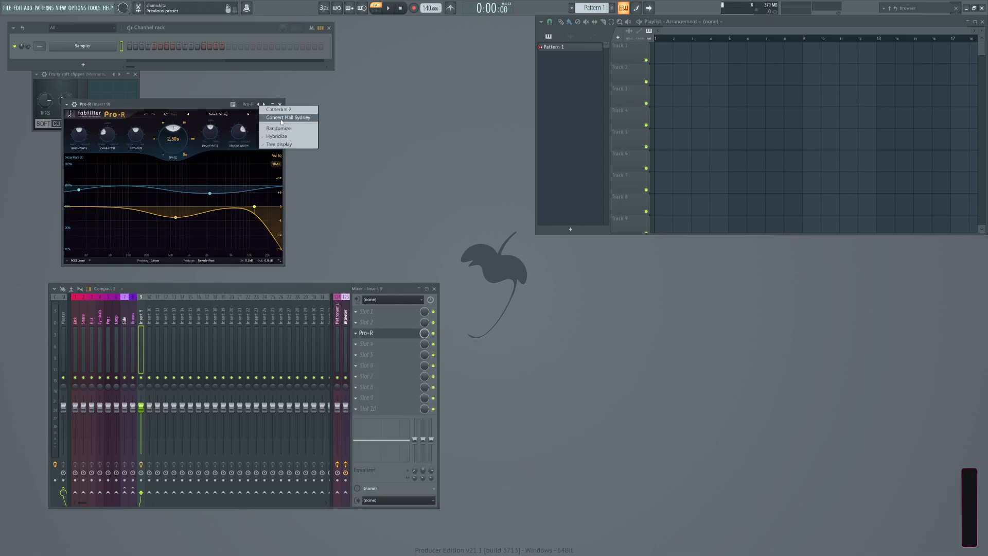
left_click(288, 117)
left_click(280, 105)
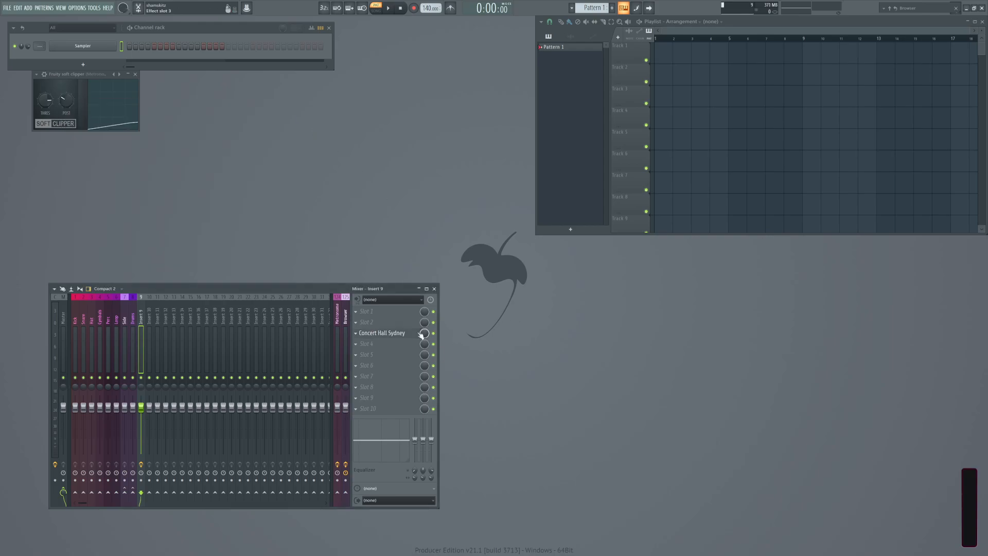
Rename mixer track Insert 9 as Hall and give it a near-white colour.
double_click(143, 318)
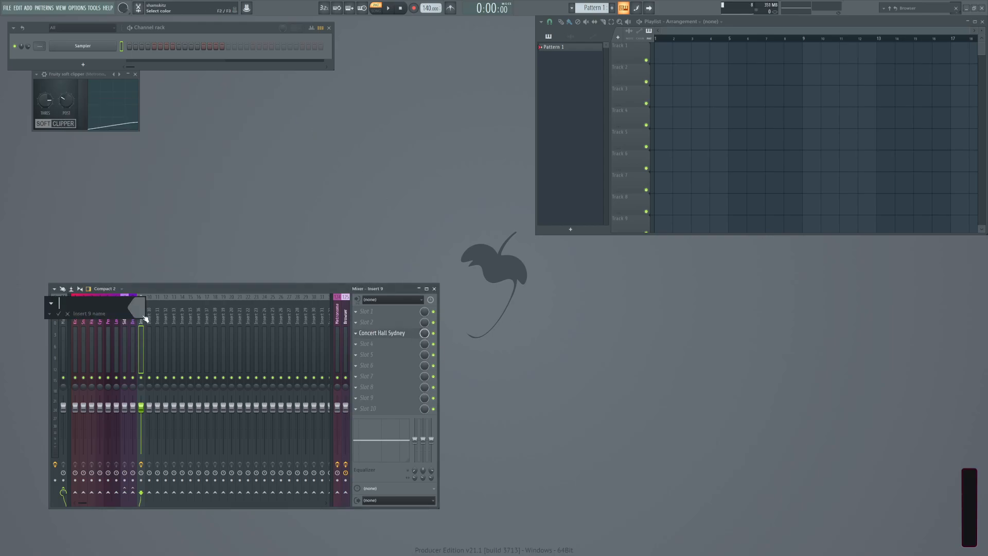
type("Hall")
scroll(145, 317, "down", 4)
scroll(144, 317, "down", 1)
key("Return")
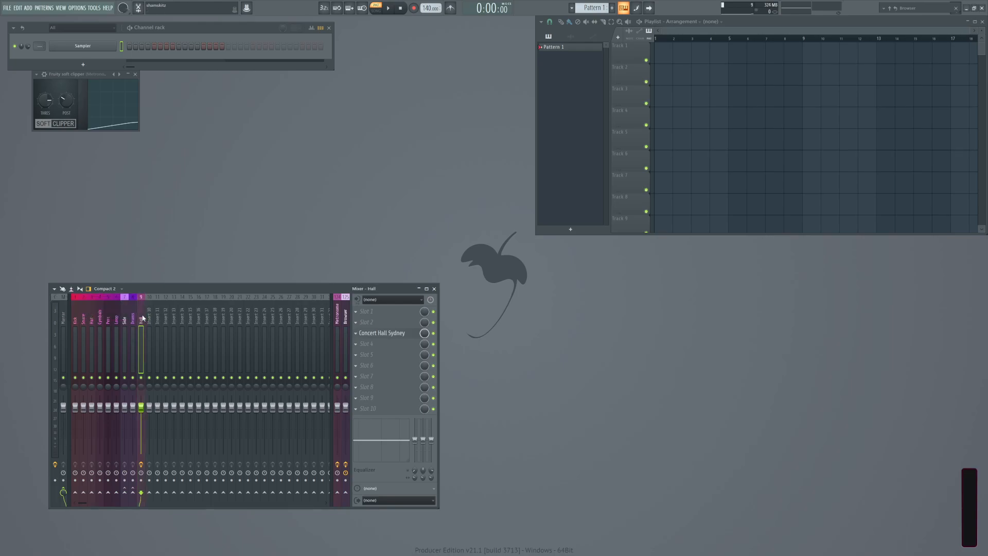
double_click(143, 317)
key("Return")
double_click(143, 317)
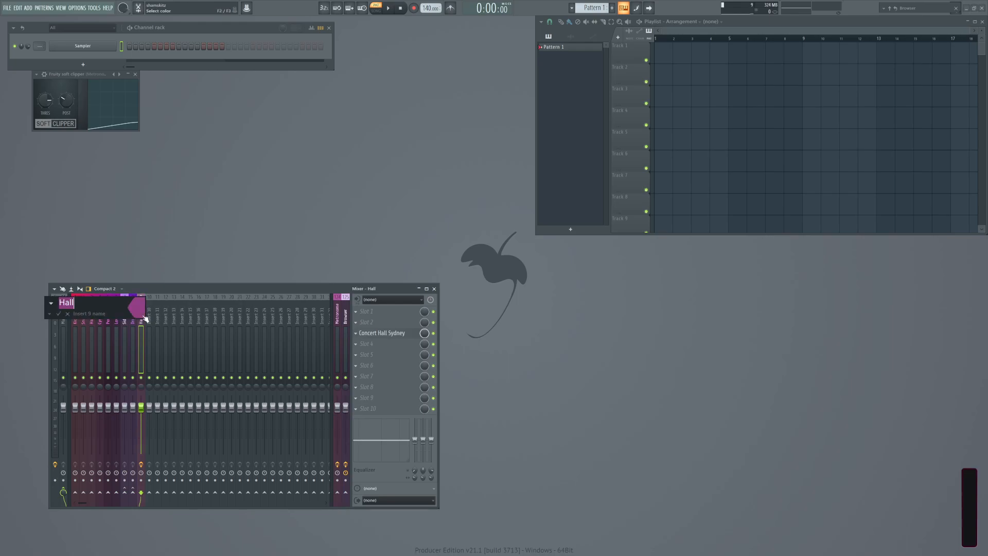
key("Return")
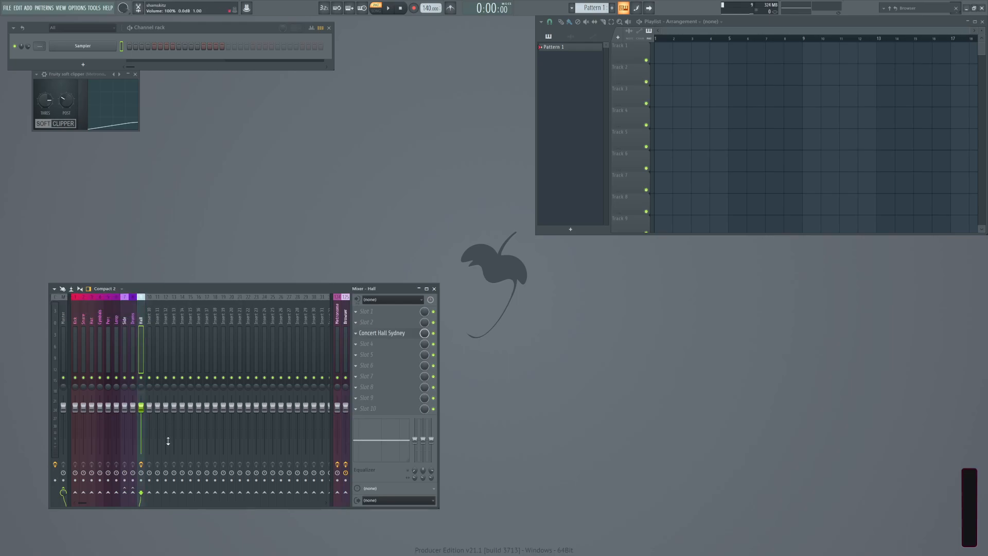
Nudge the mixer window upward, reopen the Hall track's reverb editor to examine it, and close it.
left_click_drag(254, 289, 260, 285)
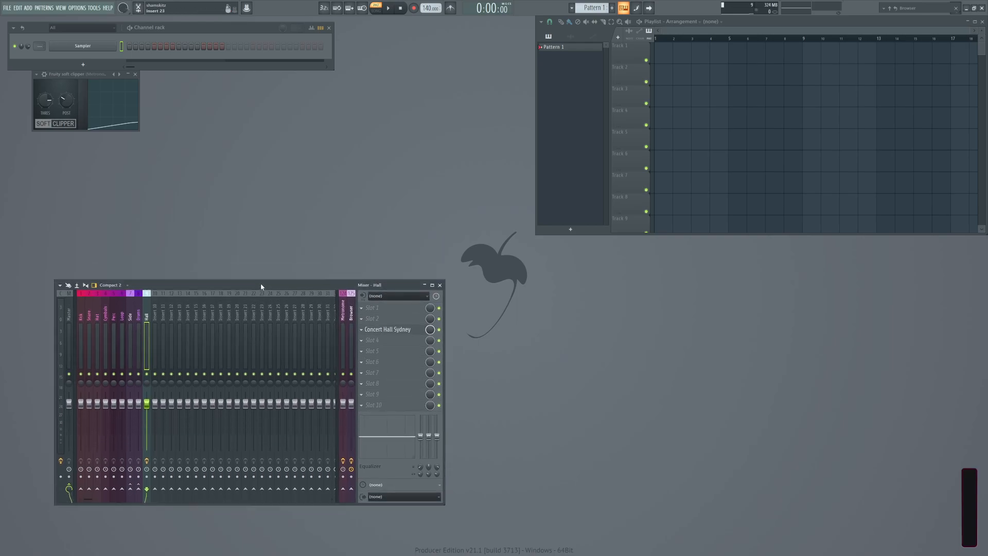
left_click(361, 329)
left_click(391, 311)
left_click(391, 333)
left_click_drag(266, 132, 268, 103)
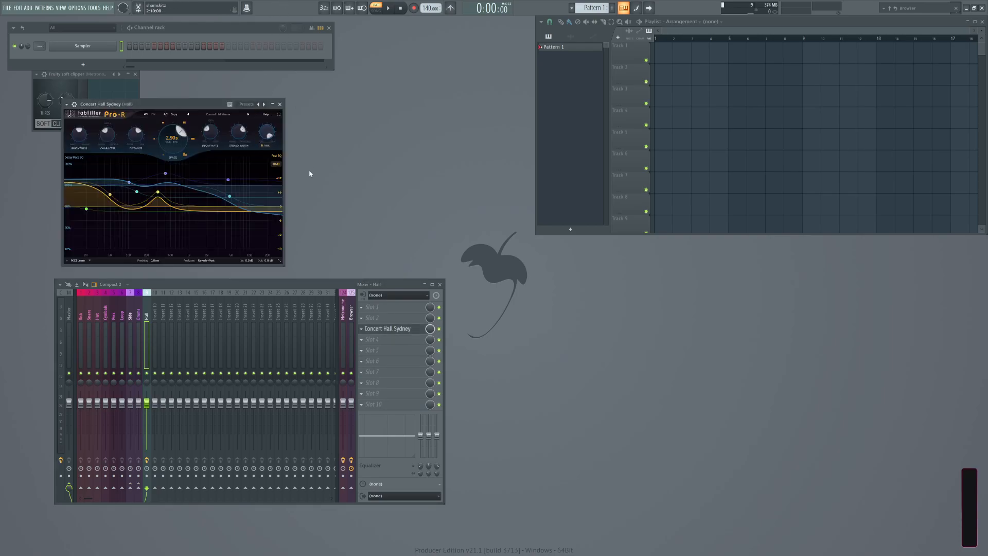
left_click(279, 104)
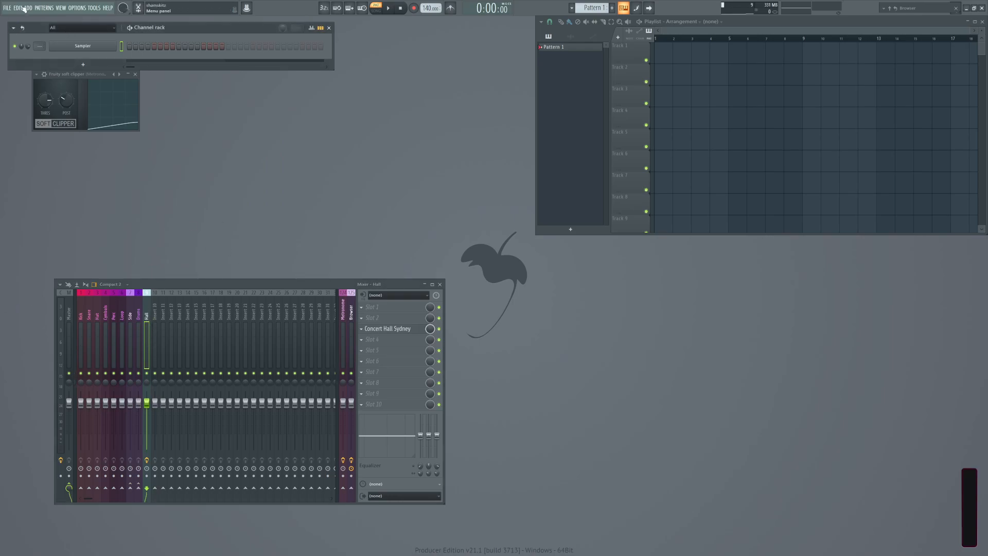
Select the Current mixer track, save the project as a template named Blank 1, and dismiss the confirmation.
left_click(60, 319)
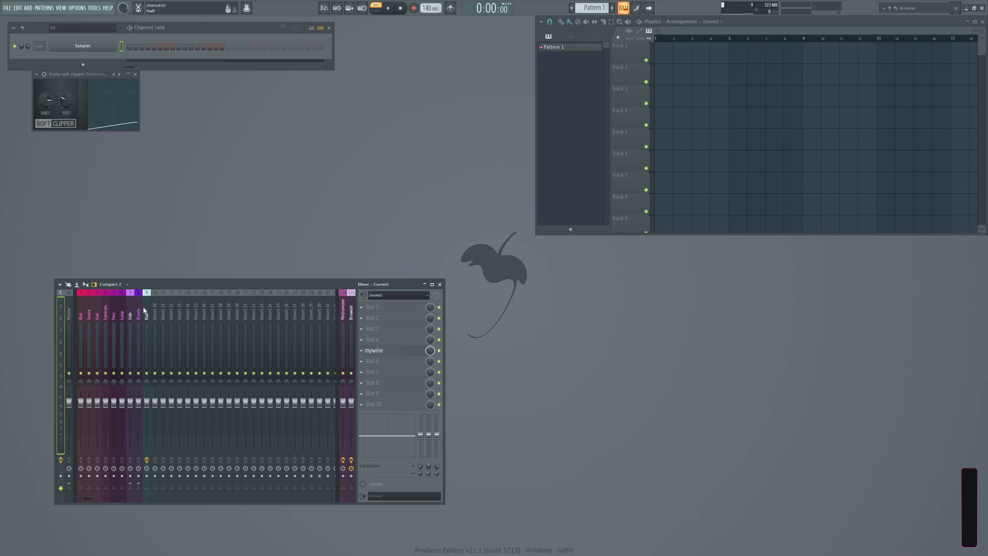
left_click(7, 8)
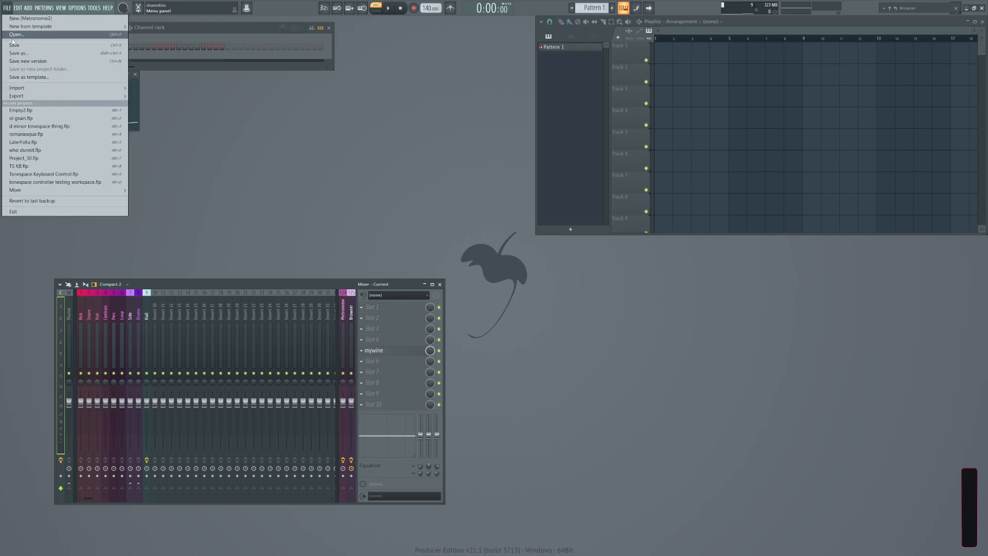
left_click(21, 78)
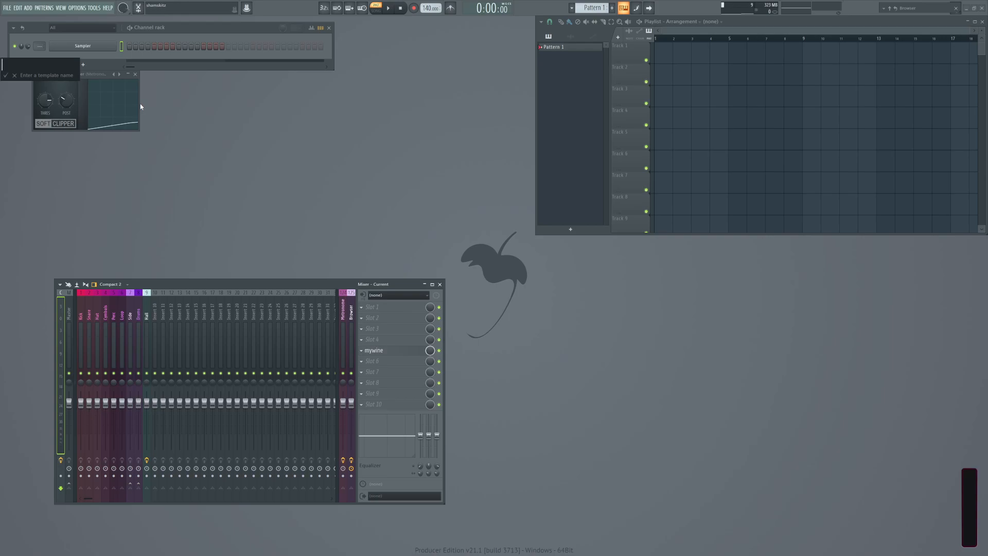
type("Blank")
key("Return")
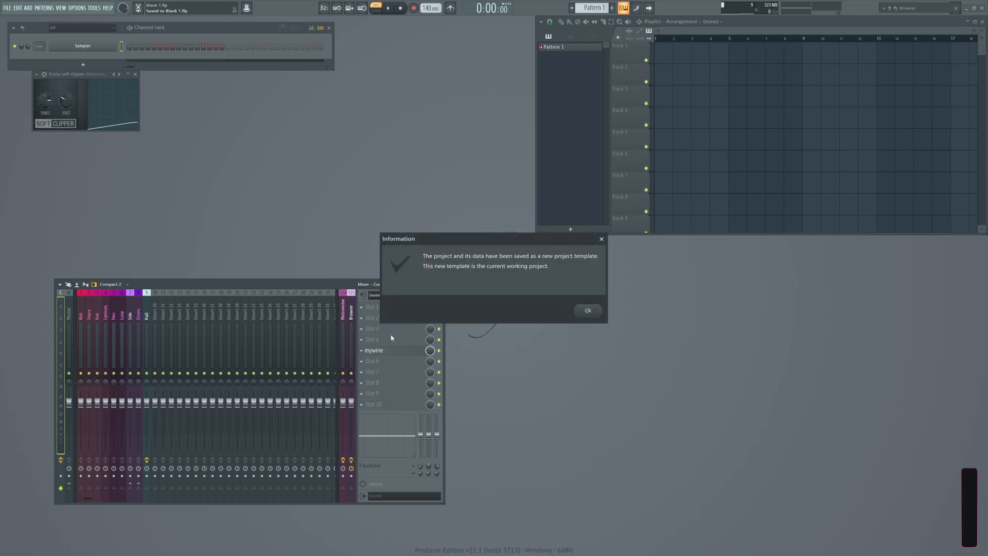
left_click(587, 310)
Close the project window and launch FL Studio again from the desktop.
left_click(982, 8)
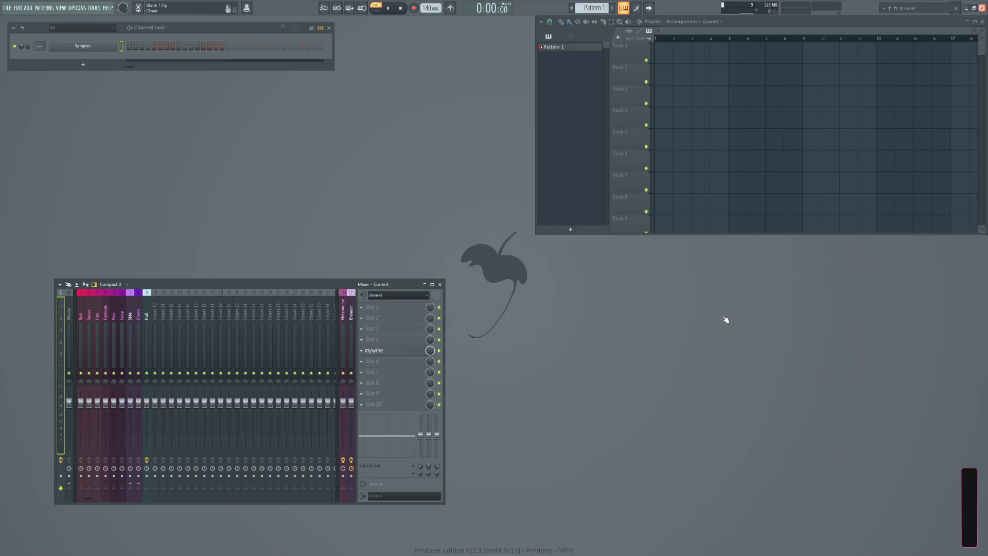
mouse_move(360, 555)
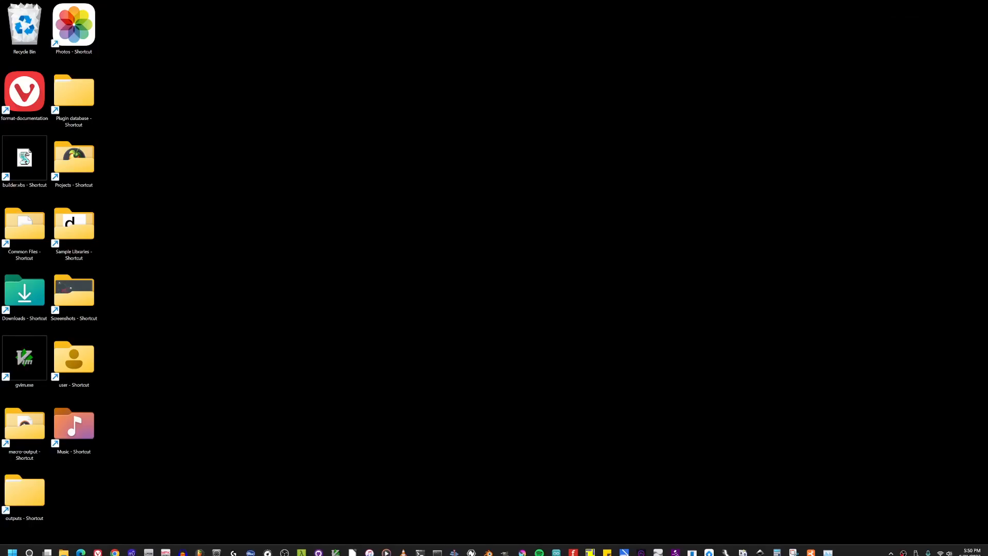
left_click(202, 546)
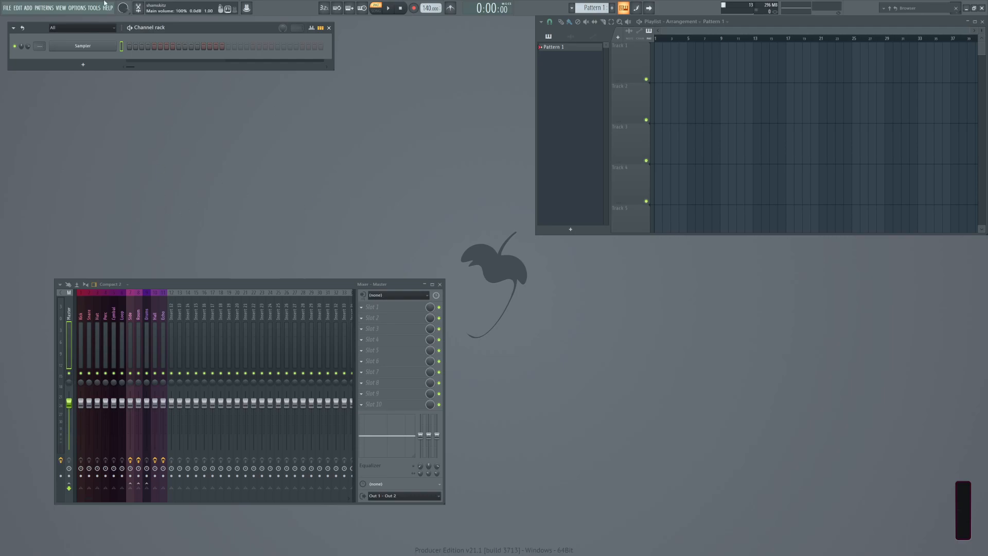
Open the Sampler channel's settings and replace the channel with the 3x Osc synth.
left_click(89, 48)
left_click_drag(119, 113, 147, 111)
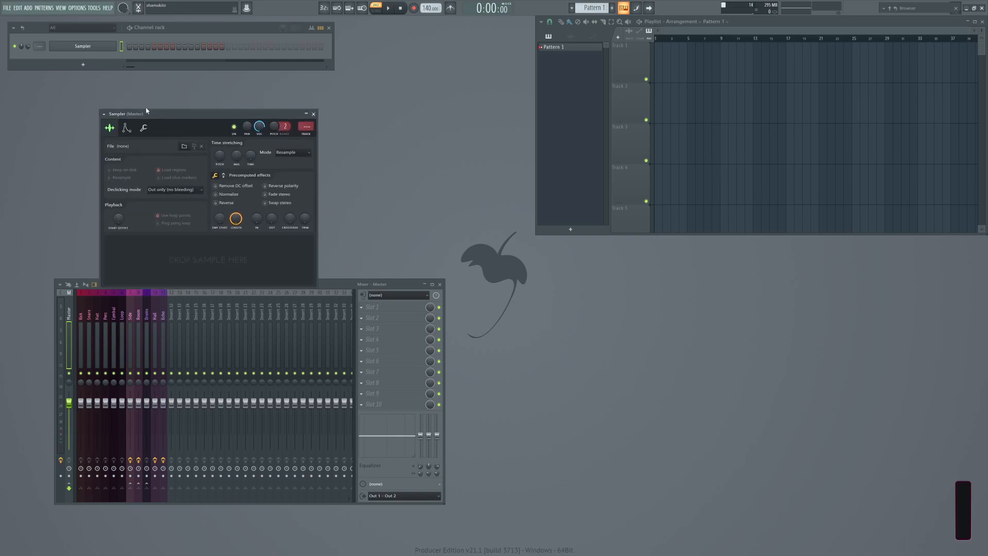
right_click(85, 47)
mouse_move(173, 119)
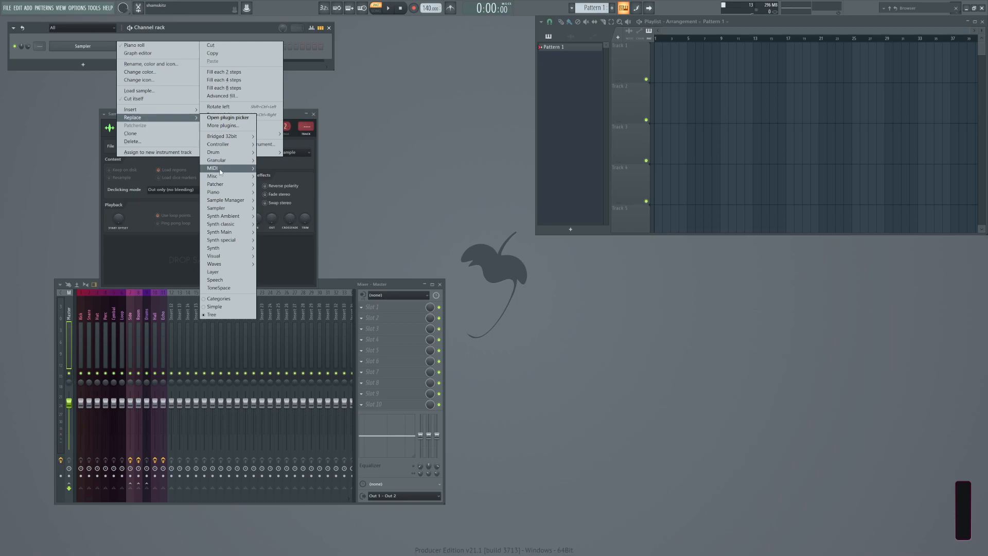
mouse_move(215, 195)
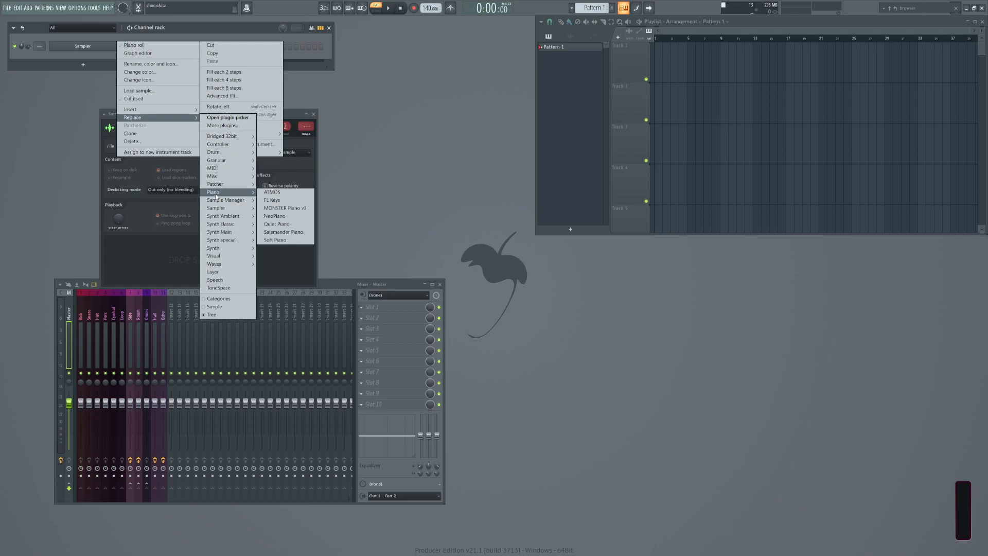
mouse_move(220, 241)
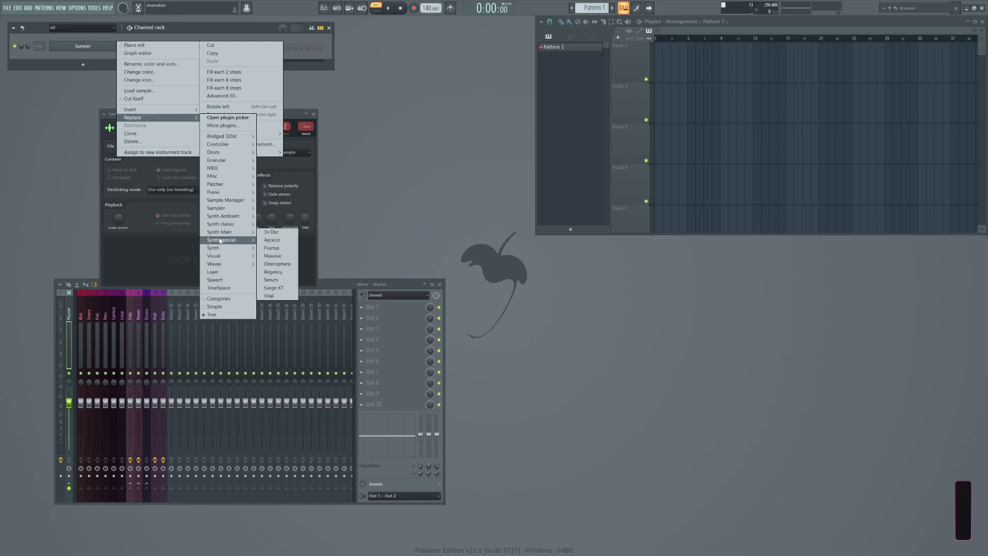
left_click(271, 232)
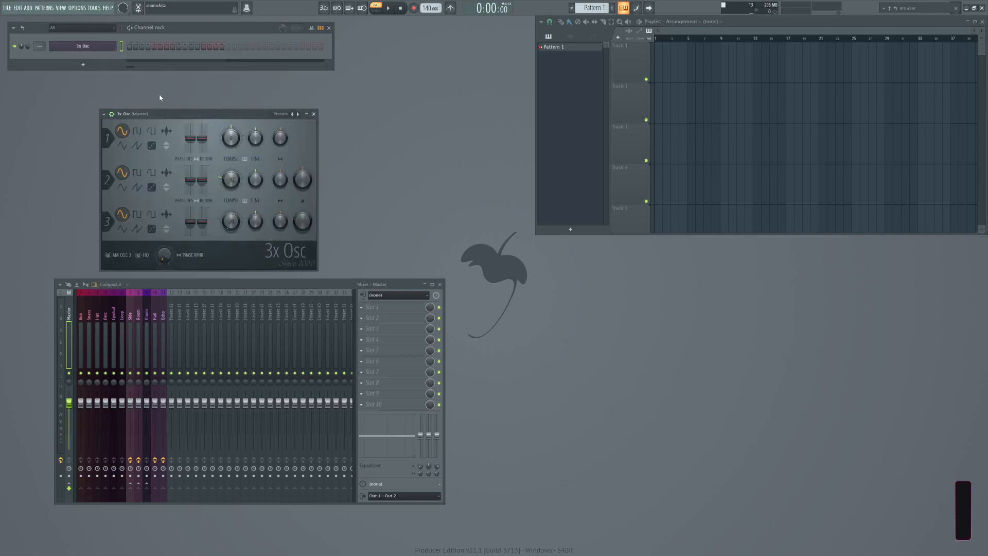
Show the detailed settings of the 3x Osc channel and shape its volume envelope with no attack and a short decay.
left_click_drag(253, 118, 276, 126)
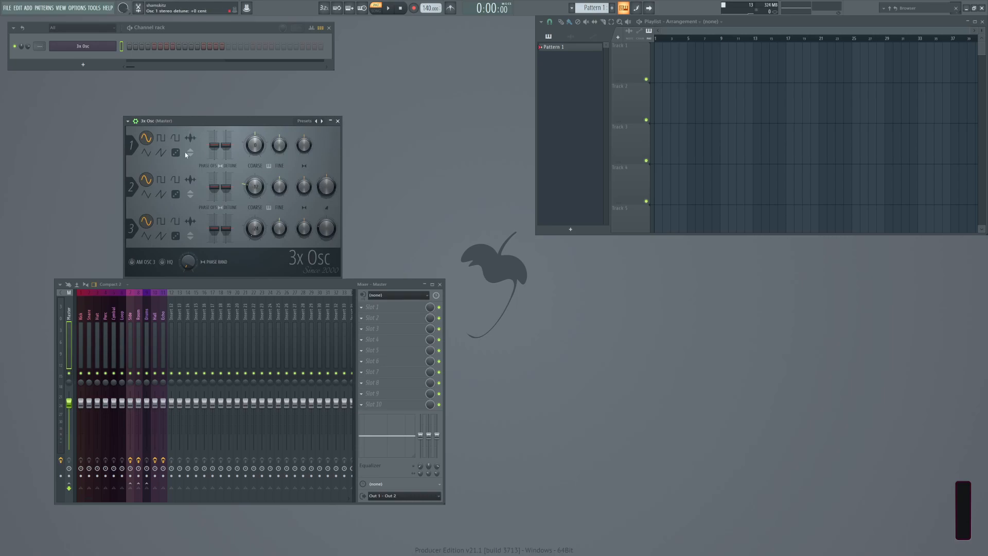
left_click(136, 122)
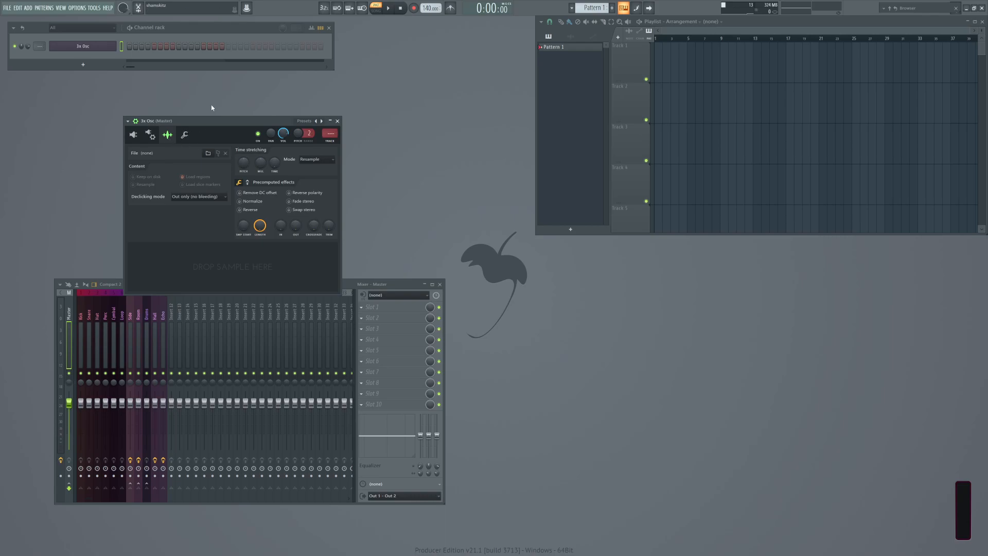
left_click(184, 137)
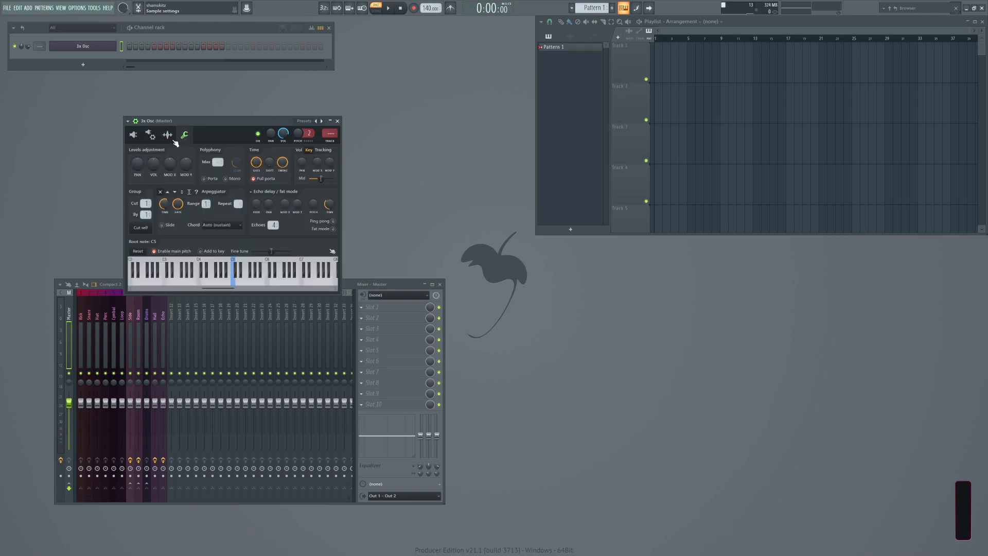
left_click(167, 135)
left_click(150, 135)
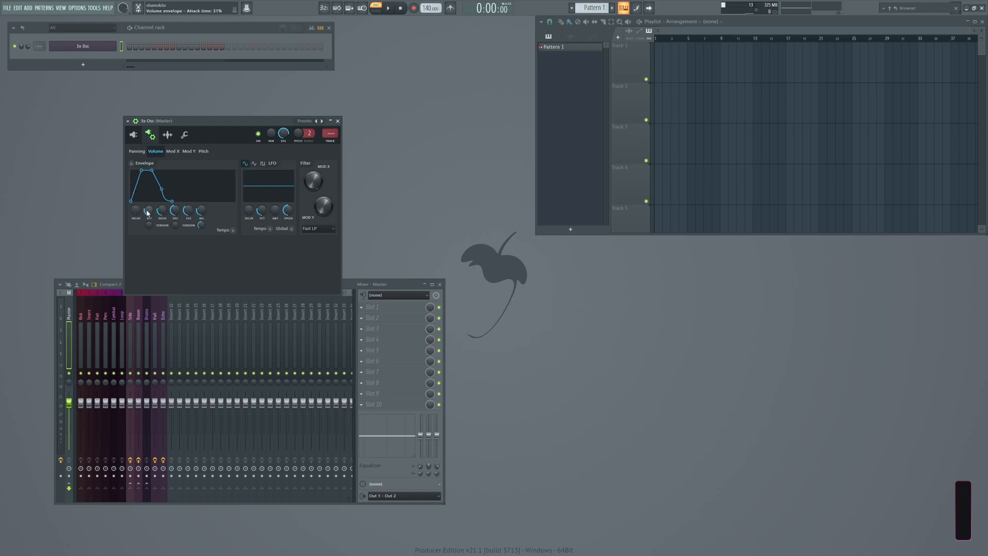
left_click_drag(149, 210, 162, 227)
left_click_drag(175, 212, 175, 225)
left_click_drag(231, 122, 258, 102)
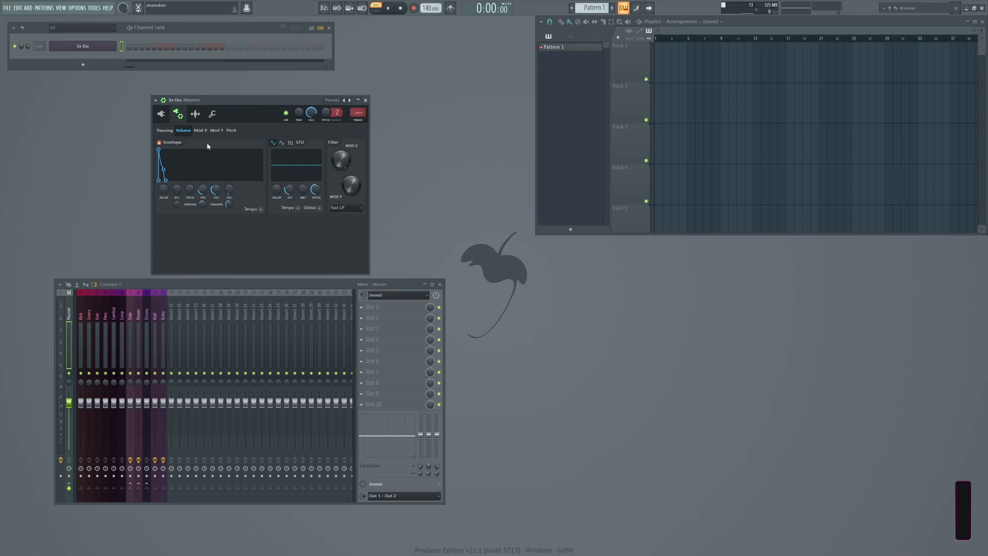
Shape the pitch envelope with a raised amount, no attack and a very short decay with adjusted tension, and play test notes.
left_click(231, 131)
left_click_drag(257, 189, 256, 164)
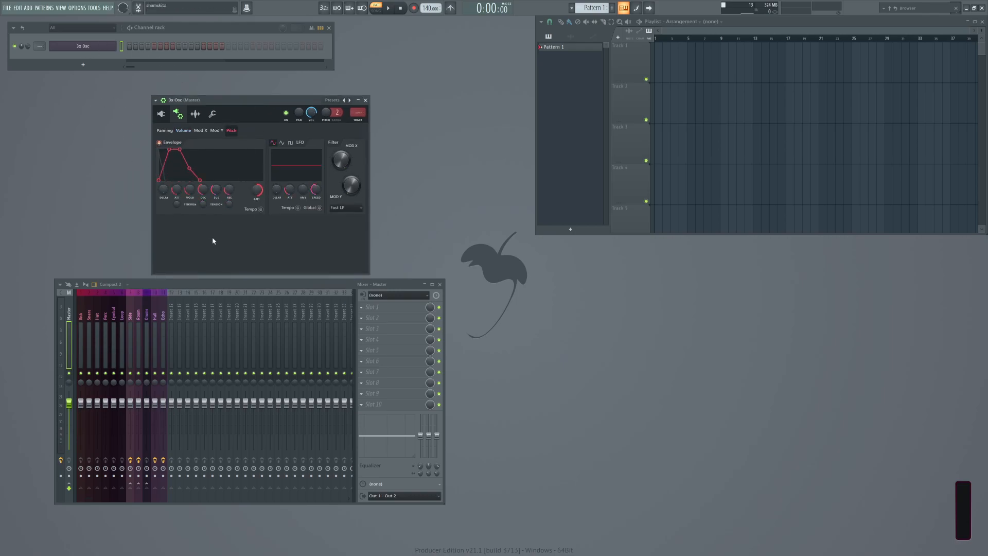
left_click_drag(176, 190, 216, 216)
left_click_drag(200, 192, 201, 214)
left_click_drag(203, 204, 203, 221)
key("v")
key("v")
key("v")
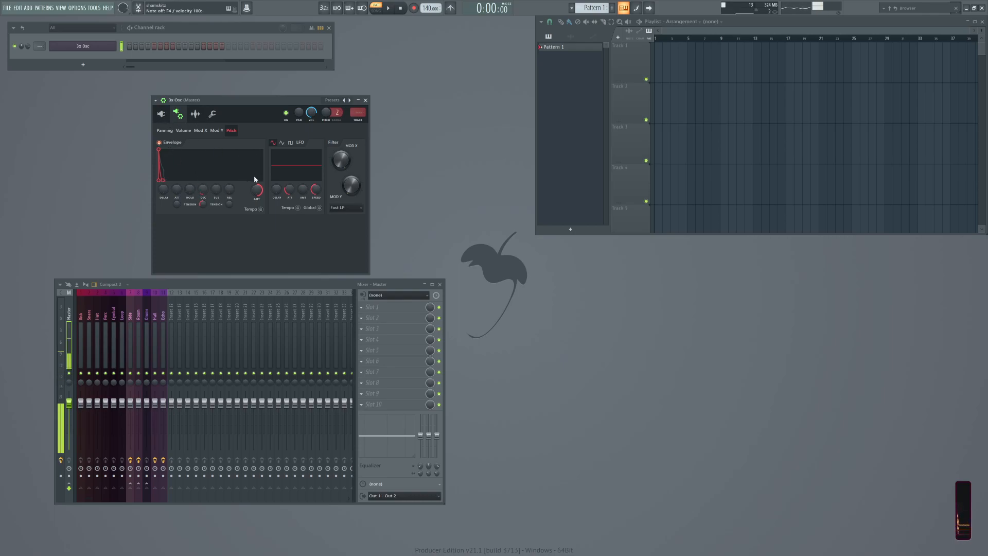
Raise the 3x Osc channel's root note, return to the oscillator page and play several test notes.
left_click(213, 115)
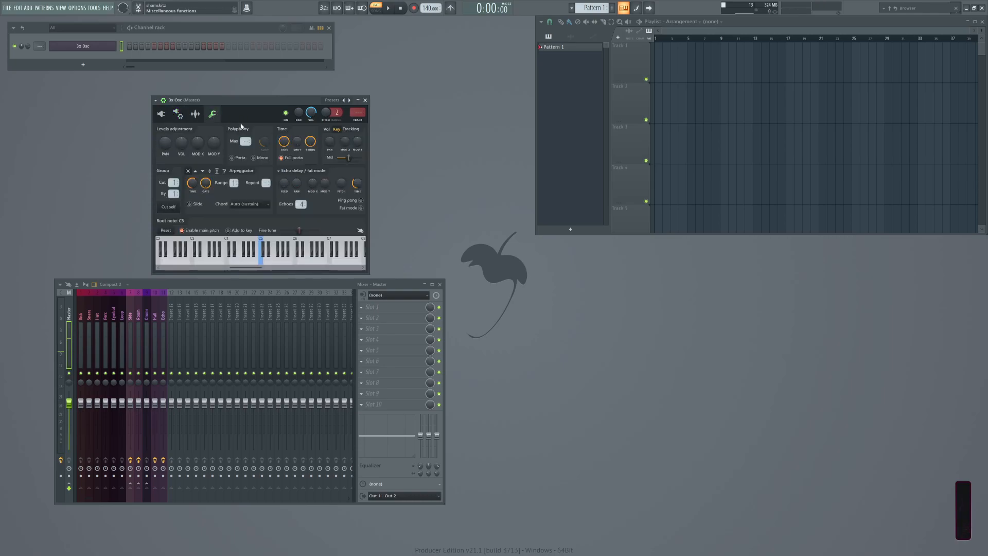
right_click(329, 241)
left_click(161, 114)
key("c")
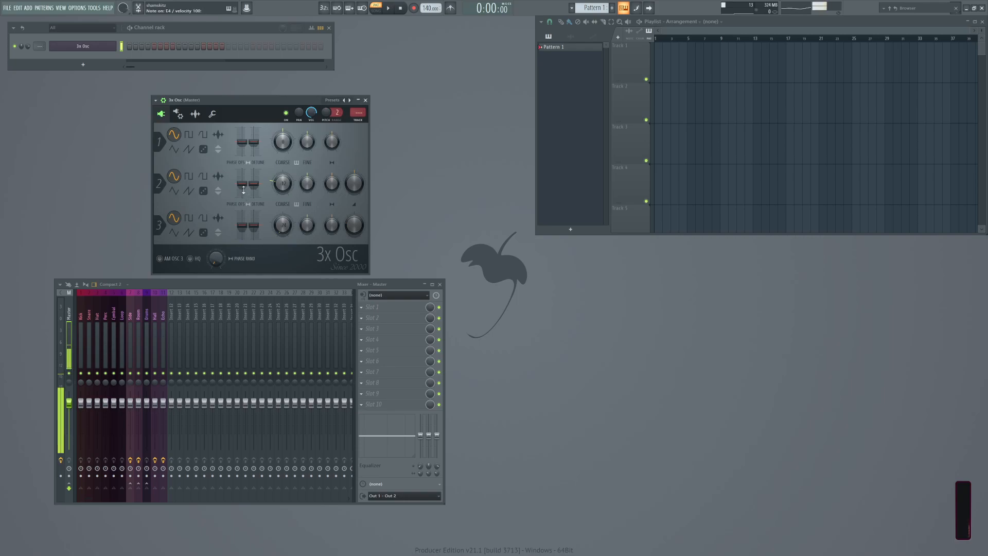
key("x")
key("z")
Show the pitch envelope again, play a note, shift the plugin window slightly and examine the preset-saving options without saving.
left_click(177, 113)
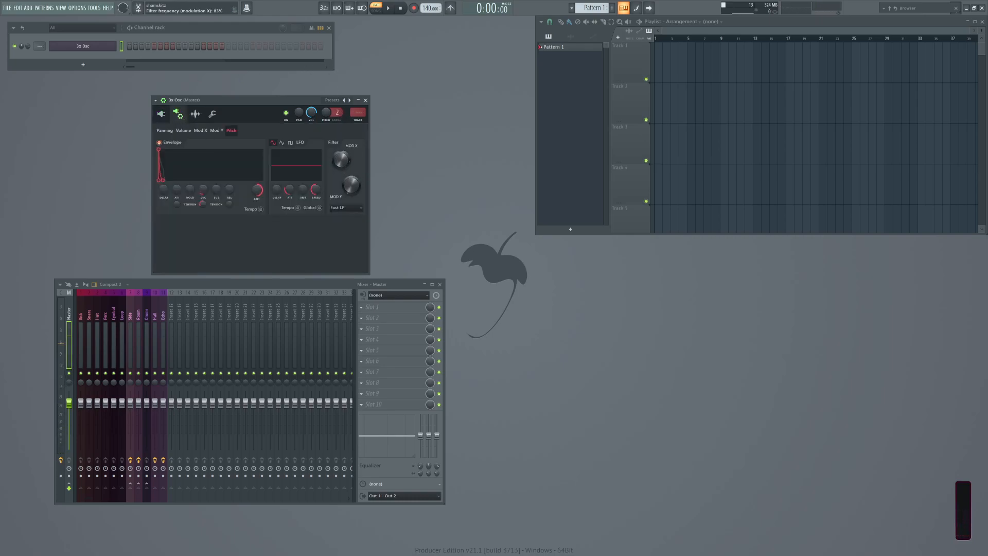
key("c")
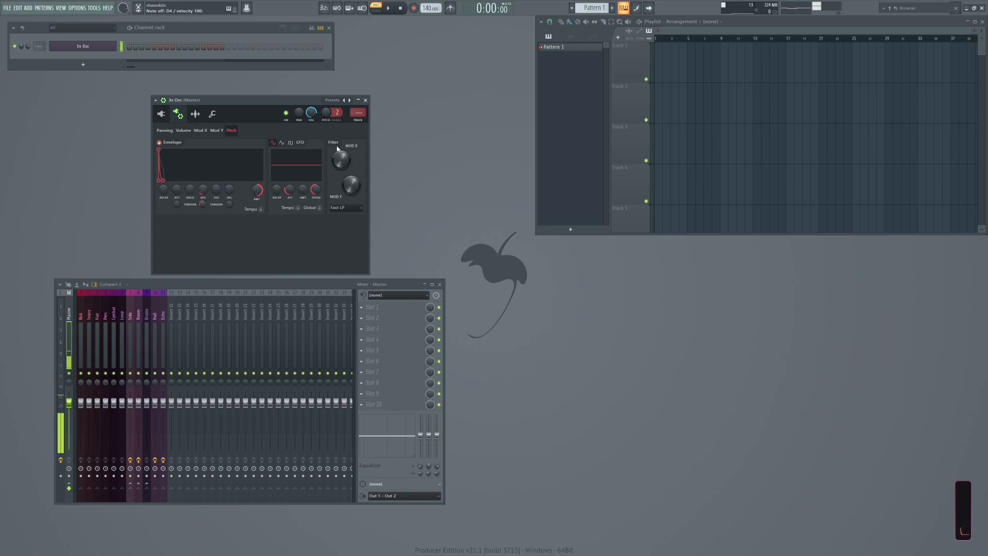
mouse_move(242, 105)
left_mouse_down()
mouse_move(244, 86)
mouse_move(247, 98)
left_mouse_up()
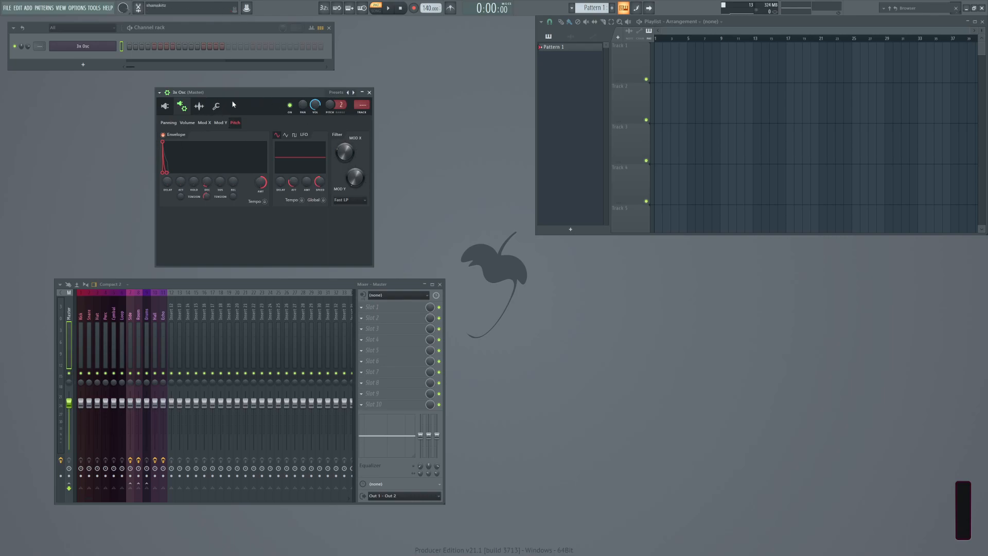
left_click(159, 92)
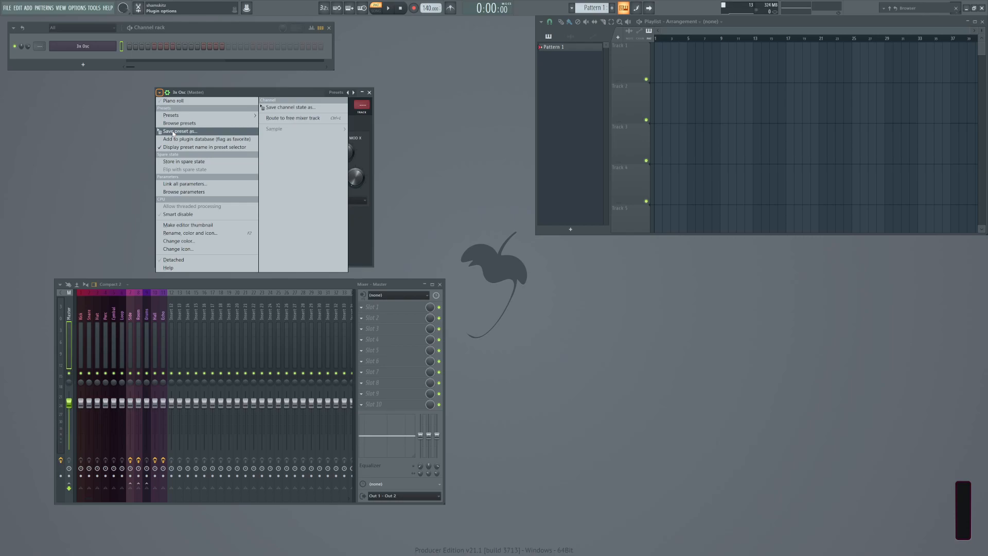
left_click(460, 147)
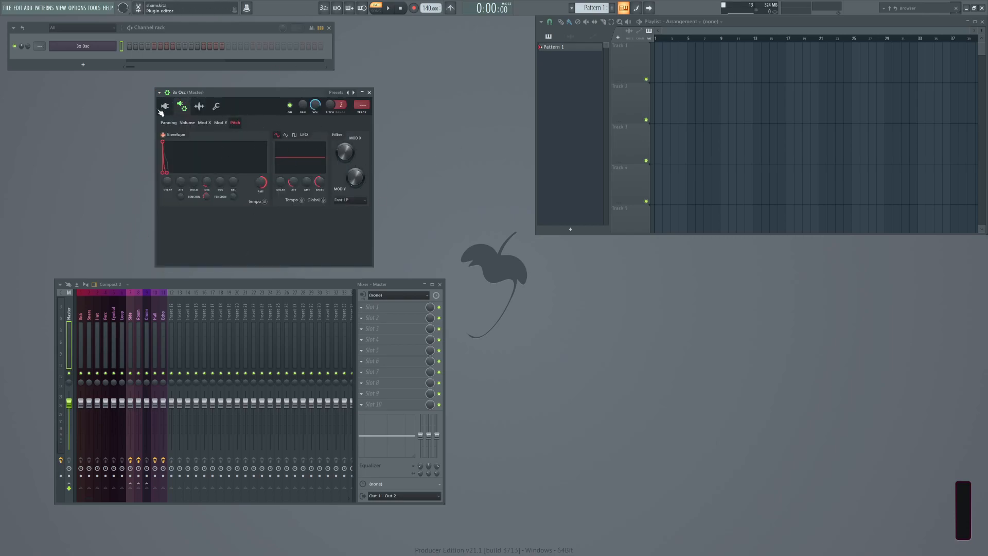
Save the 3x Osc channel state as a preset named Quick Sub and shift the plugin window slightly.
left_click(159, 92)
left_click(288, 108)
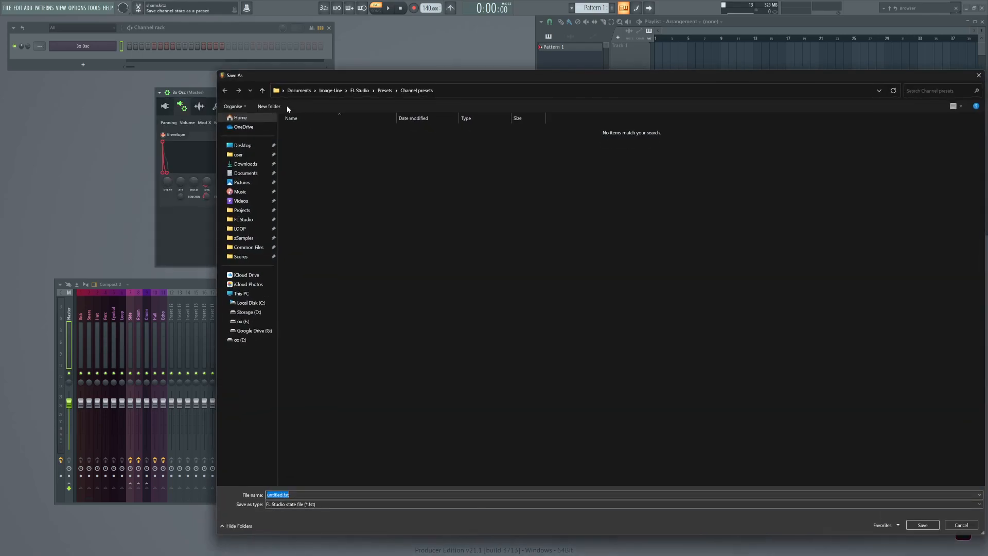
type("Quick Sub")
key("Return")
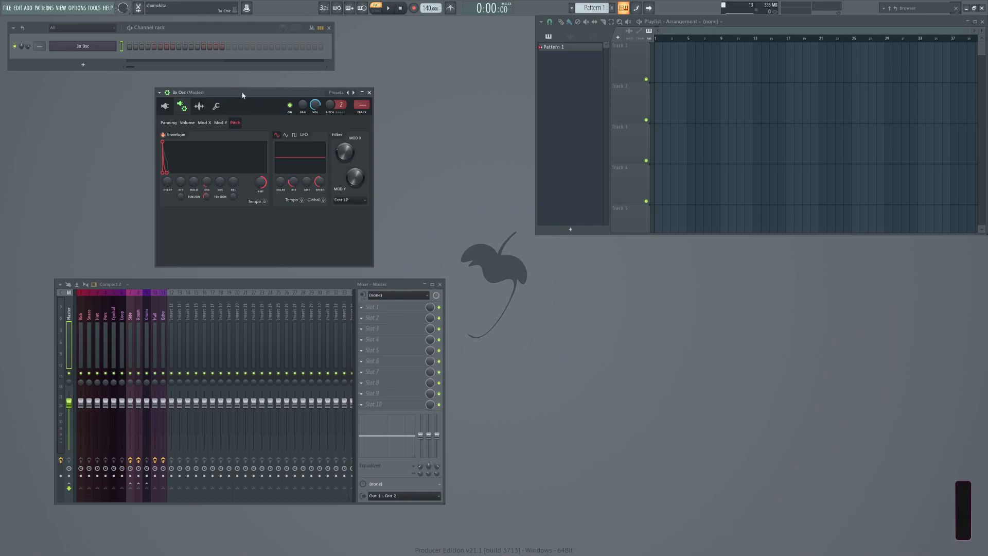
left_click_drag(243, 95, 227, 96)
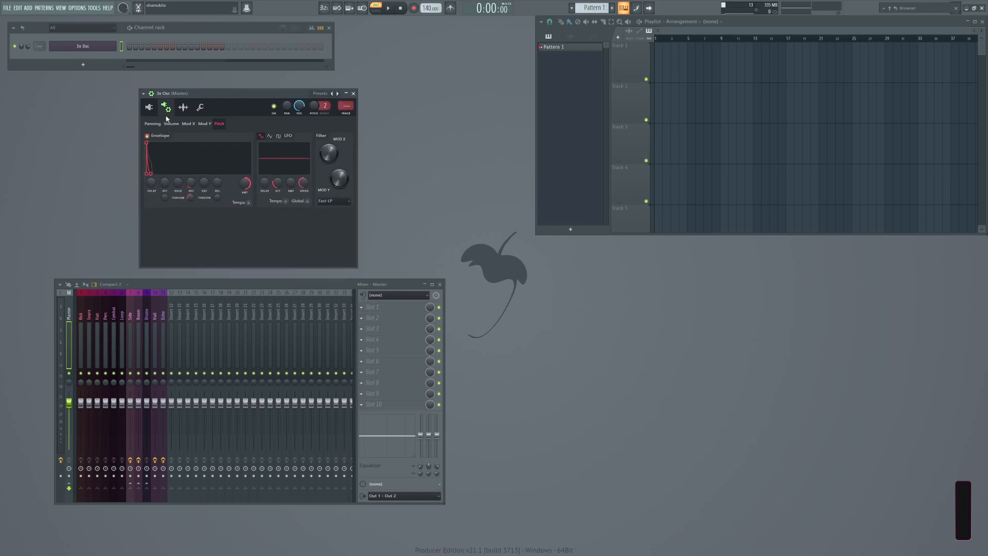
On the oscillator page, change oscillator 2 to a square wave and sweep its mix level up and back down.
left_click(149, 107)
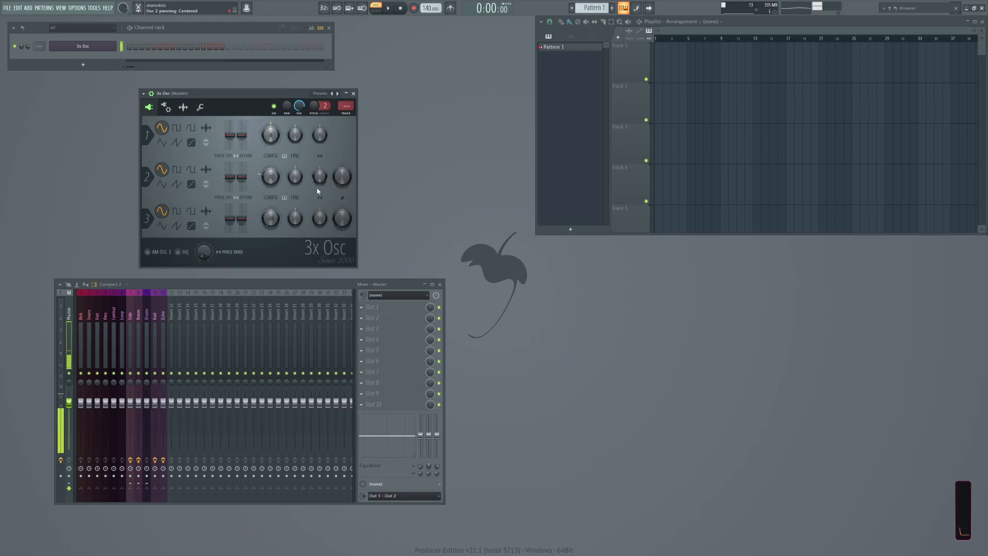
left_click_drag(342, 177, 342, 215)
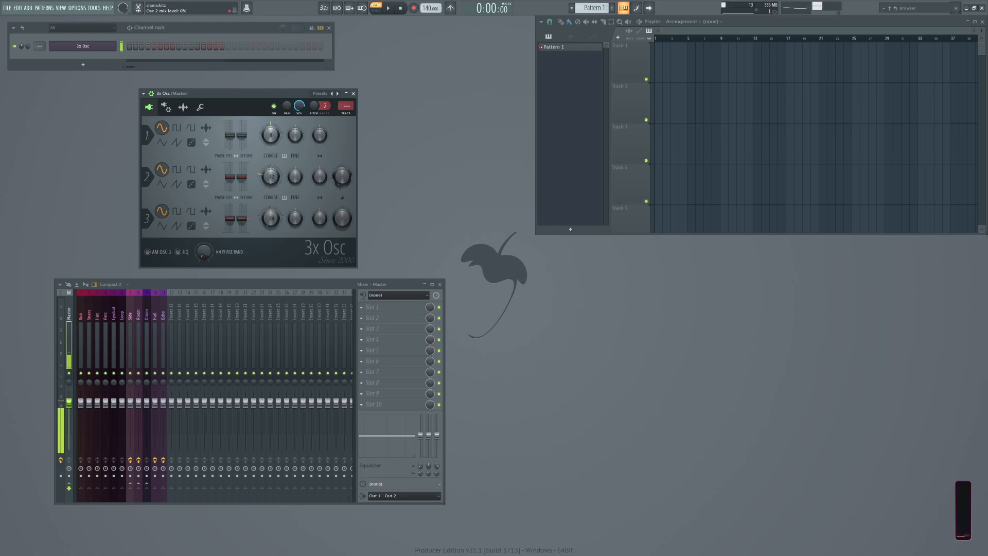
left_click(177, 169)
left_click_drag(342, 177, 342, 138)
left_click_drag(342, 176, 342, 197)
left_click_drag(240, 93, 248, 93)
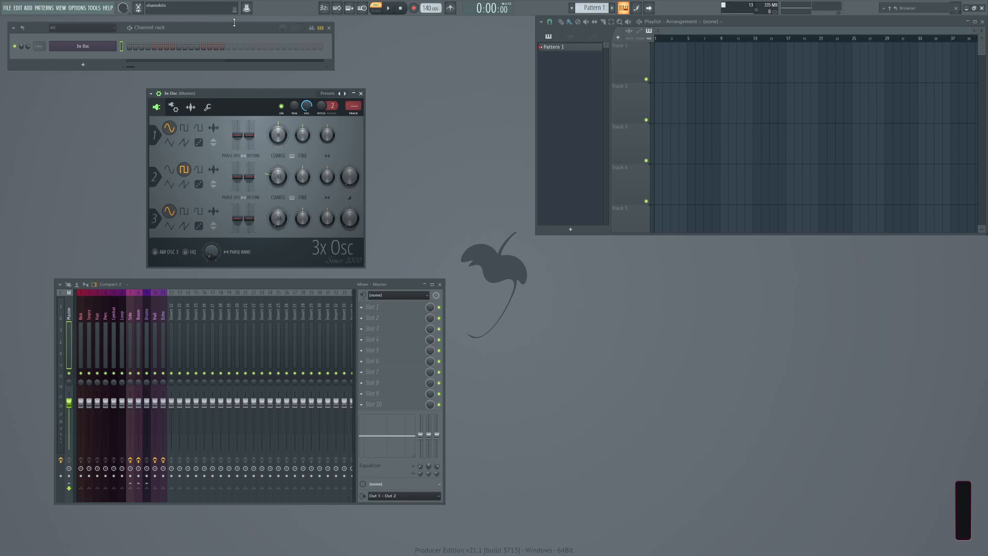
Add a note on the first step of Pattern 1 and fill bars 1 to 4 of Track 1 with the pattern.
left_click(662, 59)
left_click(130, 46)
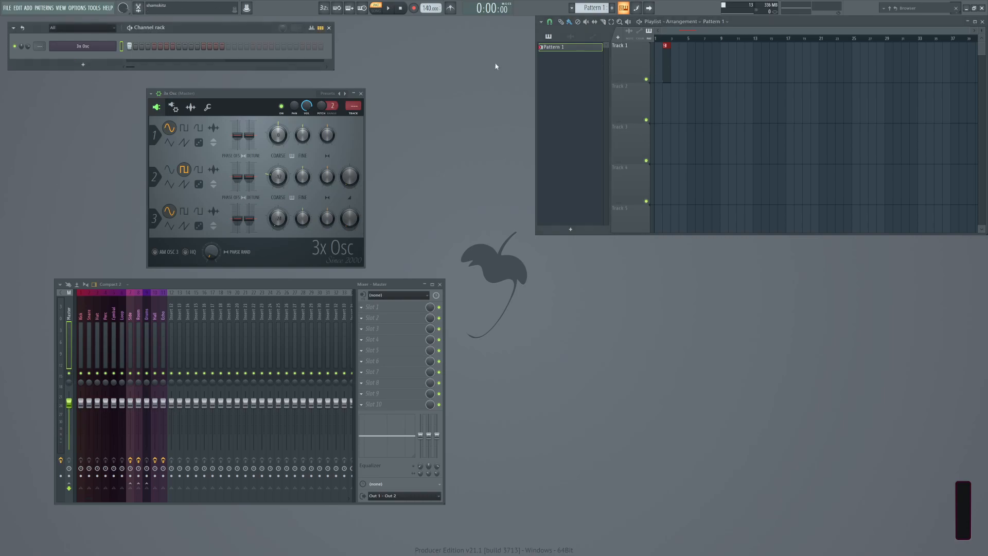
left_click_drag(665, 57, 679, 60)
left_click(665, 58)
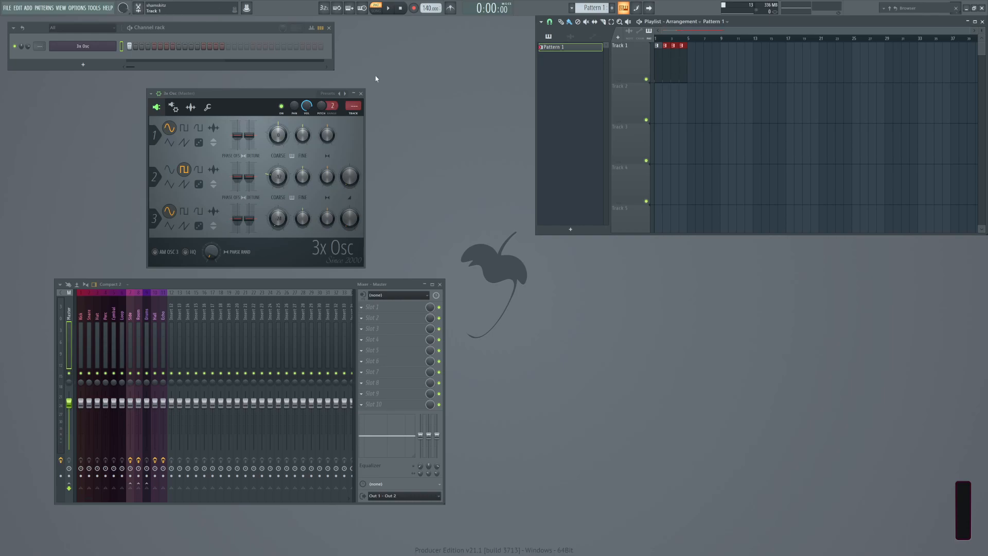
scroll(721, 87, "up", 3)
scroll(722, 86, "up", 1)
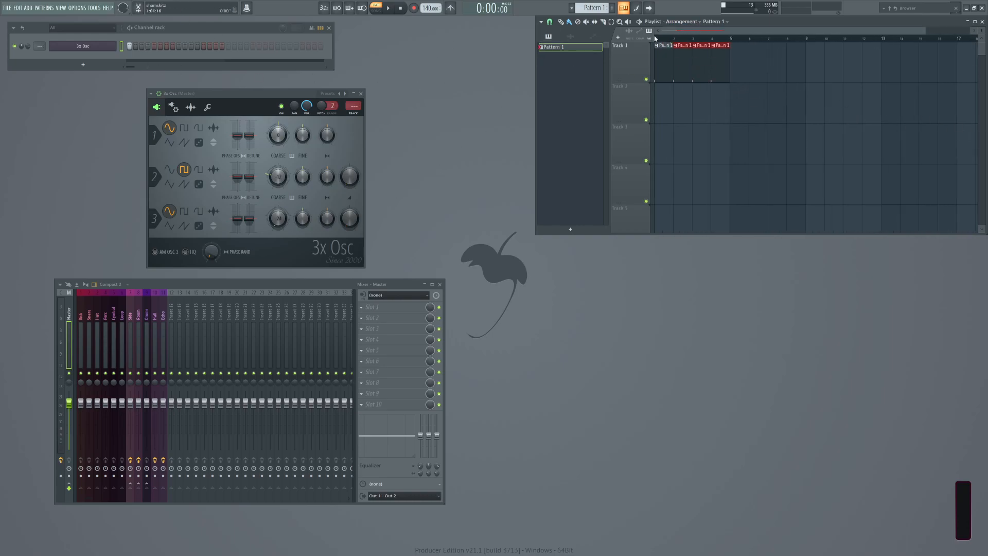
Create an automation clip for oscillator 2's mix level across all four bars and delete it again.
left_click_drag(659, 40, 744, 53)
right_click(762, 85)
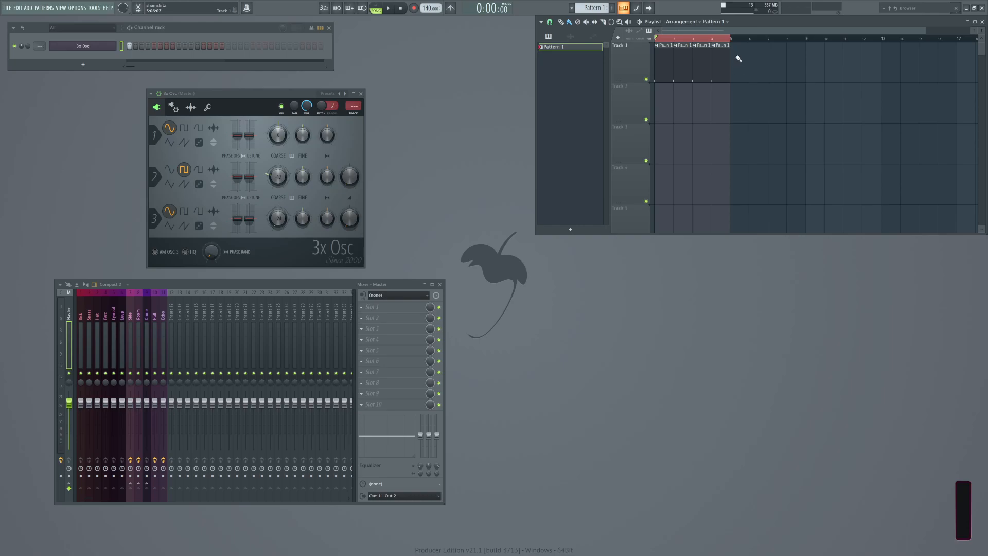
key("ctrl+d")
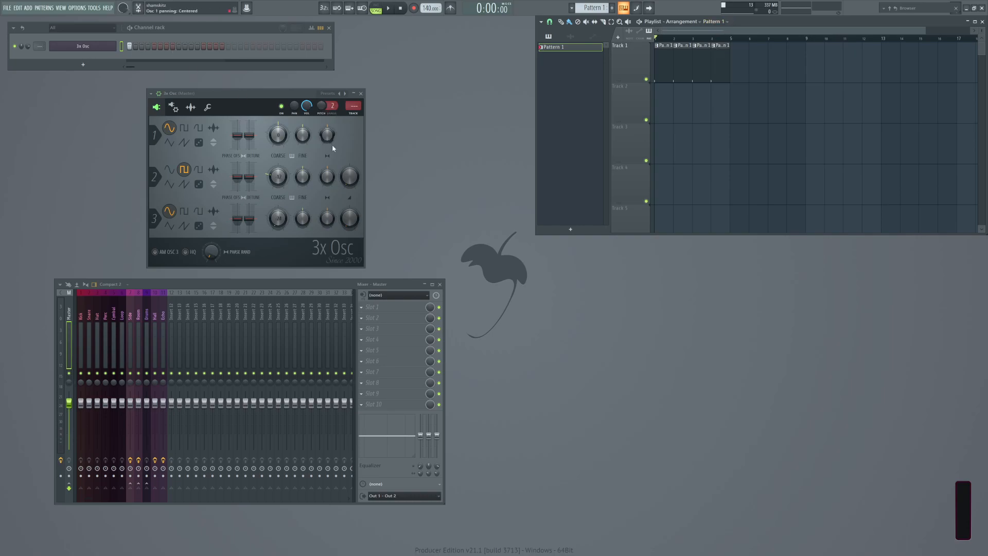
right_click(350, 177)
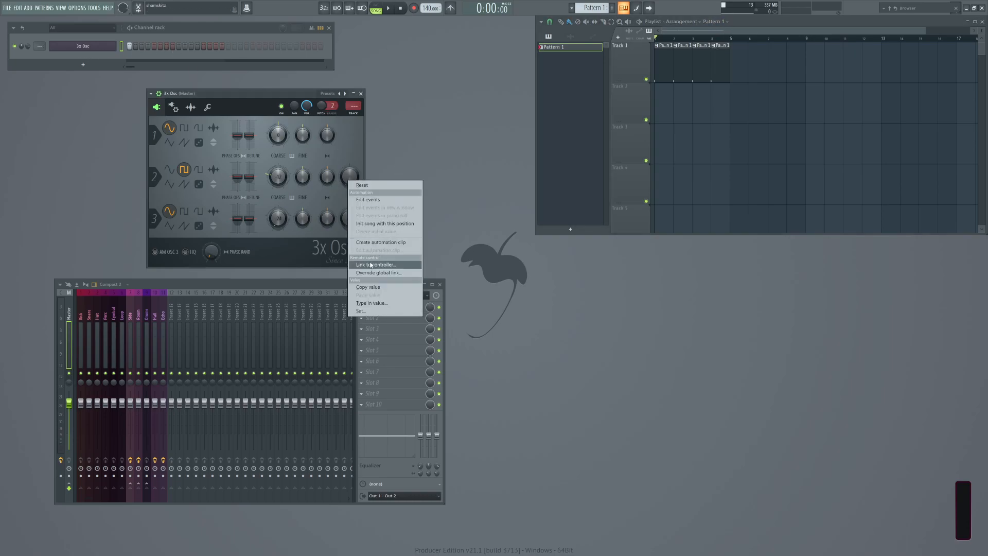
left_click(375, 242)
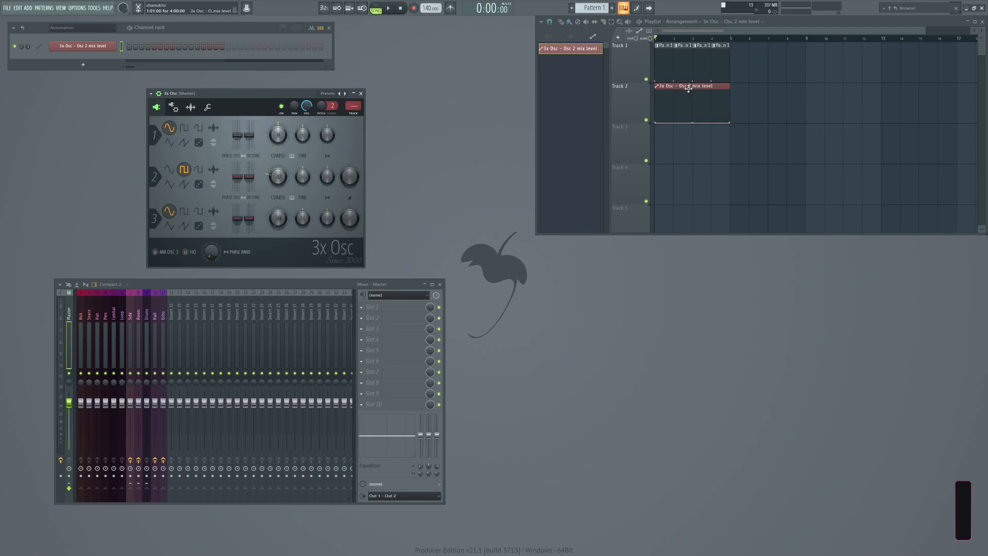
right_click(576, 49)
left_click(584, 127)
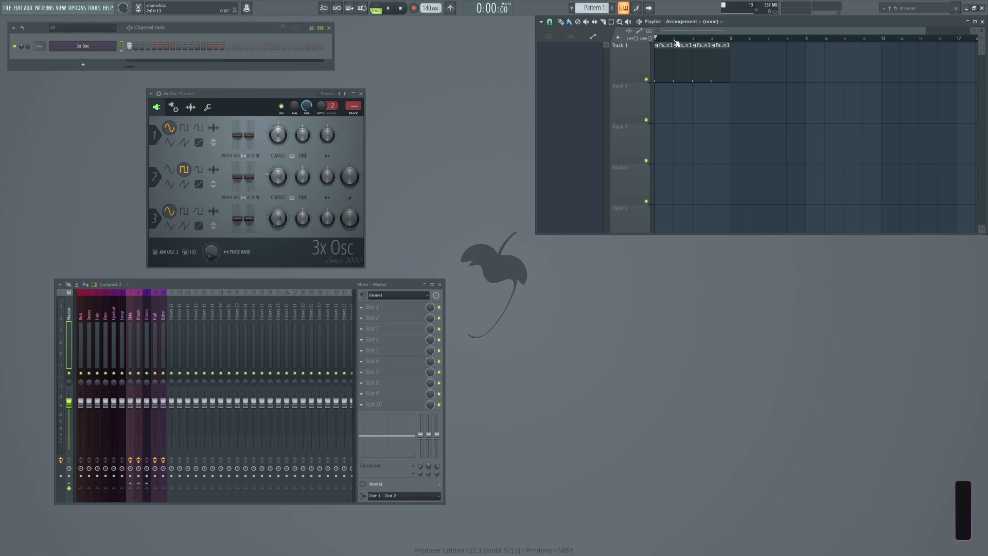
Select only bar 1 in the playlist and create an automation clip for oscillator 2's mix level.
left_click_drag(665, 41, 668, 43)
left_click_drag(692, 41, 671, 41)
right_click(344, 178)
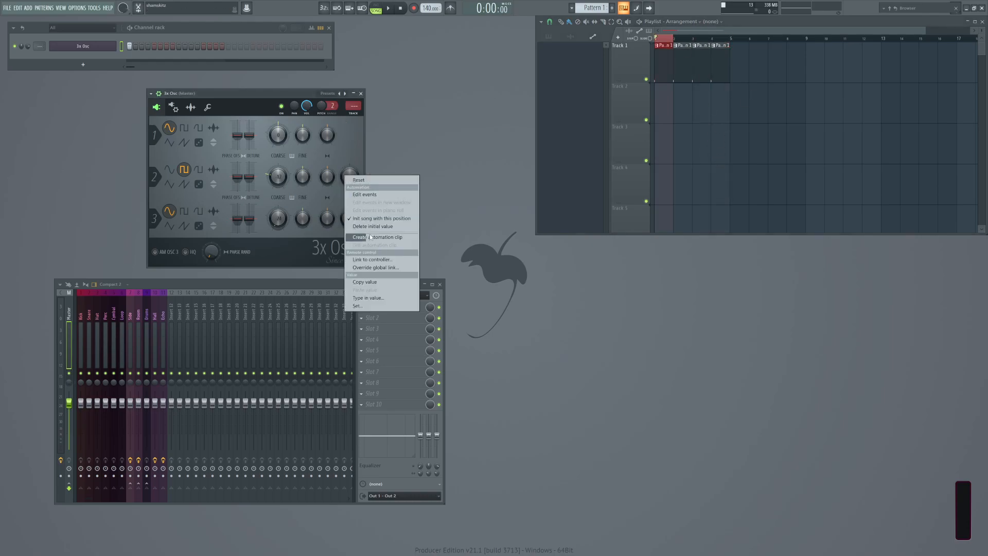
left_click(381, 241)
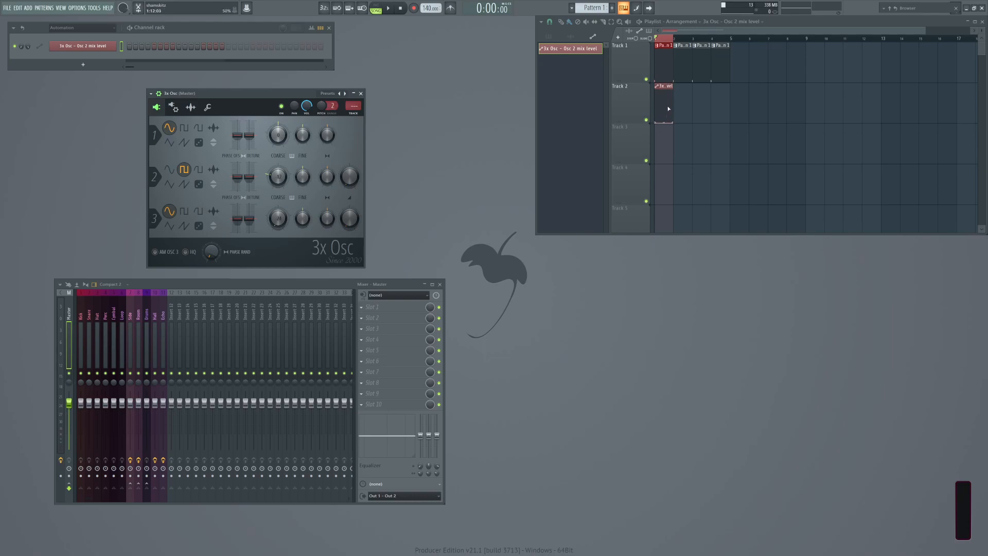
Raise the automation clip's end point to form a rising ramp and play back bar 1.
left_click_drag(671, 122, 672, 99)
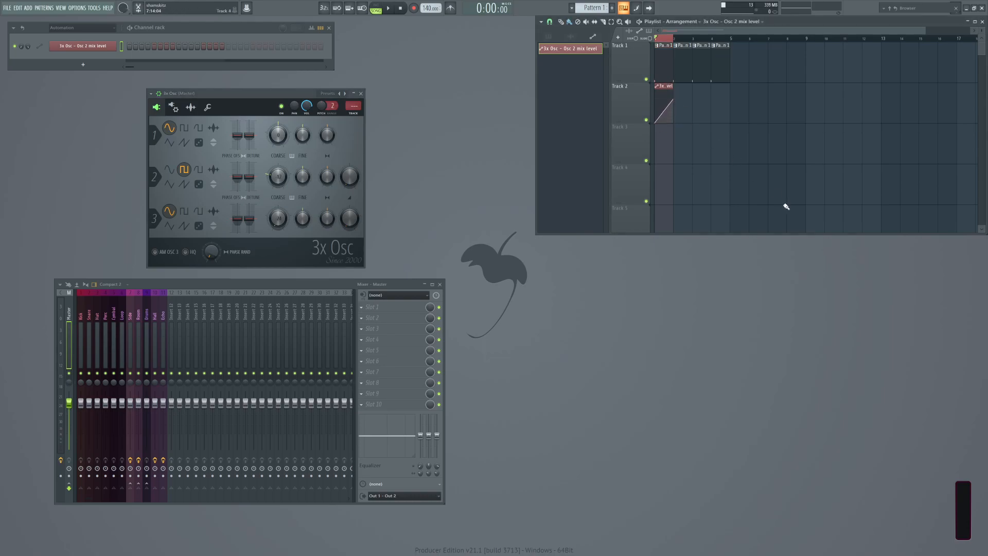
mouse_move(671, 86)
left_mouse_down()
mouse_move(712, 93)
mouse_move(673, 93)
left_mouse_up()
key("space")
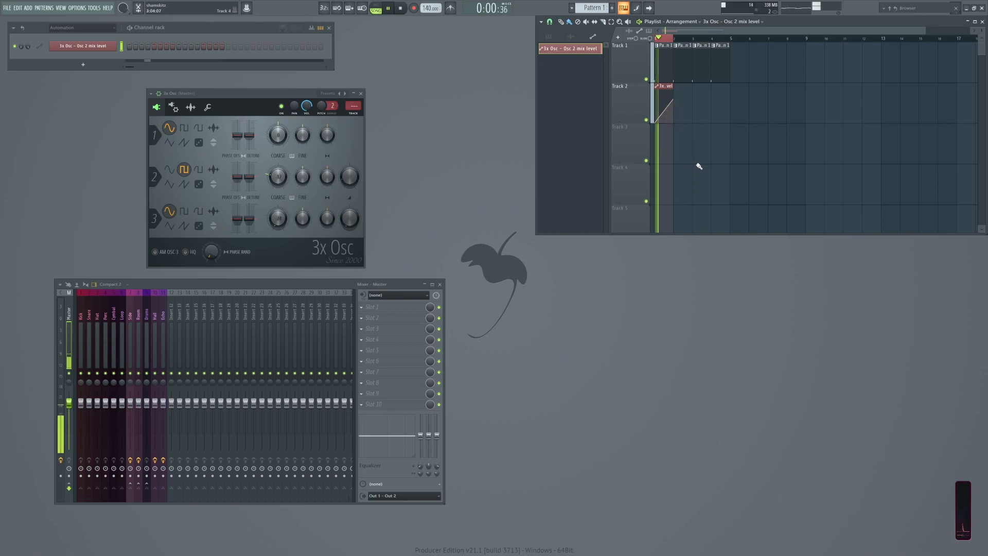
key("space")
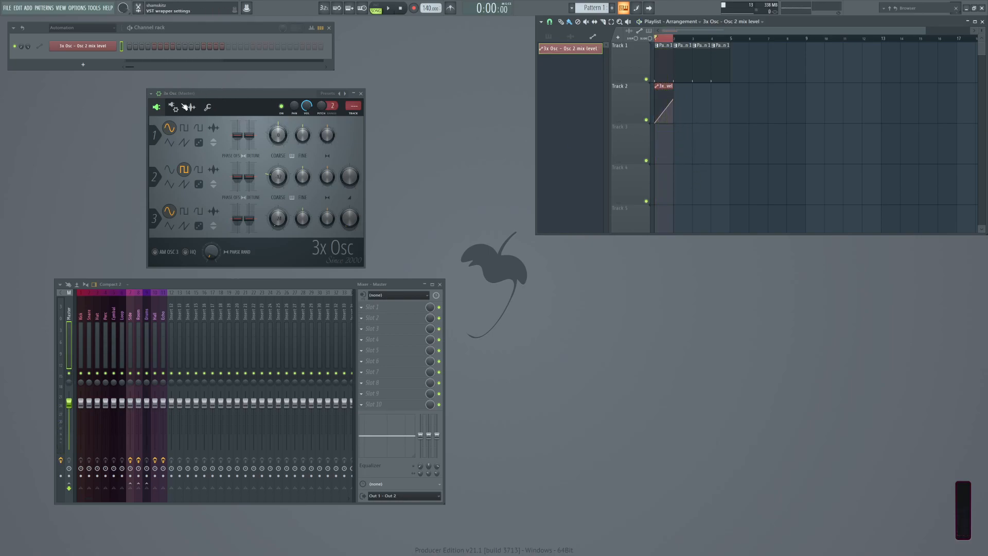
Clear the bar selection, create a new pattern named automate something, and place it on Track 3 at bar 2.
left_click_drag(274, 93, 234, 95)
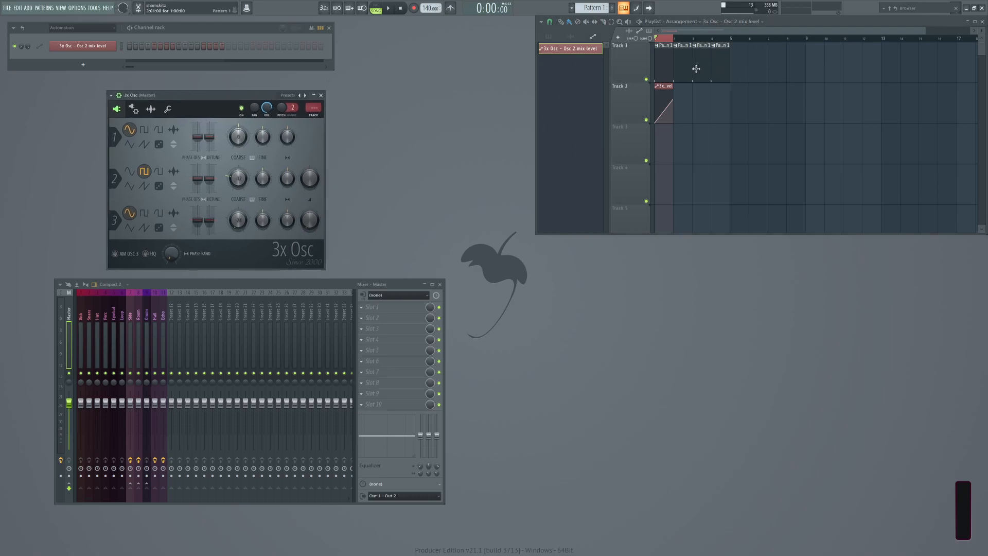
left_click(673, 38)
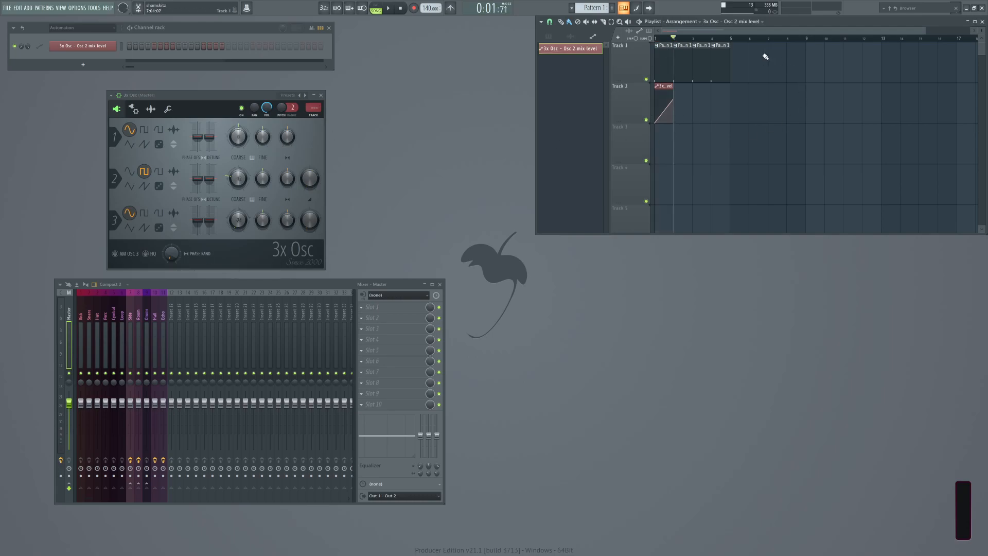
left_click(679, 61)
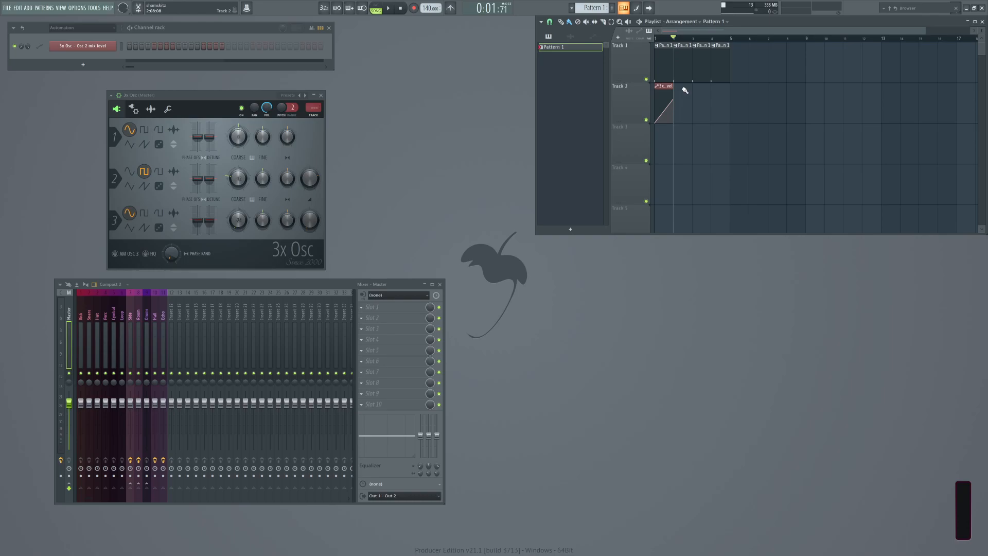
key("F4")
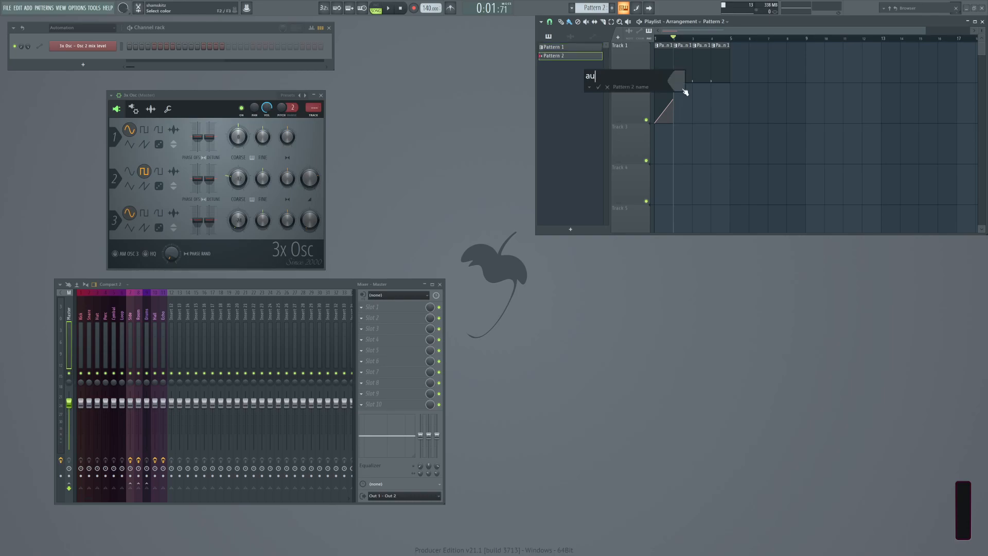
type("automate something")
key("Return")
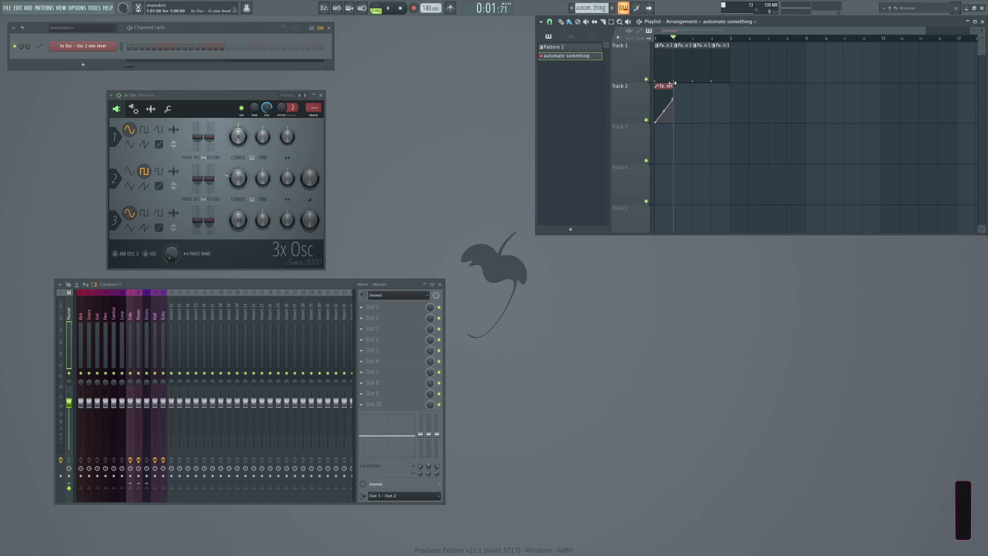
left_click(674, 142)
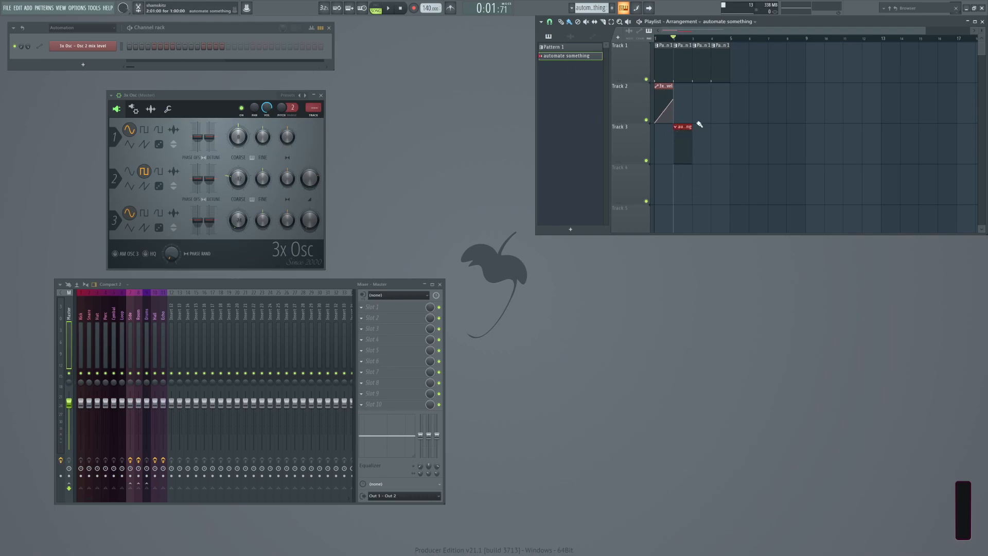
Draw an event level for oscillator 2's mix level in the new pattern and move its clip to Track 2 beside the automation clip.
right_click(311, 181)
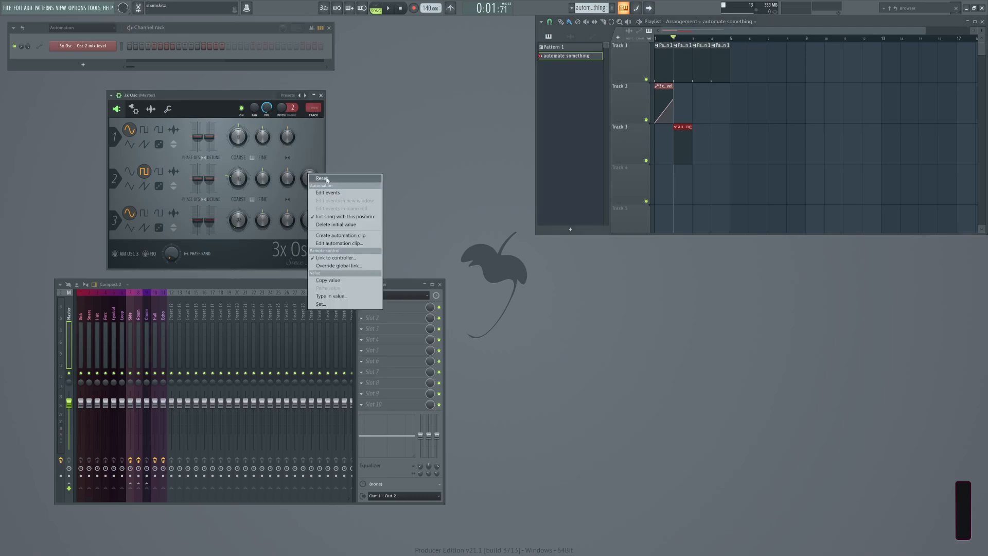
left_click(328, 193)
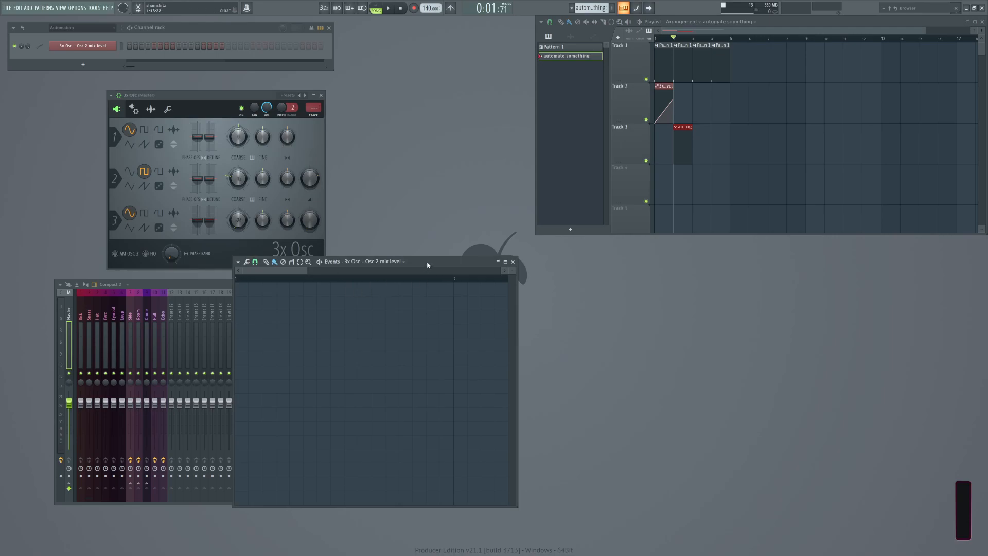
left_click_drag(427, 261, 589, 205)
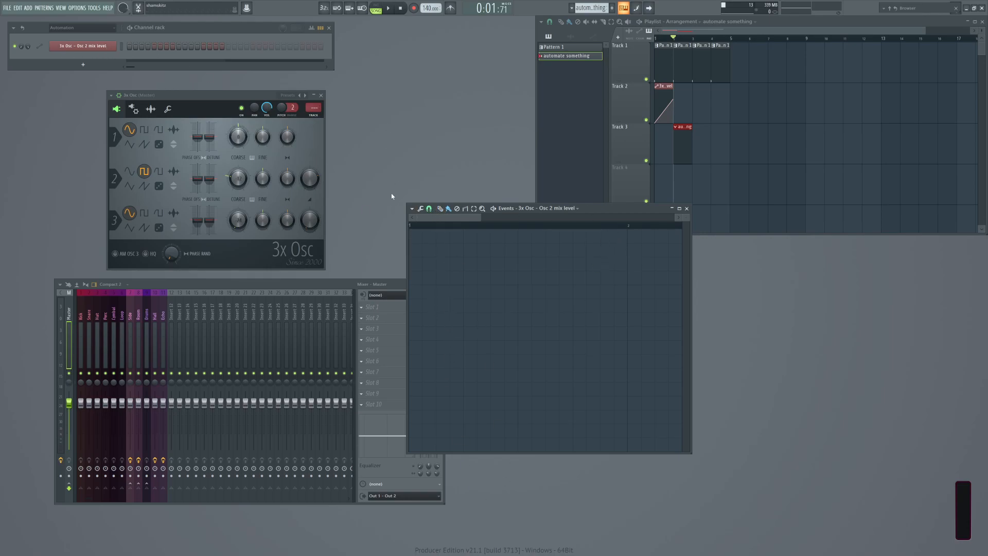
left_click(556, 361)
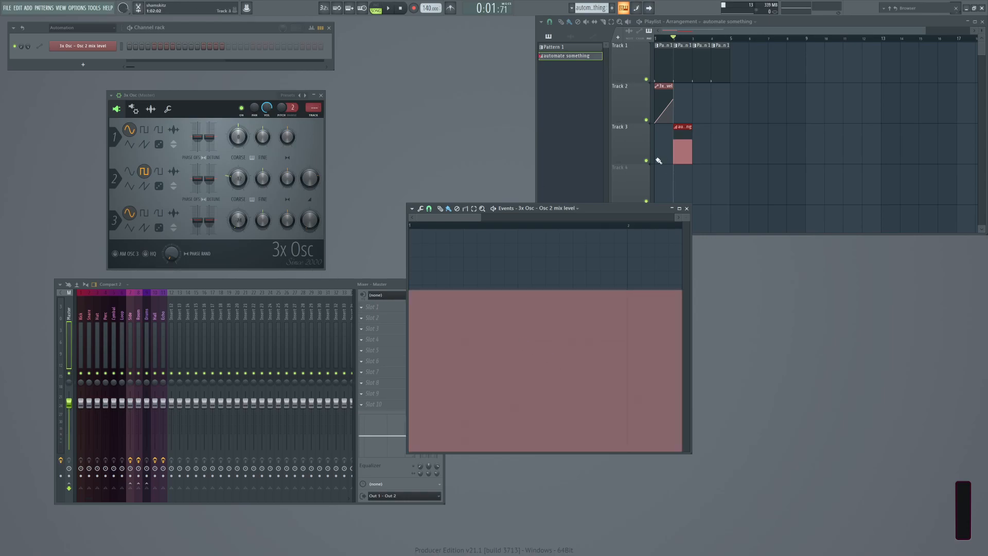
left_click_drag(684, 129, 690, 78)
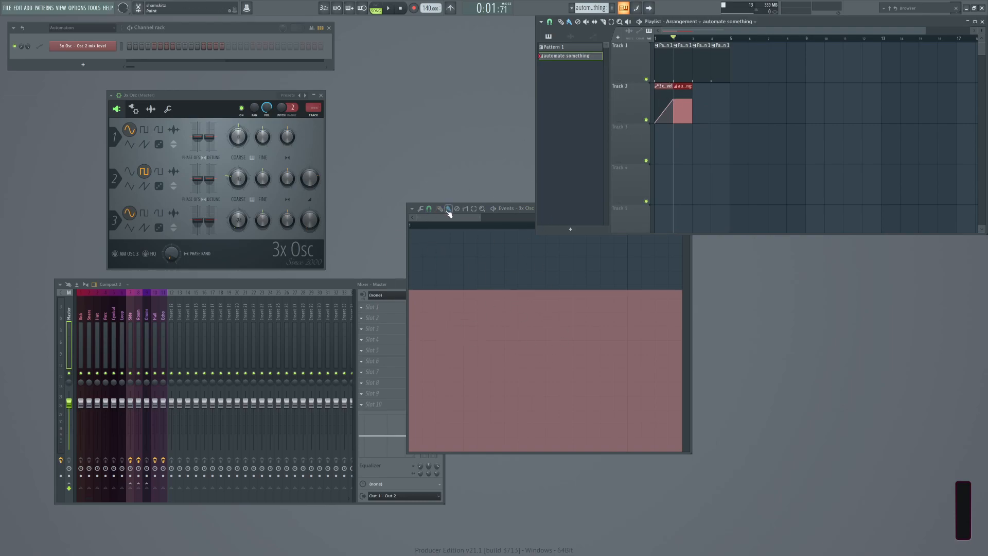
Set the event editor's snap to Bar and draw a higher mix level in bar 1 and a lower one in bar 2.
left_click(431, 213)
left_click(429, 209)
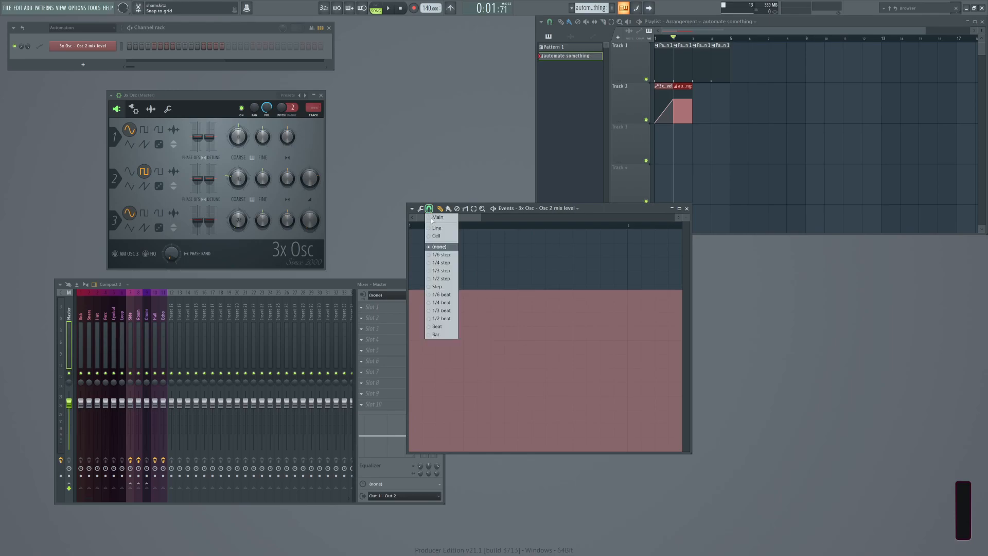
left_click(436, 335)
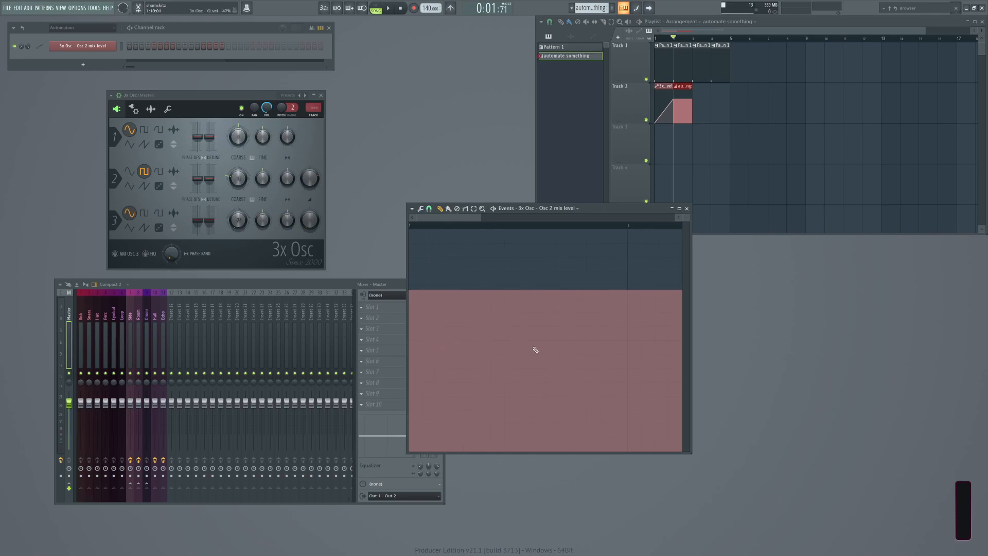
mouse_move(471, 354)
left_mouse_down()
mouse_move(452, 412)
mouse_move(446, 368)
mouse_move(558, 326)
mouse_move(520, 390)
mouse_move(437, 329)
mouse_move(624, 302)
mouse_move(561, 344)
mouse_move(528, 385)
mouse_move(498, 289)
left_mouse_up()
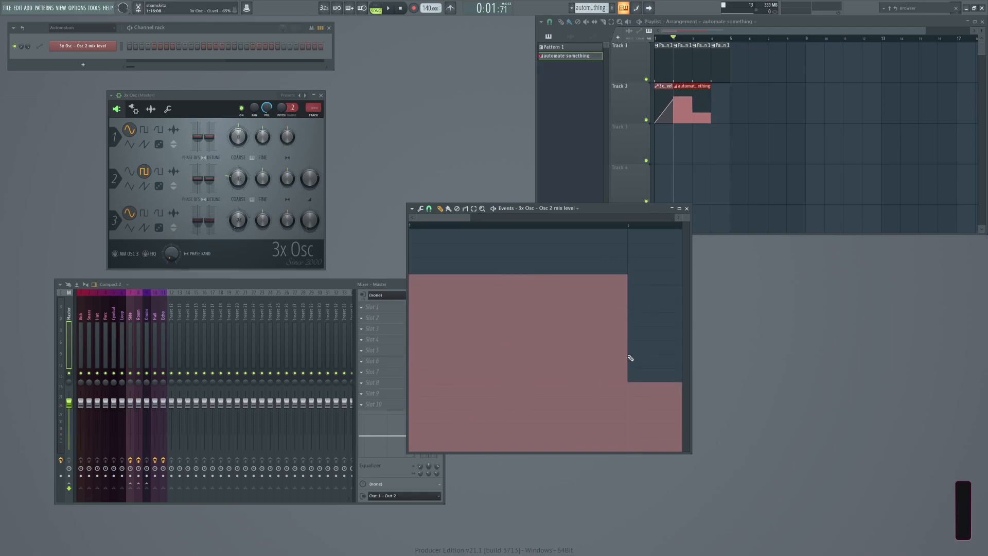
Select bar 2 in the event editor and clear its separate mix-level event.
mouse_move(631, 226)
left_mouse_down()
mouse_move(684, 224)
mouse_move(605, 244)
mouse_move(670, 237)
left_mouse_up()
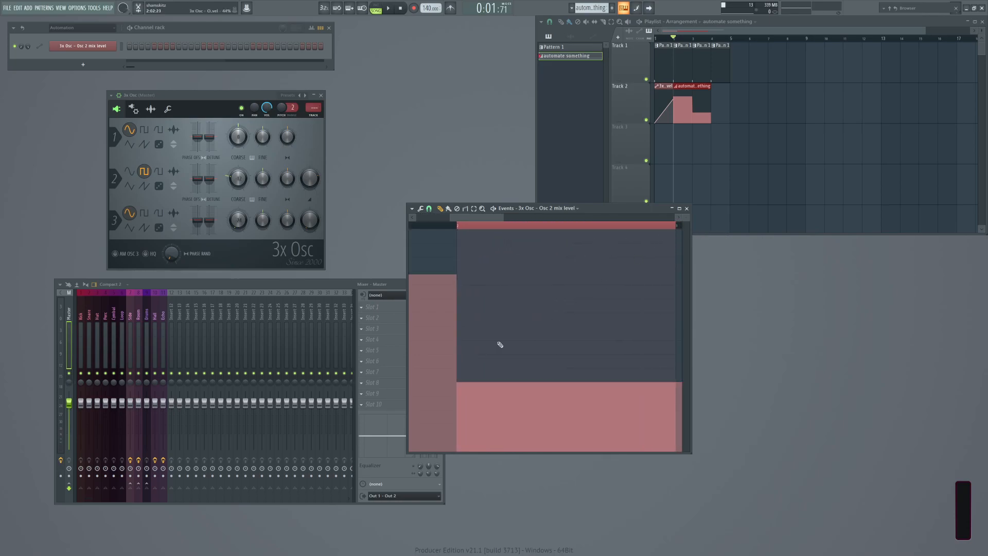
left_click(581, 300)
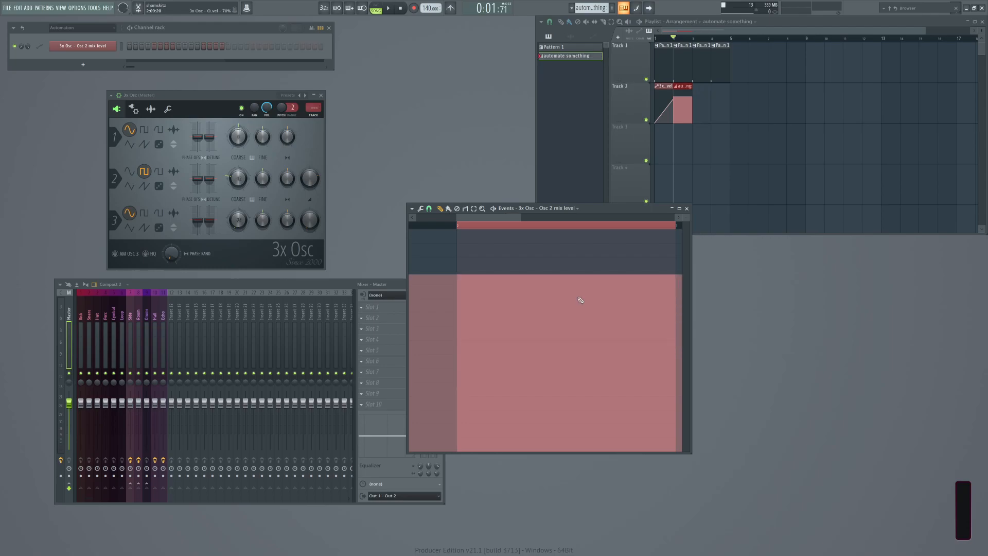
Show the 3x Osc's miscellaneous channel settings, create a new pattern named arp mode, and place it on Track 3 at bar 1.
left_click(684, 107)
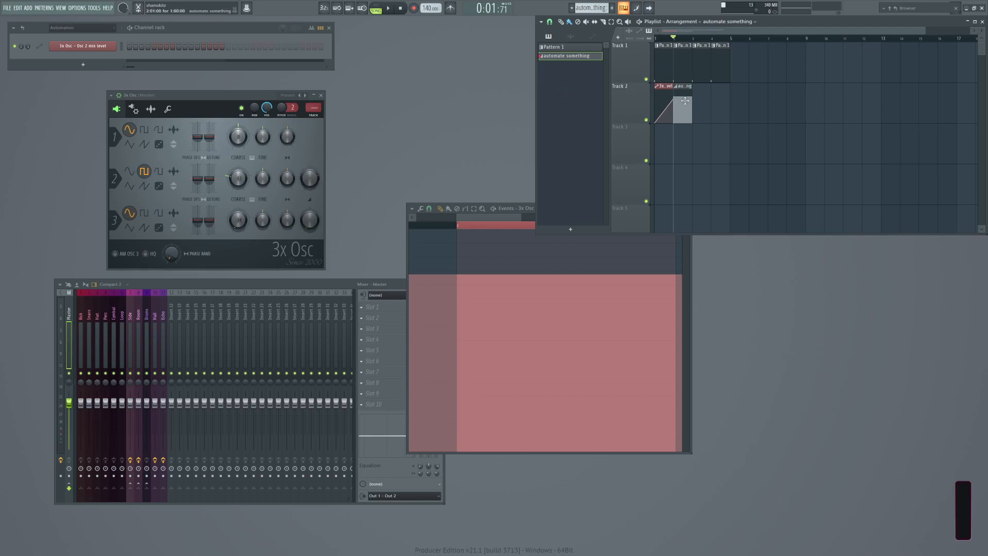
left_click(166, 110)
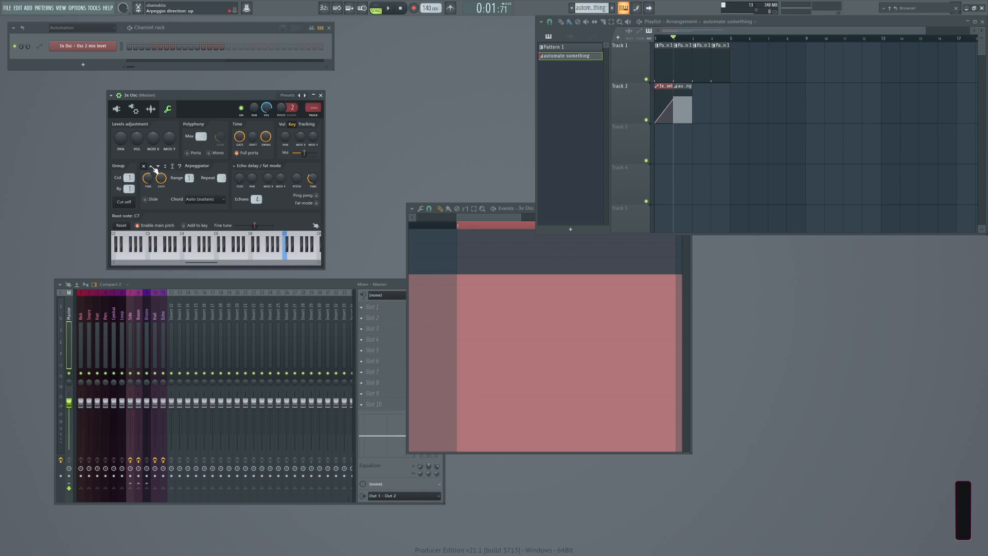
left_click(682, 142)
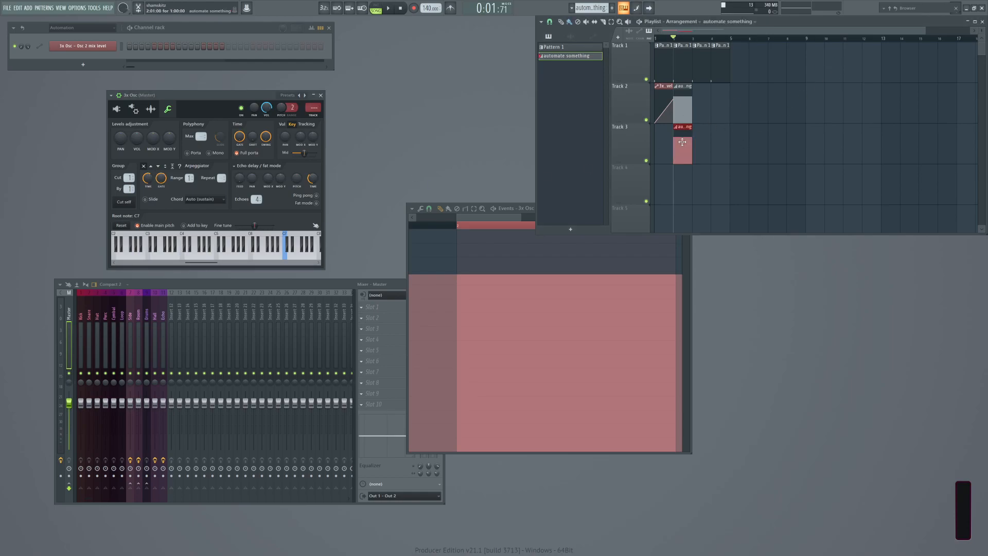
right_click(692, 147)
key("F4")
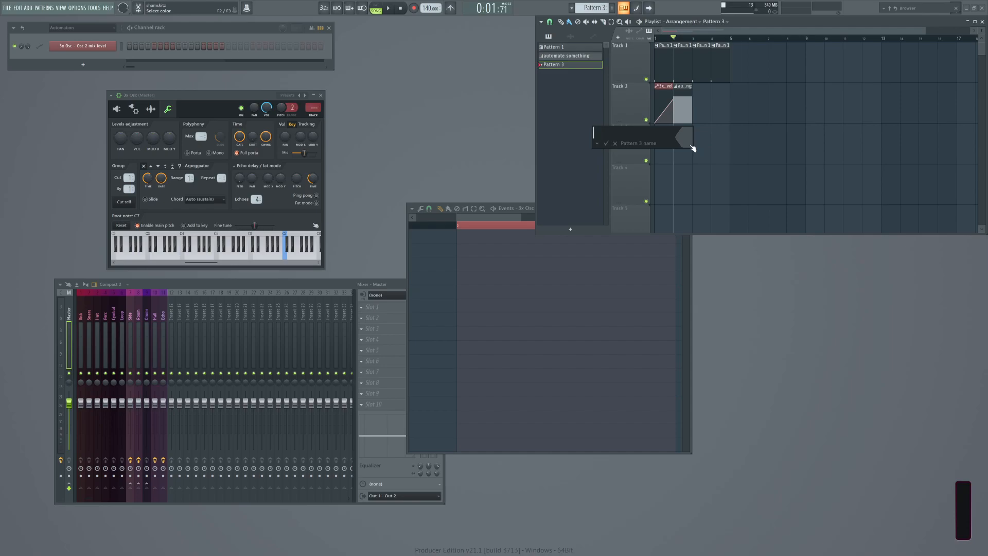
type("arp mode")
key("Return")
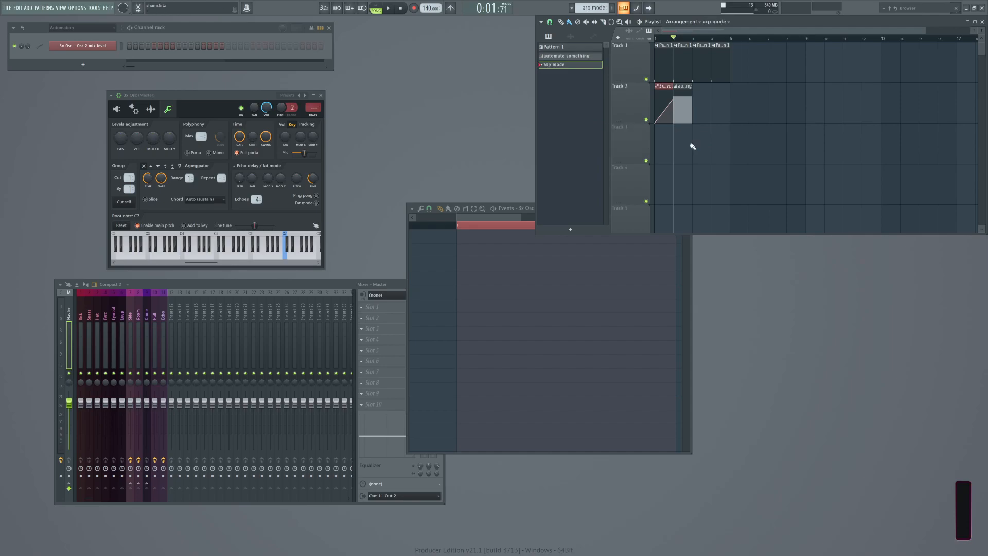
left_click(661, 148)
Set the arpeggio direction to down as an event level in the arp mode pattern and close the event editor.
right_click(159, 168)
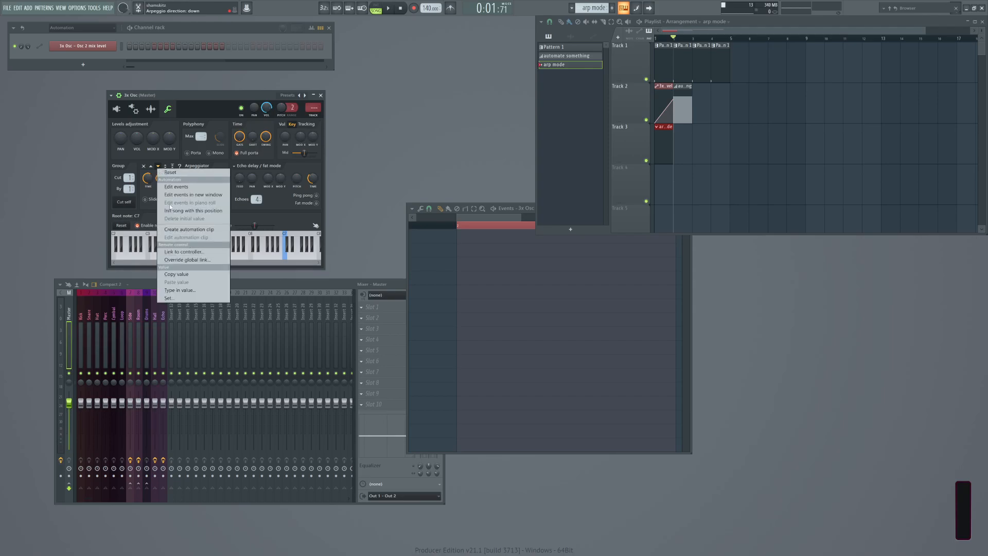
left_click(176, 187)
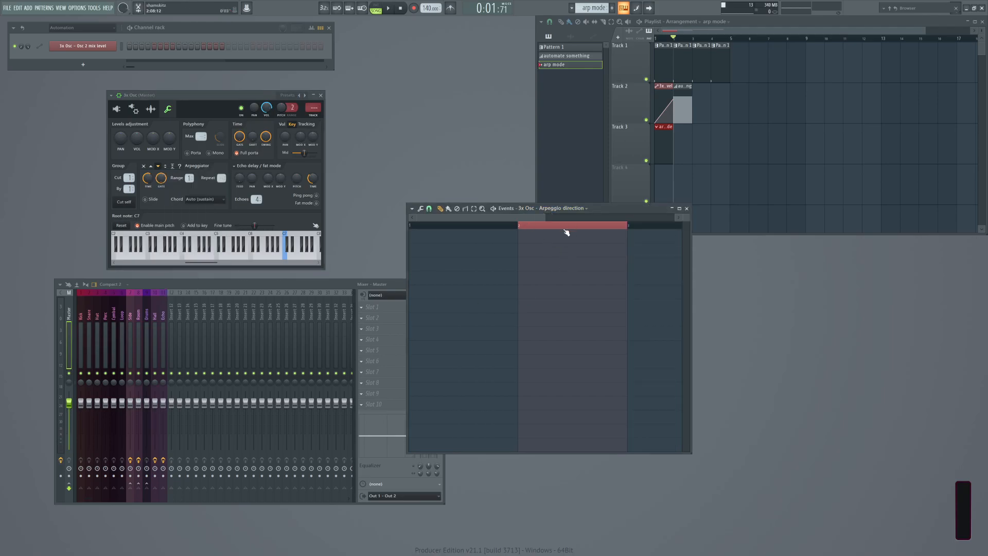
left_click(443, 232)
key("space")
key("ctrl+d")
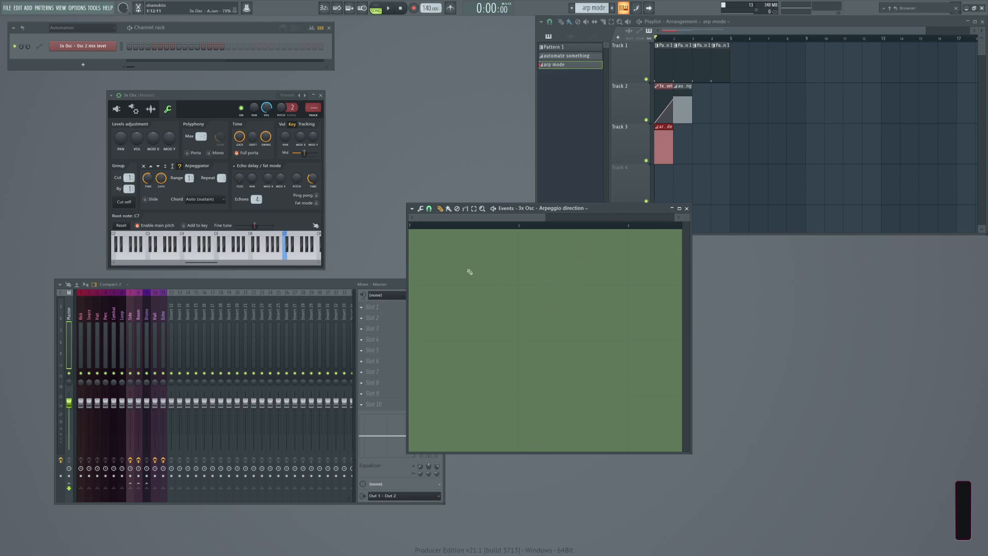
key("ctrl+i")
key("ctrl+i")
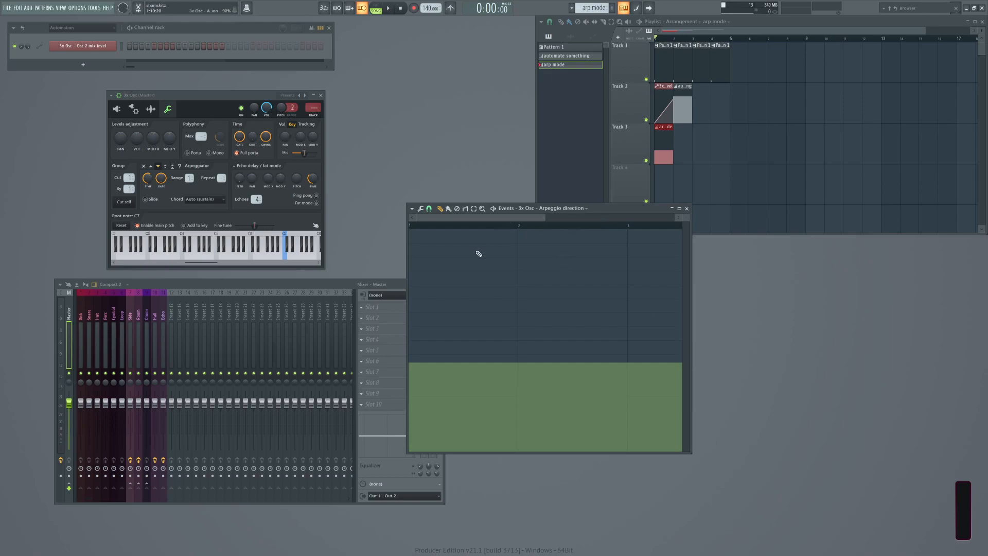
left_click(686, 209)
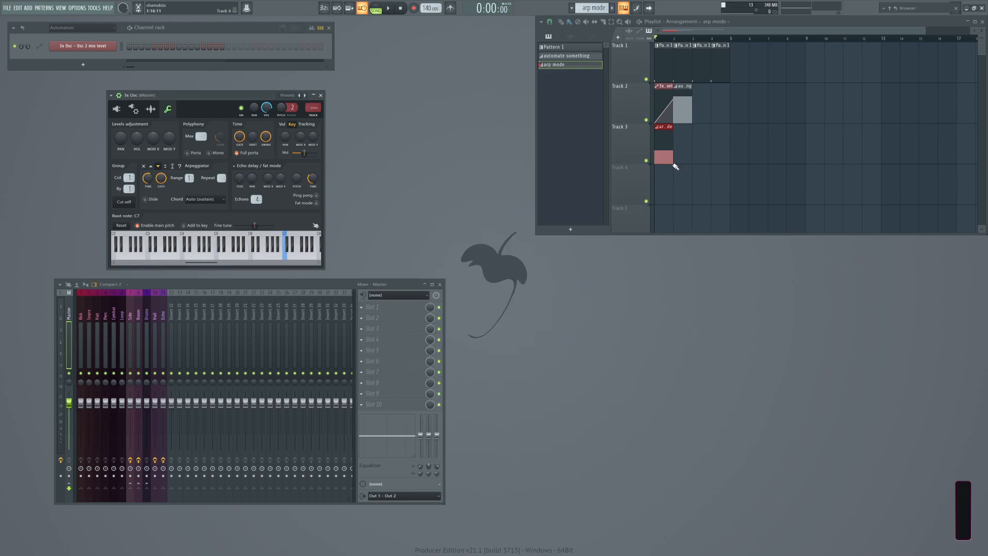
Create a new pattern named arp dir and place it on Track 3 at bar 3.
key("F4")
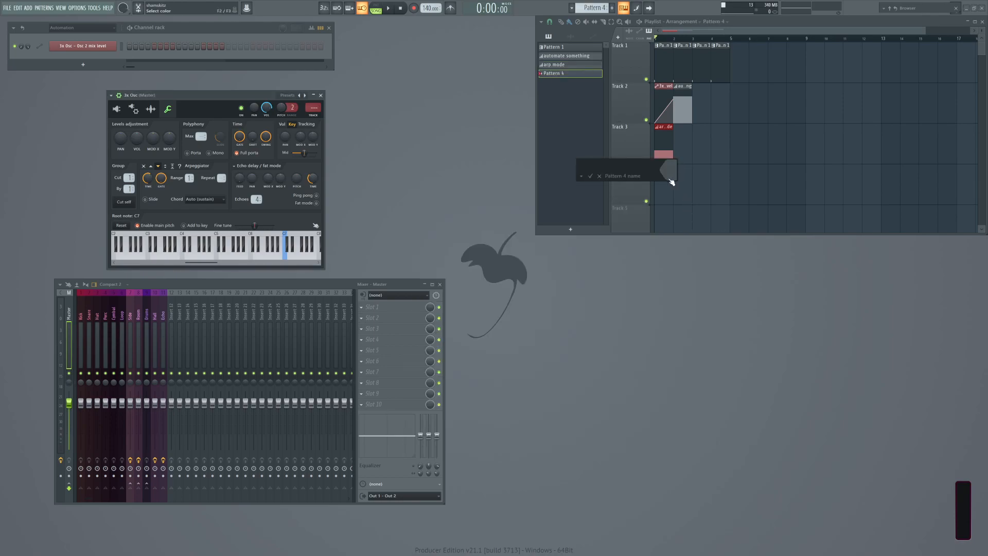
type("arp dir")
key("Return")
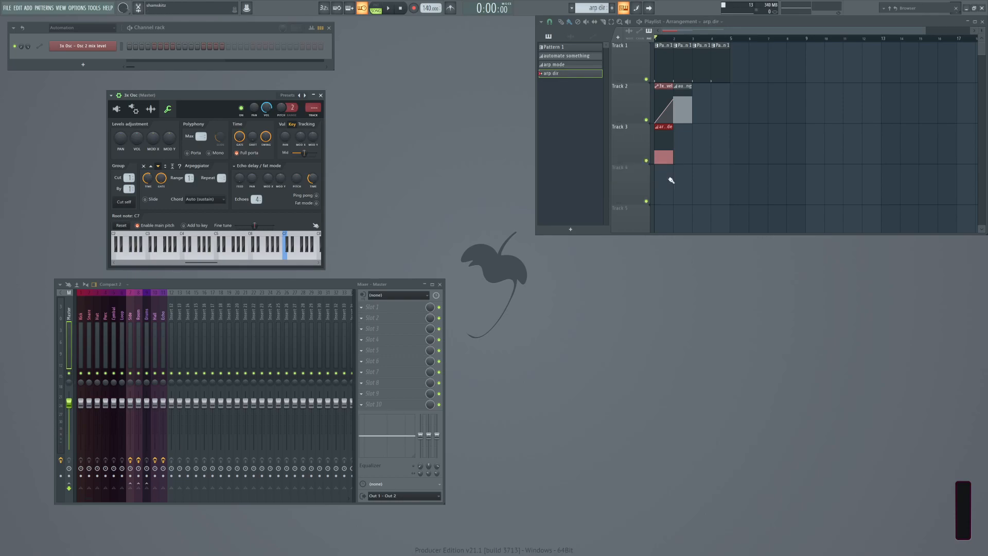
left_click(696, 145)
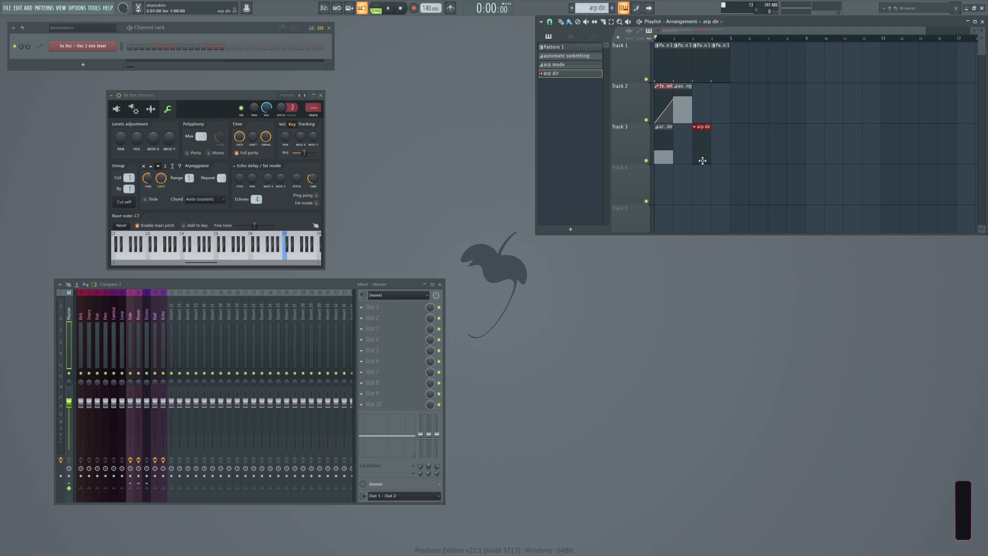
right_click(161, 167)
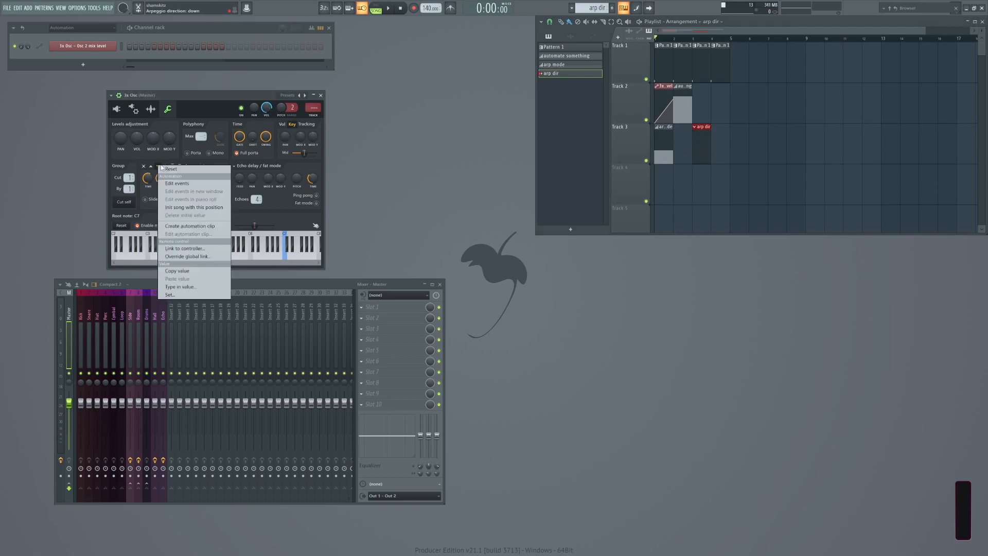
left_click(173, 248)
key("Escape")
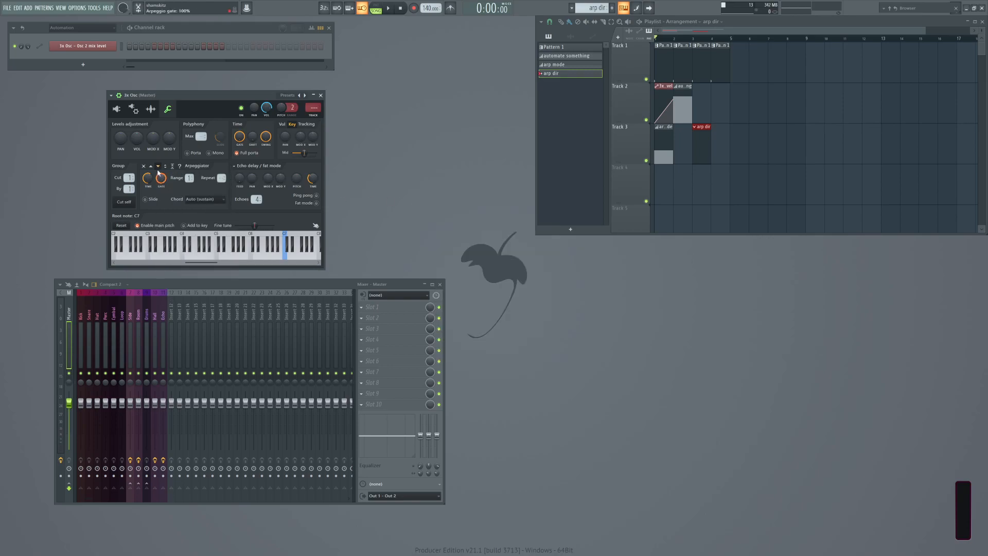
Edit the arpeggio direction's events in the arp dir pattern and insert the up direction as its level.
right_click(152, 167)
left_click(172, 186)
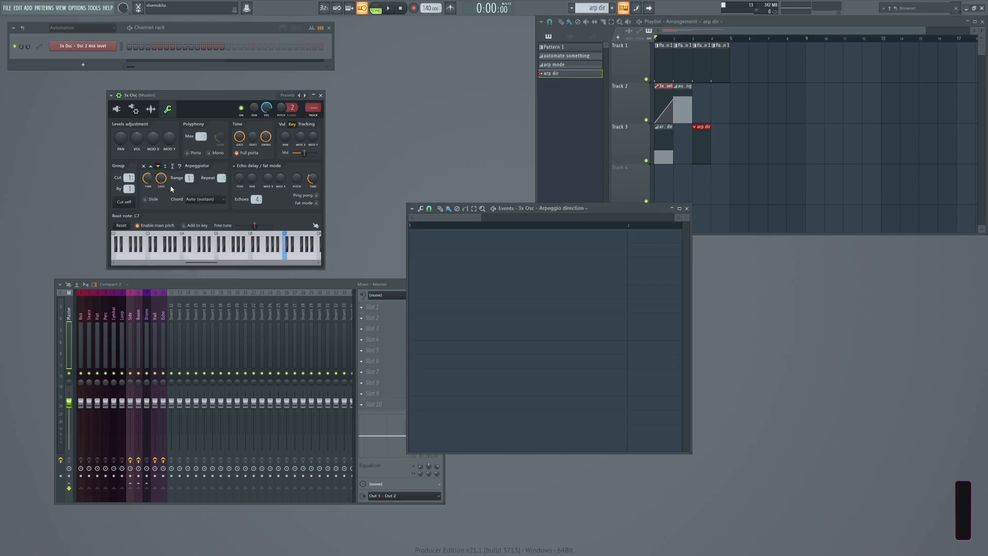
left_click(150, 166)
key("ctrl+i")
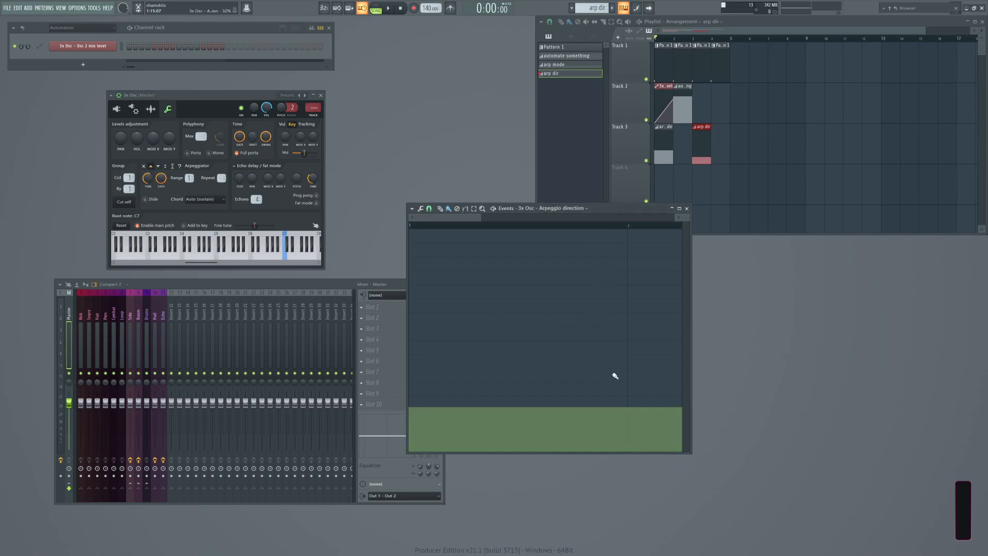
Deselect the playlist clips and play the arrangement to hear the arpeggio direction changes.
left_click(796, 168, "ctrl")
key("space")
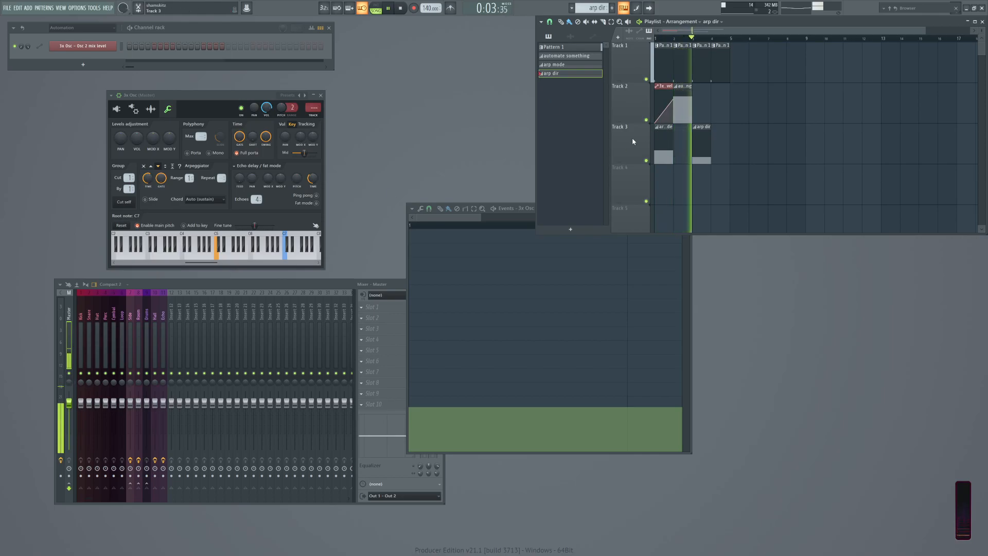
key("space")
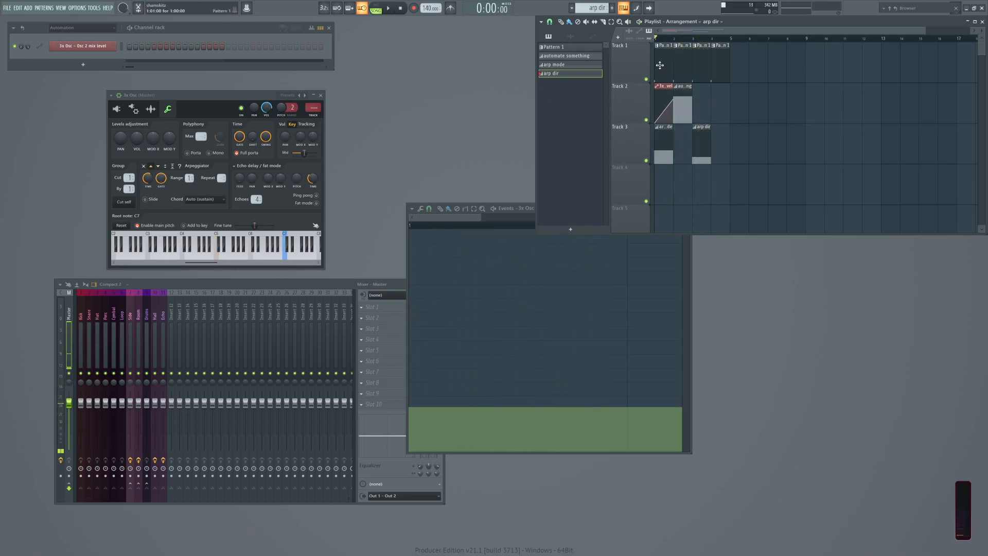
Open the 3x Osc piano roll for Pattern 1 and set its snap to Main.
right_click(82, 46)
left_click(134, 45)
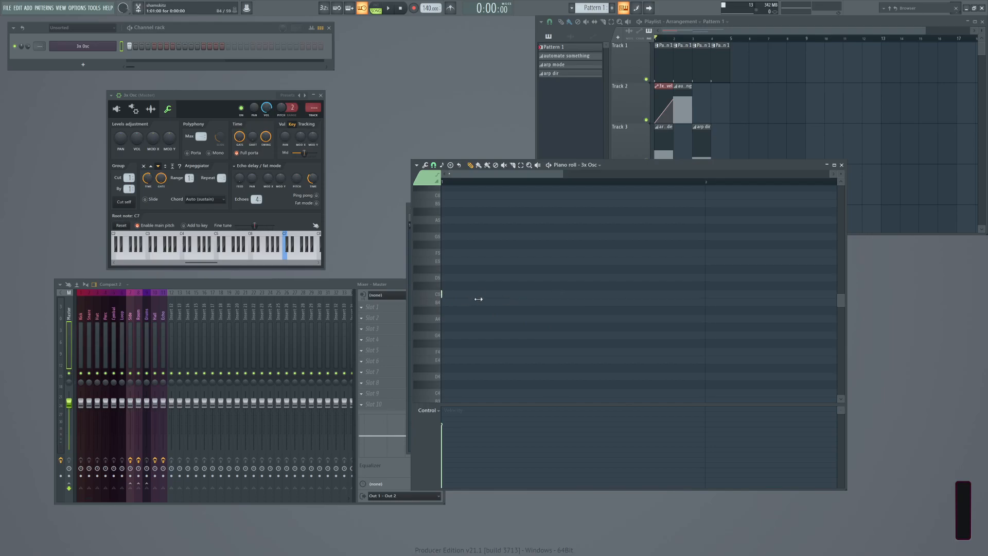
scroll(476, 308, "up", 4)
scroll(481, 309, "down", 8)
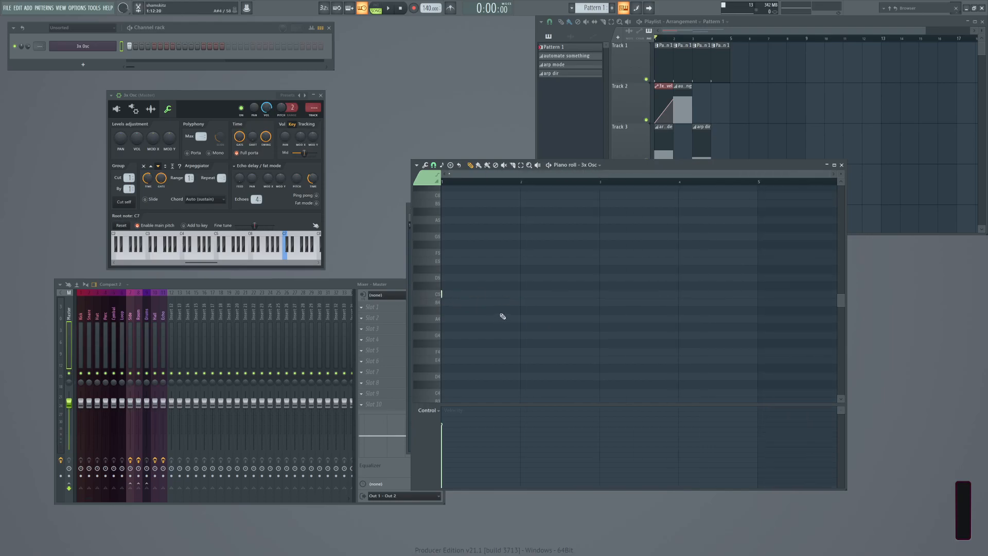
scroll(501, 315, "up", 5)
scroll(503, 309, "up", 3)
left_click_drag(503, 309, 977, 293)
left_click_drag(462, 307, 628, 305)
scroll(541, 303, "down", 2)
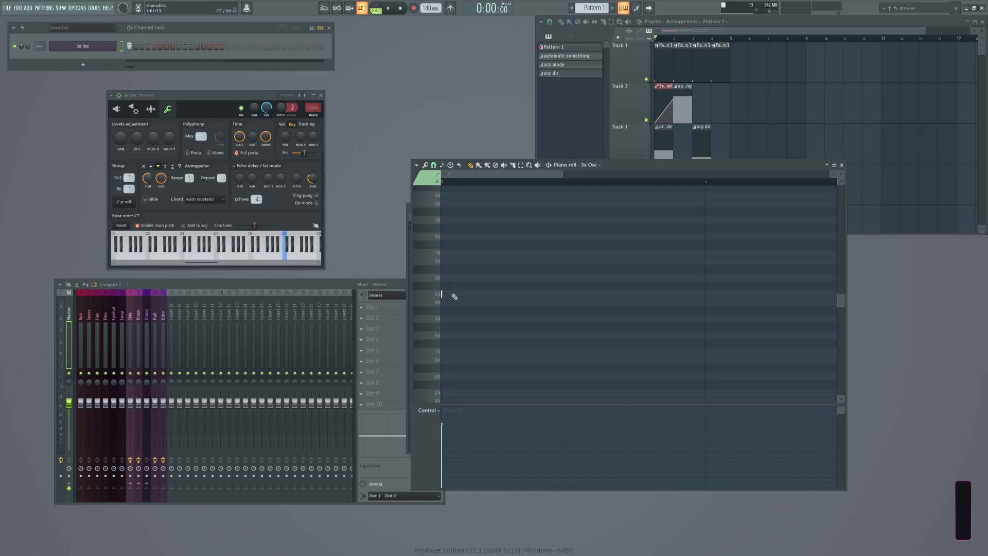
left_click(434, 166)
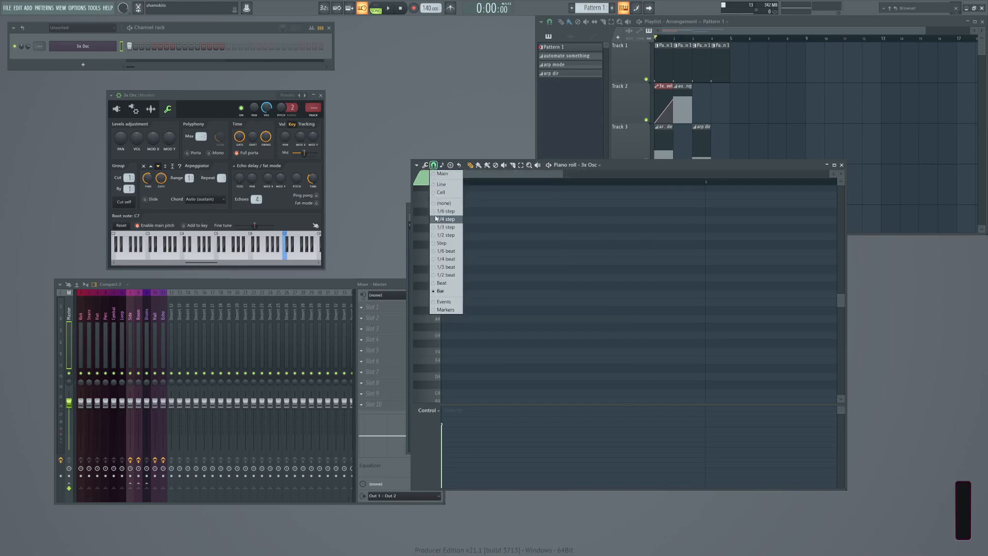
left_click(442, 174)
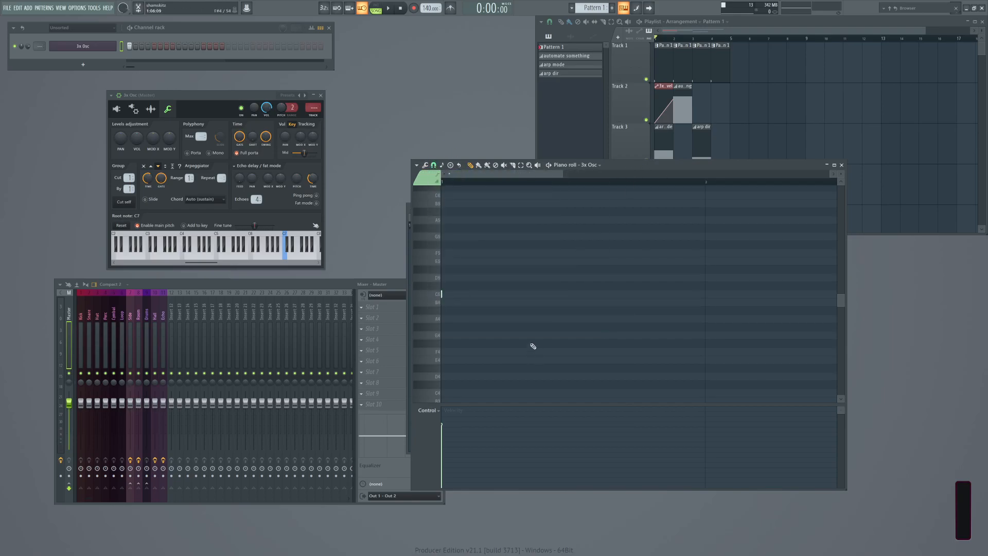
Draw one-bar notes on C5 and B4 from the start of the pattern and move the C5 note up eight semitones.
left_click(561, 296)
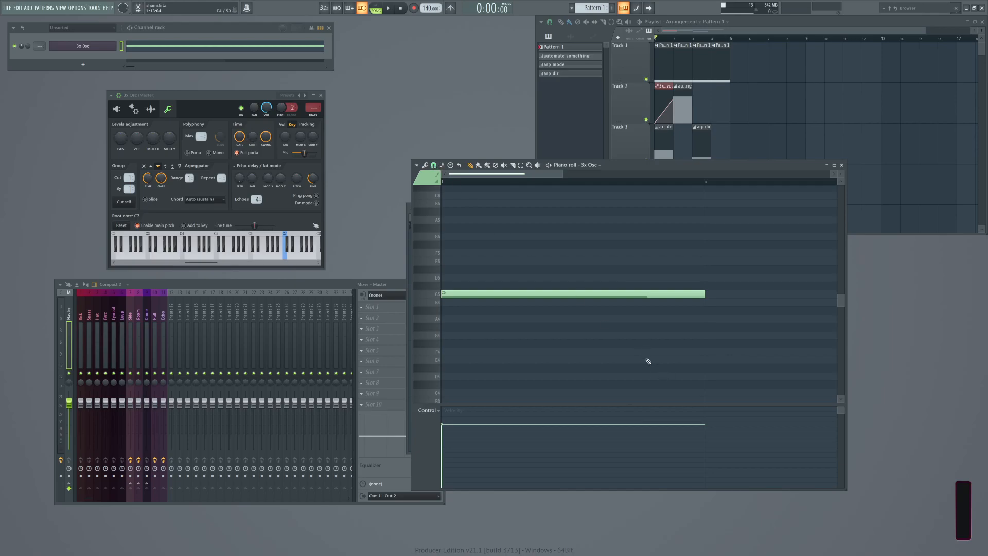
left_click(580, 295)
left_click(444, 306)
key("space")
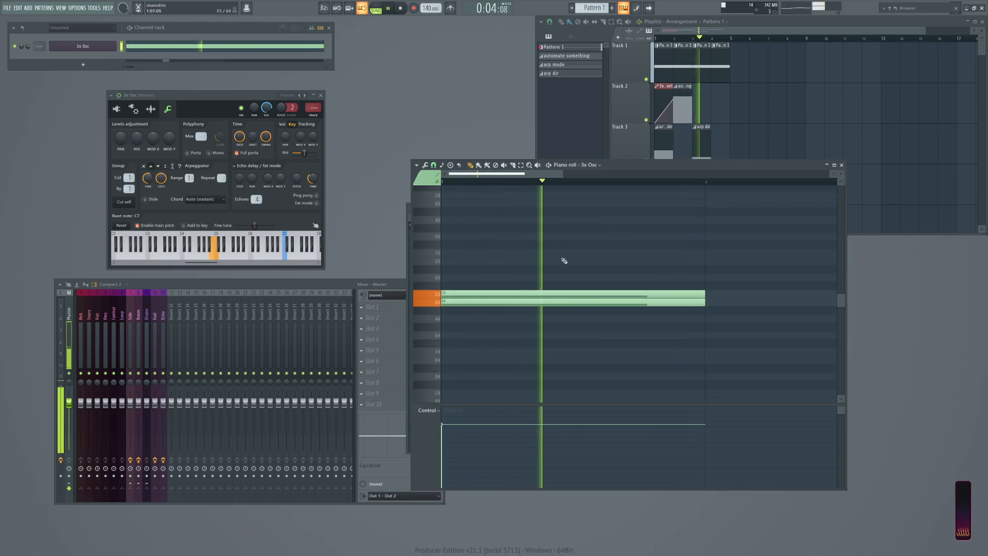
key("space")
left_click_drag(494, 294, 494, 227)
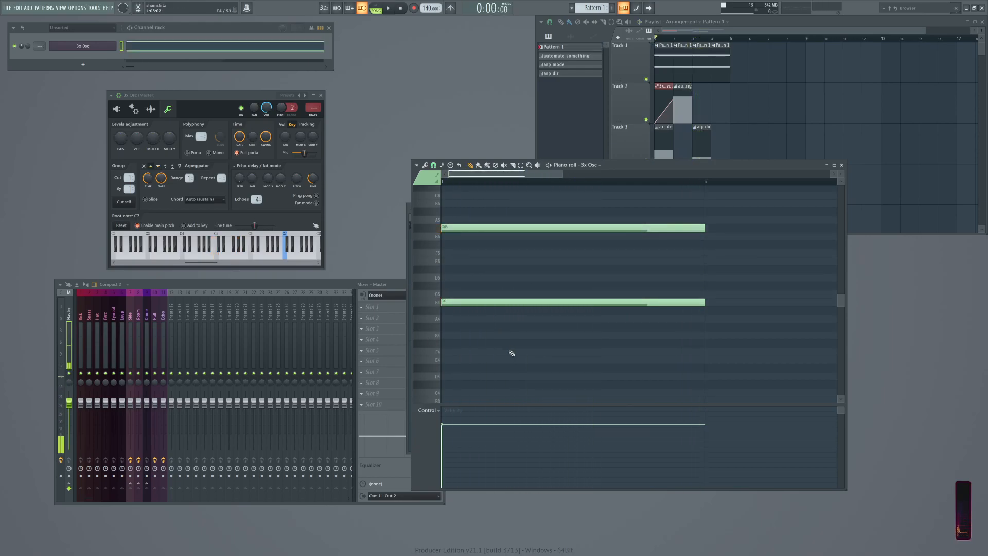
Select the arp dir clip in the playlist and play the arrangement to hear both notes with the arpeggio direction events.
scroll(735, 125, "down", 1)
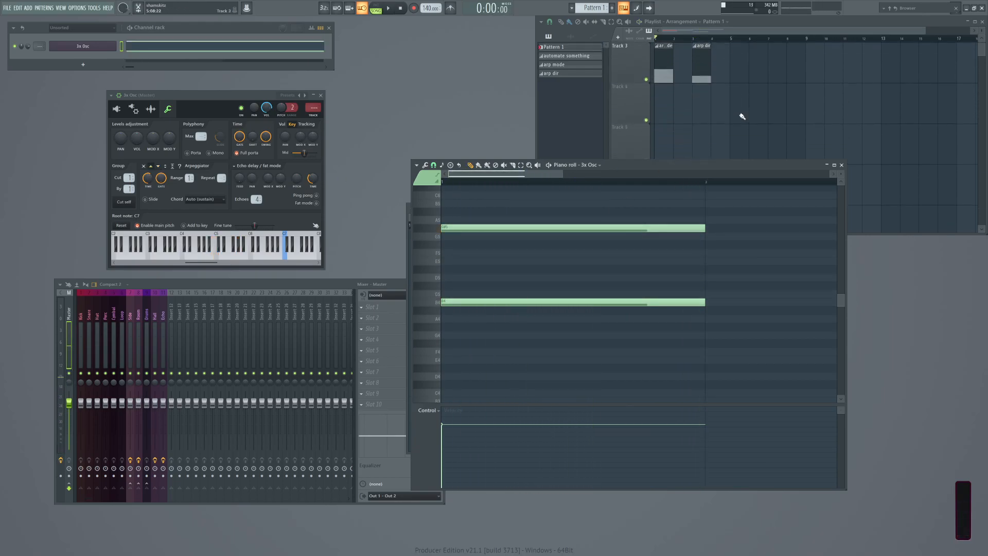
left_click(700, 106)
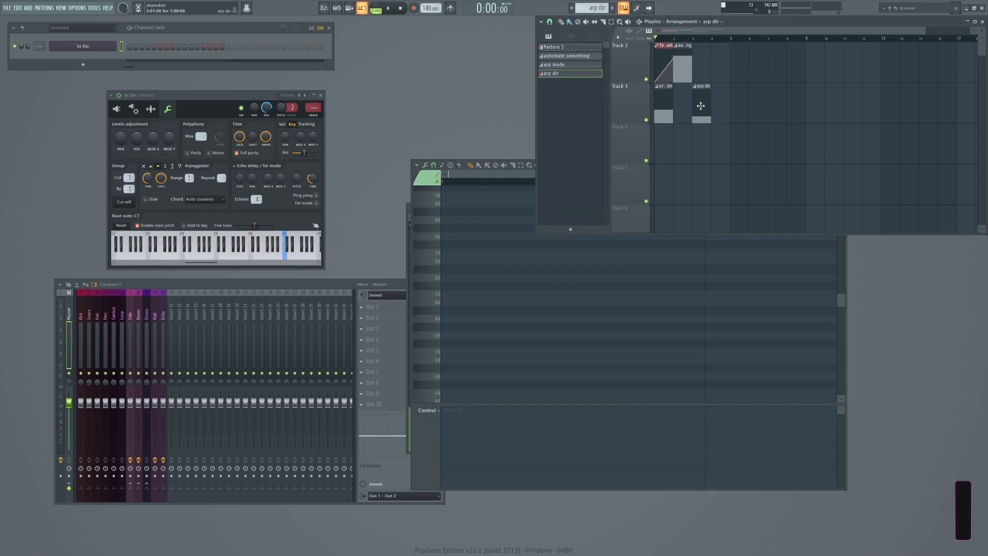
key("space")
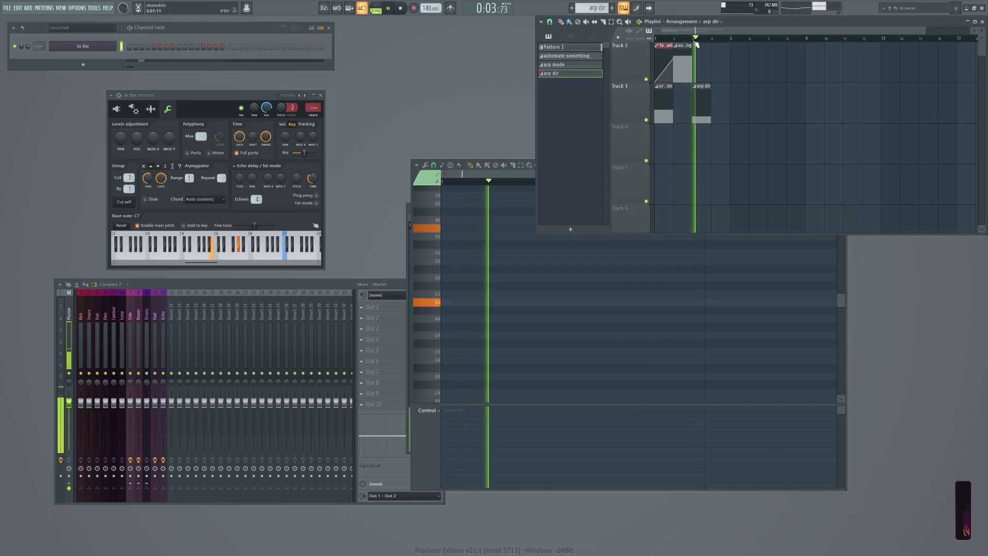
key("space")
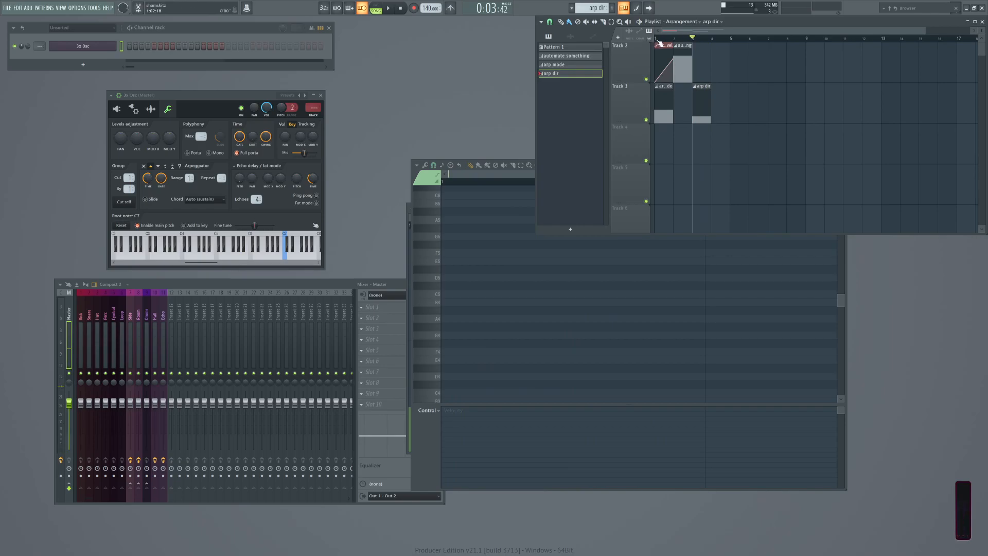
key("space")
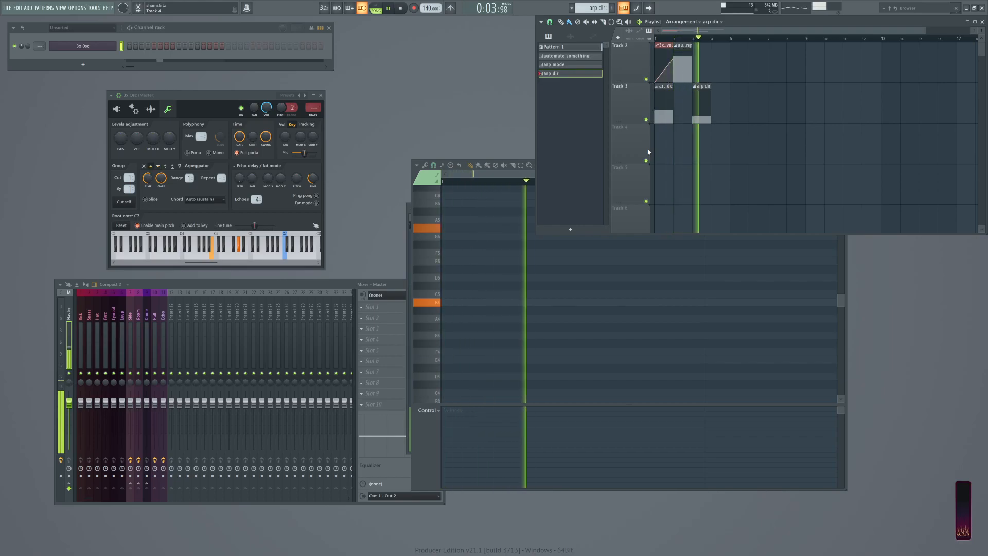
key("space")
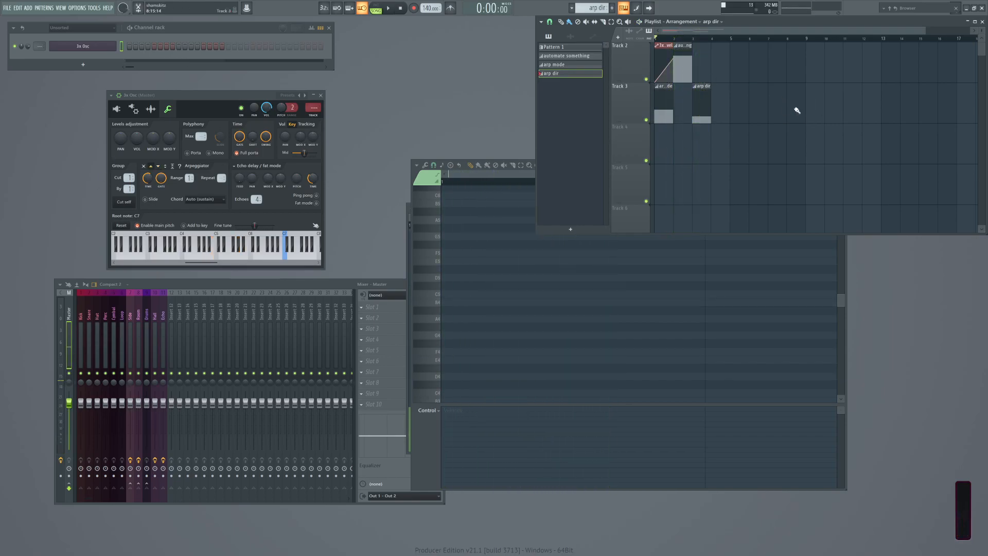
Create a new Pattern 5, place it at bar 4 on Track 3 and insert the current 3x Osc arpeggio direction value as its event.
key("F4")
left_click(718, 105)
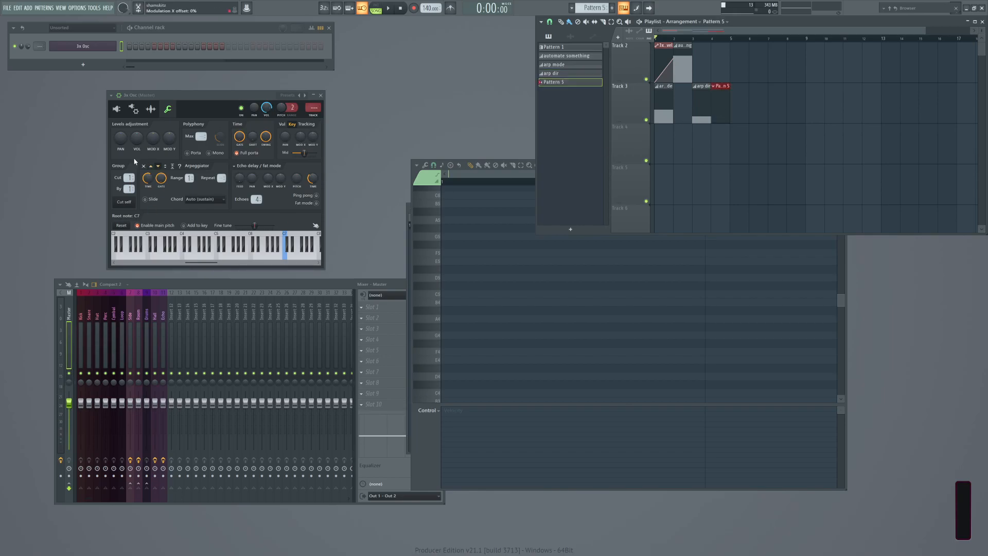
right_click(167, 168)
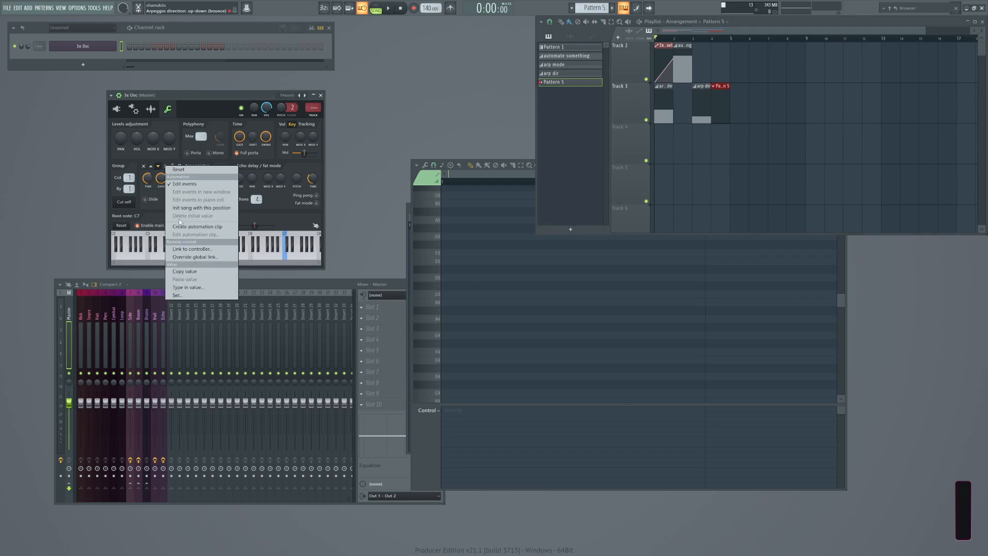
left_click(181, 185)
right_click(165, 166)
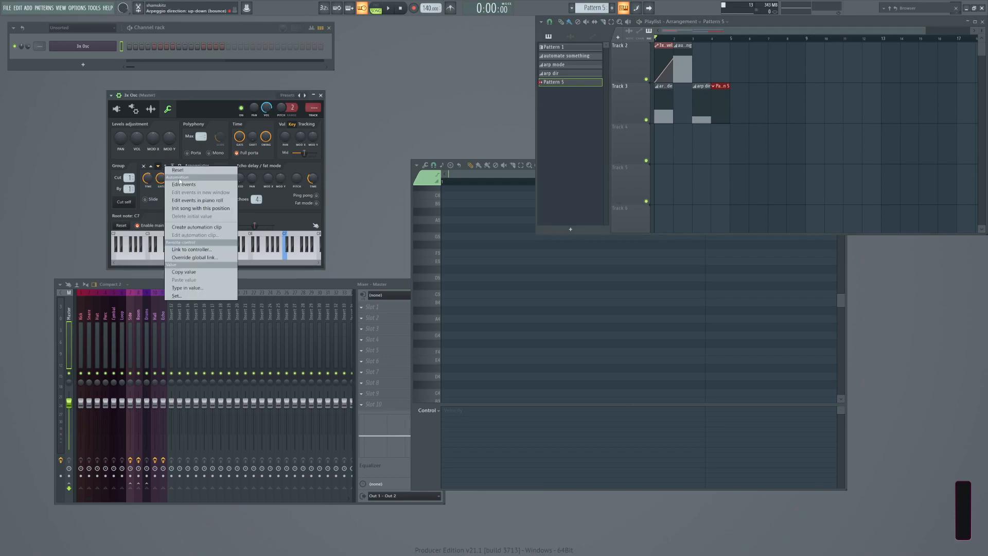
left_click(181, 184)
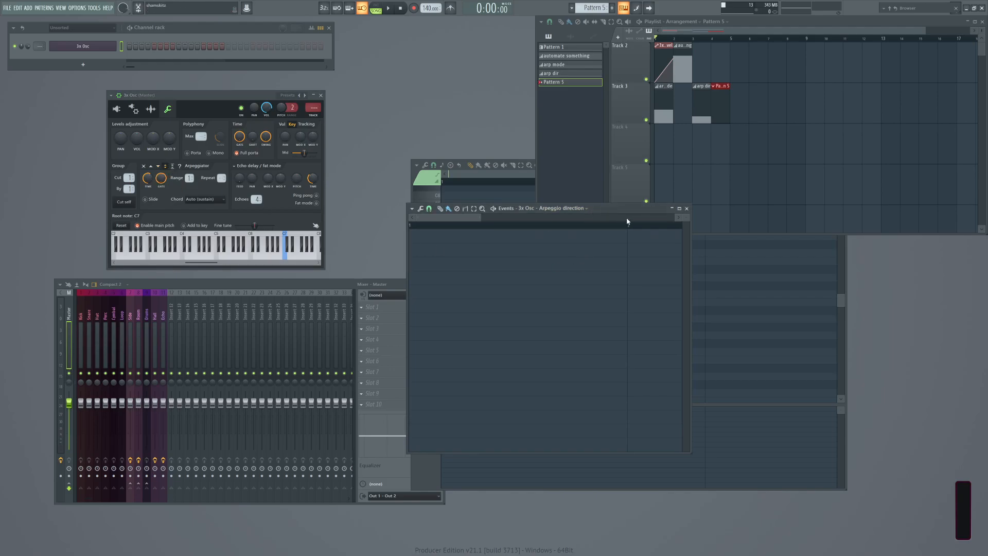
key("ctrl+i")
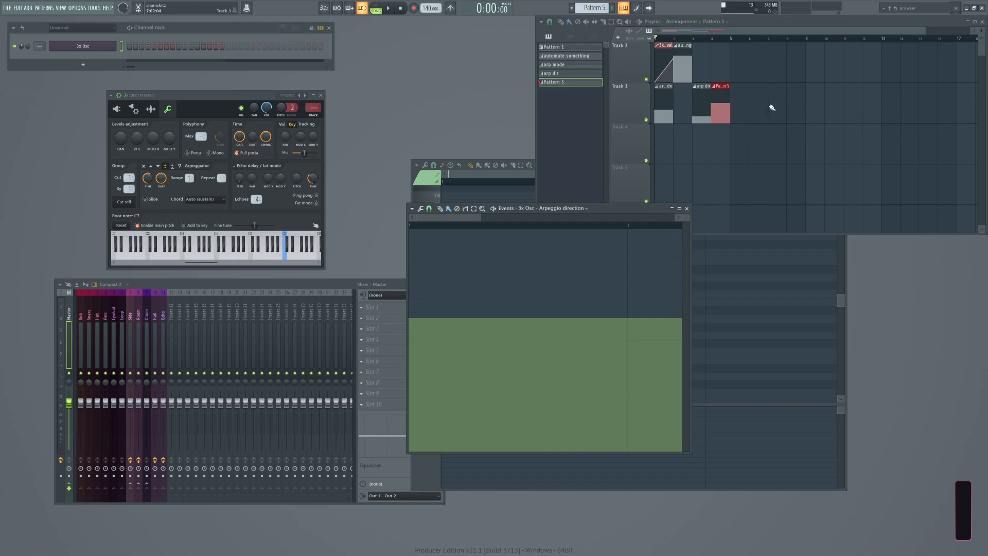
Deselect the playlist clips and play the arrangement through the new Pattern 5 clip to hear the direction change.
left_click(772, 107)
key("space")
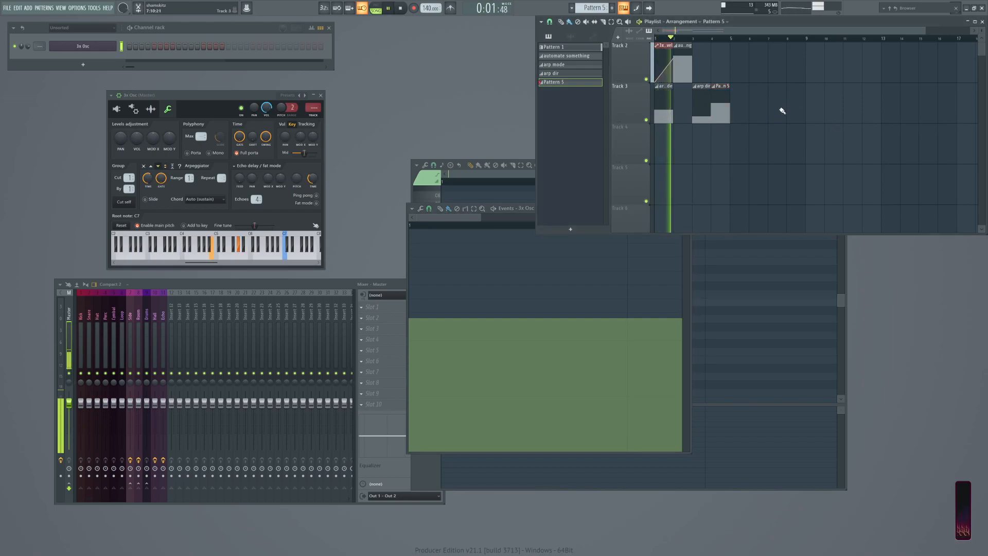
scroll(769, 124, "up", 1)
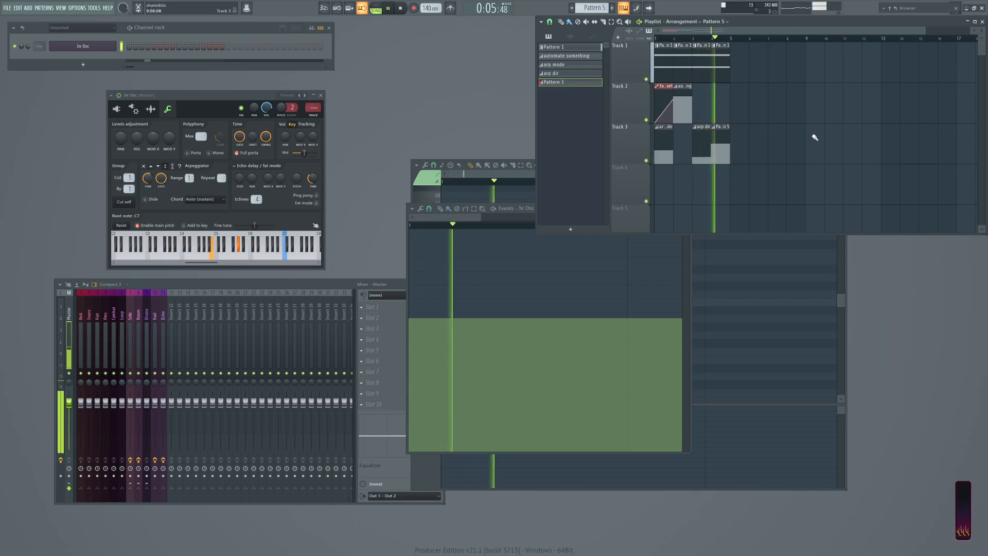
key("space")
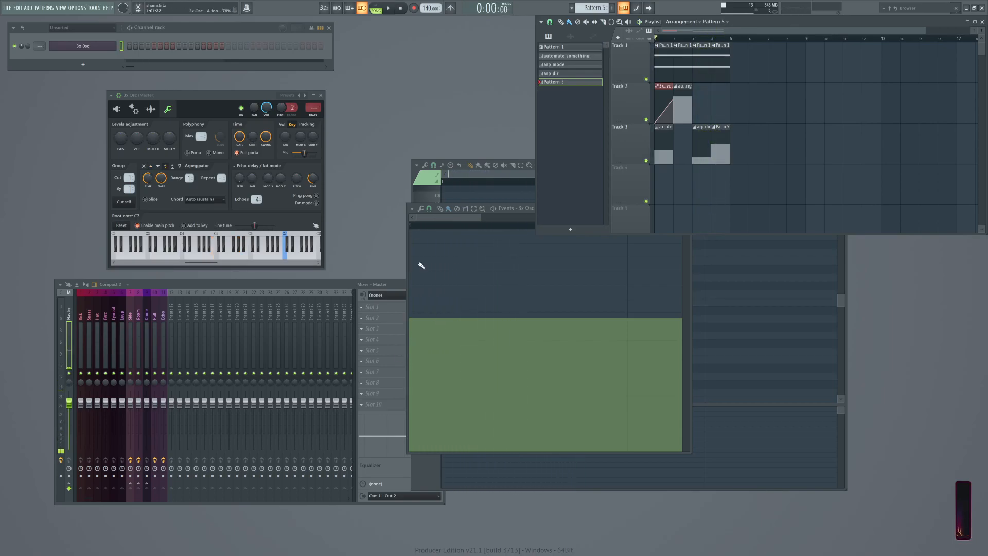
Add a one-bar E6 note at the start of Pattern 1 in the piano roll and play the arrangement.
left_click(758, 326)
left_click(680, 60)
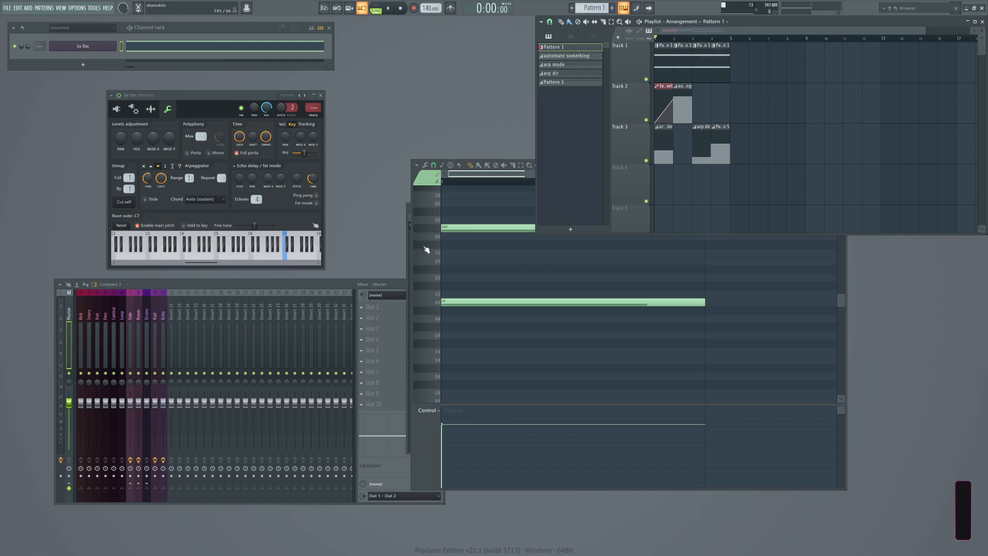
scroll(476, 256, "up", 4)
left_click(453, 260)
key("space")
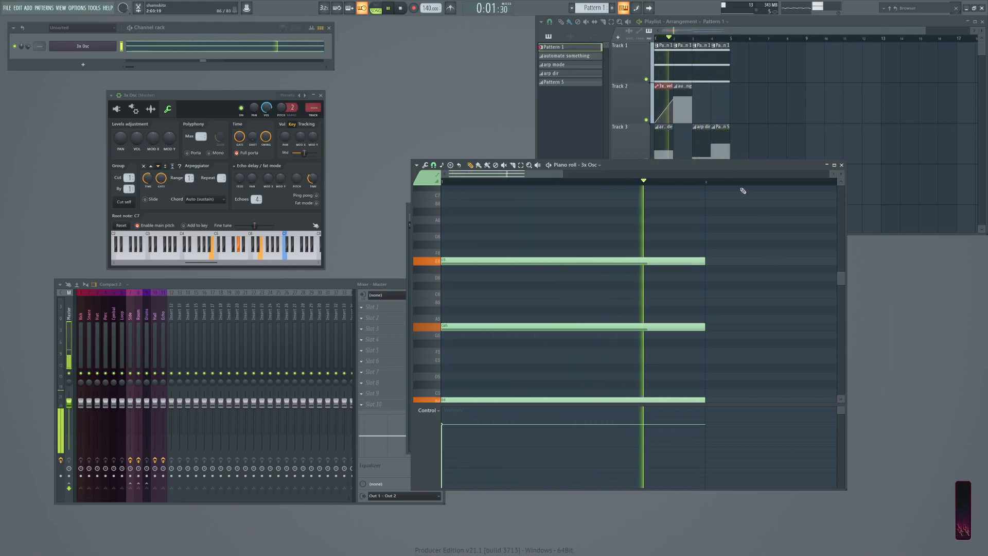
Place a unique copy of the Osc 2 mix level clip at bar 4 on Track 2, reshaped into a falling curve.
left_click(664, 86)
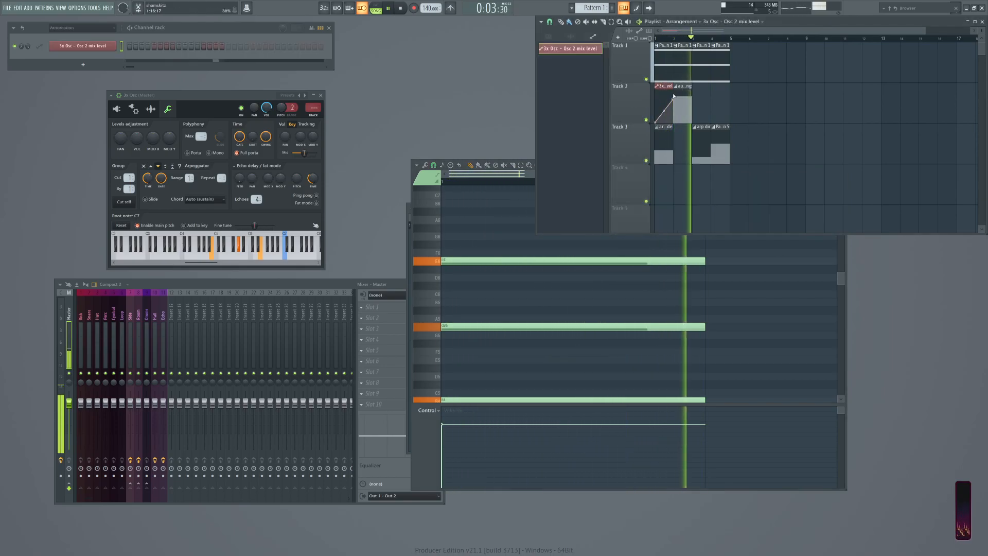
left_click(715, 87)
left_click(713, 87)
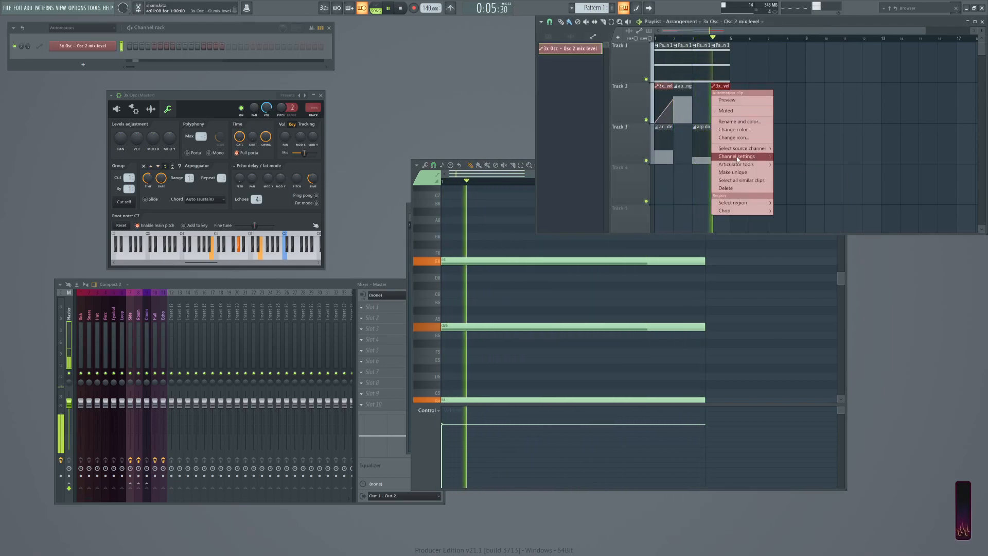
left_click(731, 172)
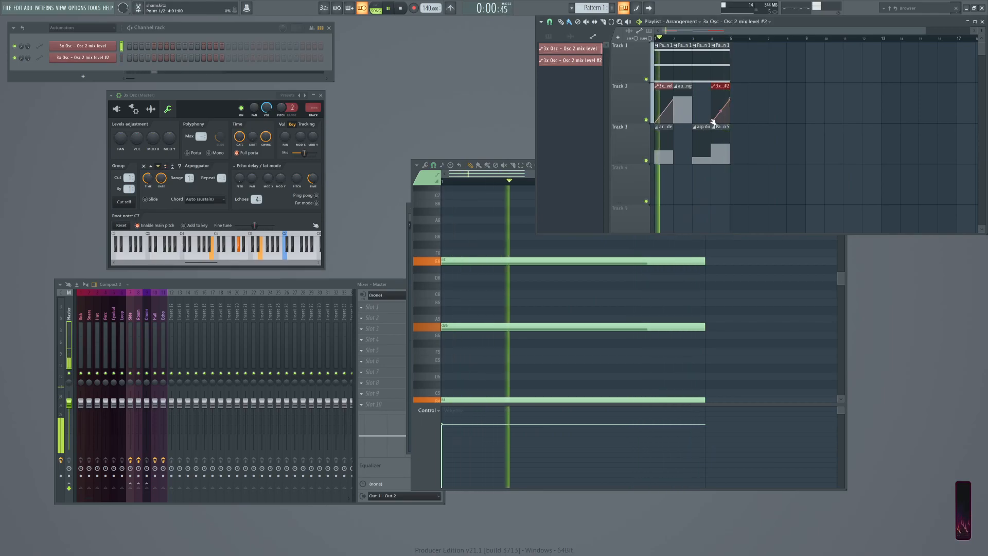
mouse_move(712, 122)
left_mouse_down()
mouse_move(708, 95)
mouse_move(733, 122)
mouse_move(721, 120)
left_mouse_up()
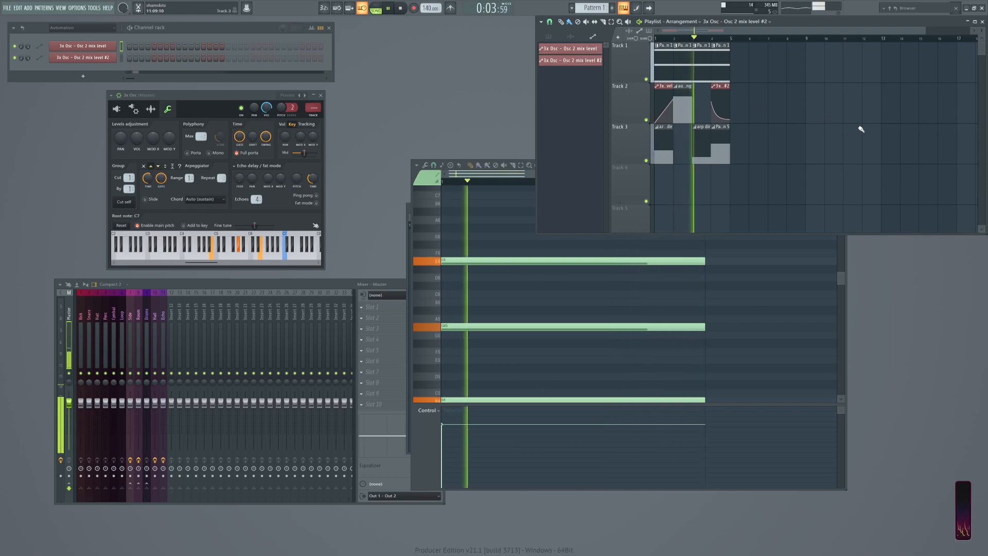
key("space")
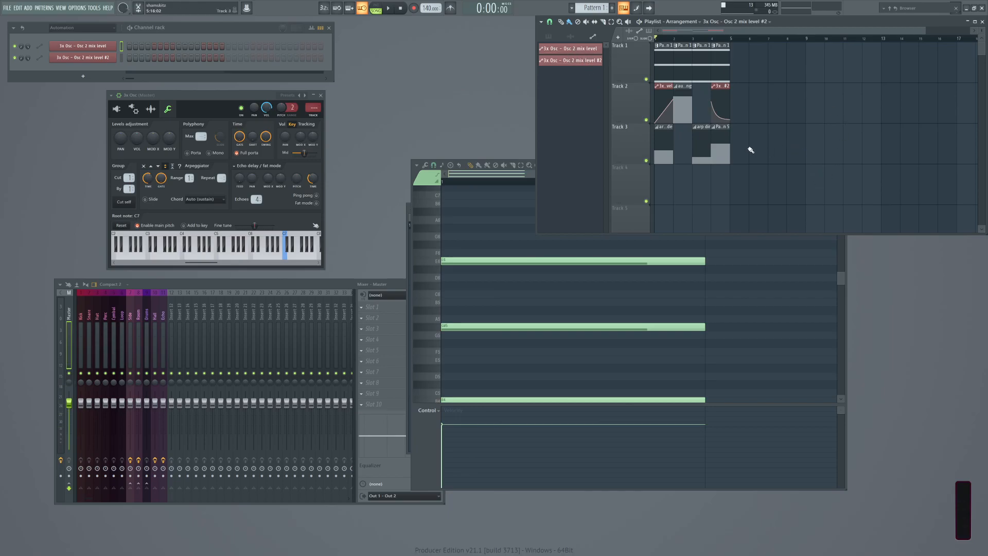
Merge all pattern clips on Track 3 into one clip and open its arpeggio direction events.
left_click_drag(773, 143, 573, 140)
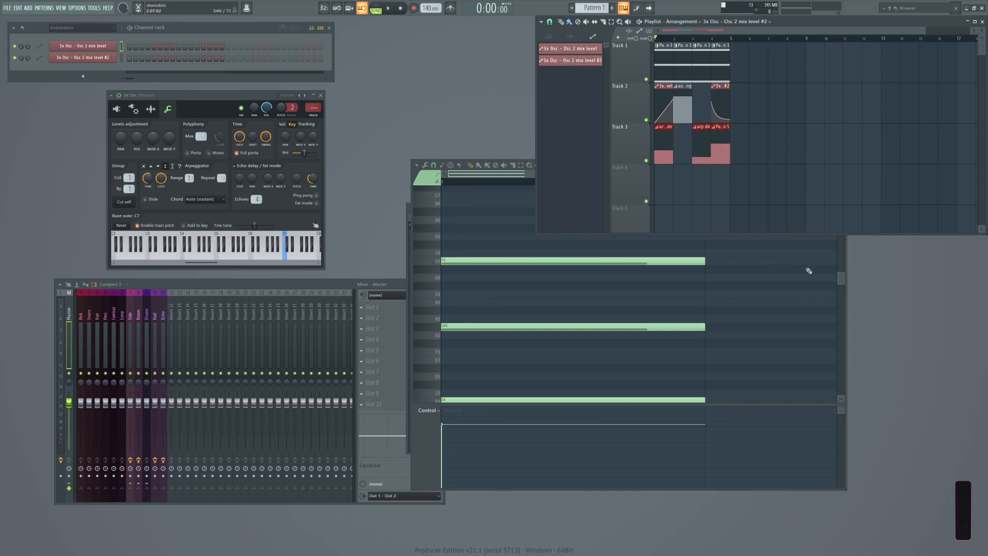
key("ctrl+g")
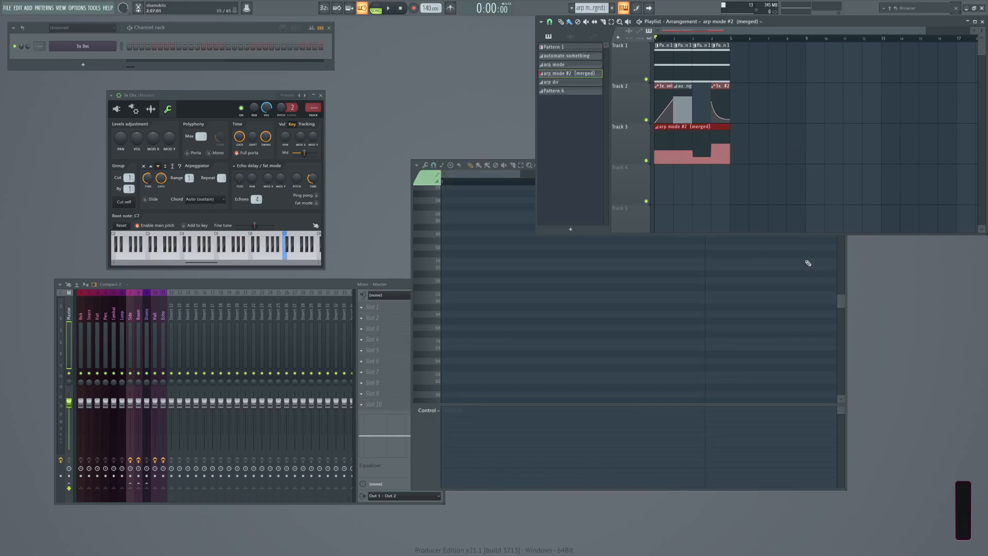
double_click(689, 137)
scroll(597, 282, "up", 1)
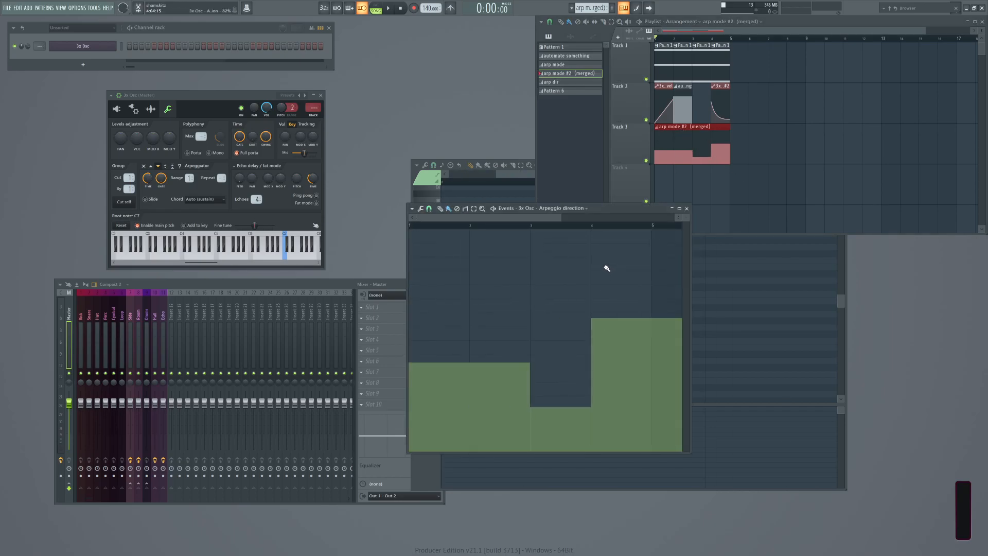
left_click(411, 209)
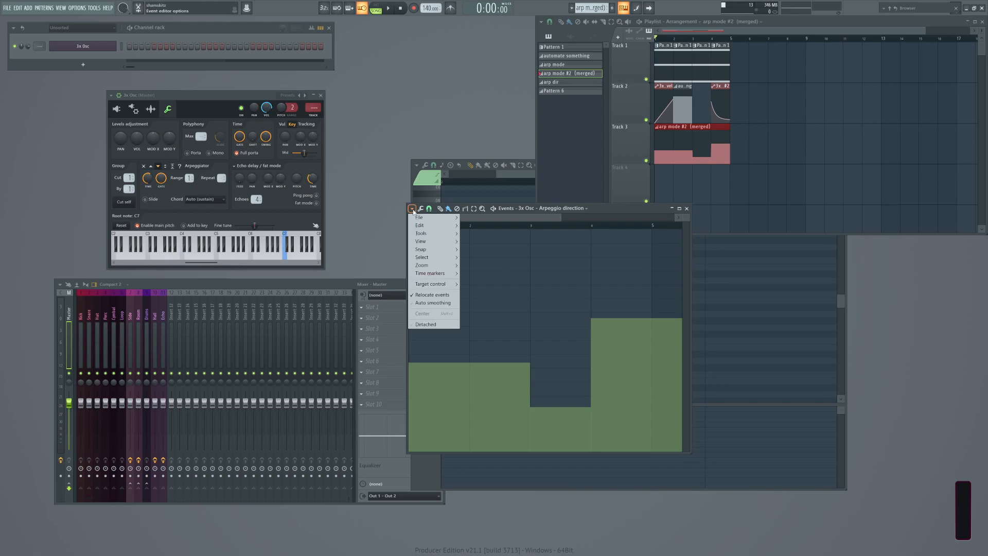
left_click(421, 210)
left_click(413, 209)
left_click(420, 210)
left_click(413, 210)
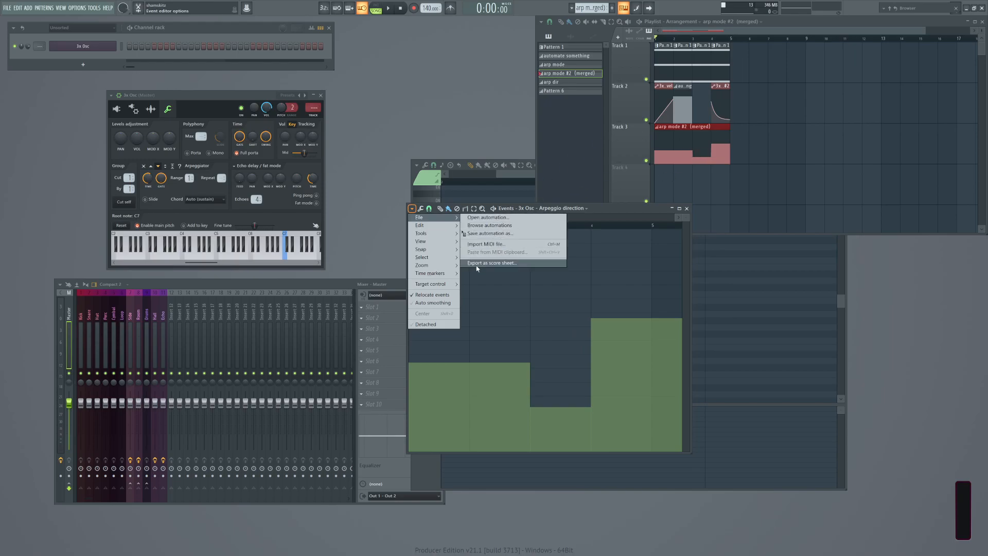
mouse_move(418, 285)
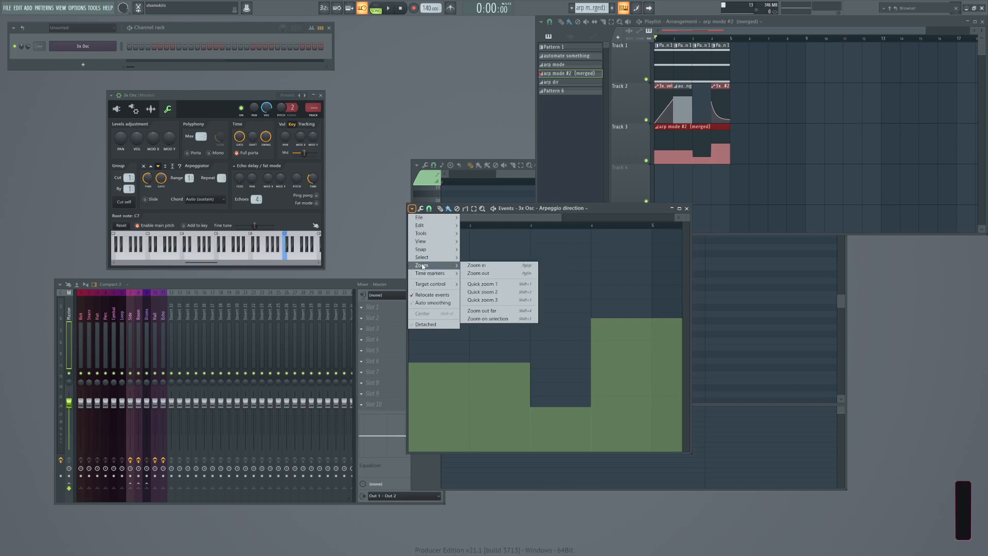
mouse_move(426, 258)
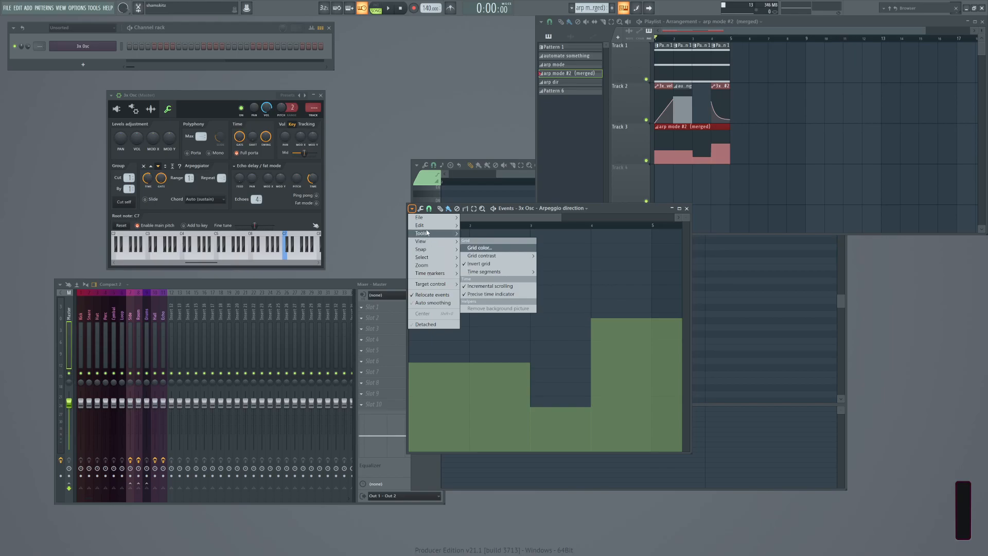
mouse_move(427, 228)
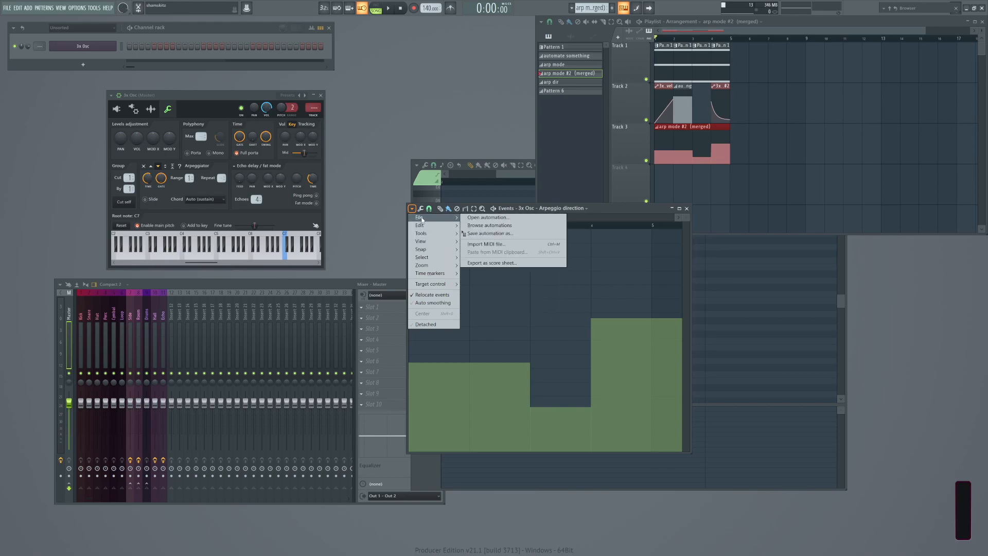
left_click(612, 210)
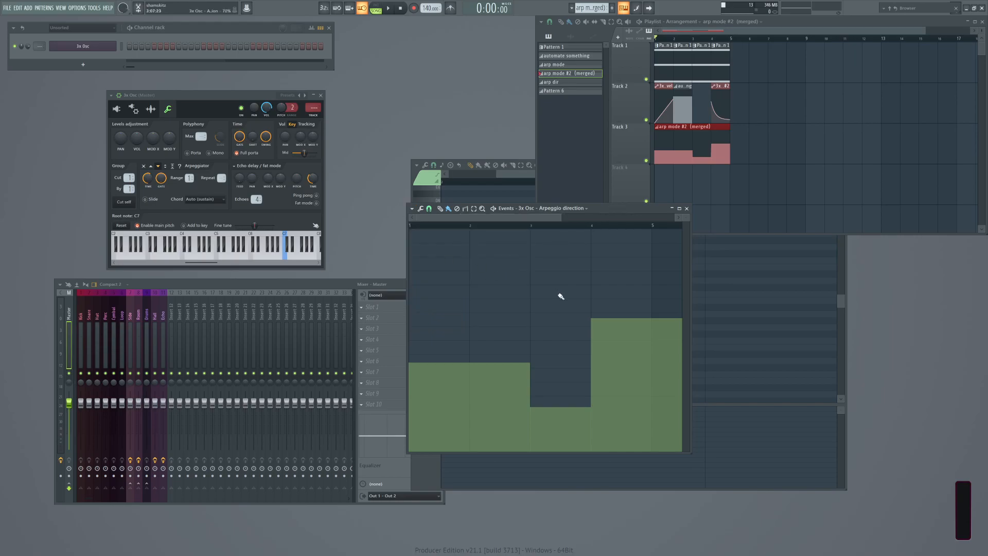
Select bars 1 to 4 of the arpeggio direction events and turn them into an automation clip with the default sensitivity.
left_click_drag(655, 226, 410, 226)
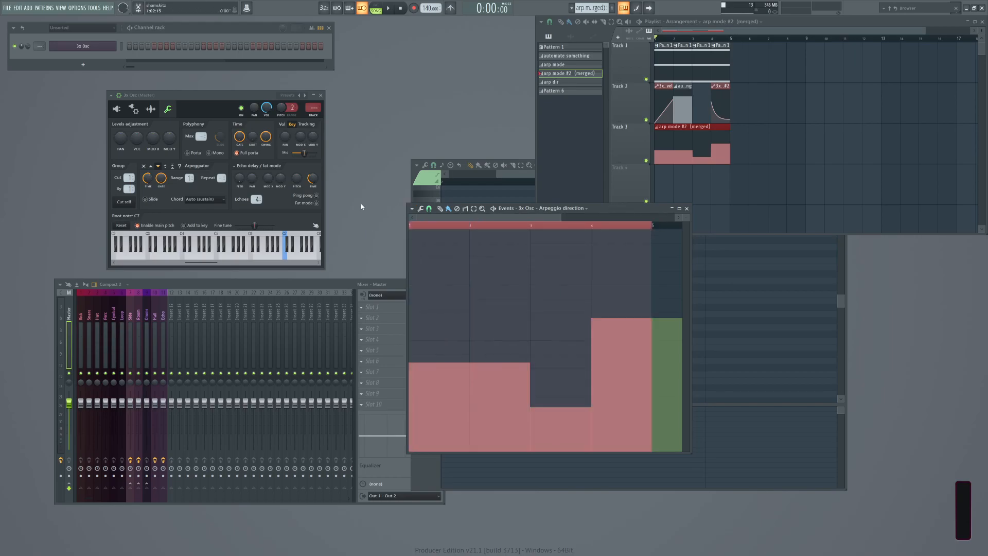
left_click(411, 209)
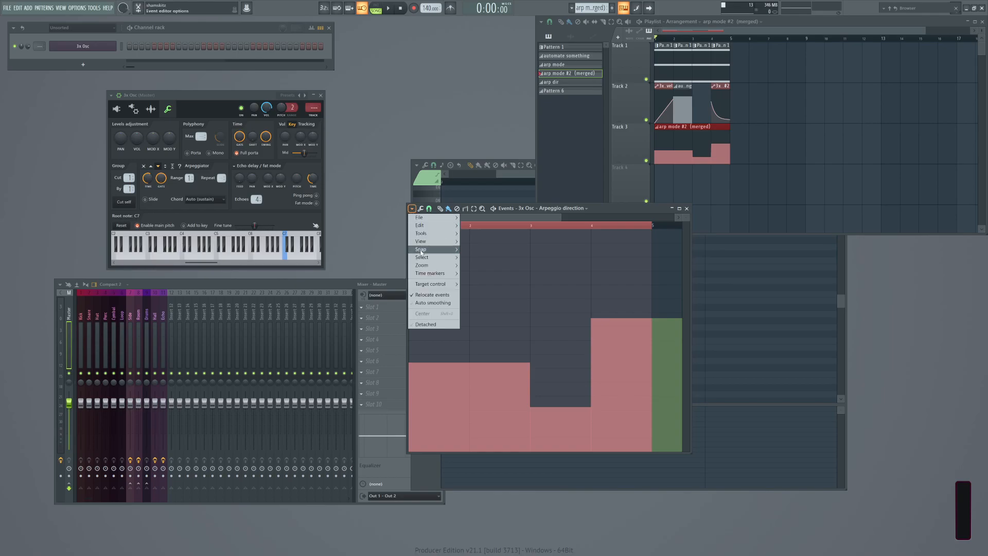
mouse_move(424, 225)
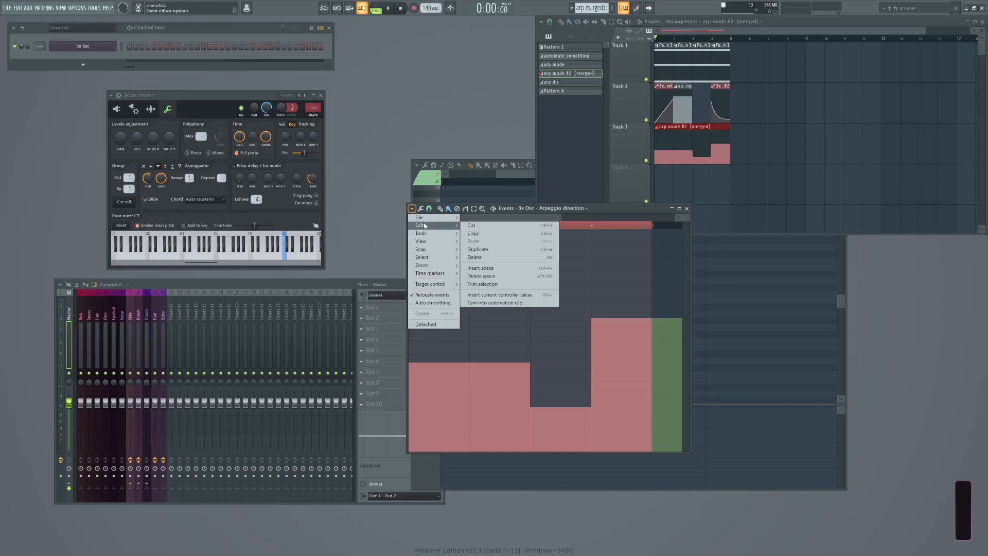
left_click(488, 304)
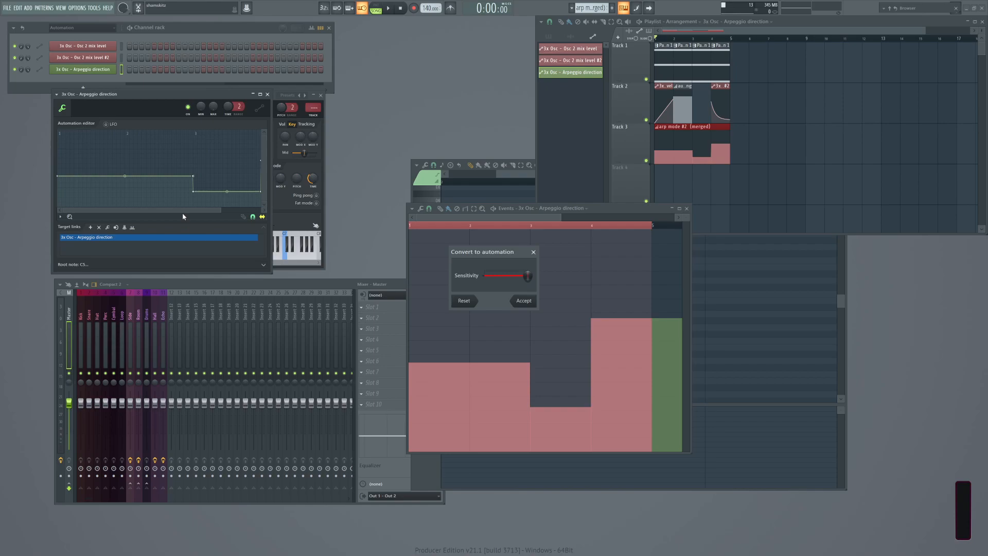
left_click(524, 301)
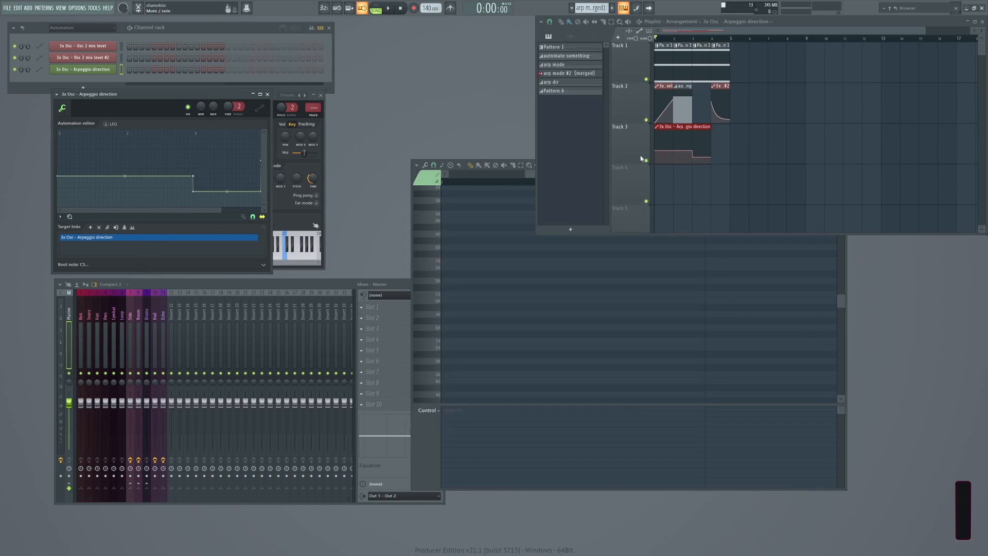
Move the arpeggio direction automation clip to Track 4, extend it through bar 4 and delete the leftover merged pattern clip on Track 3.
left_click_drag(691, 129, 729, 173)
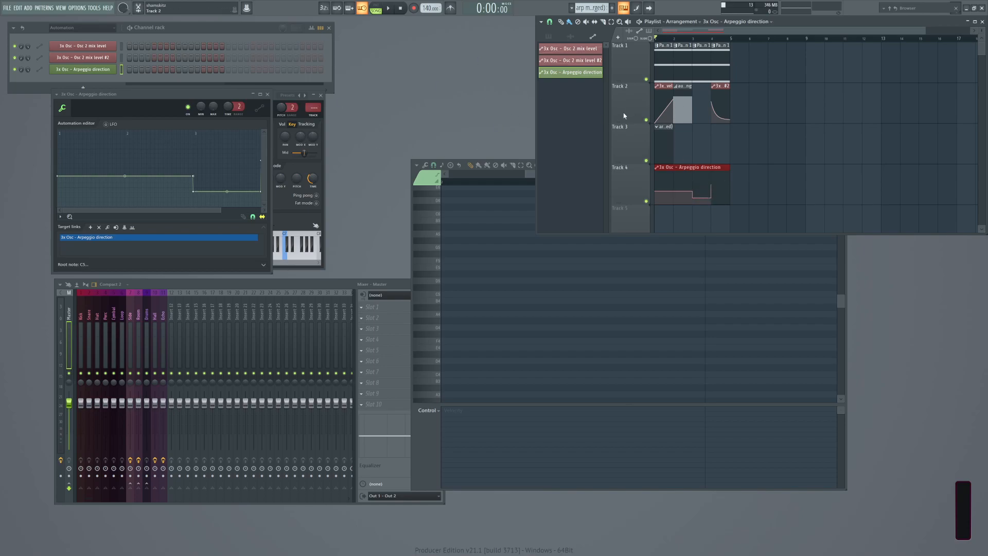
left_click(787, 146, "ctrl")
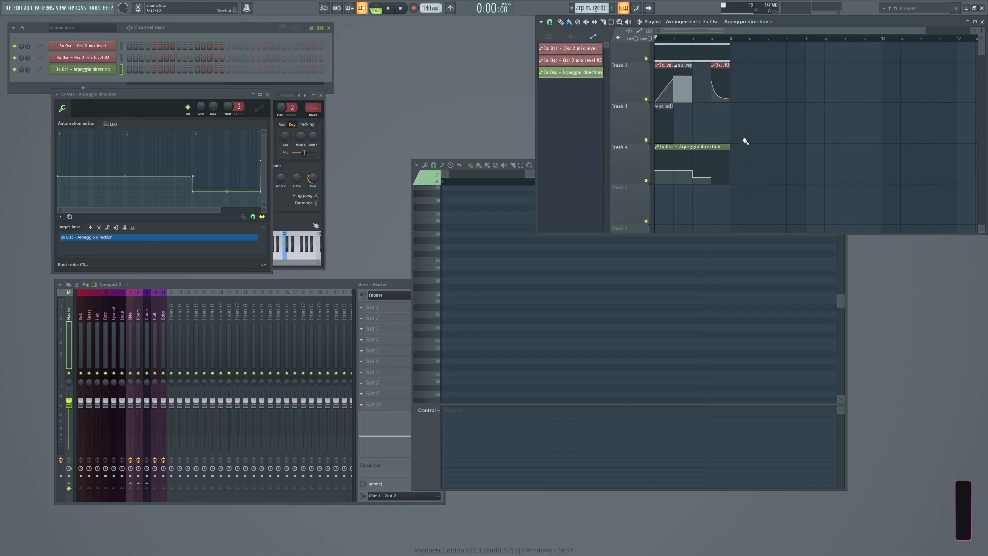
scroll(787, 161, "down", 2)
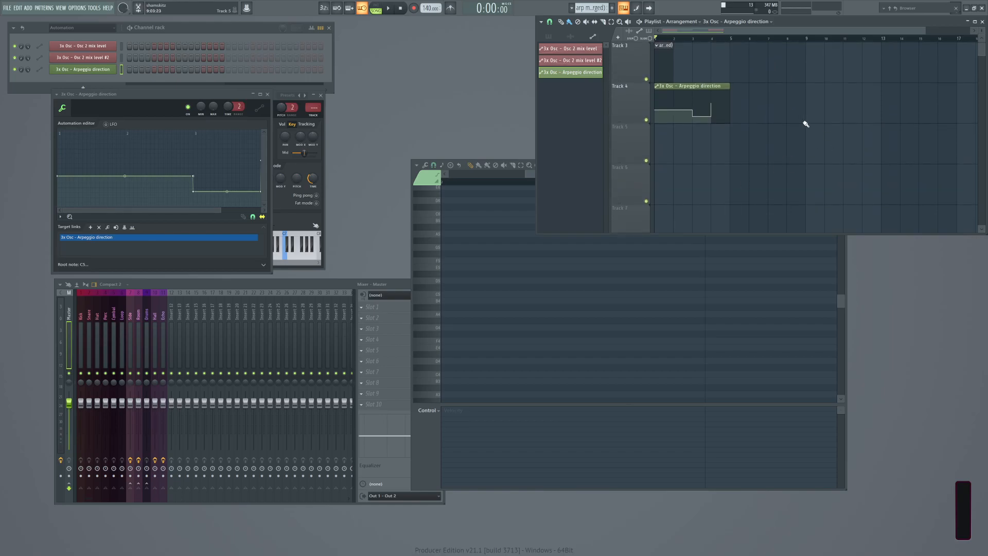
scroll(767, 103, "up", 2)
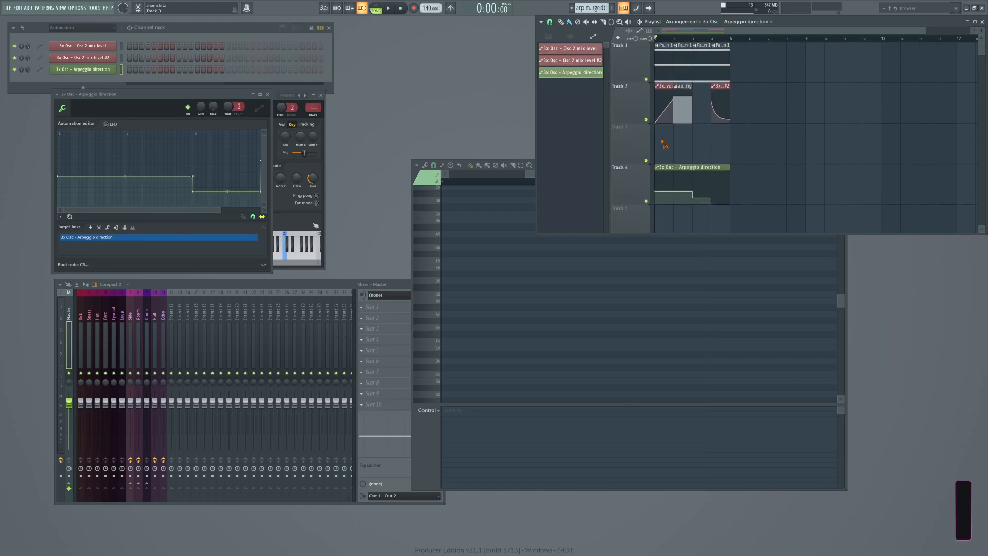
Play the arrangement to hear the arpeggio direction driven by the automation clip on Track 4.
key("space")
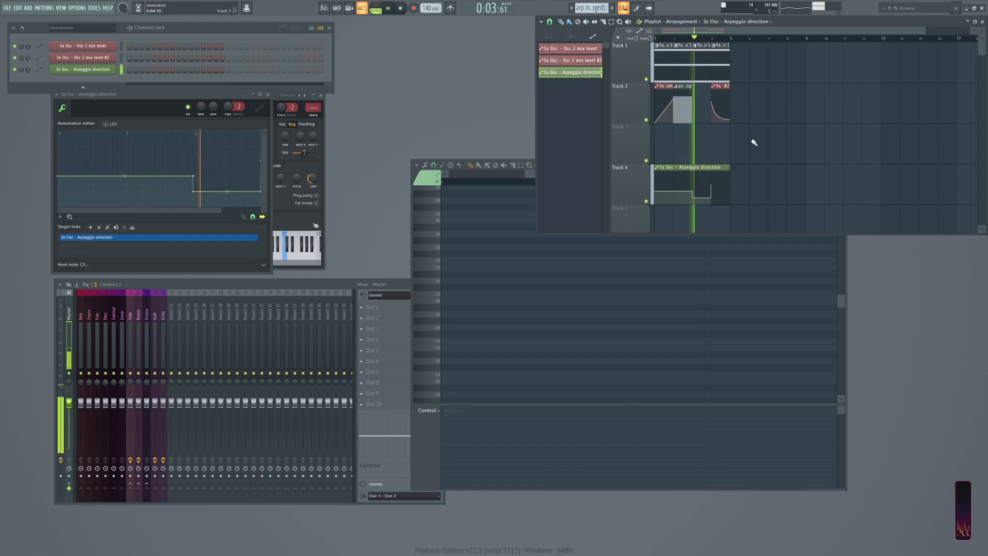
scroll(772, 134, "down", 2)
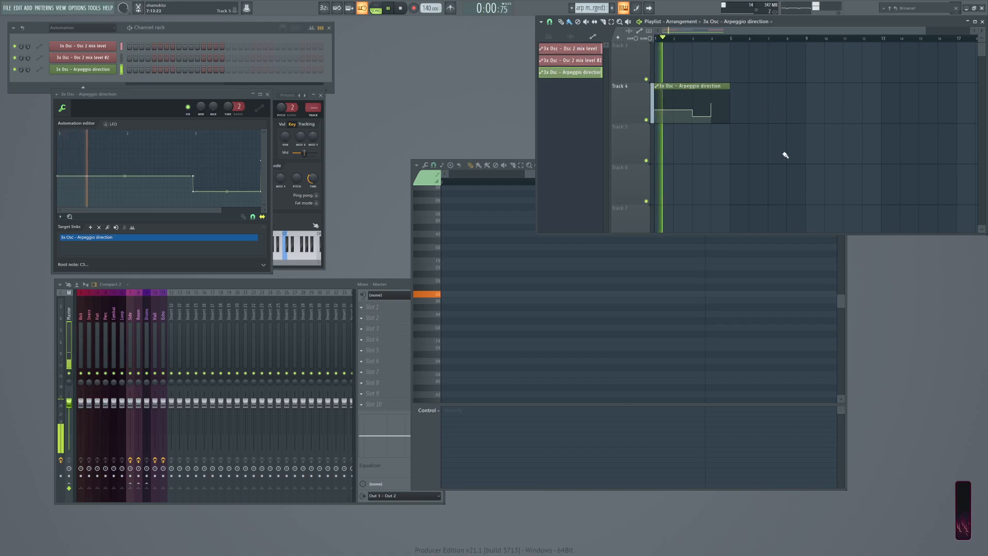
Stop playback and turn the Osc 2 mix level events of the "automate something" pattern into an automation clip with the default sensitivity.
scroll(777, 150, "up", 1)
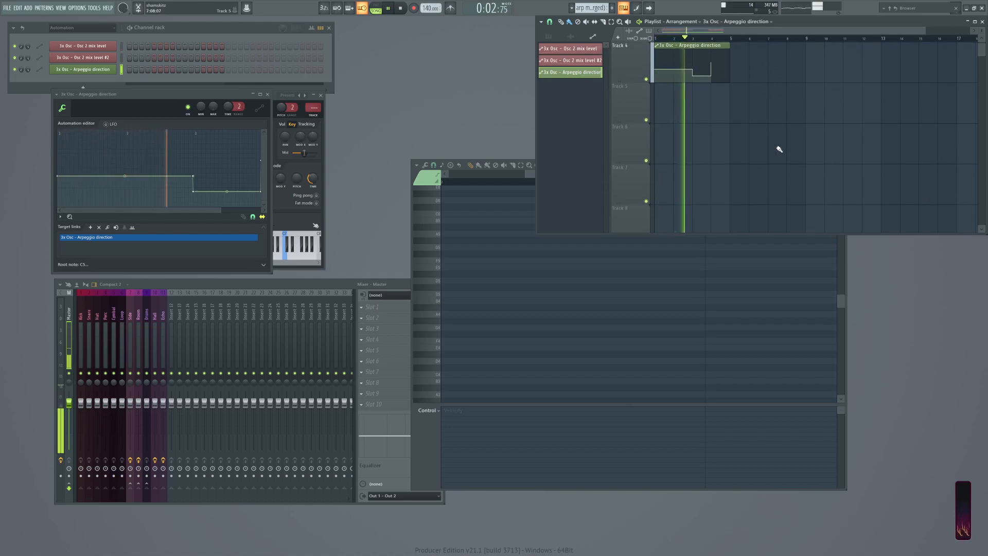
key("space")
scroll(722, 100, "up", 1)
left_click(681, 87)
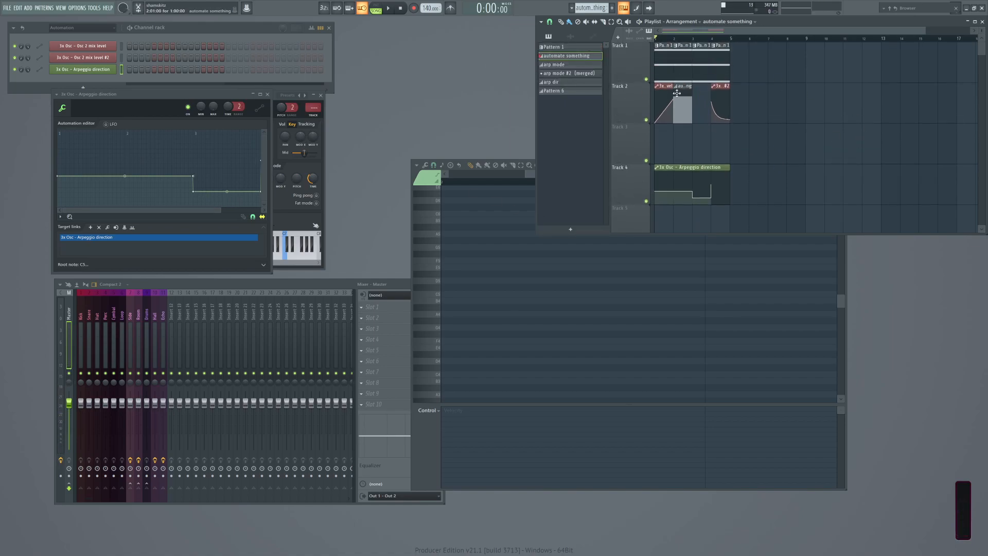
double_click(683, 102)
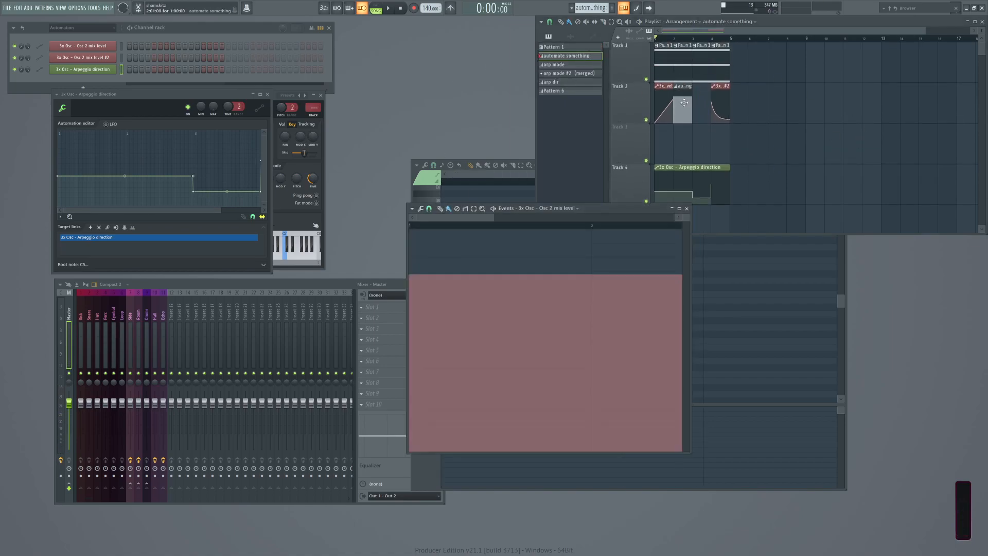
left_click(411, 209)
mouse_move(418, 227)
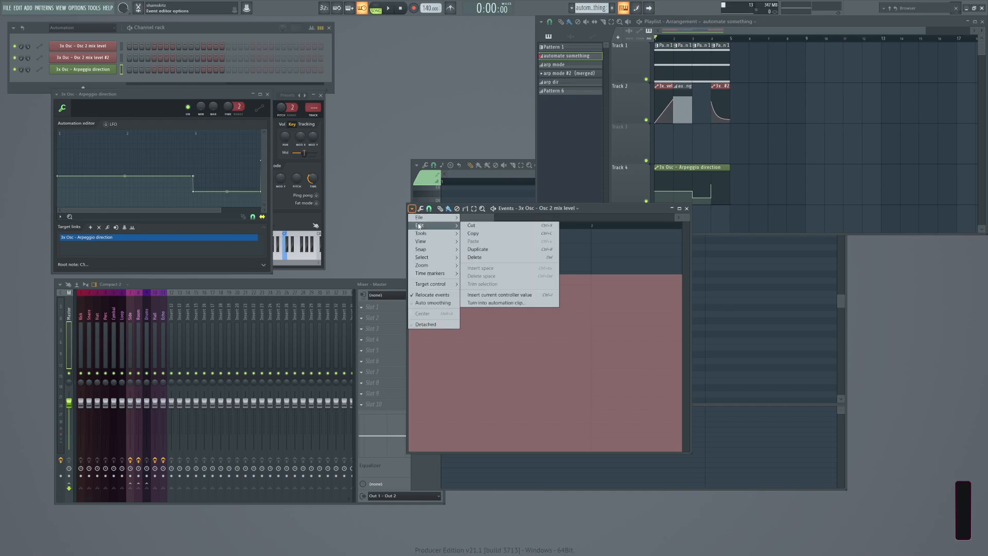
left_click(496, 303)
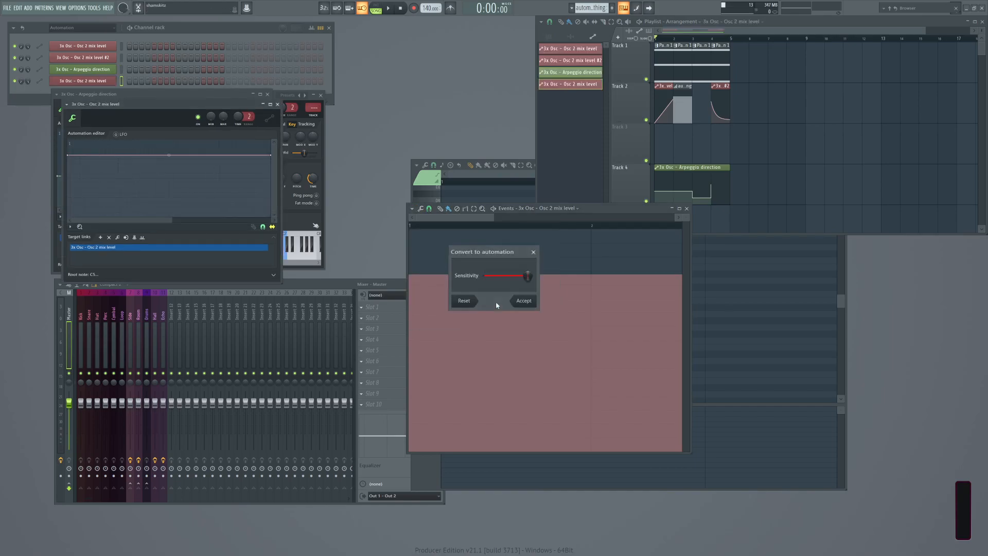
left_click(530, 303)
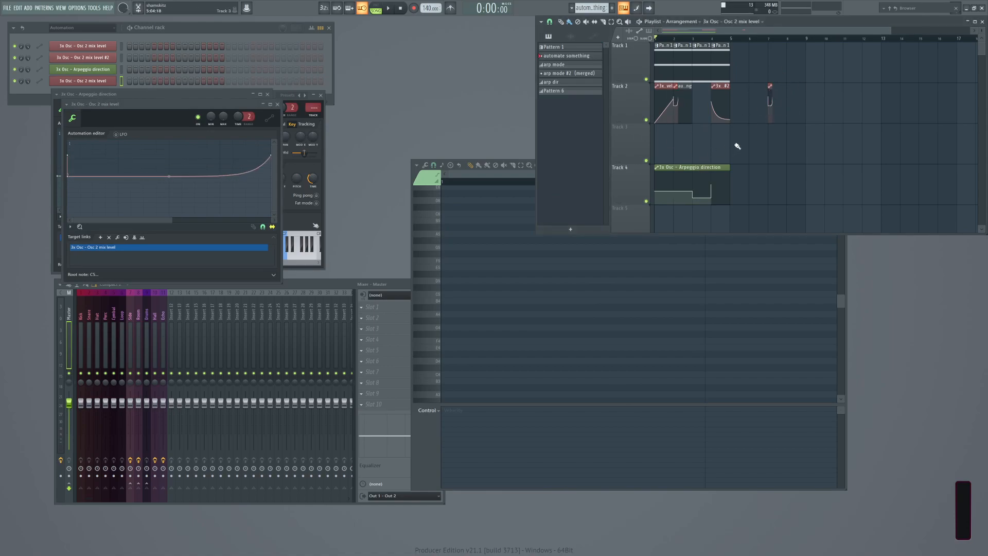
Delete the stray mix level automation clip near bar 7 on Track 2 and try to merge all remaining clips on that track.
right_click(769, 88)
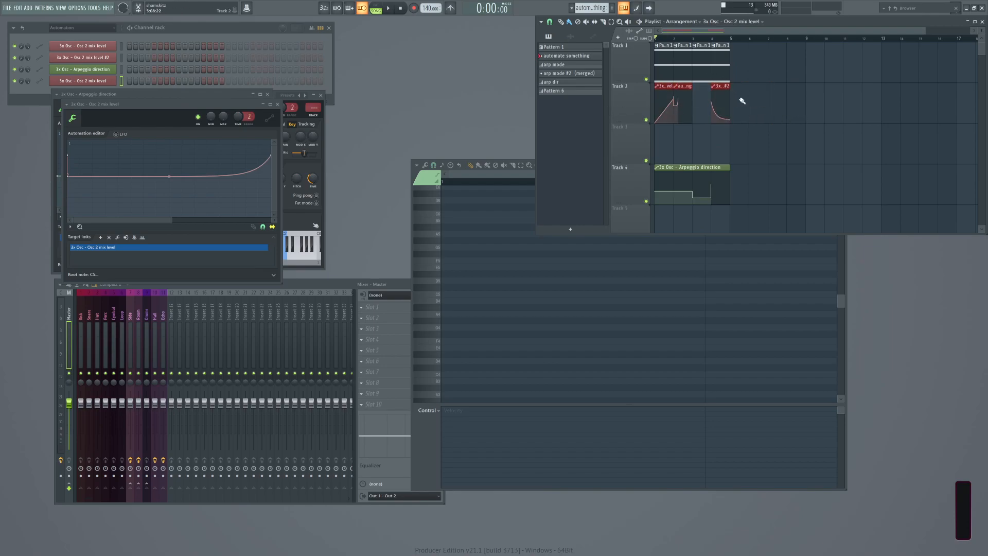
key("ctrl+g")
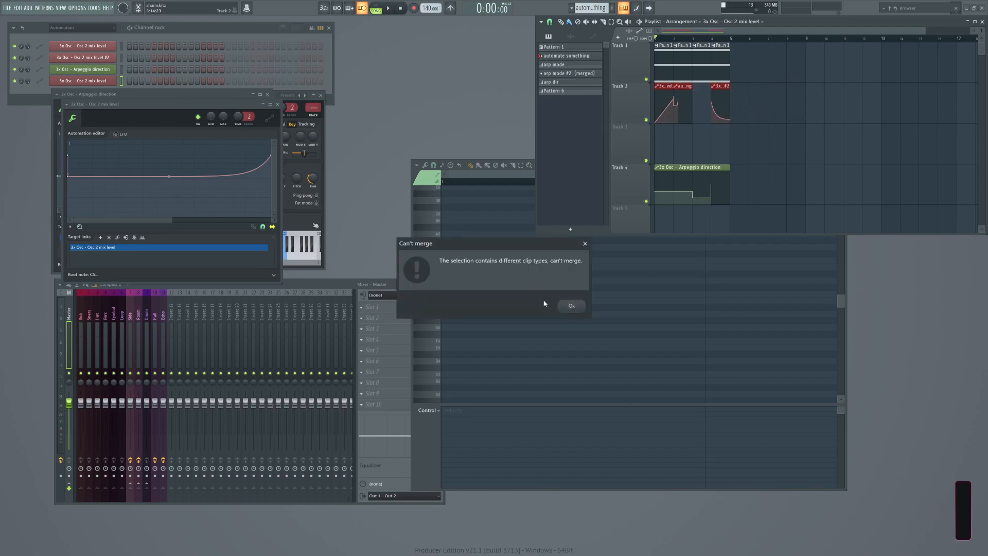
left_click(572, 305)
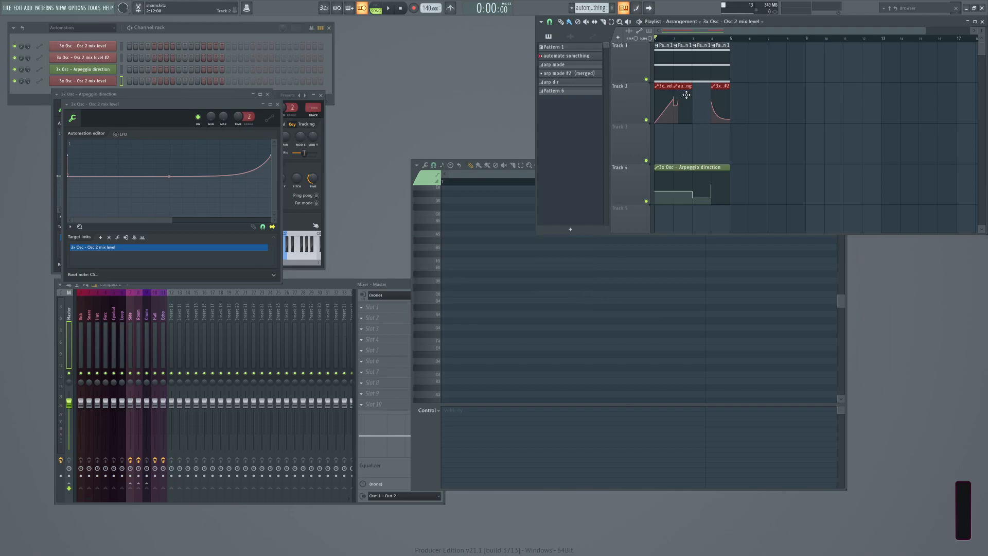
Remove the leftover pattern clip from Track 2, merge its Osc 2 mix level automation clips into one and play back the result.
left_click_drag(685, 117, 567, 120)
right_click(794, 149)
key("ctrl+g")
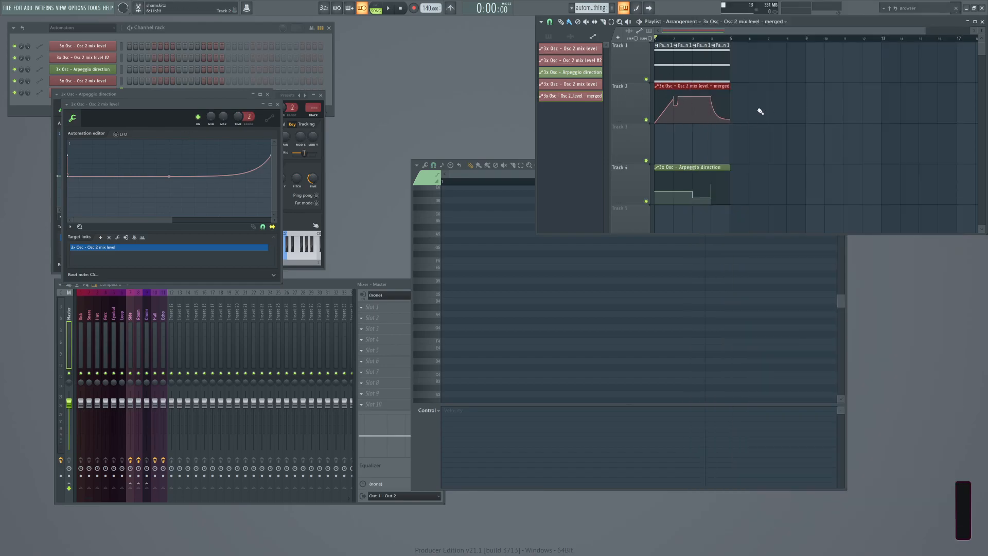
key("space")
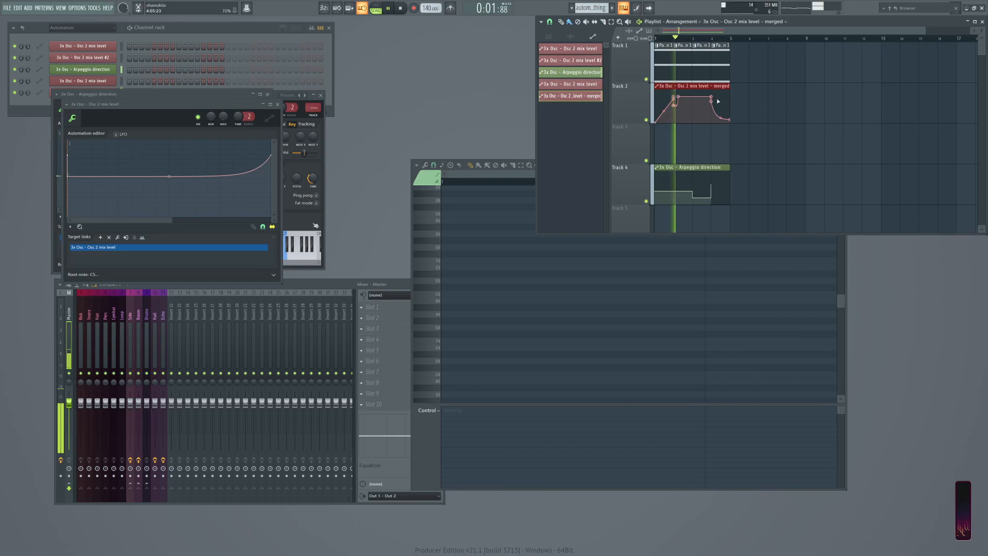
key("space")
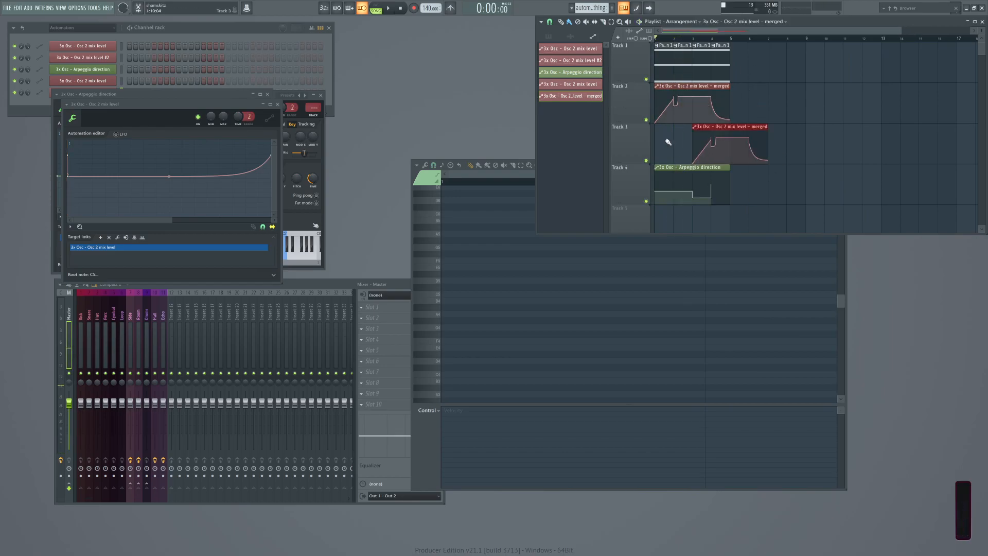
Move the arpeggio direction automation clip up to Track 3 and close the open automation and 3x Osc windows.
left_click_drag(684, 166, 690, 133)
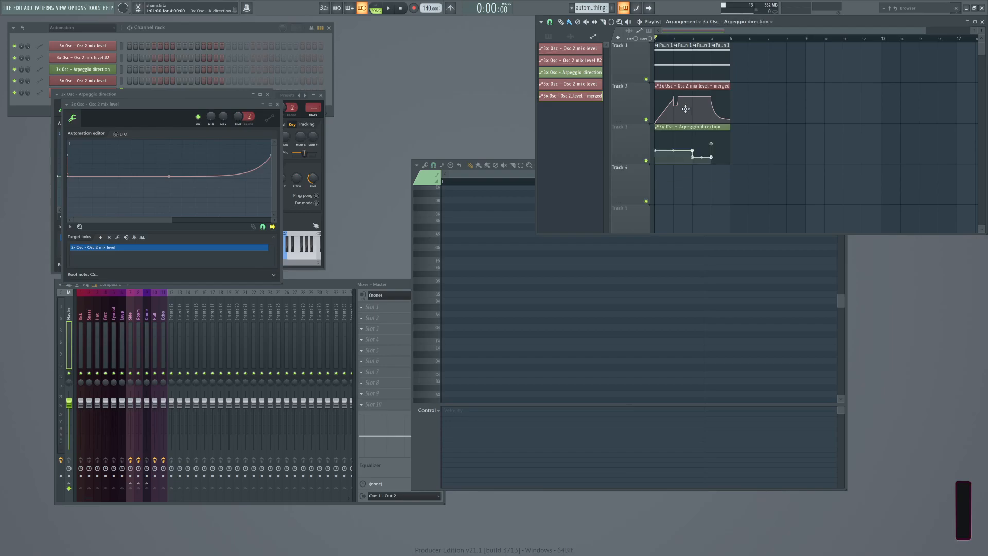
left_click(277, 103)
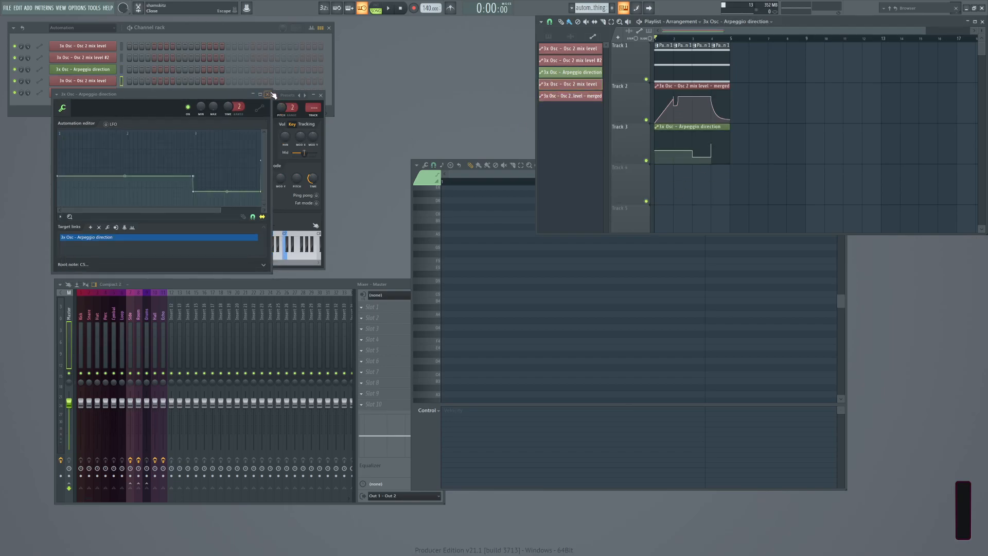
left_click(267, 94)
left_click(319, 95)
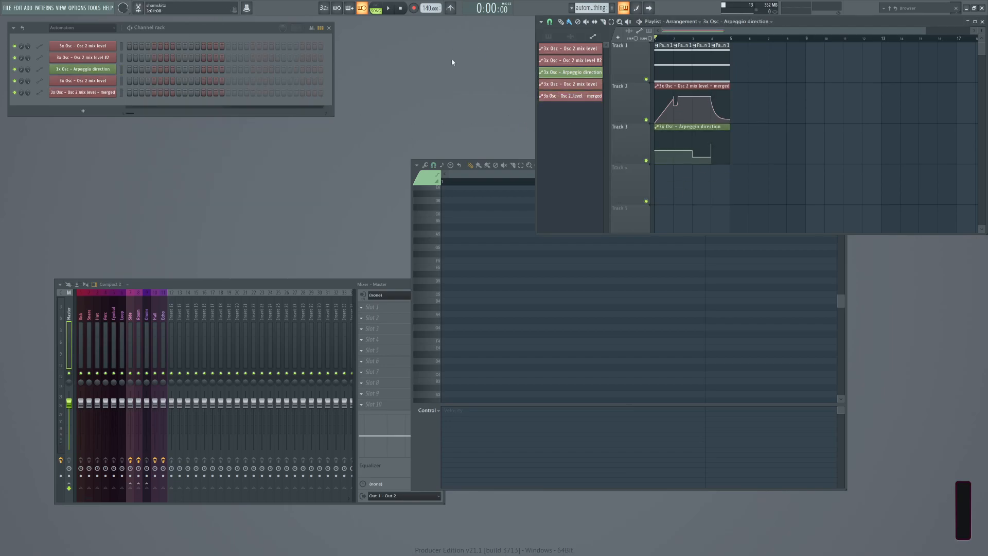
Show the Unsorted channels in the channel rack, add a Fruity Envelope Controller and move its window clear of the rack.
scroll(762, 169, "down", 1)
scroll(767, 172, "up", 1)
left_click(71, 53)
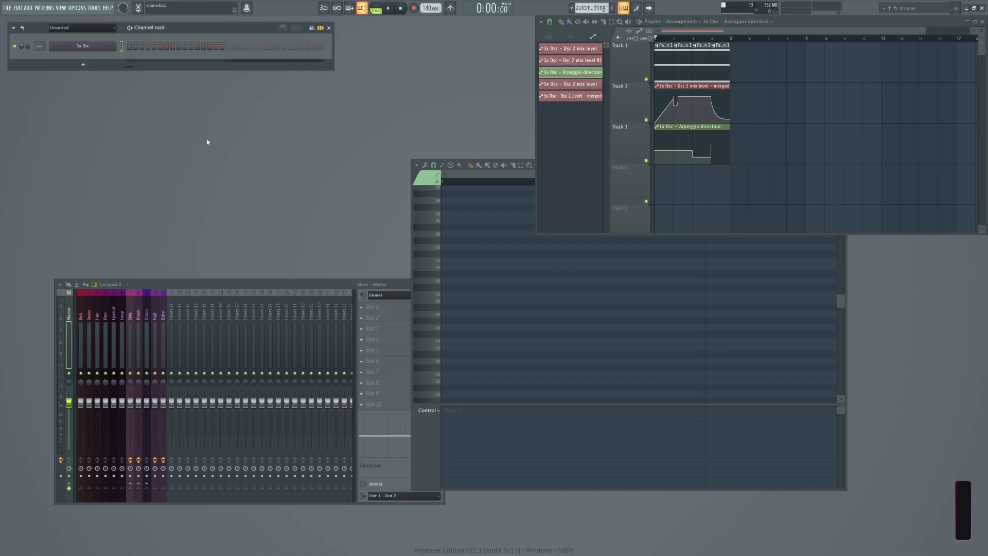
left_click(82, 64)
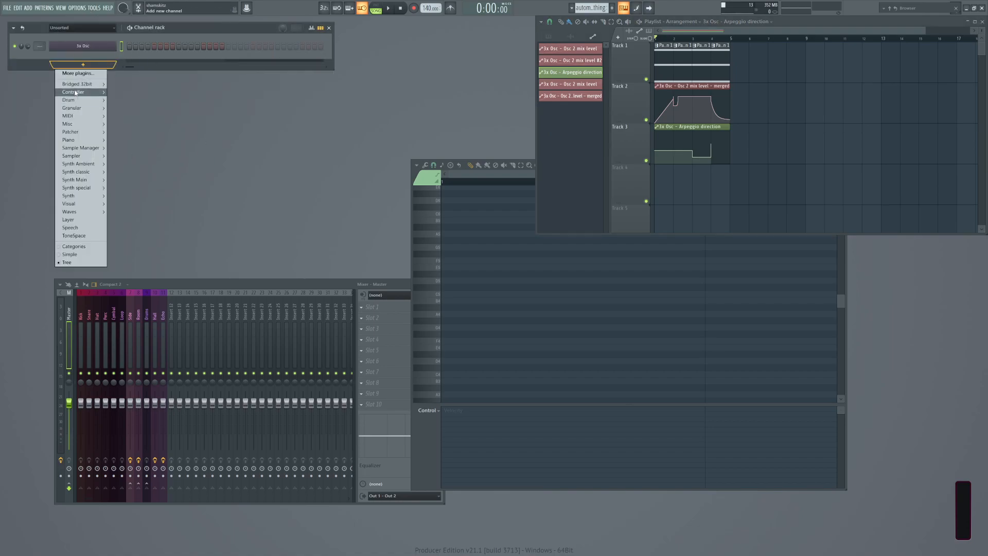
mouse_move(75, 92)
left_click(138, 105)
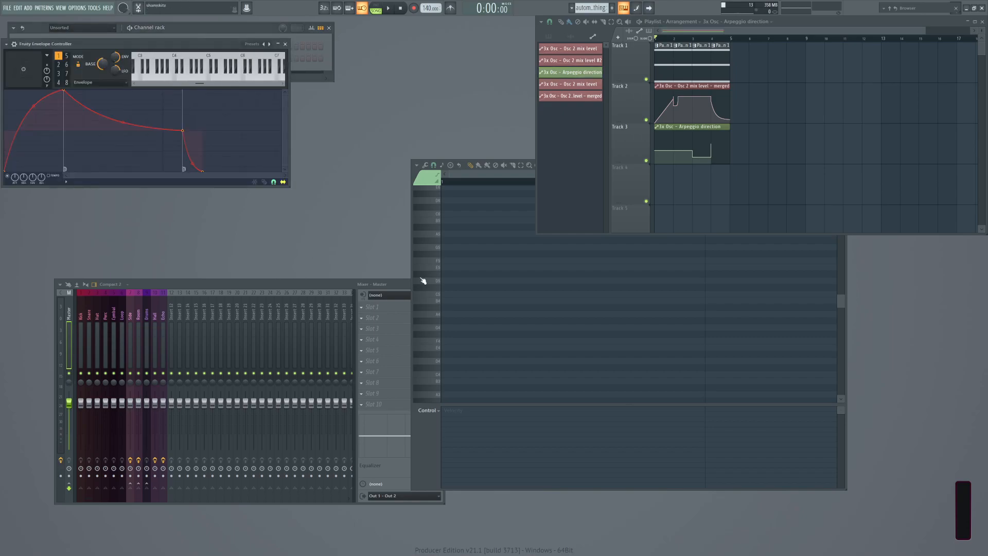
left_click_drag(159, 44, 227, 111)
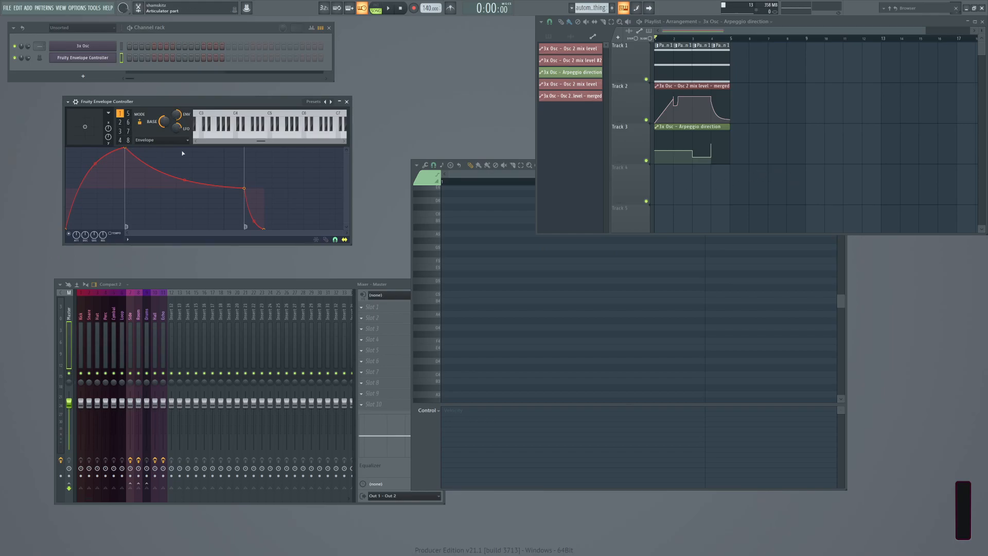
Keep the Fruity Envelope Controller articulator on Envelope and load the Short burst preset.
left_click(149, 141)
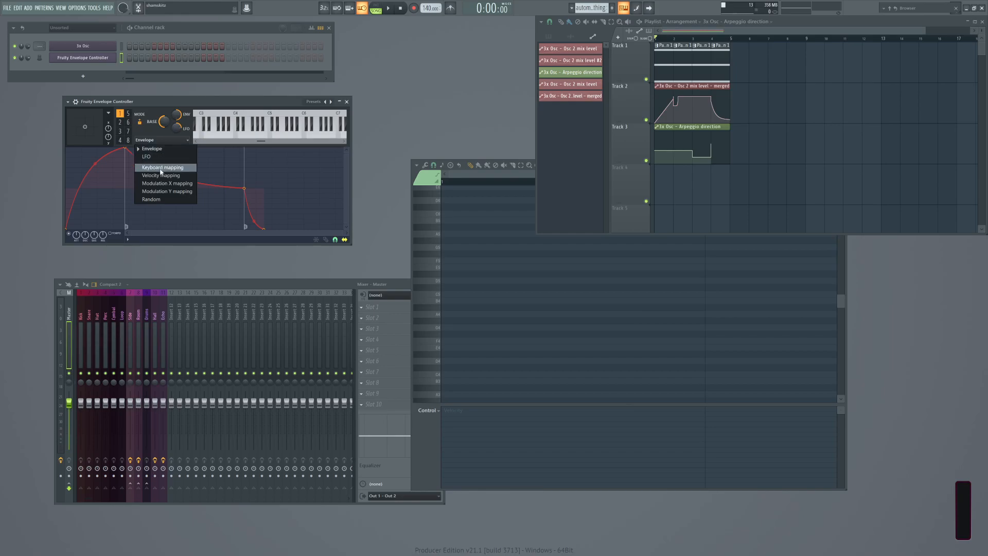
left_click(146, 150)
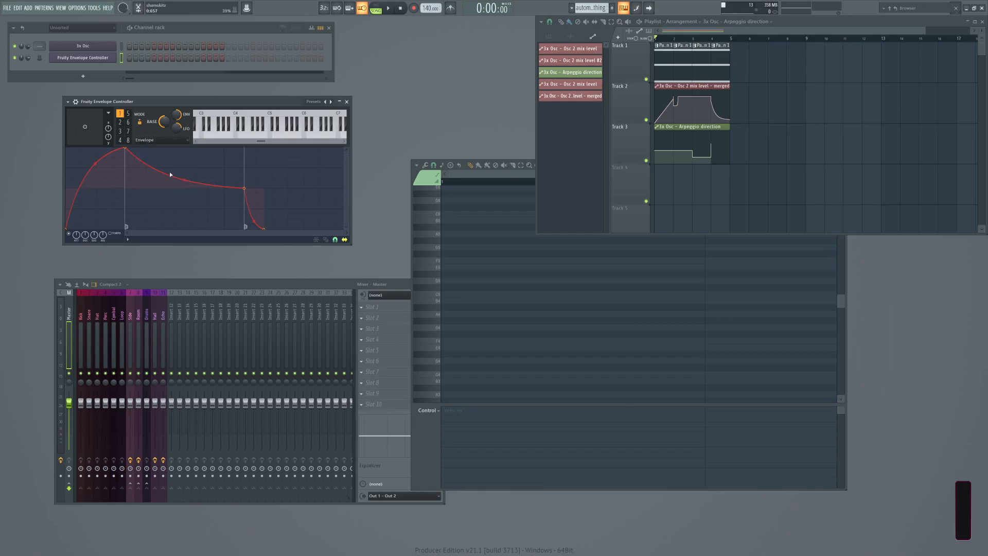
left_click(128, 241)
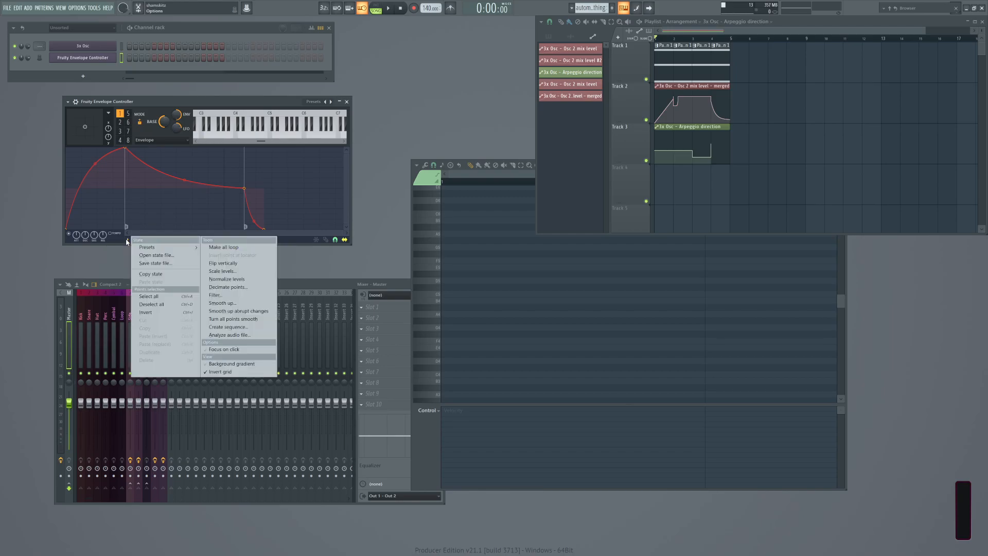
mouse_move(158, 250)
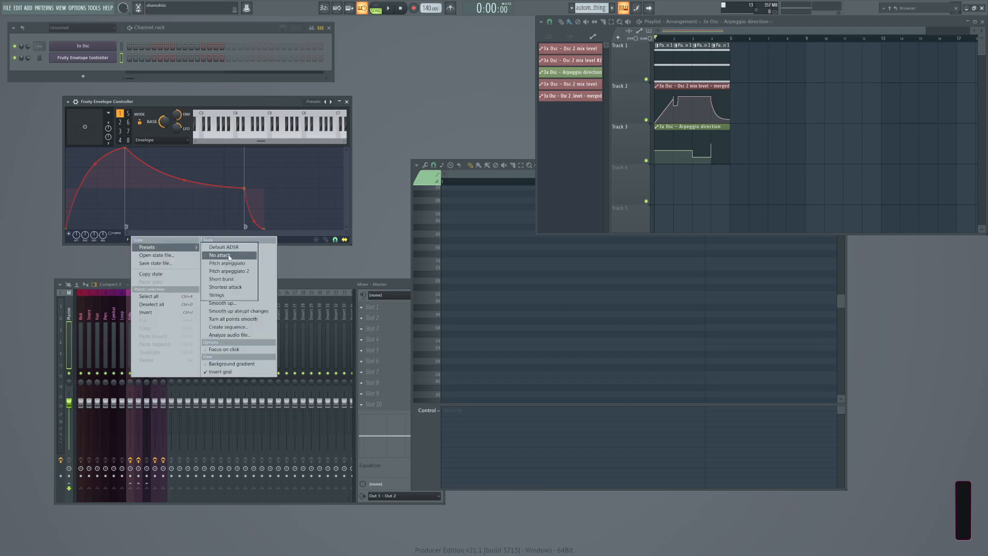
left_click(221, 282)
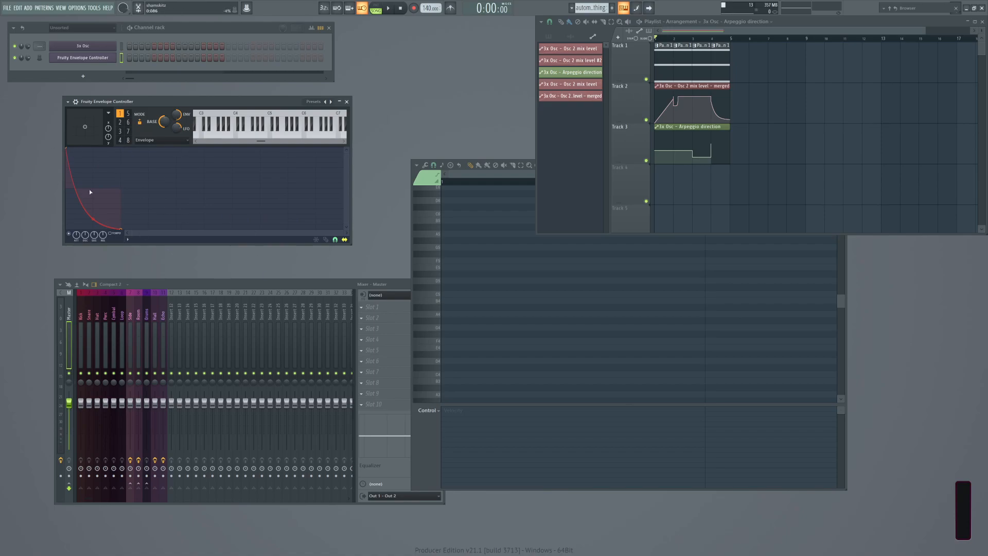
Add triggers on steps 1, 5 and 9 of the Fruity Envelope Controller channel.
left_click(129, 57)
left_click(160, 58)
left_click(191, 58)
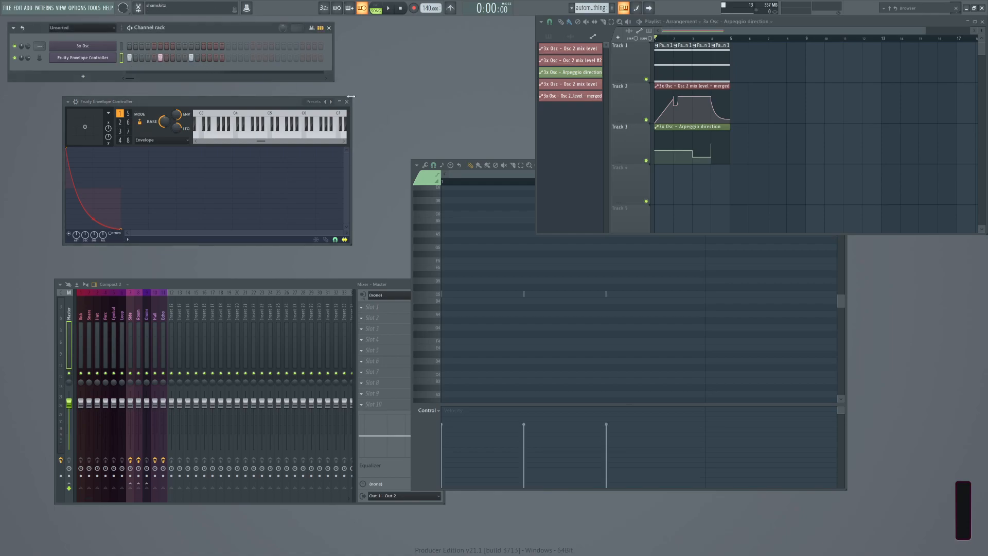
Look through the 3x Osc oscillator, envelope and function settings, and close the instrument window.
left_click(85, 47)
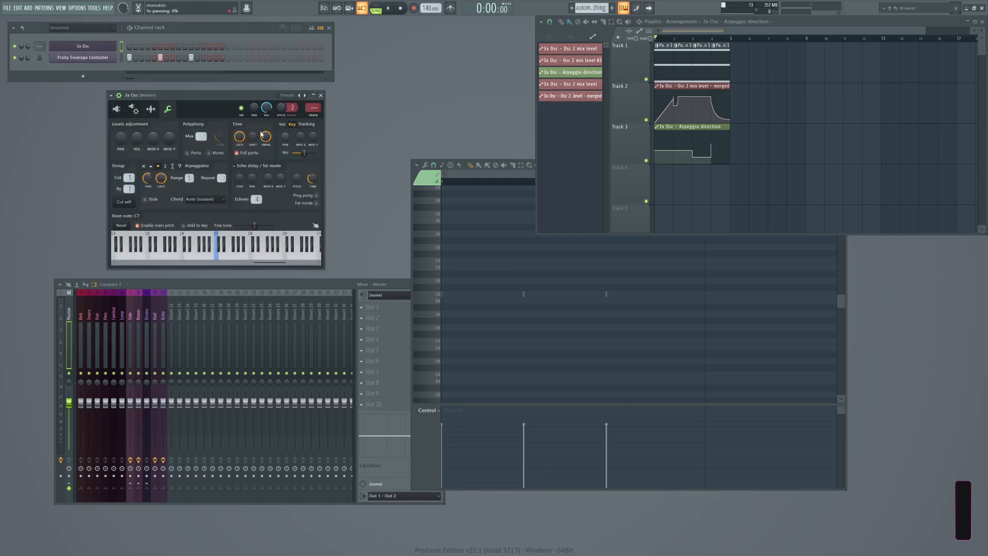
left_click(117, 110)
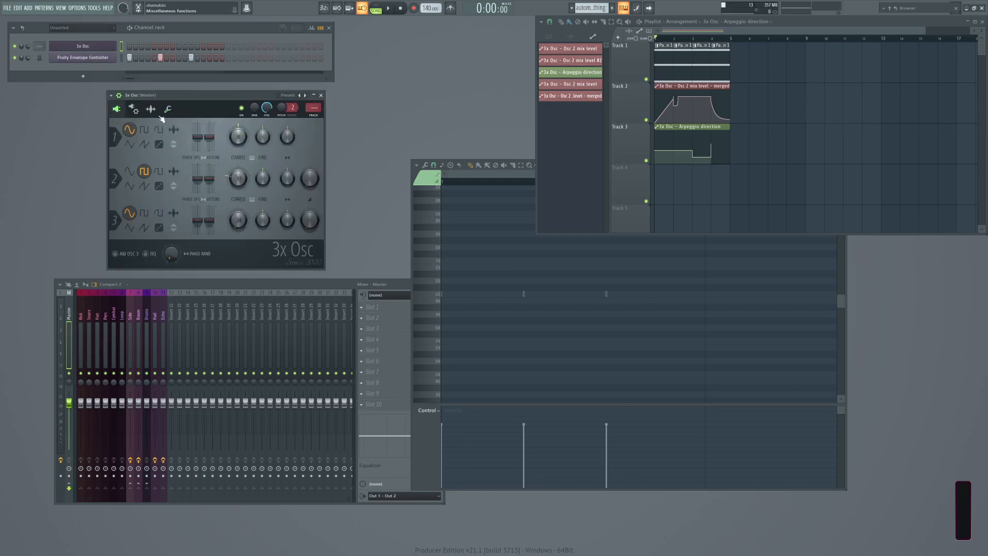
left_click(134, 109)
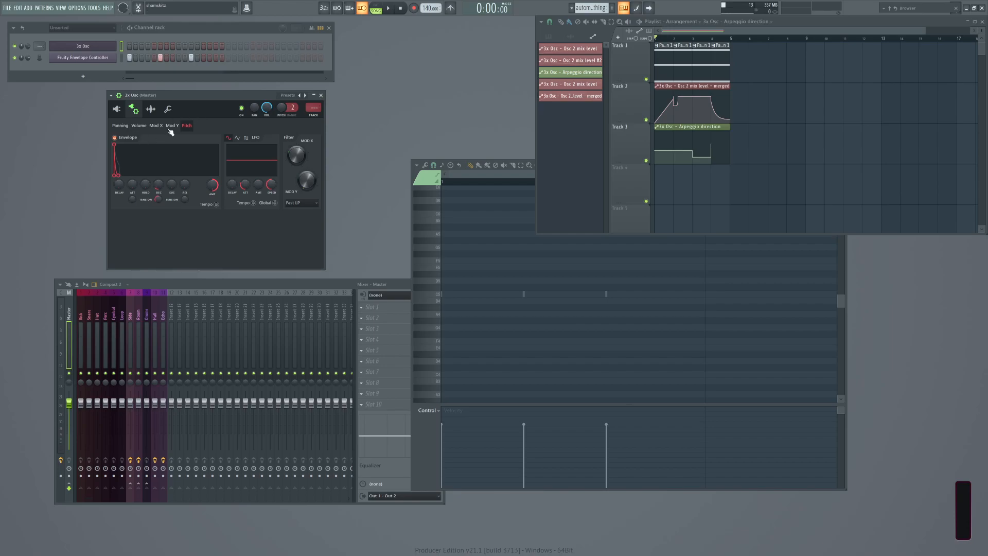
left_click(151, 110)
left_click(116, 109)
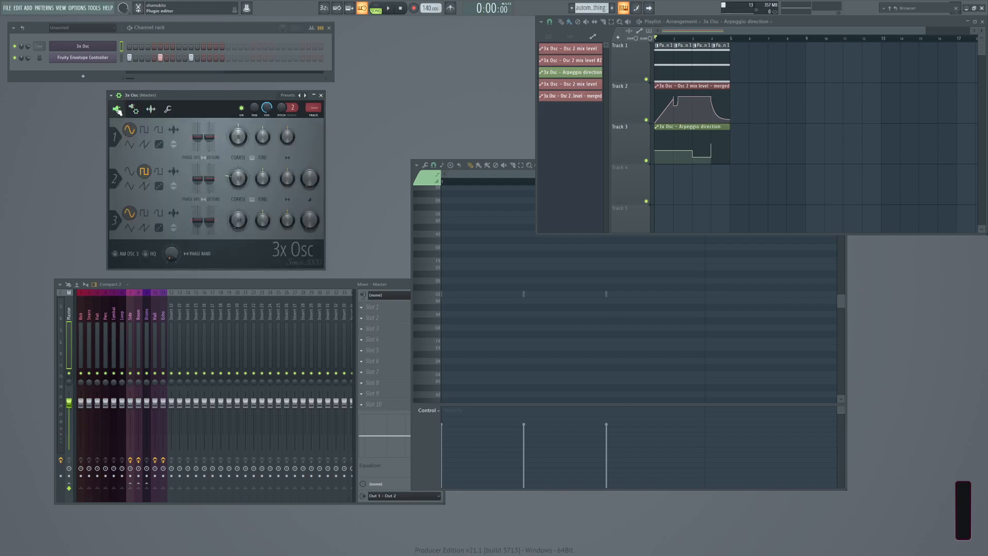
left_click(322, 96)
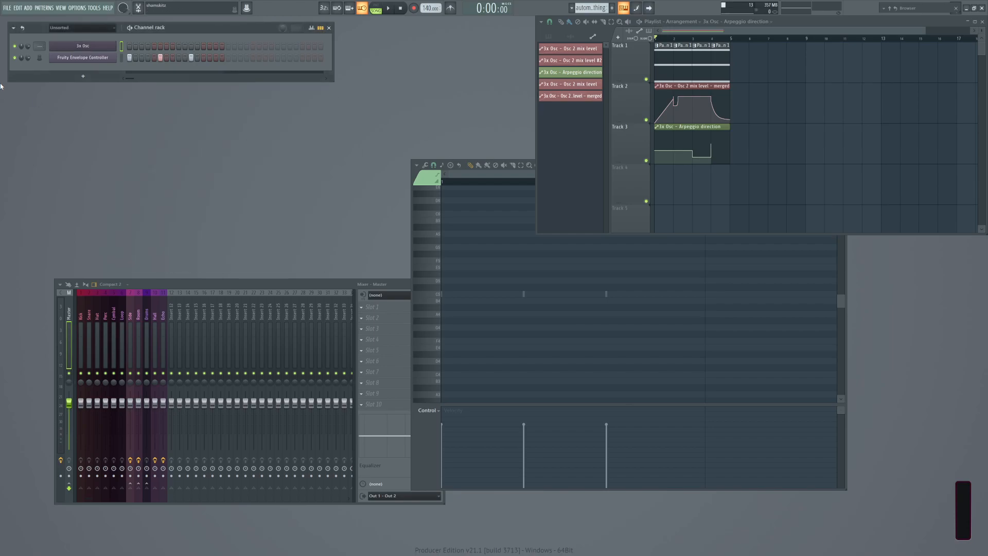
Route the 3x Osc channel to mixer insert 12 and load Fruity Balance in effect slot 4.
left_click(171, 311)
key("ctrl+l")
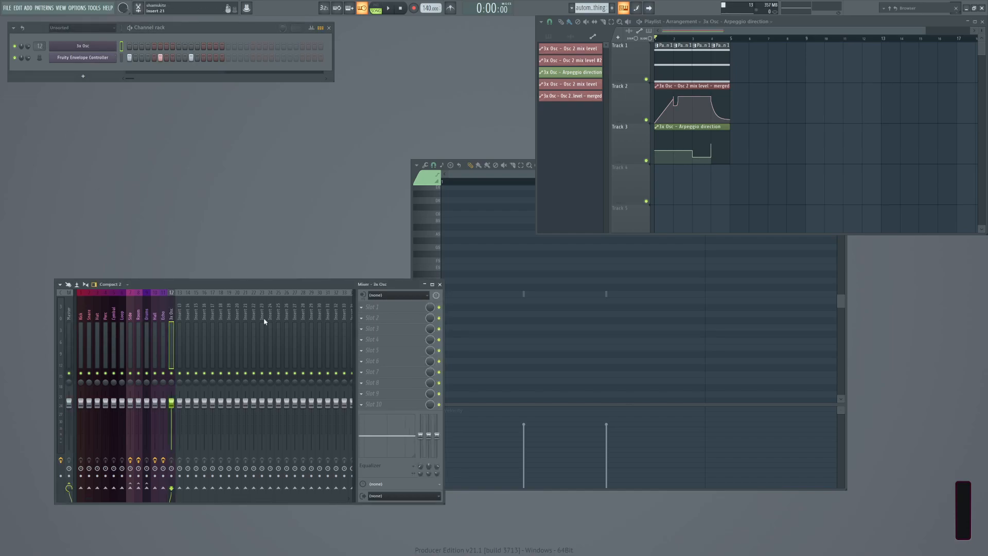
left_click(387, 340)
mouse_move(495, 502)
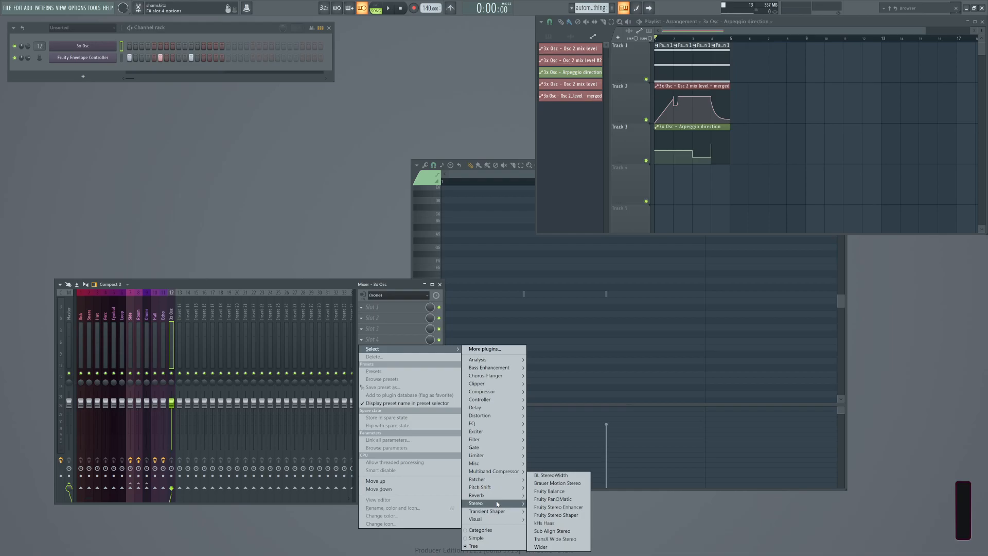
left_click(549, 490)
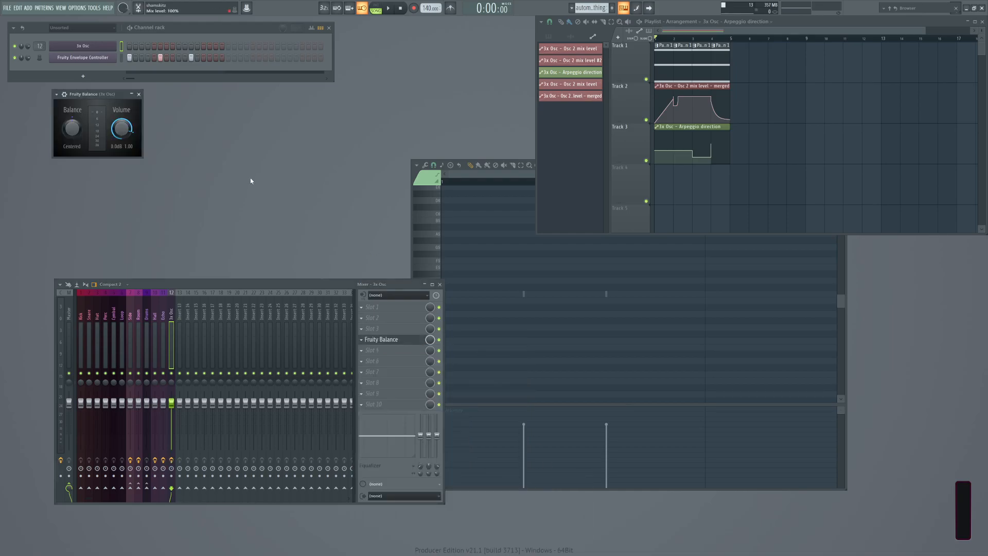
Link the Fruity Balance Volume knob to the Fruity Envelope Controller as its internal controller.
right_click(118, 135)
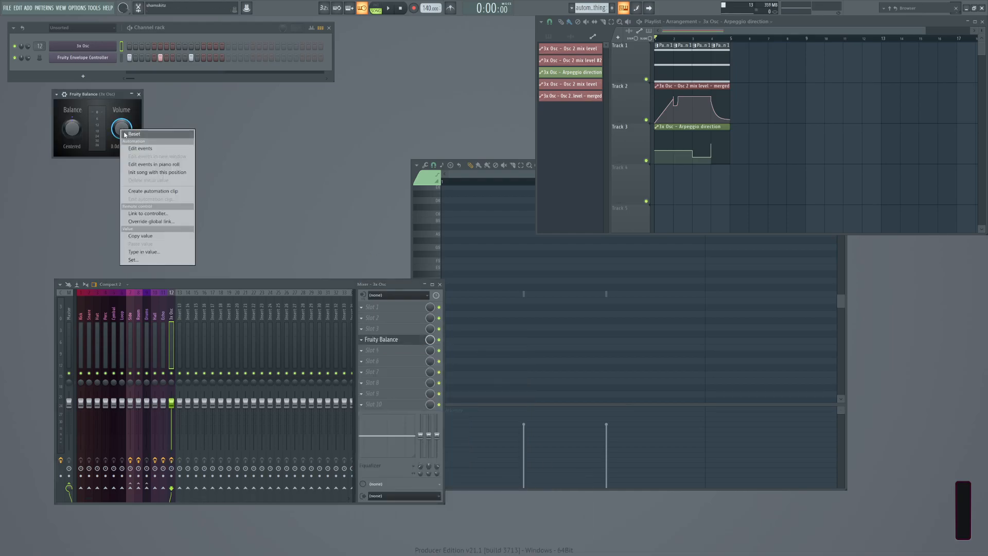
left_click(145, 213)
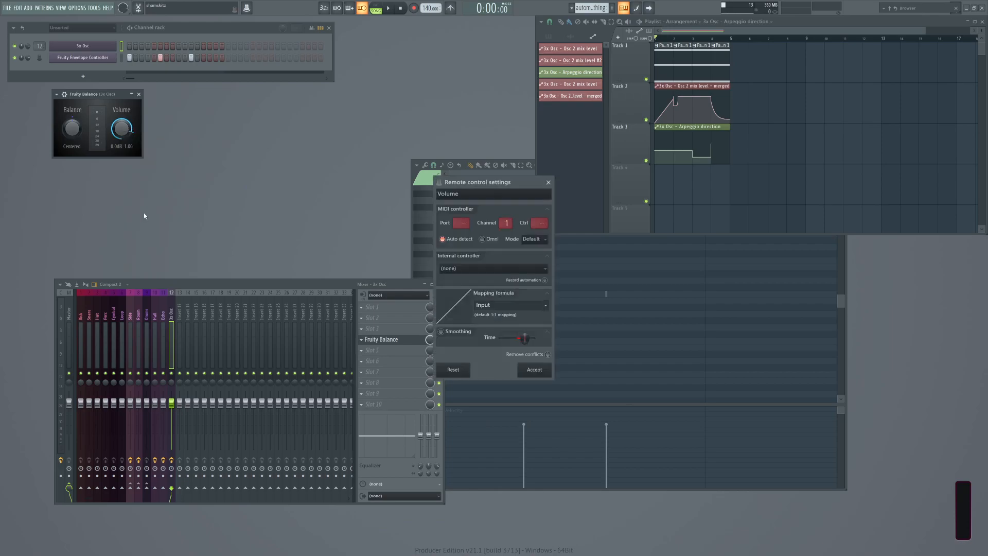
left_click(483, 268)
left_click(533, 370)
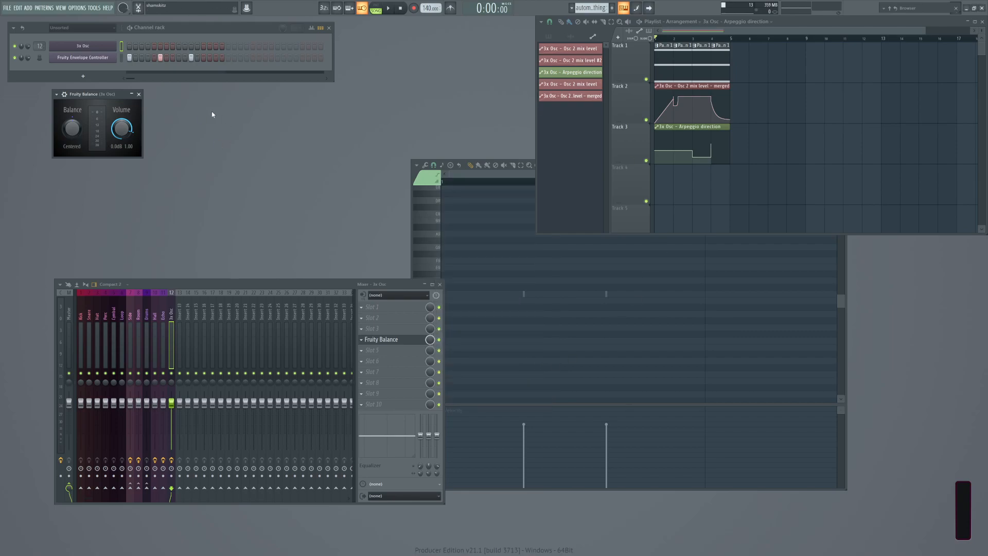
Move the Fruity Balance window clear of the channel rack and play the song briefly to check the volume.
left_click_drag(101, 101, 217, 131)
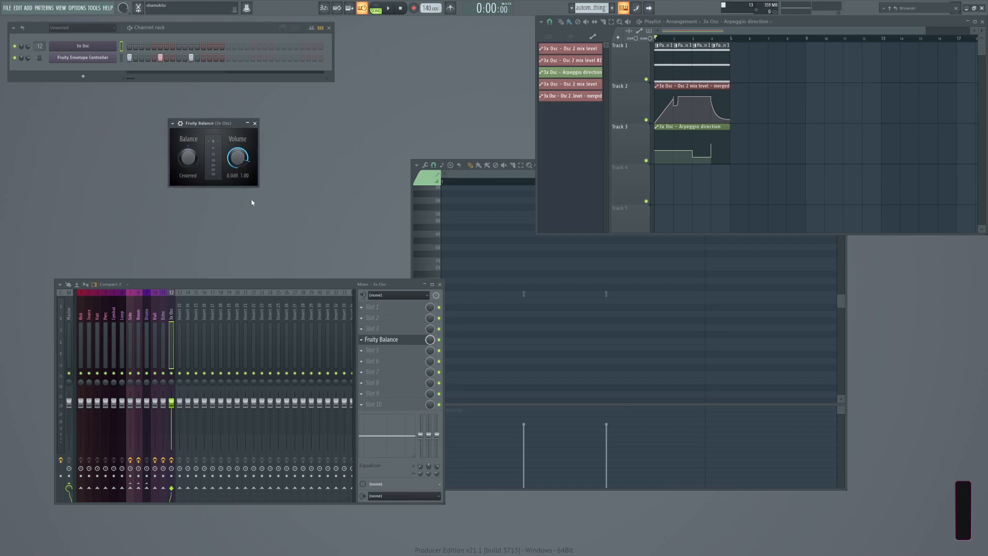
key("space")
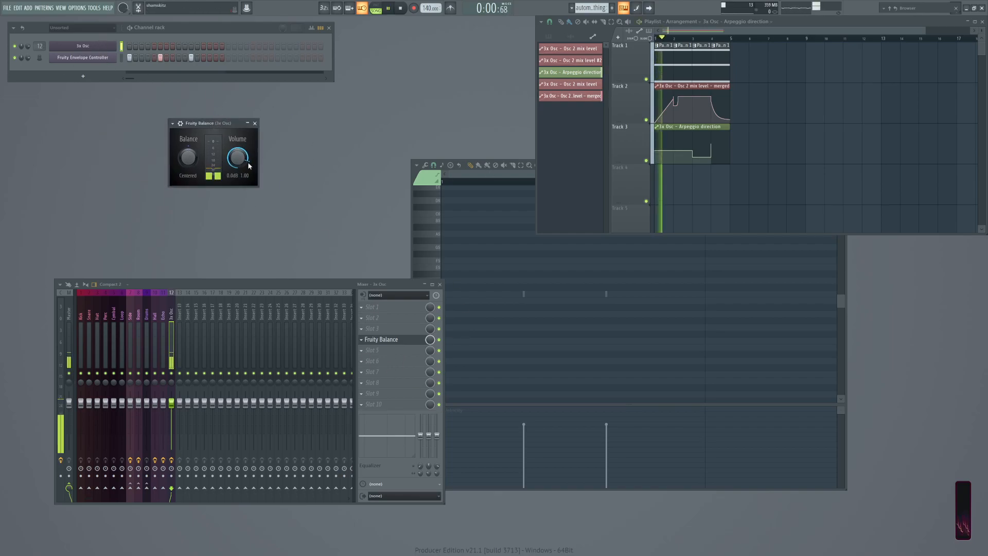
key("space")
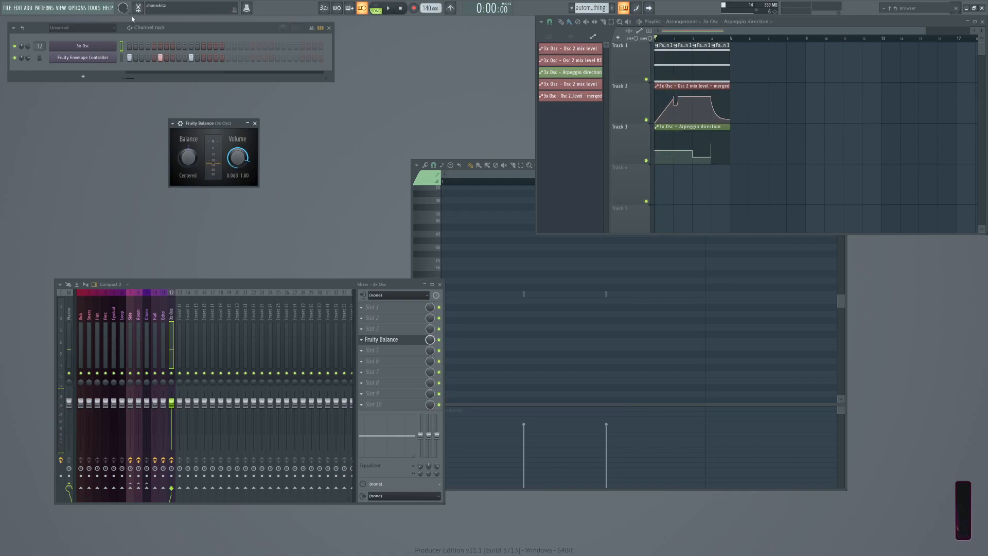
Delete every pattern except Pattern 1 from the playlist's pattern list, undoing the stray clip placed on Track 4.
left_click(658, 187)
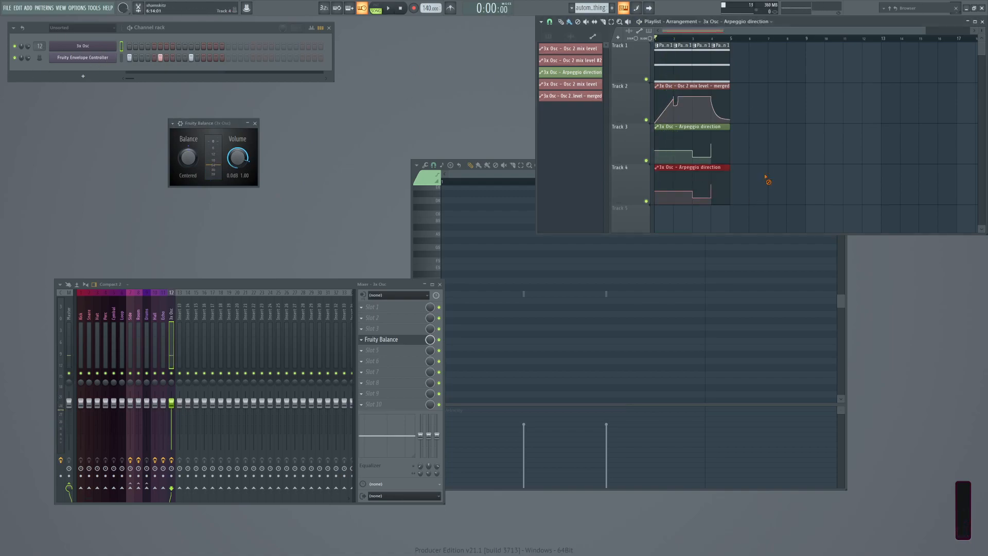
key("ctrl+z")
left_click(549, 36)
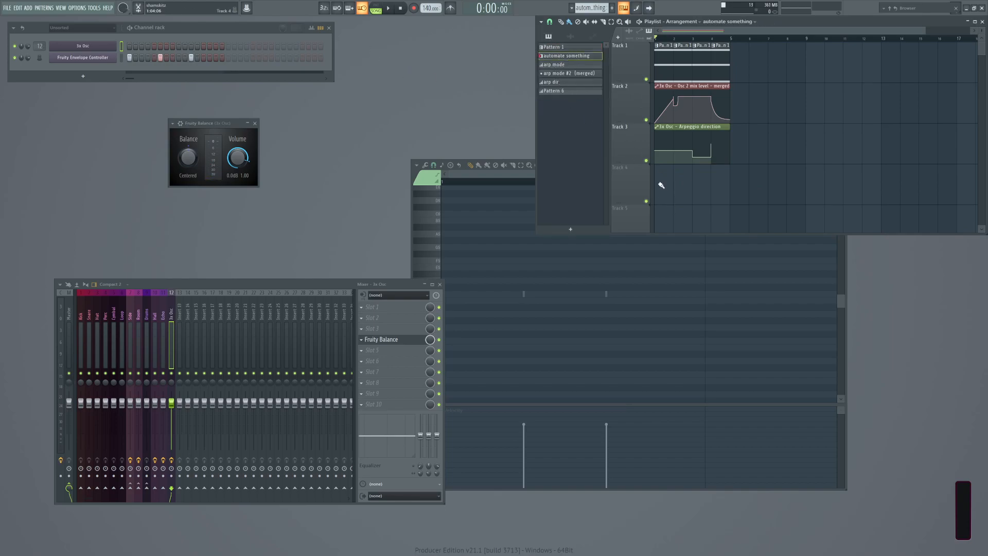
right_click(565, 57)
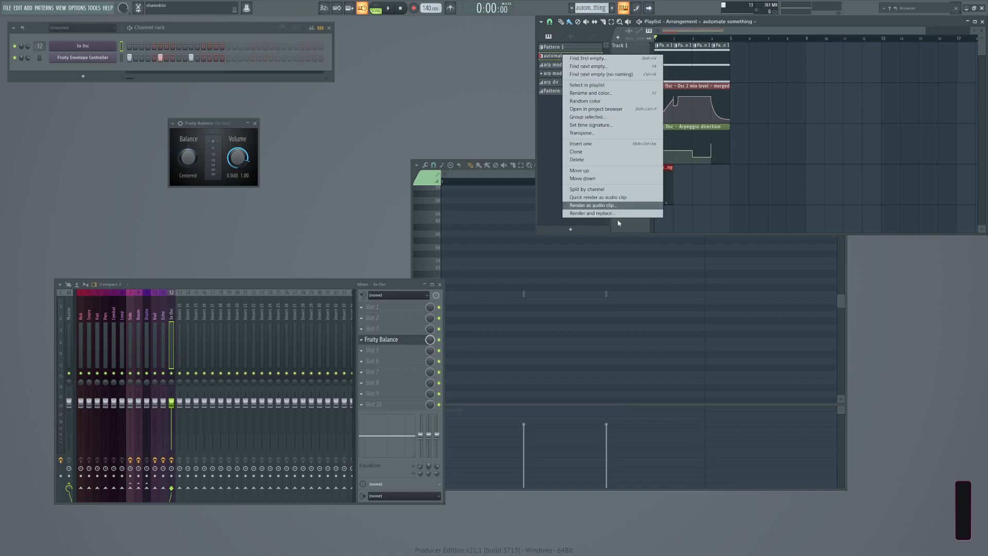
left_click(582, 157)
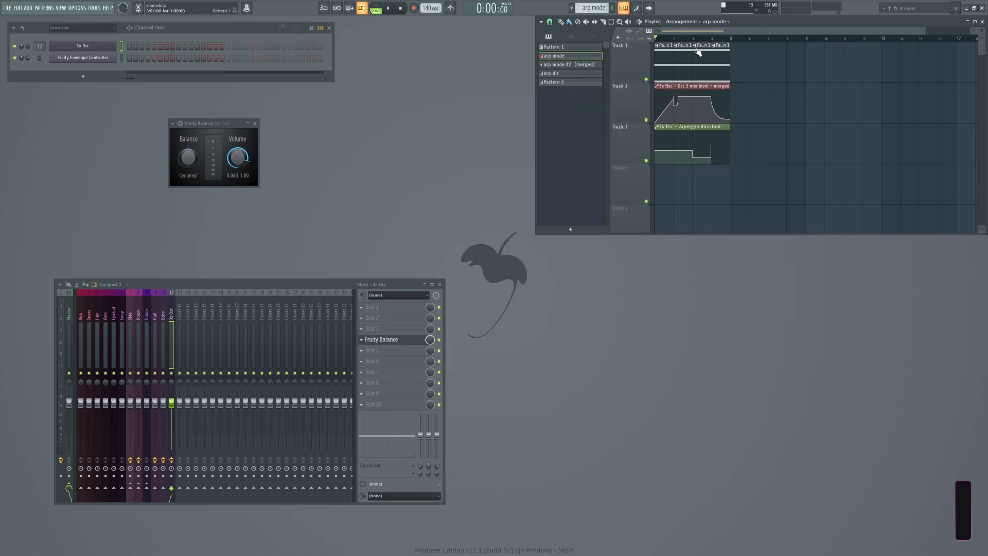
right_click(564, 63)
left_click(633, 159)
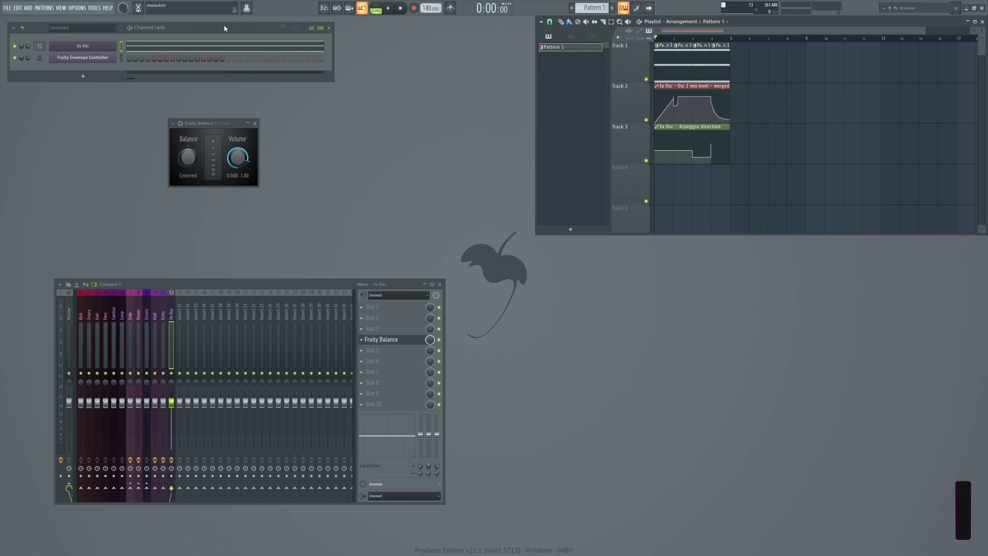
Create Pattern 2 with Fruity Envelope Controller triggers on steps 1, 7 and 13, and repeat it across bars 1 to 4 of Track 4.
key("F4")
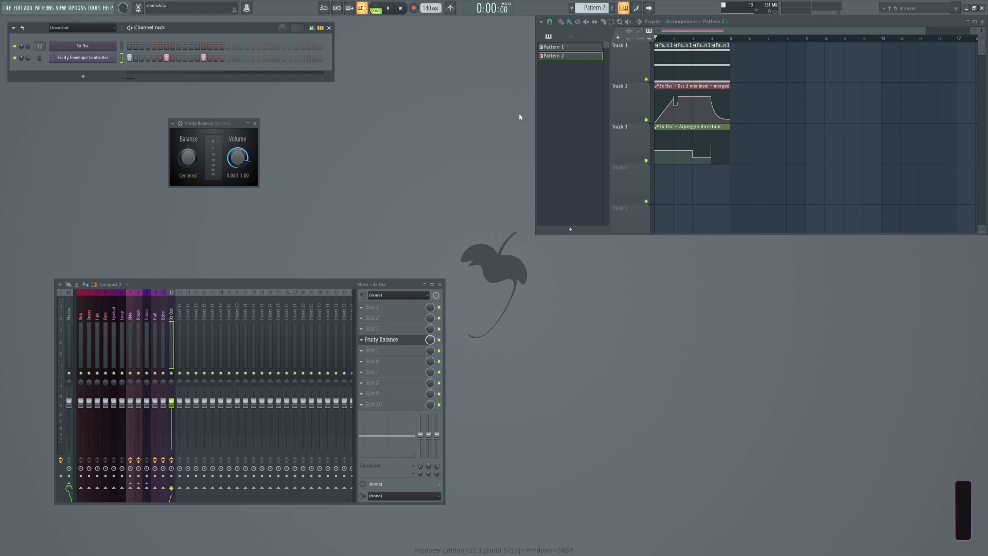
left_click_drag(662, 184, 712, 180)
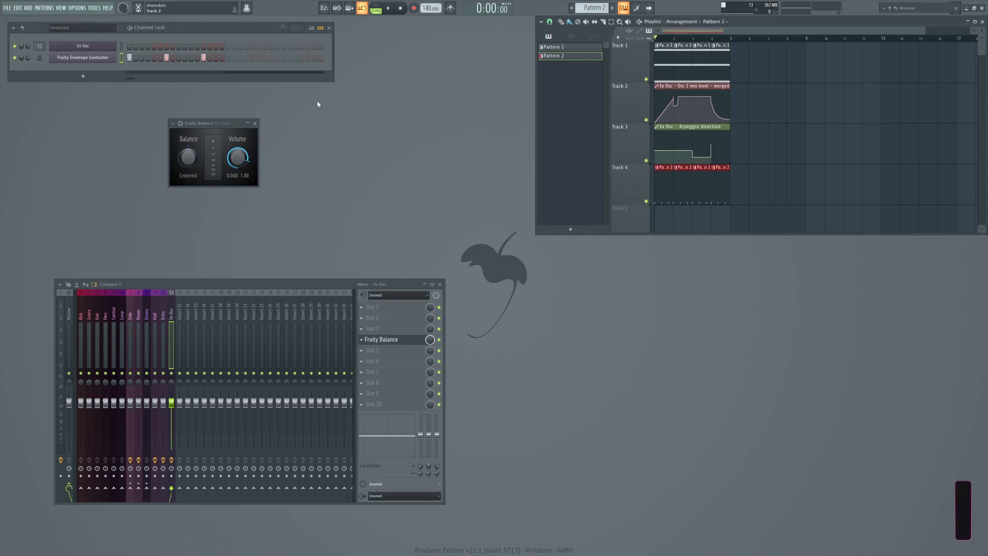
During playback, try a raised Base level and a lowered Env amount in the Fruity Envelope Controller, and restore both.
key("space")
left_click_drag(237, 157, 237, 162)
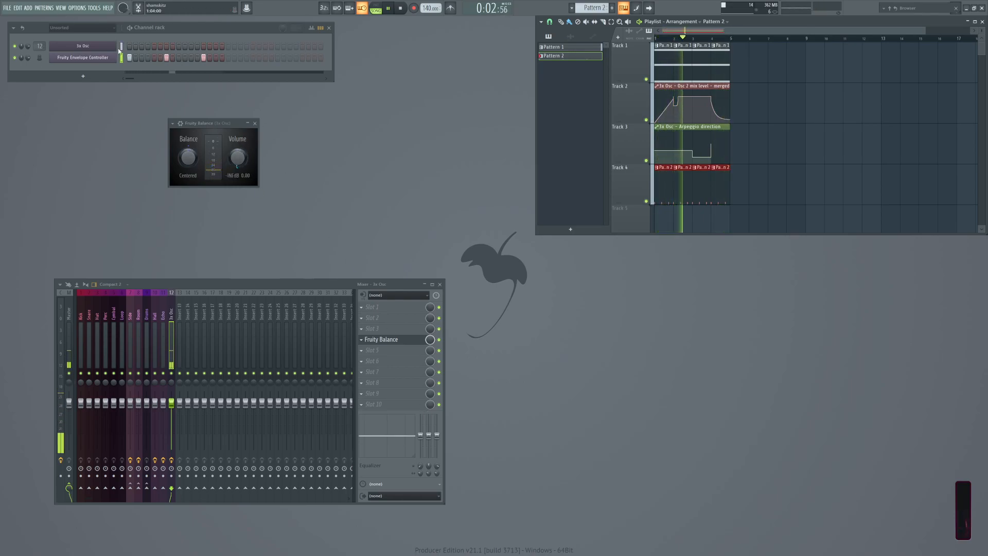
left_click(95, 61)
left_click_drag(243, 103, 492, 160)
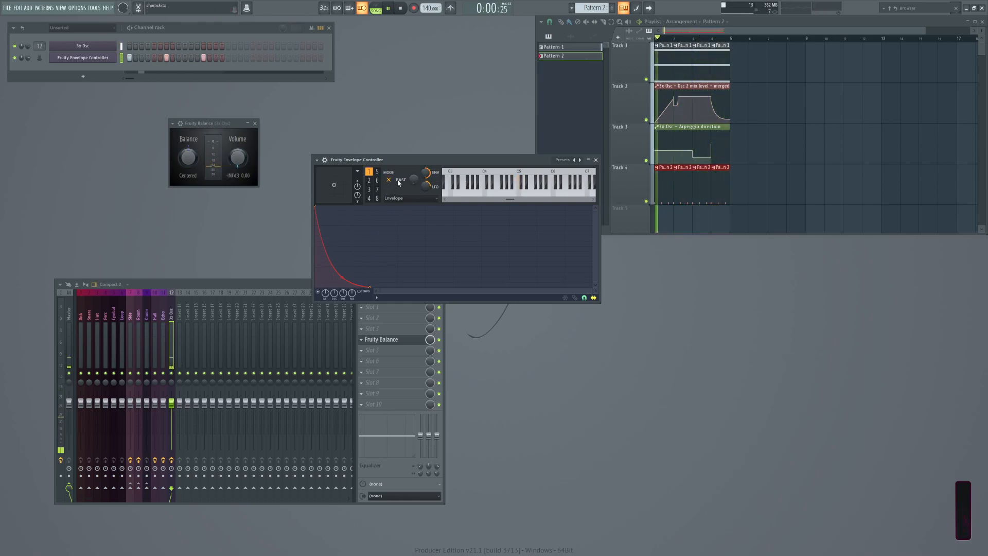
left_click_drag(412, 181, 412, 139)
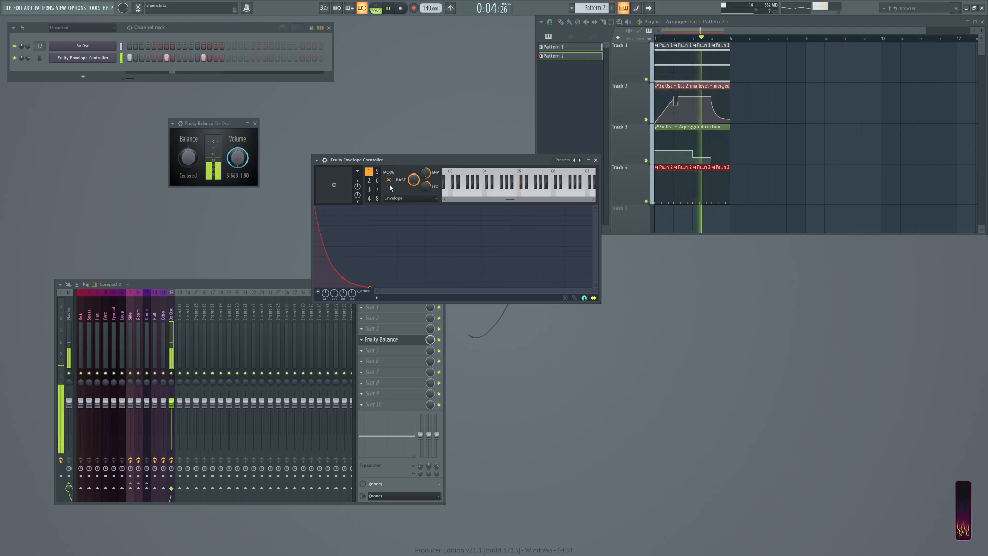
left_click_drag(425, 174, 426, 231)
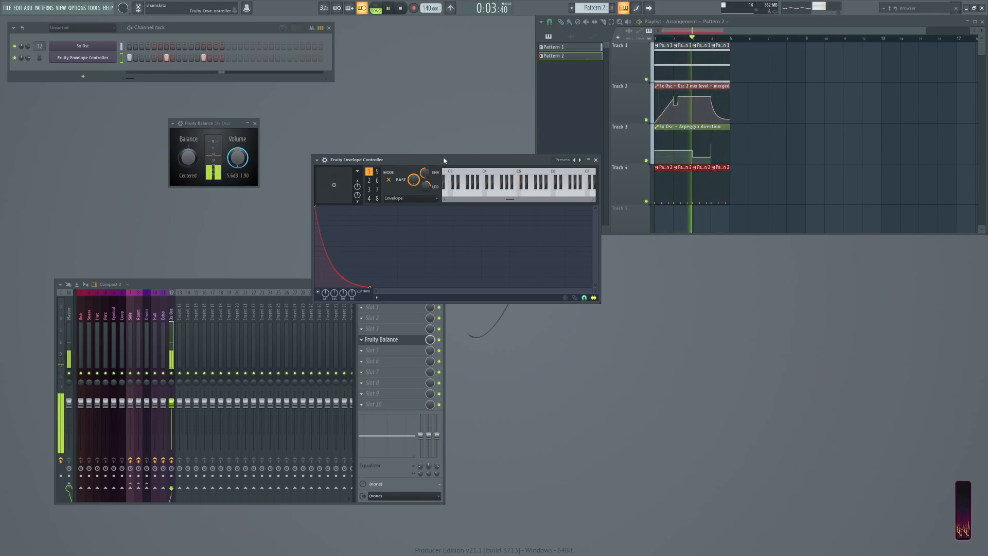
left_click_drag(425, 172, 428, 178)
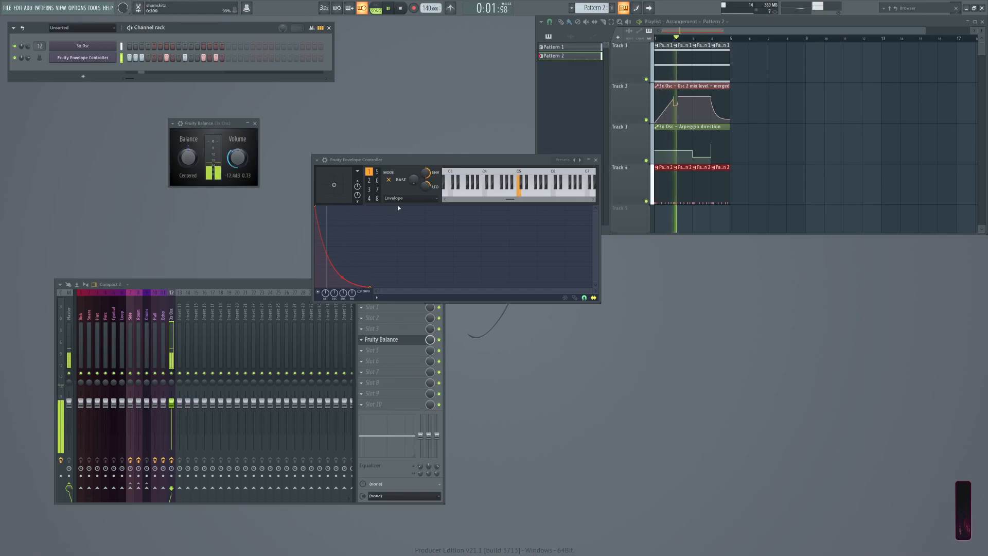
Load Fruity Compressor in effect slot 5 of the 3x Osc insert with the Drums preset, and close its window.
left_click(372, 351)
mouse_move(483, 392)
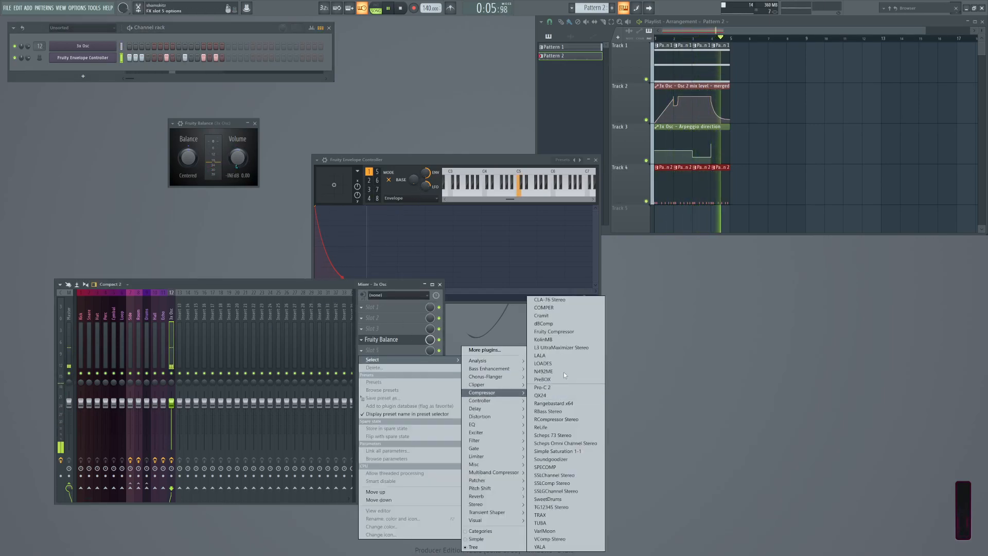
left_click(554, 332)
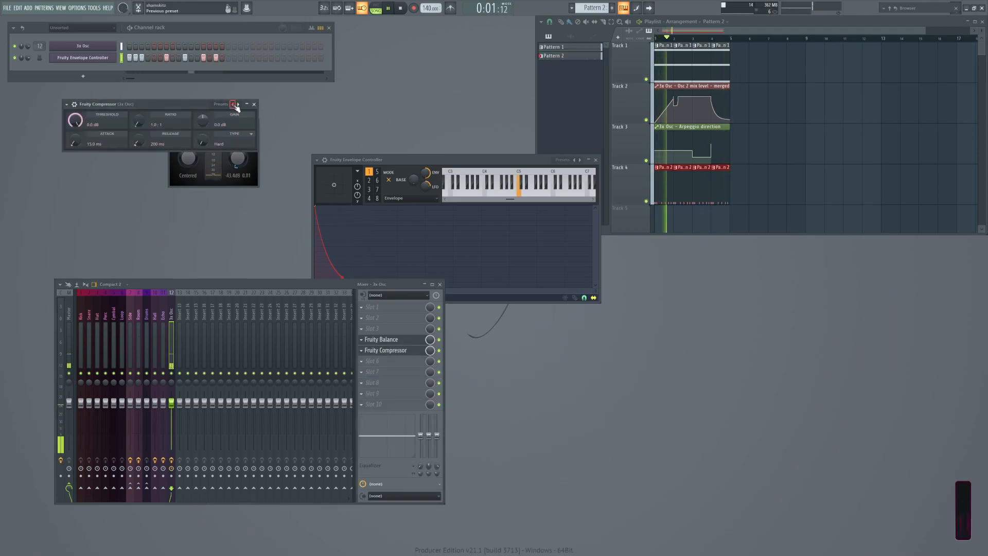
left_click(238, 104)
left_click(252, 256)
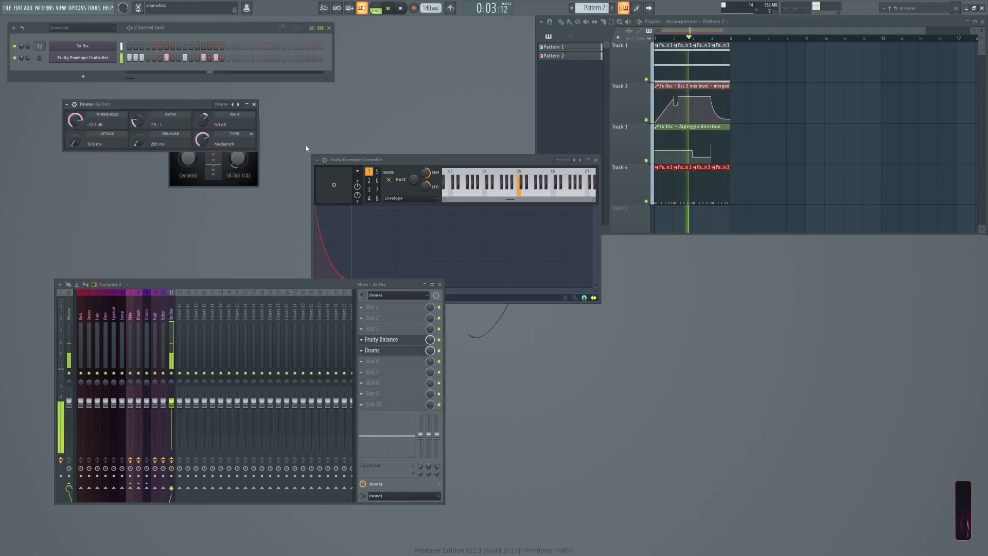
left_click(254, 104)
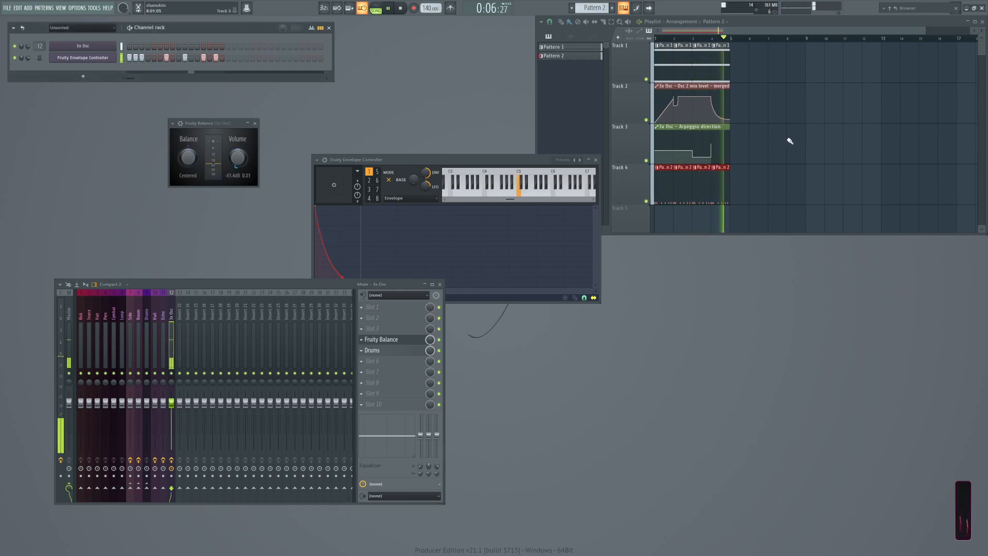
Stop playback and add a Fruity Keyboard Controller channel, placing its window below Fruity Balance.
scroll(791, 139, "down", 3)
scroll(791, 139, "up", 2)
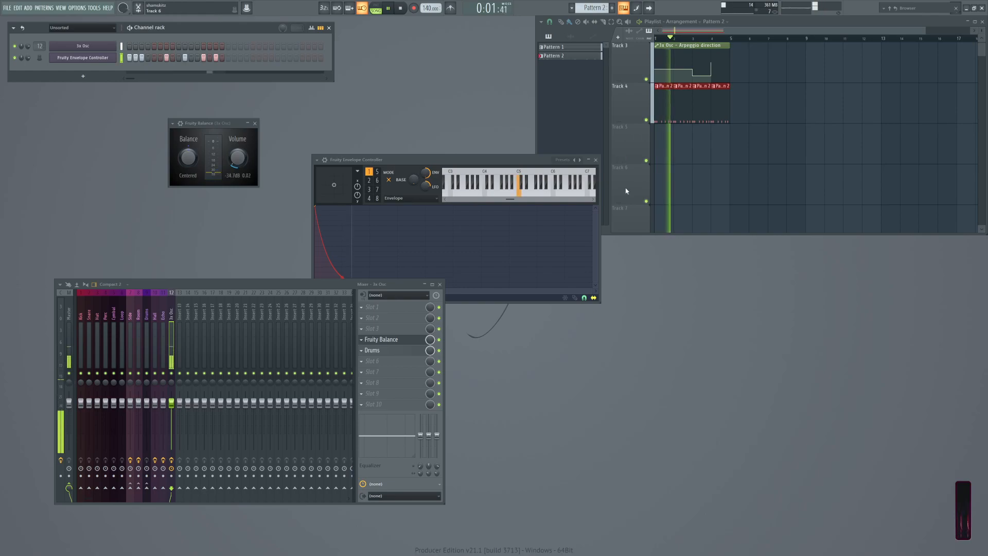
left_click_drag(404, 159, 389, 107)
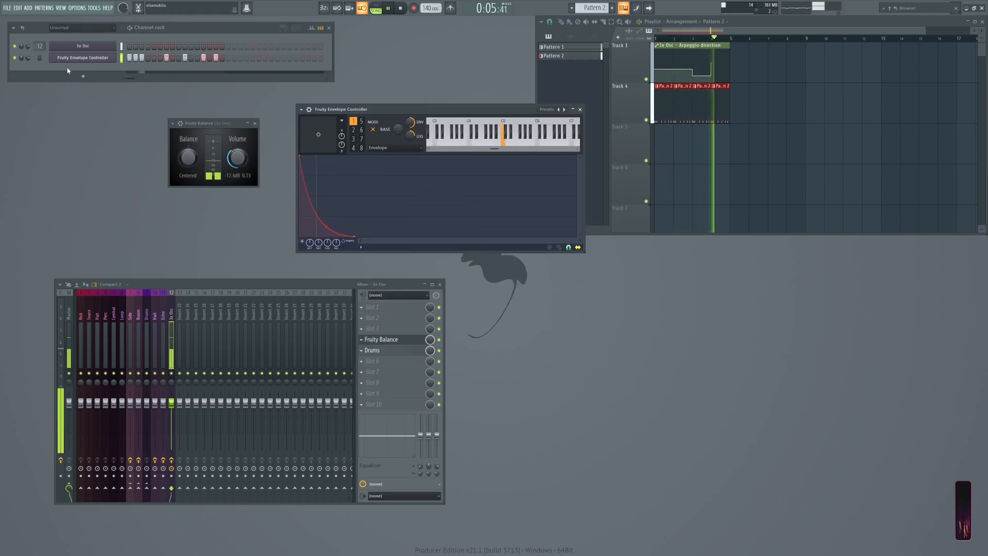
key("space")
left_click(84, 77)
mouse_move(70, 104)
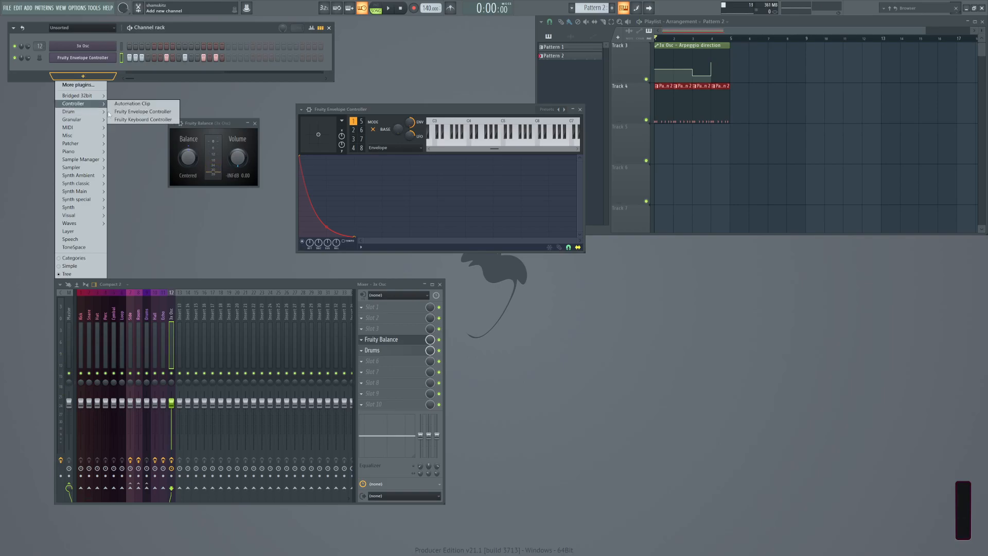
left_click(137, 119)
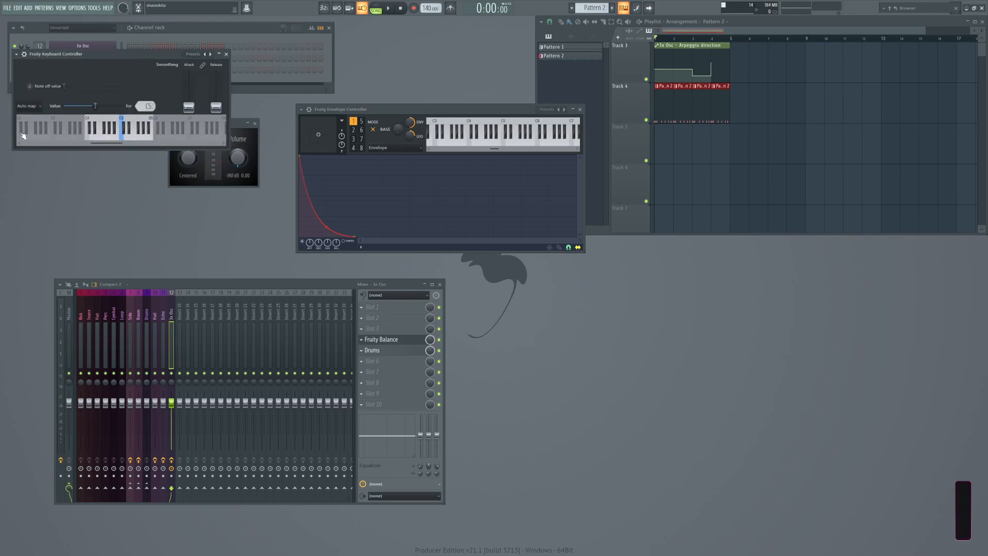
left_click_drag(131, 61, 267, 206)
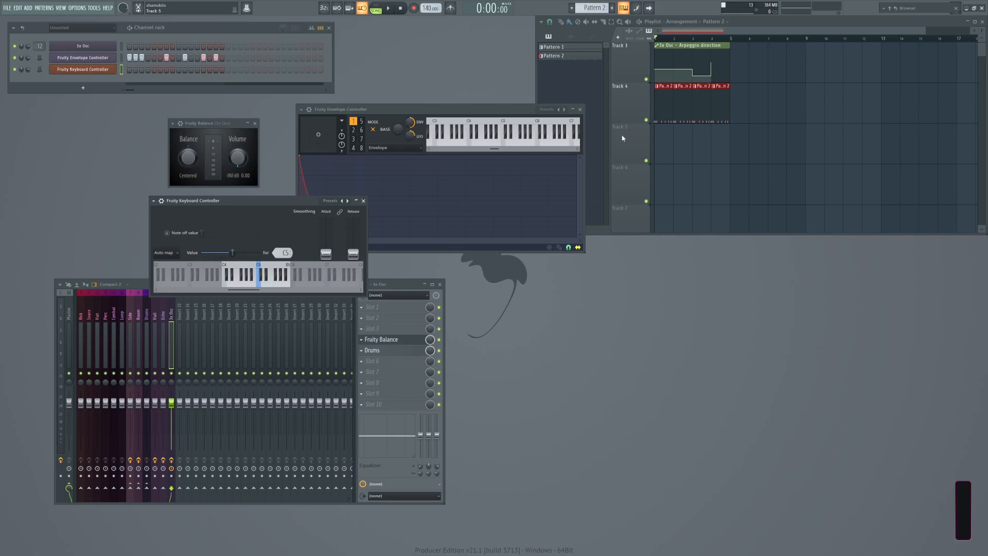
Close the Fruity Envelope Controller and Fruity Balance windows and move the Fruity Keyboard Controller window above the mixer.
left_click(580, 109)
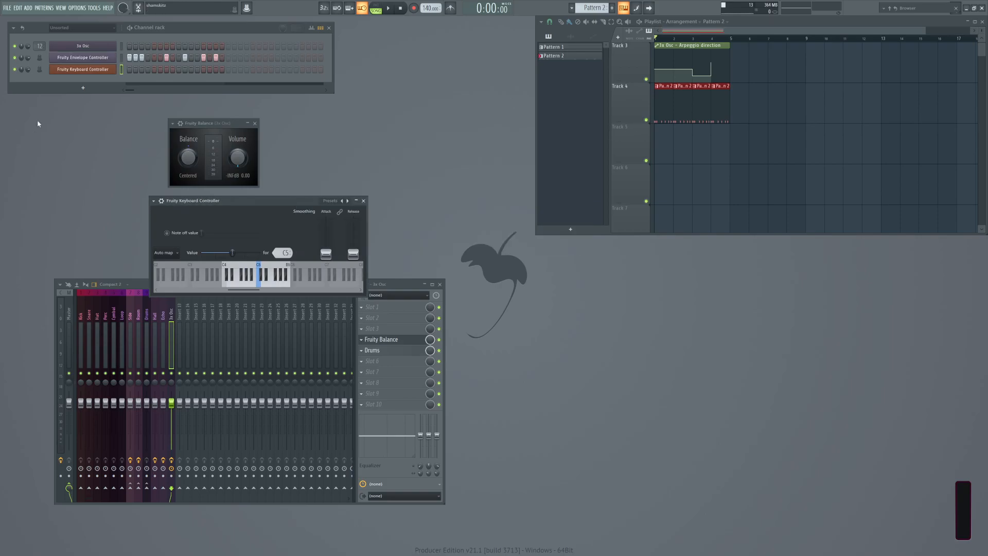
left_click(255, 123)
left_click_drag(277, 201, 274, 157)
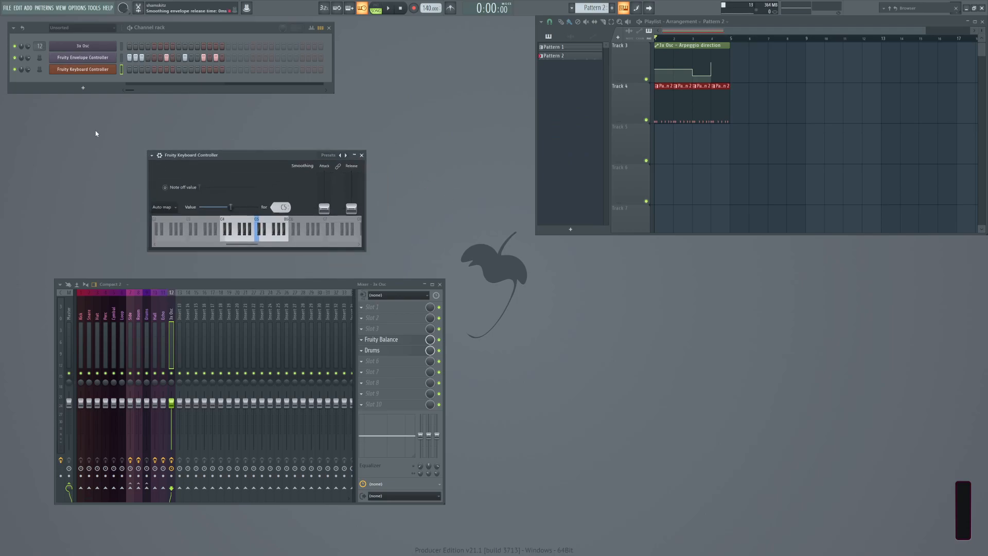
Add an FL Keys piano channel to the channel rack.
left_click(83, 90)
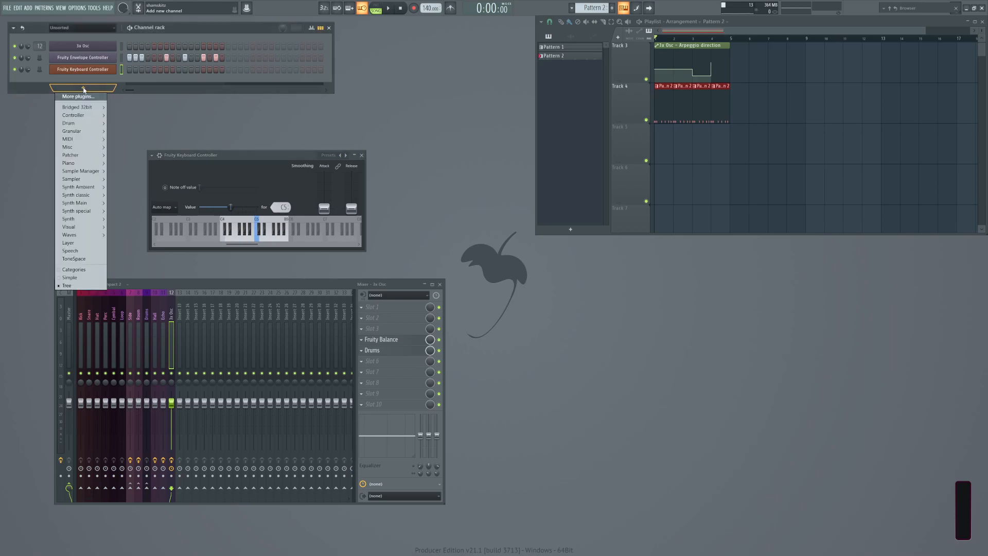
left_click(213, 119)
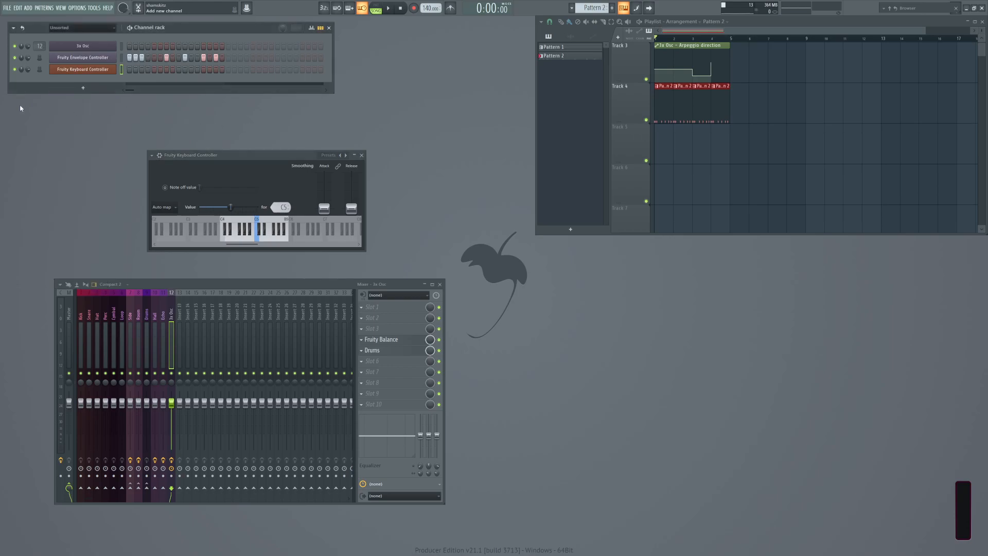
left_click(83, 89)
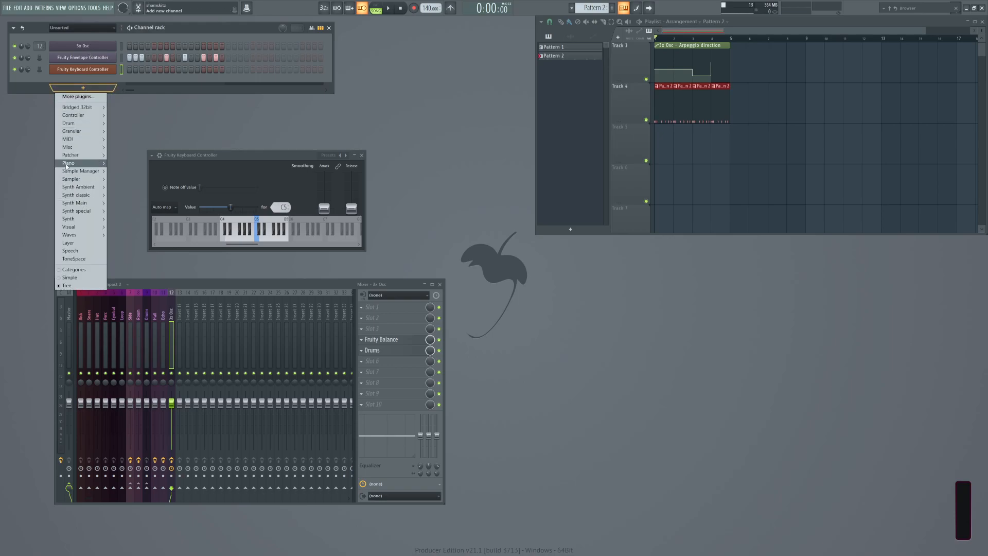
mouse_move(66, 165)
left_click(129, 171)
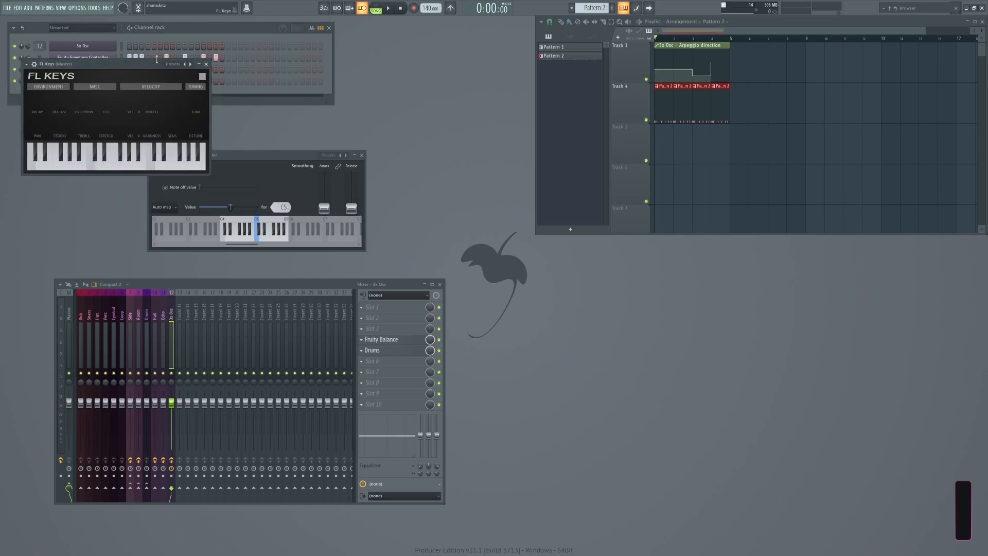
Route FL Keys to mixer insert 13 with a send to Hall, load Fruity Free Filter in its slot 2, and close the filter window.
left_click(179, 308)
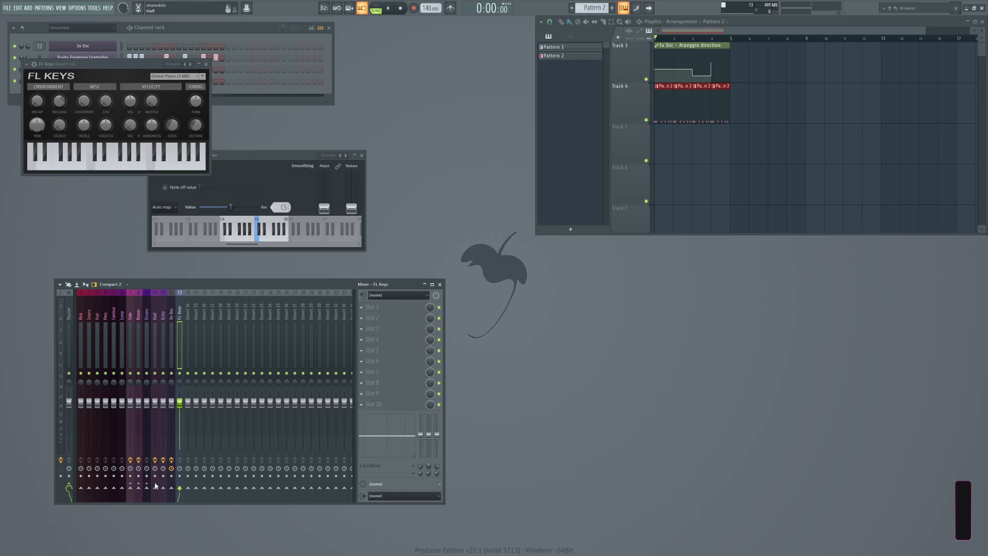
left_click(377, 320)
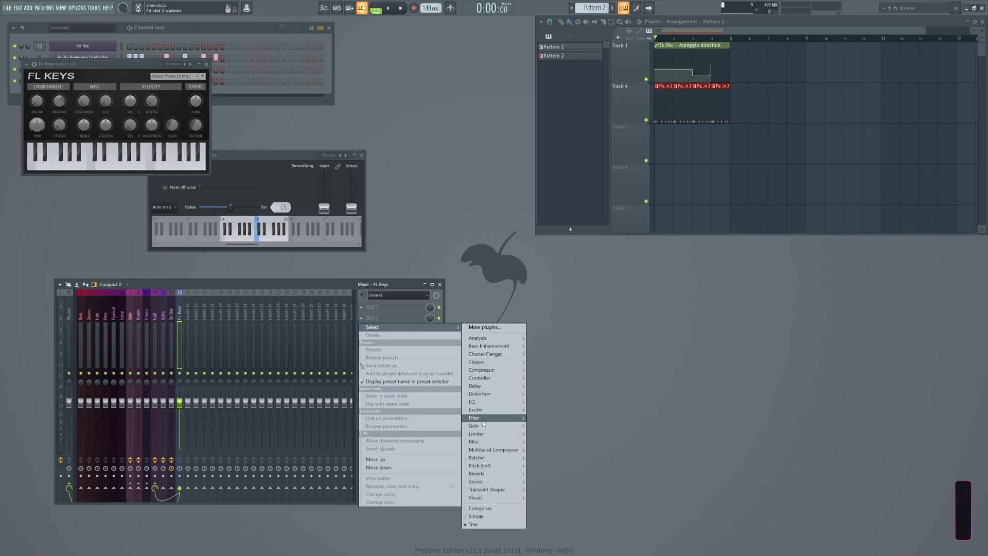
mouse_move(492, 423)
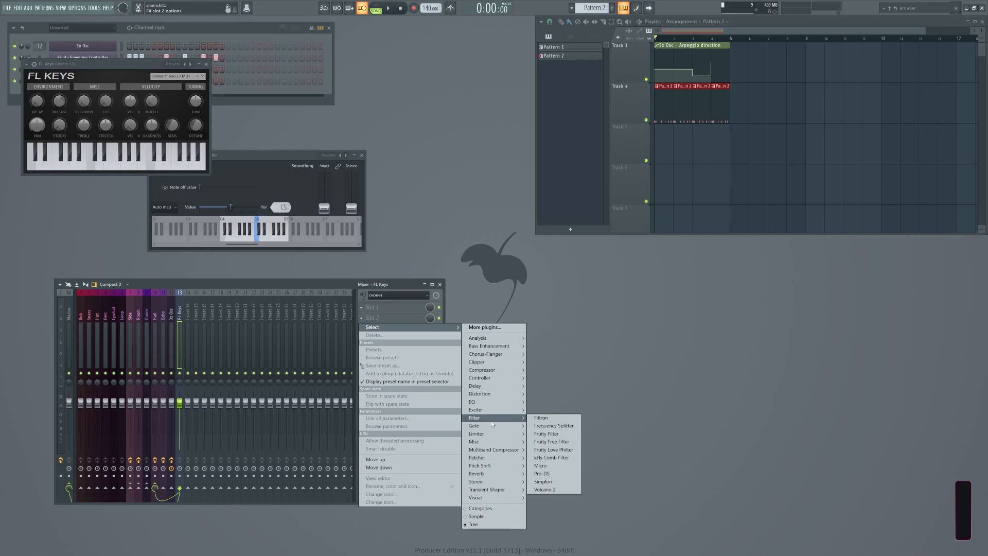
left_click(553, 442)
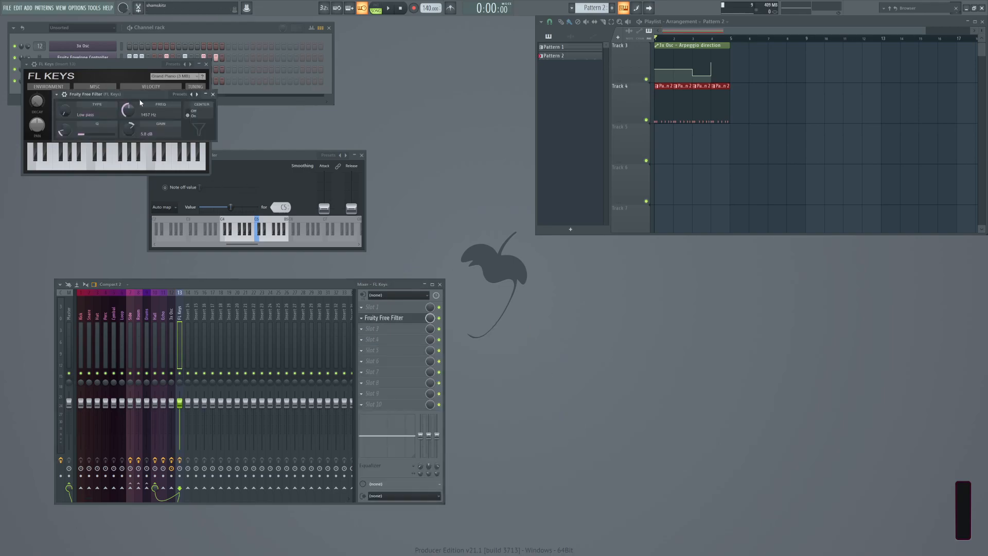
left_click_drag(141, 98, 437, 269)
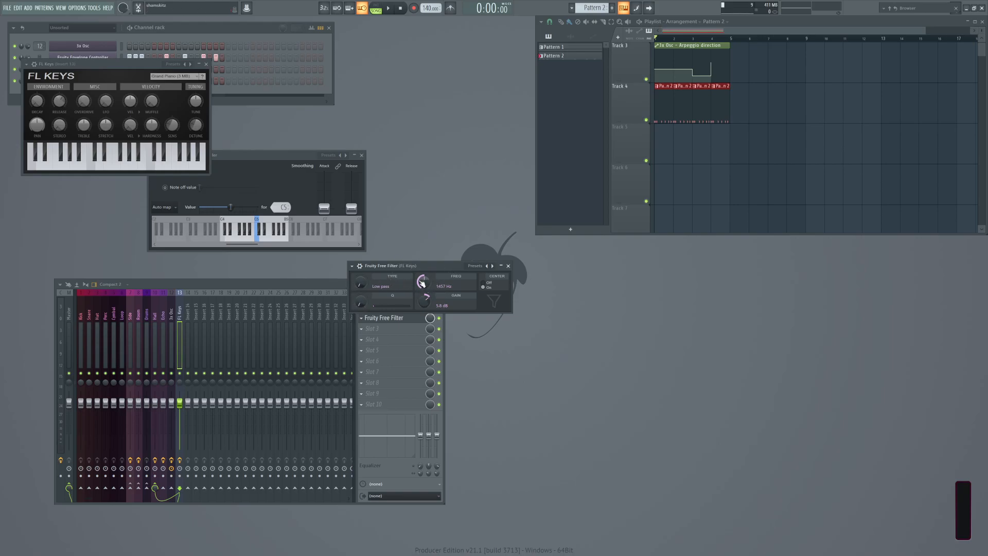
left_click(508, 267)
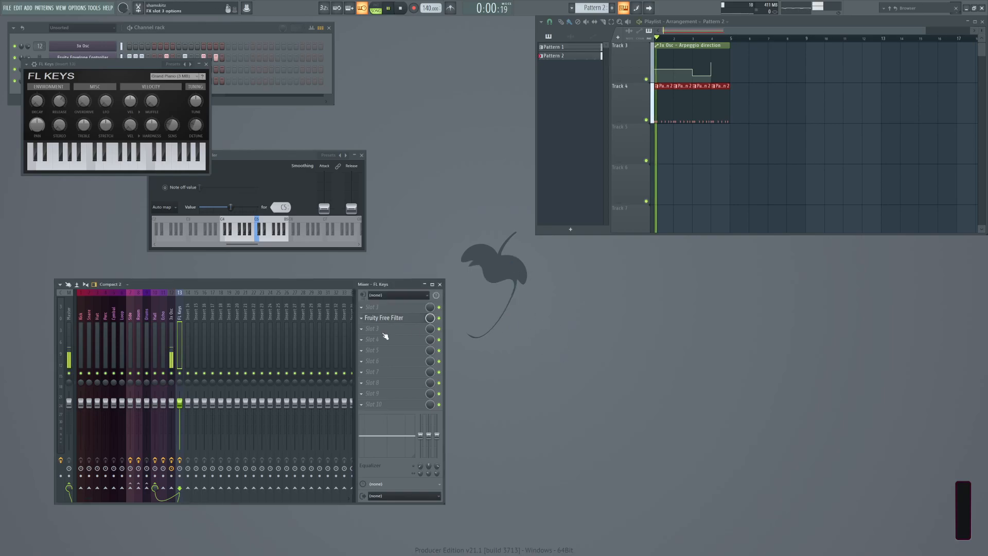
Draw an FL Keys chord of one-bar F#4, A4 and C#5 notes in the piano roll and play it back briefly.
right_click(95, 82)
left_click(142, 80)
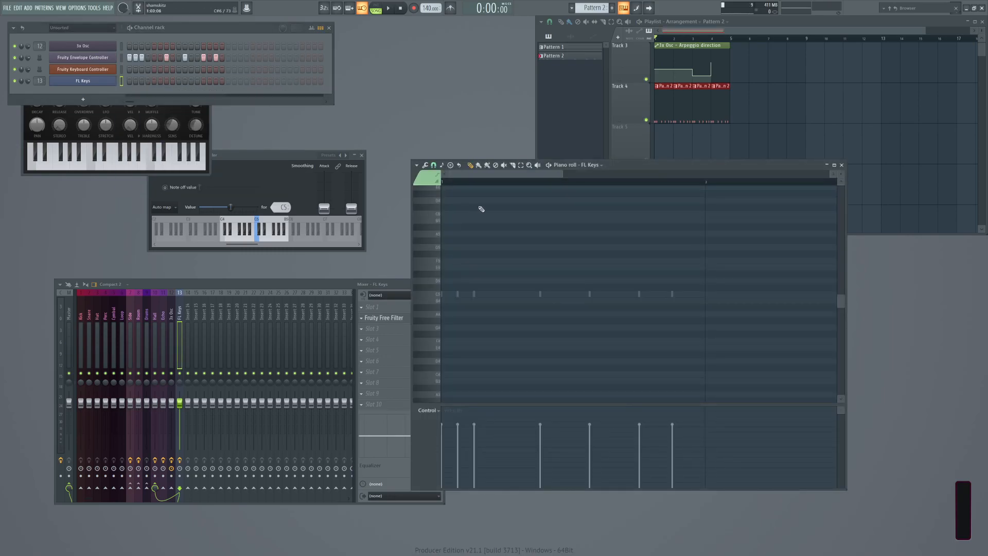
left_click(444, 334)
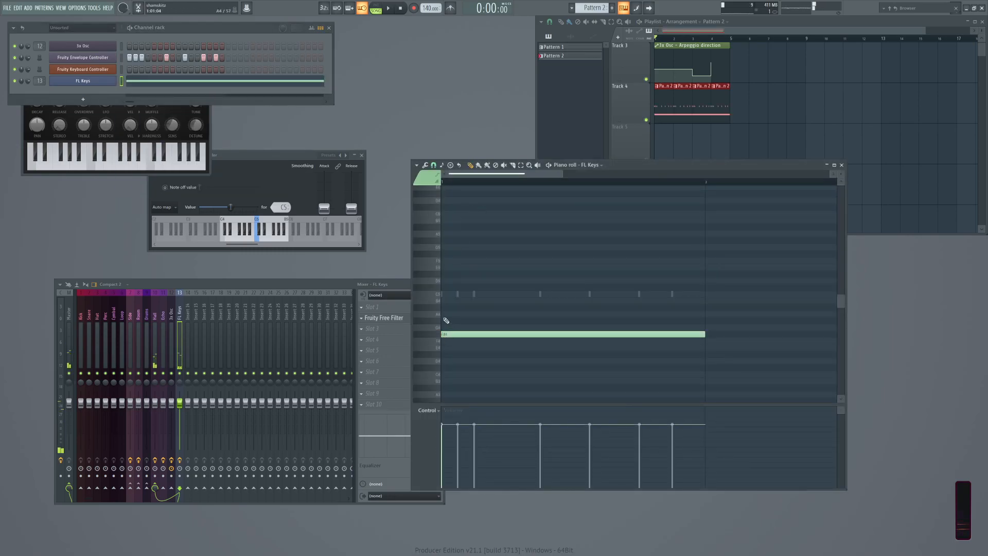
left_click(441, 313)
left_click(444, 287)
key("space")
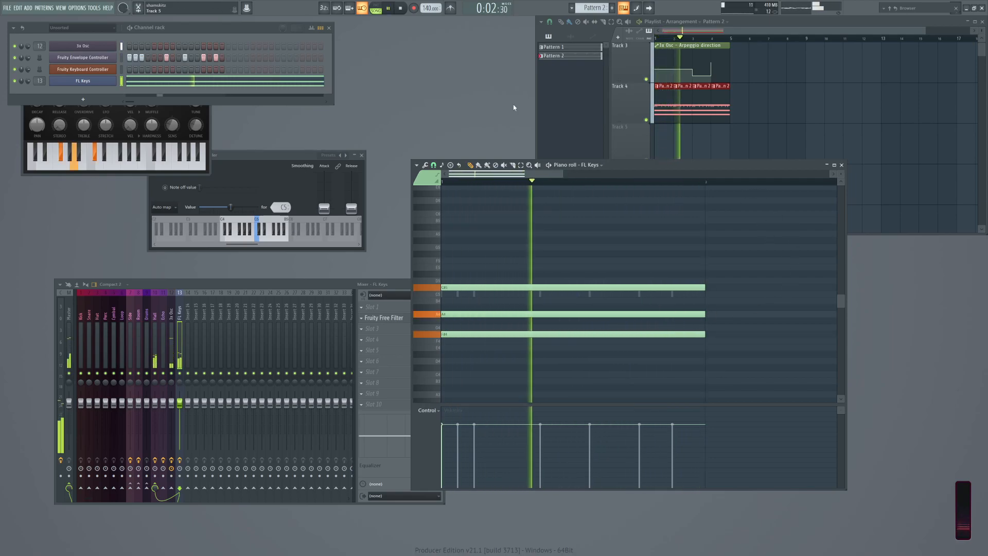
key("space")
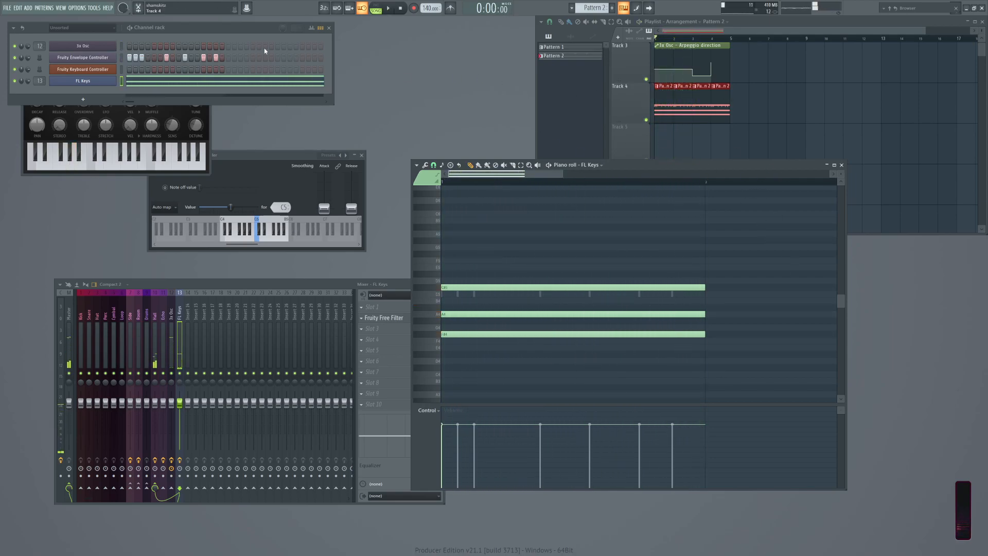
Render Pattern 2 from the playlist picker as an audio clip.
left_click(124, 82)
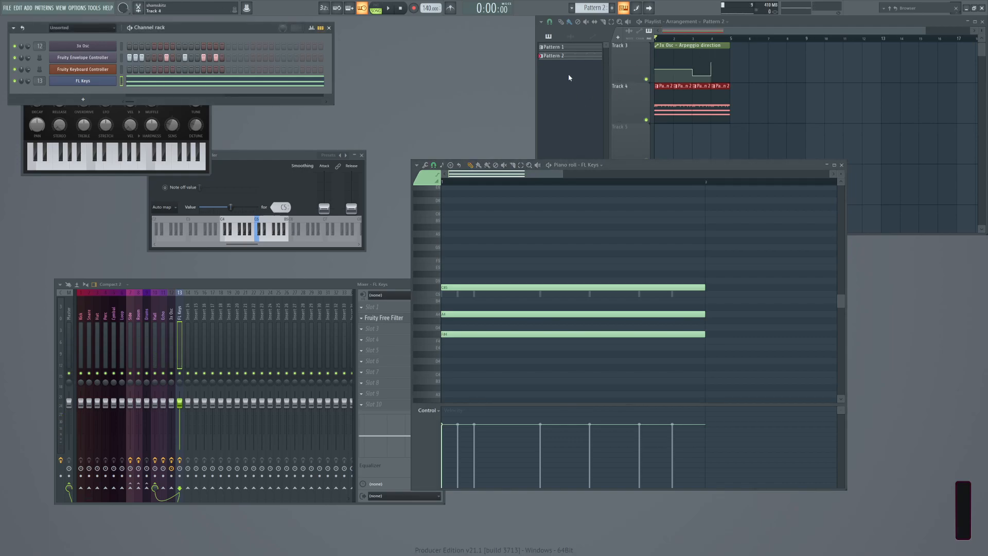
right_click(568, 57)
left_click(591, 197)
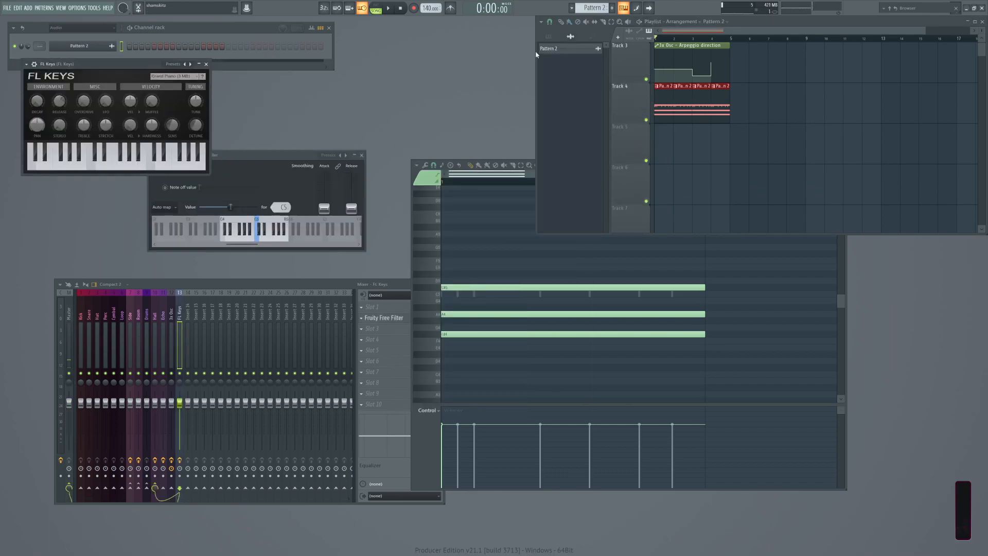
Show the patterns in the playlist picker again and deselect the Pattern 2 clips on Track 4.
left_click(549, 37)
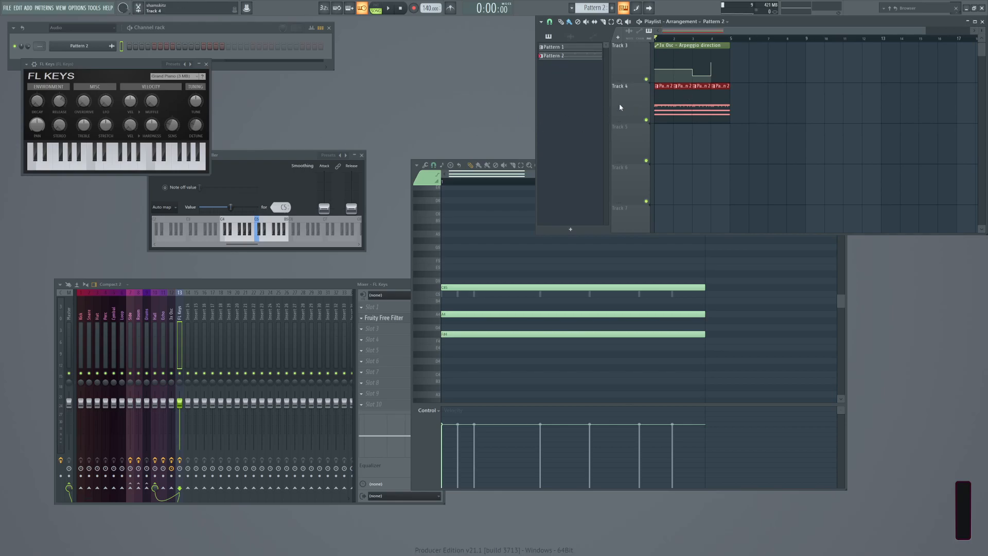
mouse_move(659, 101)
left_mouse_down()
mouse_move(662, 116)
mouse_move(659, 99)
left_mouse_up()
left_click(705, 155, "ctrl")
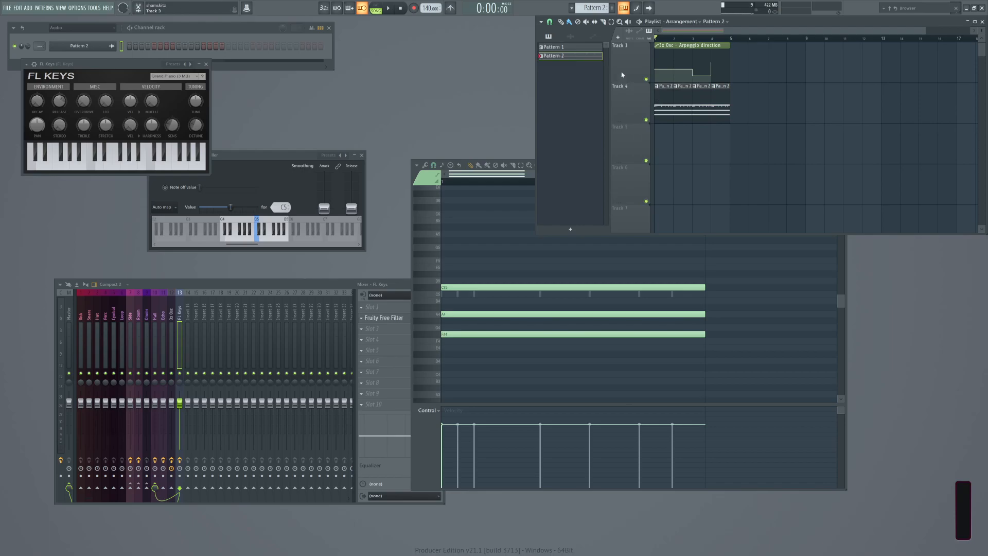
Move the FL Keys chord notes out of Pattern 2 into a new Pattern 3.
left_click(551, 37)
left_click(562, 48)
left_click(561, 56)
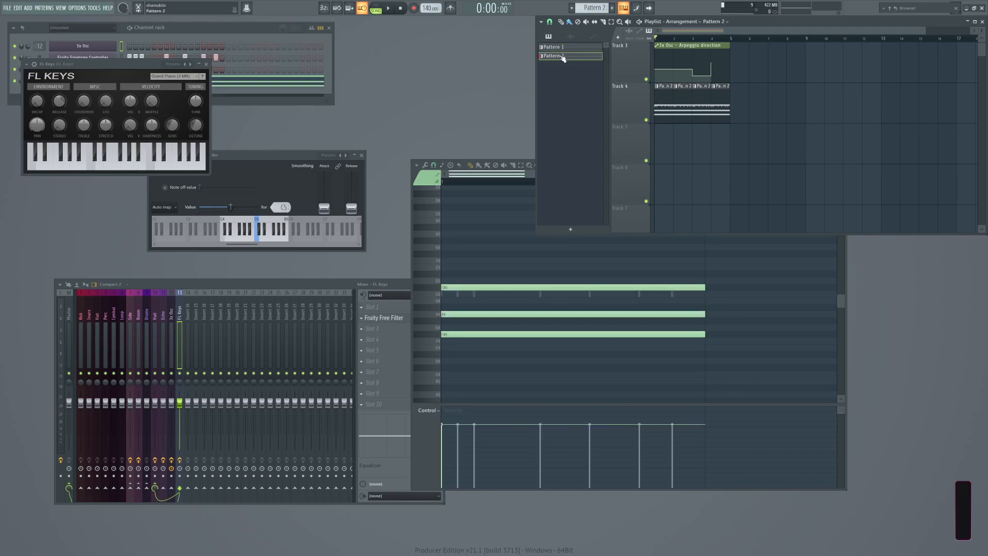
left_click(229, 31)
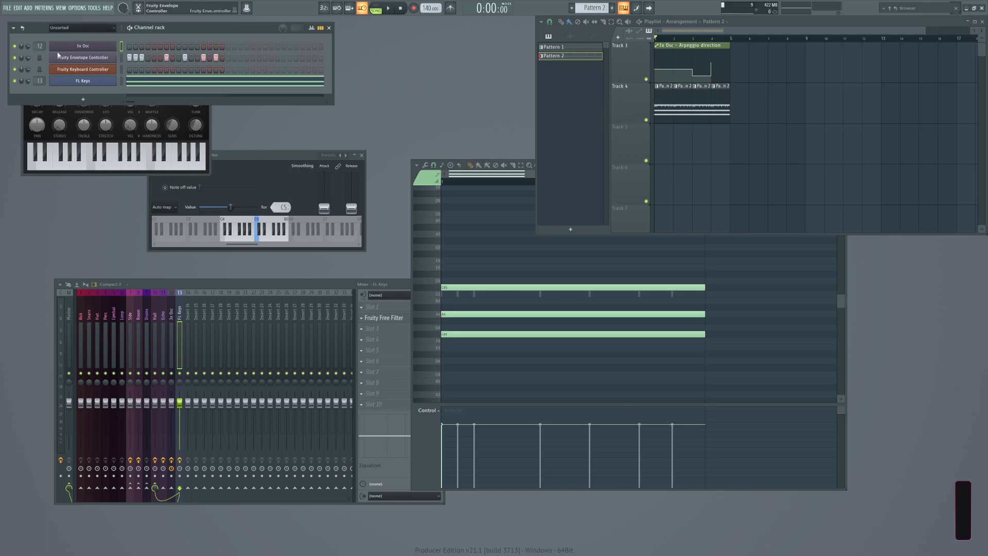
left_click(122, 83)
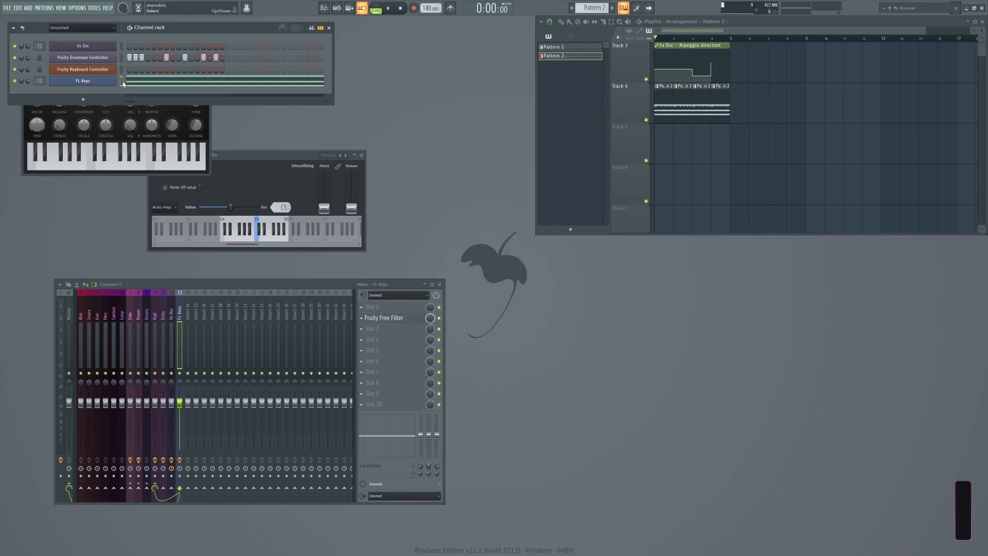
key("F4")
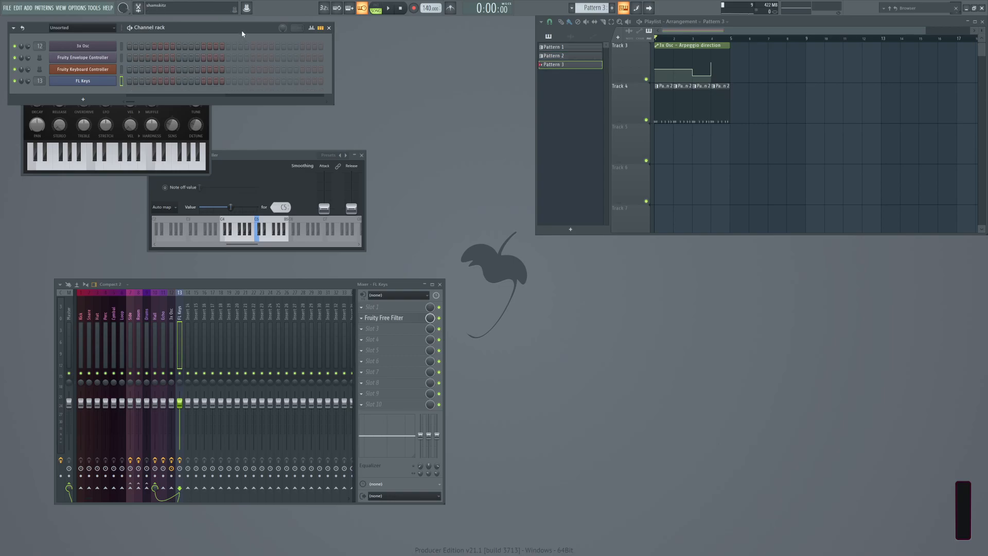
key("ctrl+v")
Place Pattern 3 clips on Track 5 across bars 1 to 4 and play the arrangement briefly.
left_click(663, 150)
left_click_drag(680, 153, 748, 159)
key("space")
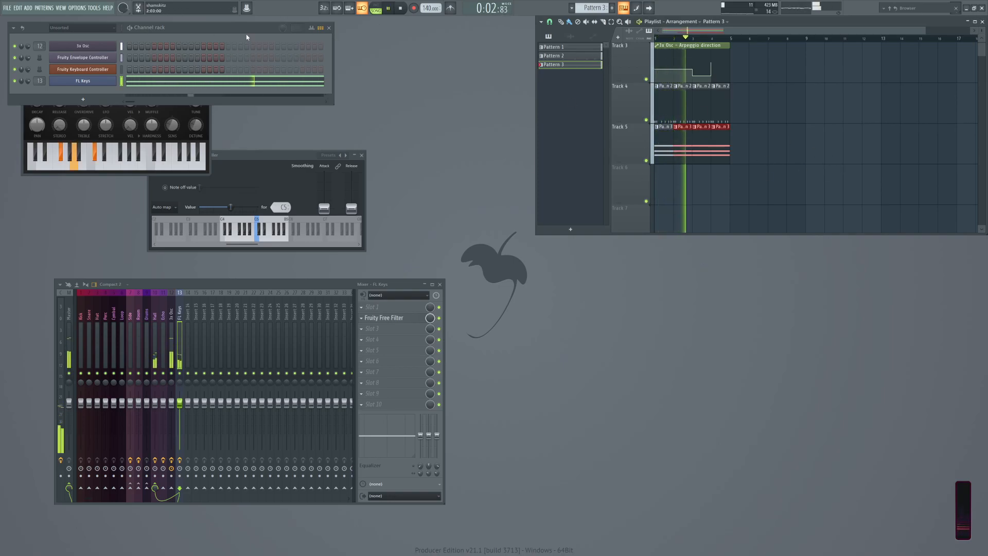
left_click_drag(290, 166, 328, 173)
key("space")
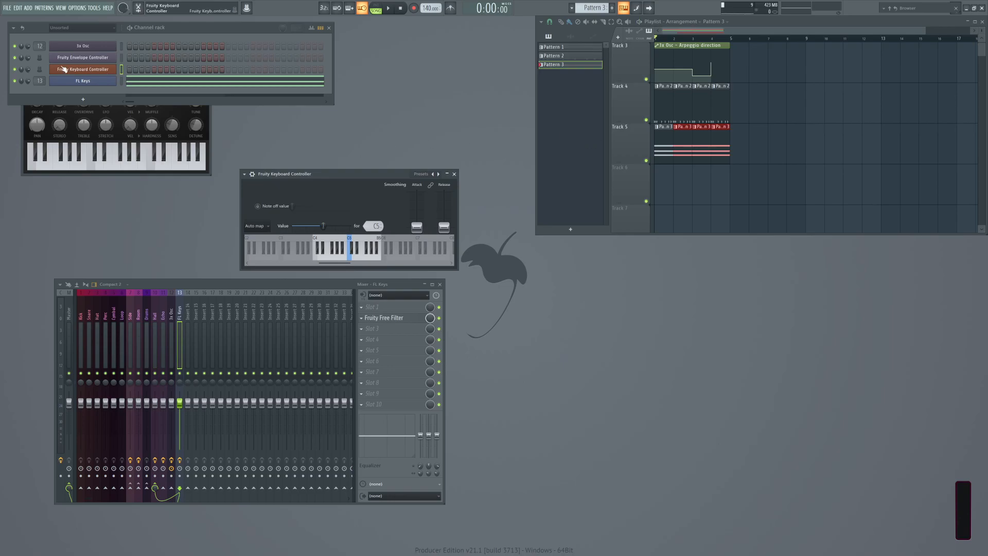
Open the miscellaneous settings of the FL Keys channel and review the chords and scales offered by its arpeggiator.
left_click(88, 80)
left_click_drag(52, 65, 233, 151)
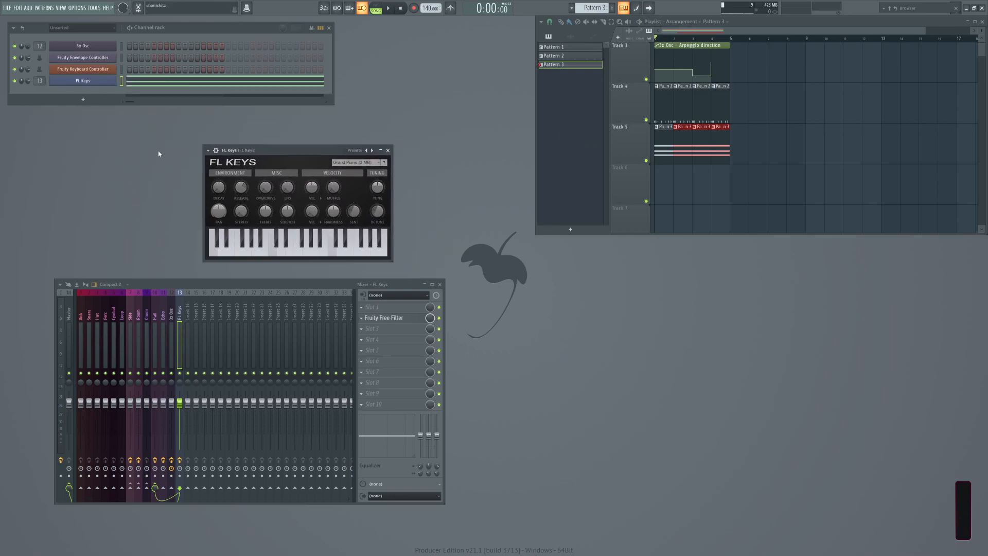
left_click(216, 151)
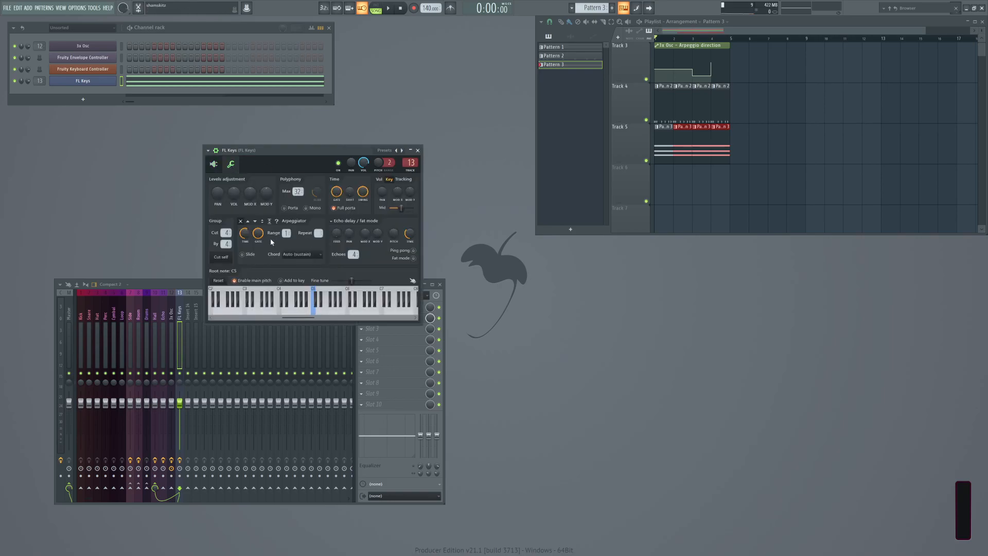
left_click(297, 255)
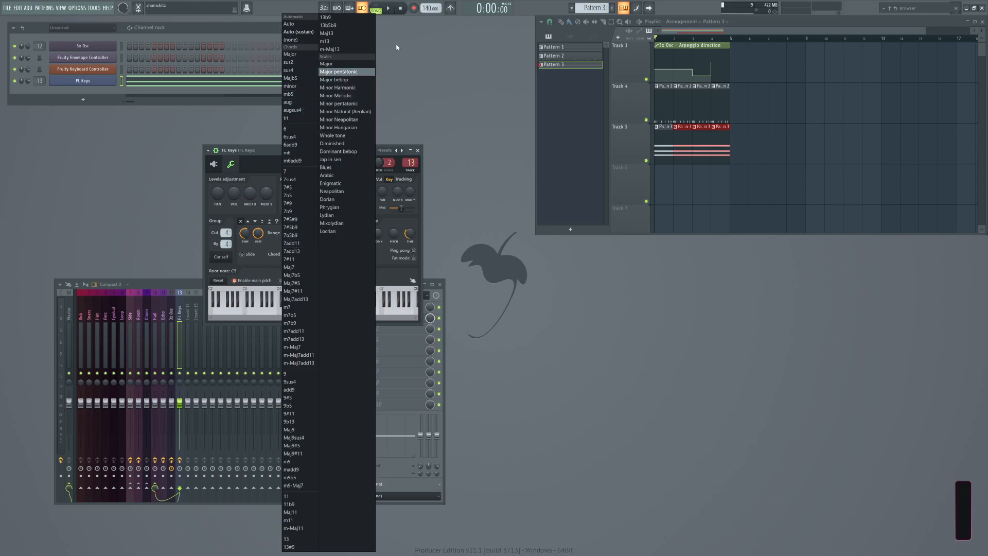
left_click(461, 94)
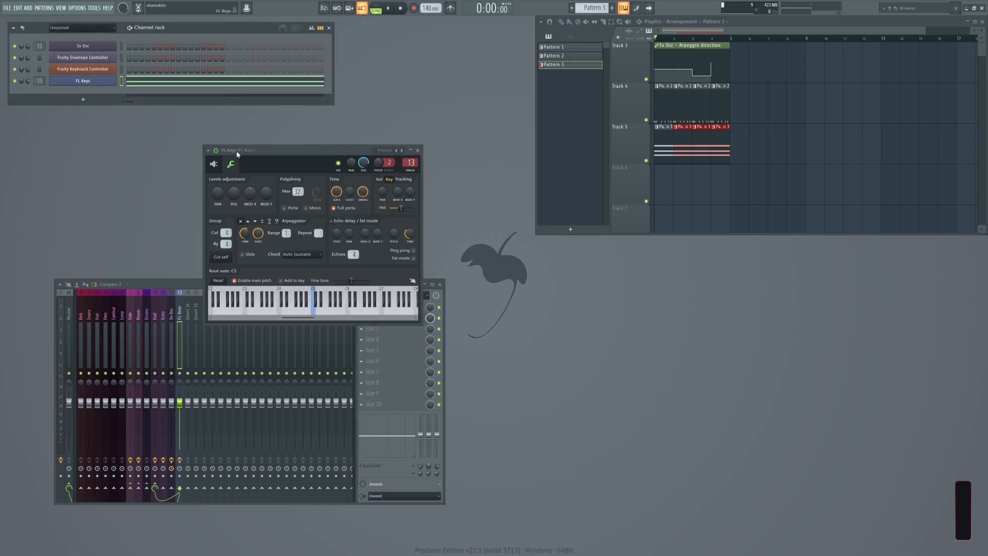
Link the FL Keys arpeggiator chord to the internal controller Fruity Keyboard Controller - Note.
right_click(304, 256)
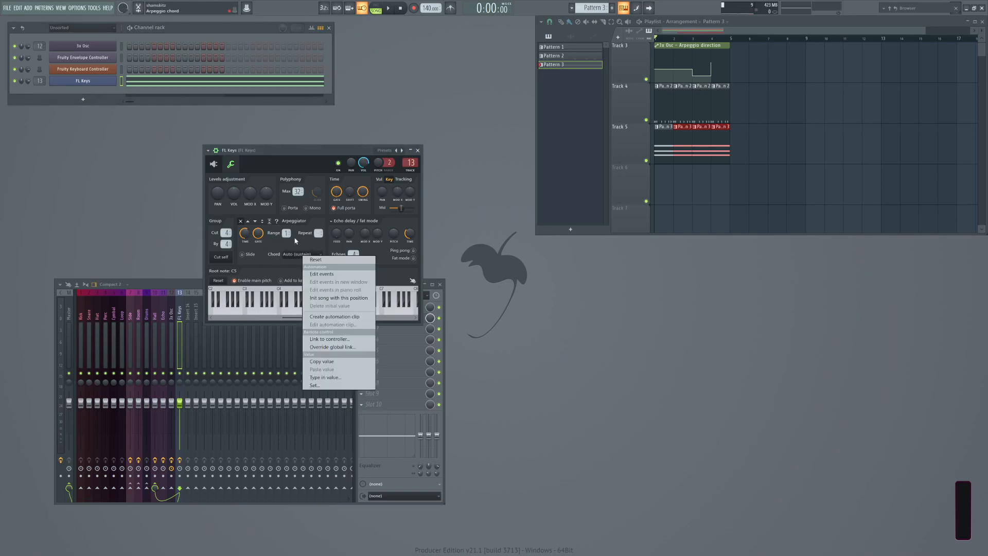
left_click(329, 338)
left_click(485, 269)
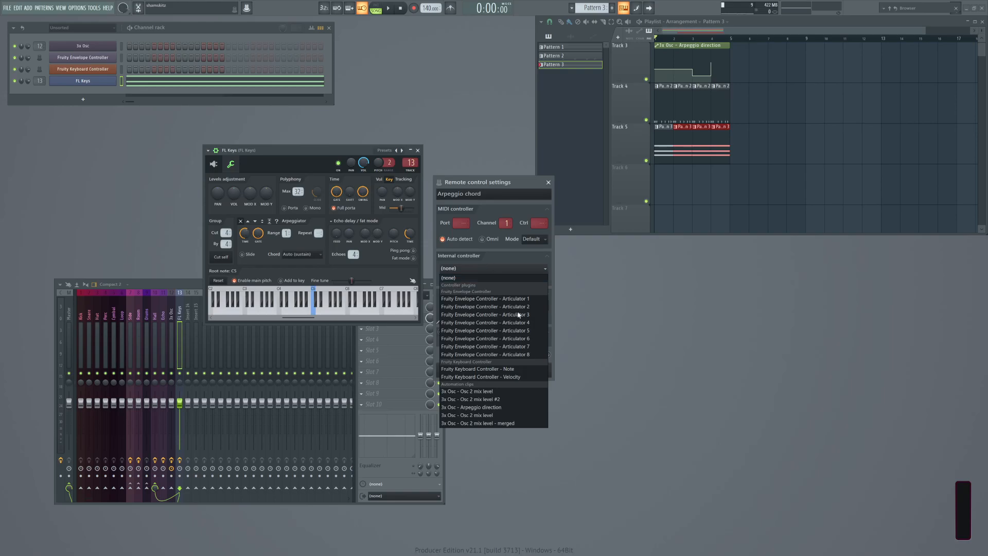
left_click(485, 369)
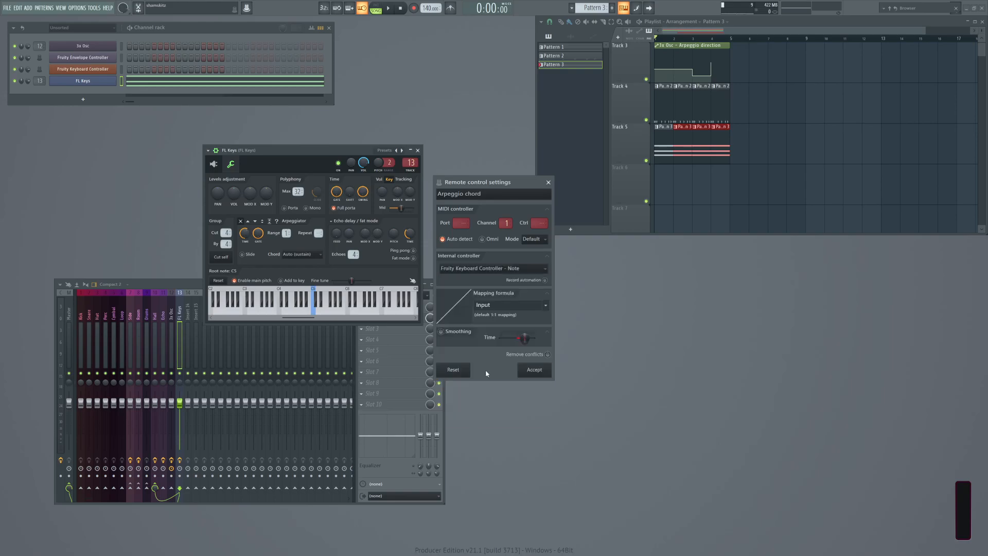
left_click(534, 370)
Delete the two upper notes of the FL Keys chord in Pattern 3, keeping only the lowest note.
mouse_move(314, 153)
left_mouse_down()
mouse_move(335, 139)
mouse_move(327, 164)
left_mouse_up()
left_click(90, 70)
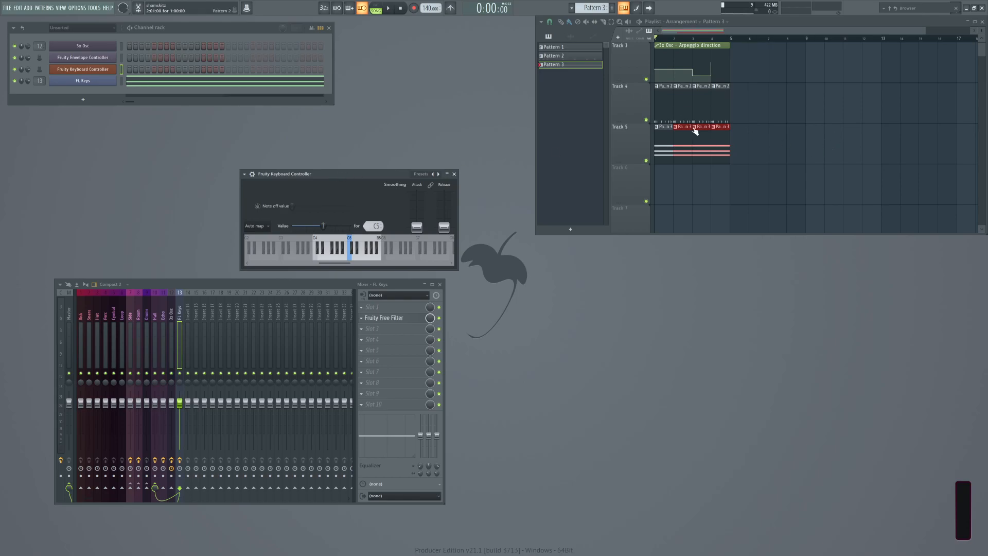
left_click(254, 82)
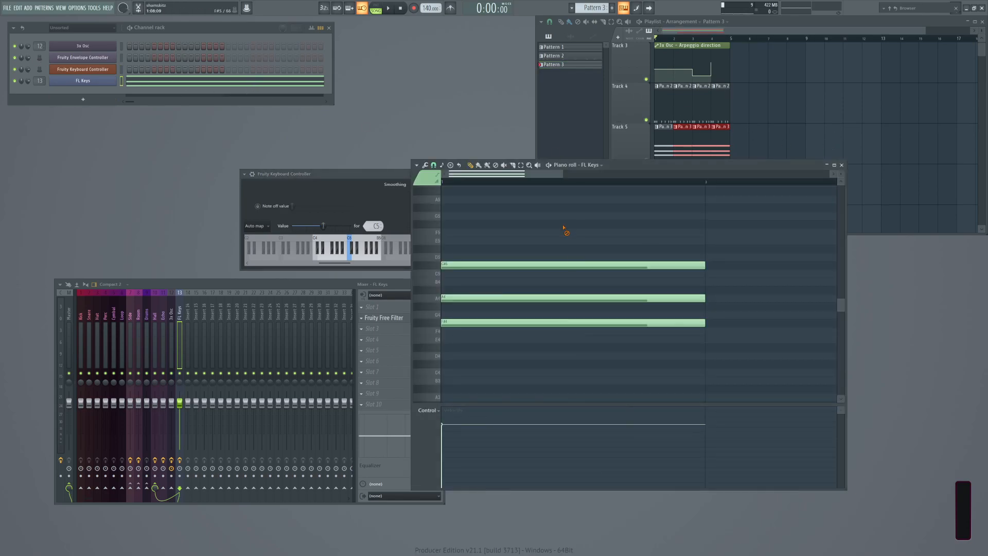
right_click(556, 265)
right_click(550, 293)
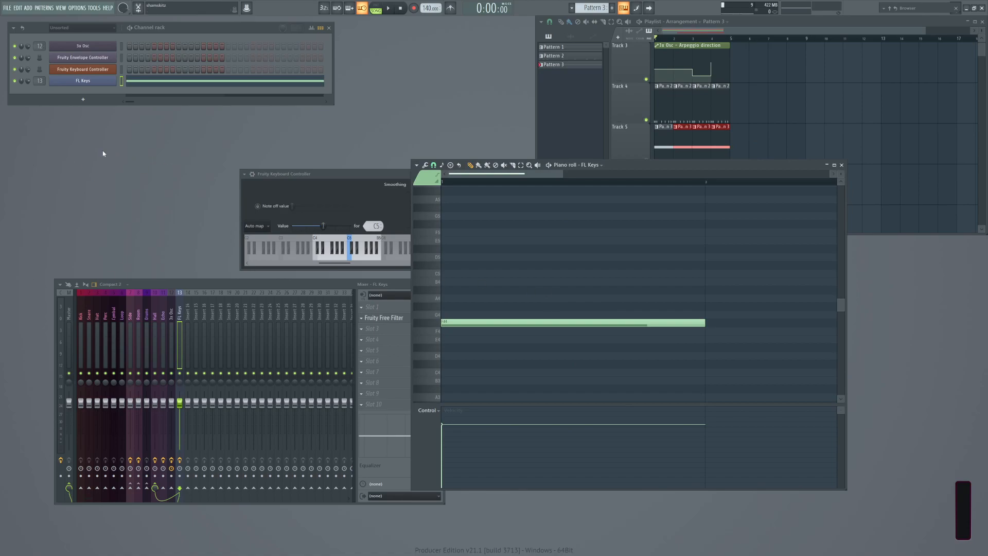
Play the single note briefly and set the FL Keys arpeggiator direction to up.
left_click_drag(323, 173, 258, 171)
key("space")
key("space")
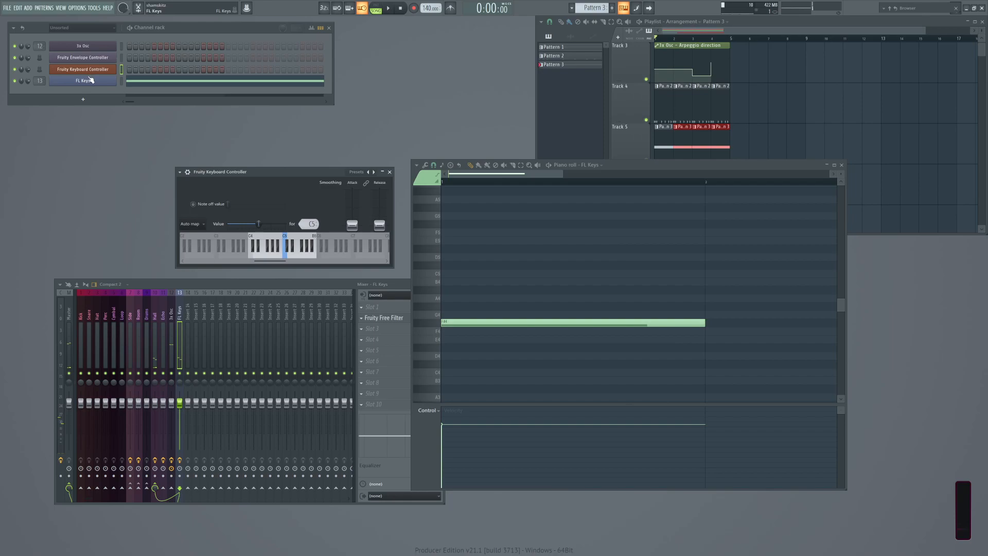
left_click(88, 80)
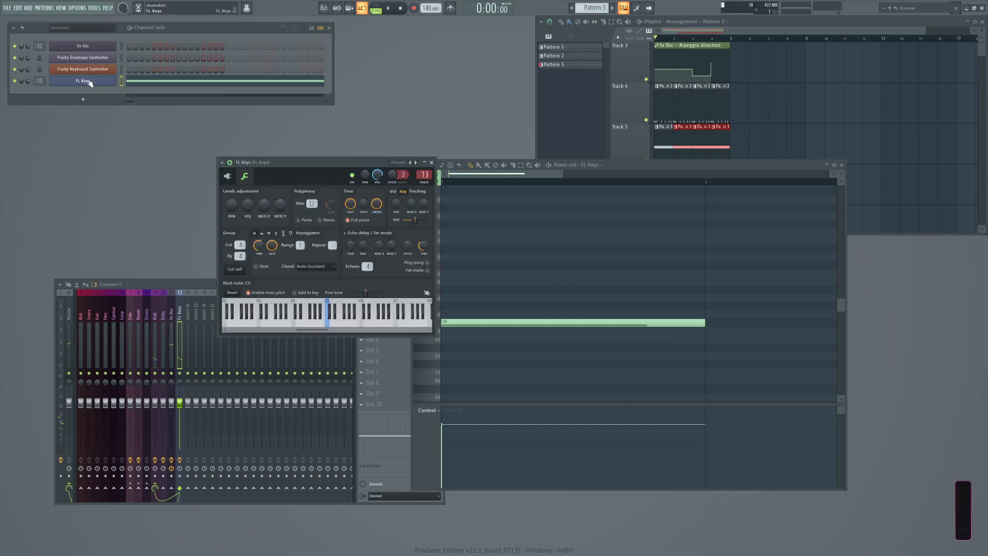
left_click(262, 233)
Check the automatic chord options in the FL Keys arpeggiator, leaving Auto (sustain) selected.
left_click(94, 69)
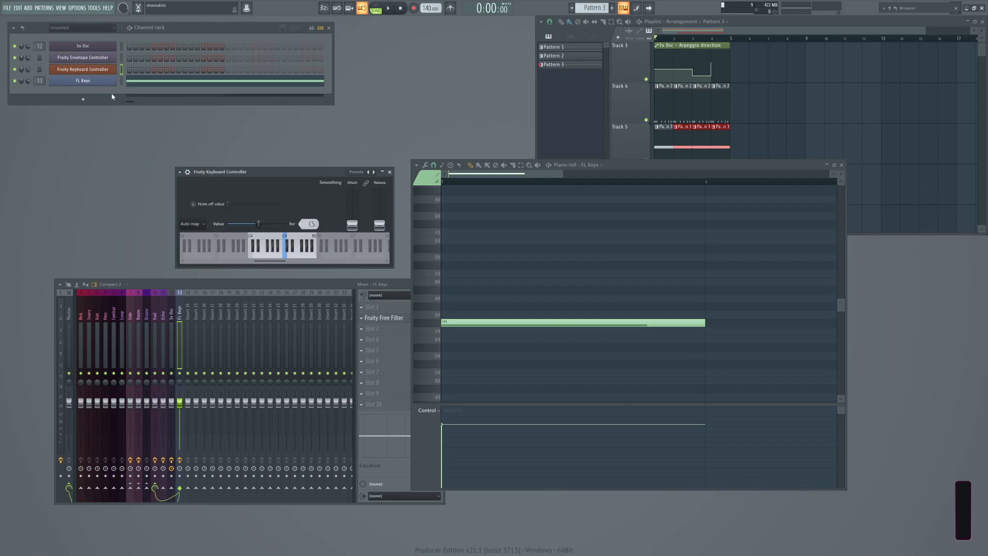
left_click(91, 82)
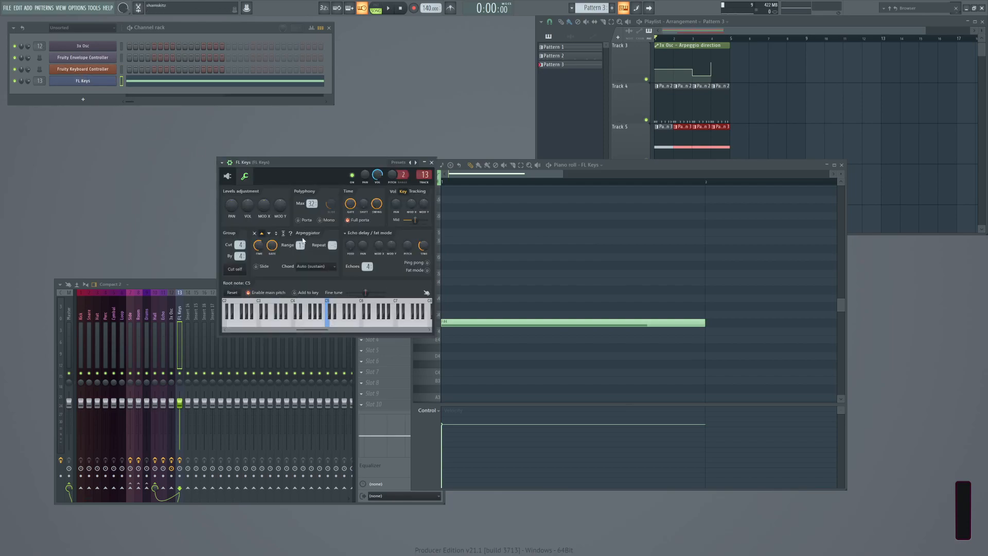
left_click(315, 266)
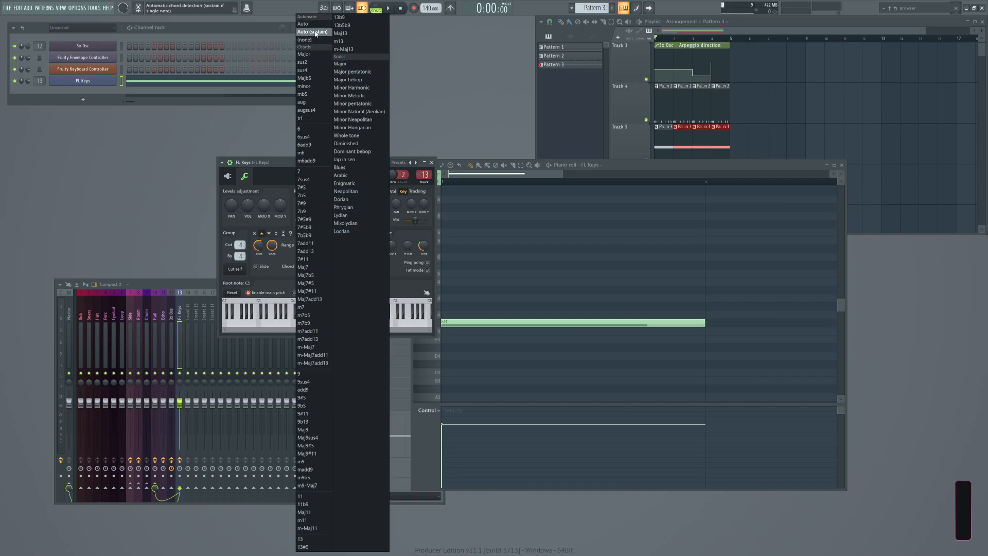
left_click(143, 131)
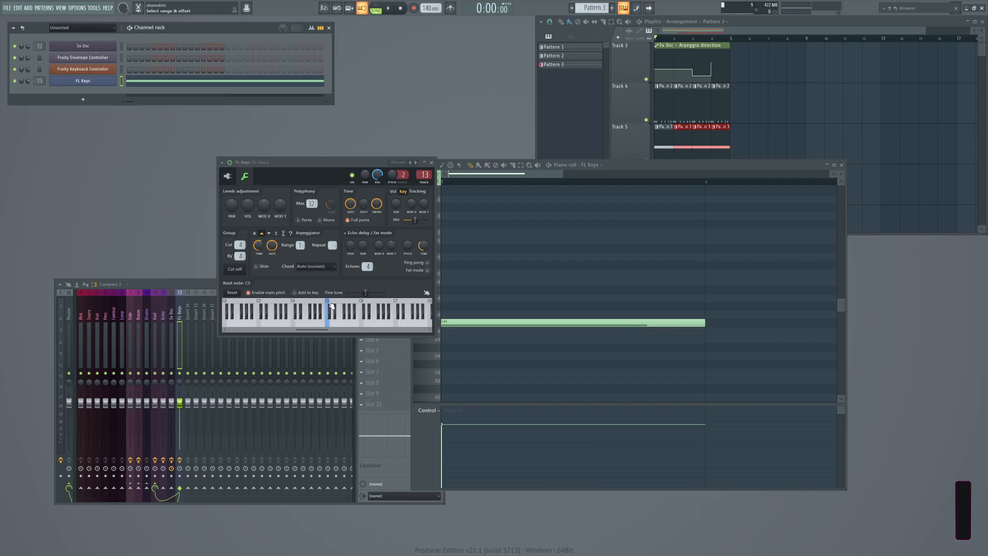
Extend the lower end of the Fruity Keyboard Controller's key range down to C0.
left_click(89, 70)
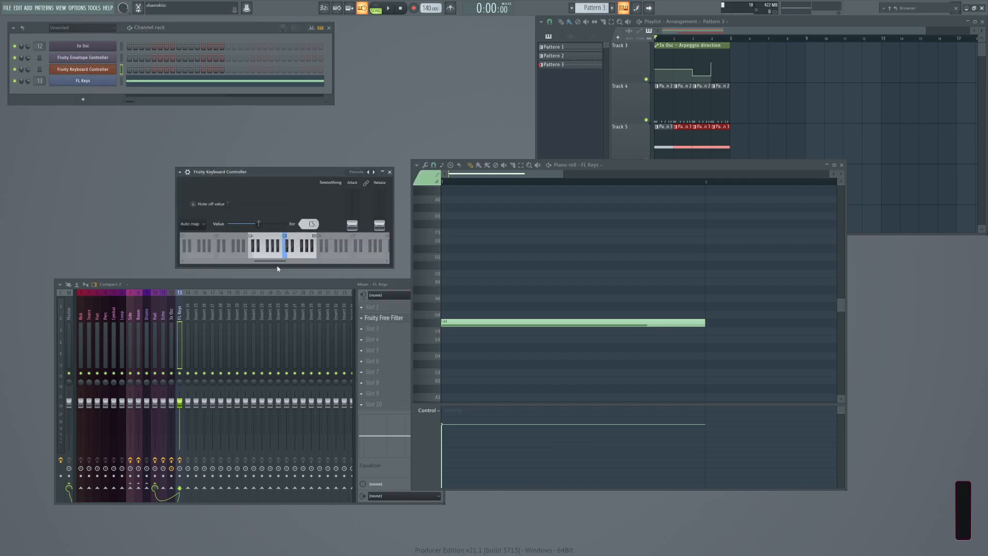
left_click_drag(269, 261, 93, 260)
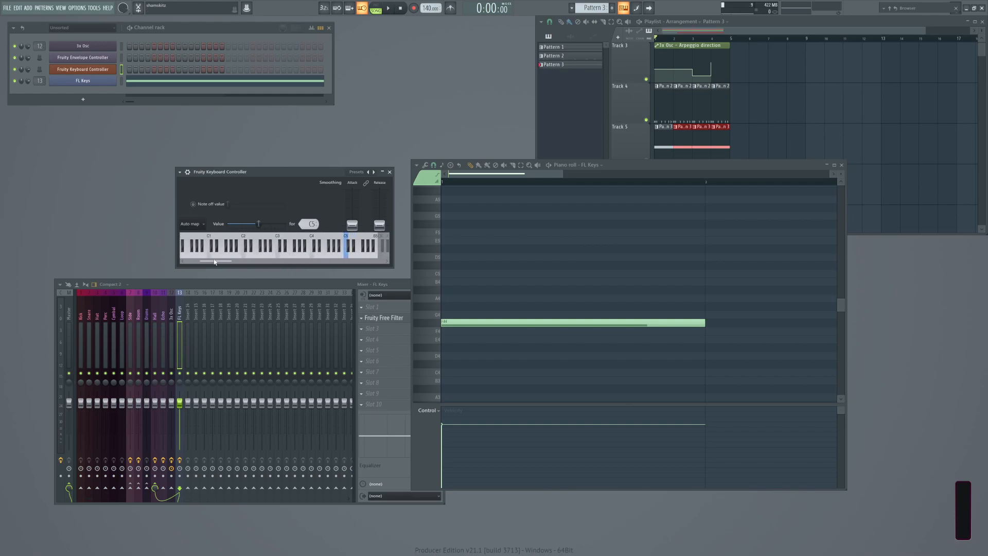
left_click_drag(203, 262, 217, 263)
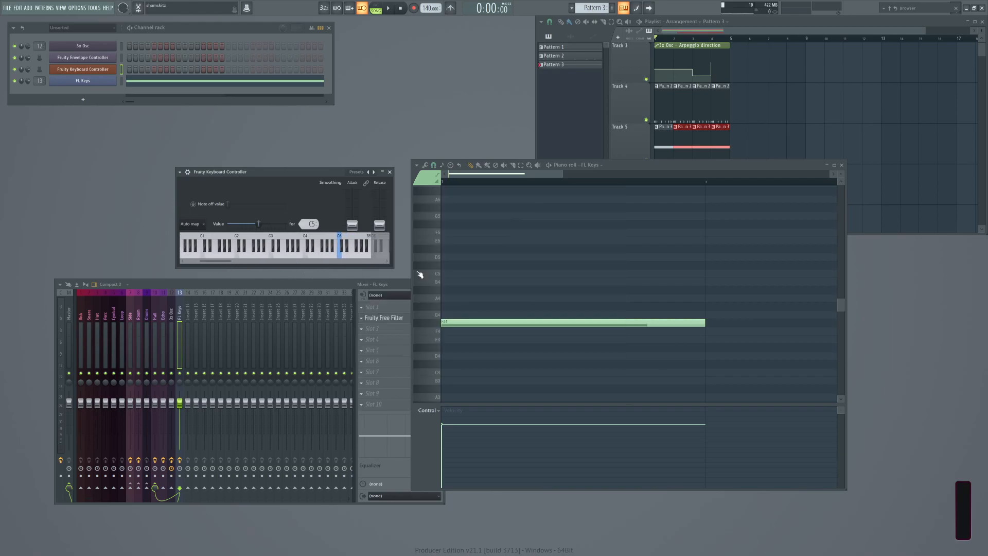
Open the Windows Calculator and, starting from 12, add 12 six times to count the keys in seven octaves.
key("super")
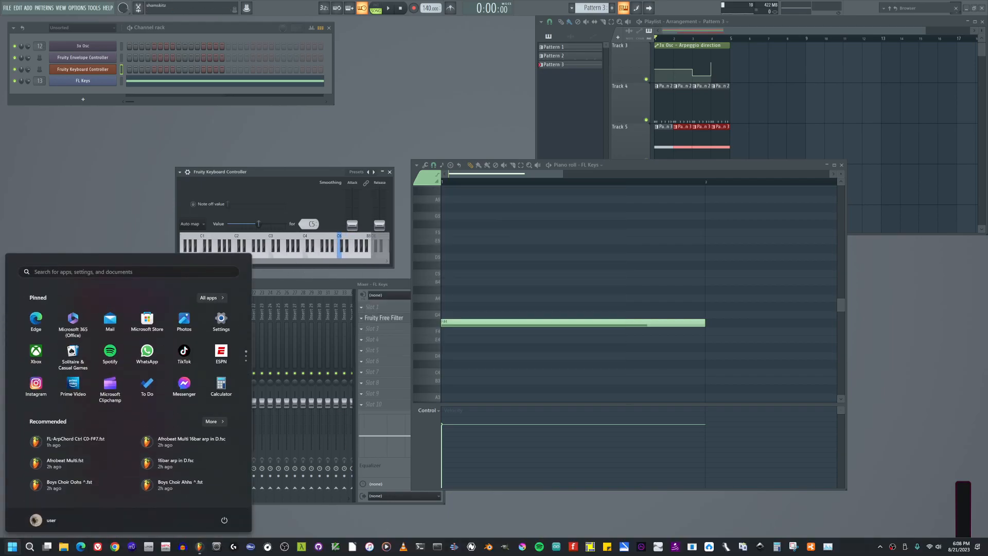
left_click(778, 547)
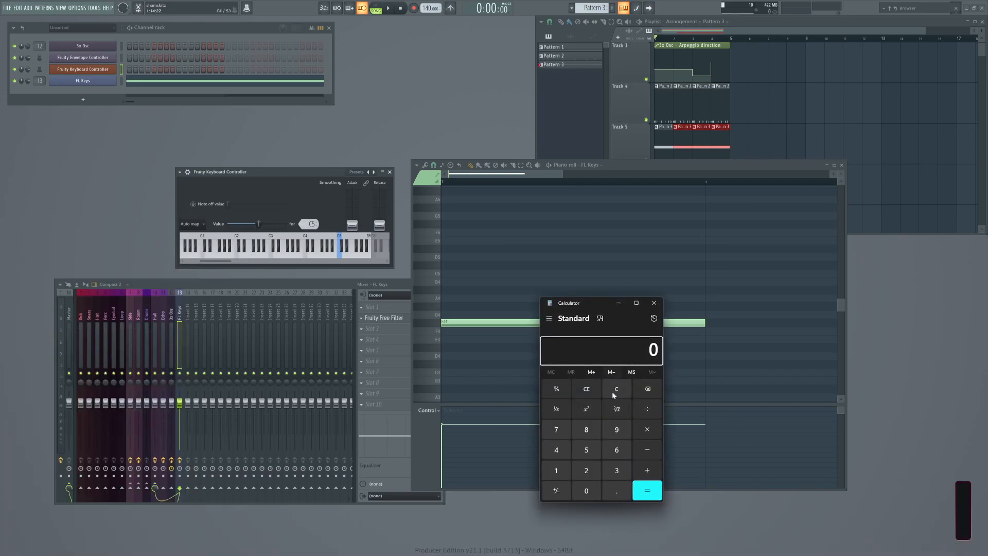
left_click(564, 467)
left_click(597, 470)
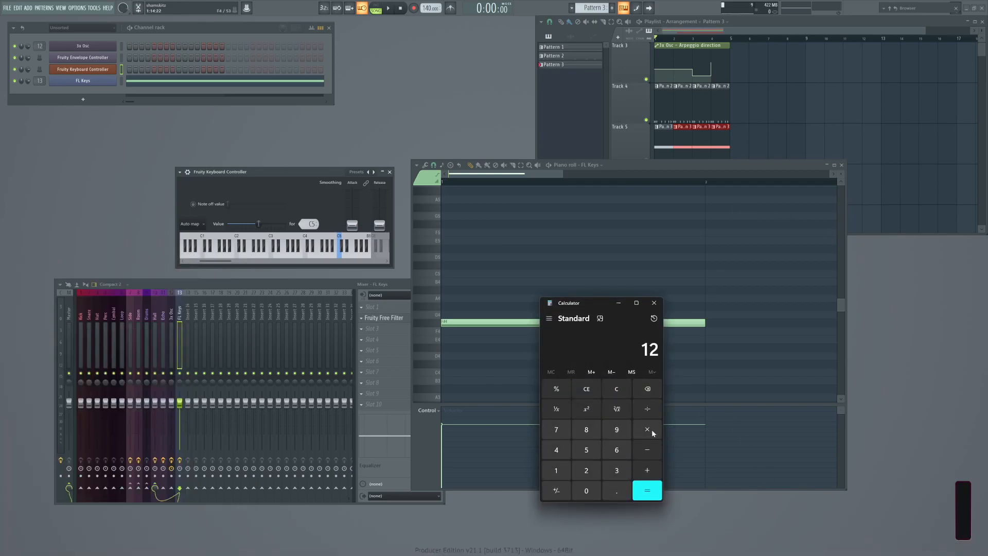
left_click(556, 471)
left_click(586, 471)
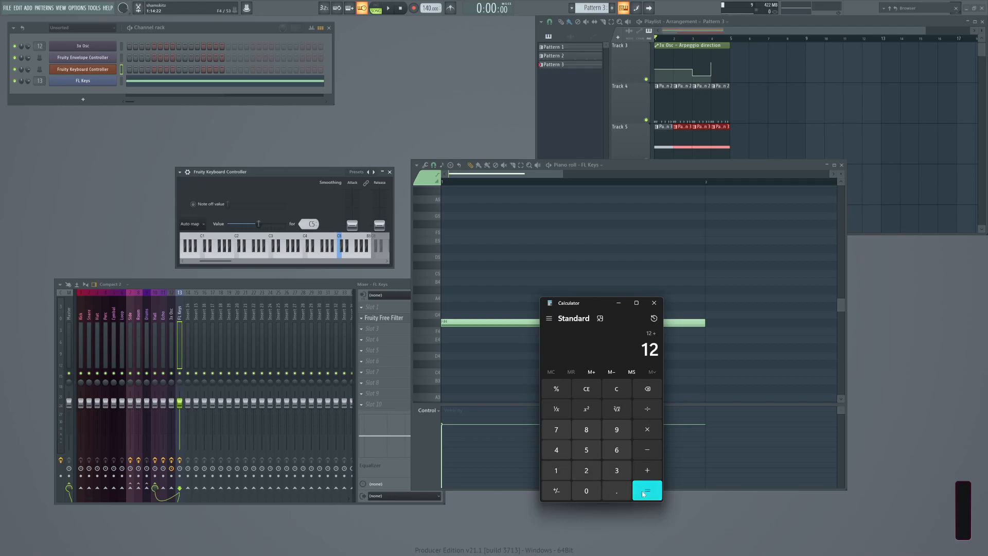
left_click(643, 494)
left_click(643, 494)
left_click(644, 494)
left_click(645, 494)
left_click(646, 493)
left_click(646, 493)
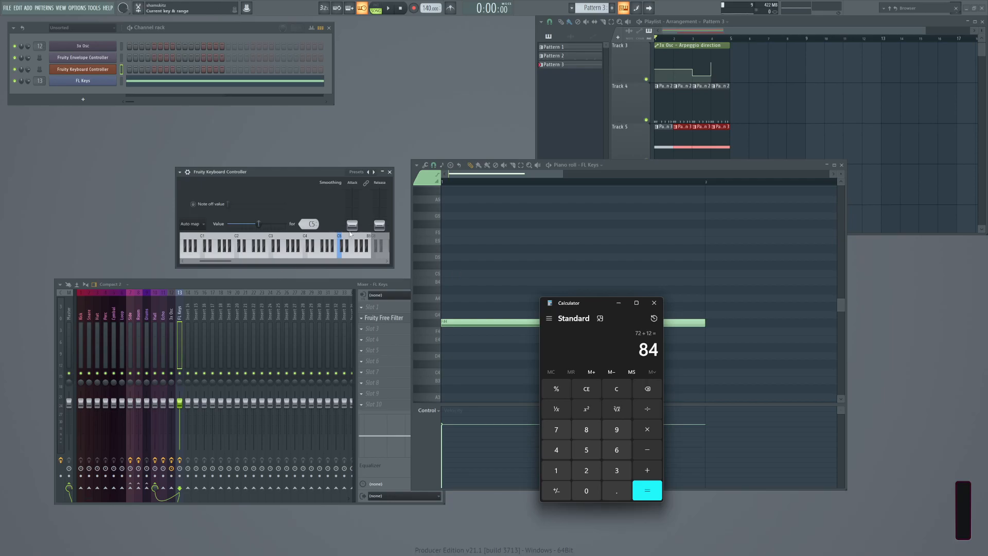
Extend the Fruity Keyboard Controller's key range up to F#7 and auto map its values across white and black keys.
left_click_drag(215, 261, 180, 268)
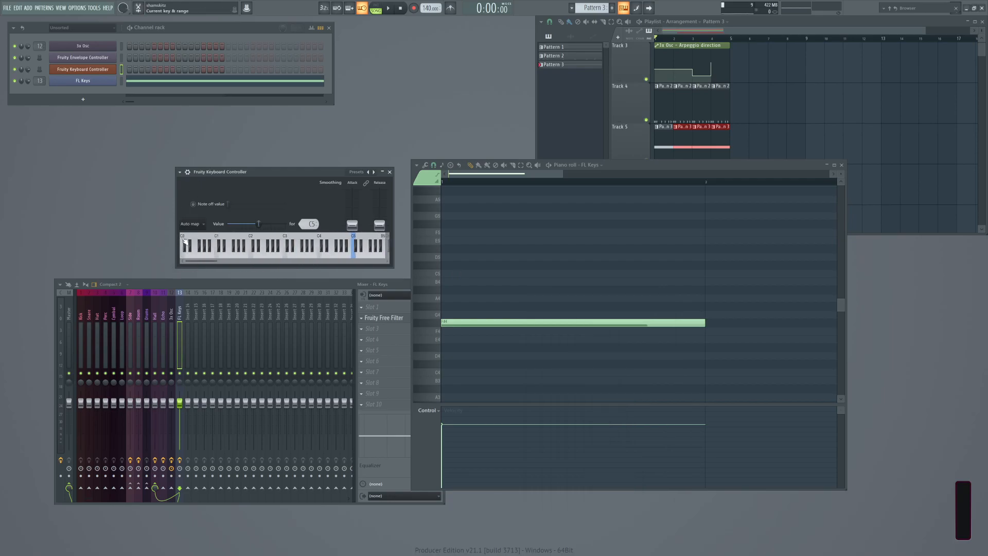
left_click_drag(184, 238, 301, 256)
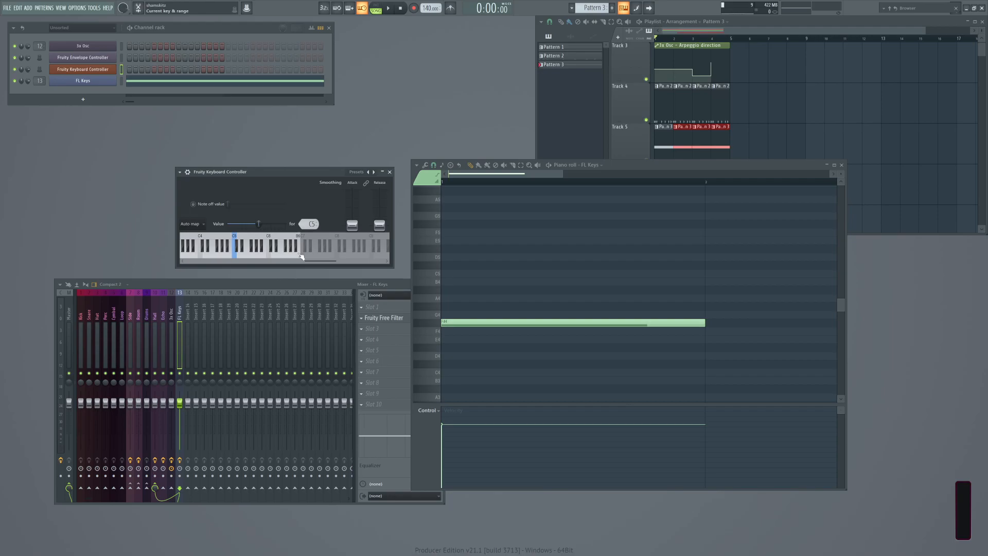
left_click_drag(303, 256, 308, 255)
left_click_drag(317, 253, 321, 251)
mouse_move(316, 262)
left_mouse_down()
mouse_move(115, 264)
mouse_move(313, 265)
left_mouse_up()
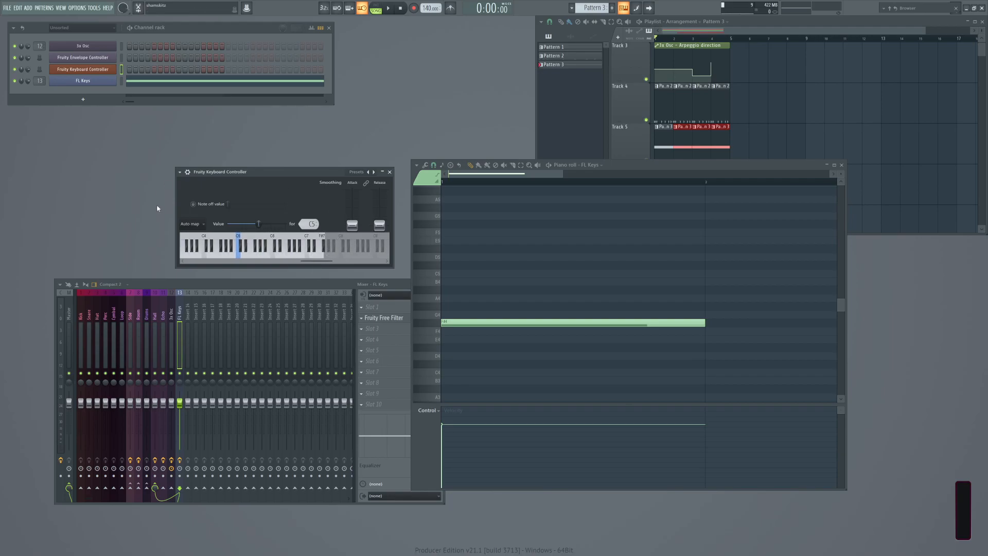
left_click(195, 228)
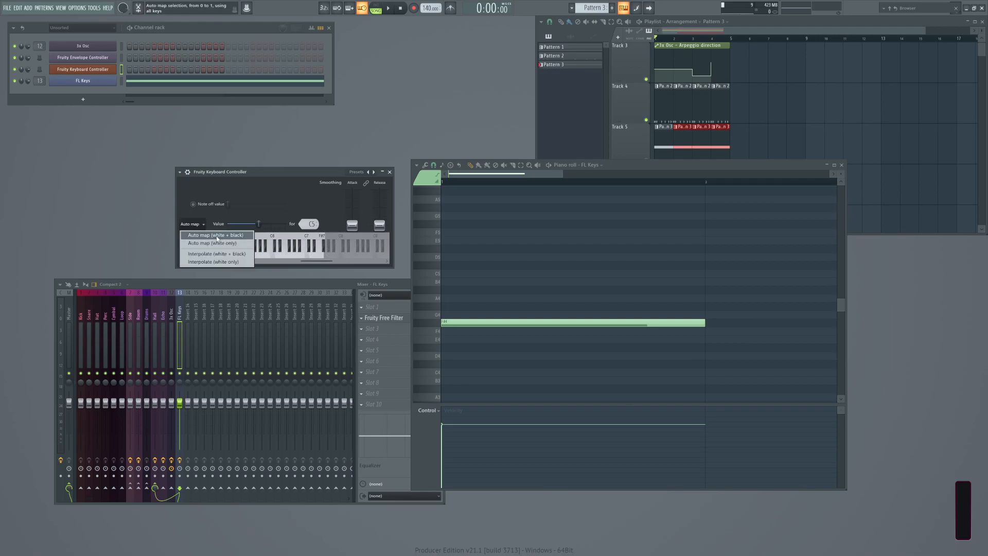
left_click(217, 235)
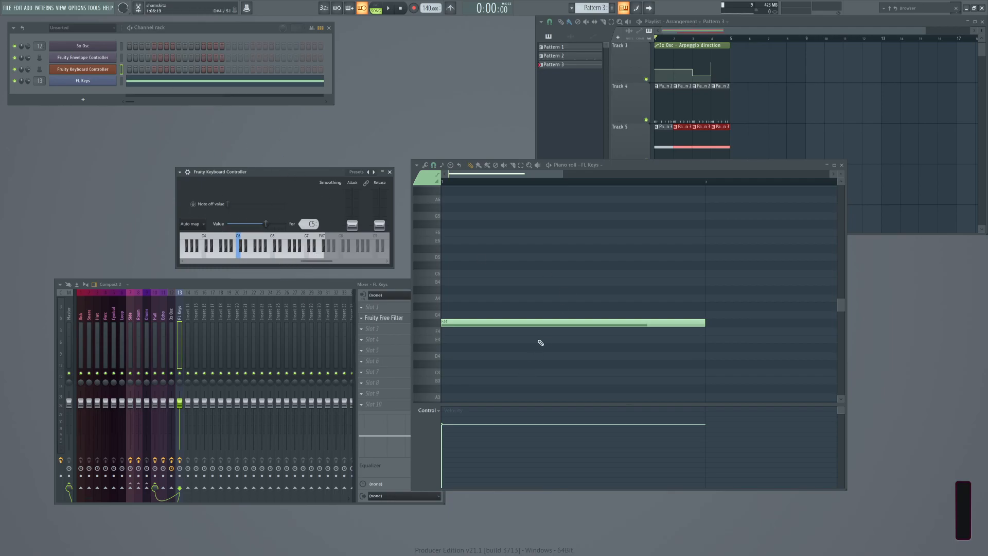
Bring up the FL Keys settings and add a new pattern named "kb crtl" at bar 1 of Track 6.
left_click(82, 81)
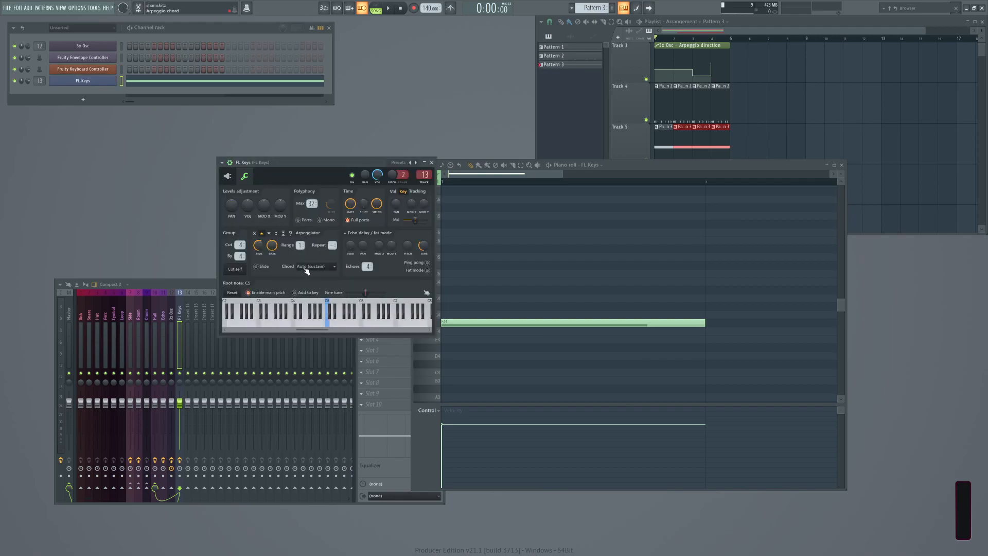
left_click(616, 167)
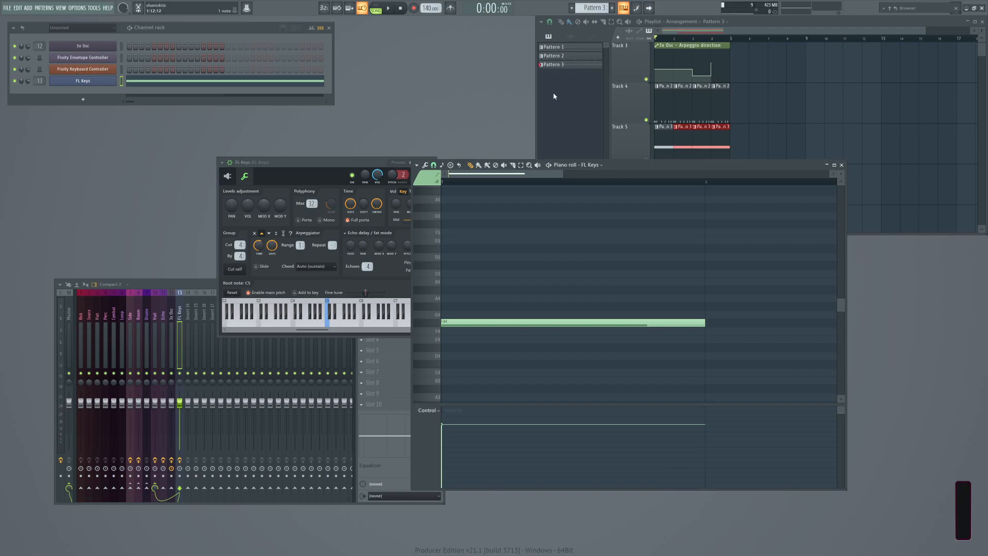
scroll(824, 117, "down", 2)
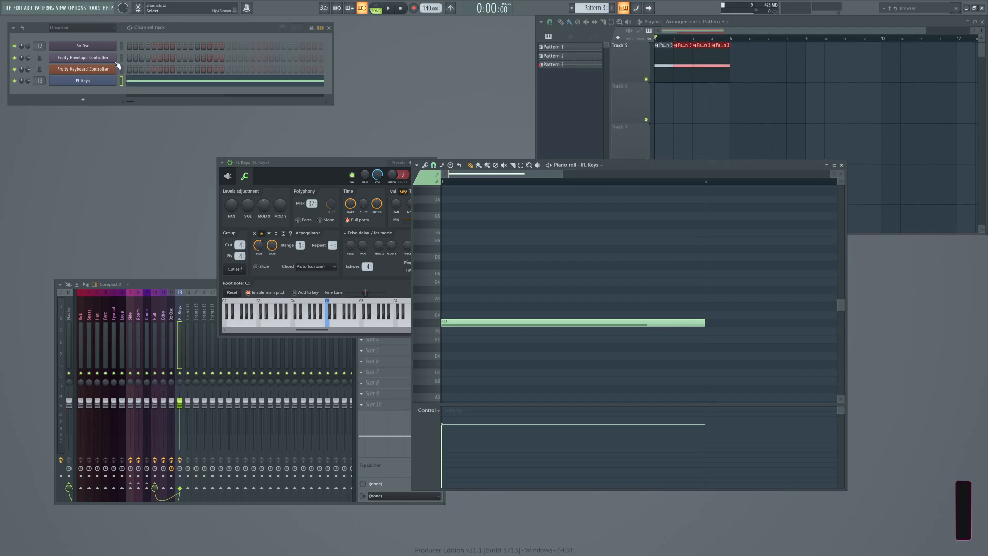
key("F4")
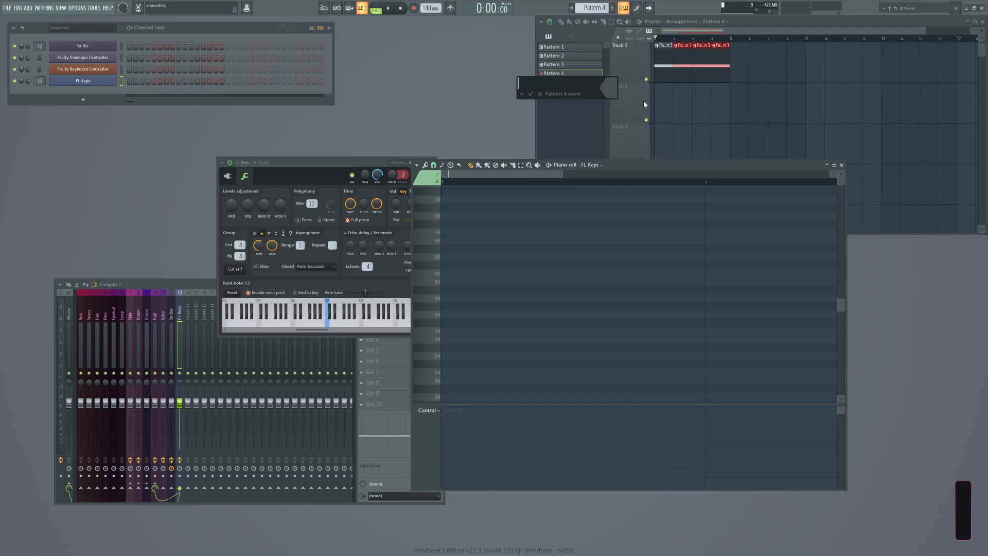
type("kb crtl")
key("Return")
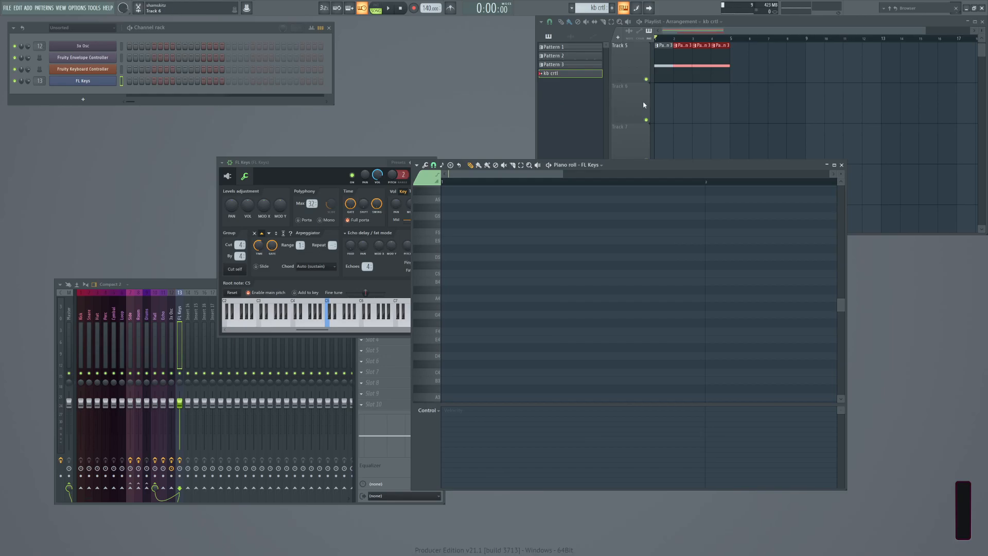
left_click(658, 102)
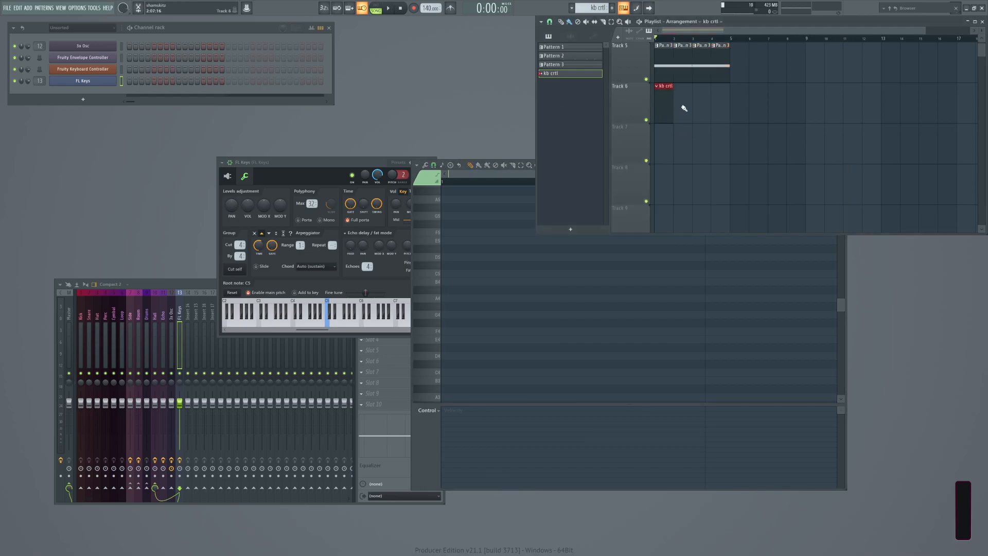
left_click(597, 354)
scroll(522, 277, "down", 3)
scroll(513, 288, "down", 10)
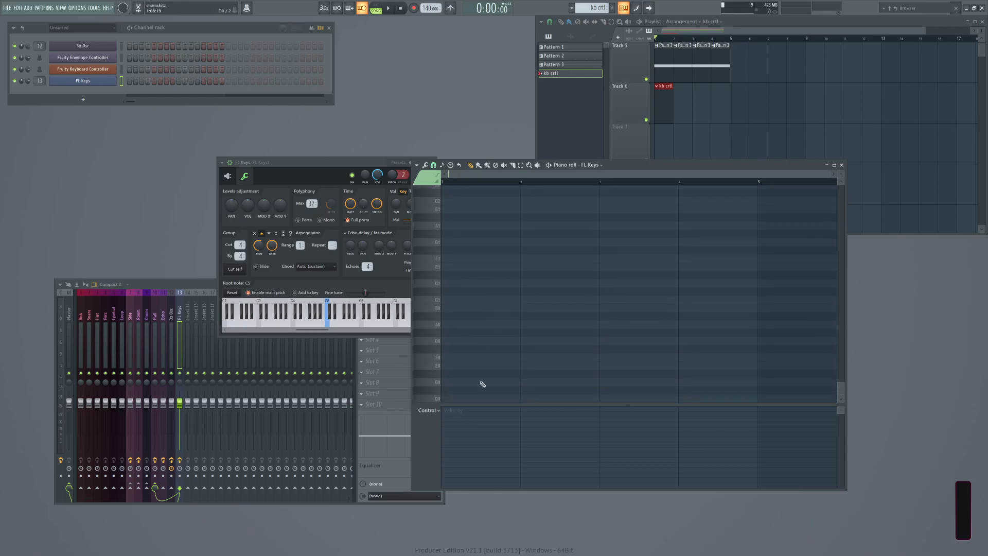
left_click(445, 398)
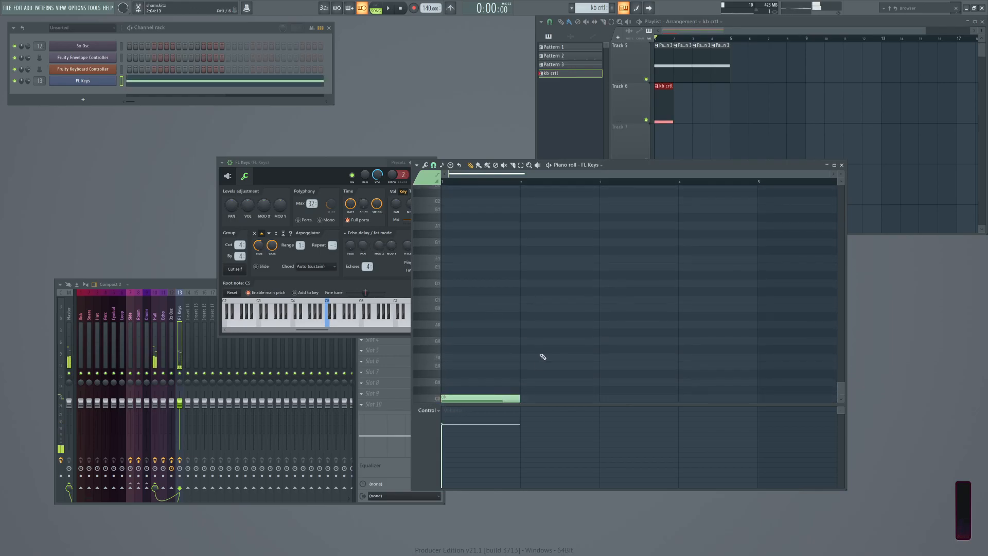
right_click(516, 398)
Switch the piano roll to the Fruity Keyboard Controller and place a one-bar note on C0 in bar 1.
left_click(590, 164)
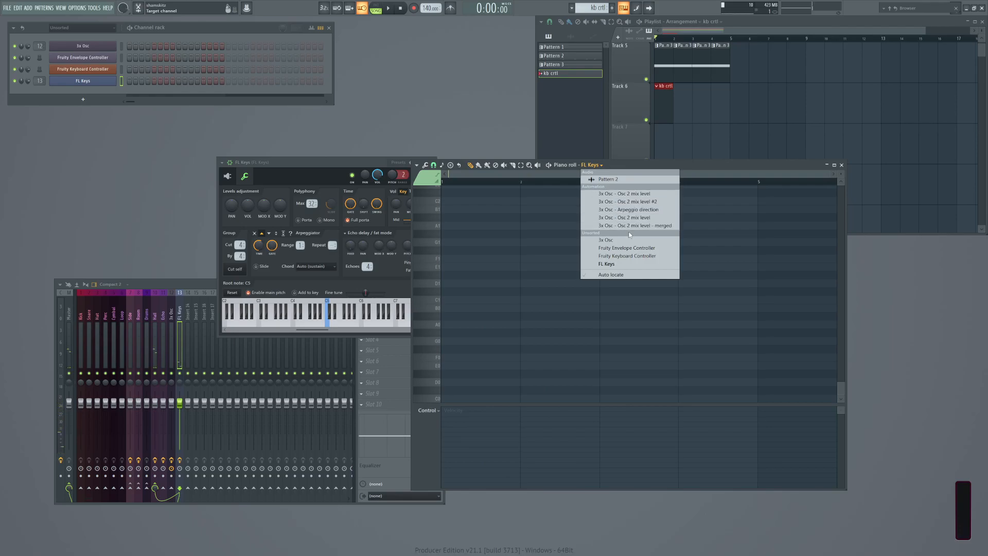
left_click(626, 256)
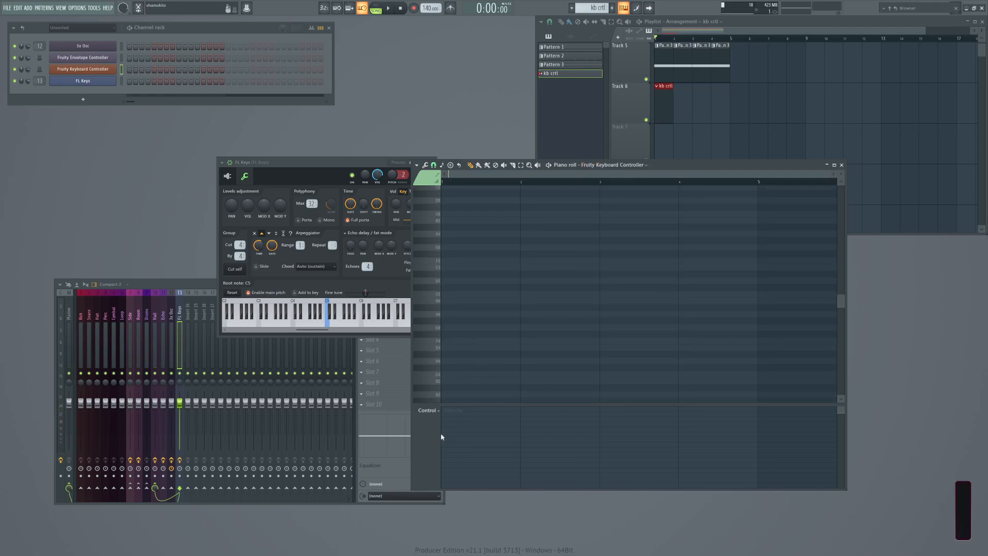
mouse_move(442, 536)
left_mouse_down()
mouse_move(441, 549)
mouse_move(440, 540)
left_mouse_up()
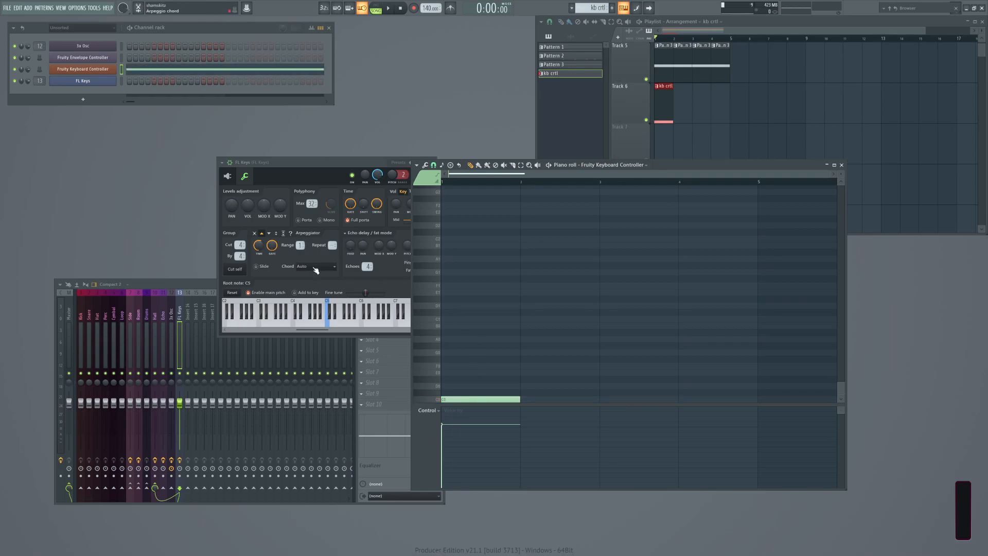
mouse_move(459, 399)
left_mouse_down()
mouse_move(457, 257)
mouse_move(456, 405)
left_mouse_up()
Extend the controller pattern with one-bar notes rising a semitone per bar, from C#0 in bar 2 to G0 in bar 8.
left_click_drag(526, 393, 530, 392)
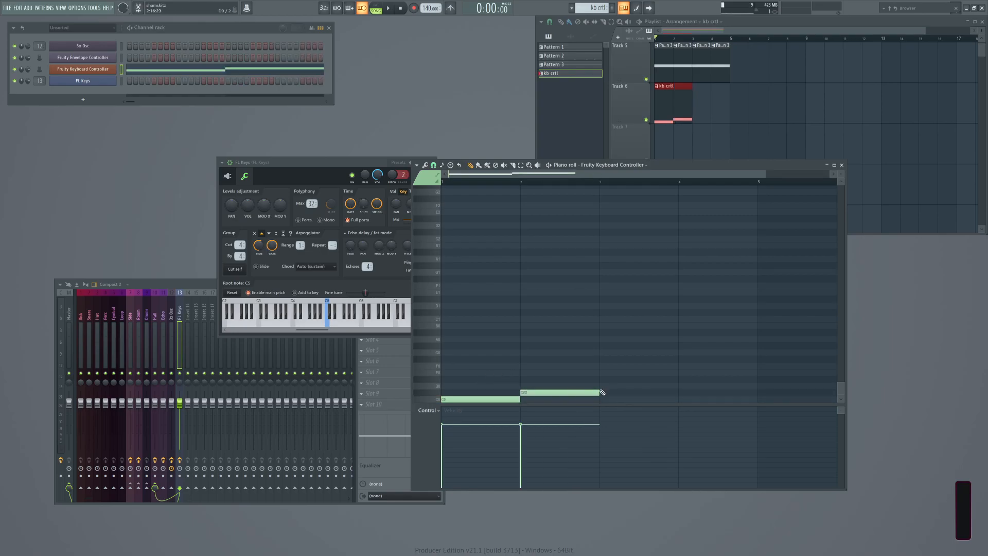
left_click(610, 386)
left_click(680, 379)
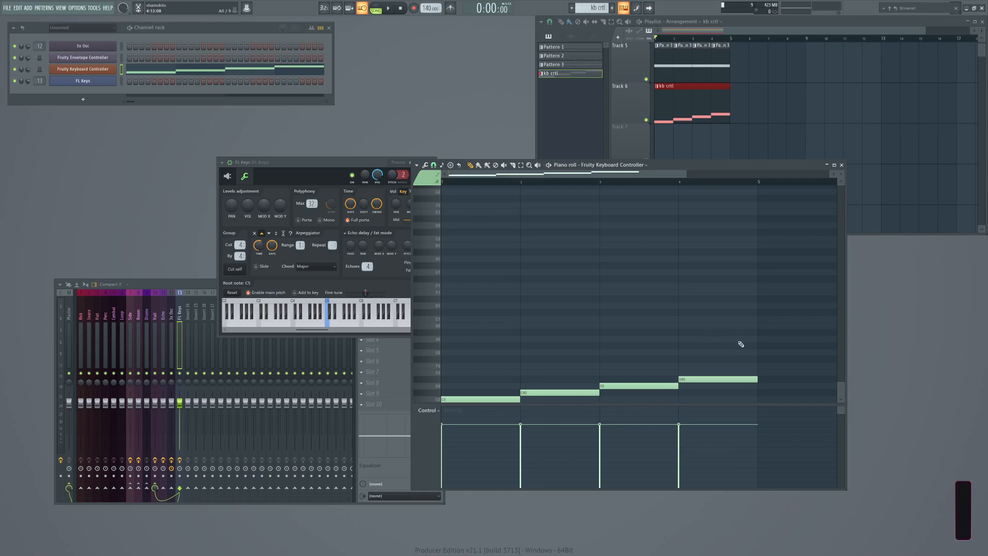
left_click_drag(733, 347, 763, 368)
left_click(561, 366, "ctrl")
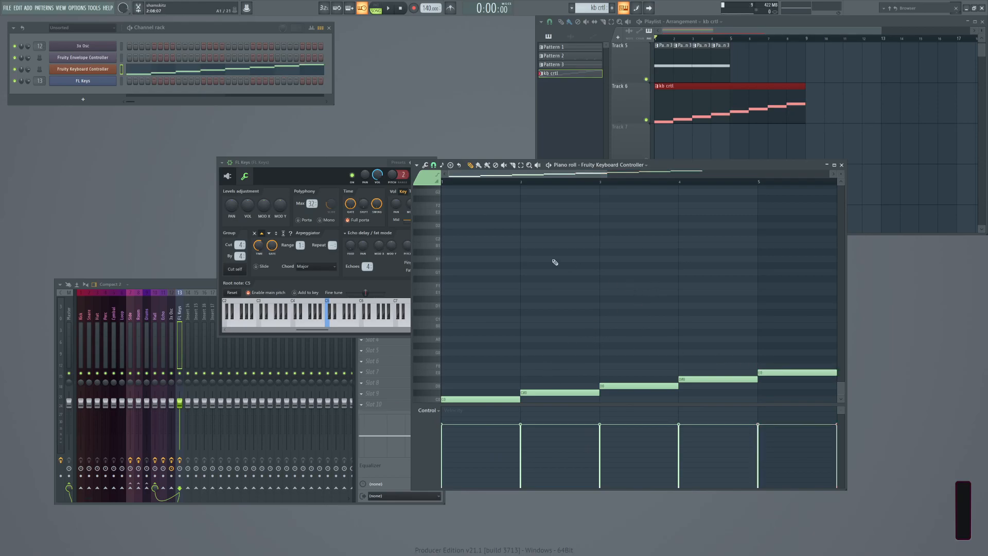
Play the kb crtl pattern and watch how each controller note changes the FL Keys arpeggiator chord.
key("space")
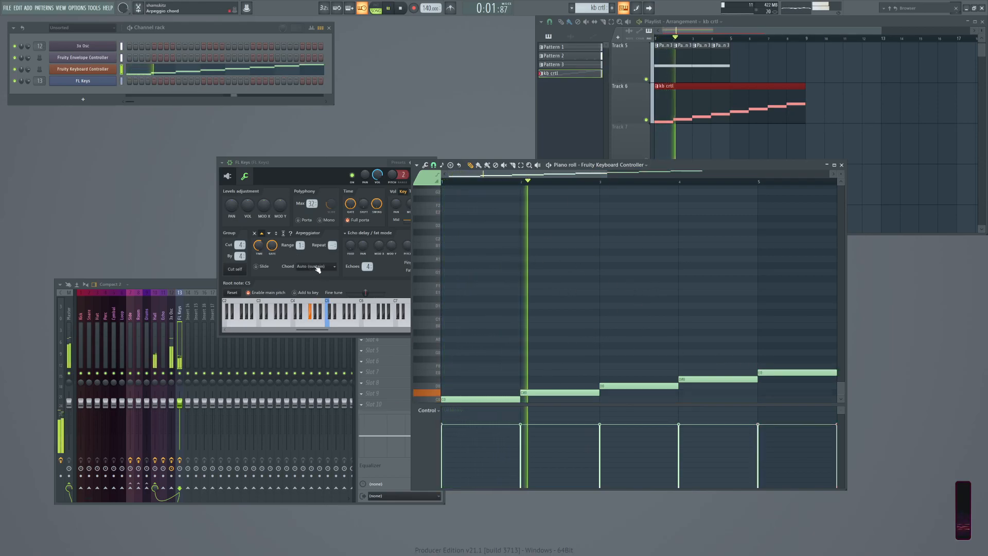
scroll(318, 268, "down", 1)
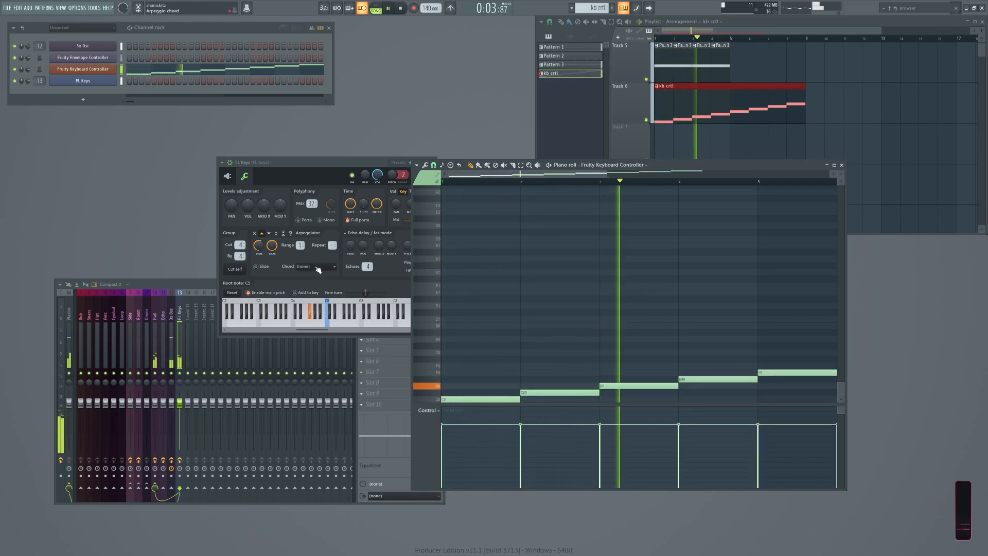
scroll(316, 268, "down", 2)
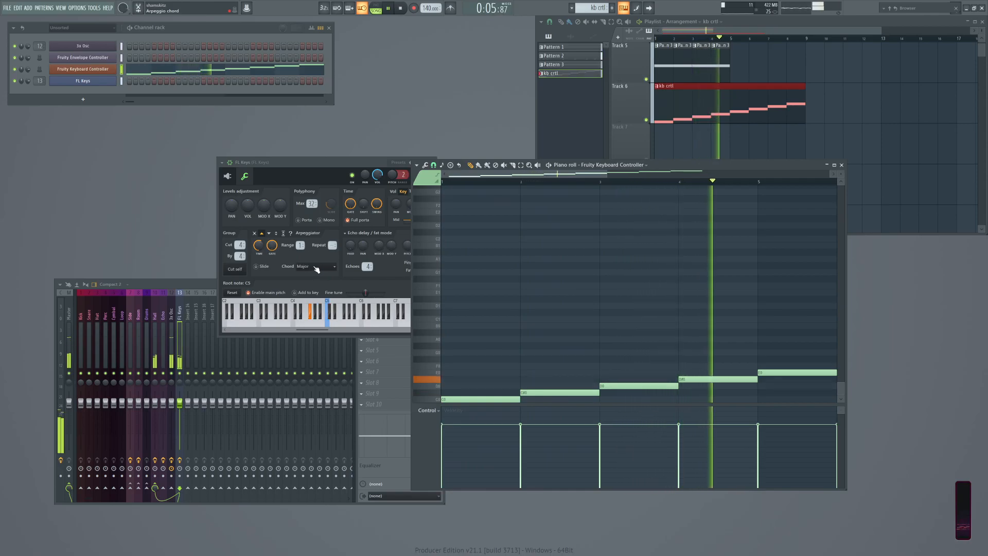
scroll(317, 268, "down", 1)
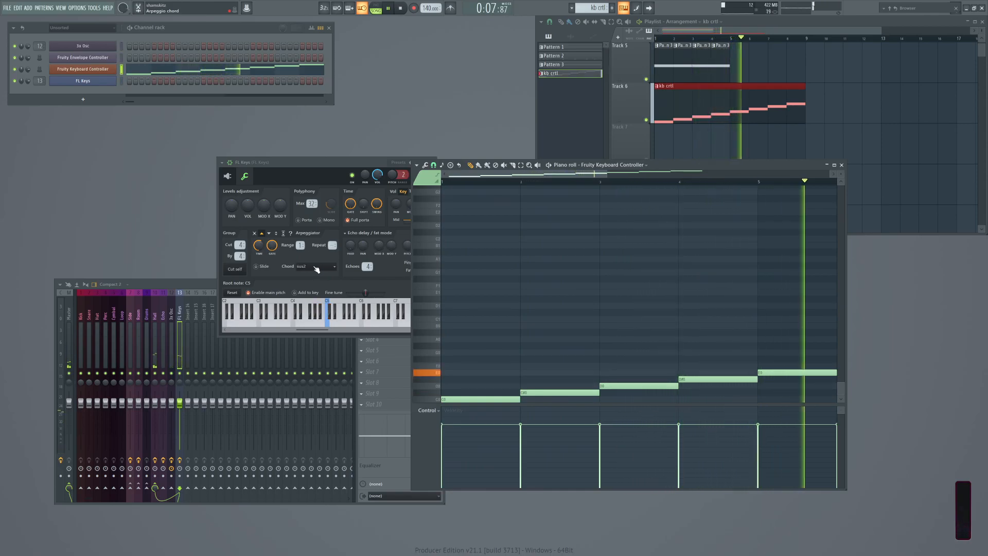
scroll(316, 268, "down", 1)
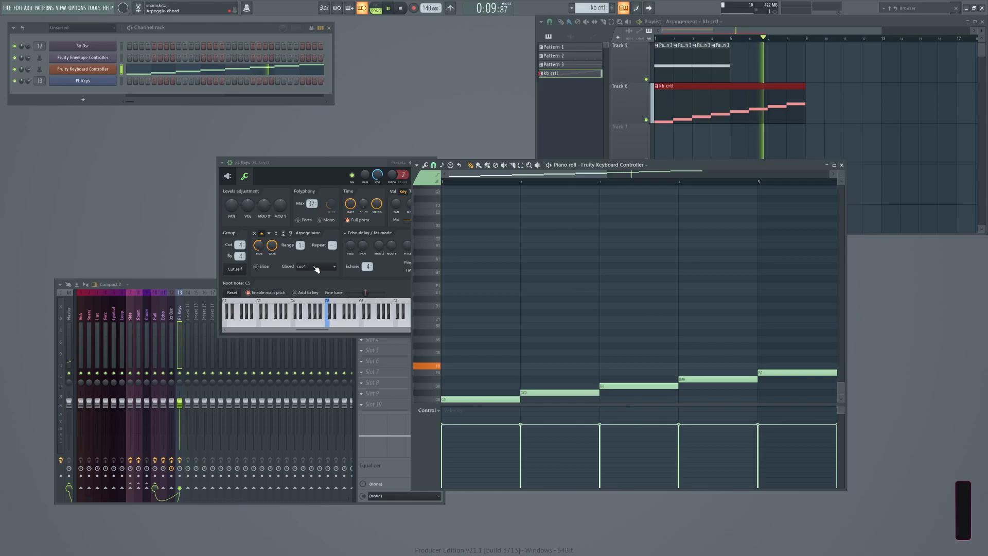
scroll(316, 267, "down", 1)
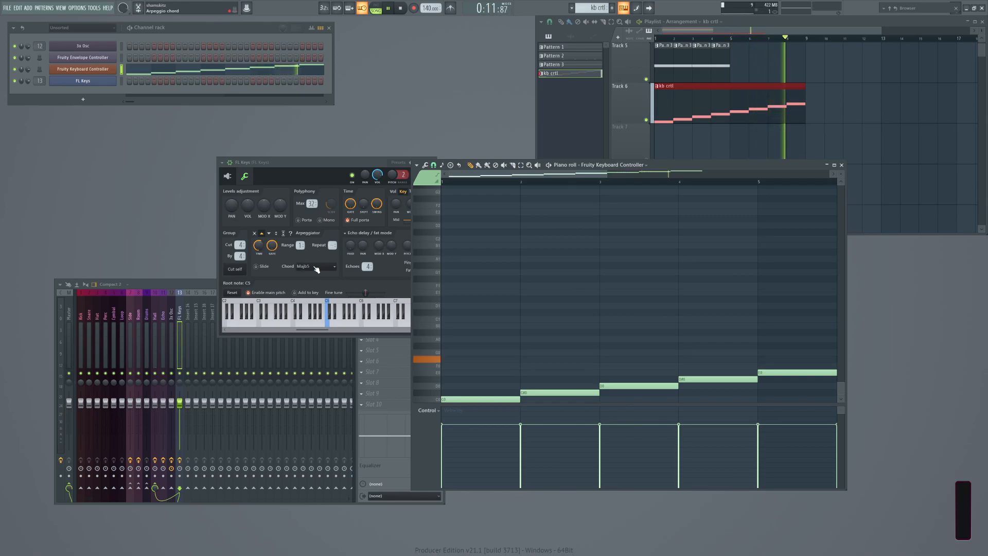
left_click_drag(712, 304, 410, 308)
key("space")
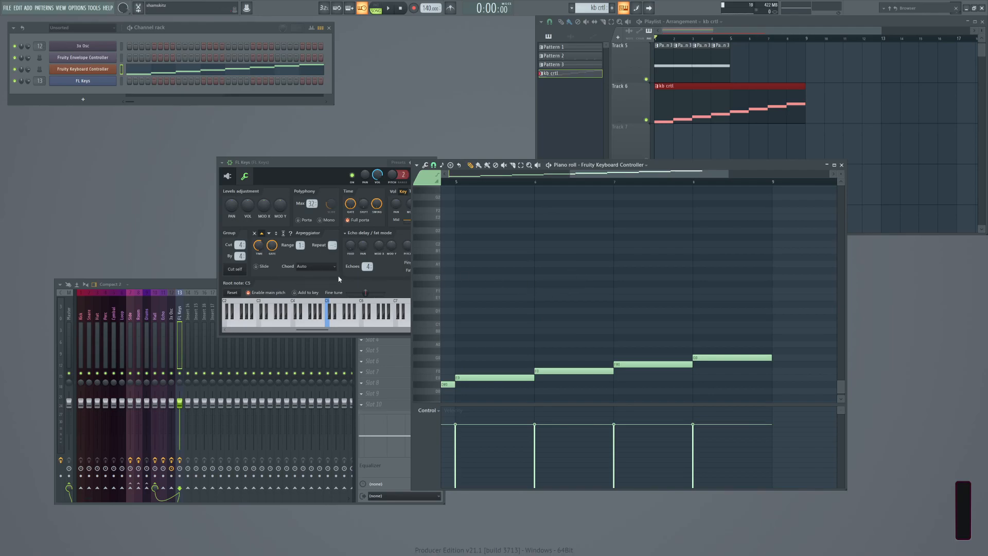
Move the FL Keys window clear of the piano roll so both can be seen side by side.
scroll(633, 299, "down", 1)
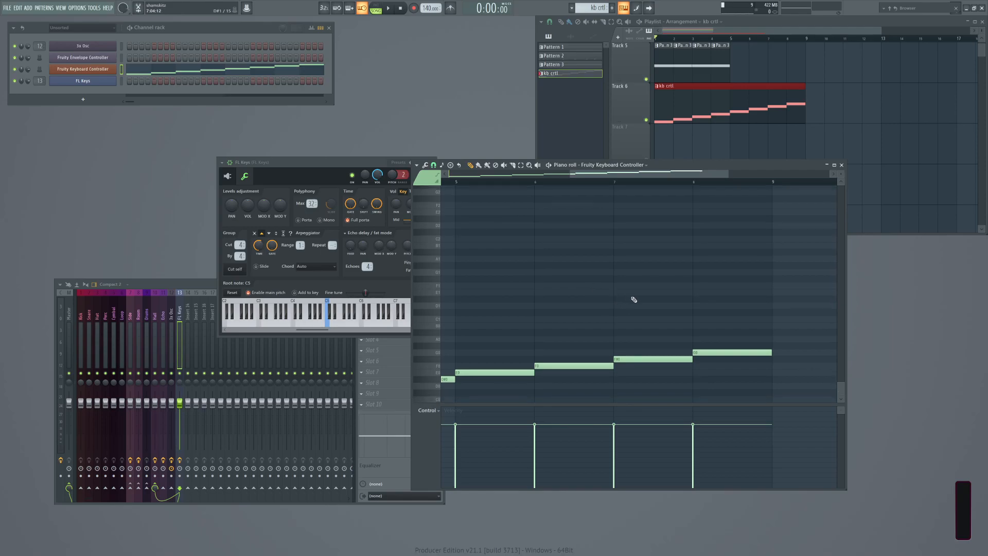
left_click_drag(336, 161, 309, 163)
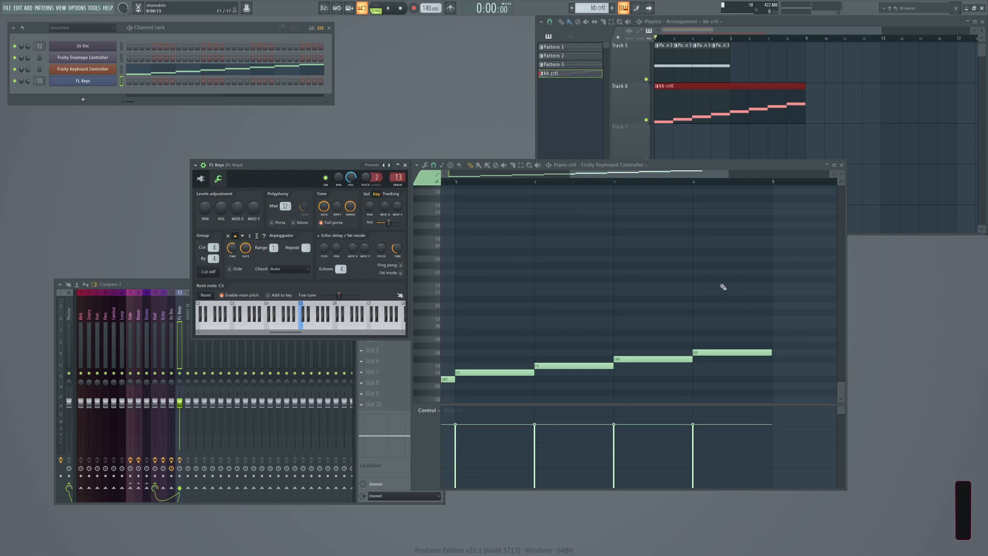
scroll(680, 289, "down", 3)
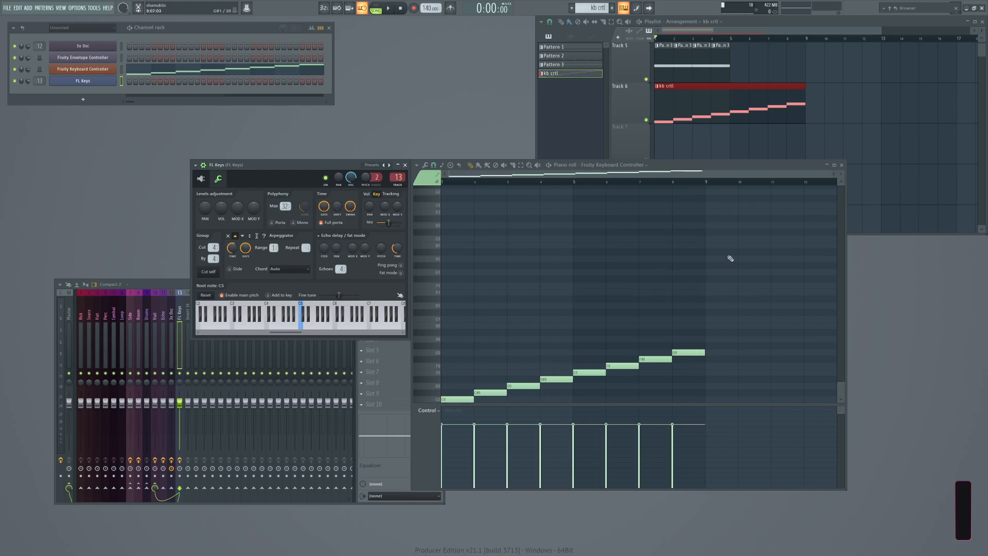
left_click(892, 116)
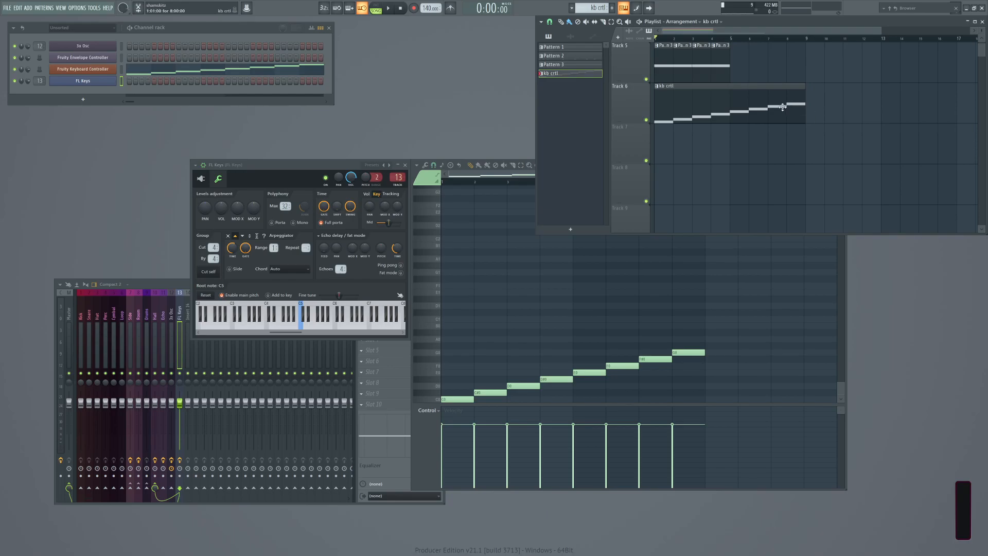
Delete the last four controller notes, in bars 5 to 8 of the kb crtl pattern.
right_click(688, 352)
right_click(623, 365)
right_click(654, 358)
right_click(591, 372)
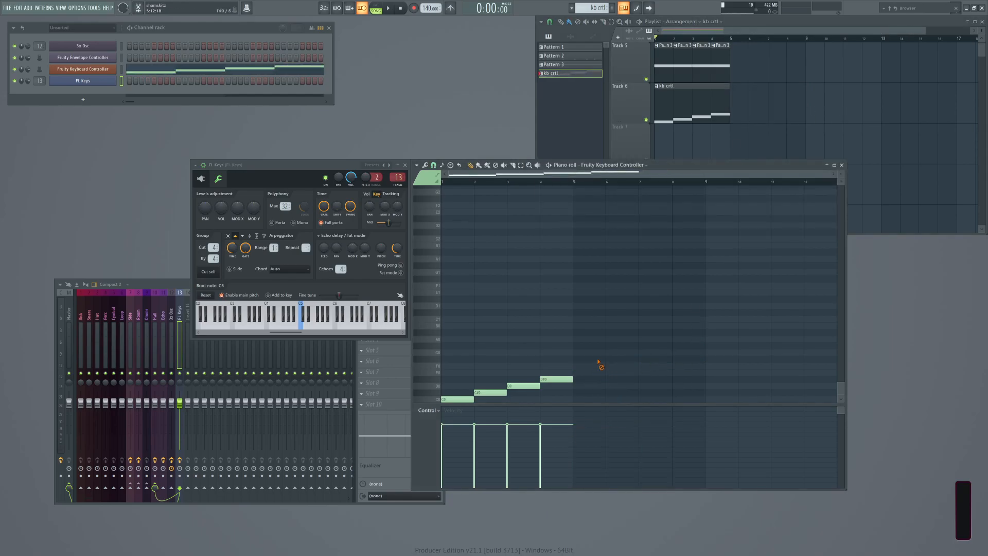
Move the four remaining controller notes to A1, C#1, D2 and E3 in order, and audition the changing chords.
left_click_drag(453, 401, 455, 259)
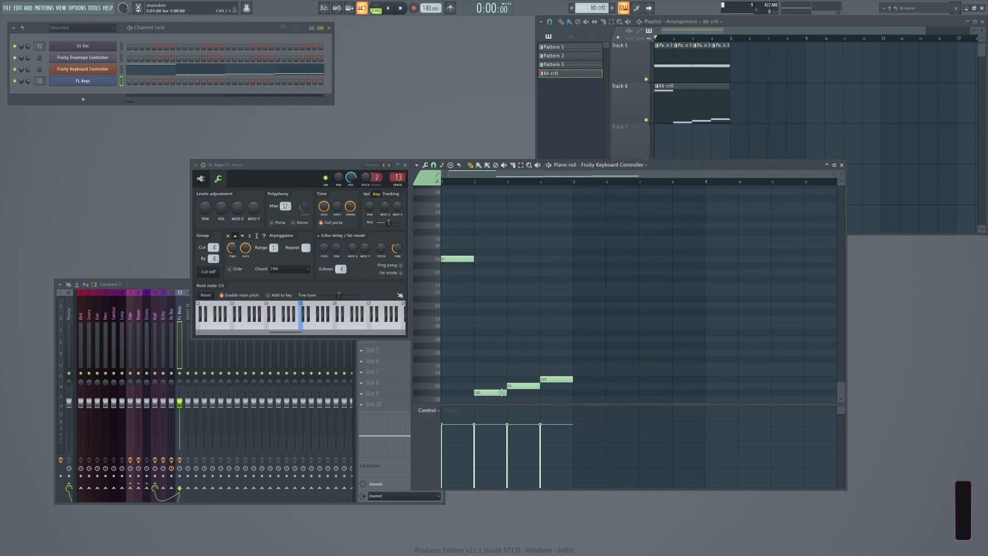
left_click_drag(484, 392, 484, 313)
left_click_drag(522, 385, 528, 228)
left_click_drag(556, 390, 556, 196)
key("space")
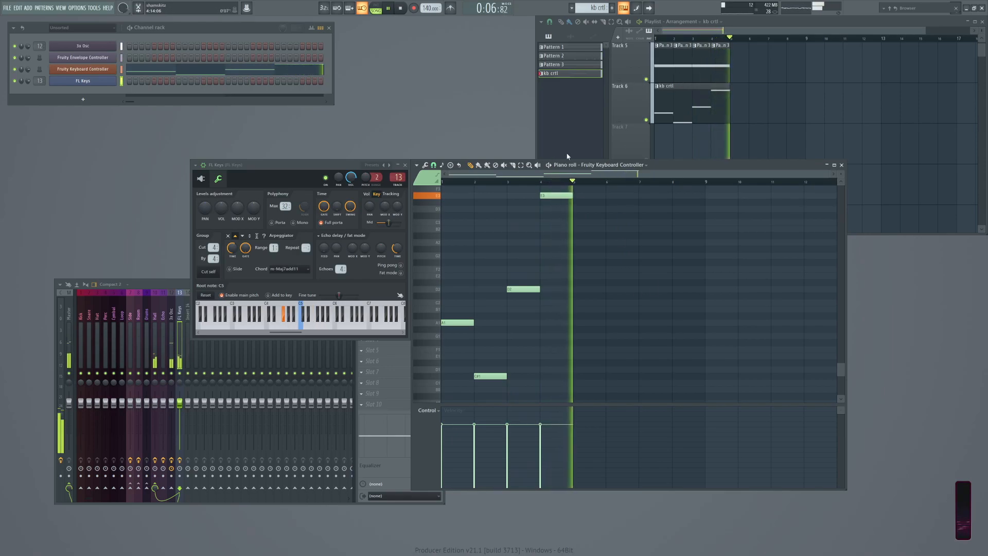
key("space")
Merge the four Pattern 3 clips on Track 5 into a single pattern clip.
left_click(684, 61)
left_click_drag(739, 62, 663, 65)
scroll(742, 125, "up", 3)
scroll(825, 170, "down", 3)
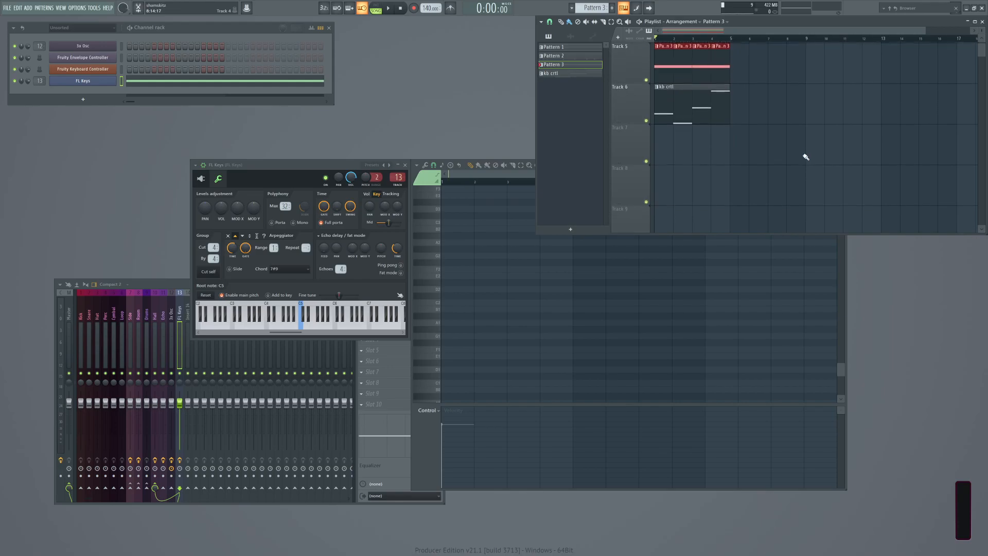
key("ctrl+g")
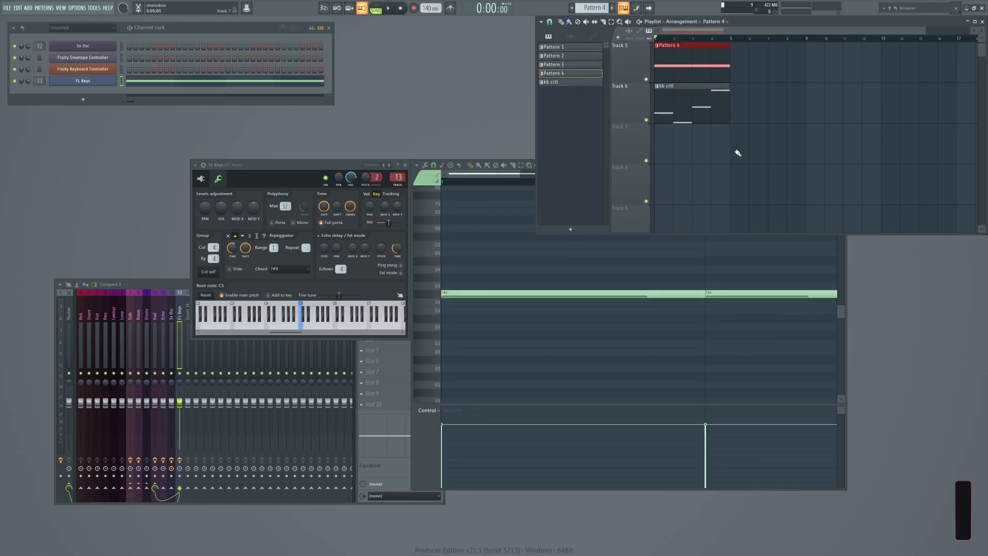
Raise the second FL Keys note to C#5 and the fourth to B4 in the merged pattern, and play it.
right_click(536, 268, "ctrl")
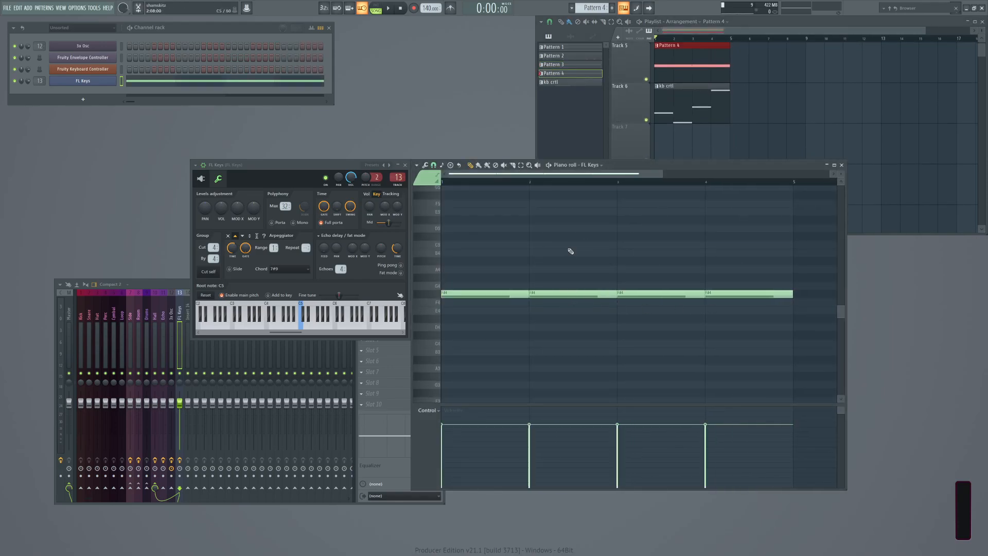
left_click_drag(552, 298, 551, 240)
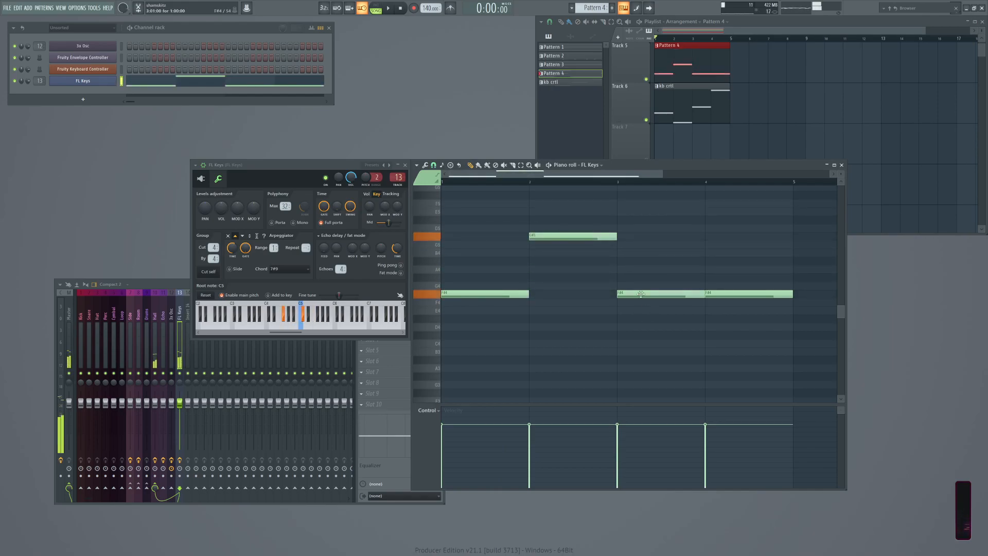
left_click_drag(722, 296, 723, 256)
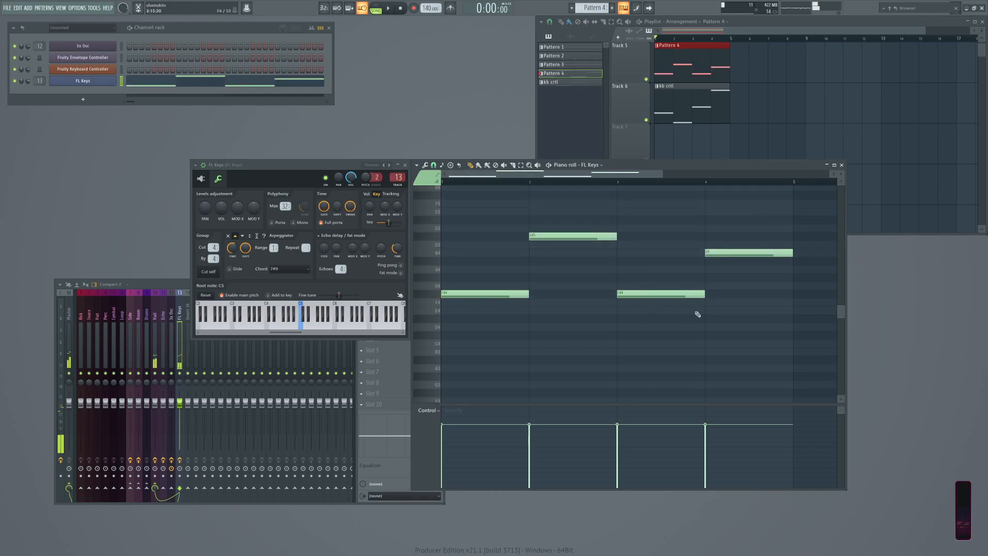
key("space")
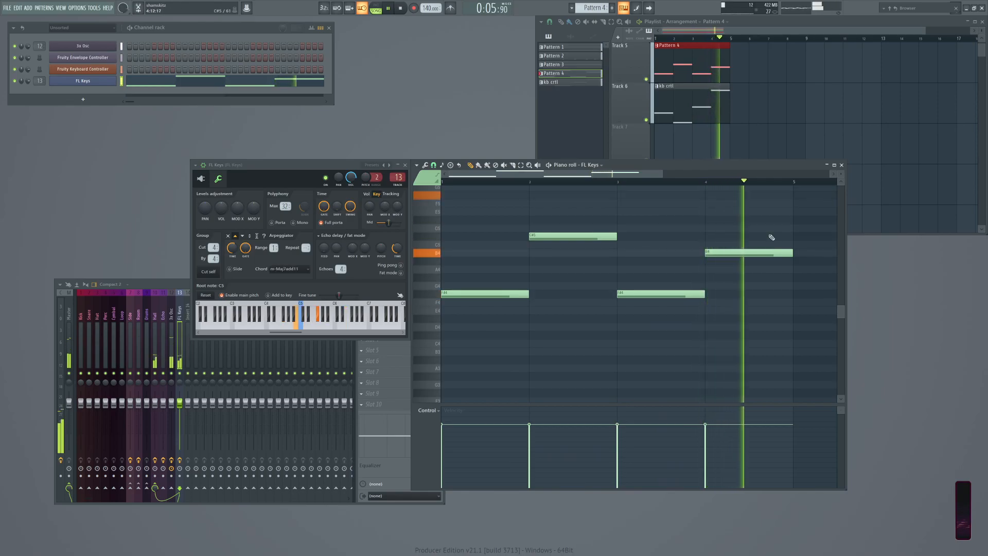
Stop playback and open the Fruity Keyboard Controller notes of the kb crtl clip.
left_click(680, 107)
left_click(680, 107)
key("space")
left_click_drag(581, 330, 772, 267)
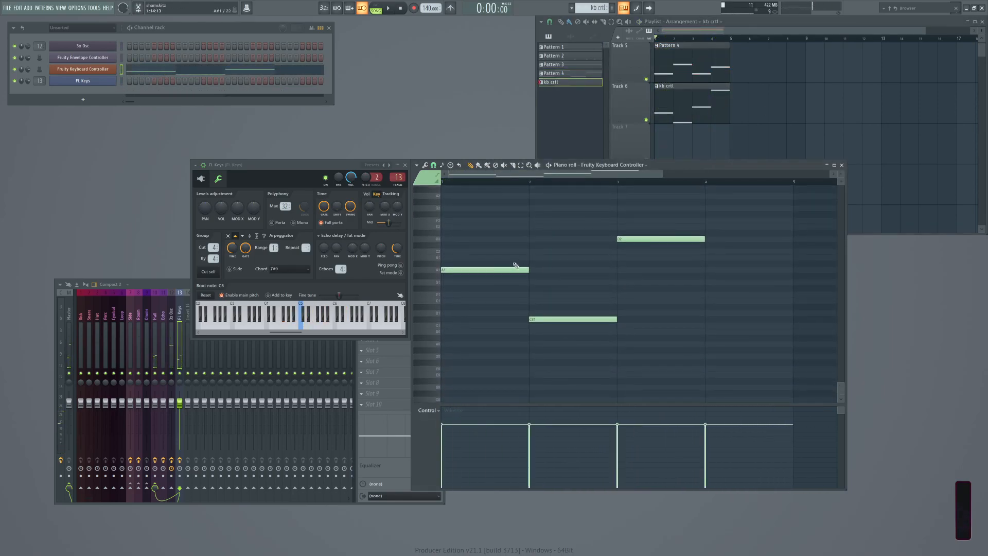
Move the four controller notes to D#0, G0, D#0 and D#0 in order, and audition the resulting chord changes.
left_click_drag(482, 271, 450, 381)
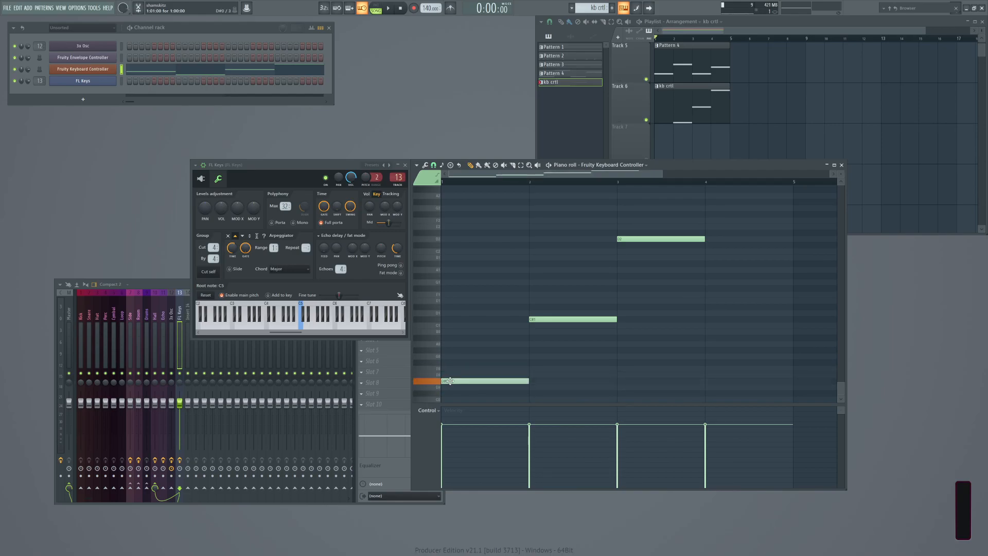
left_click_drag(563, 319, 562, 357)
left_click_drag(635, 239, 636, 383)
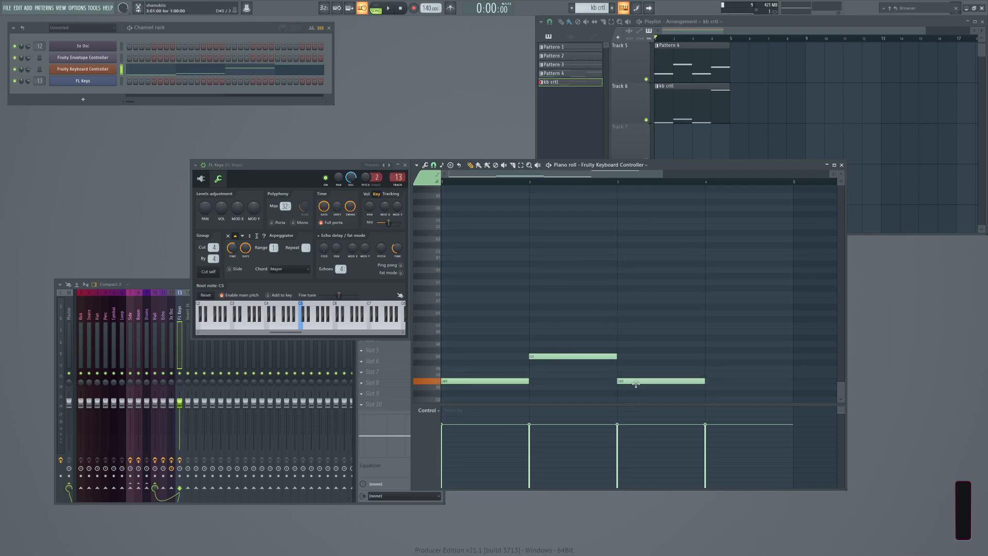
scroll(721, 307, "up", 4)
left_click_drag(736, 225, 716, 382)
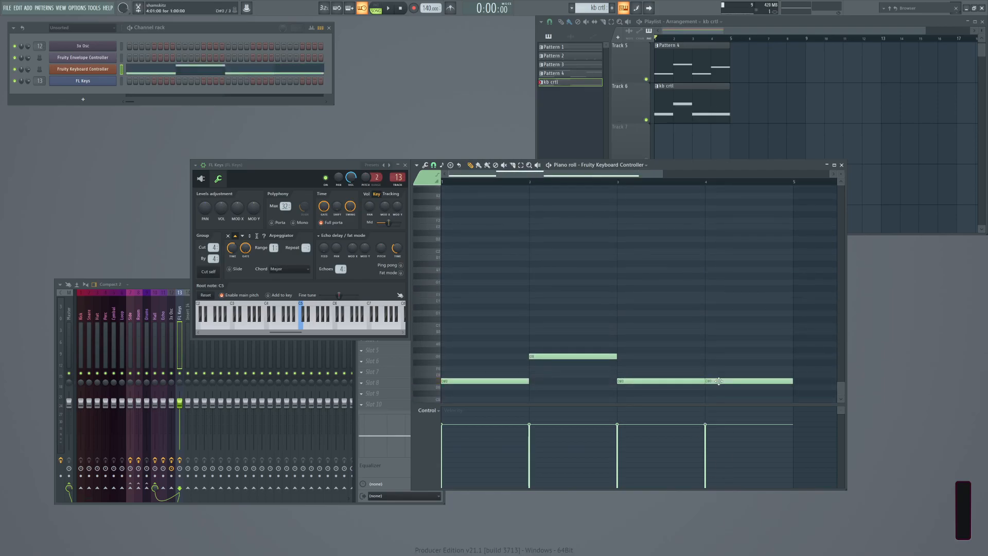
key("space")
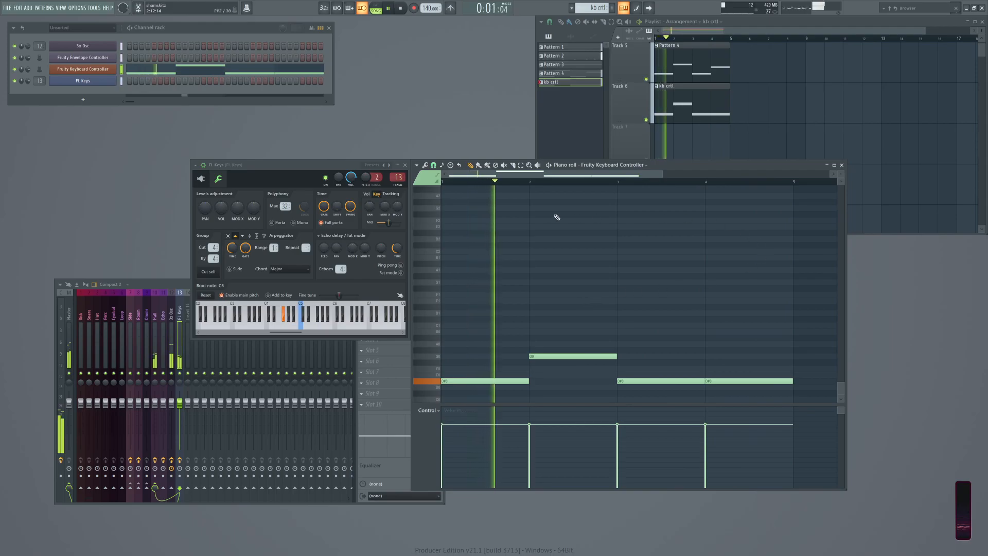
key("space")
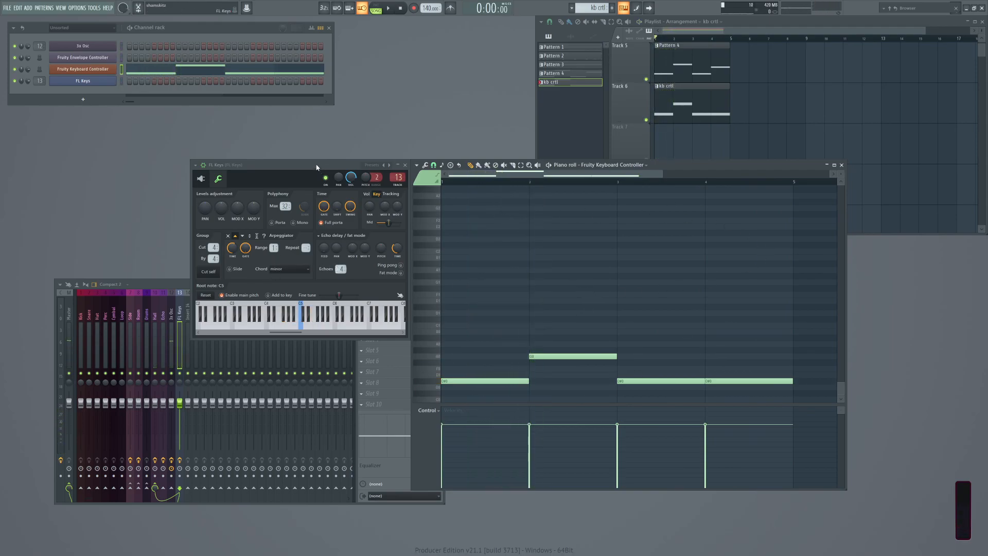
Close the FL Keys window and bring the mixer to the front.
left_click_drag(317, 168, 223, 157)
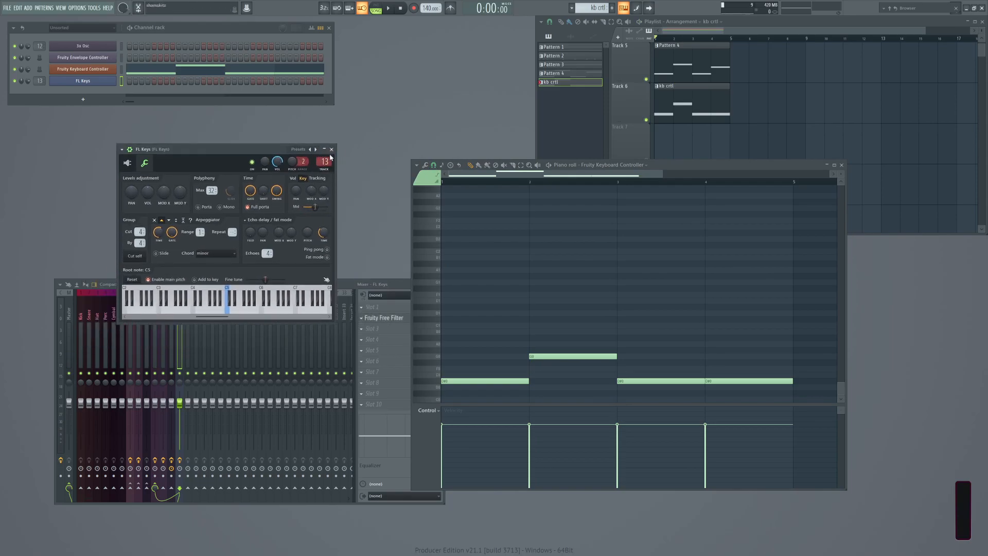
left_click(331, 149)
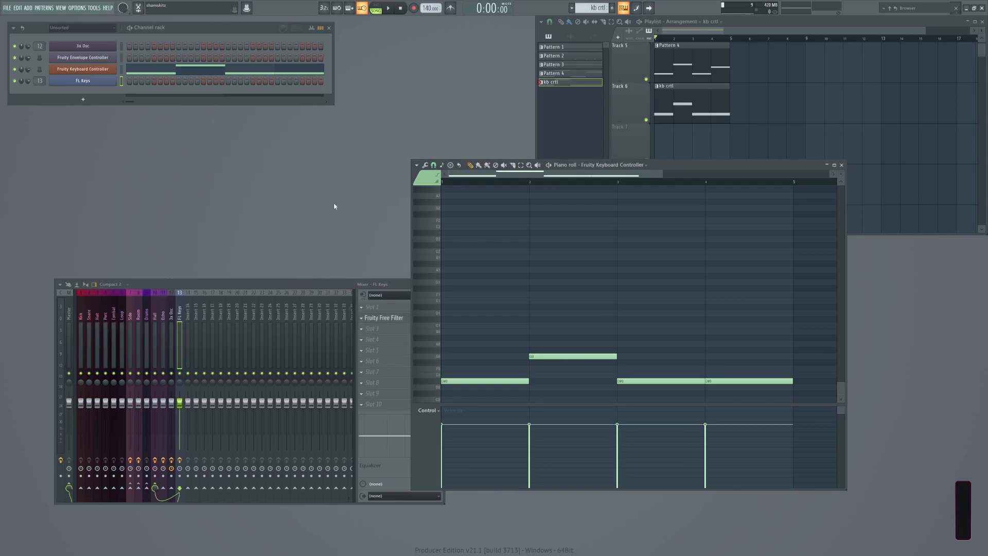
left_click(294, 286)
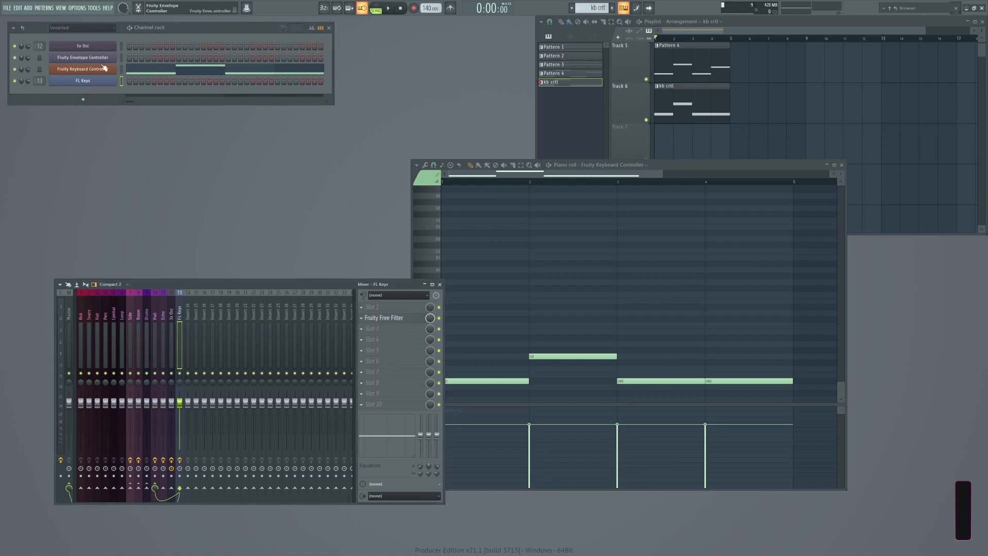
Add a second FL Keys channel to the channel rack and close both instrument windows.
left_click(110, 83)
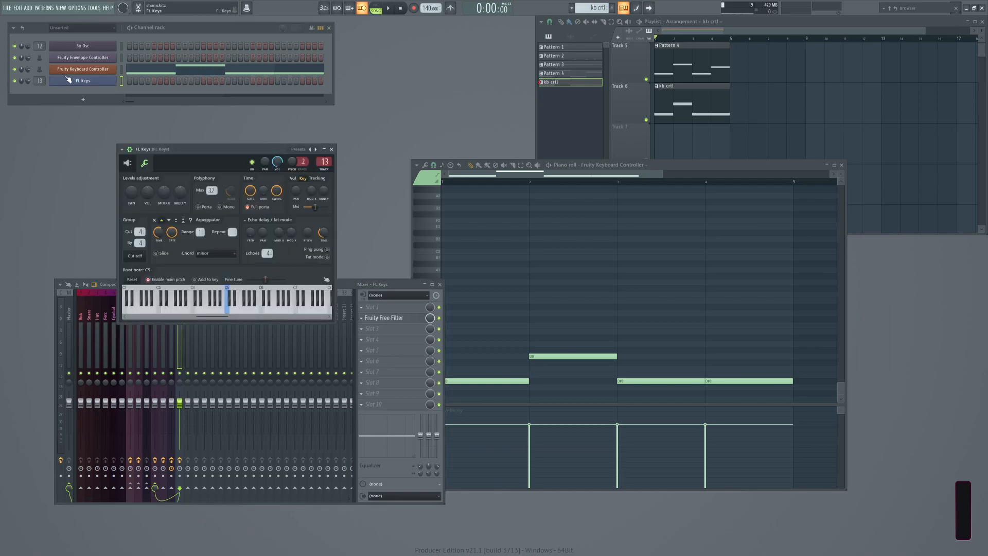
left_click(122, 82)
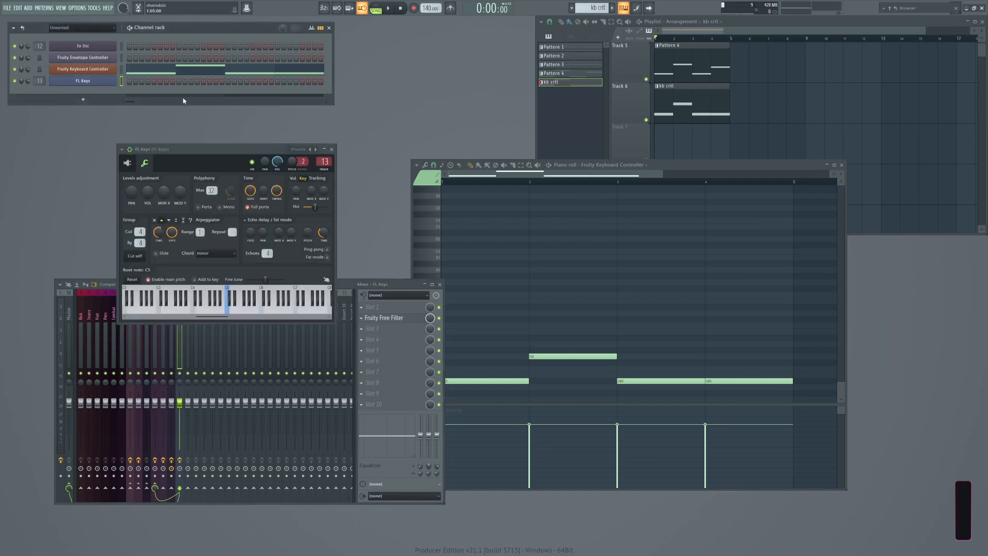
left_click(83, 99)
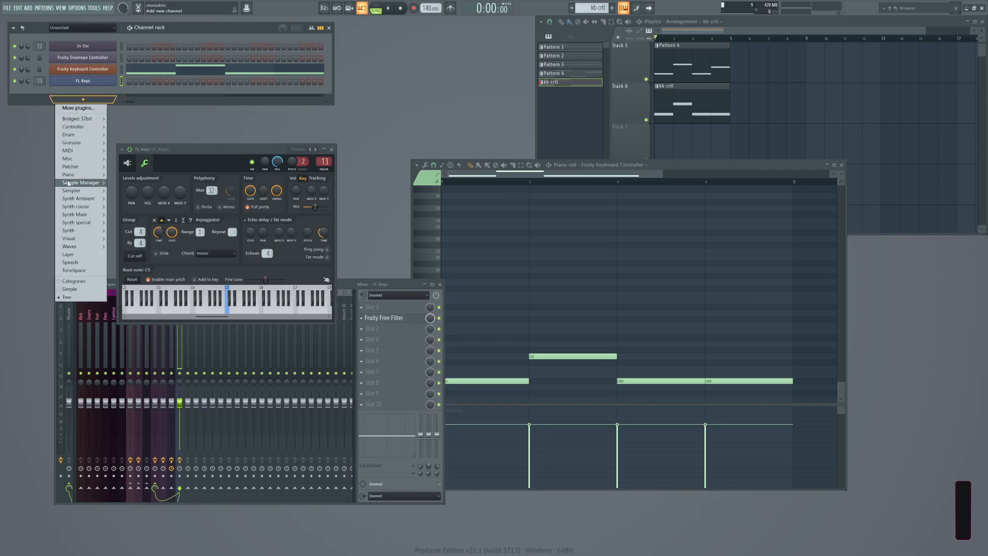
mouse_move(98, 175)
left_click(128, 183)
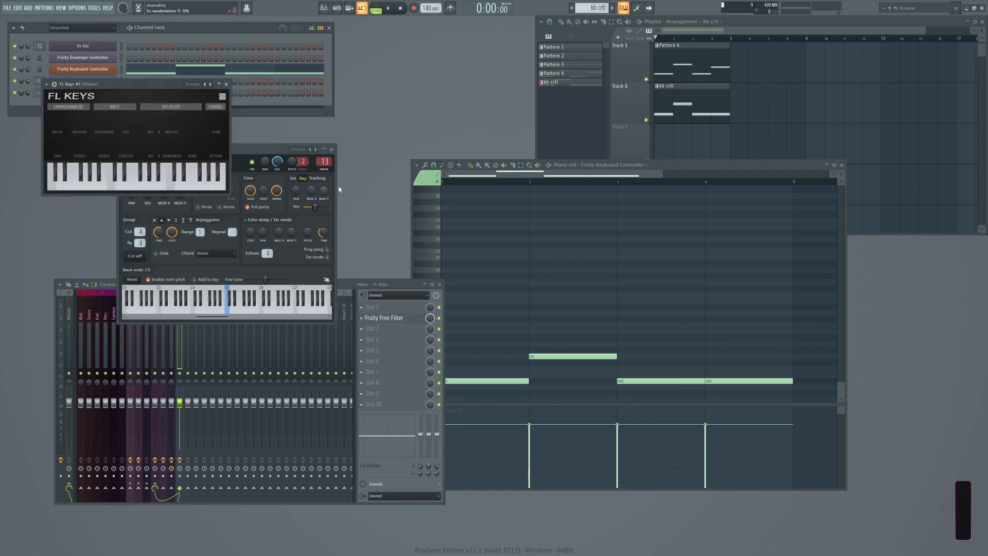
left_click(227, 83)
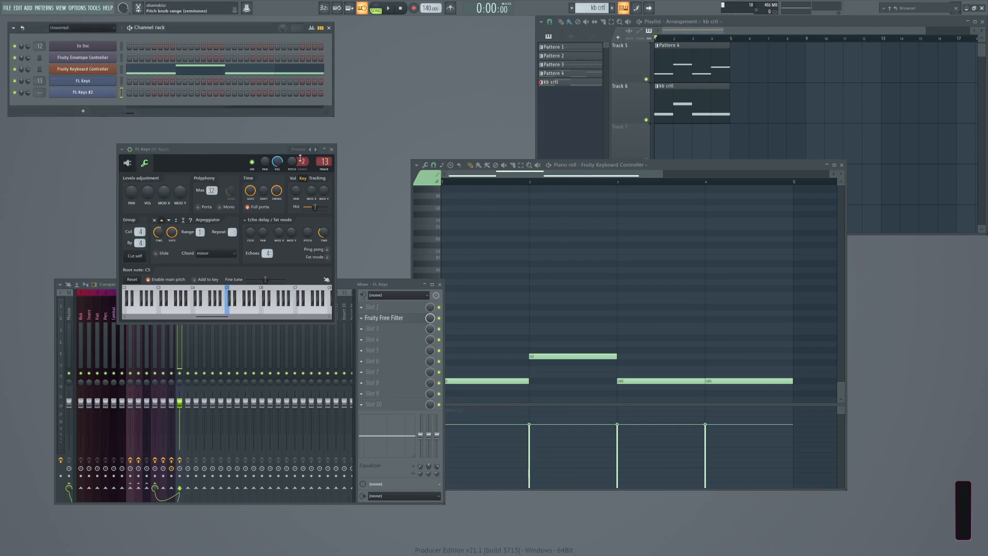
left_click(332, 149)
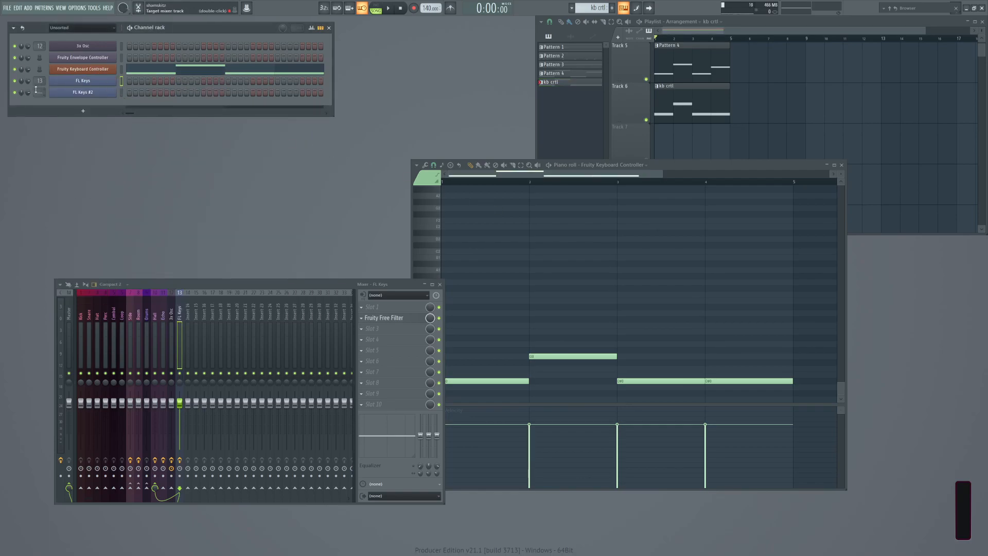
Link the FL Keys channel to mixer insert 14, shift that track one place to insert 15, and rename it FL Keys Mix.
left_click(188, 312)
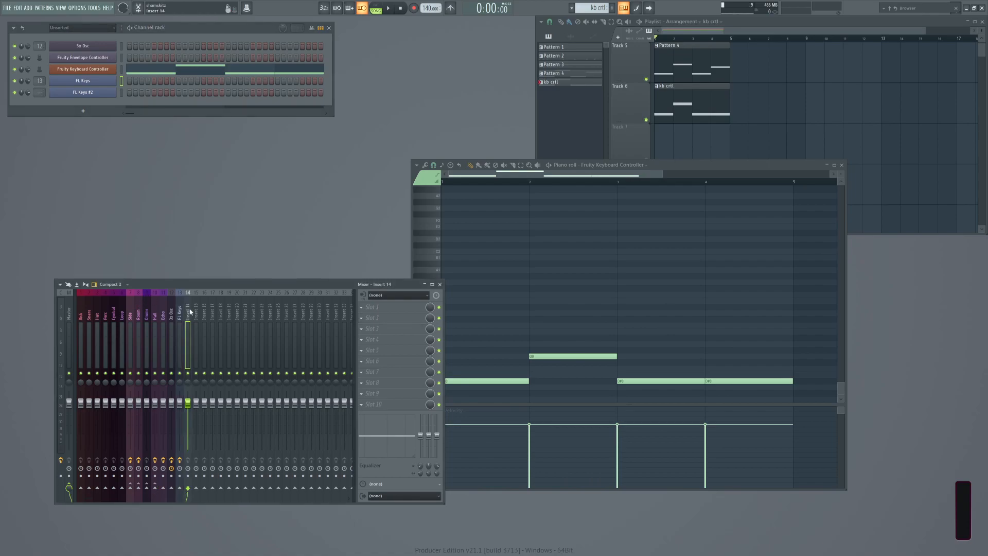
key("ctrl+l")
key("alt+Right")
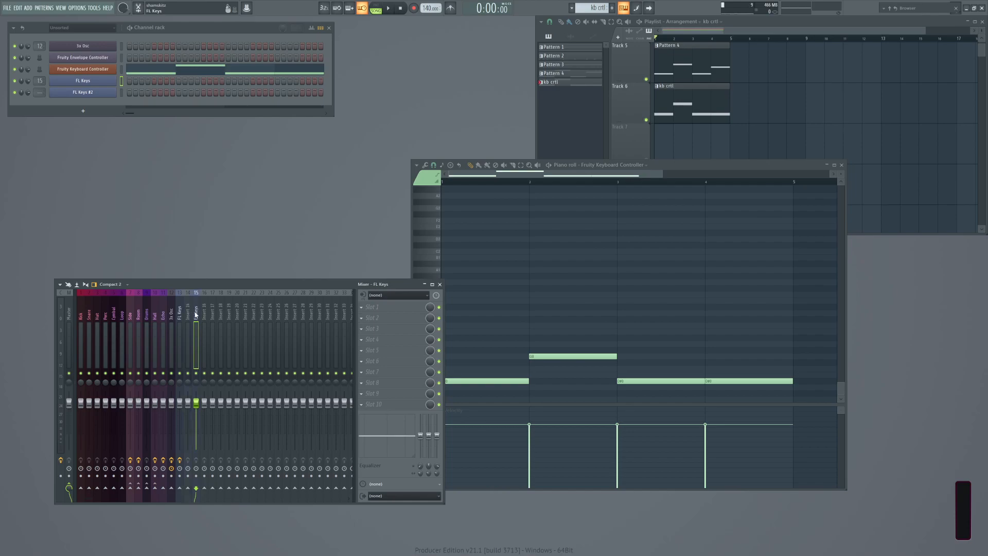
double_click(196, 313)
type("Mix")
key("Return")
Link the FL Keys #2 channel to mixer insert 14.
left_click(188, 313)
left_click(121, 94)
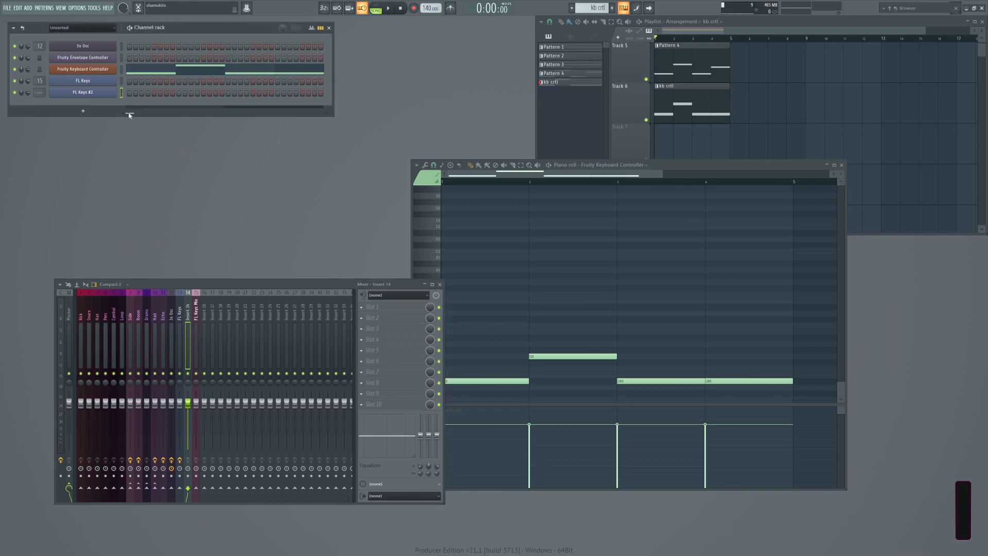
key("ctrl+l")
Route the FL Keys and FL Keys #2 mixer tracks only to the FL Keys Mix track.
left_click(181, 313)
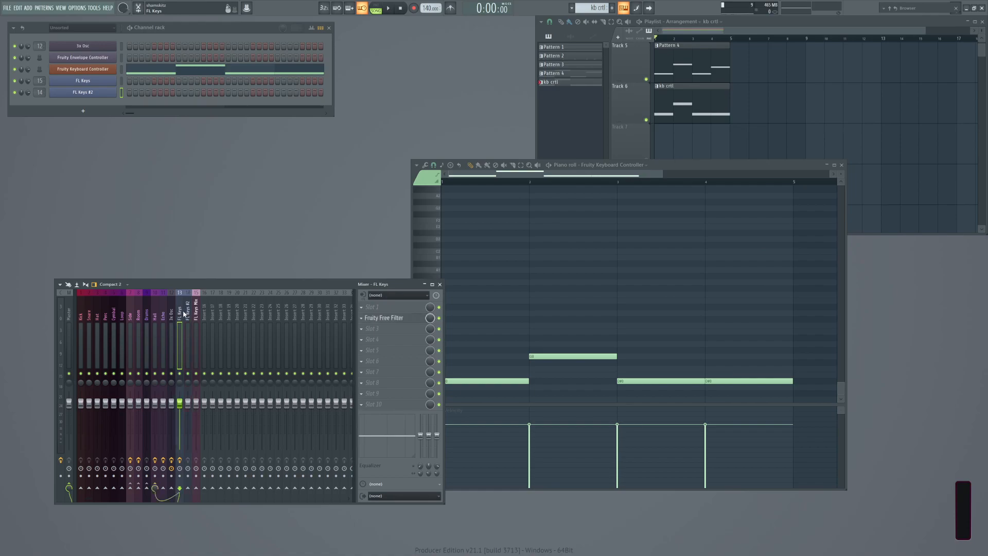
right_click(196, 489)
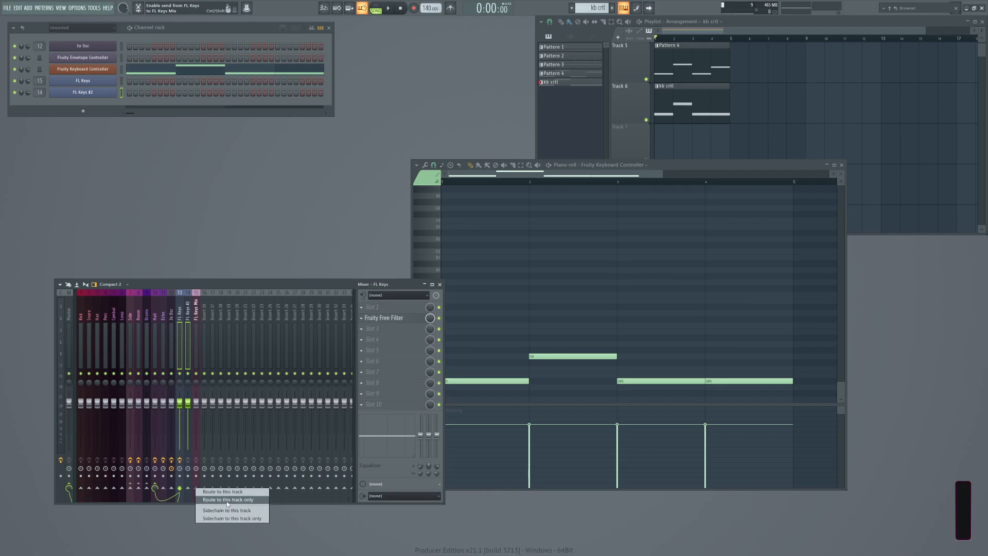
left_click(218, 494)
Enable a send from FL Keys Mix to the Hall track and audition the routing.
left_click(196, 312)
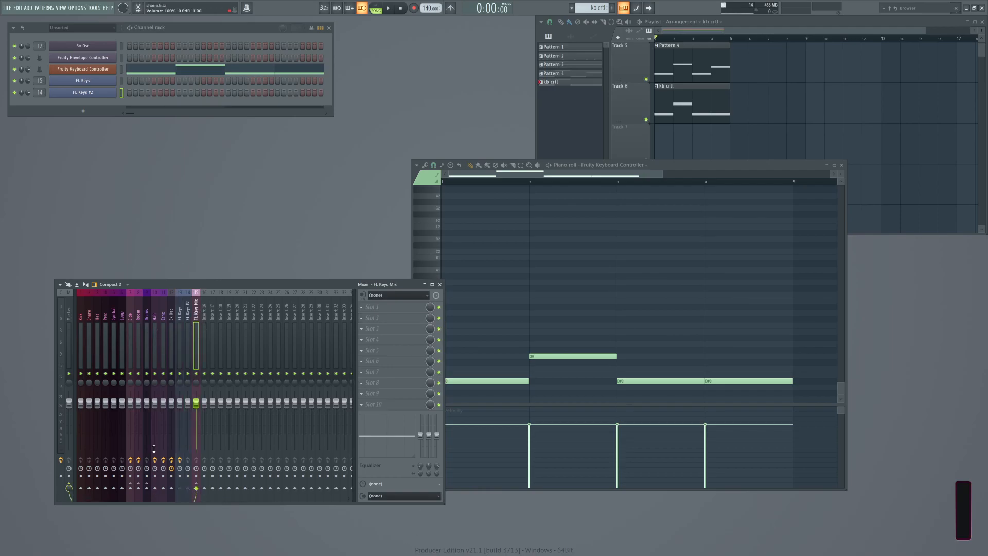
left_click(155, 489)
key("space")
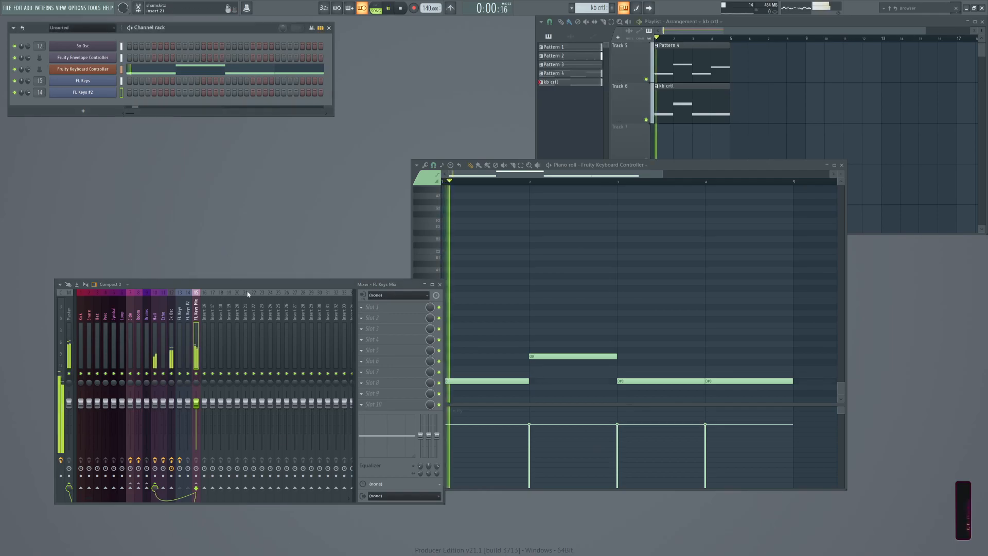
key("space")
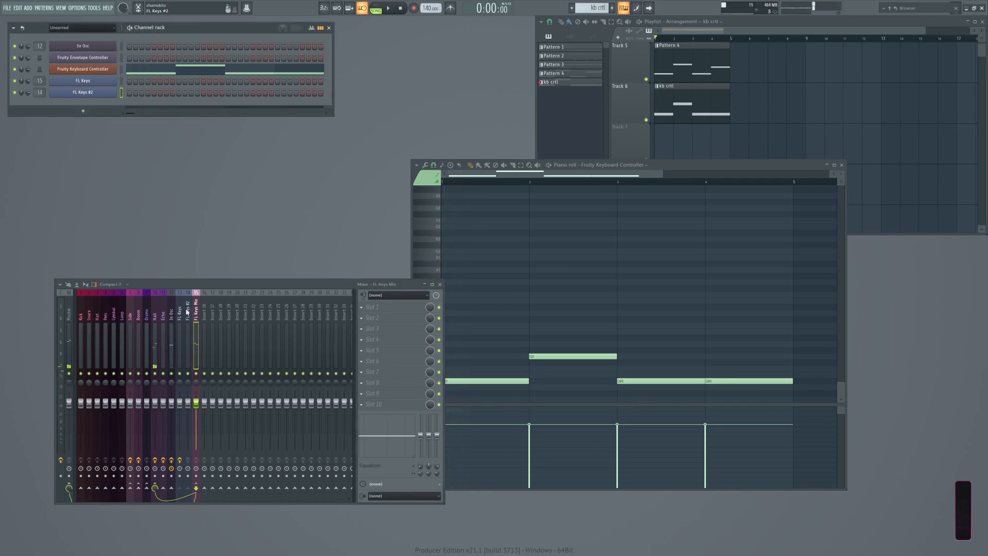
Load Fruity Free Filter into effect slot 2 of the FL Keys #2 mixer track.
left_click(188, 313)
left_click(362, 319)
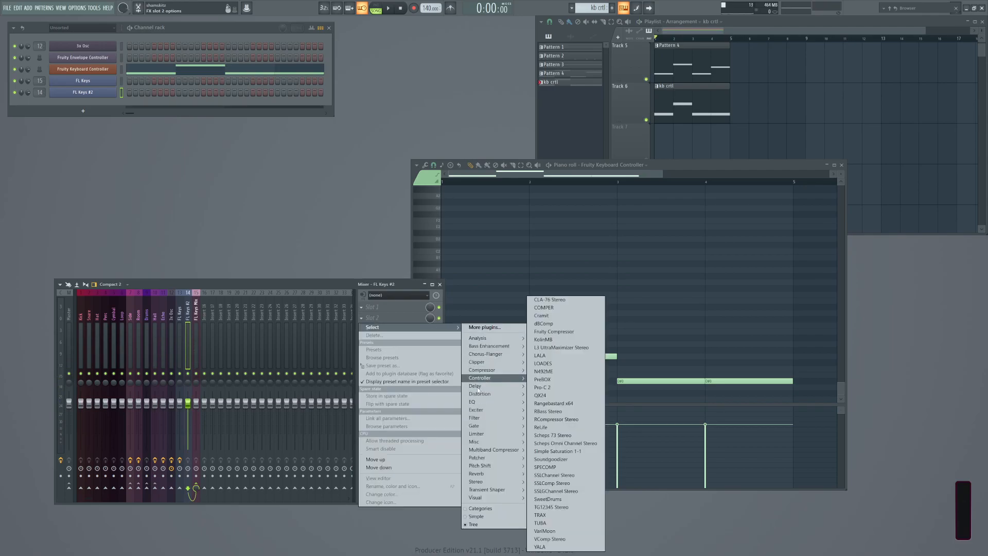
mouse_move(476, 417)
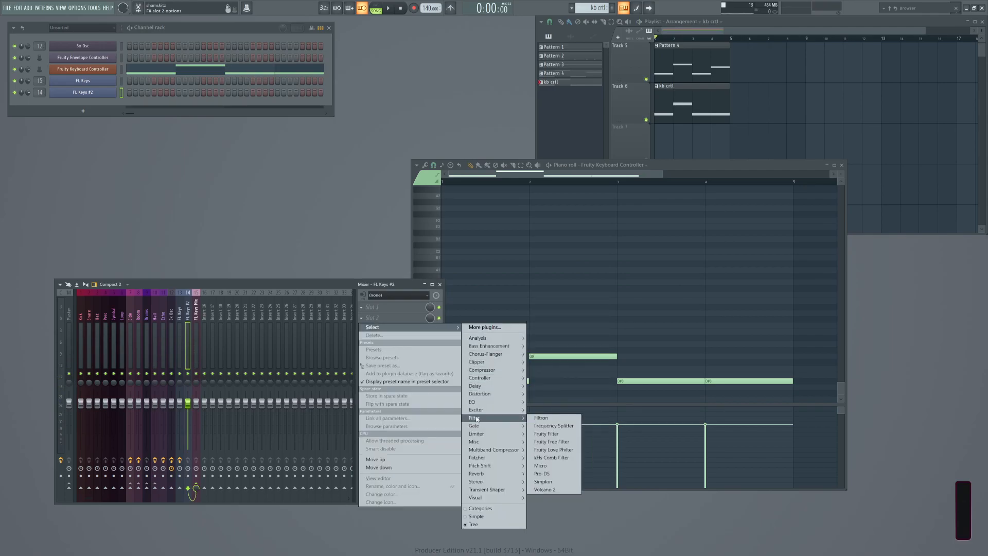
left_click(552, 441)
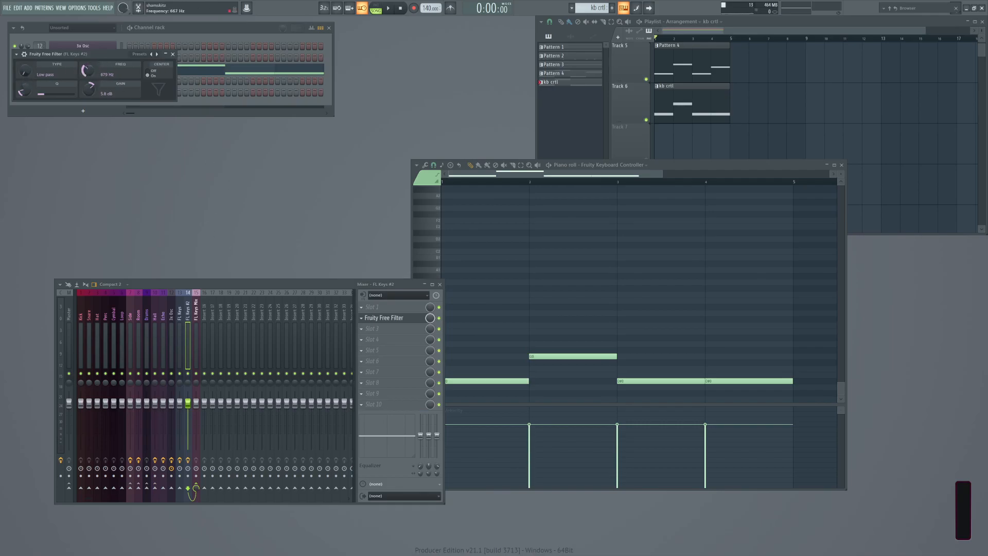
left_click(21, 106)
Lower the FL Keys #2 low-pass filter frequency to about 275 Hz while auditioning the arrangement.
key("space")
key("space")
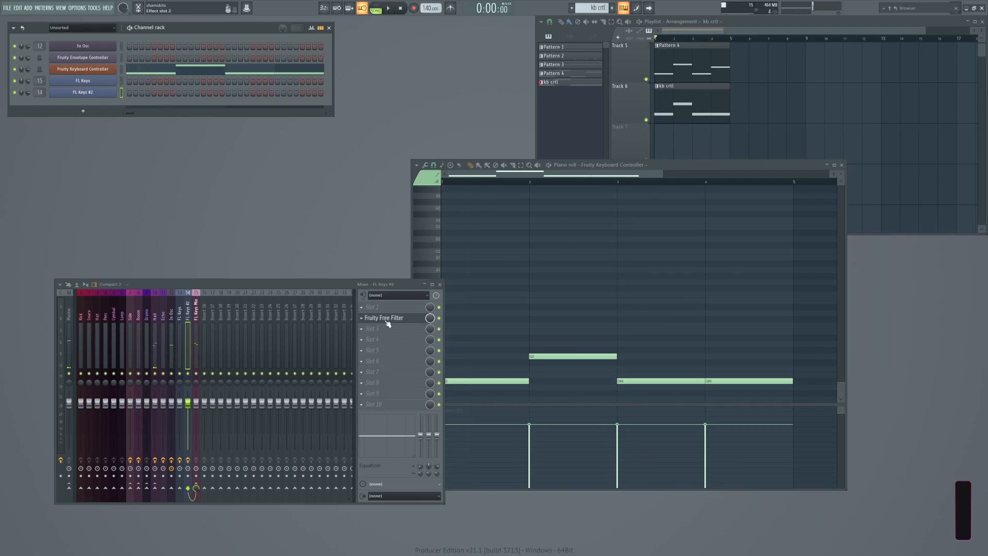
left_click(387, 318)
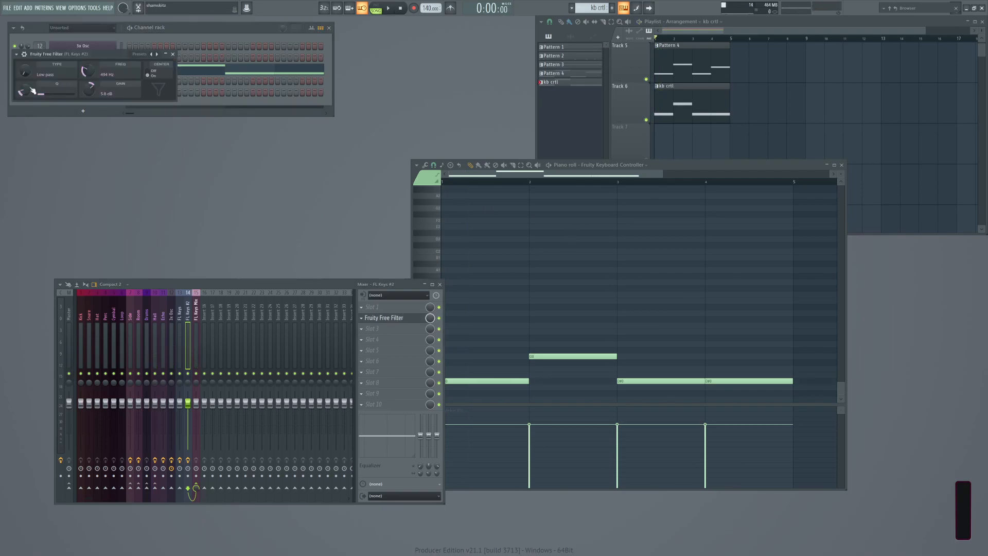
key("space")
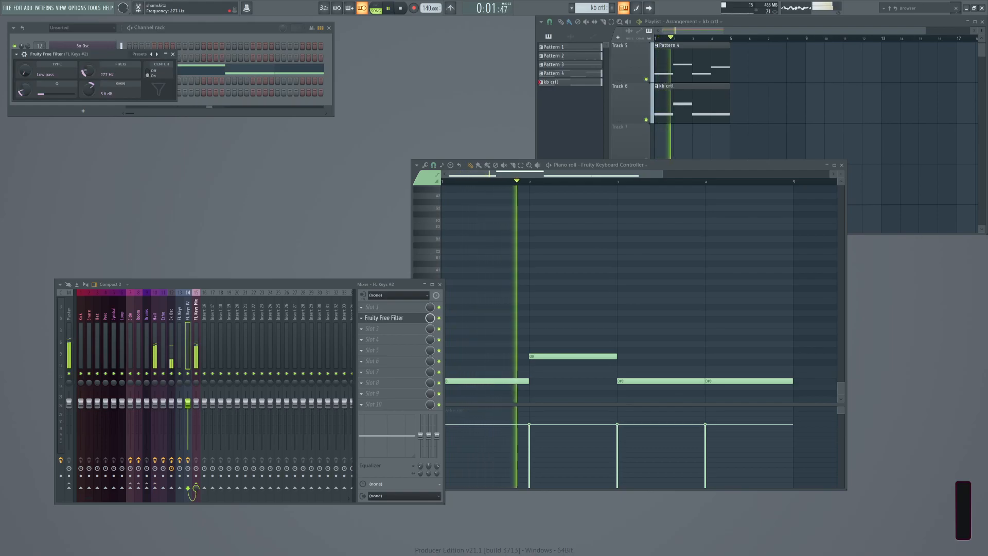
key("space")
Reposition the filter window, reduce its Q to minimum, and sweep the frequency down to about 111 Hz during playback.
left_click_drag(100, 54, 267, 190)
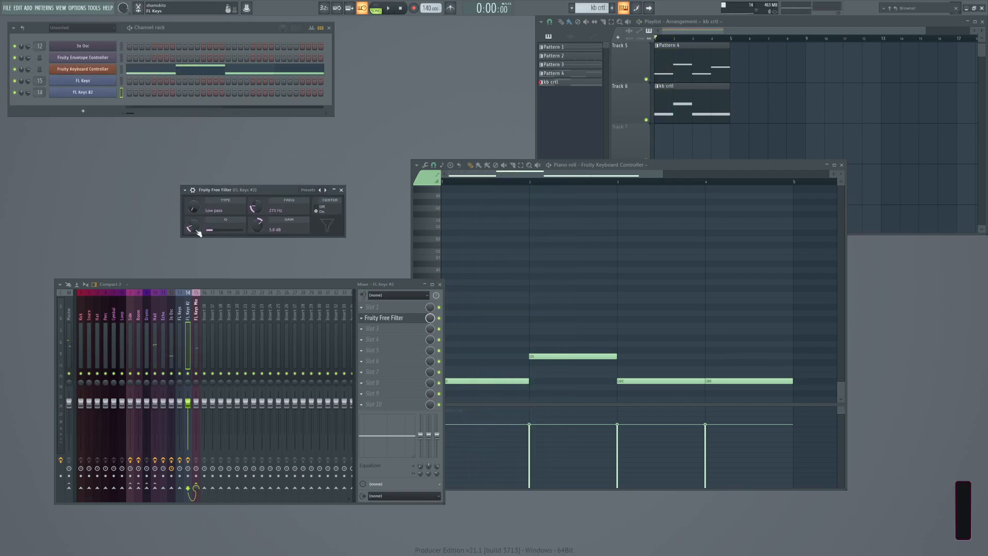
left_click_drag(253, 207, 254, 170)
key("space")
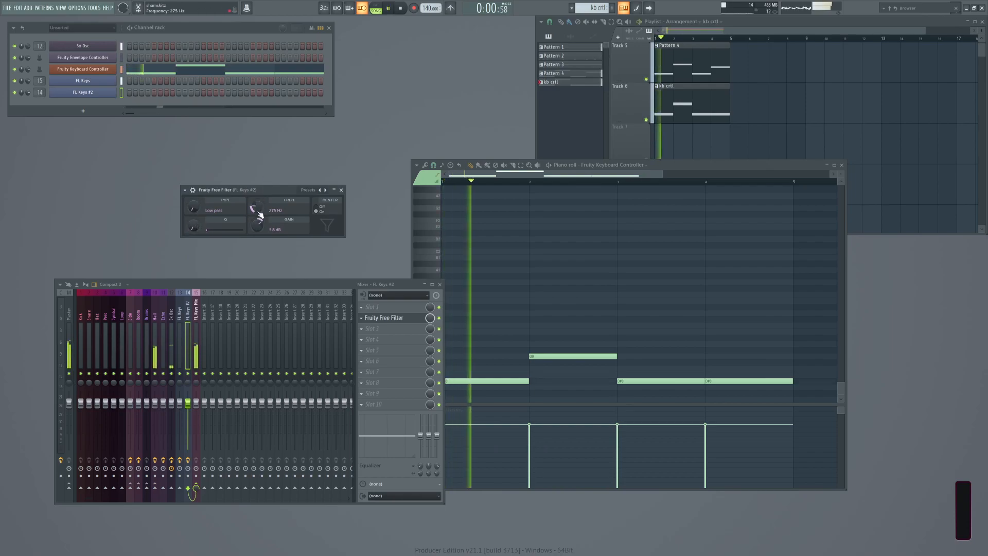
left_click_drag(255, 207, 256, 242)
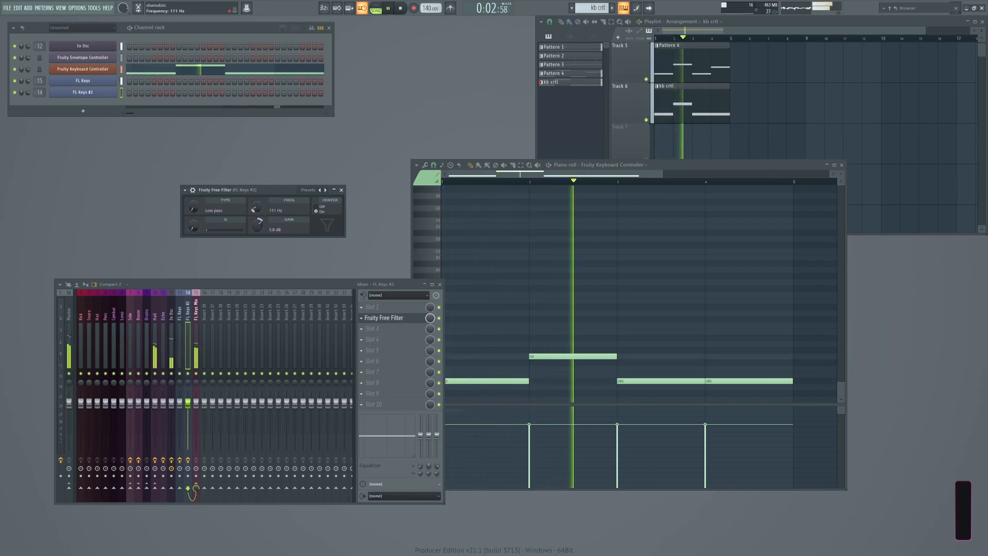
key("space")
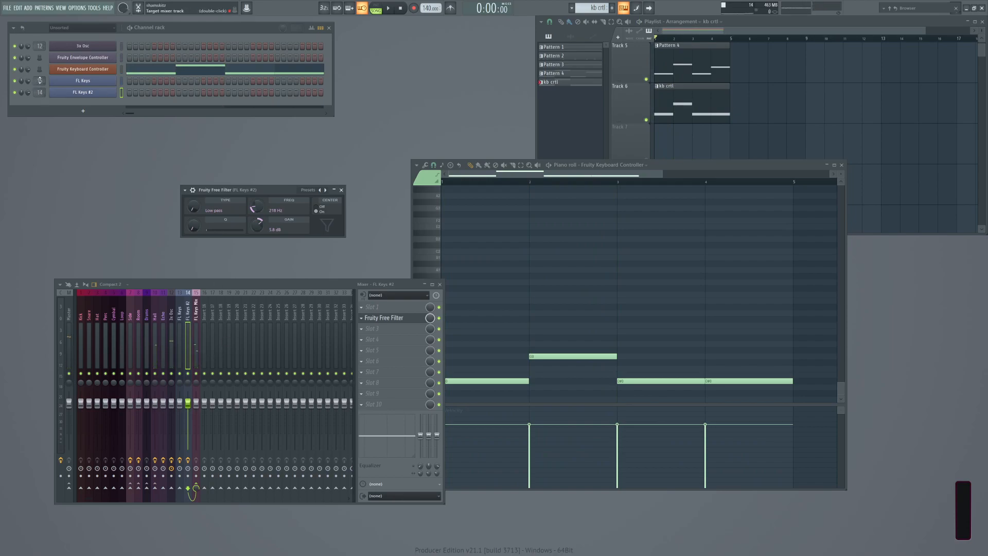
Assign the FL Keys channel to mixer track 13 and sweep the filter frequency during playback, ending at 299 Hz.
scroll(38, 81, "down", 1)
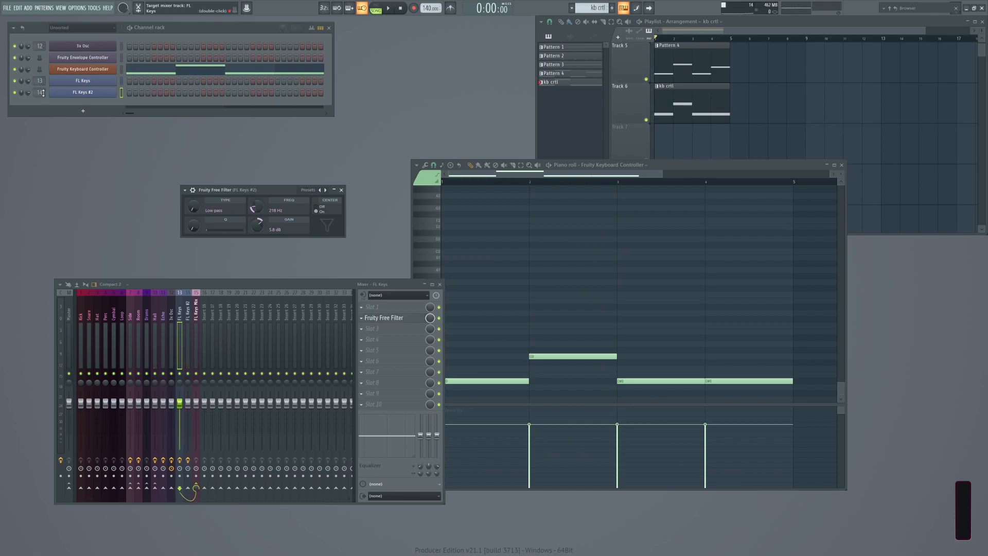
key("space")
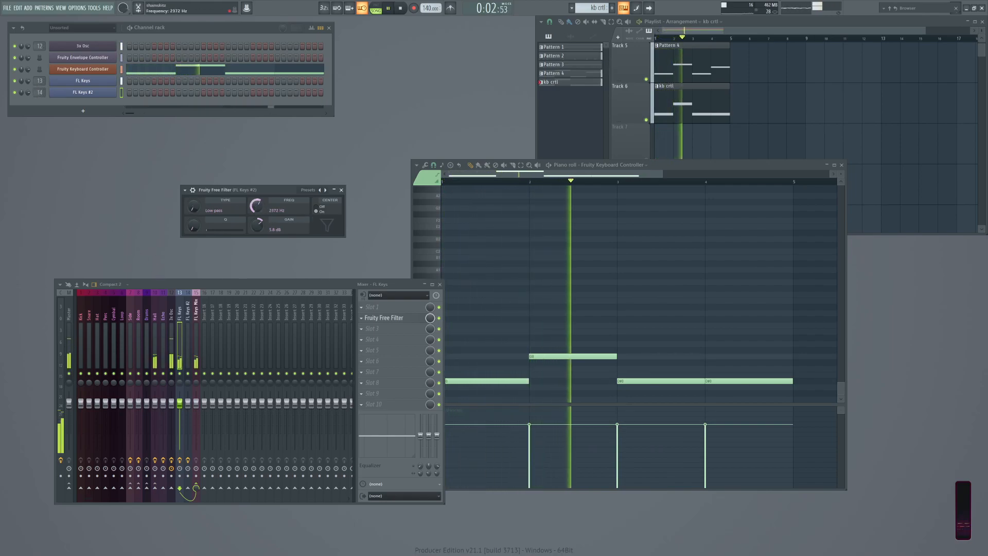
key("space")
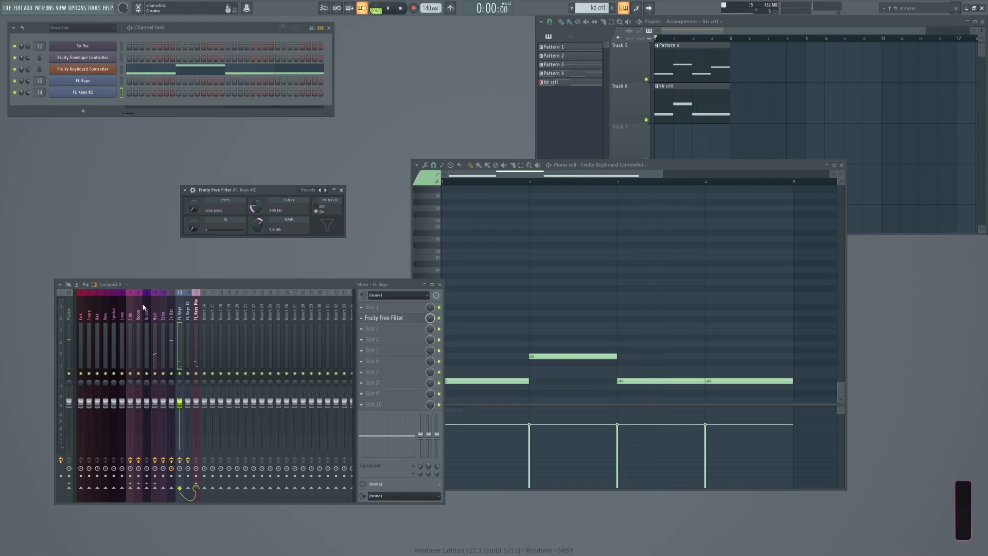
Open the Fruity Free Filter in slot 2 of the FL Keys mixer track to review its settings.
left_click_drag(204, 315, 181, 311)
left_click(400, 318)
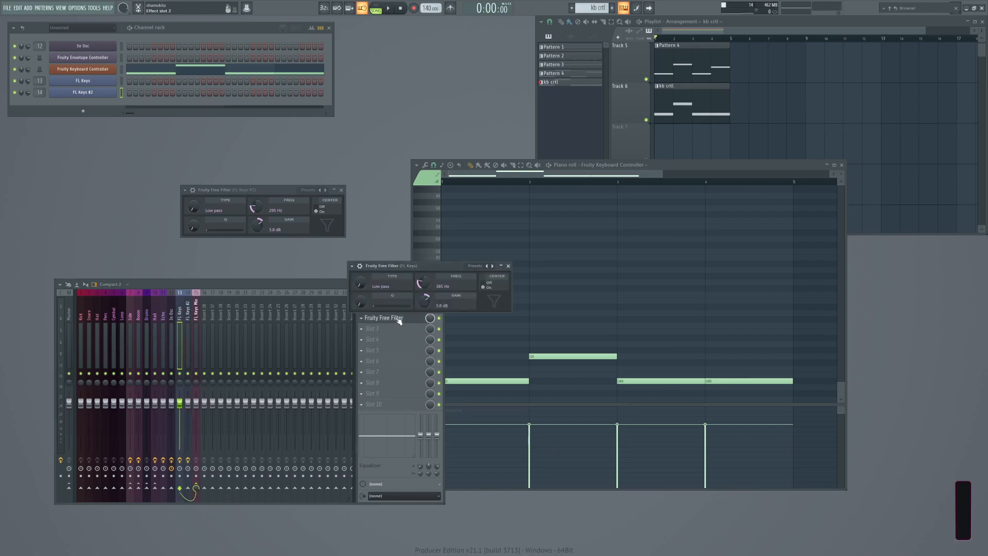
left_click(87, 83)
left_click(331, 149)
left_click(180, 314)
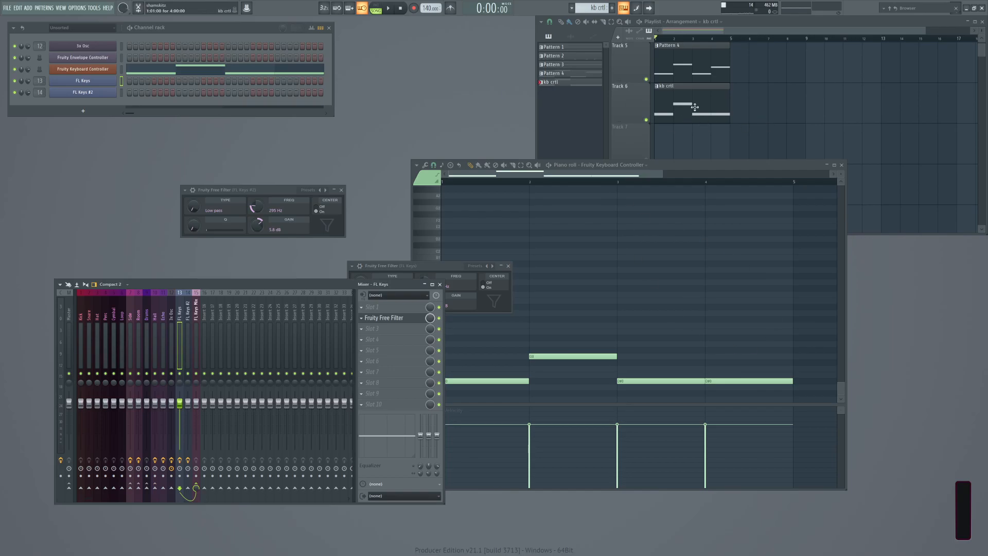
Paste the FL Keys notes of Pattern 4 into the FL Keys #2 channel and audition the arrangement.
left_click(685, 65)
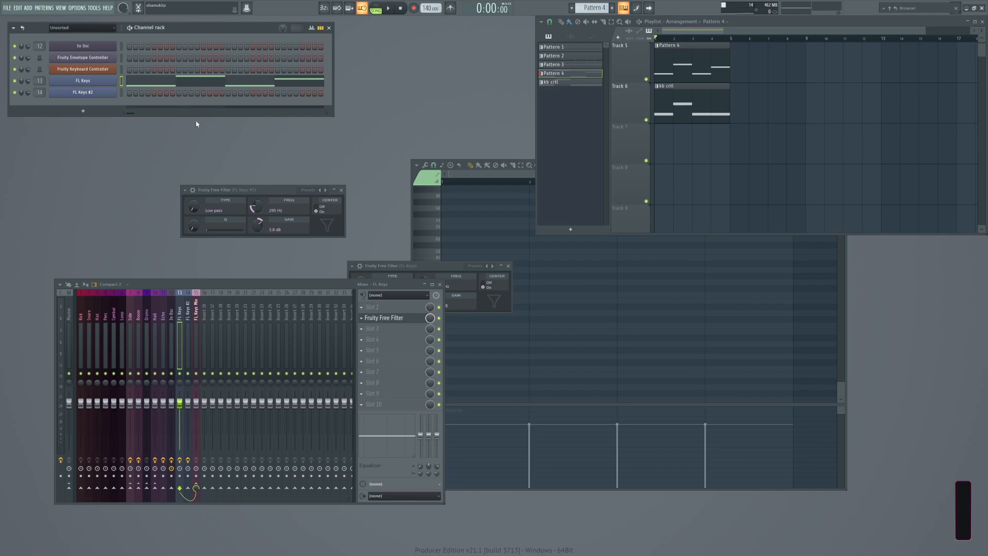
left_click(123, 93)
key("ctrl+v")
key("space")
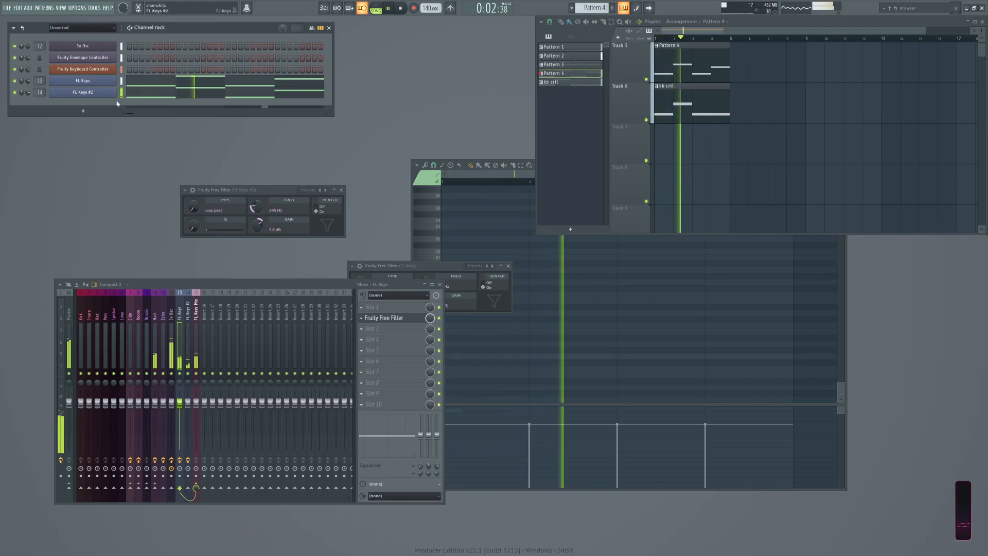
Transpose the FL Keys #2 notes in Pattern 4 down one octave in the piano roll and audition the result.
left_click(101, 89)
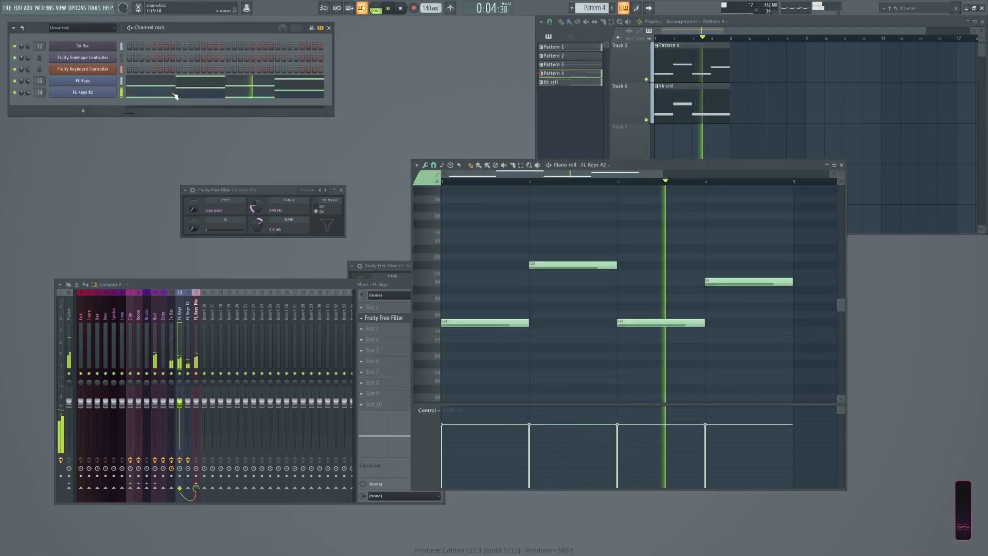
key("space")
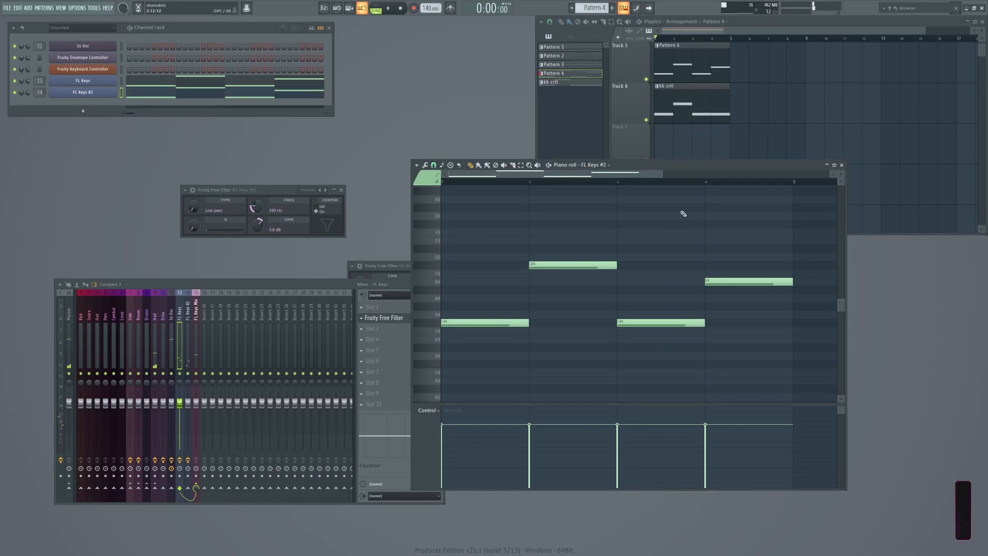
key("ctrl+Down")
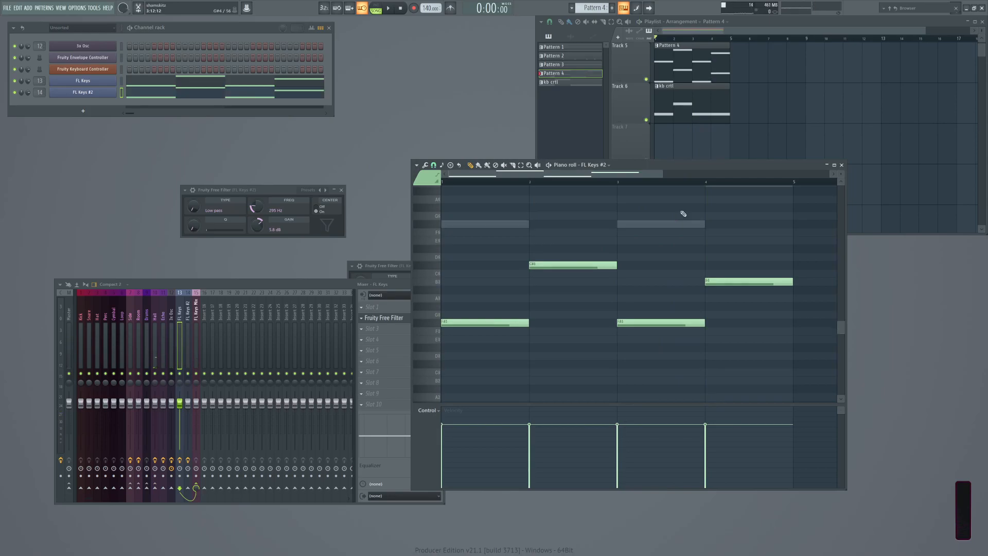
key("space")
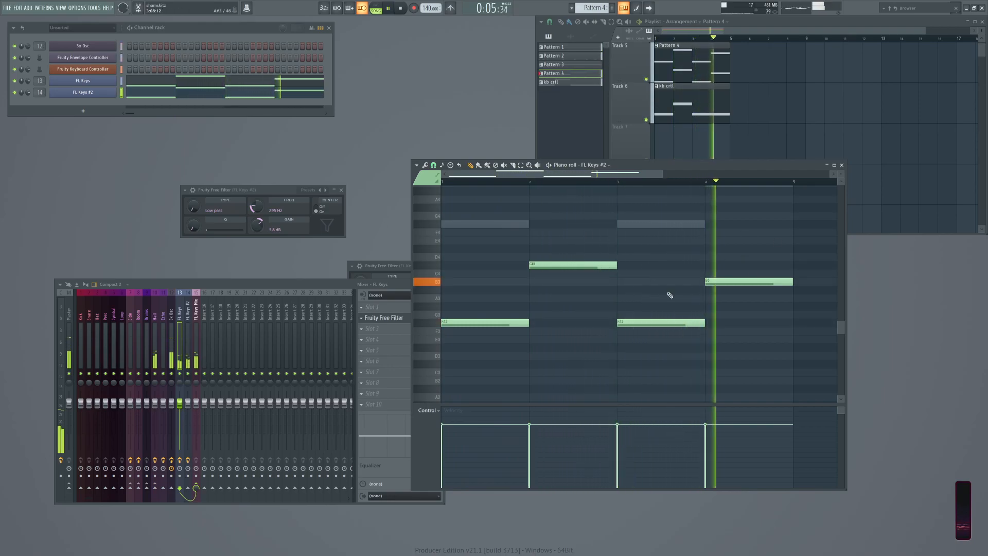
key("space")
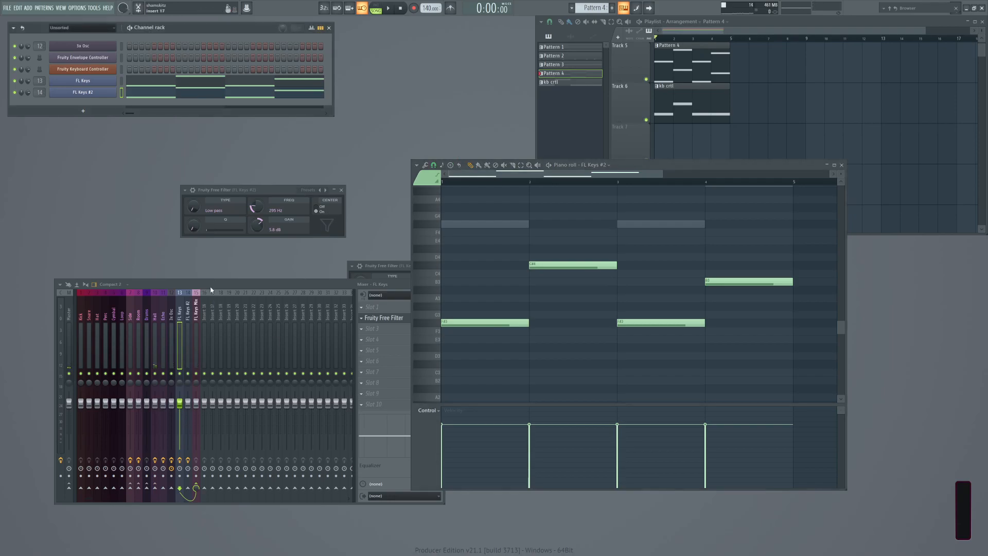
Check the FL Keys and FL Keys #2 mixer tracks, and add a second Fruity Keyboard Controller to the channel rack.
left_click(177, 310)
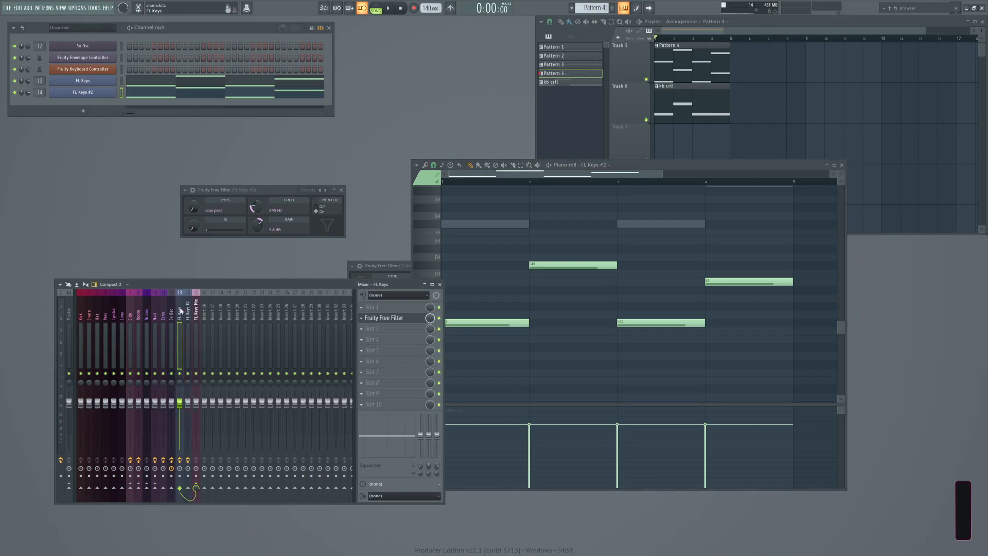
left_click(186, 314)
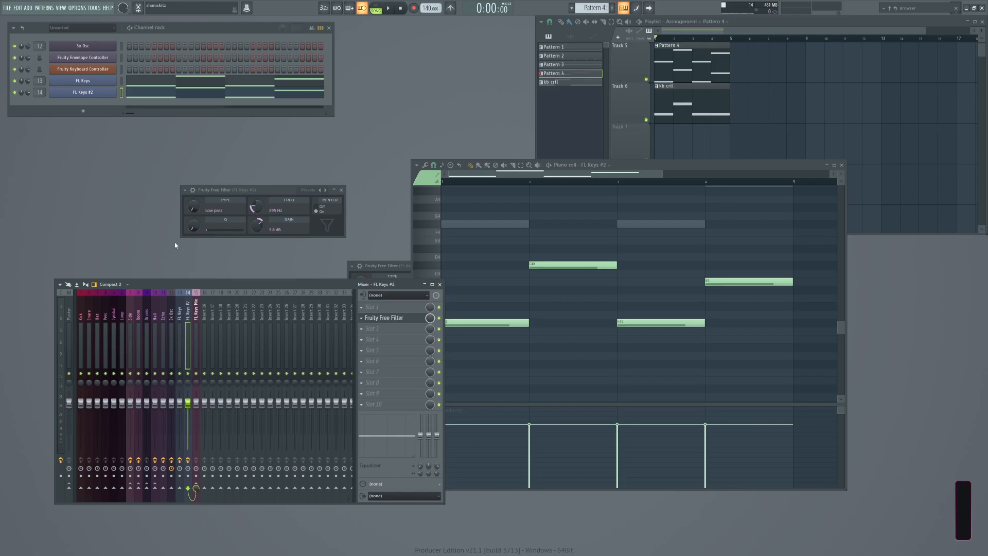
left_click(83, 110)
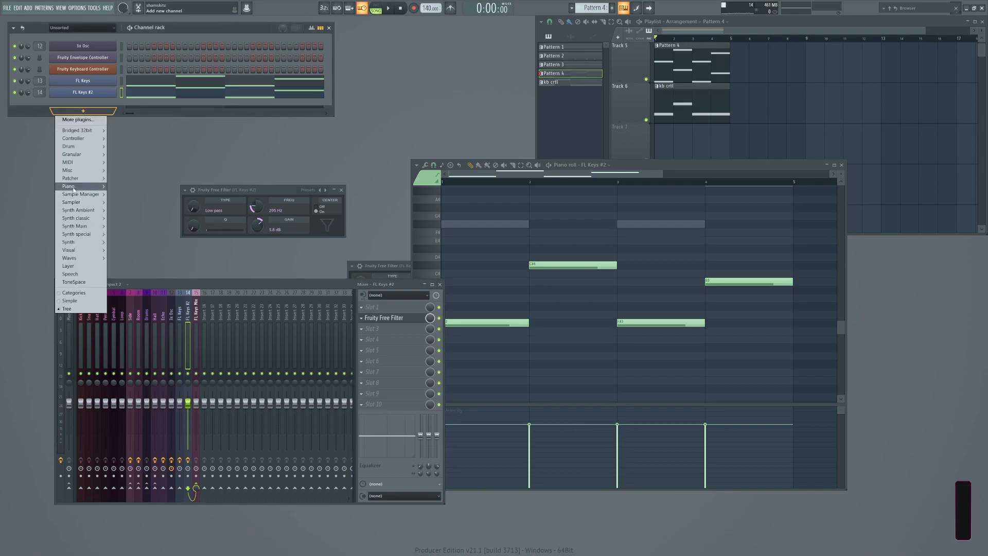
mouse_move(75, 138)
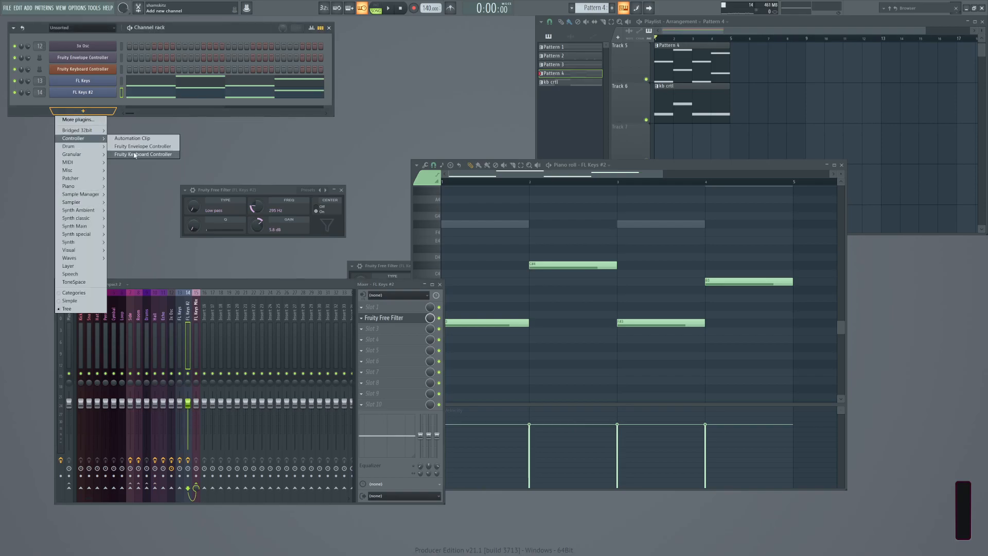
left_click(134, 154)
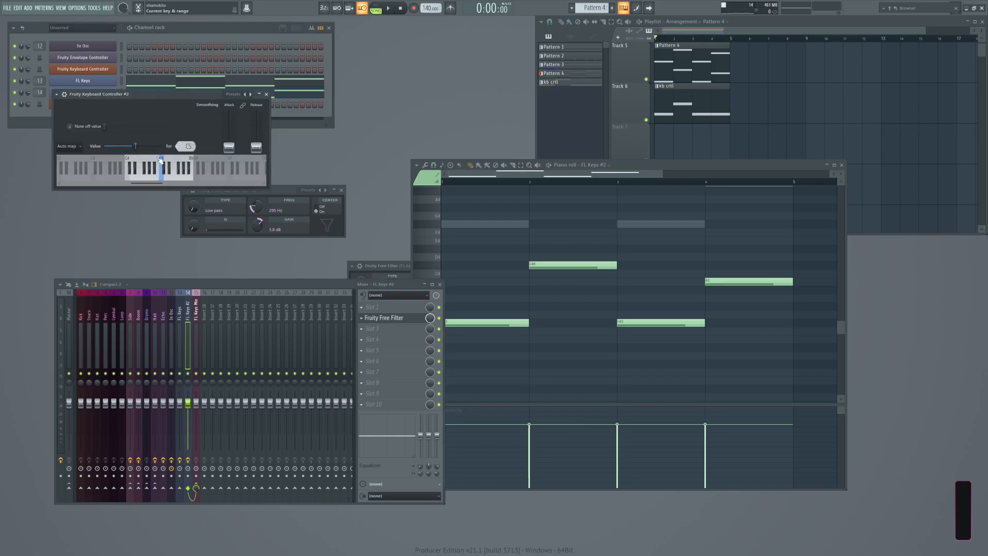
Restrict the Fruity Keyboard Controller #2 range to B4–C5 and auto map its values across white and black keys.
left_click(158, 160)
right_click(158, 160)
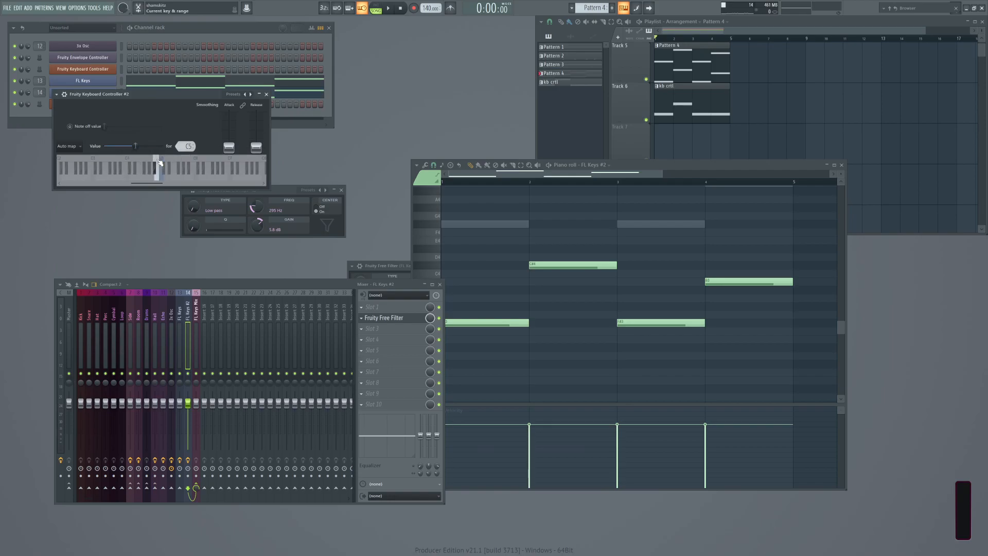
right_click(164, 163)
left_click(69, 146)
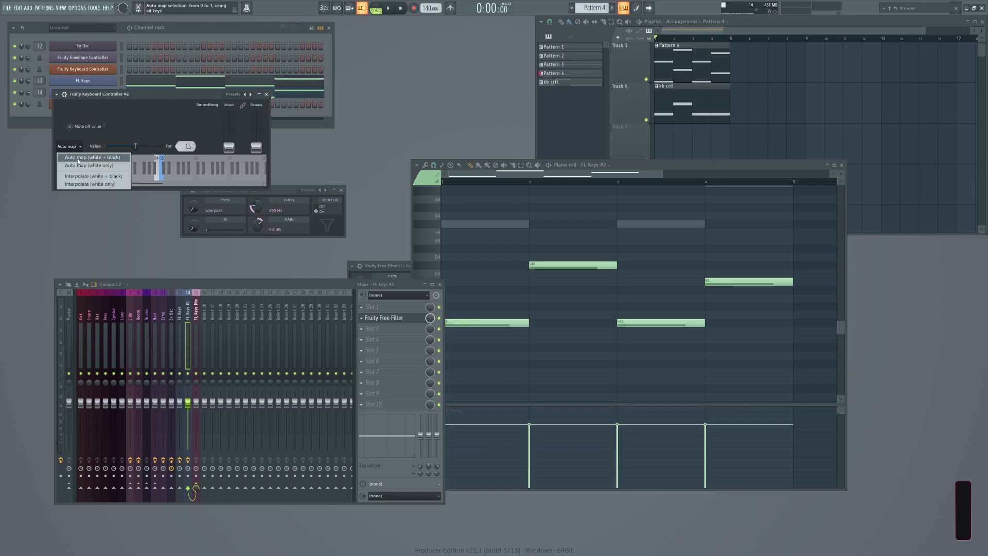
left_click(78, 159)
left_click(156, 178)
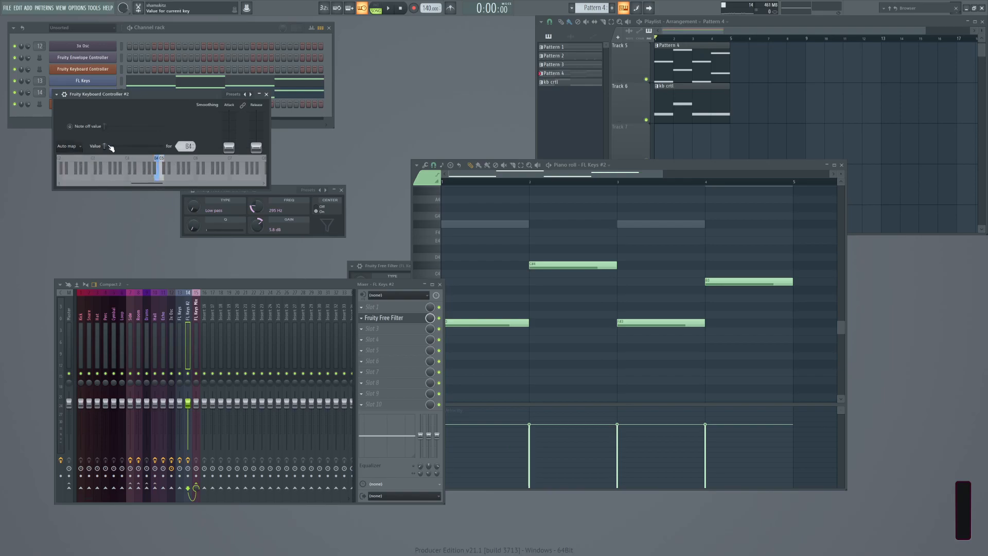
left_click(163, 180)
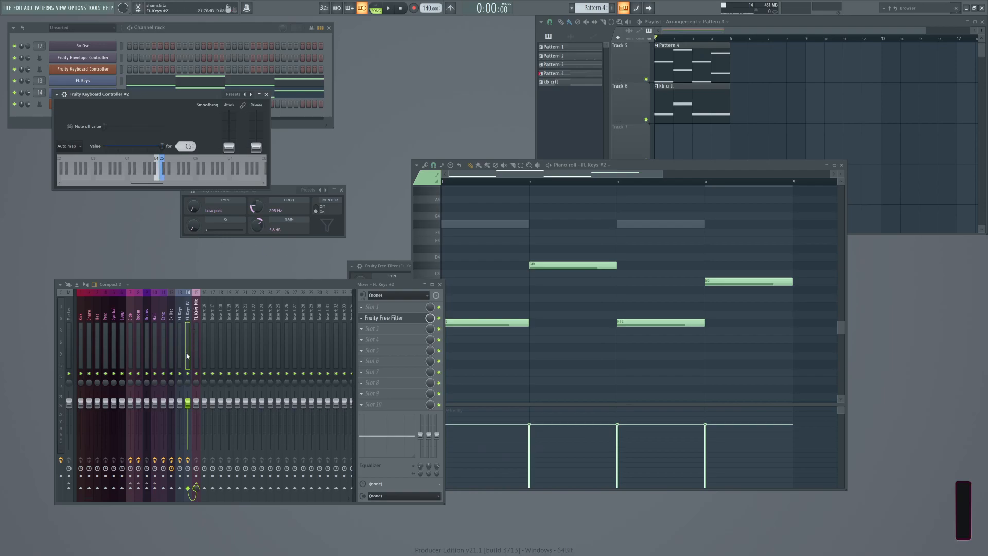
Link the FL Keys mixer track volume to Fruity Keyboard Controller #2 - Note, with conflict removal enabled.
left_click(182, 308)
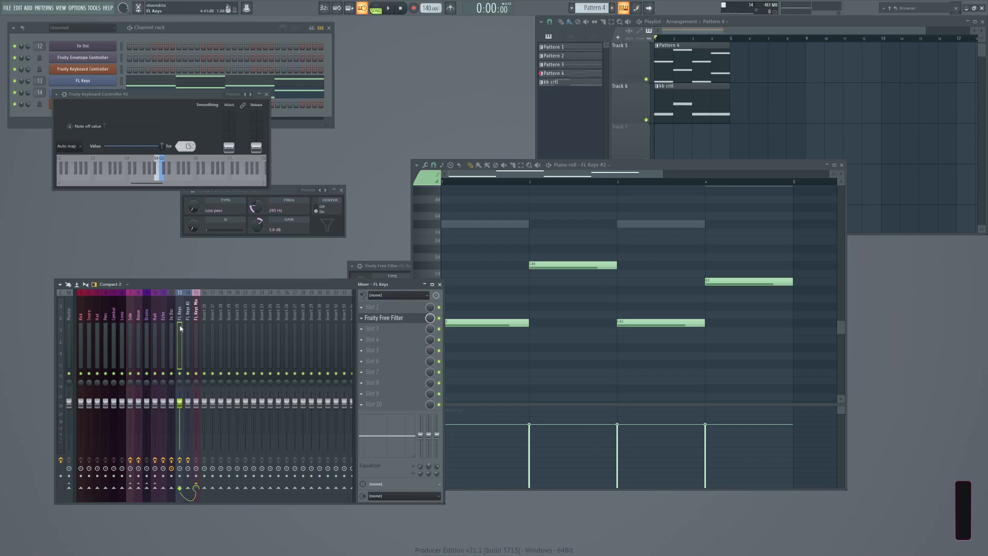
right_click(183, 405)
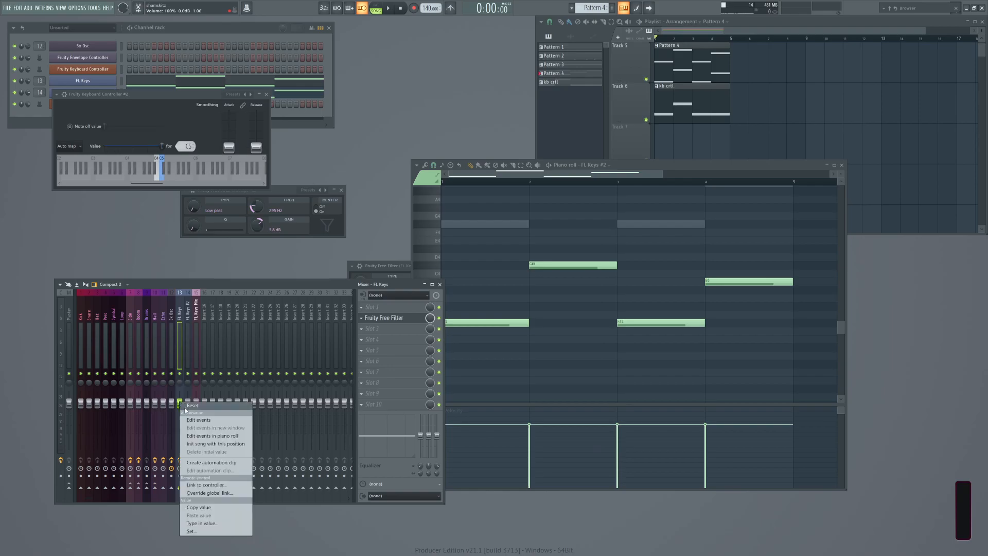
left_click(206, 485)
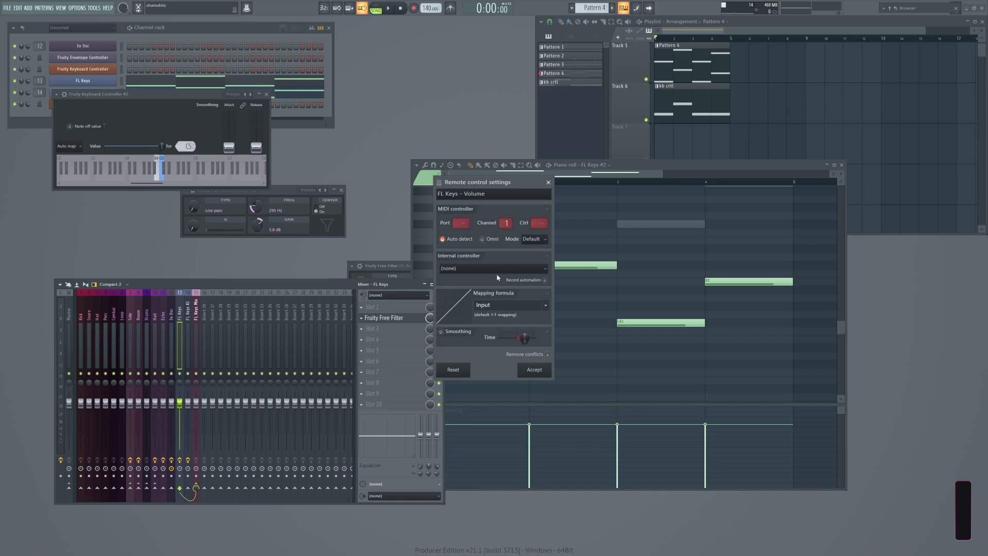
left_click(547, 354)
left_click(462, 269)
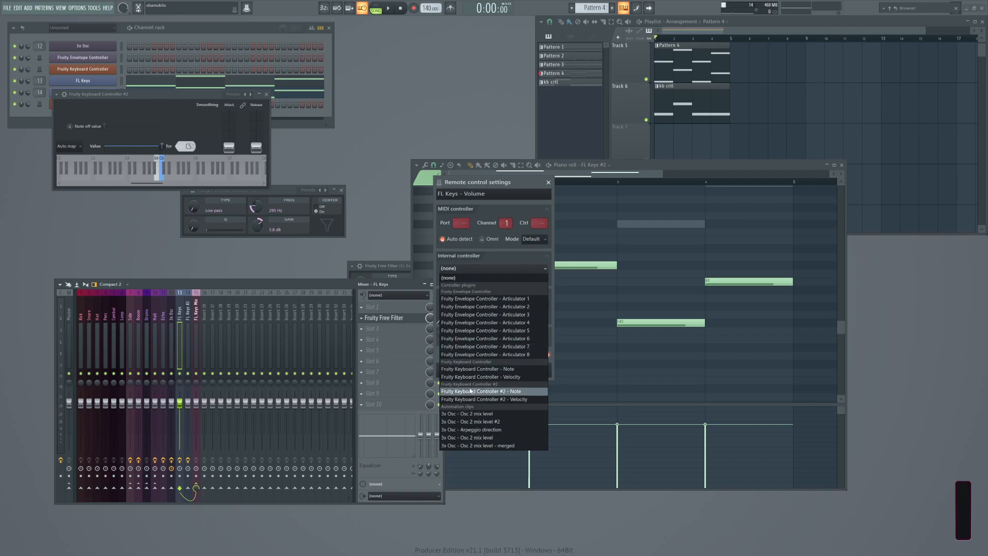
left_click(511, 392)
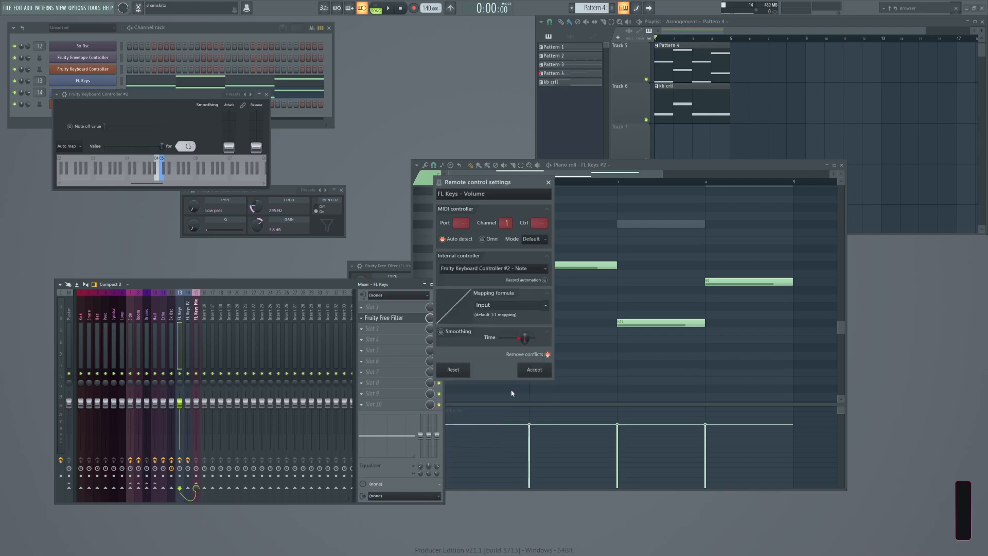
left_click(534, 372)
Link the FL Keys #2 mixer track volume to Fruity Keyboard Controller #2 - Note, with conflict removal disabled.
left_click(188, 323)
right_click(189, 403)
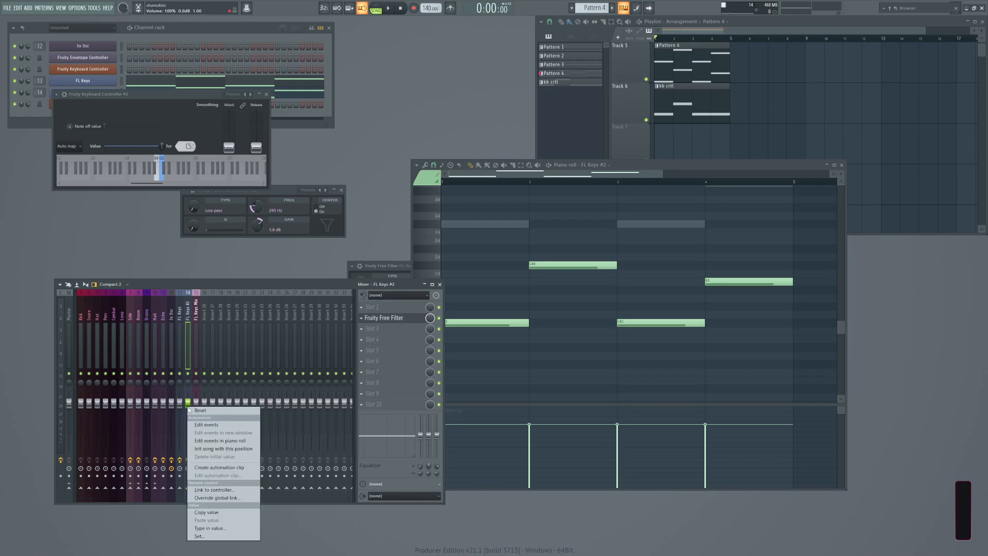
left_click(207, 490)
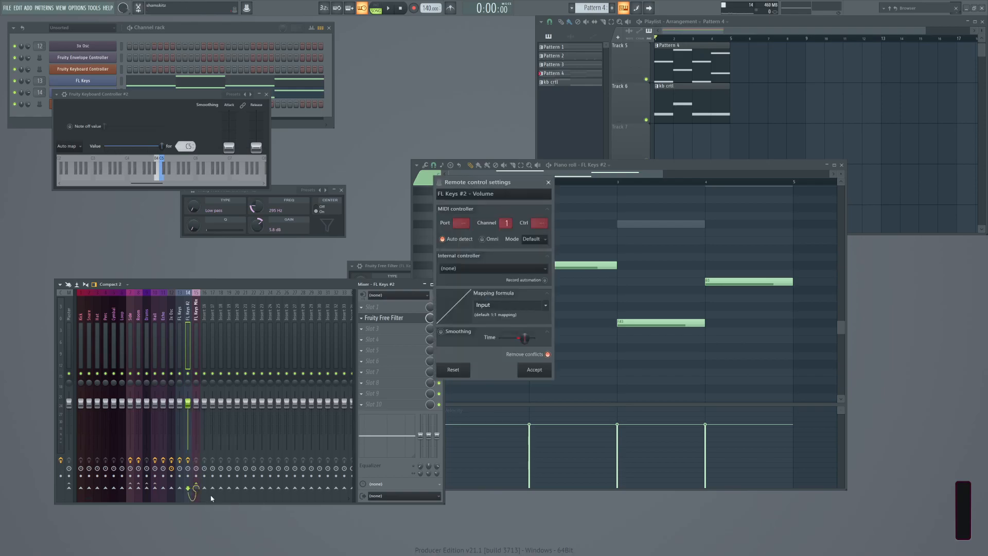
left_click(482, 269)
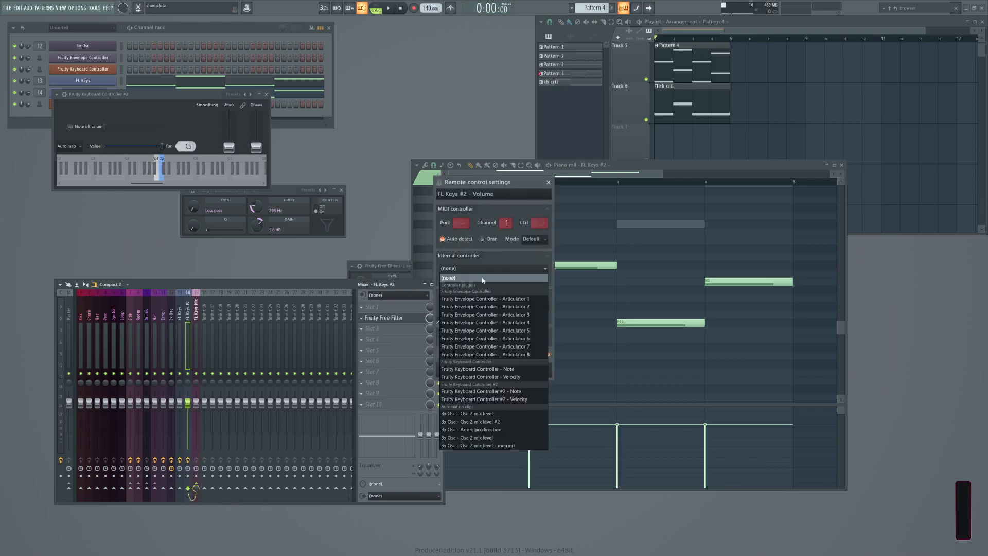
left_click(479, 392)
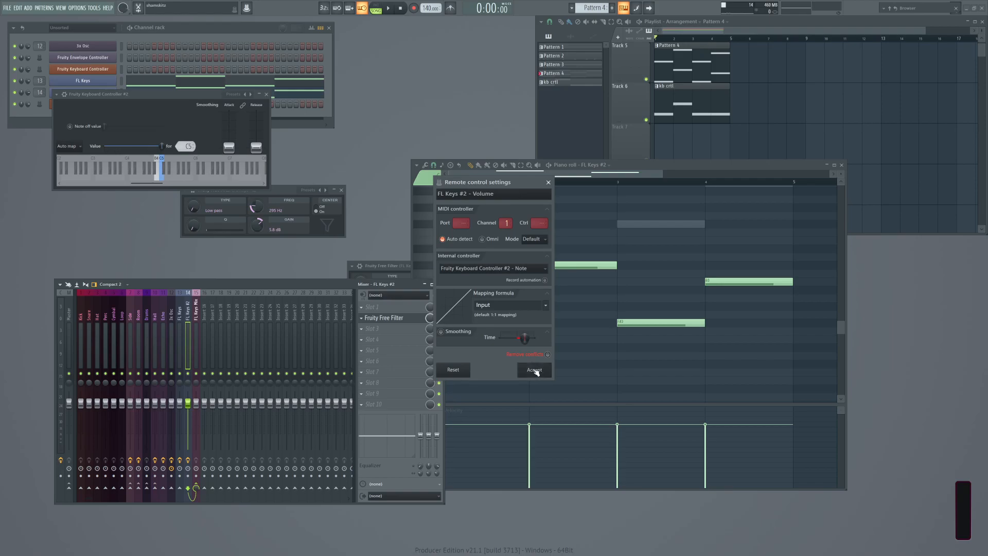
left_click(537, 371)
Test the linked faders with keys B4 and C5, and set the C5 value to about 0.804.
left_click(159, 177)
left_click(163, 180)
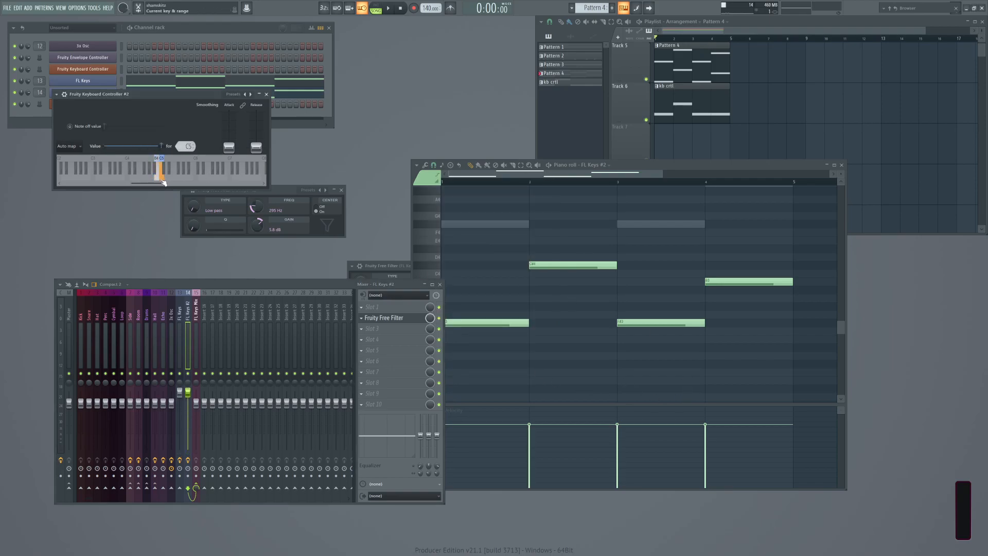
left_click(159, 180)
left_click(163, 181)
left_click(159, 179)
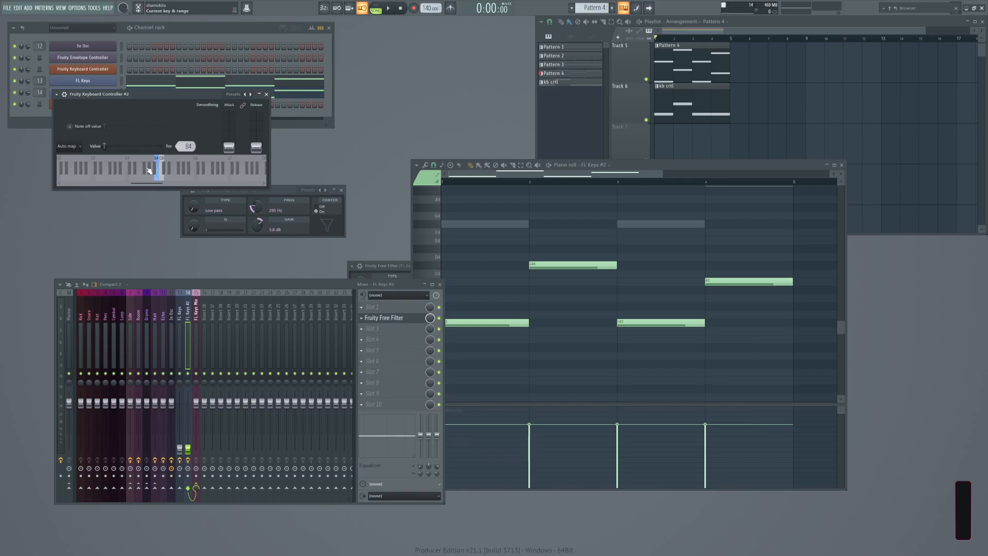
left_click(161, 179)
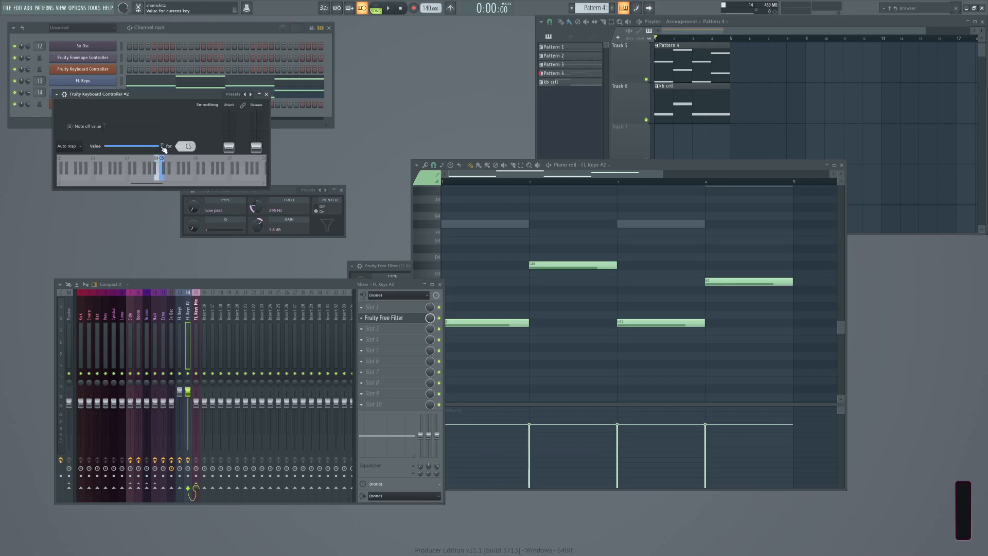
left_click_drag(162, 146, 150, 146)
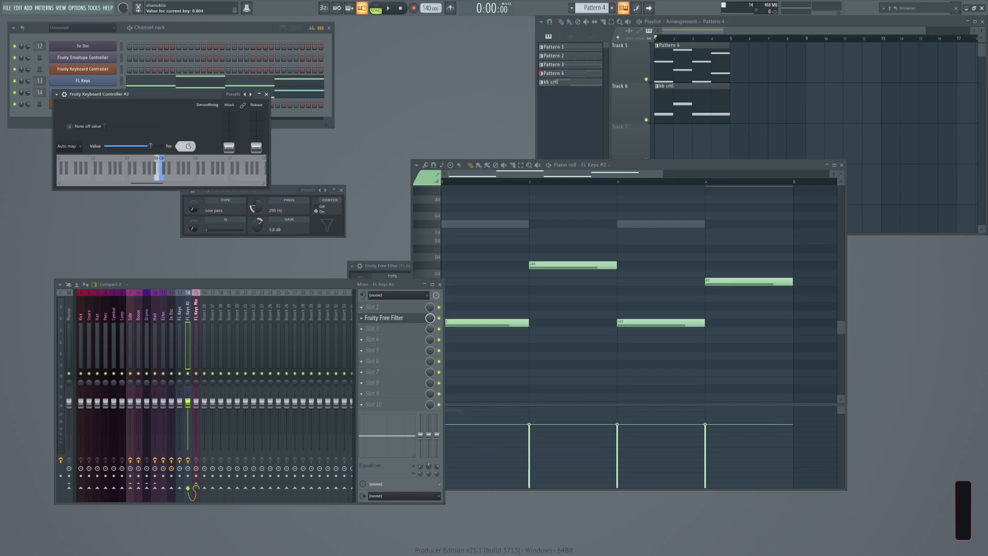
Alternate between keys B4 and C5 on Fruity Keyboard Controller #2 to check how both linked volume faders respond.
left_click(161, 177)
left_click(158, 178)
left_click(161, 177)
left_click(157, 178)
left_click(162, 178)
left_click(166, 178)
left_click(158, 177)
left_click(162, 177)
left_click(158, 178)
left_click(158, 177)
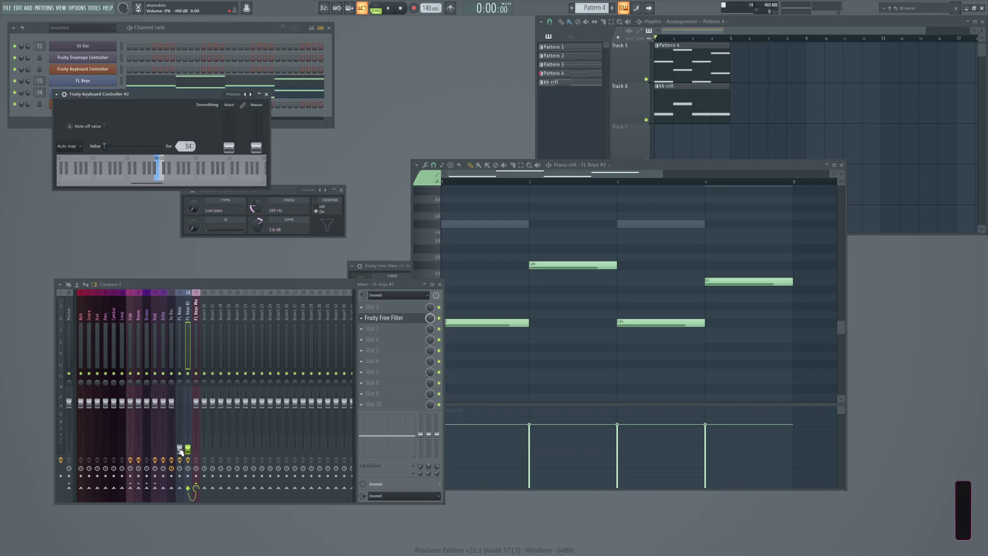
left_click(163, 177)
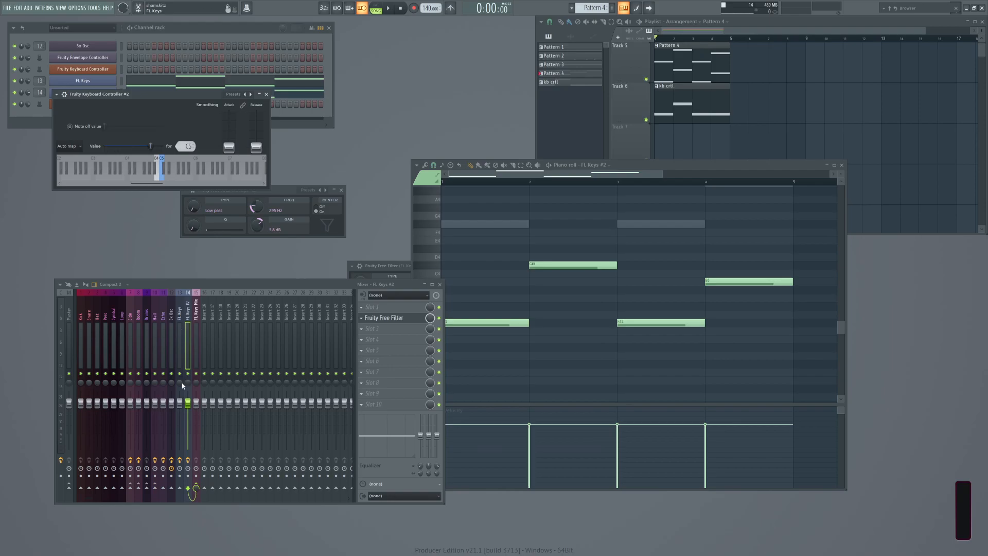
Set the mapping formula of the FL Keys mixer volume's controller link to 1-Input.
right_click(181, 405)
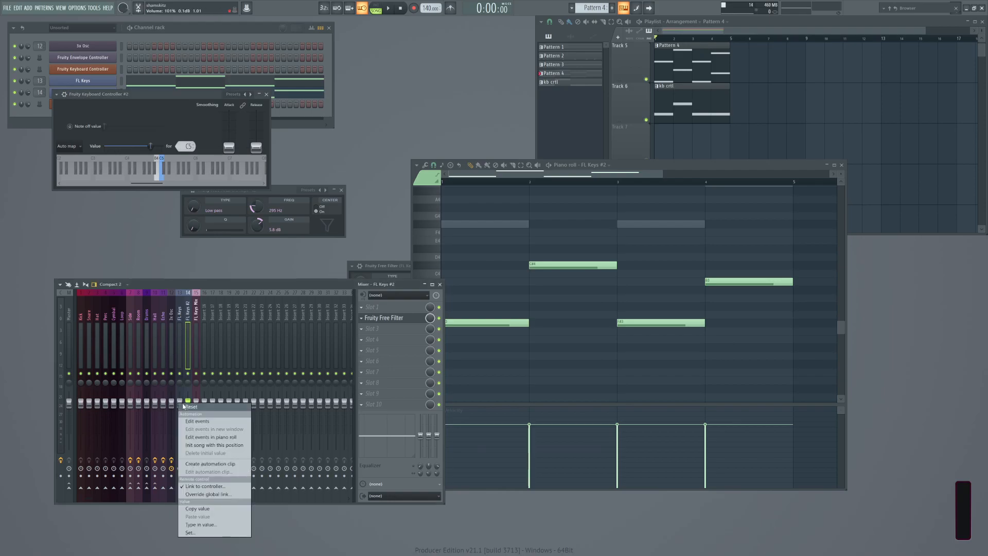
left_click(204, 486)
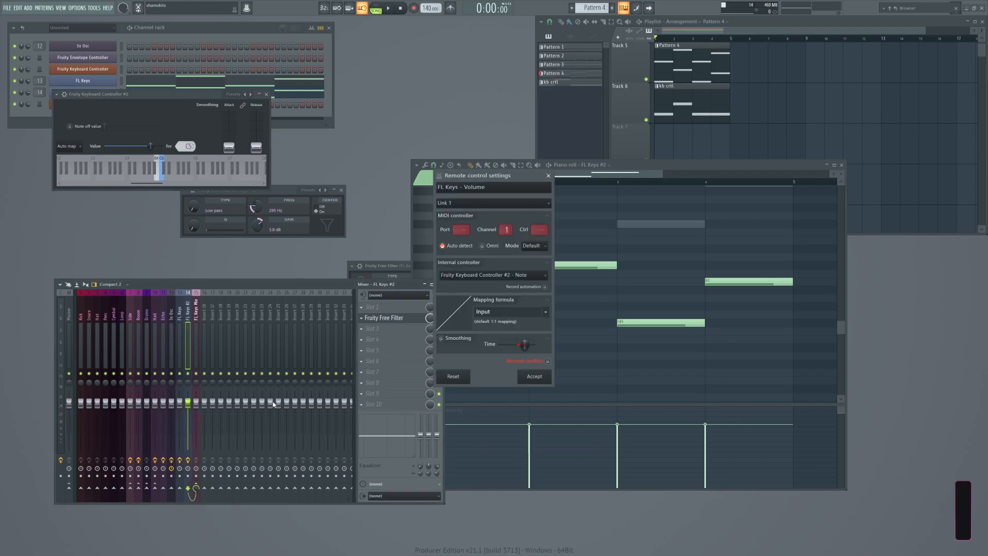
left_click(546, 312)
left_click(559, 337)
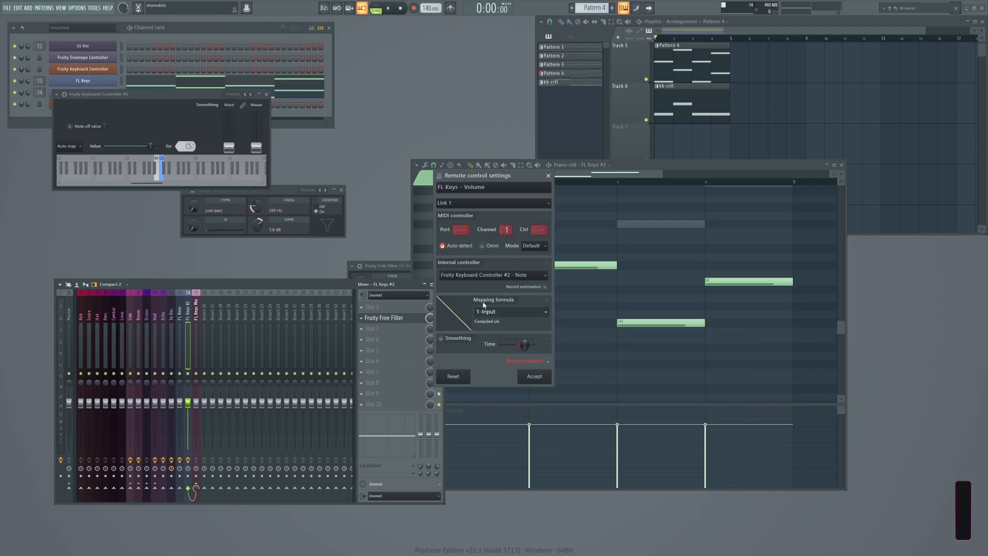
left_click(532, 376)
Alternate between keys B4 and C5 on Fruity Keyboard Controller #2 to check that the two FL Keys faders move oppositely.
left_click(162, 178)
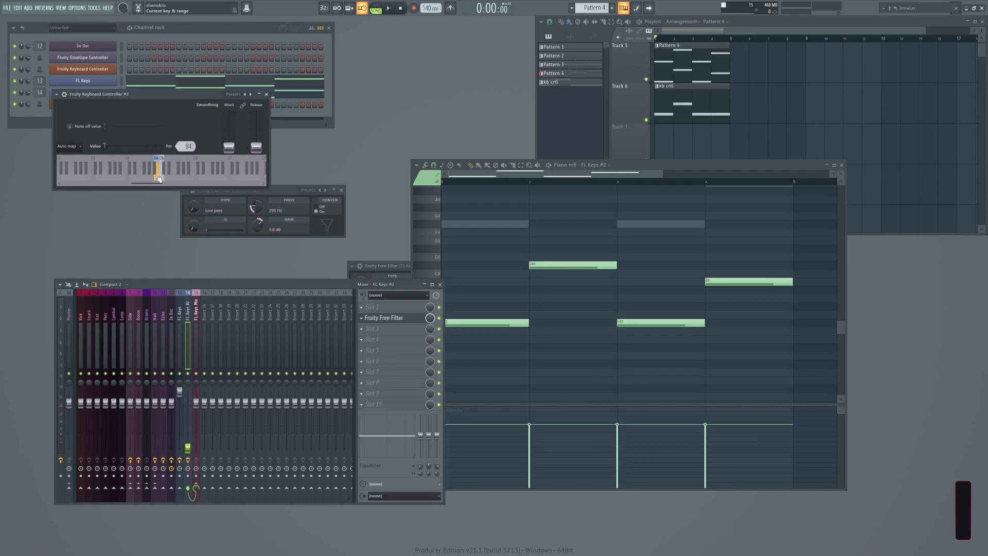
left_click(157, 178)
left_click(164, 179)
left_click(158, 180)
left_click(167, 181)
left_click(157, 180)
In the piano roll of Fruity Keyboard Controller #2, add a bar-long C5 note in bar 1 and a bar-long B4 note in bar 2.
left_click(266, 94)
right_click(109, 103)
left_click(131, 108)
scroll(558, 353, "down", 3)
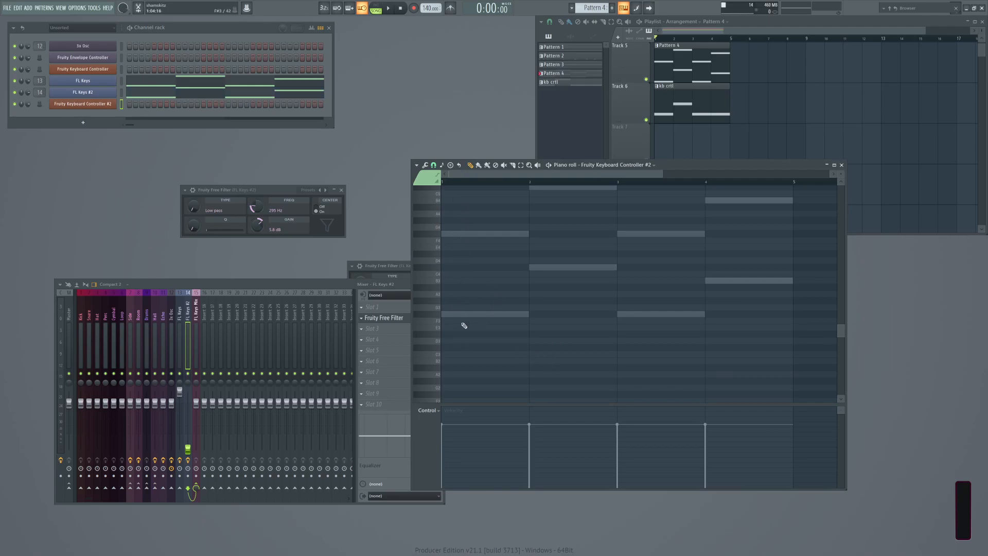
scroll(463, 304, "up", 6)
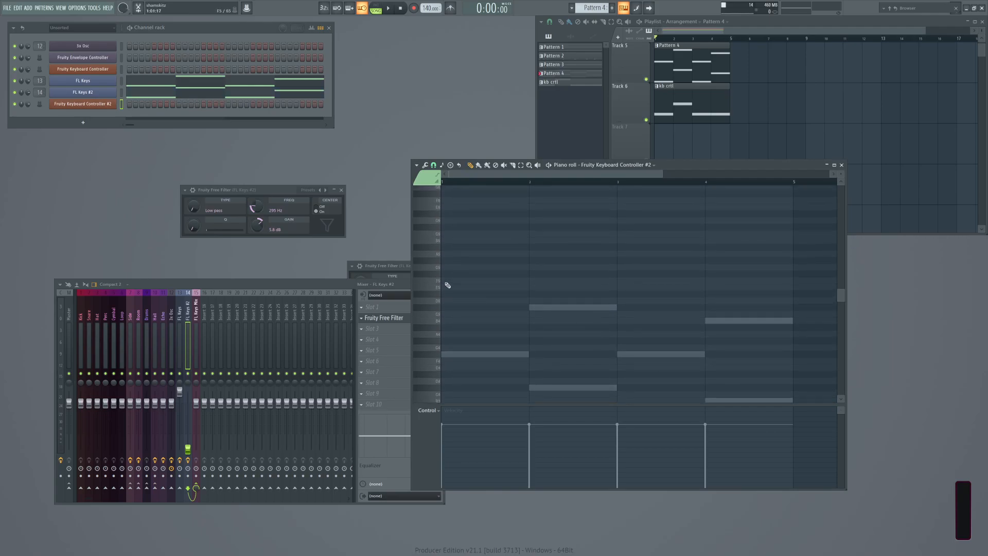
left_click(443, 312)
left_click(531, 312)
left_click_drag(531, 311, 532, 320)
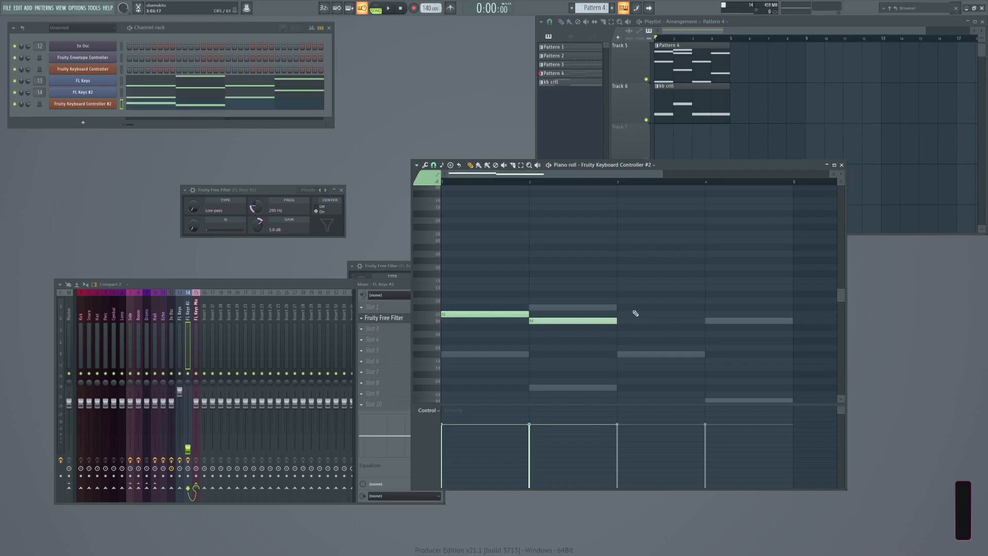
Set the piano roll's grid snap to Beat.
left_click(433, 165)
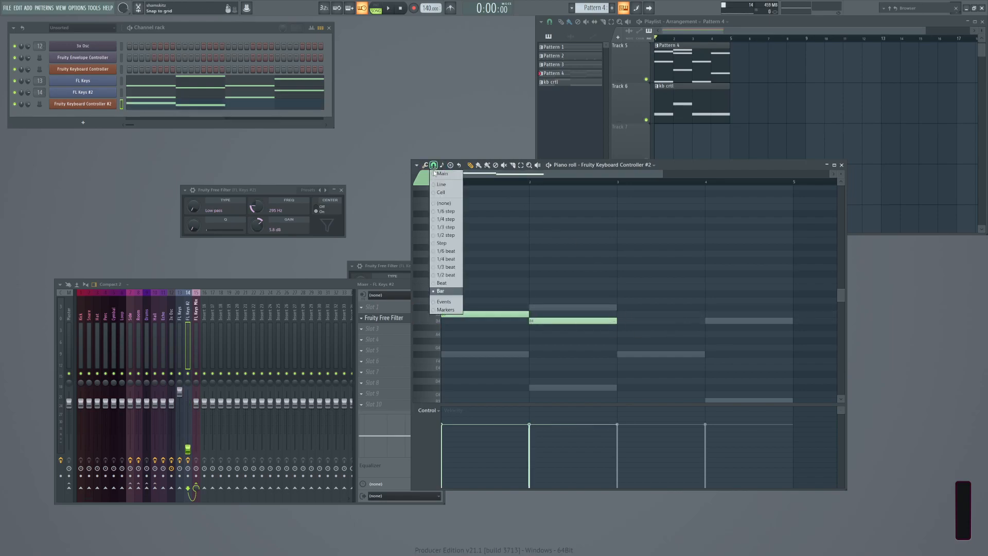
left_click(447, 284)
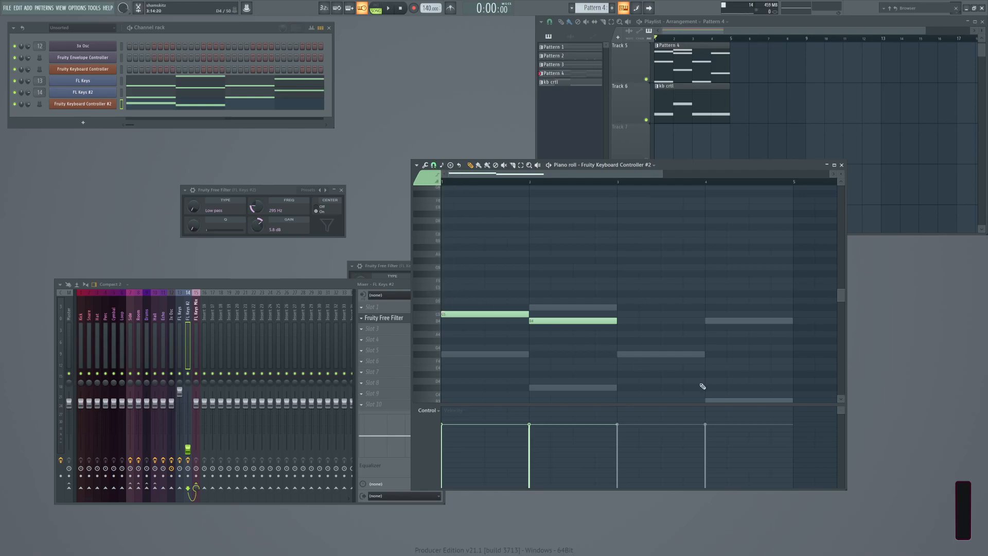
left_click(623, 327)
left_click(649, 307)
right_click(651, 307)
right_click(627, 327)
Fill bar 3 with alternating one-beat C5 and B4 notes and add a bar-long C5 note in bar 4.
left_click(622, 314)
left_click(644, 321)
left_click(666, 314)
left_click(689, 321)
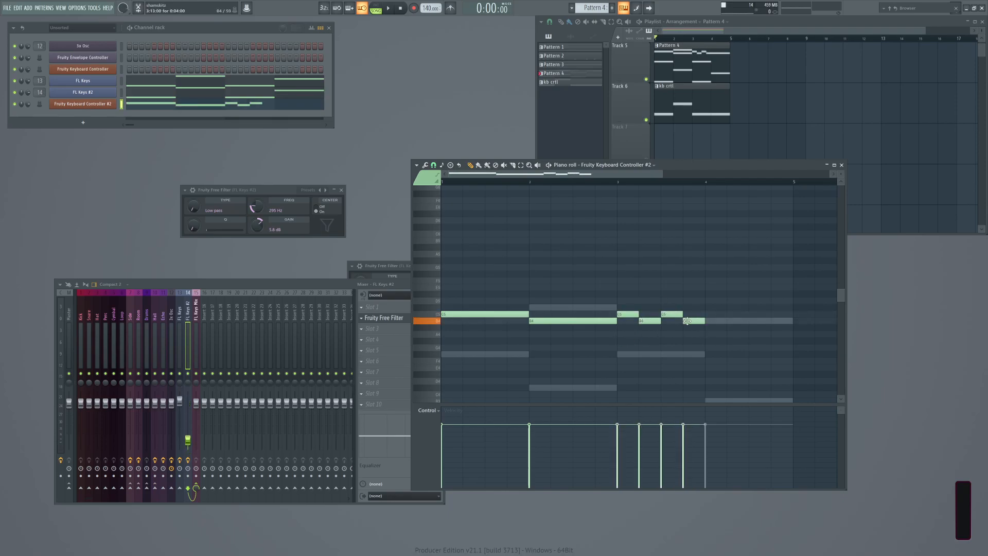
left_click(710, 315)
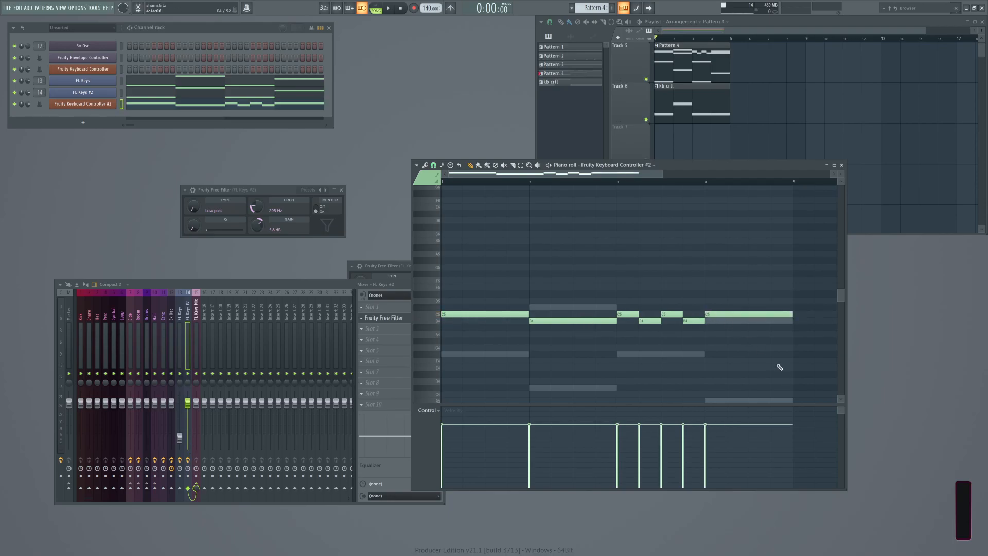
Play the pattern, shorten the bar 1 C5 note to three beats and add a one-beat B4 note on beat four.
key("space")
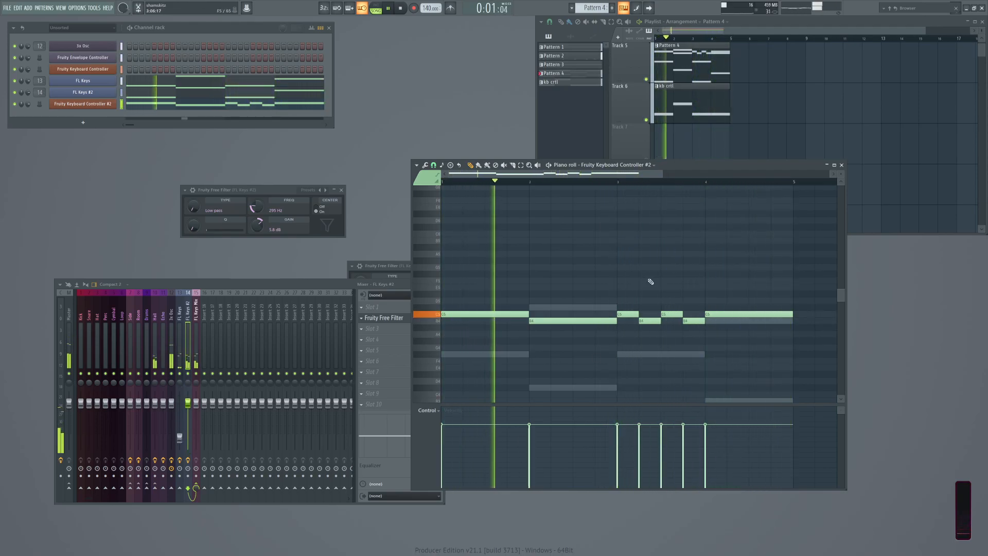
left_click_drag(525, 315, 506, 314)
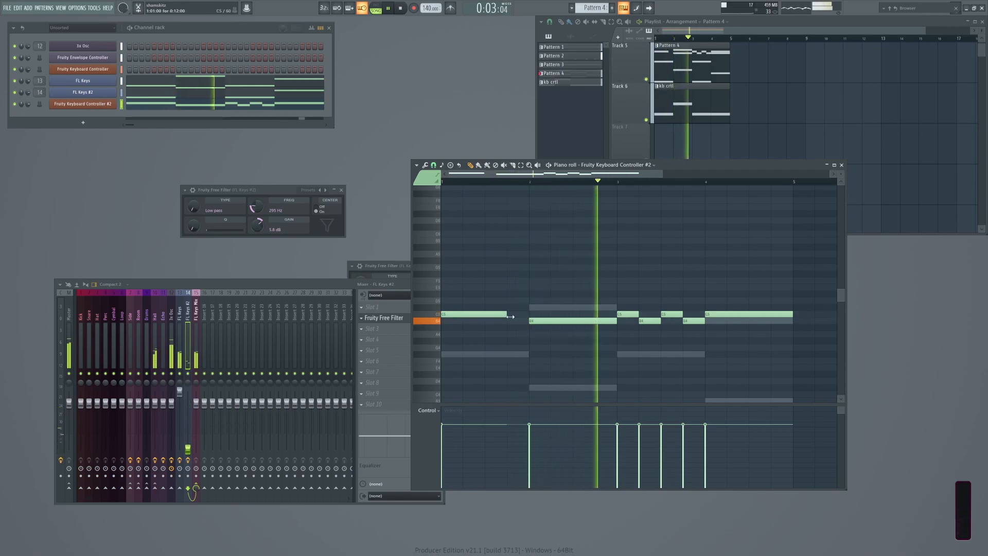
left_click(513, 321)
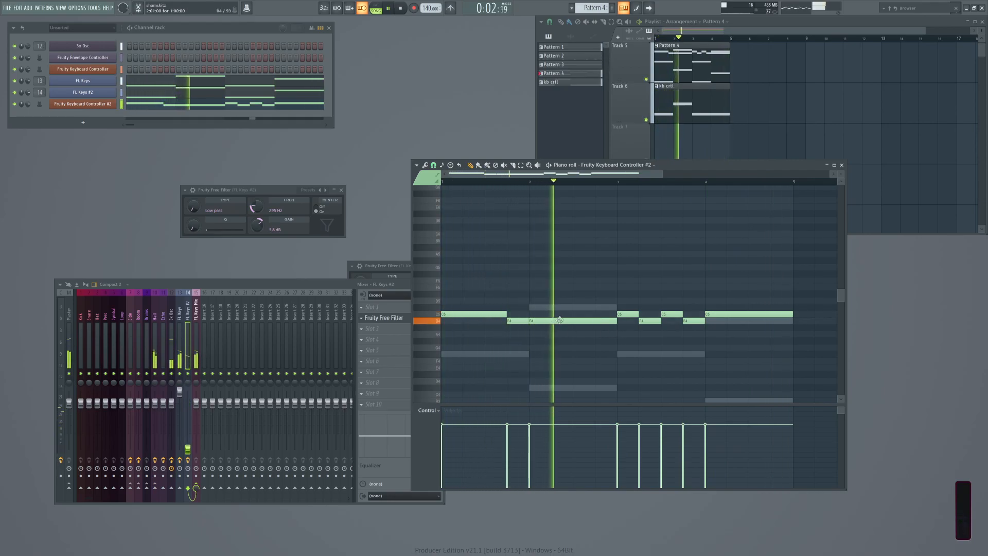
Change bar 2 to two-beat C5 and B4 notes and bar 4 to two-beat B4 and C5 notes, then stop playback.
left_click_drag(611, 321, 572, 313)
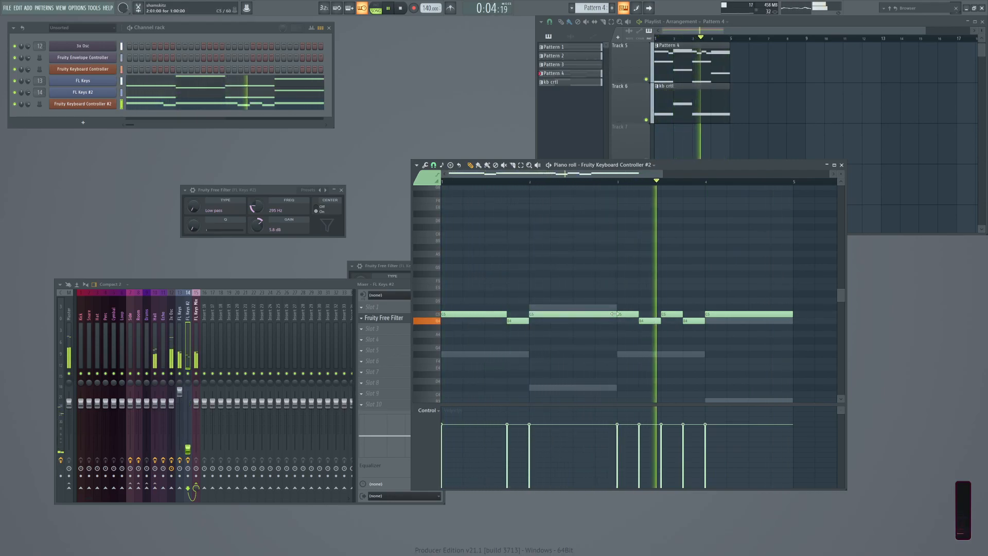
left_click(586, 321)
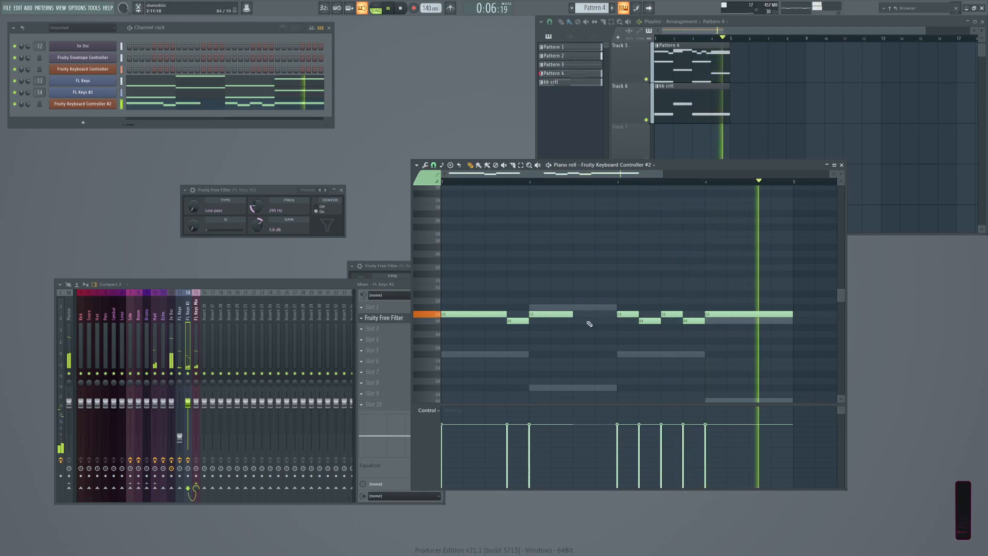
left_click_drag(789, 316, 728, 320)
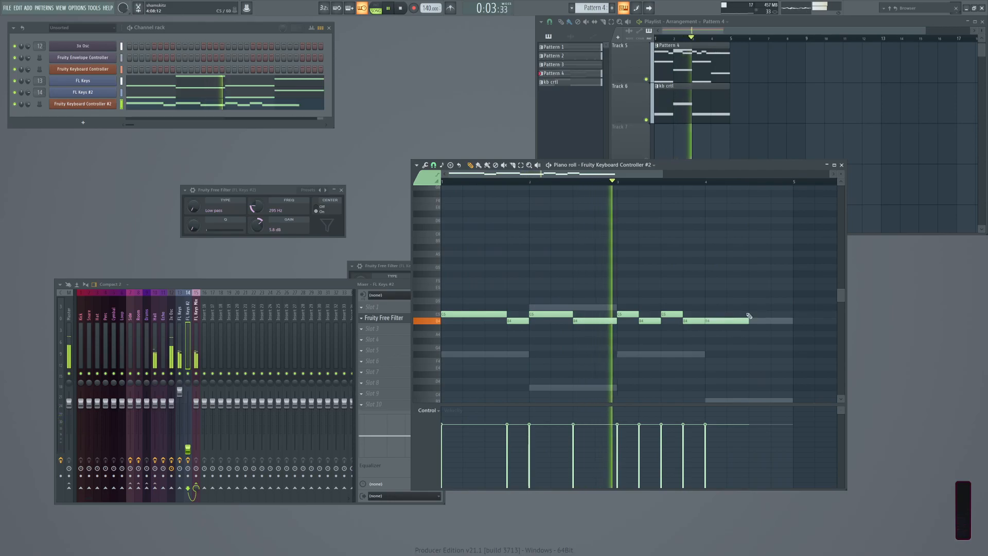
left_click(754, 314)
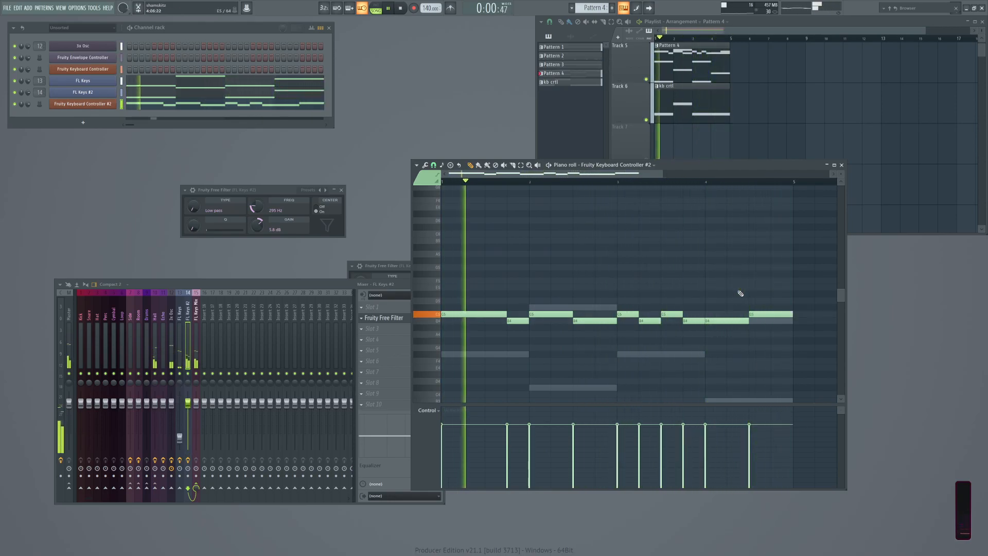
key("space")
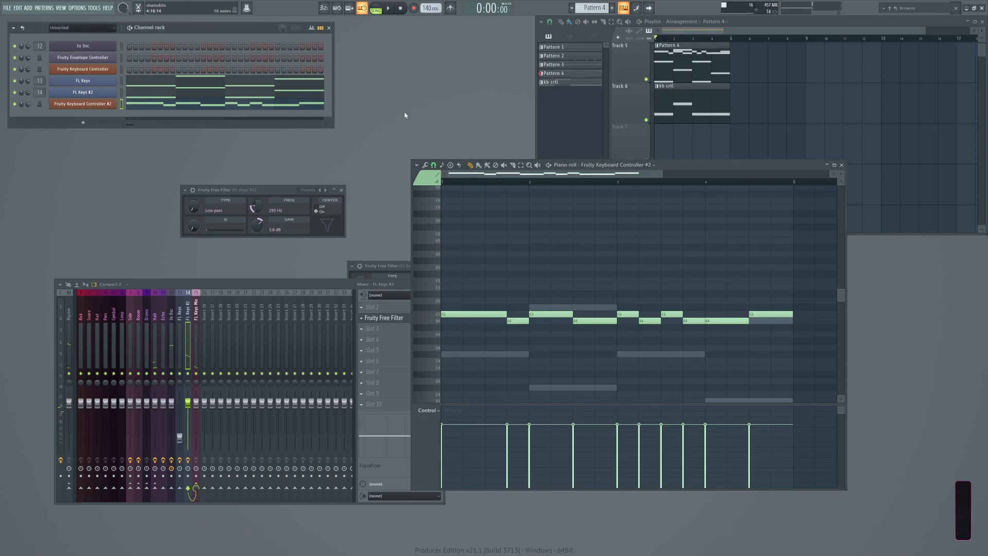
Tidy the workspace by closing the piano roll and both Fruity Free Filter windows and moving the mixer clear of them.
left_click(841, 165)
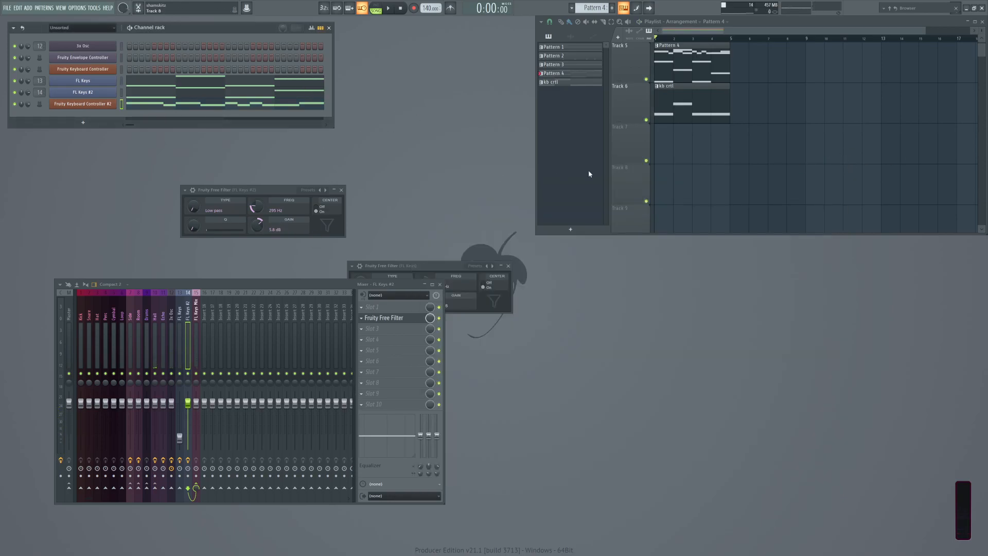
left_click_drag(305, 287, 262, 308)
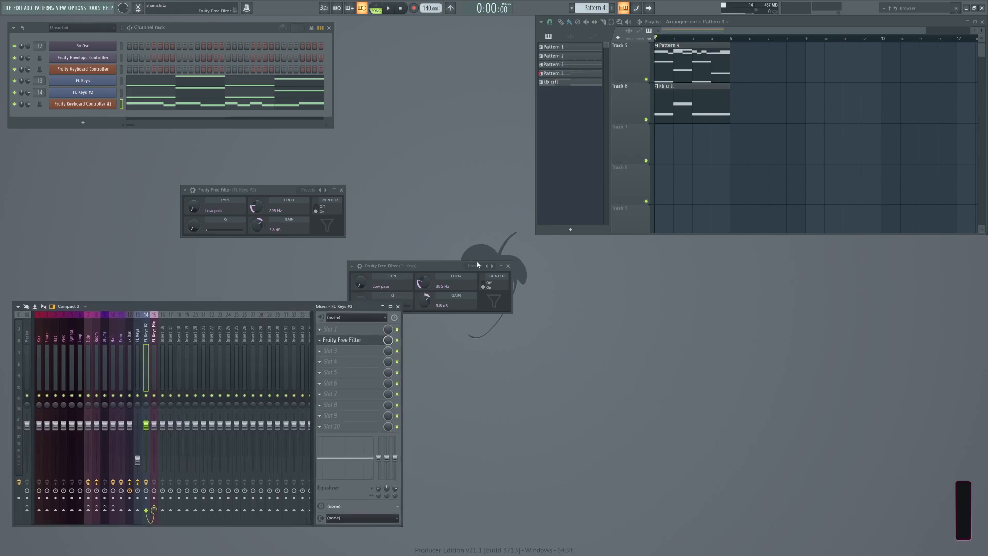
left_click(508, 266)
left_click(341, 190)
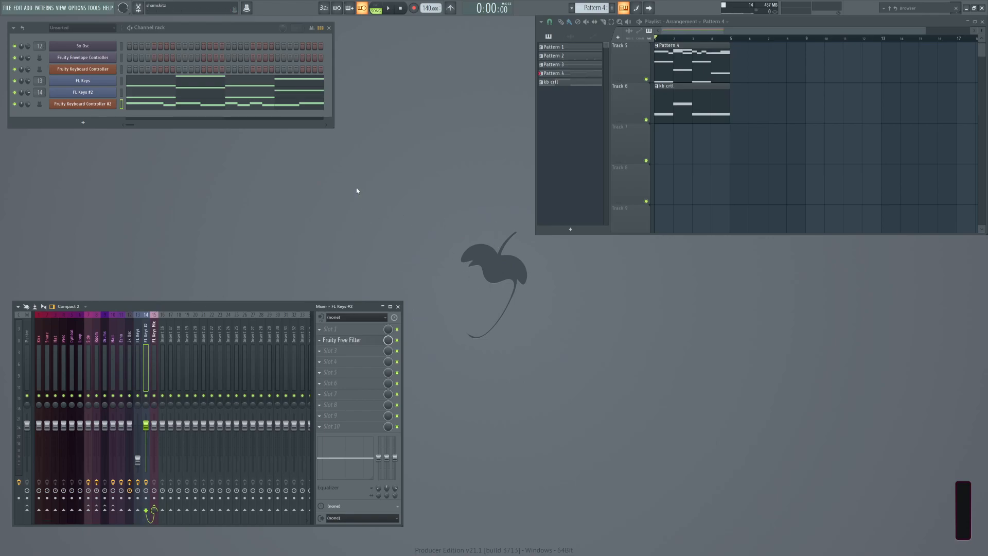
Start a new project from the Blank 1 template without saving the changes to untitled.flp.
left_click(8, 8)
mouse_move(51, 27)
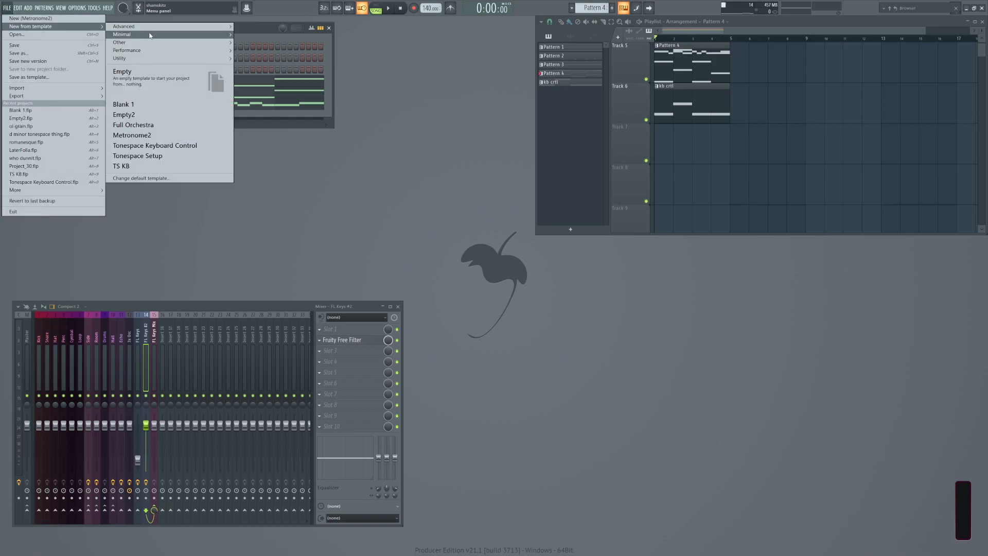
left_click(126, 105)
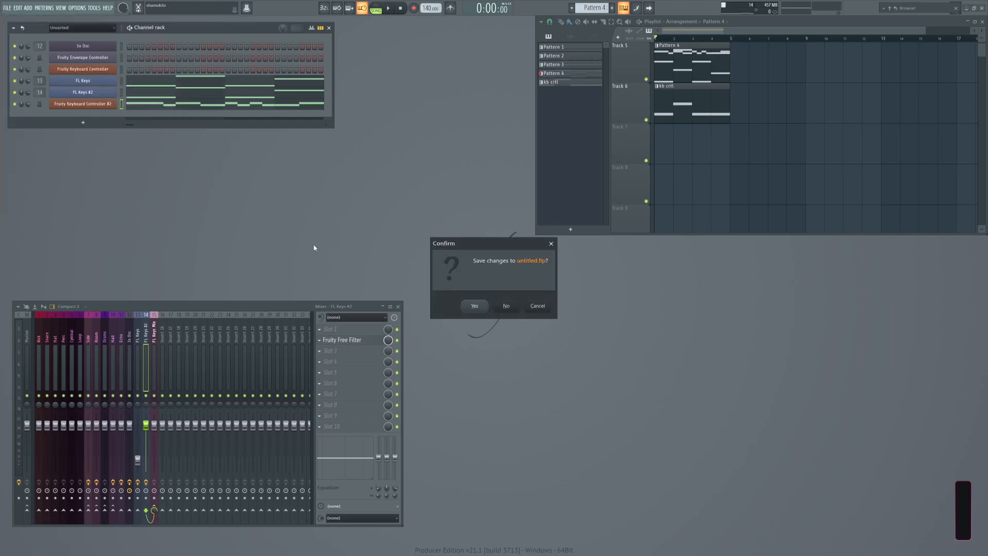
left_click(511, 306)
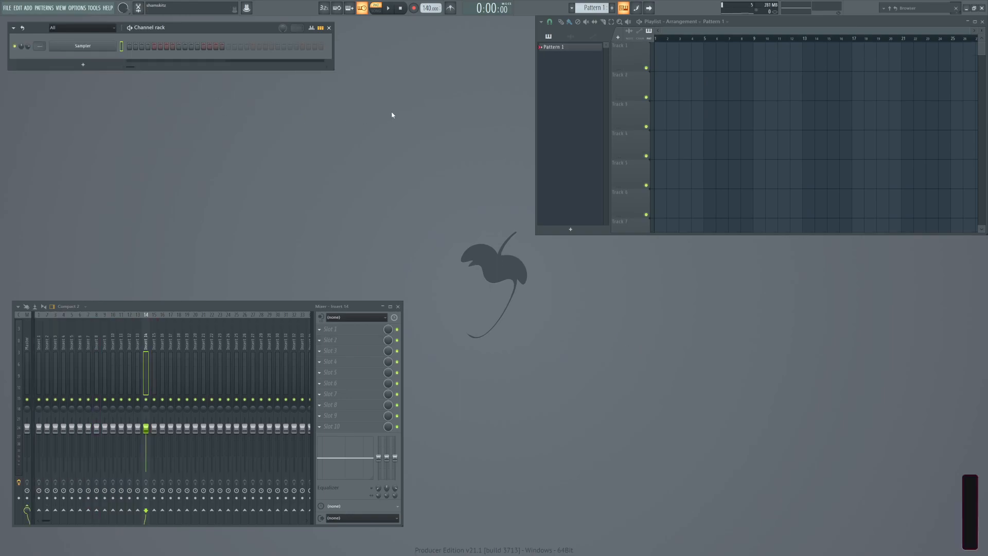
left_click_drag(200, 308, 212, 309)
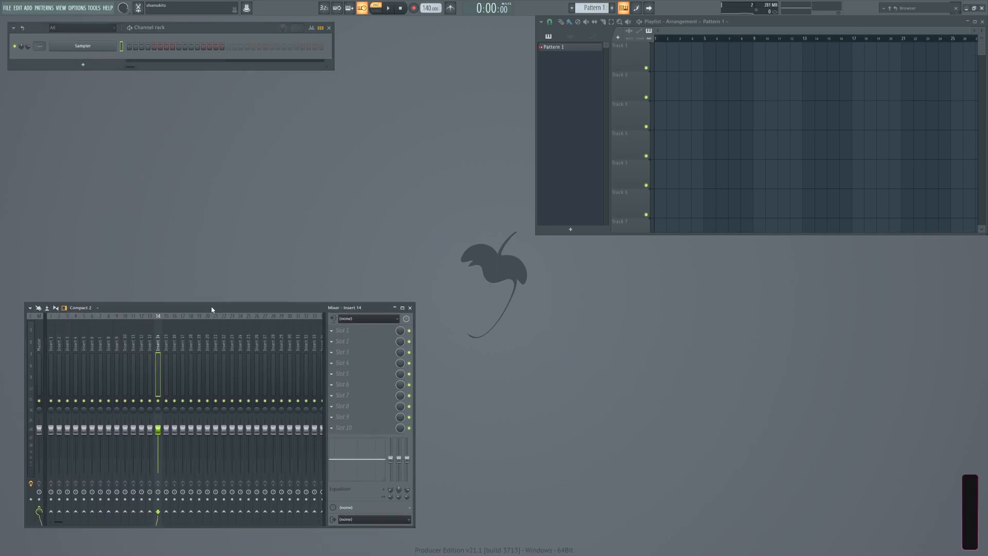
Create a new project from the default Metronome2 template.
left_click(7, 8)
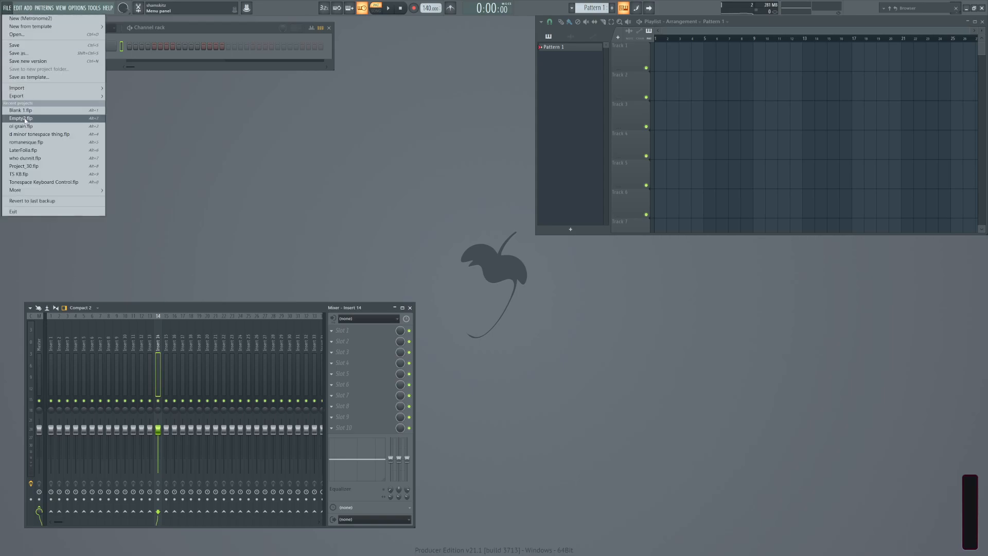
left_click(283, 145)
left_click_drag(143, 359, 0, 326)
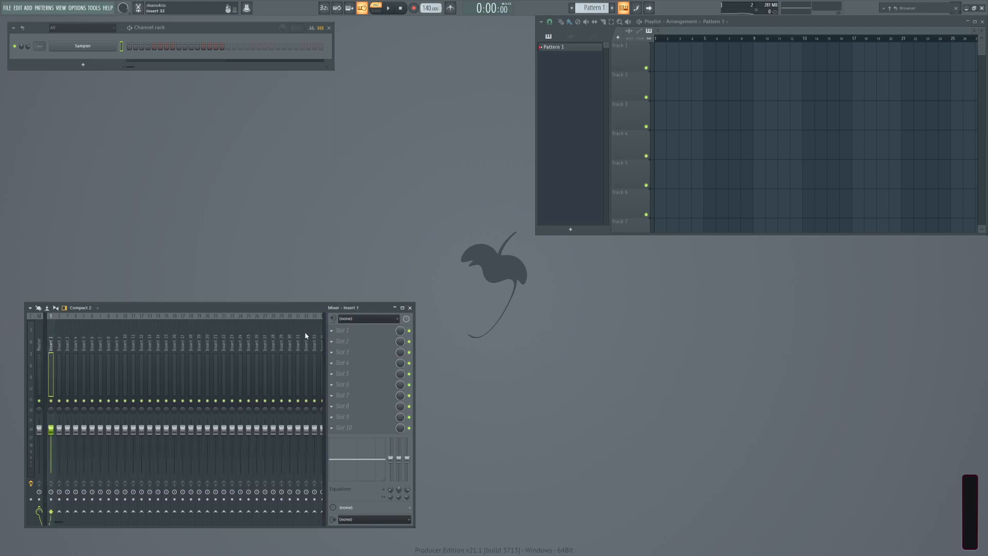
left_click(6, 8)
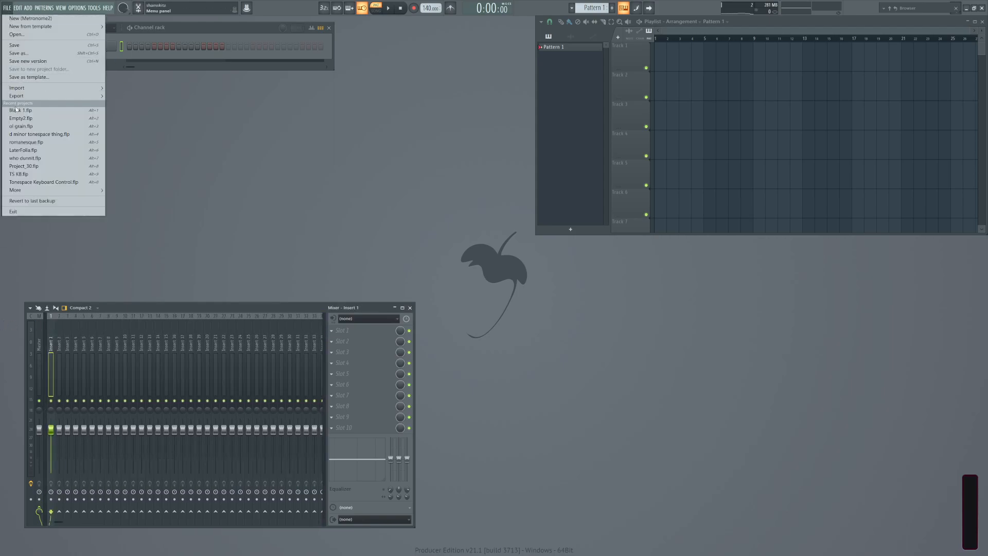
left_click(20, 18)
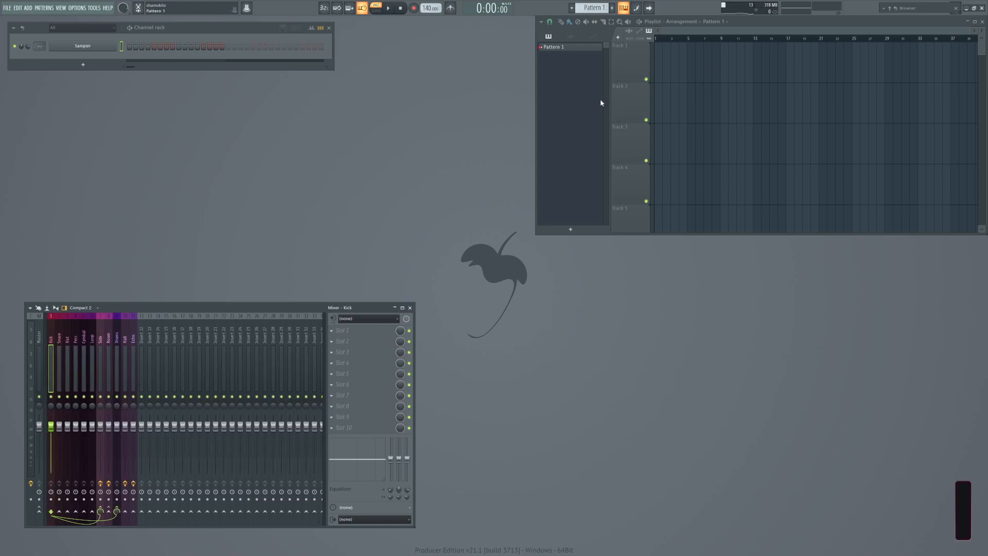
Open the channel settings window of the Sampler channel.
left_click(901, 8)
left_click(82, 46)
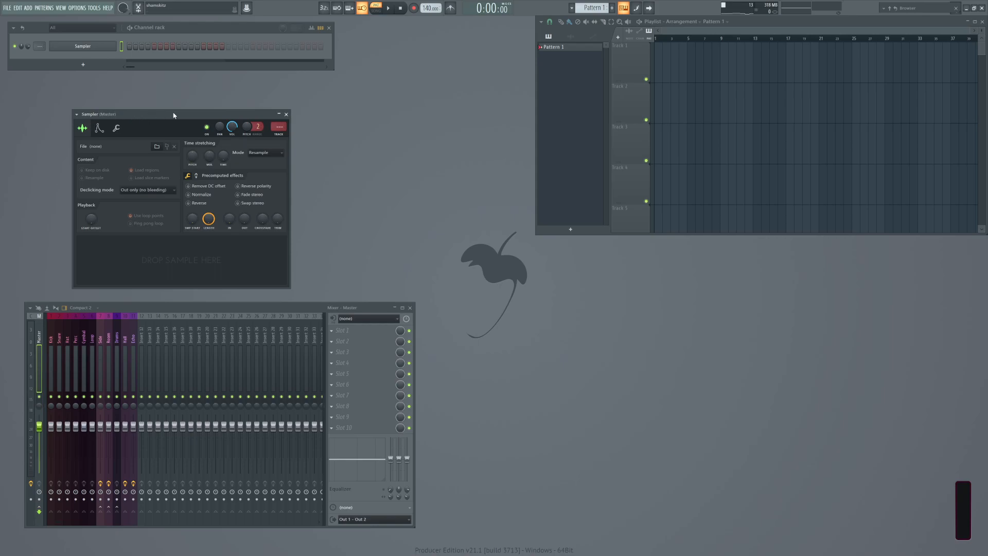
right_click(97, 50)
left_click(97, 51)
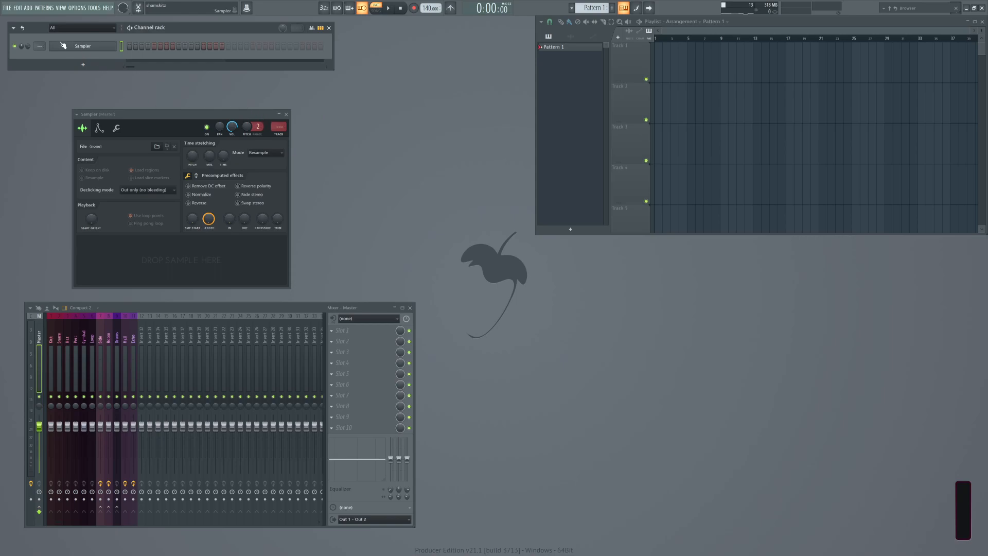
right_click(94, 48)
left_click(56, 75)
left_click(93, 48)
left_click(94, 48)
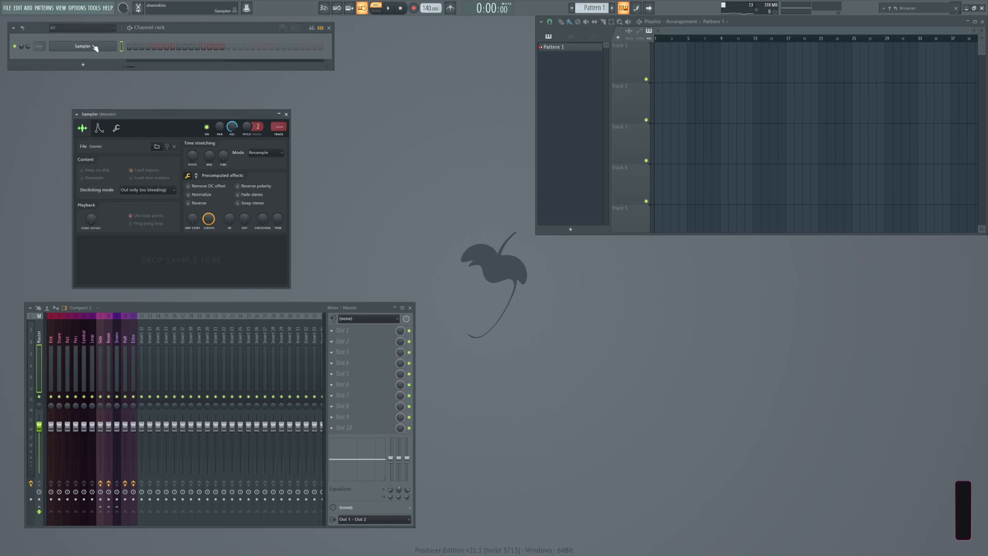
Open the general settings and find the Use offline help option in the Advanced section.
left_click(76, 7)
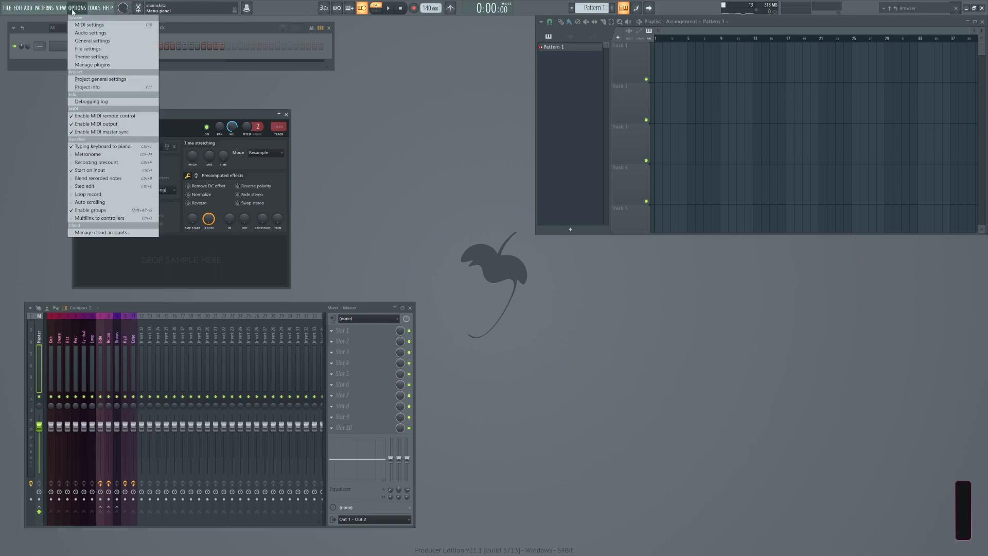
left_click(95, 42)
scroll(576, 334, "down", 10)
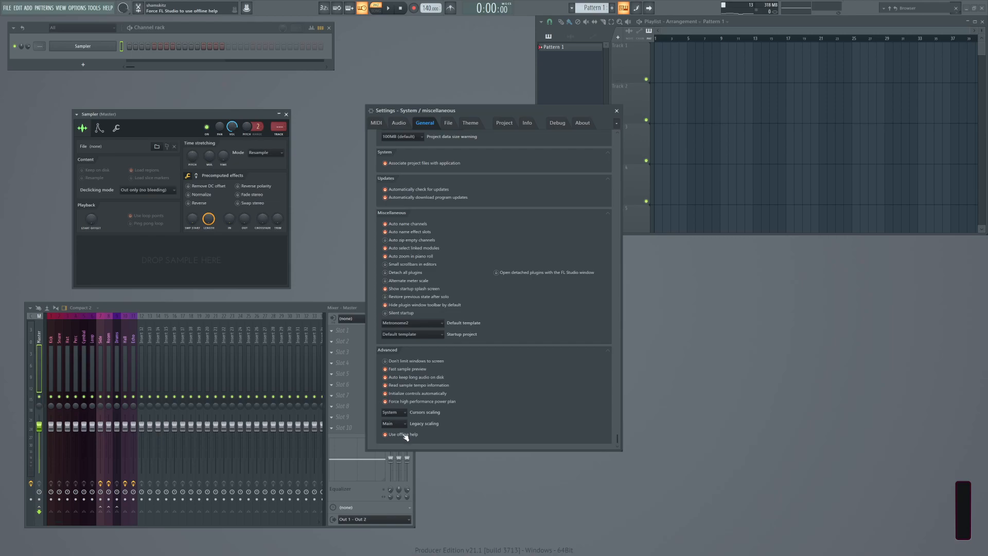
Open the offline help manual and find the Offline help installation page under Trouble Shooting & FAQ's.
left_click(108, 8)
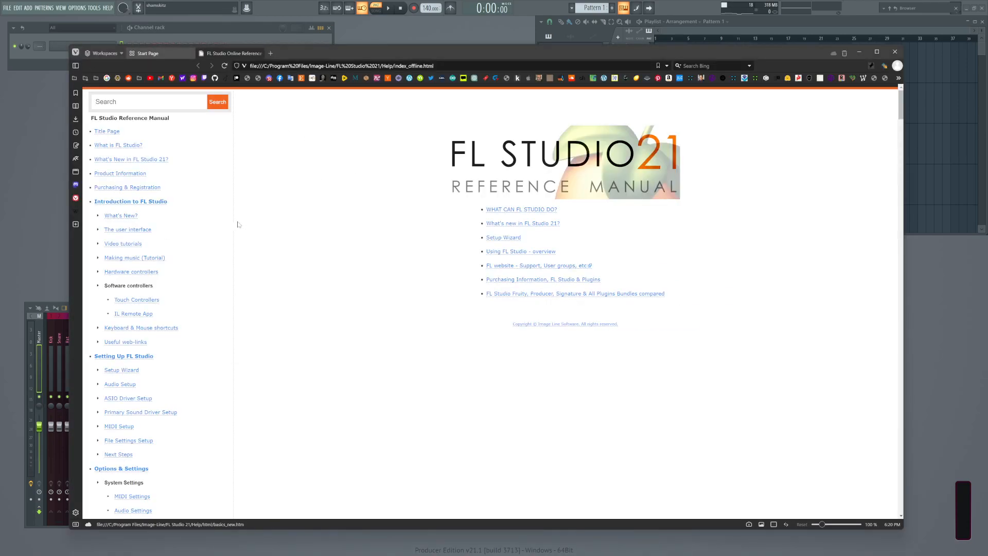
middle_click(304, 192)
scroll(331, 360, "up", 3)
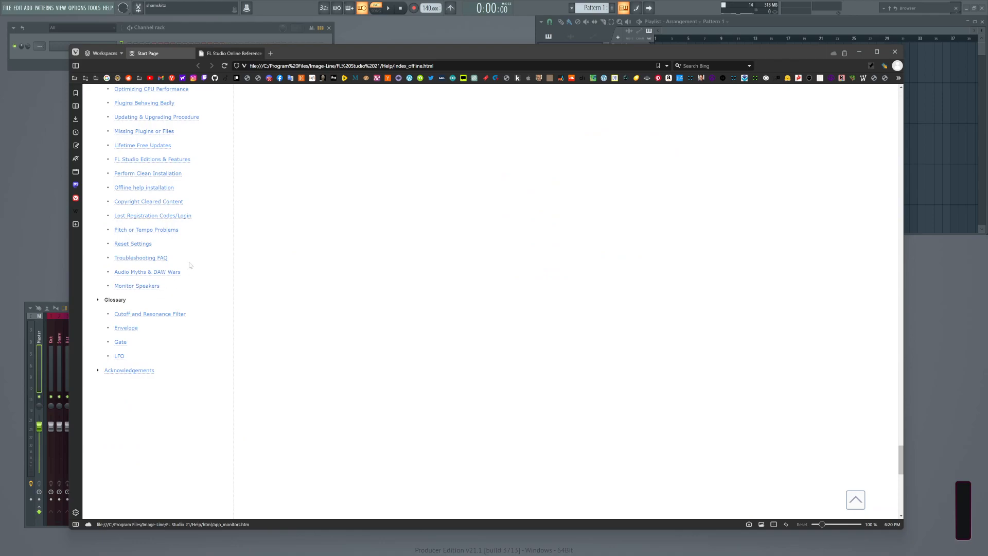
scroll(185, 267, "up", 1)
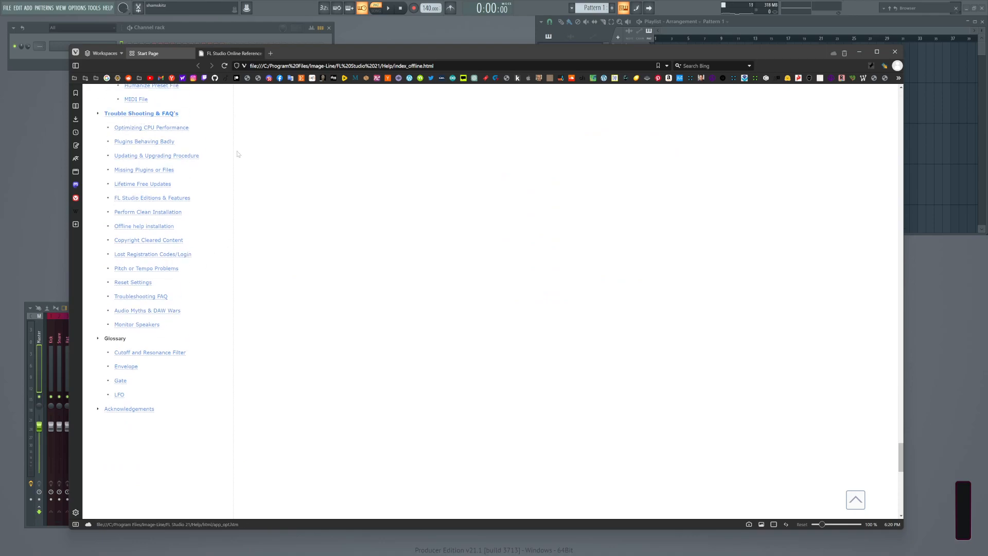
scroll(221, 154, "up", 2)
scroll(226, 176, "up", 3)
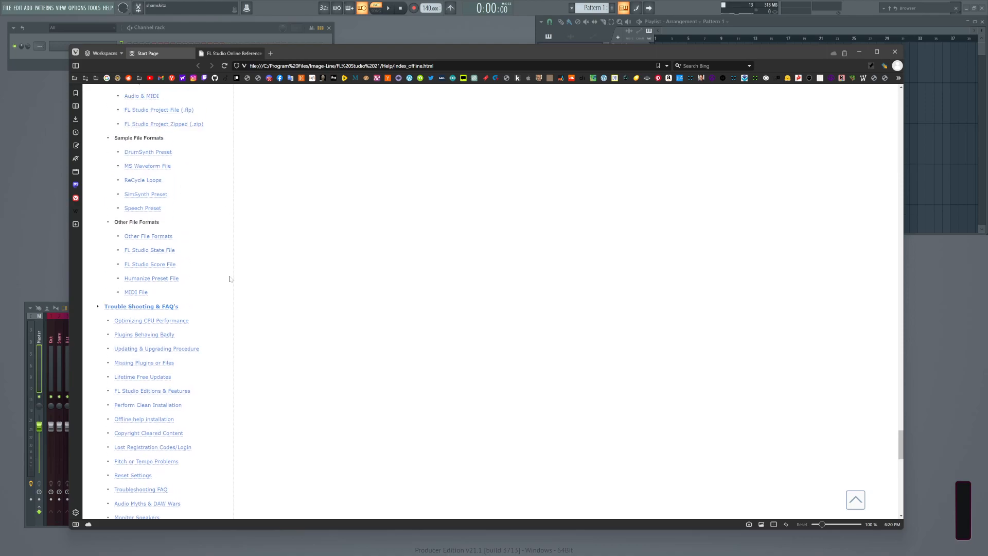
scroll(154, 355, "down", 2)
left_click(150, 343)
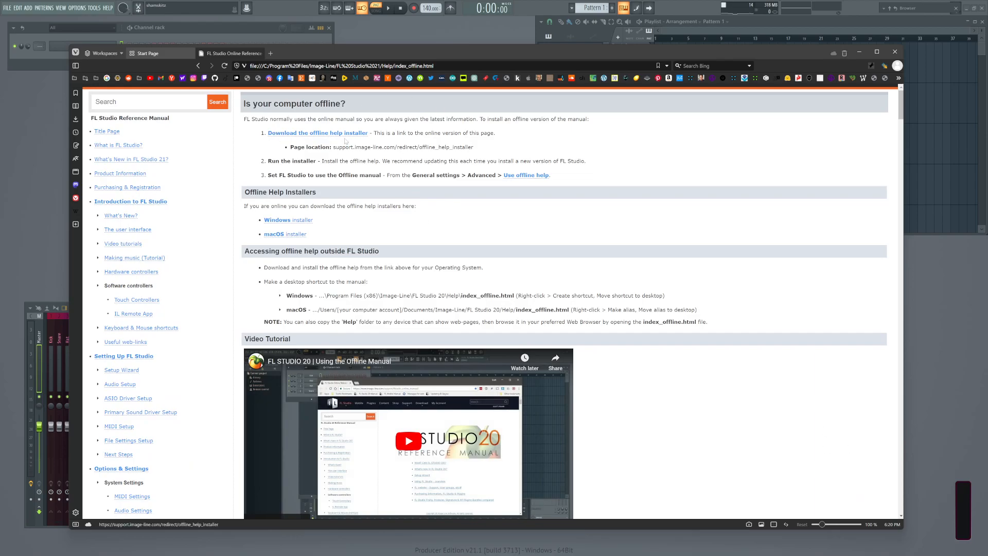
Load the page location support.image-line.com/redirect/offline_help_installer in the browser by copying it from the manual, and close the browser window.
left_click_drag(333, 147, 478, 149)
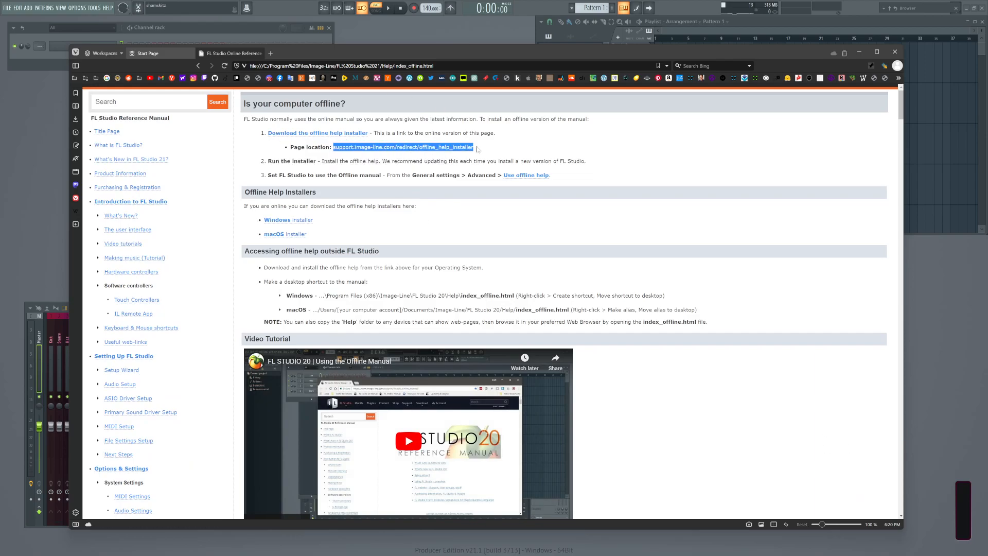
right_click(385, 147)
left_click(418, 161)
left_click(342, 66)
key("ctrl+a")
key("ctrl+v")
key("Return")
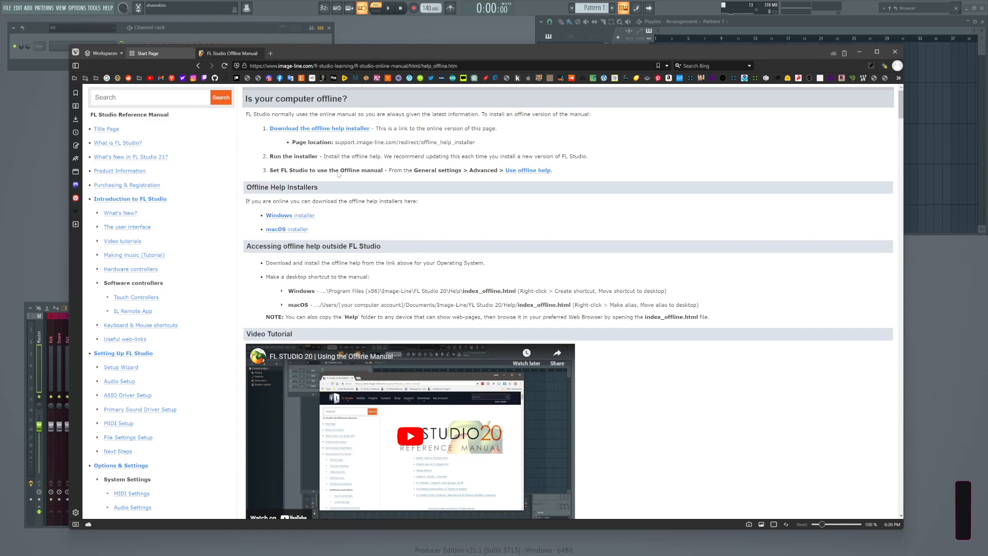
left_click(897, 52)
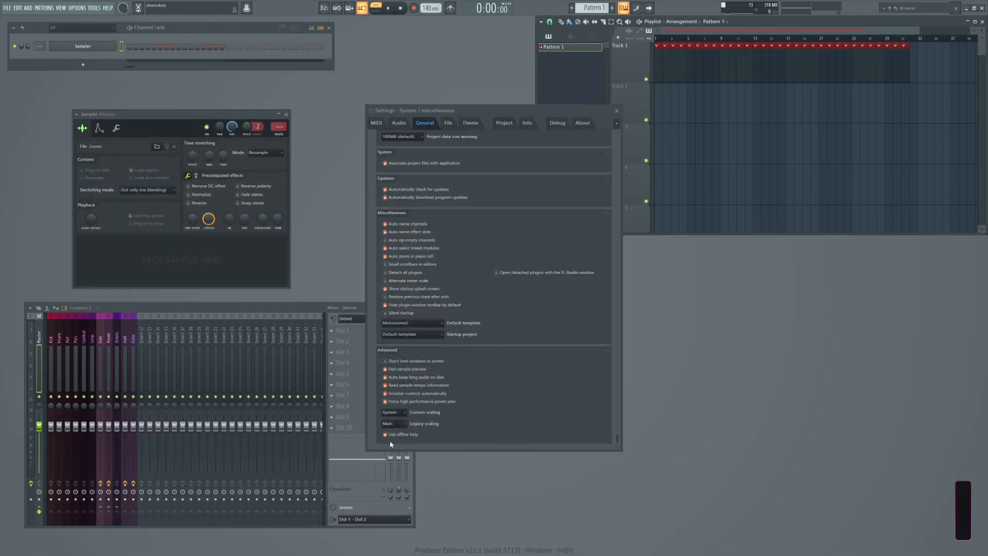
Open the help index again to view the offline reference manual, and close the browser window.
left_click_drag(962, 49, 109, 91)
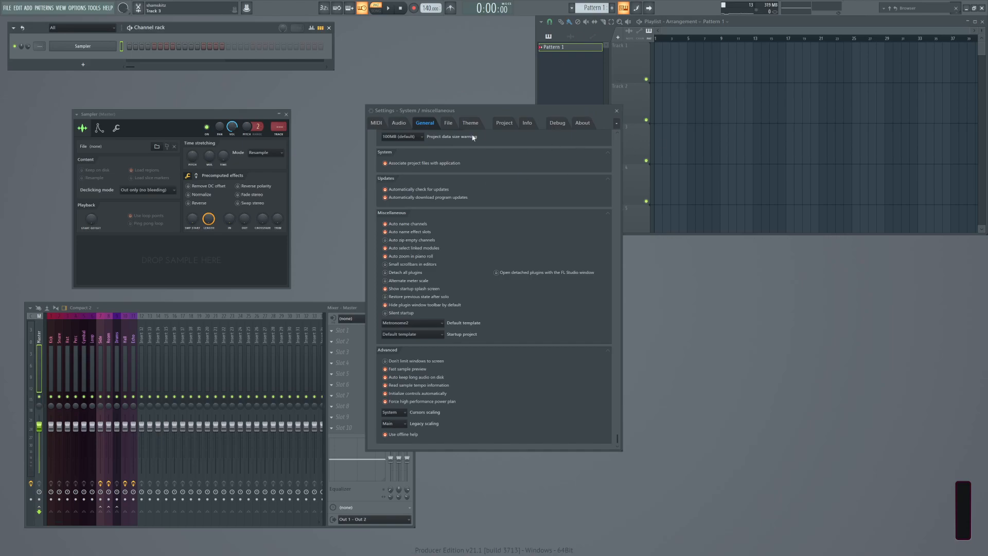
left_click(107, 7)
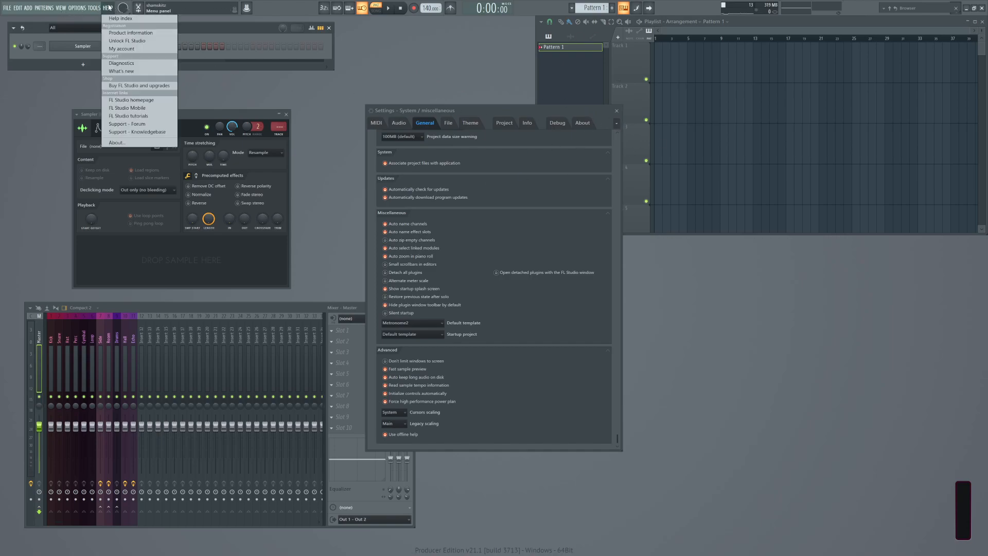
left_click(116, 20)
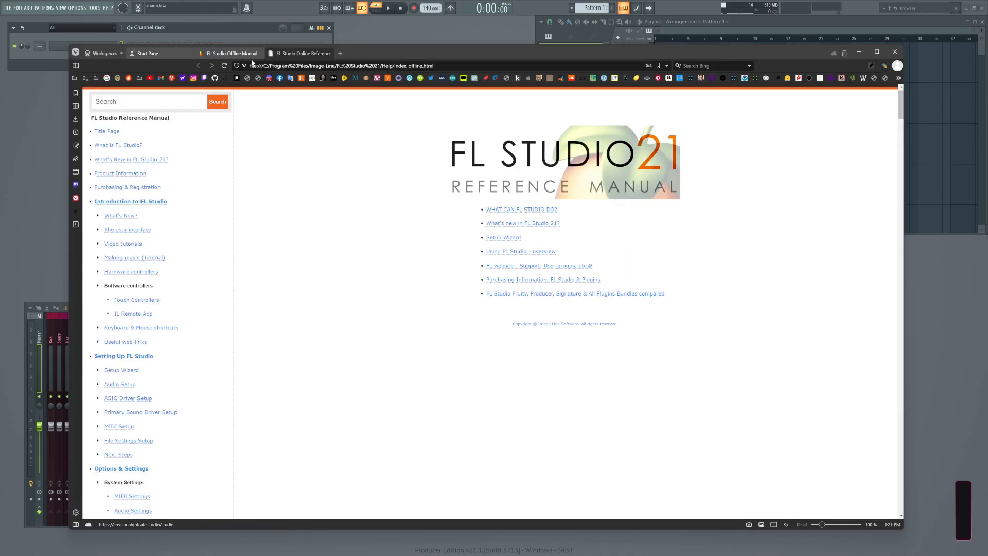
left_click(894, 52)
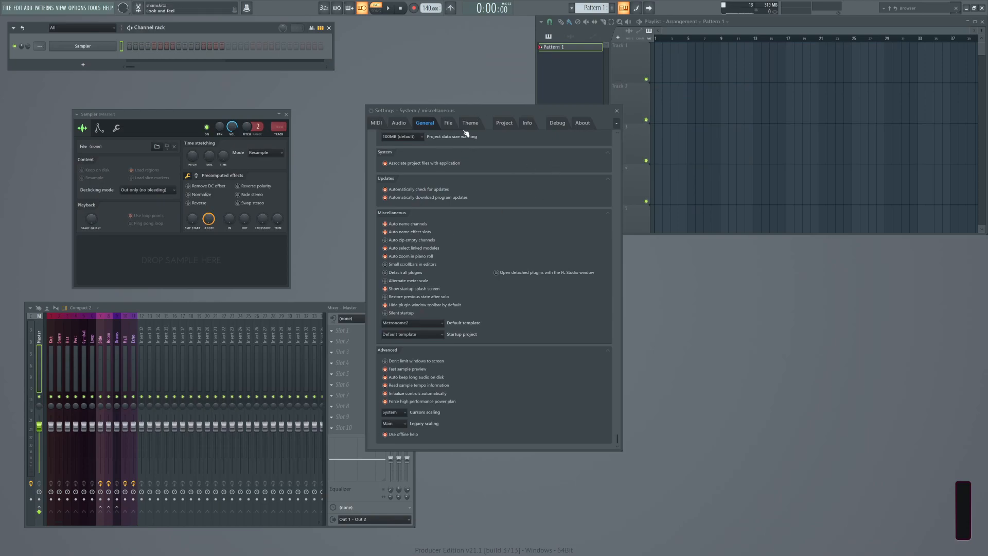
Review the project settings, including the available timebase (PPQ) values, without changing them, and close the settings window.
left_click(507, 125)
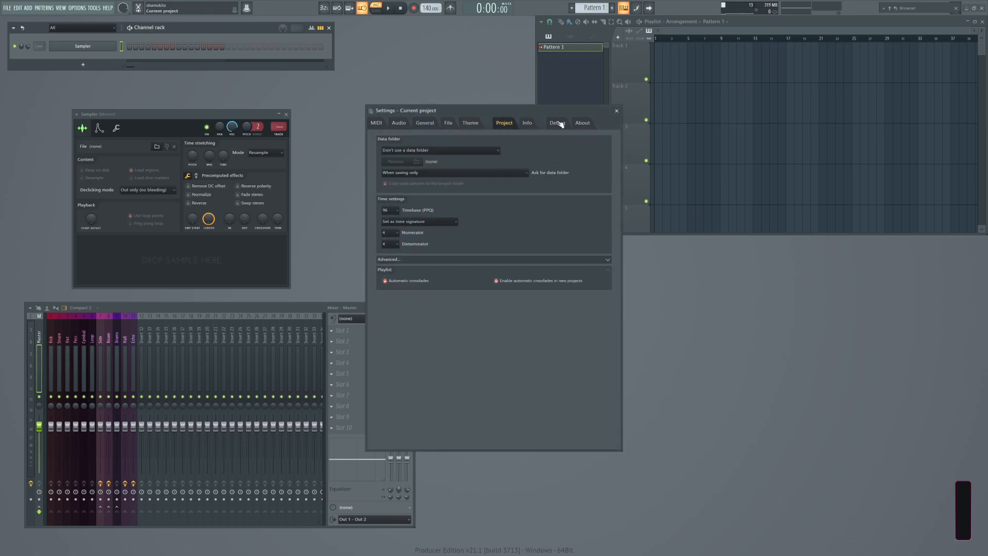
left_click(532, 124)
left_click(504, 124)
left_click(396, 210)
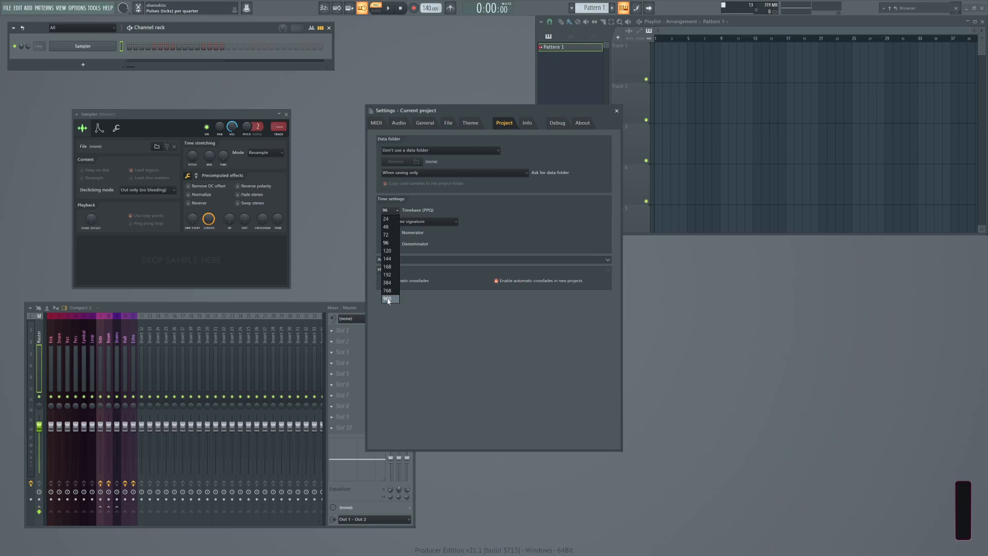
left_click(508, 217)
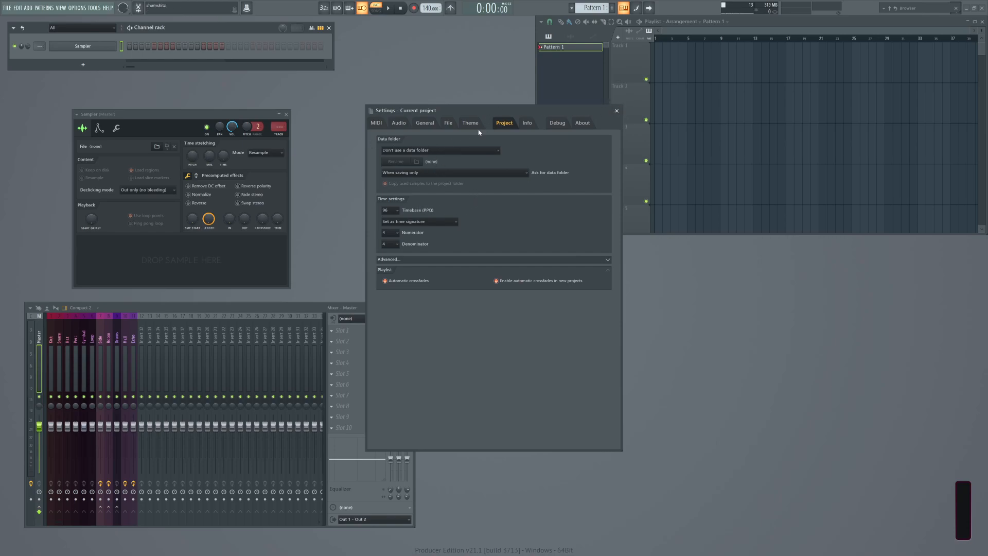
left_click(616, 111)
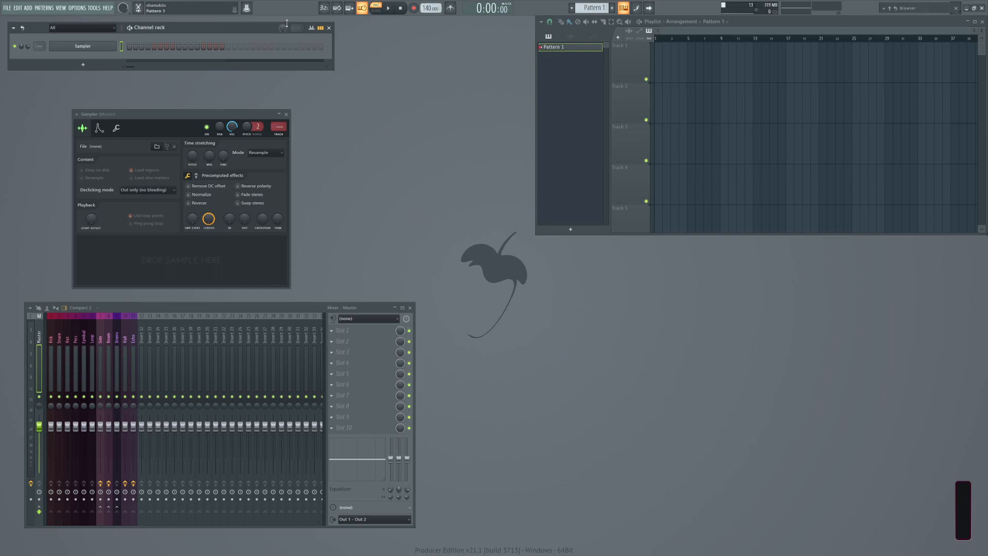
right_click(96, 46)
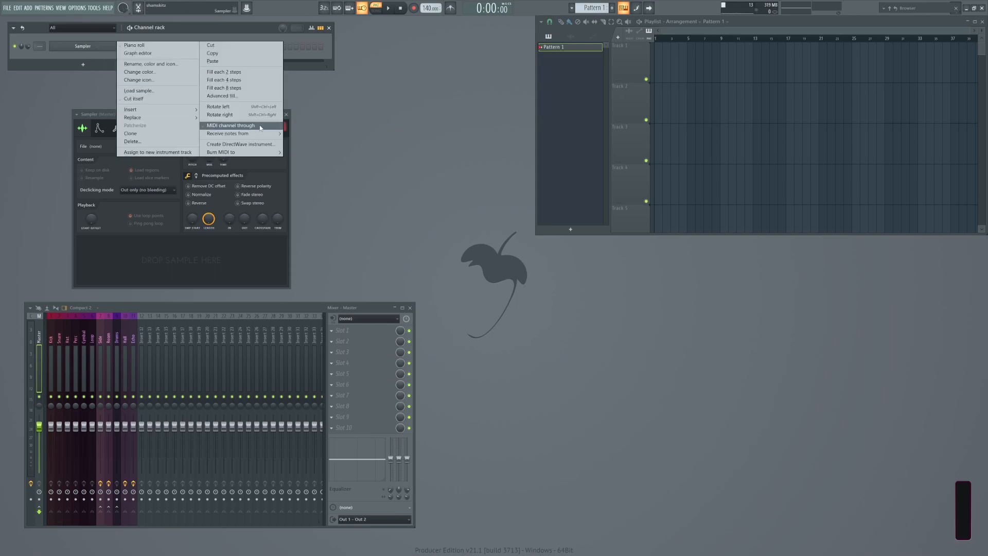
mouse_move(242, 152)
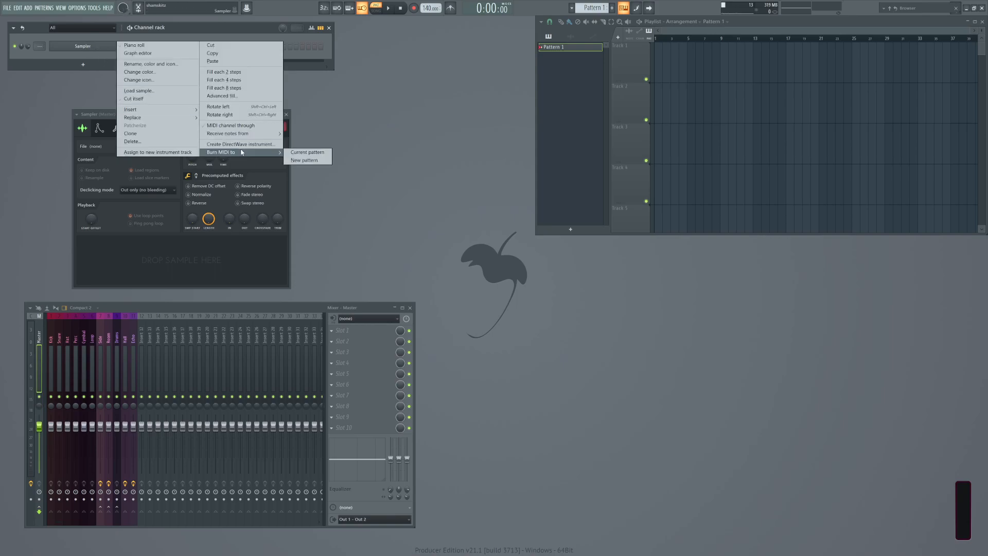
left_click(304, 160)
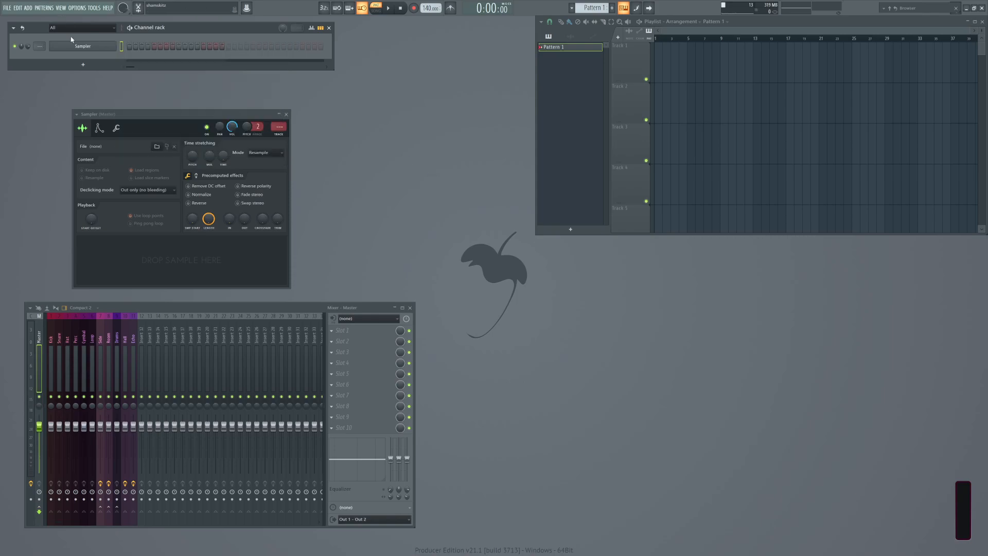
Replace the Sampler channel with the FL Keys instrument.
left_click(99, 48)
left_click(99, 48)
right_click(99, 47)
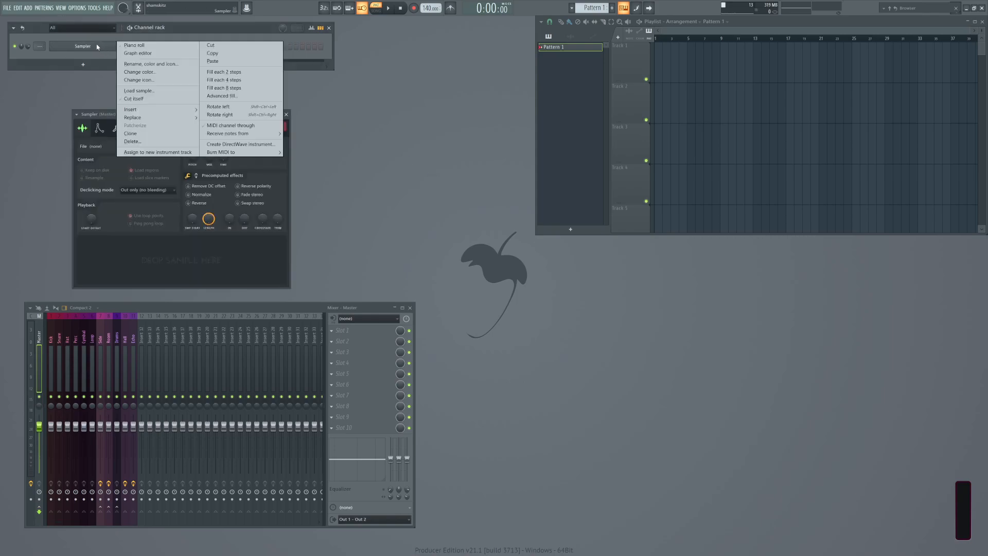
mouse_move(135, 118)
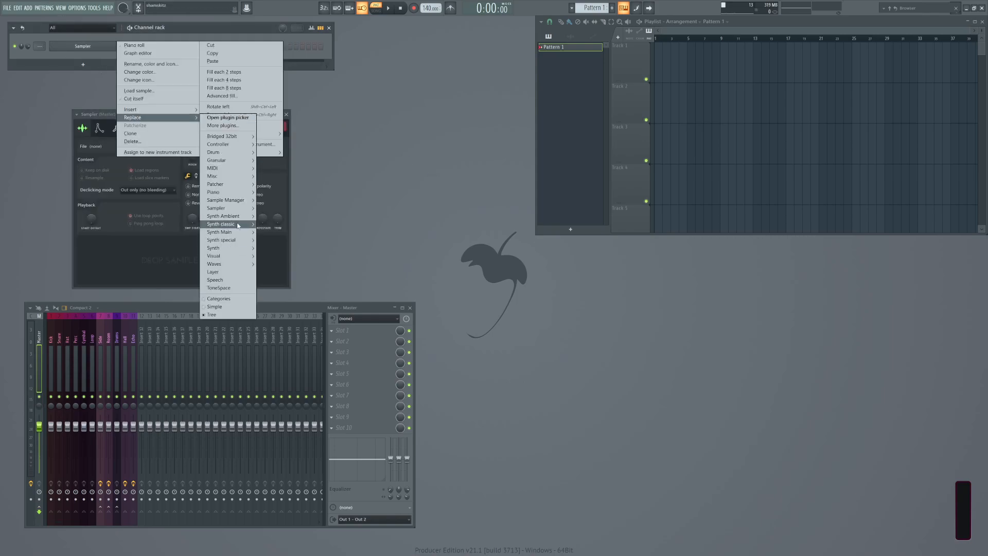
left_click(272, 200)
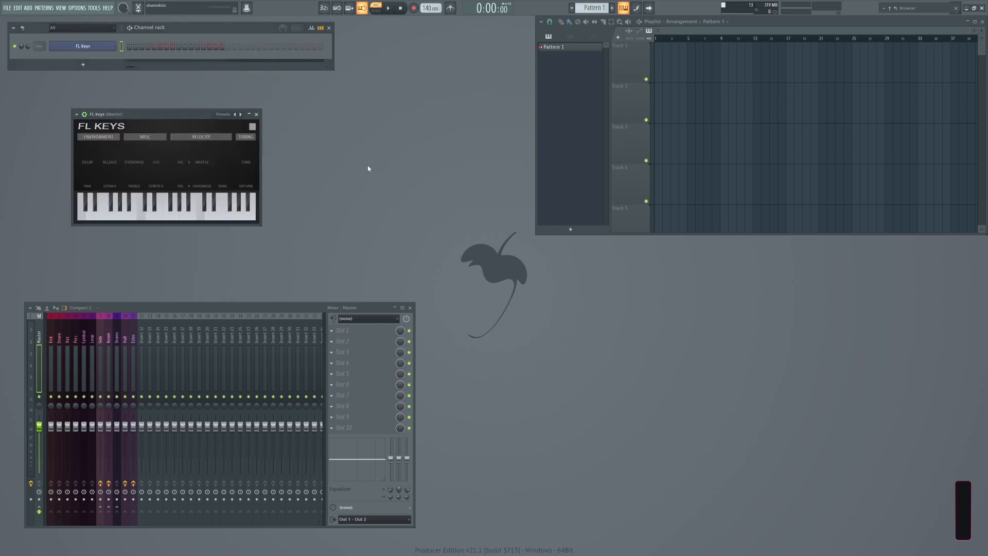
Enter a short C5, E5 and G5 chord at the start of the FL Keys piano roll and duplicate it along the bar.
right_click(114, 47)
left_click(128, 48)
left_click(450, 334)
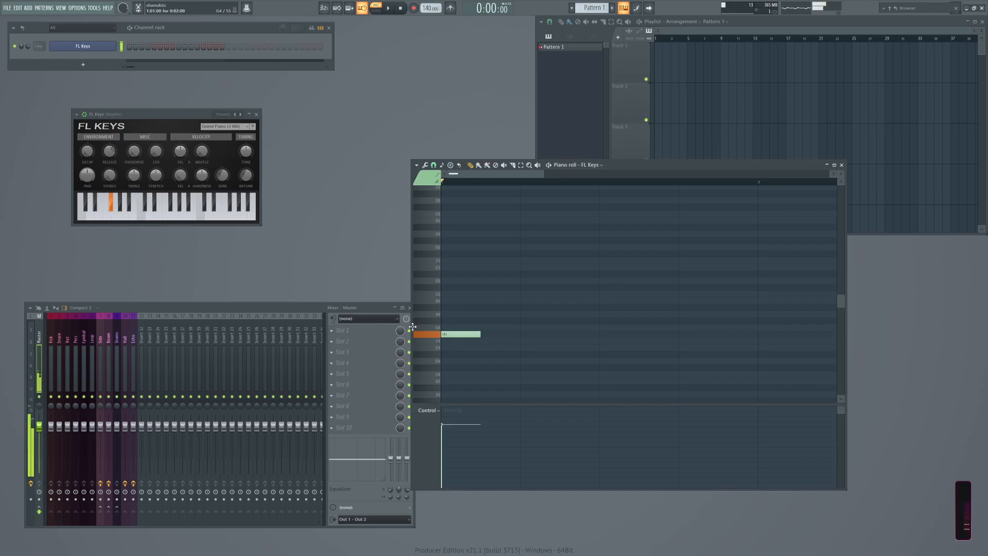
mouse_move(450, 334)
left_mouse_down()
mouse_move(438, 238)
mouse_move(466, 326)
left_mouse_up()
left_click(444, 273)
key("ctrl+b")
key("ctrl+b")
key("ctrl+b")
key("ctrl+b")
key("ctrl+b")
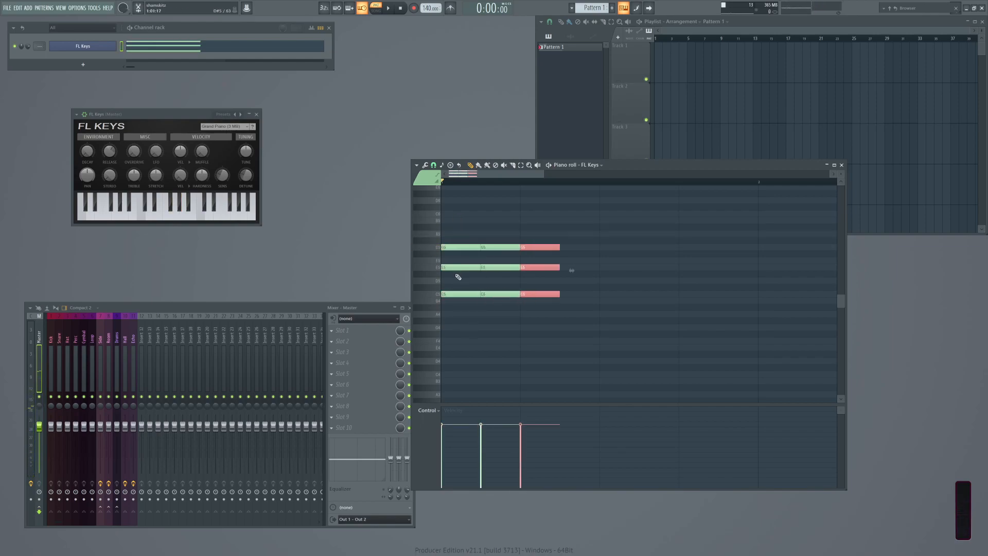
Change the final chord of the pattern to E5, G#5 and B5.
mouse_move(653, 293)
left_mouse_down()
mouse_move(697, 271)
mouse_move(689, 262)
mouse_move(703, 267)
left_mouse_up()
mouse_move(662, 229)
left_mouse_down()
mouse_move(662, 264)
mouse_move(662, 221)
left_mouse_up()
key("ctrl+l")
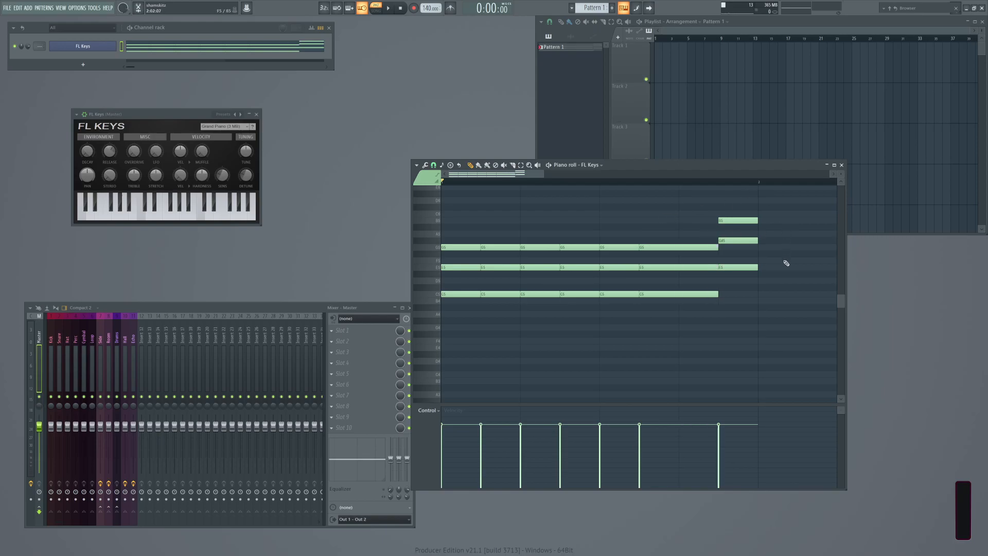
Play back the chord pattern and lower the G#5 in the final chord to G5.
scroll(716, 249, "down", 1)
key("space")
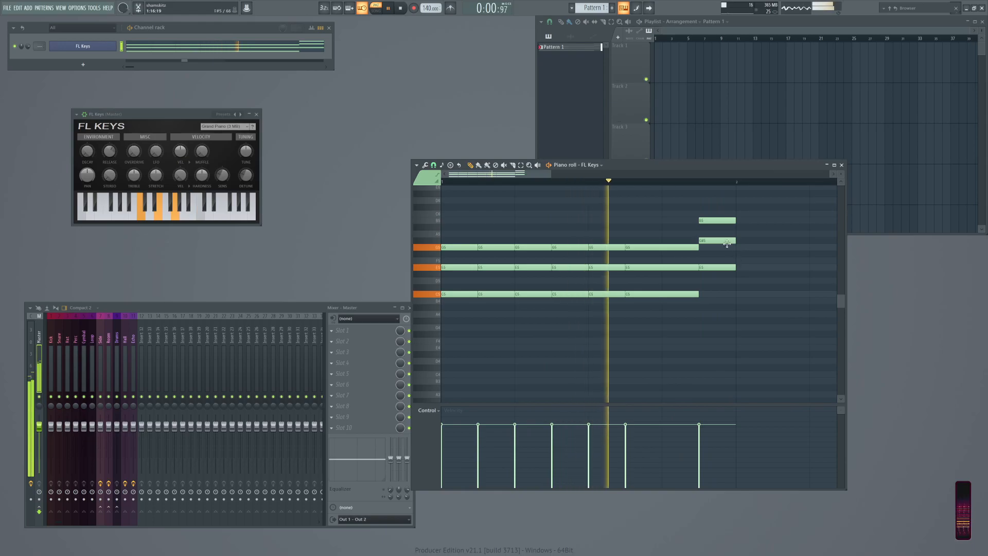
key("space")
left_click_drag(714, 241, 715, 248)
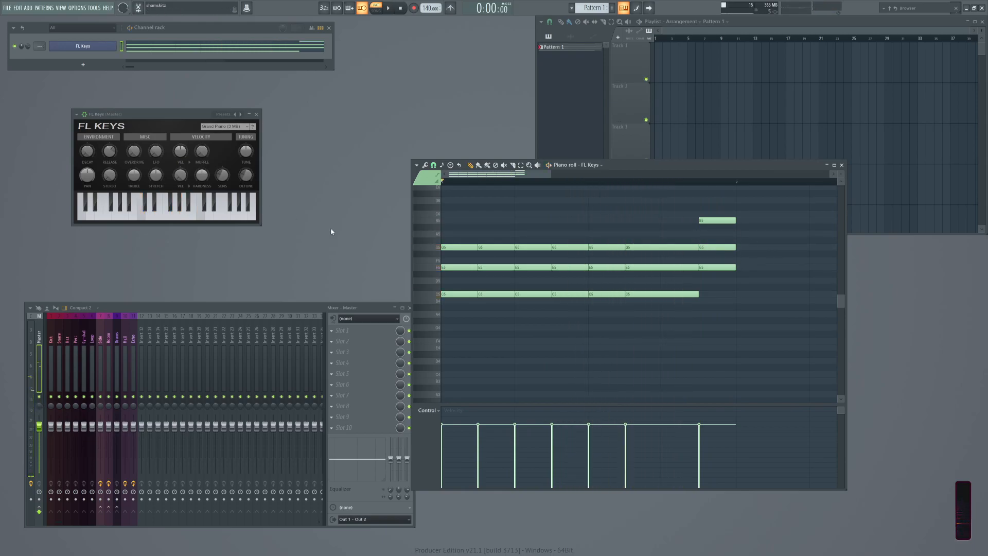
Turn on the upward arpeggiator for FL Keys with its time set to 2 steps, and play the pattern.
left_click(85, 114)
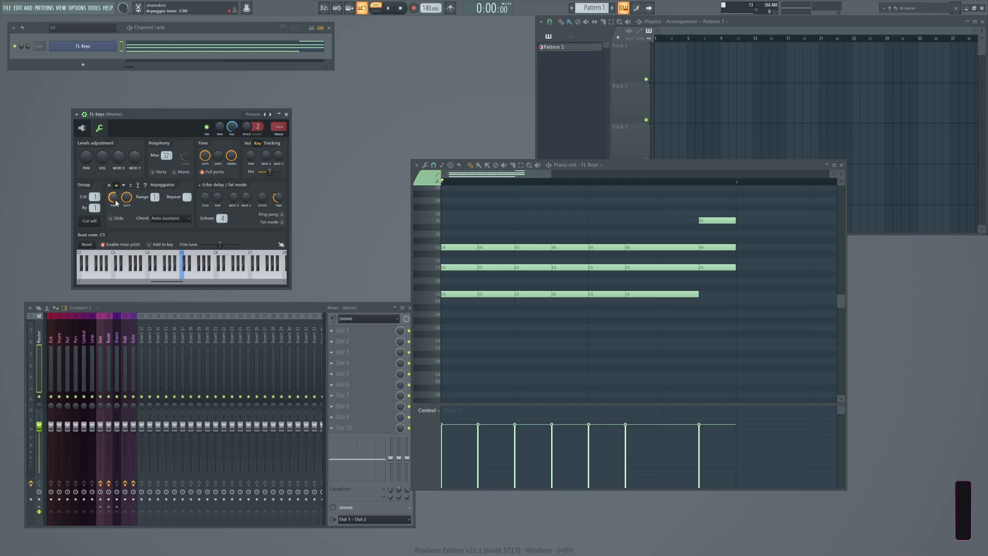
right_click(115, 198)
mouse_move(154, 208)
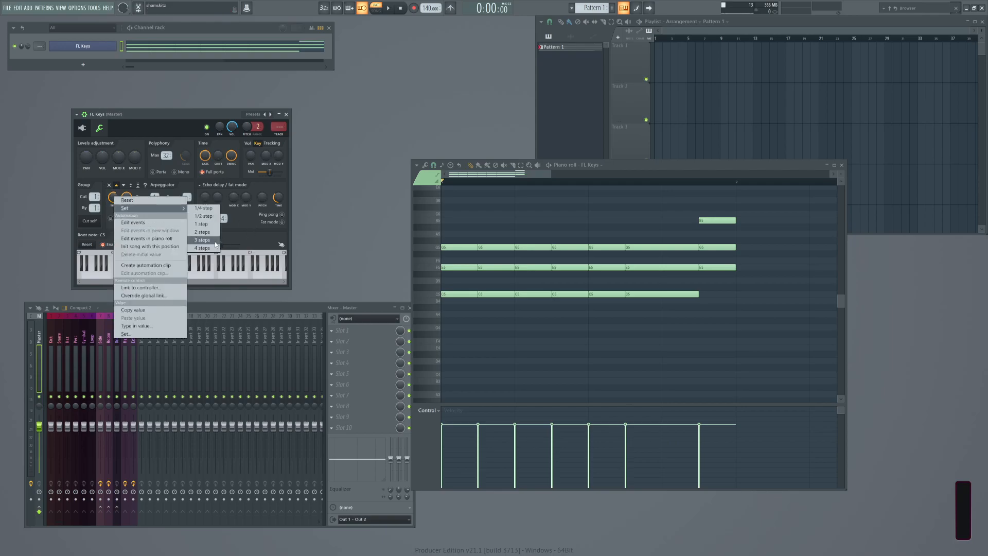
left_click(196, 232)
key("space")
key("space")
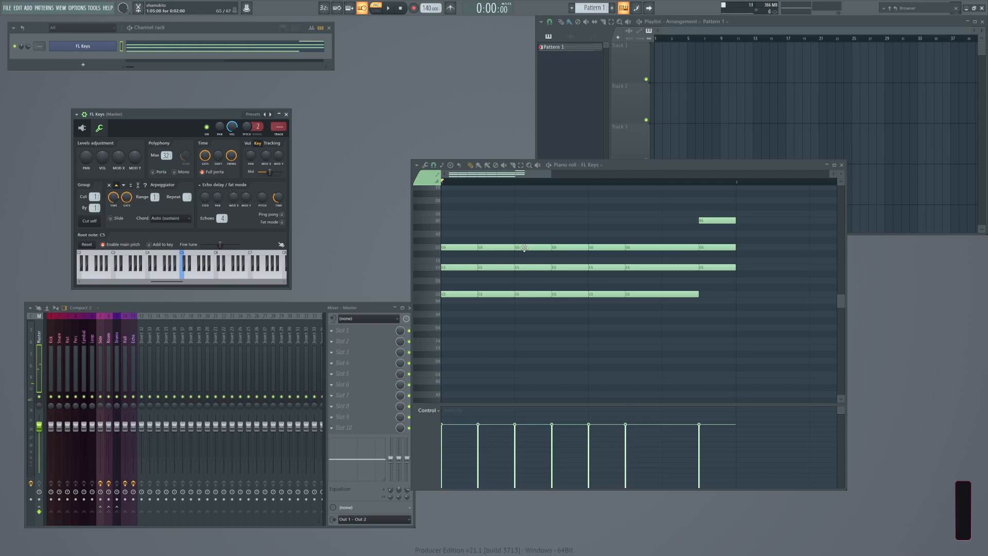
Glue the repeated notes into sustained ones, lengthen the final chord while the pattern plays, and close the piano roll.
key("ctrl+g")
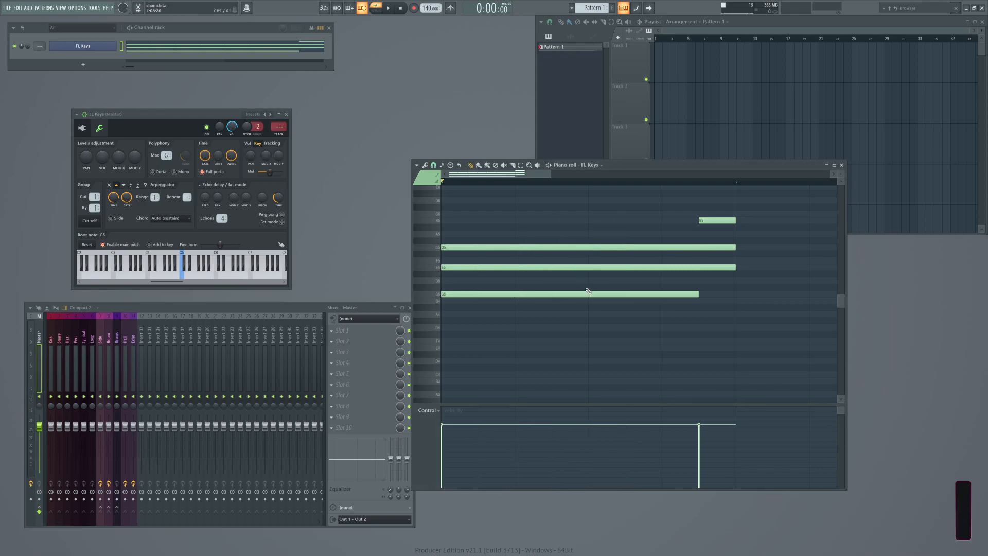
key("space")
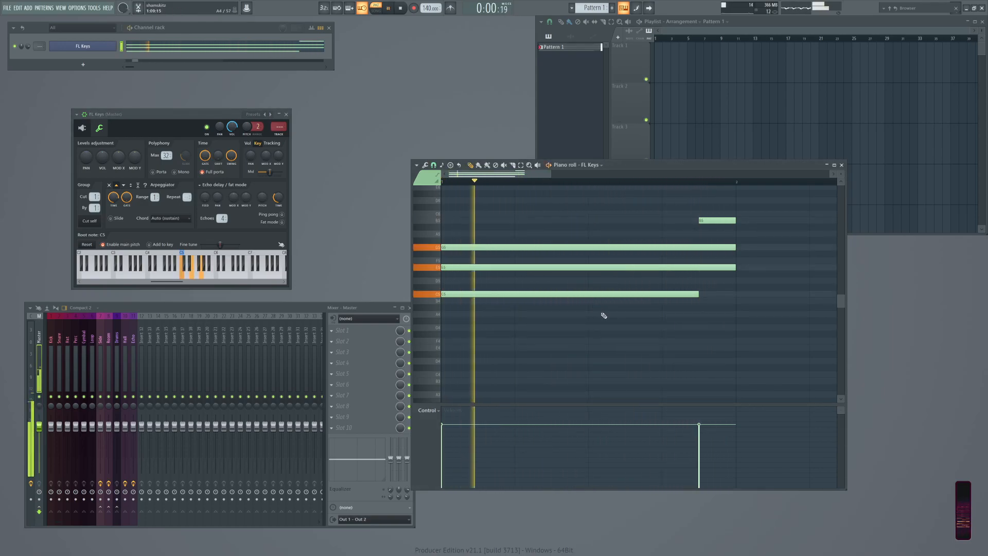
scroll(680, 247, "down", 1)
left_click_drag(670, 210, 710, 304)
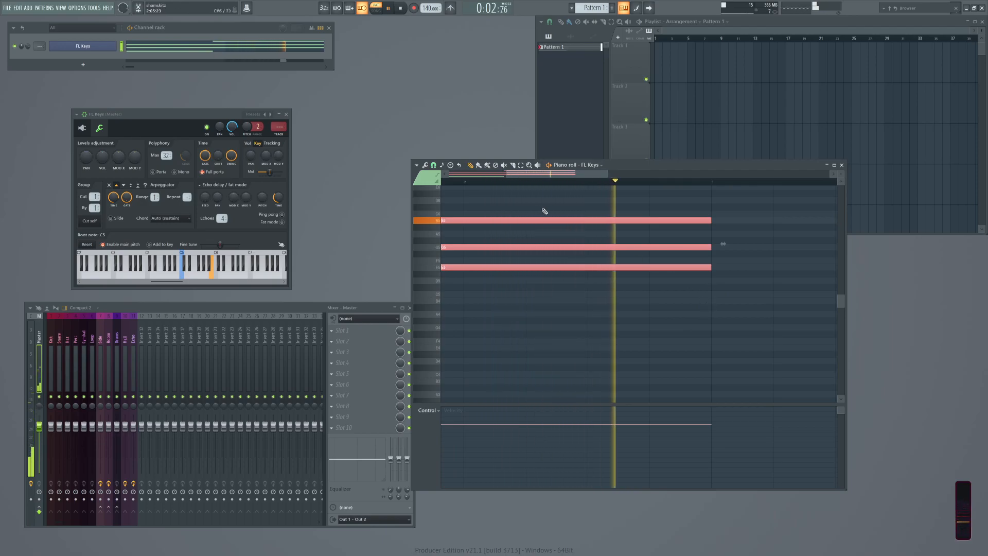
left_click(842, 166)
key("space")
Burn the FL Keys MIDI to a new pattern, accept the default reset options, and close the piano roll.
right_click(115, 44)
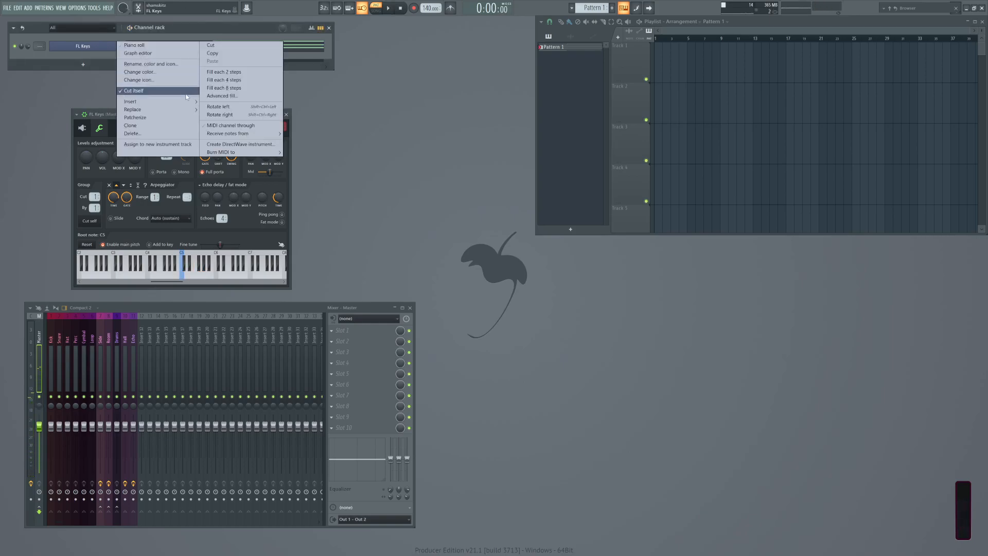
mouse_move(224, 154)
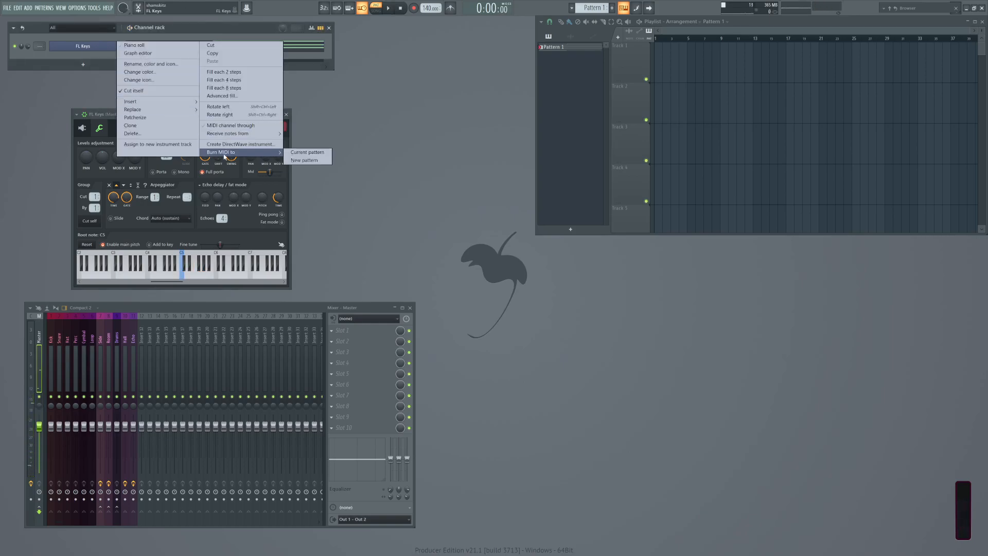
left_click(305, 161)
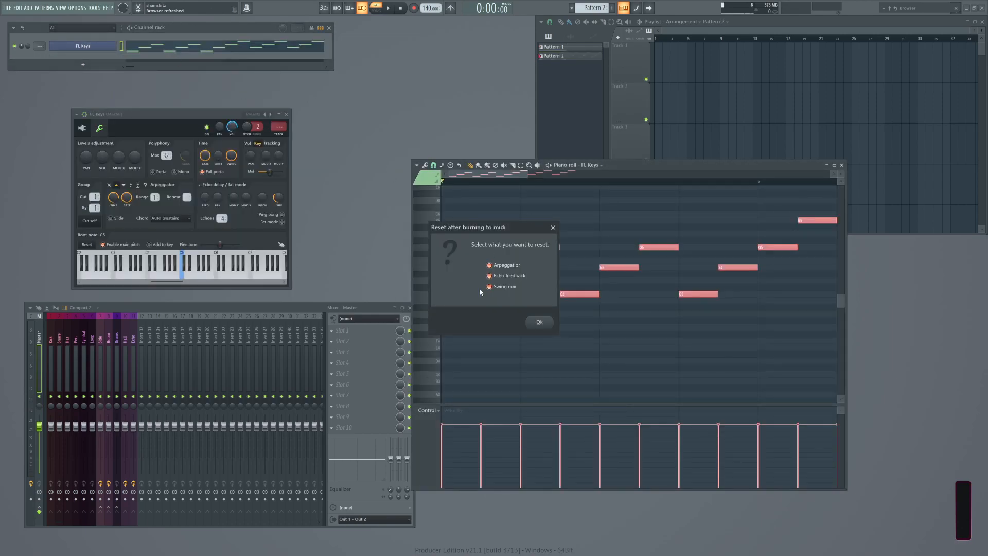
left_click(539, 322)
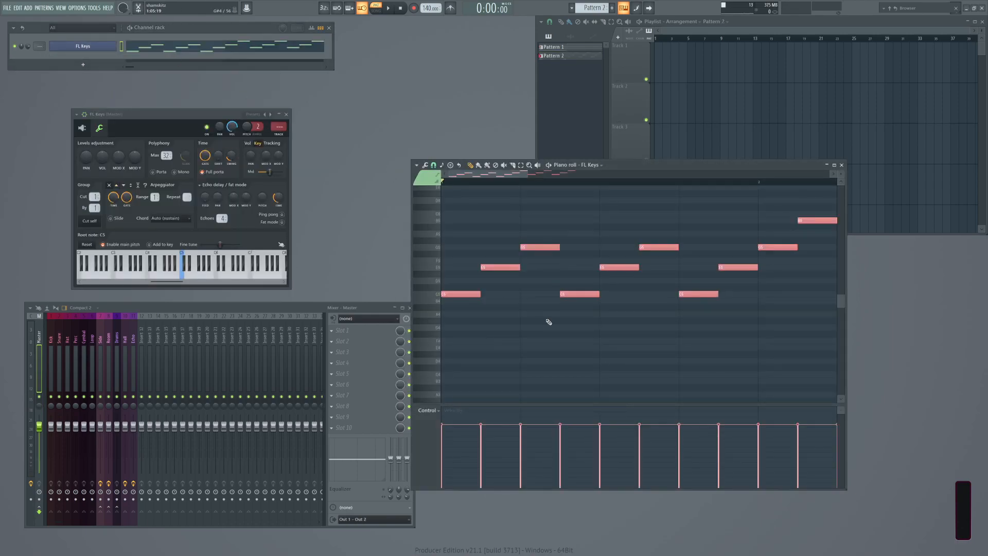
left_click(240, 50)
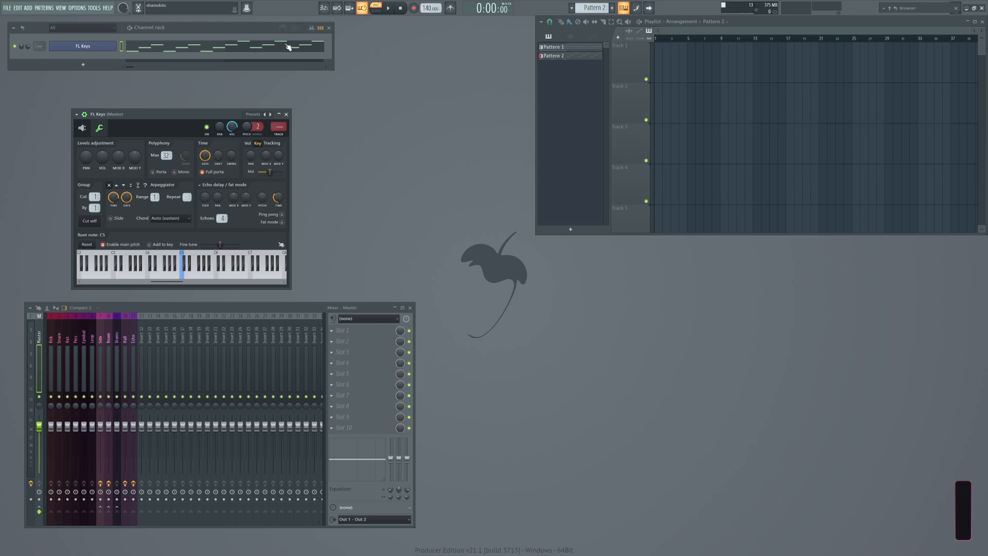
left_click(396, 102)
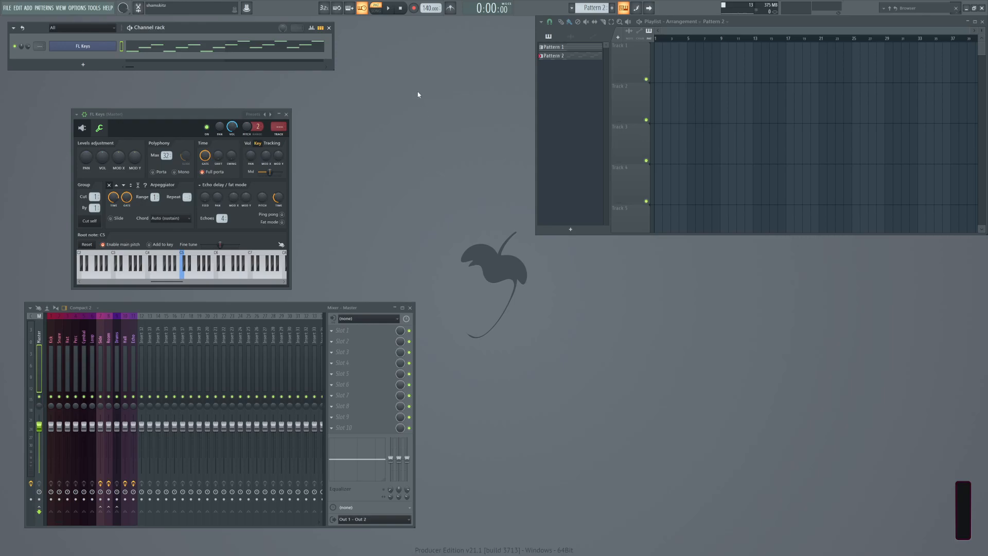
Examine the loopback ports in loopMIDI, and the loopMIDI Port output and input entries in FL Studio's MIDI settings.
key("super")
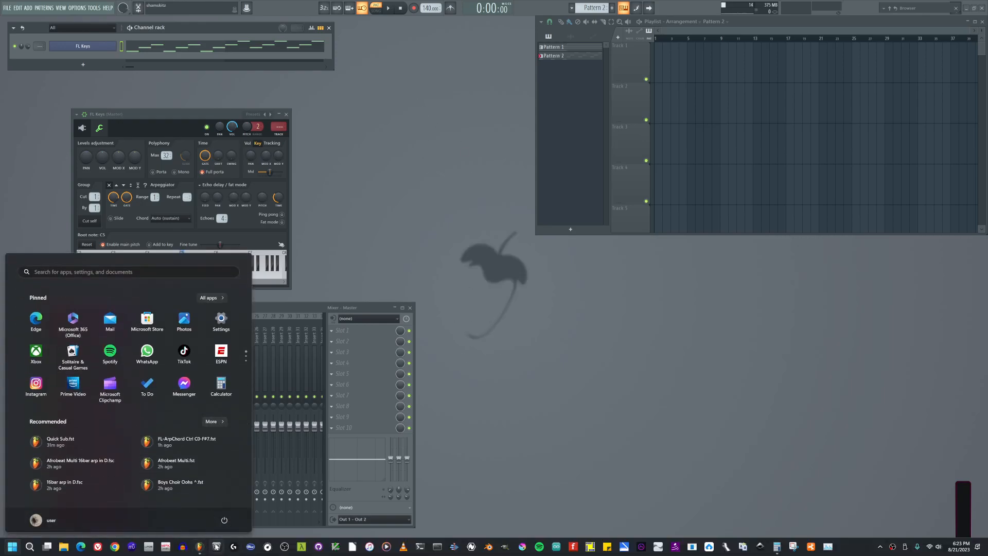
left_click(544, 444)
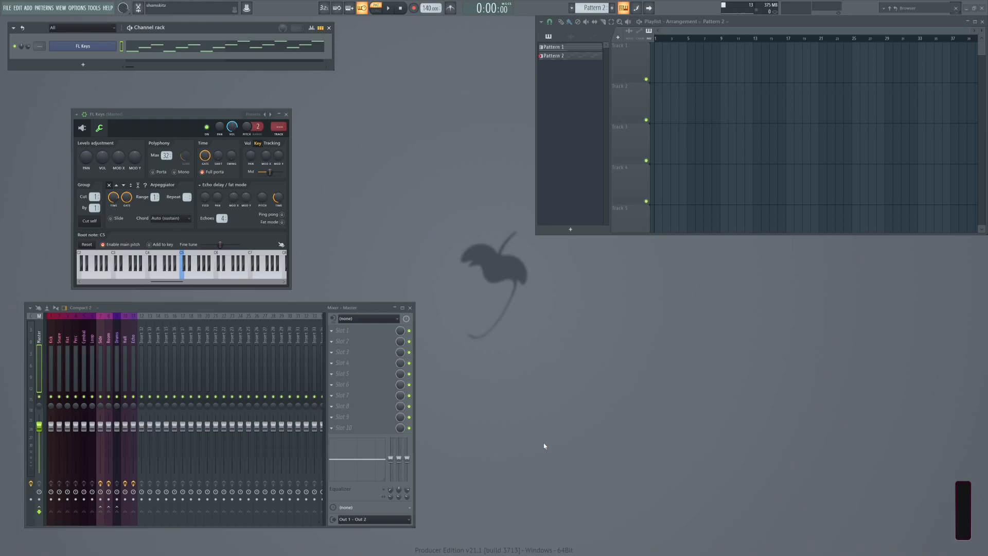
left_click_drag(196, 108, 464, 184)
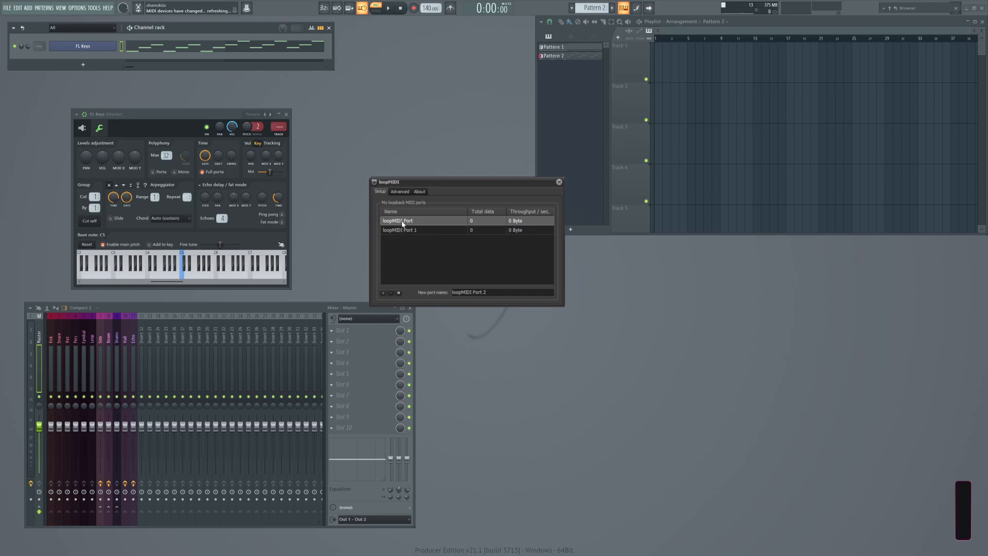
left_click(559, 182)
left_click(77, 8)
left_click(84, 25)
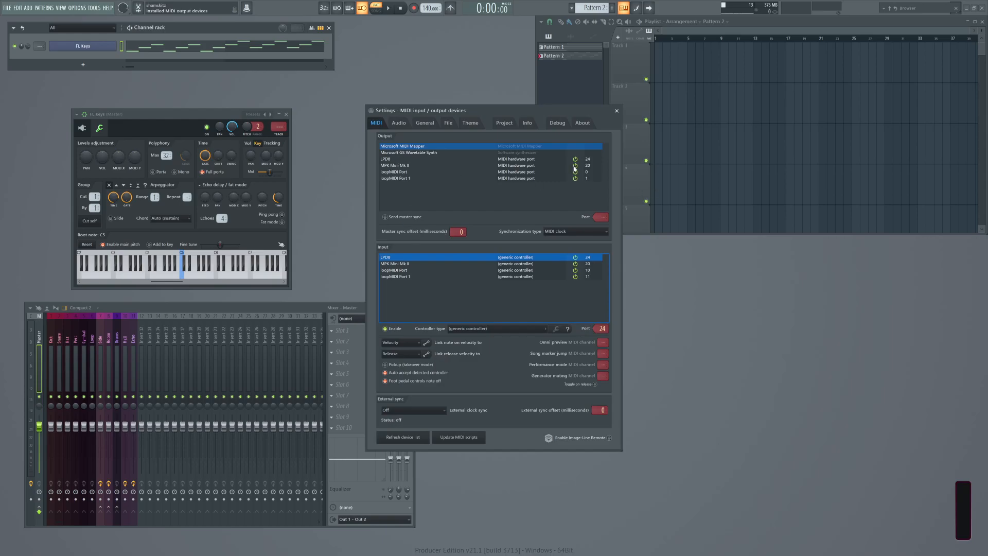
left_click(398, 173)
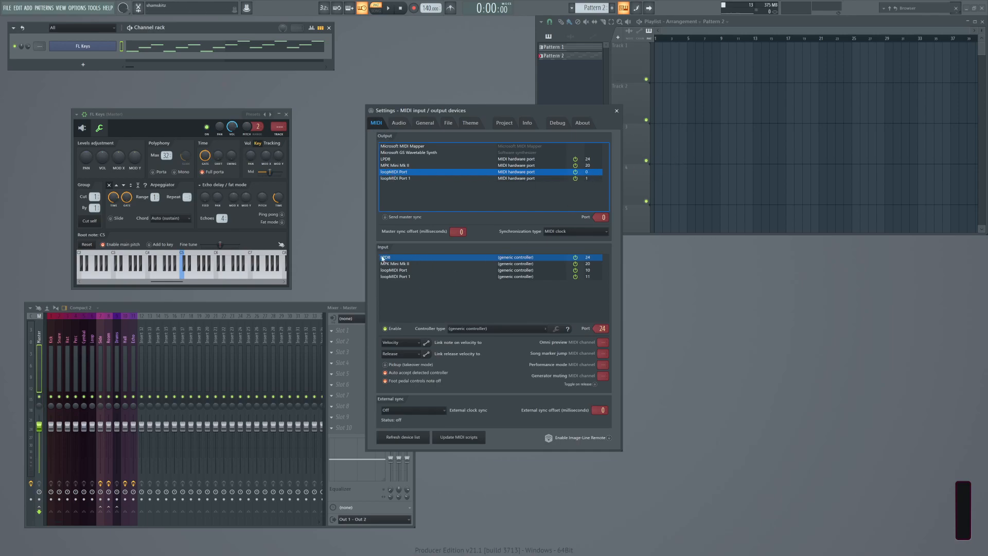
left_click(397, 272)
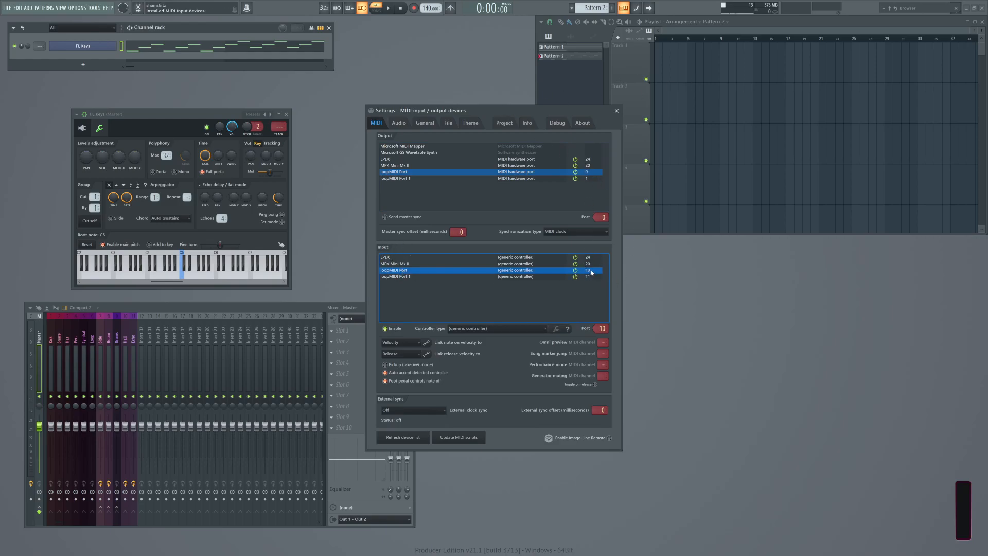
left_click(617, 111)
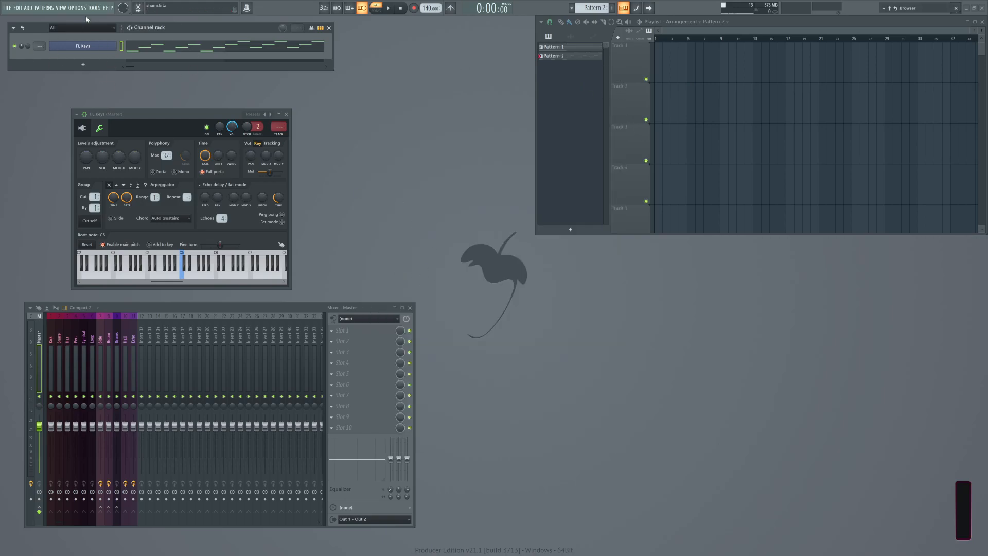
Add a Patcher channel to the channel rack.
left_click(83, 65)
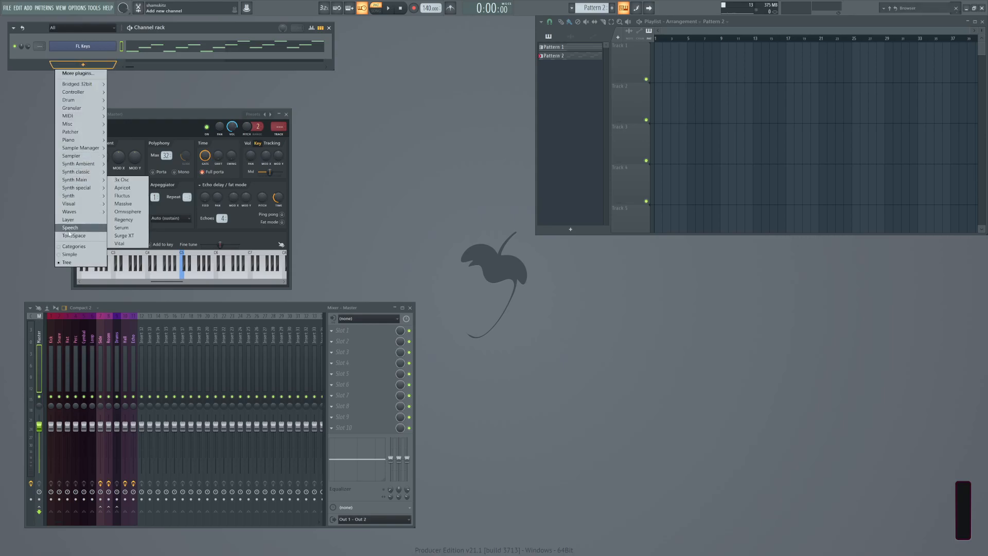
mouse_move(72, 132)
left_click(130, 135)
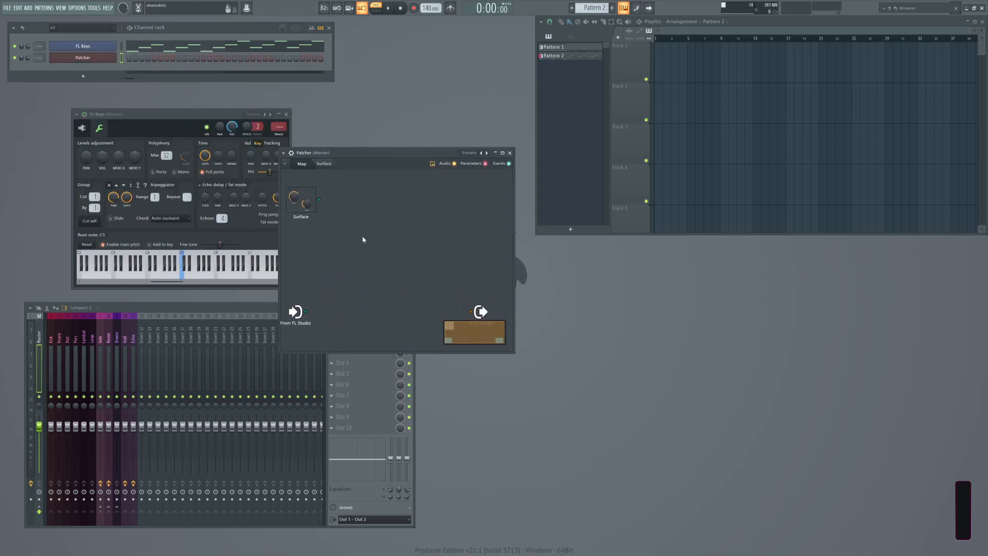
In the Patcher map, activate MIDI port 0 as an event input of To FL Studio and connect From FL Studio to it.
left_click_drag(481, 317, 476, 282)
right_click(476, 277)
mouse_move(499, 296)
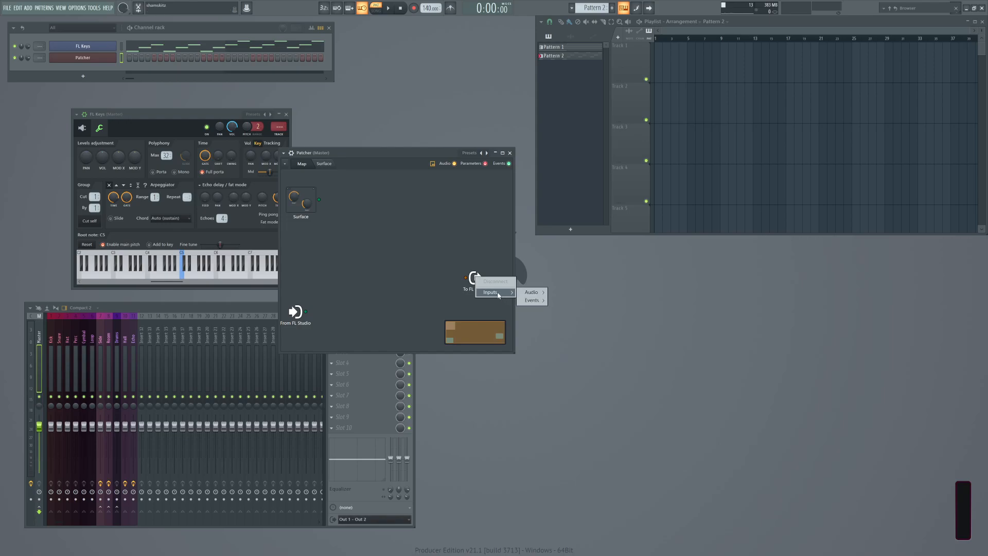
mouse_move(534, 302)
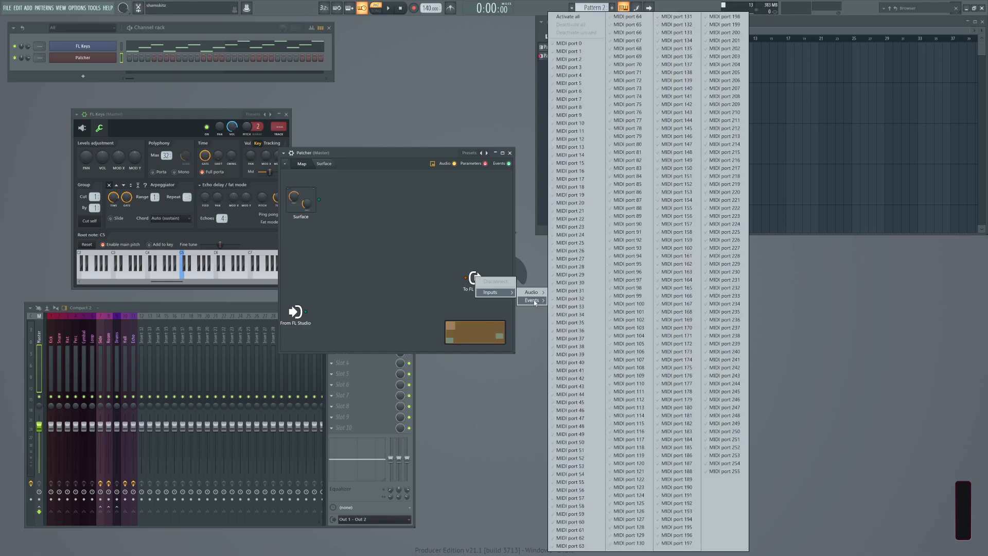
left_click(568, 44)
left_click_drag(477, 277, 478, 265)
left_click_drag(307, 312, 466, 262)
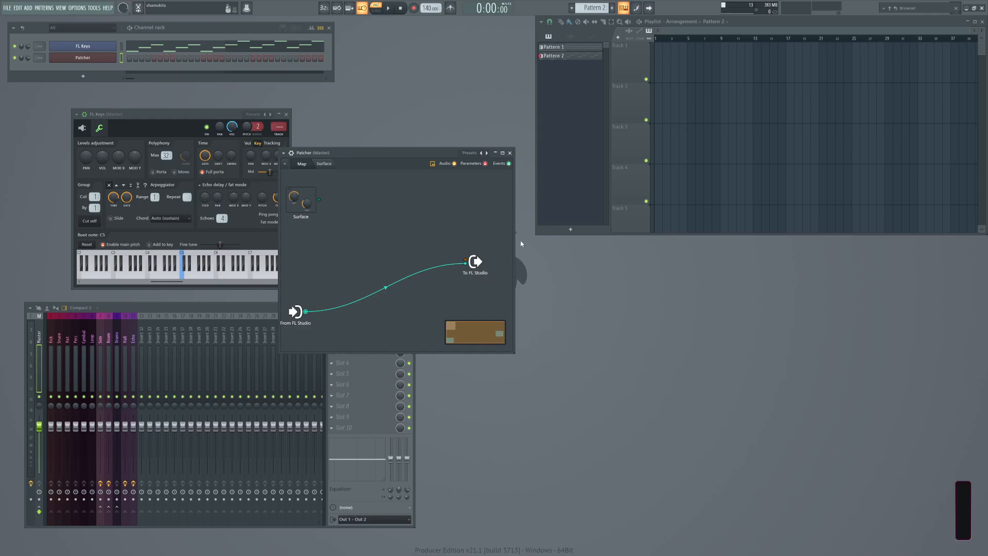
Show Patcher's detailed channel settings and look at its miscellaneous functions page, returning to the plugin map.
left_click(292, 153)
left_click(304, 167)
left_click(292, 167)
left_click(305, 167)
left_click(292, 167)
left_click(304, 167)
left_click(293, 167)
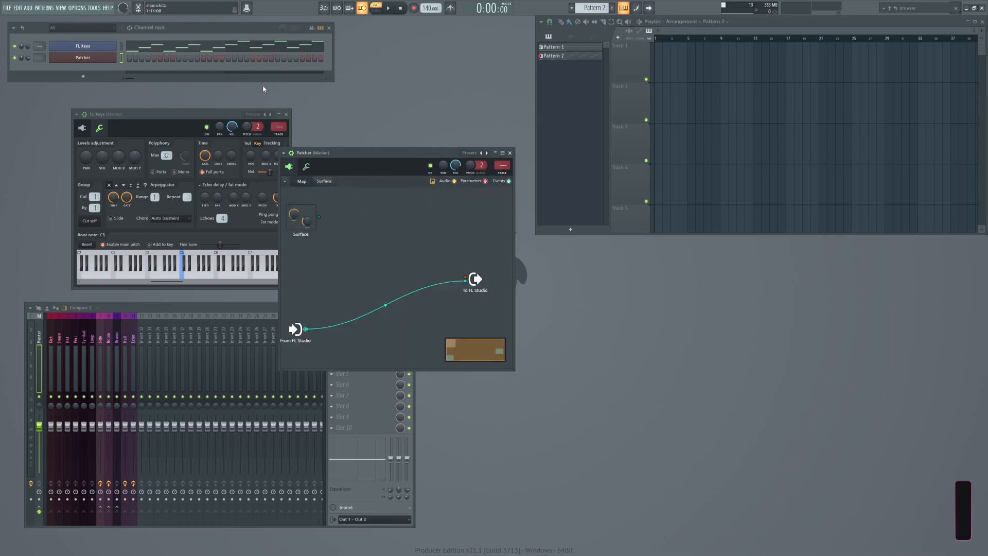
Copy the burned notes of the FL Keys channel into the Patcher channel.
left_click(121, 46)
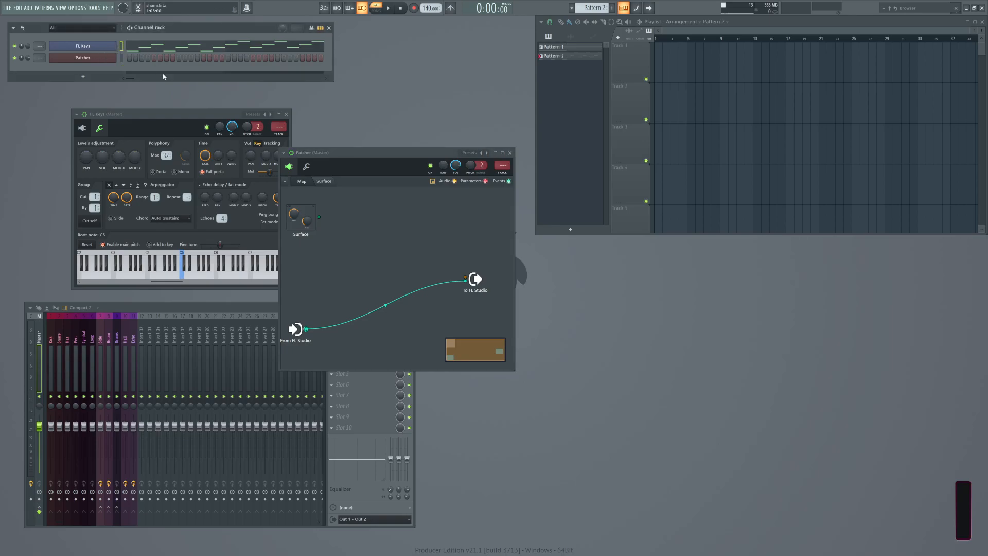
left_click(122, 58)
key("ctrl+v")
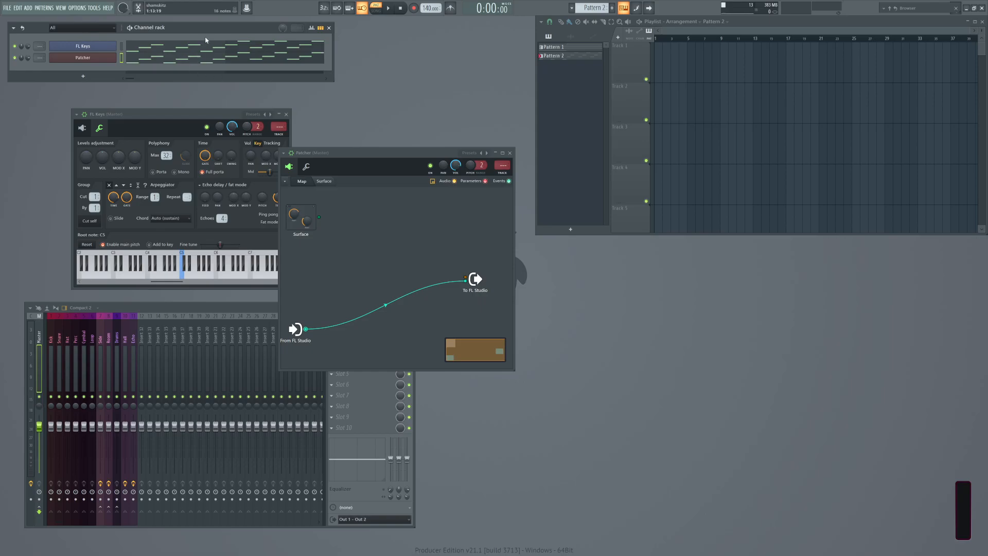
Add an empty Sampler channel and close its window.
left_click(85, 76)
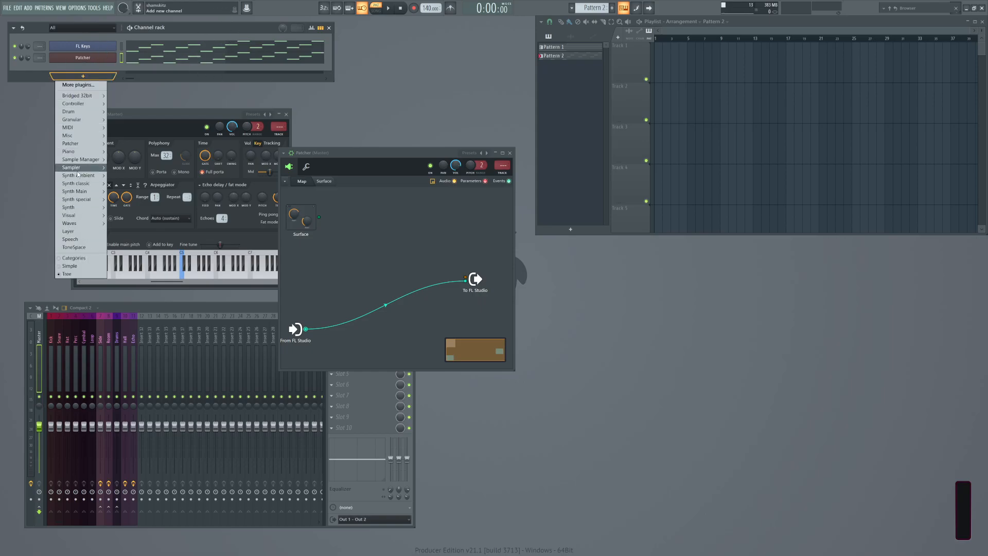
mouse_move(80, 168)
left_click(125, 199)
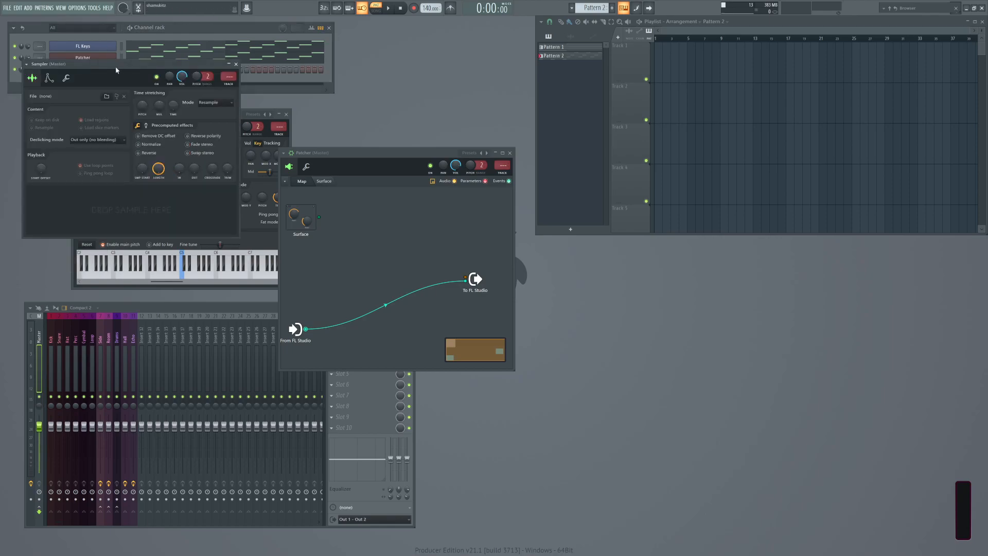
left_click(235, 64)
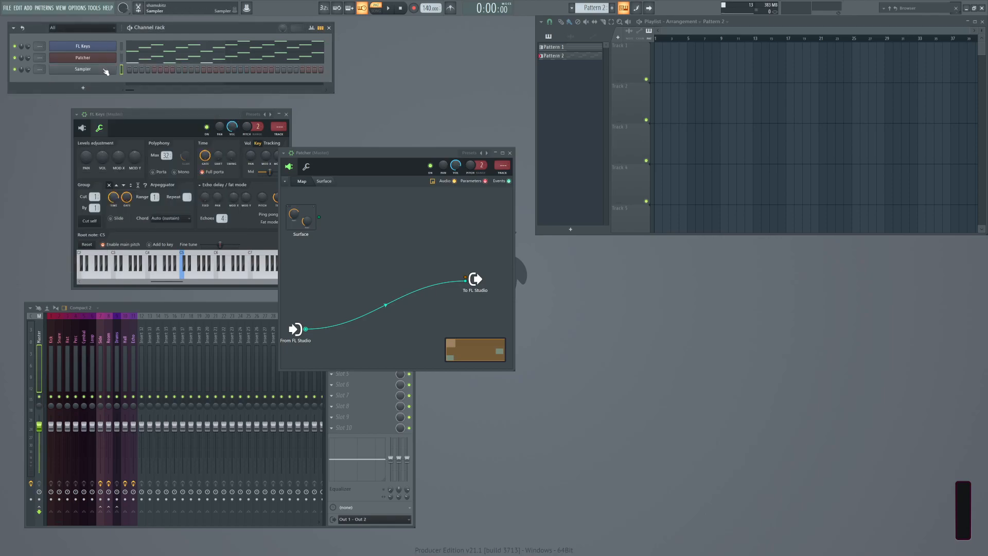
Set the Sampler channel to receive notes from all channels of loopMIDI Port.
right_click(104, 70)
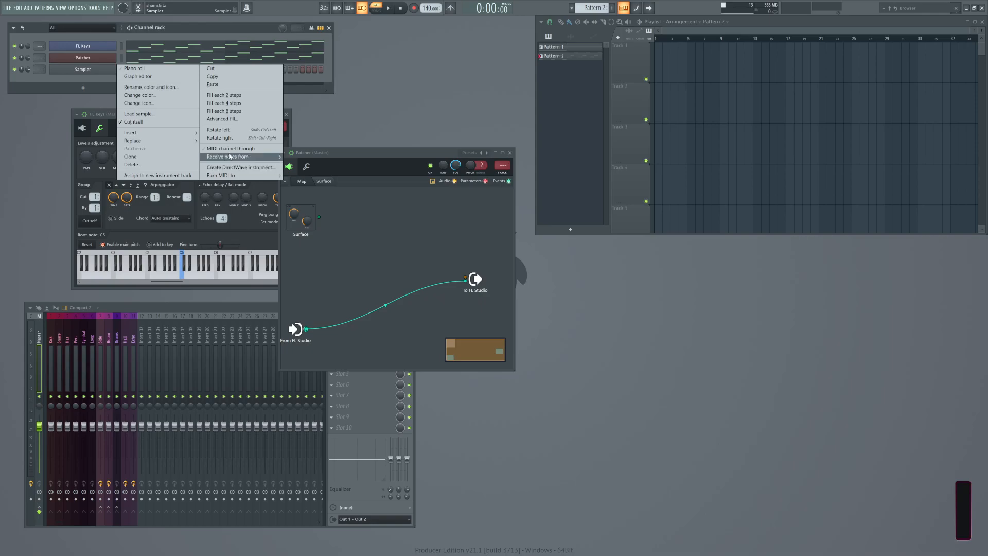
mouse_move(229, 158)
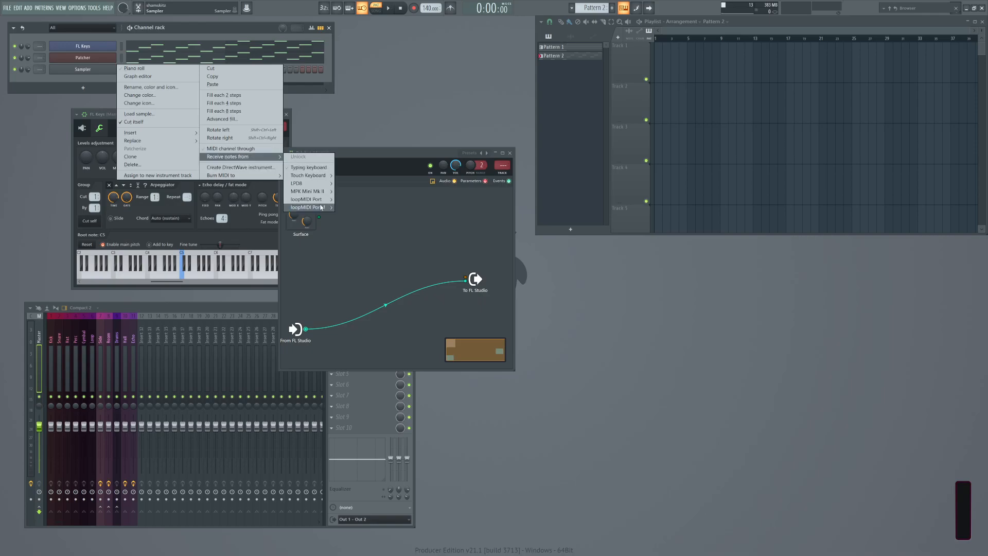
mouse_move(316, 201)
left_click(344, 205)
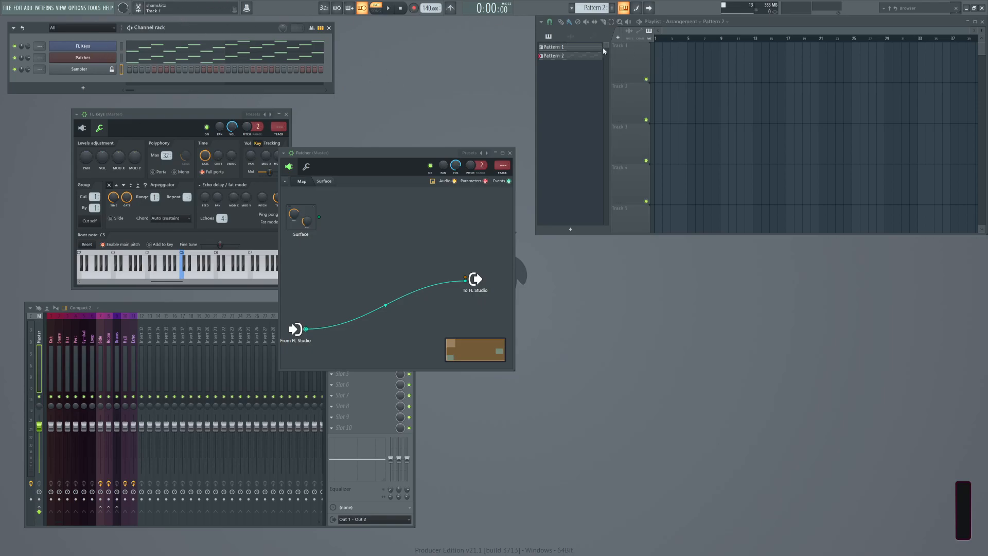
Place two consecutive Pattern 2 clips on Track 1 and a new Pattern 3 clip at the start of Track 2.
left_click(667, 65)
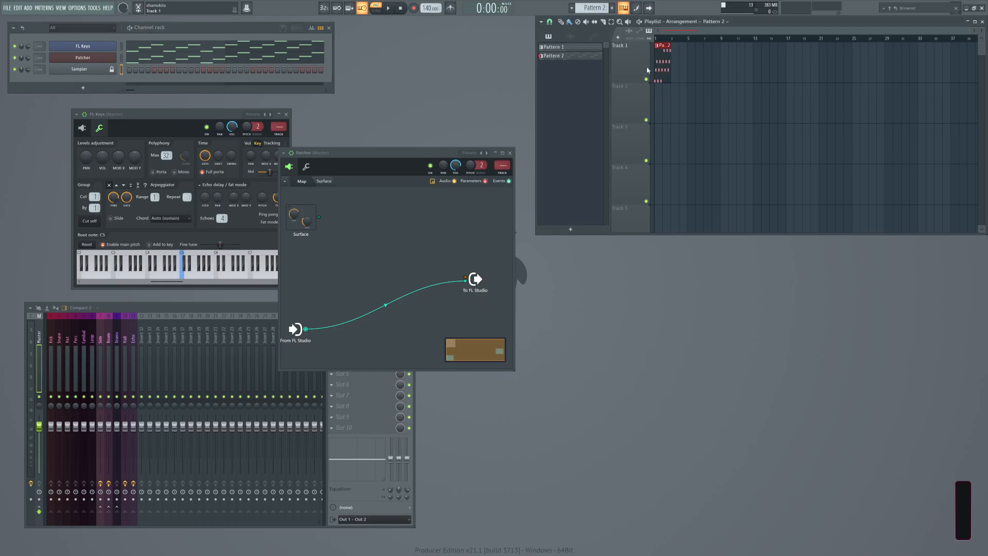
left_click(676, 63)
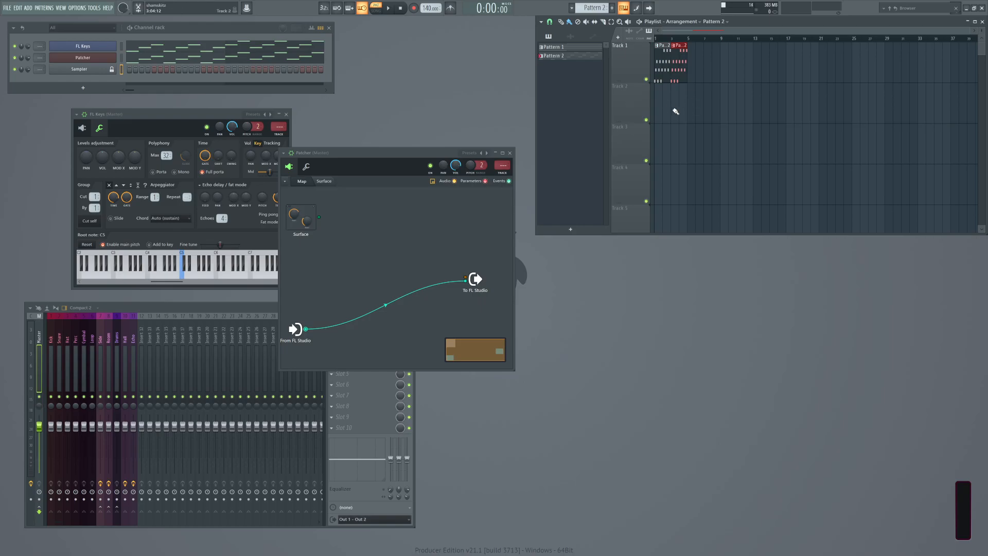
key("F4")
left_click(659, 96)
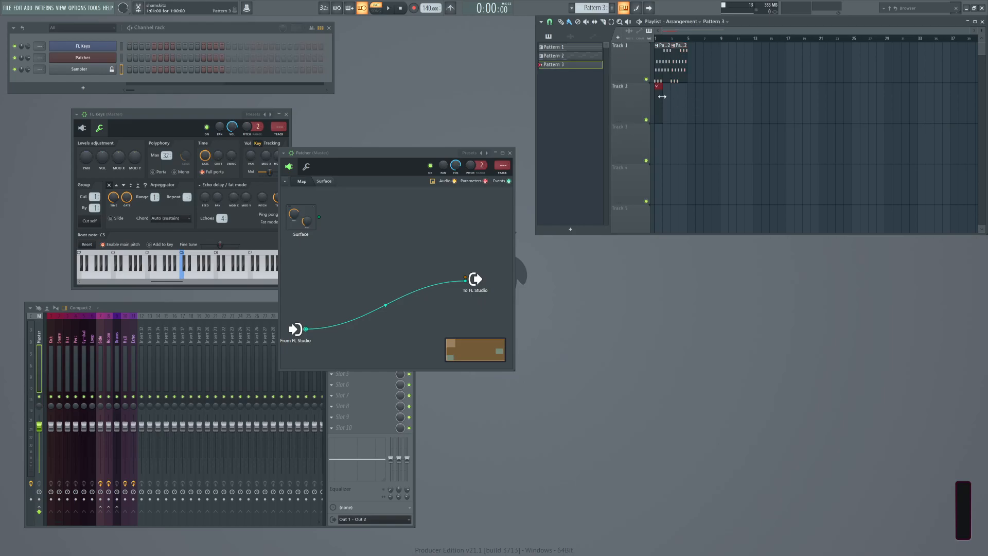
Arm recording, switch to song mode, and record Patcher's MIDI output through the Sampler channel into Pattern 3.
right_click(413, 9)
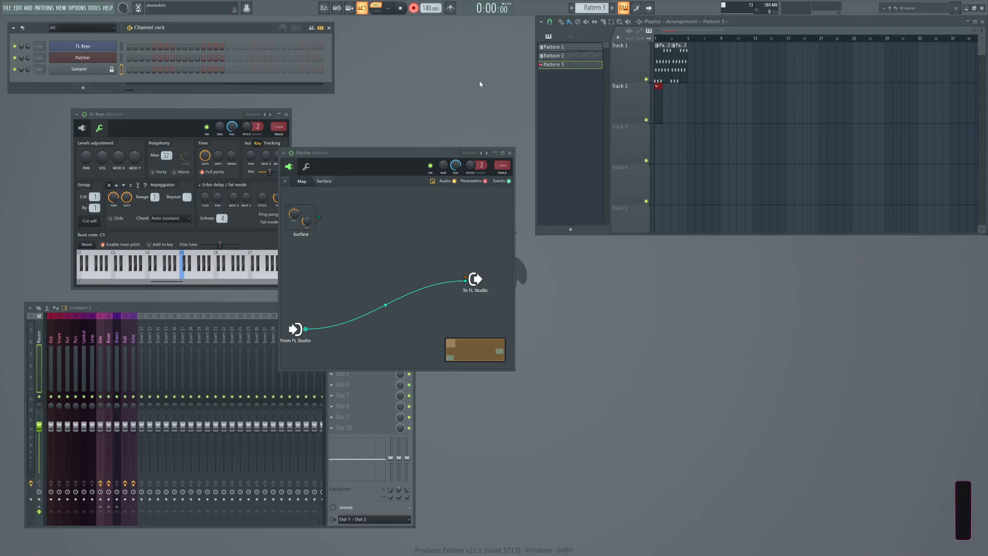
left_click(393, 8)
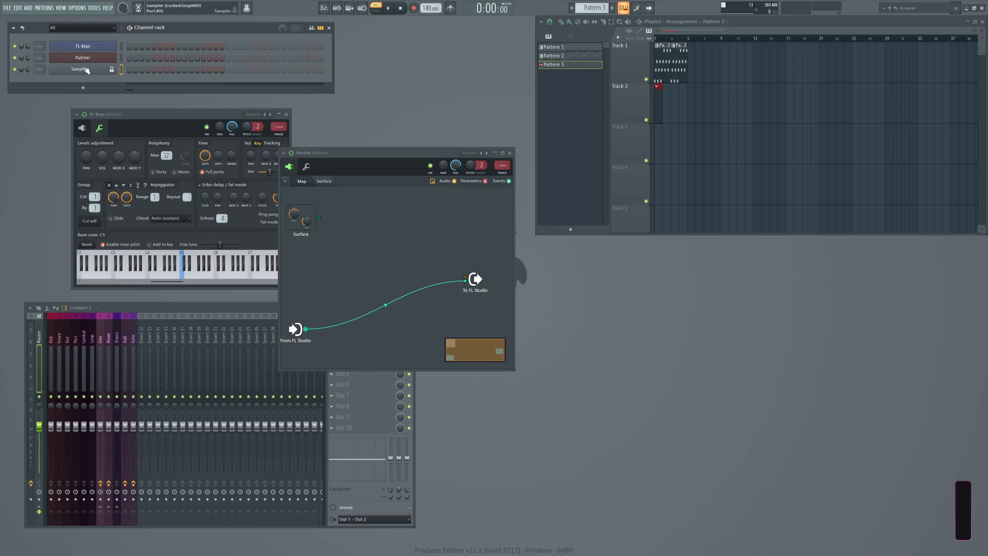
left_click_drag(472, 287, 467, 299)
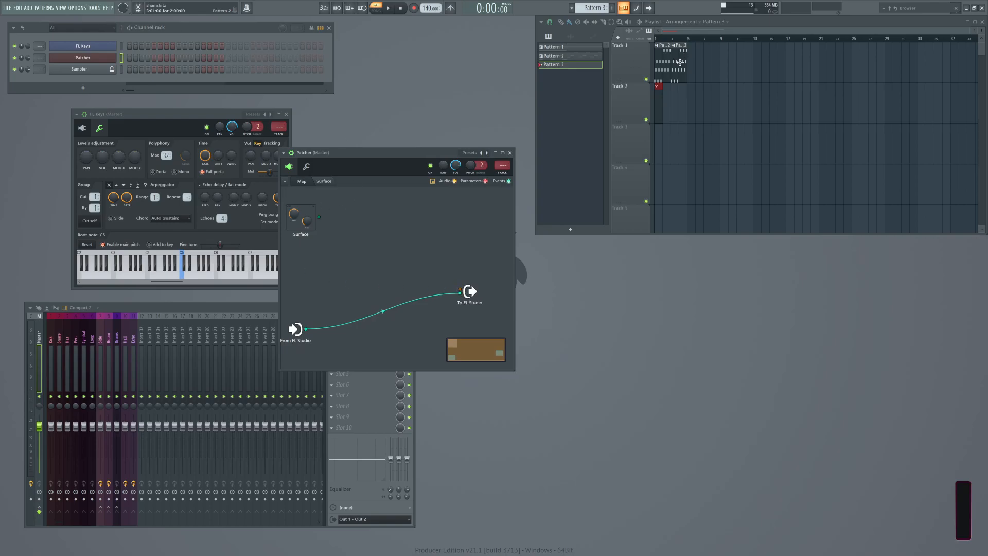
left_click(377, 10)
key("space")
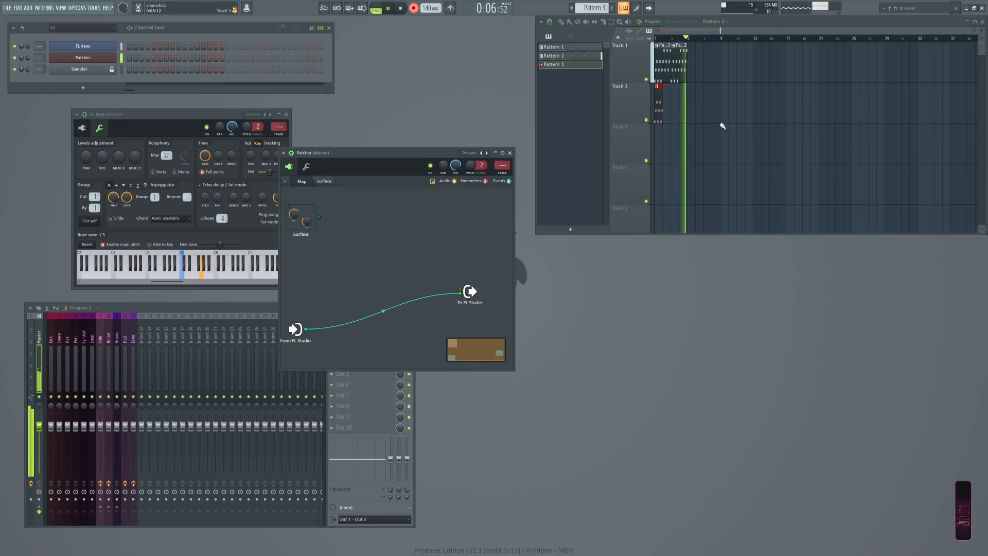
key("space")
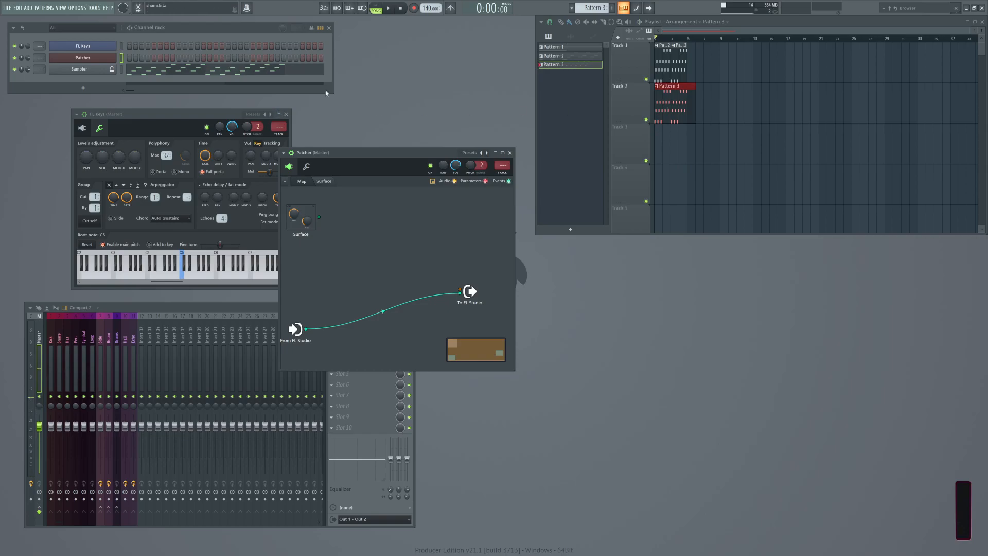
Open the recorded Pattern 3 notes in the Sampler's piano roll and examine the timing of the last note's end.
double_click(673, 102)
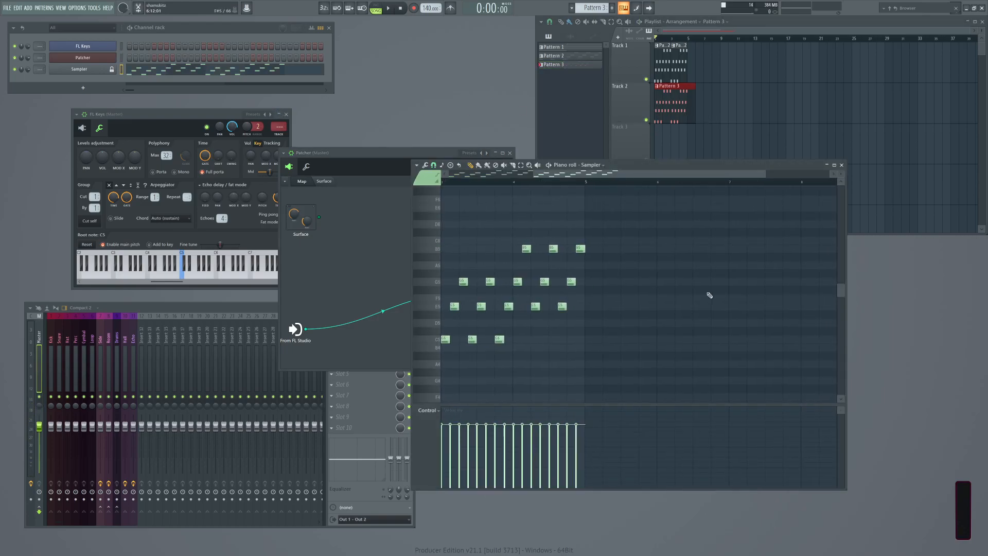
scroll(670, 260, "down", 2)
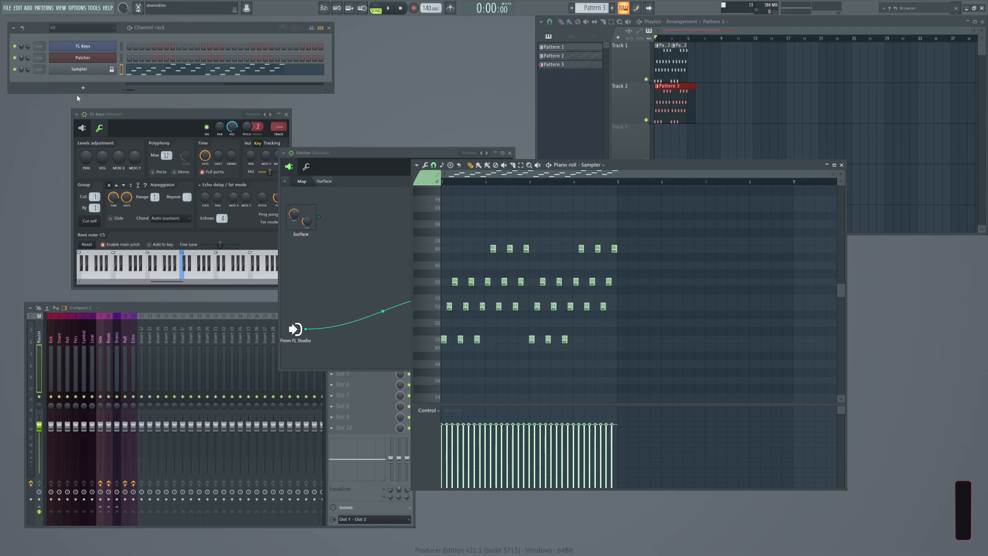
left_click_drag(647, 222, 346, 404)
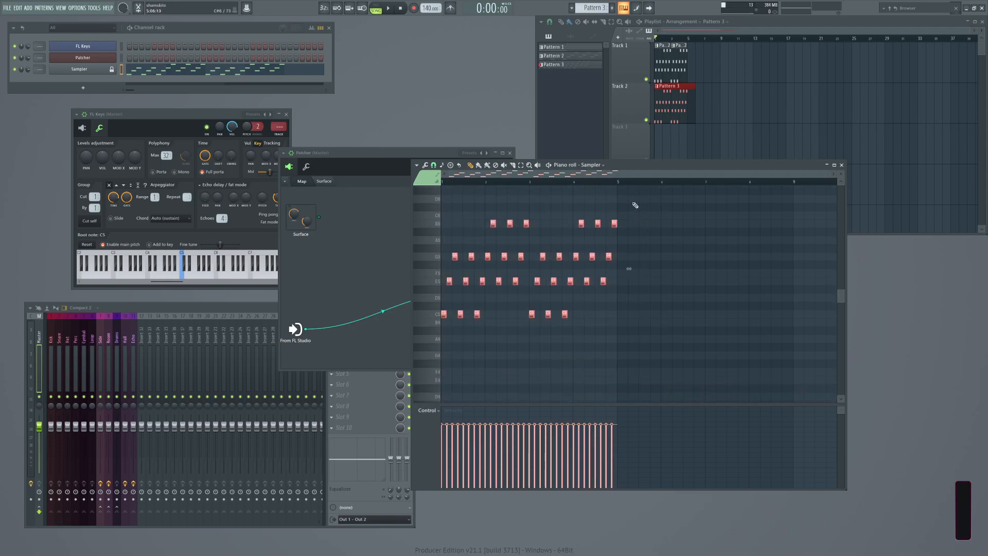
scroll(629, 229, "up", 1)
scroll(630, 229, "up", 5)
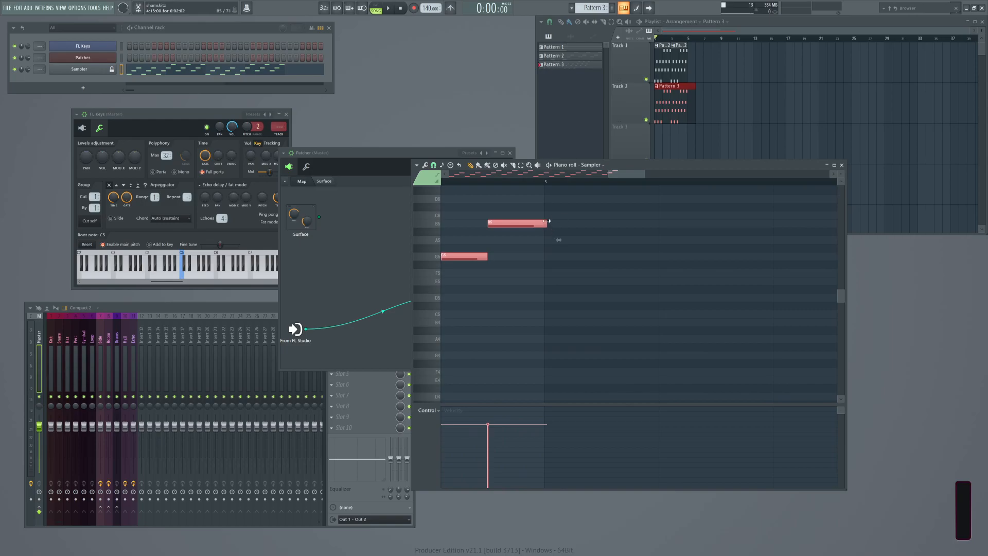
left_click(593, 228)
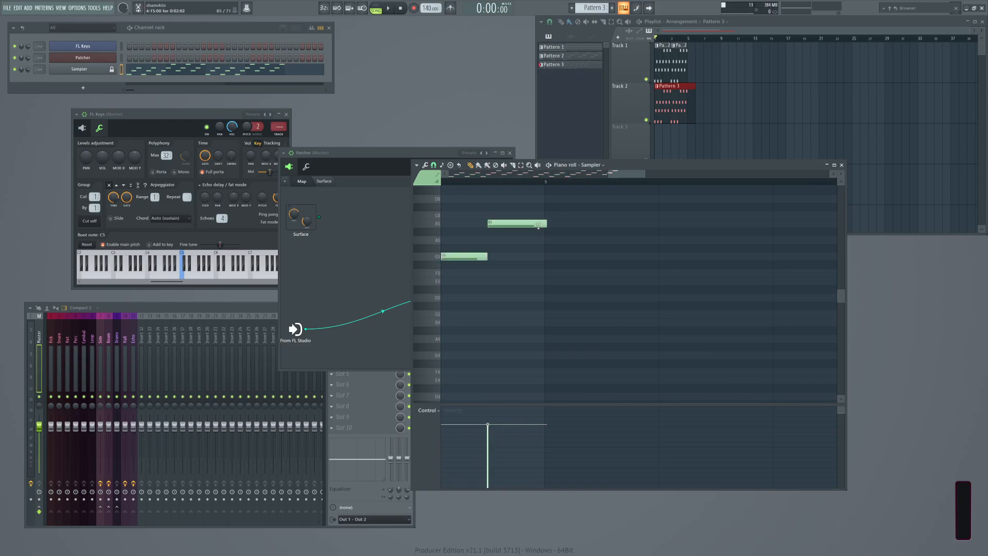
Set the piano roll snap to 1/4 beat and quantize the recorded Sampler notes in Pattern 3.
left_click(433, 165)
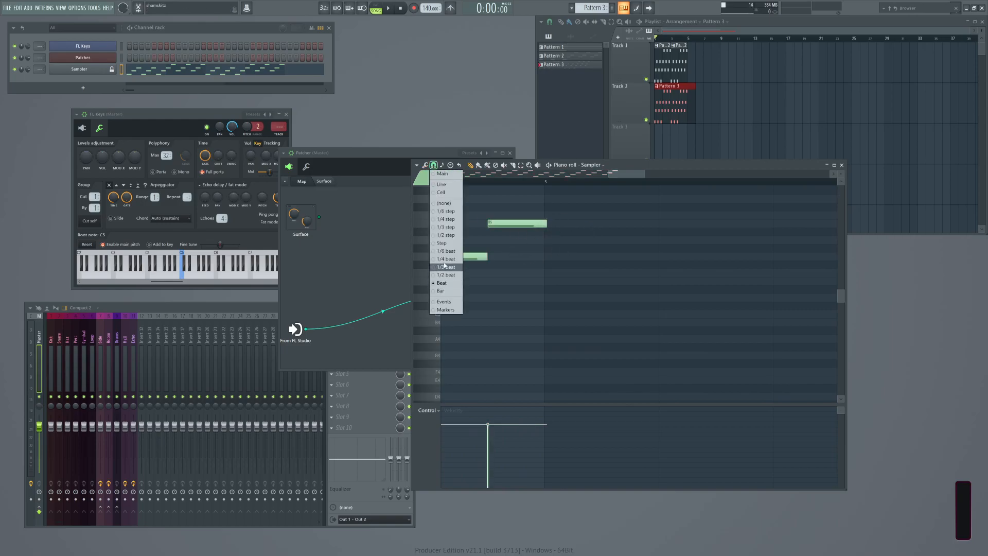
left_click(446, 261)
scroll(578, 235, "down", 3)
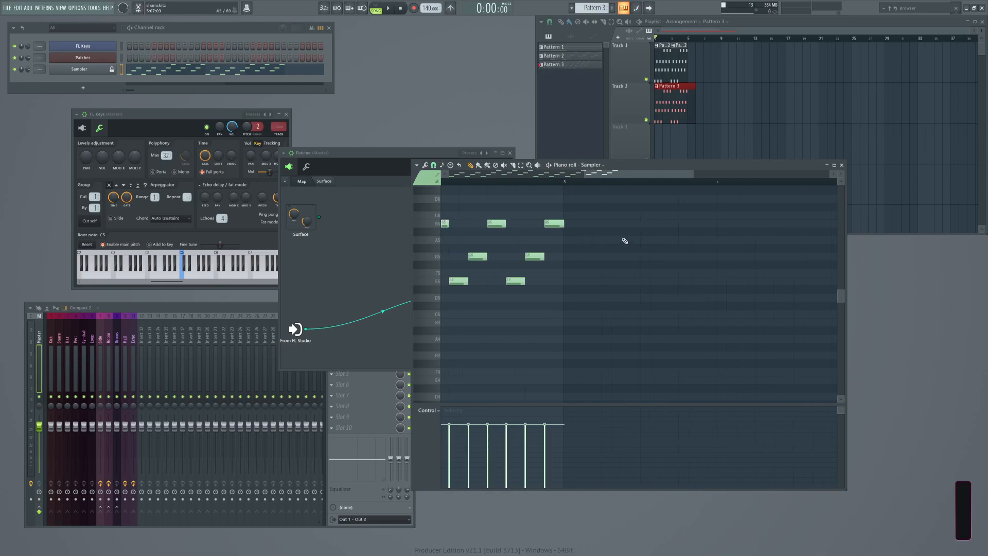
key("ctrl+q")
left_click(697, 104)
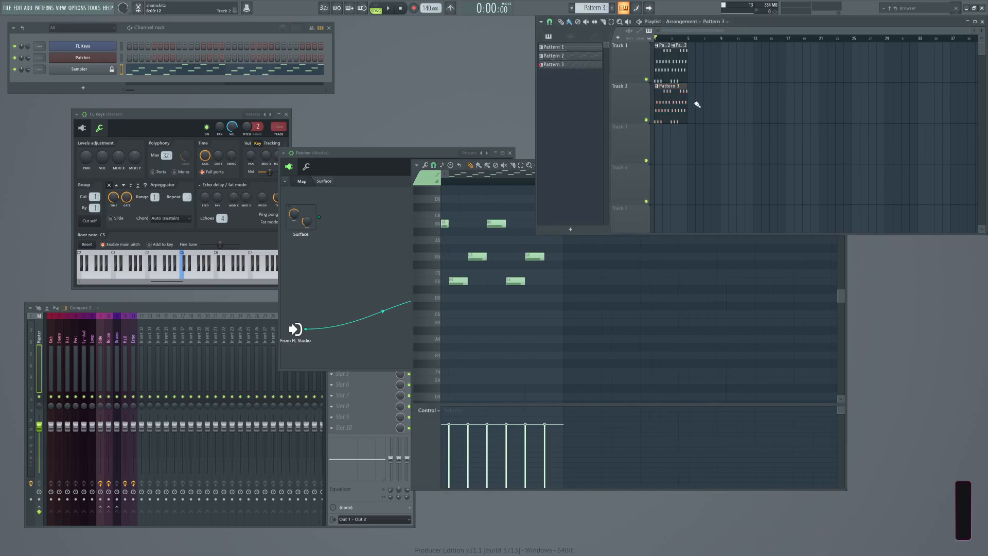
Close the Patcher window and bring the FL Keys window to the front.
left_click(666, 103)
left_click(101, 59)
left_click(100, 50)
left_click(100, 50)
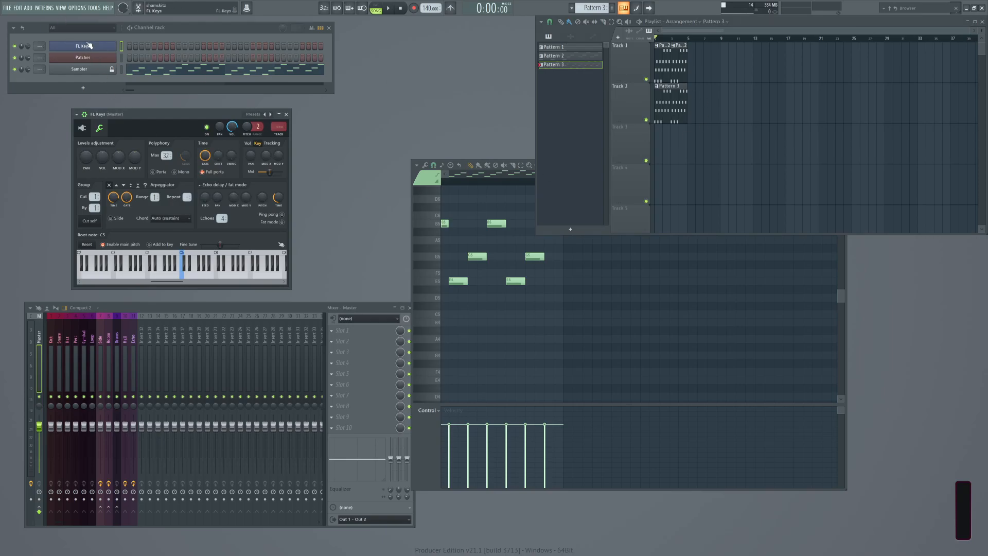
Cut all FL Keys notes out of Pattern 2, keeping the Patcher notes, and briefly run playback.
left_click(662, 64)
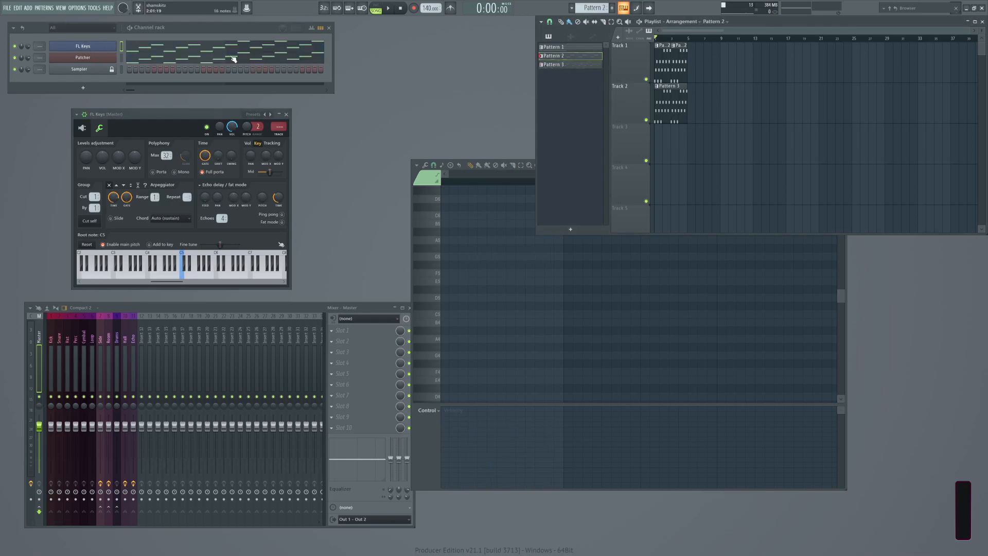
left_click(163, 52)
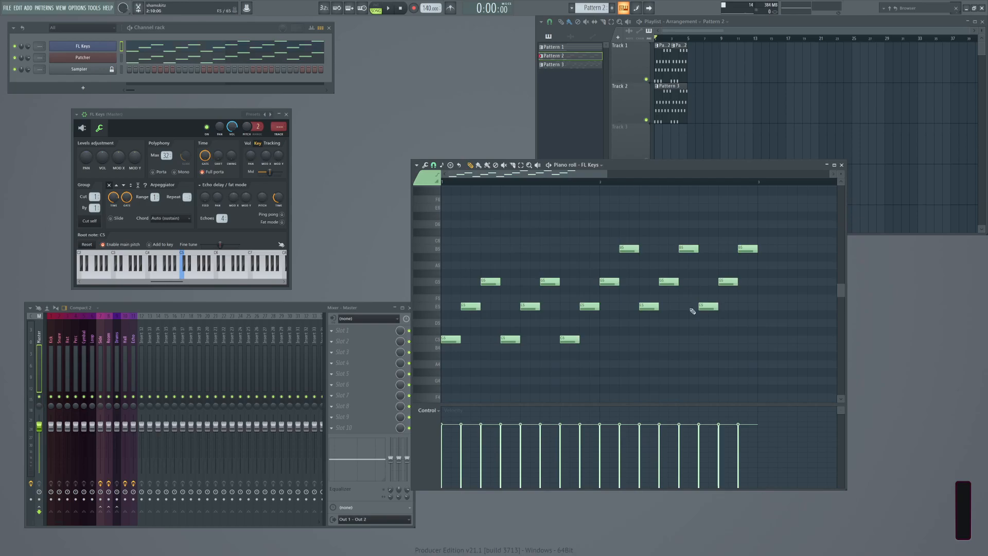
scroll(446, 216, "up", 2)
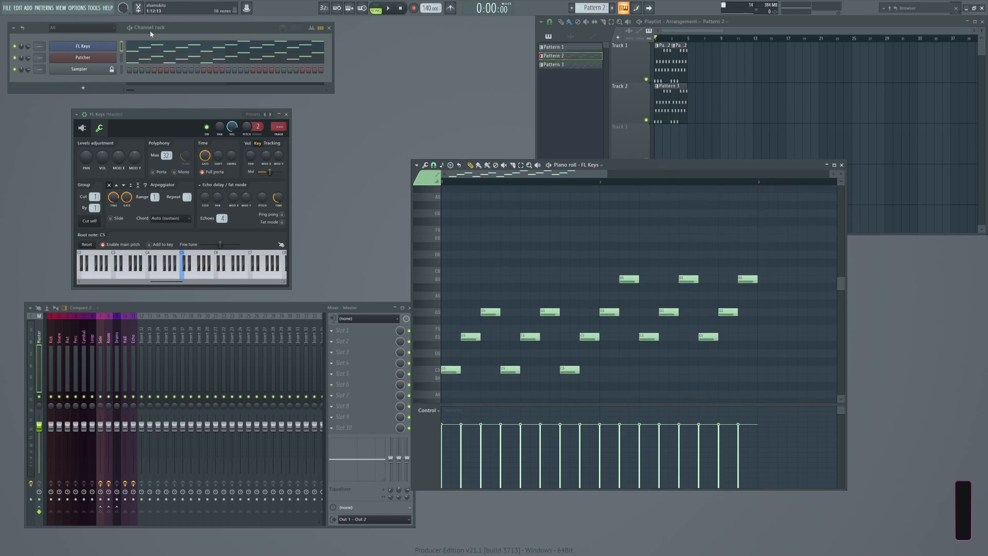
key("ctrl+x")
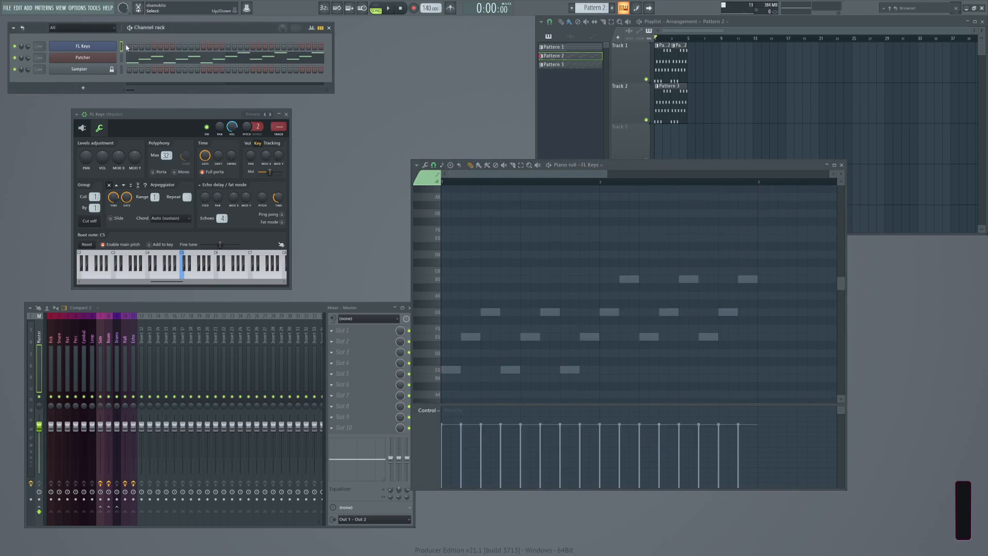
key("space")
key("space")
Create Pattern 4, place it at the start of Track 3, and record Patcher's MIDI output into it.
key("F4")
left_click(657, 137)
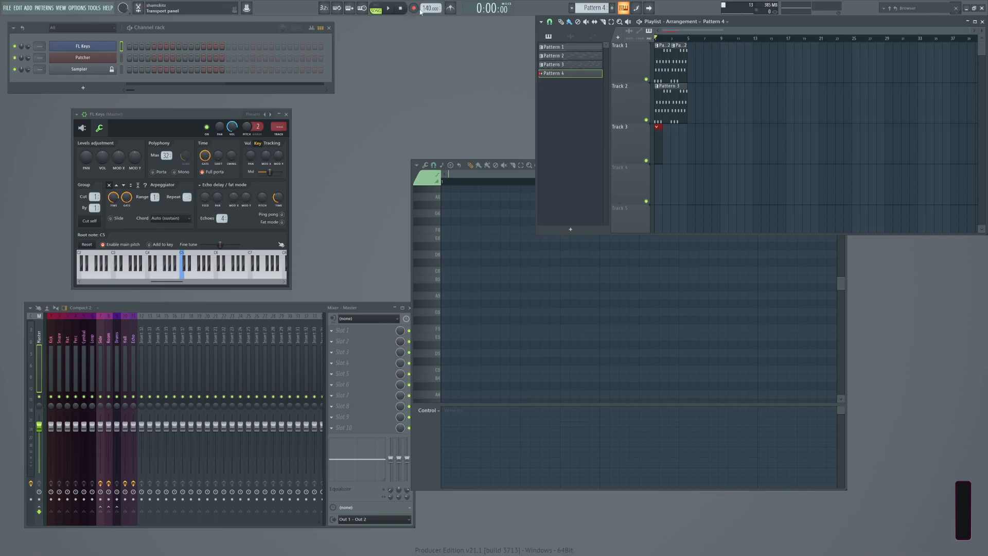
left_click(388, 8)
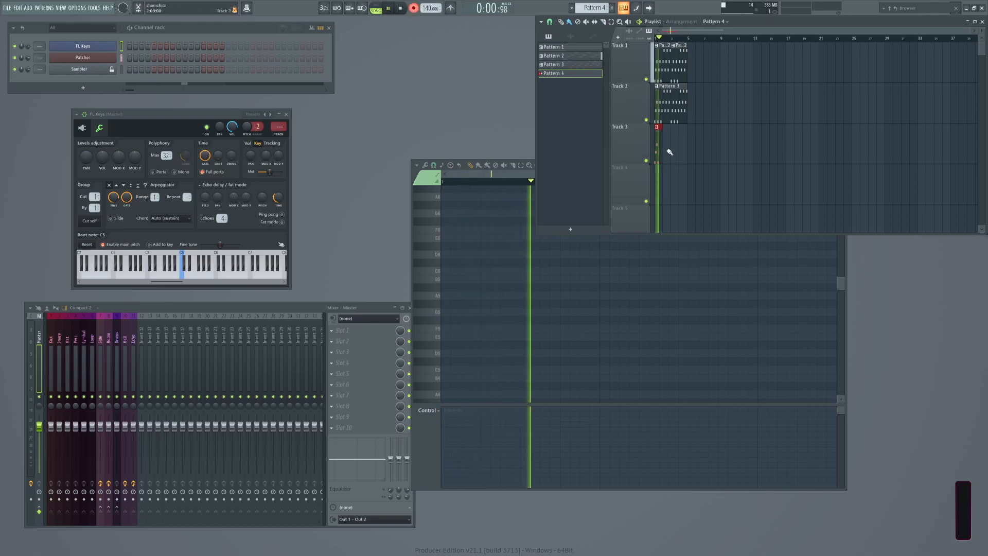
left_click(400, 8)
Open the recorded Pattern 4 notes in the Sampler's piano roll to examine the captured arpeggio.
double_click(669, 146)
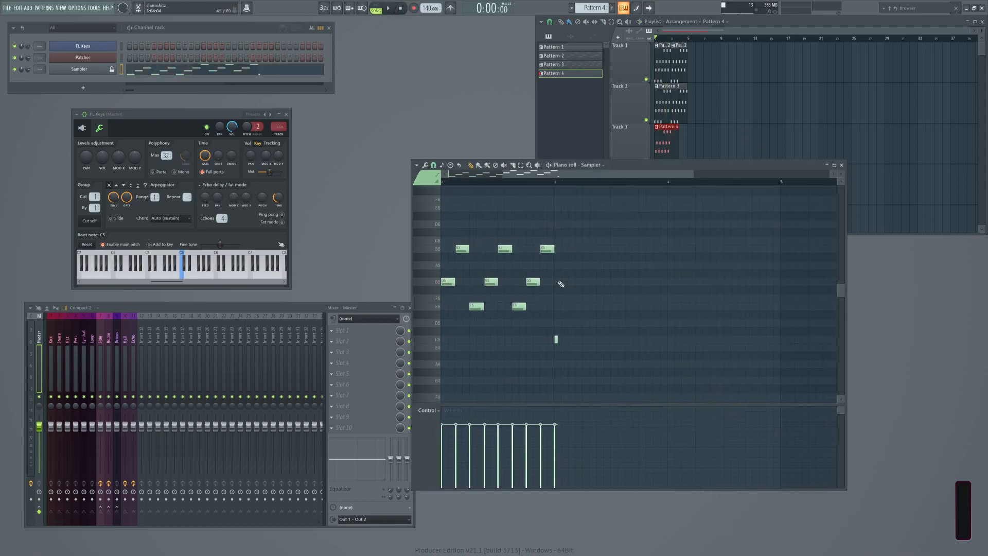
scroll(600, 280, "down", 2)
scroll(596, 283, "down", 1)
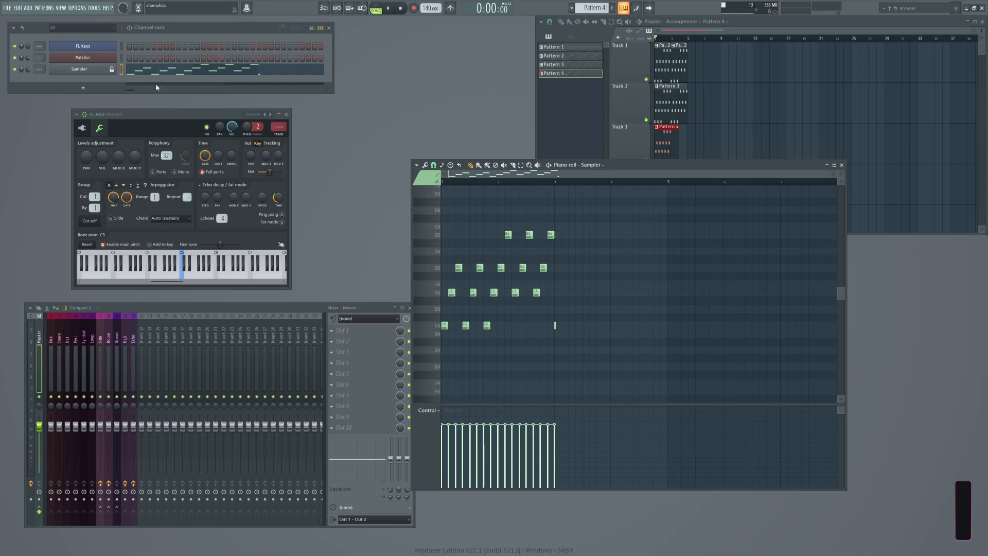
Unlink the Sampler channel from its loopMIDI Port note input and shift the channel rack slightly.
right_click(105, 69)
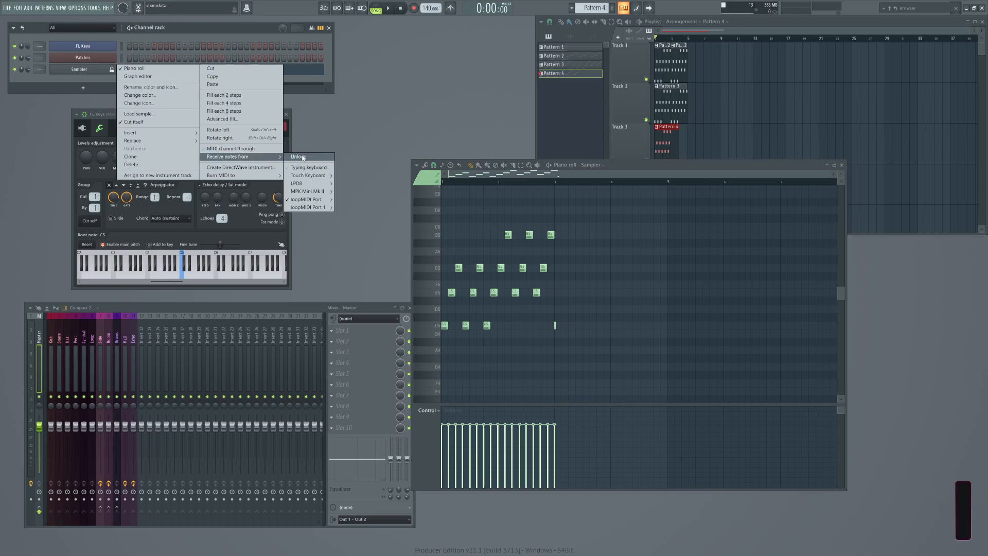
left_click(298, 157)
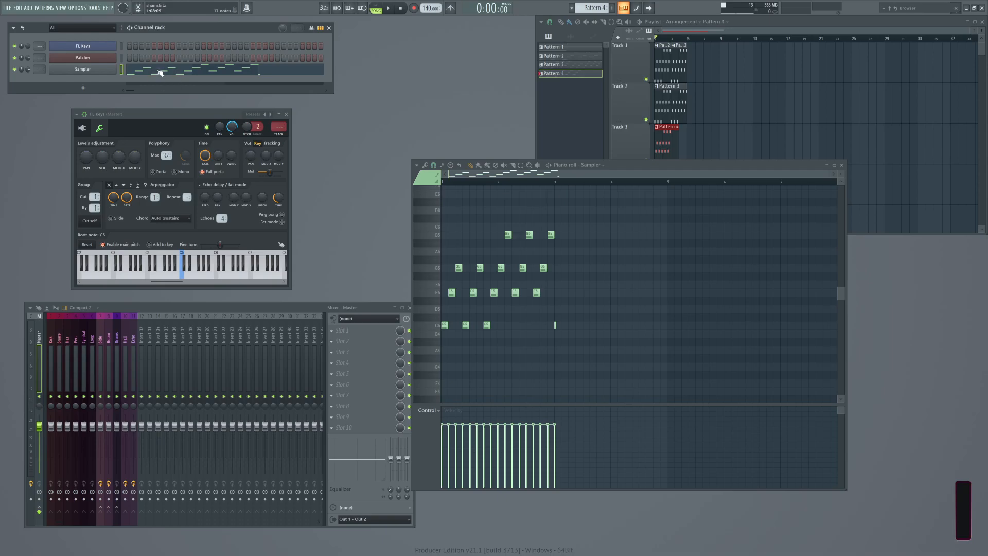
left_click_drag(224, 32, 235, 32)
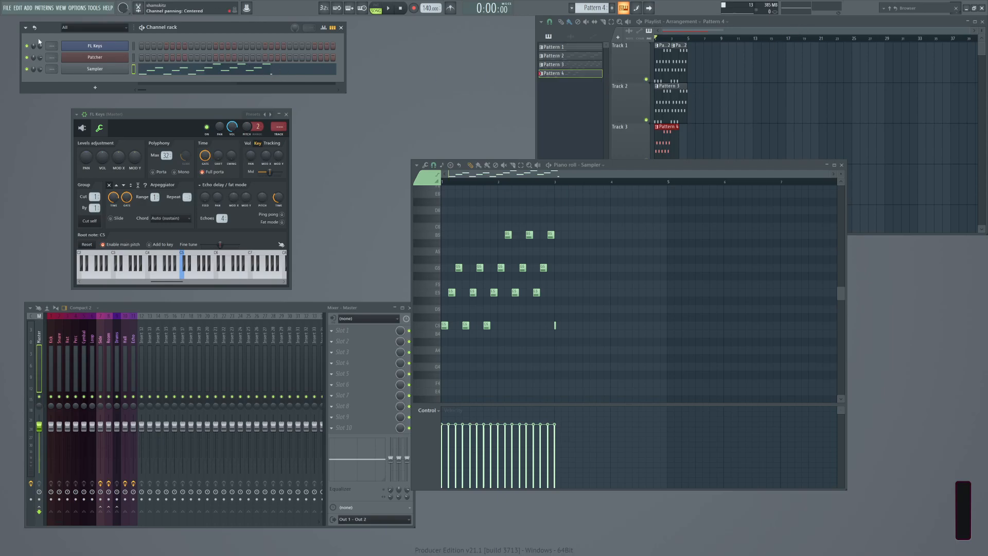
Open the browser and look through the sample folders, expanding BWB Pro Mixed kit copy.
left_click(919, 15)
mouse_move(924, 14)
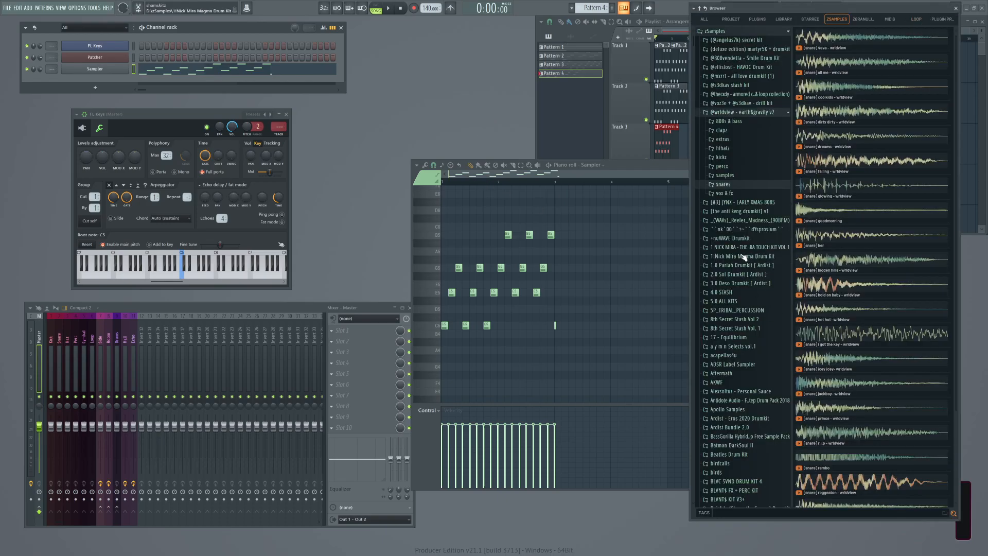
scroll(723, 327, "down", 10)
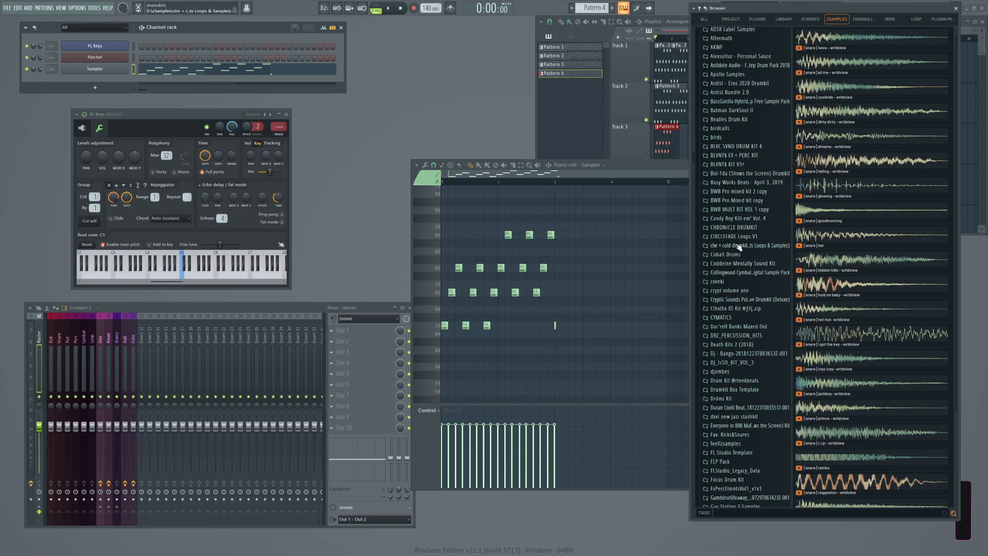
left_click(727, 201)
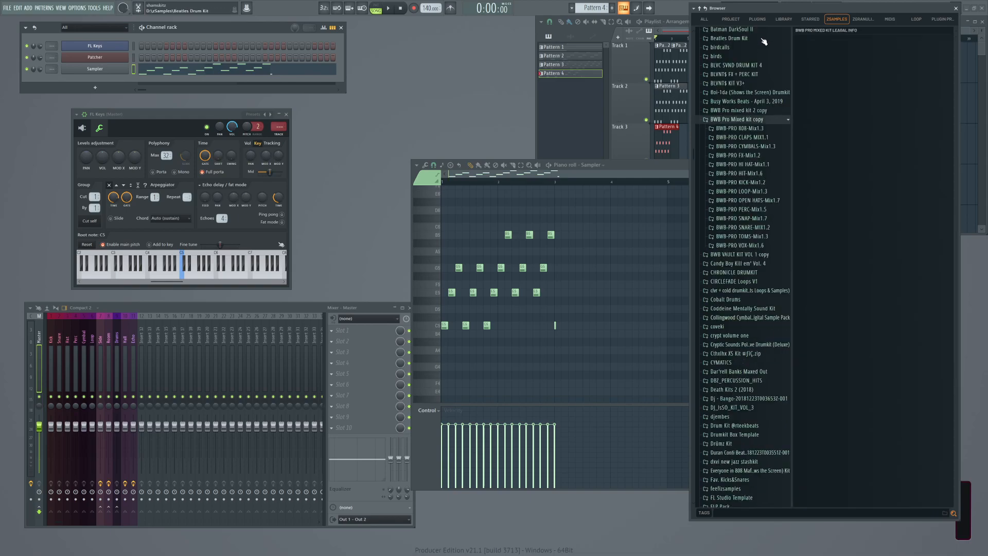
Audition drum loop 4 84 bpm from the Drum Loops folder, add it as a new channel, and open its settings.
left_click(917, 20)
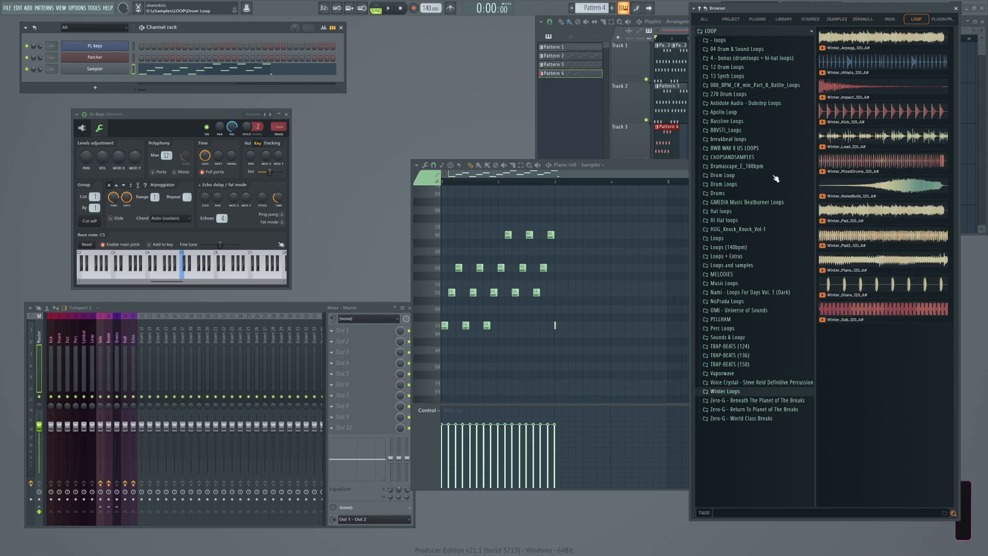
left_click(730, 184)
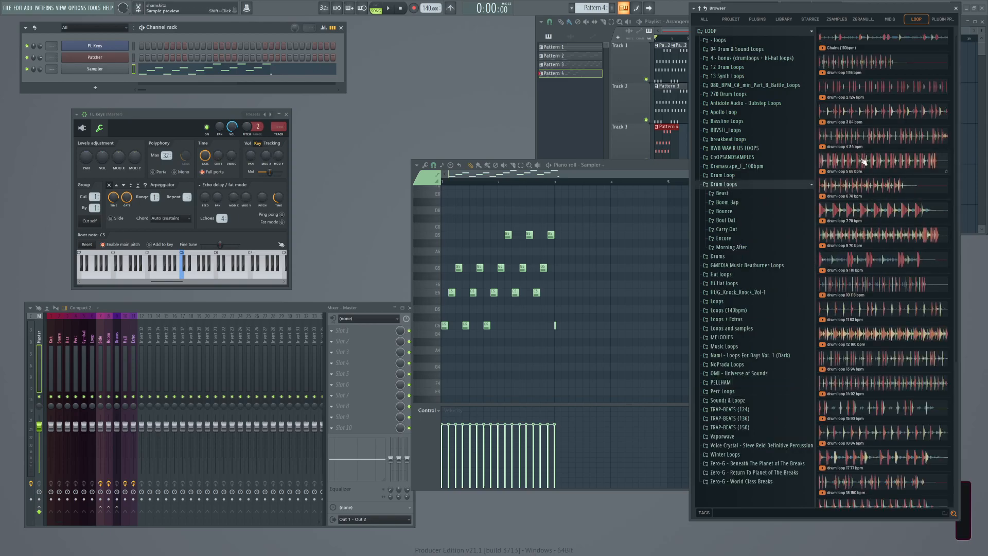
left_click(863, 140)
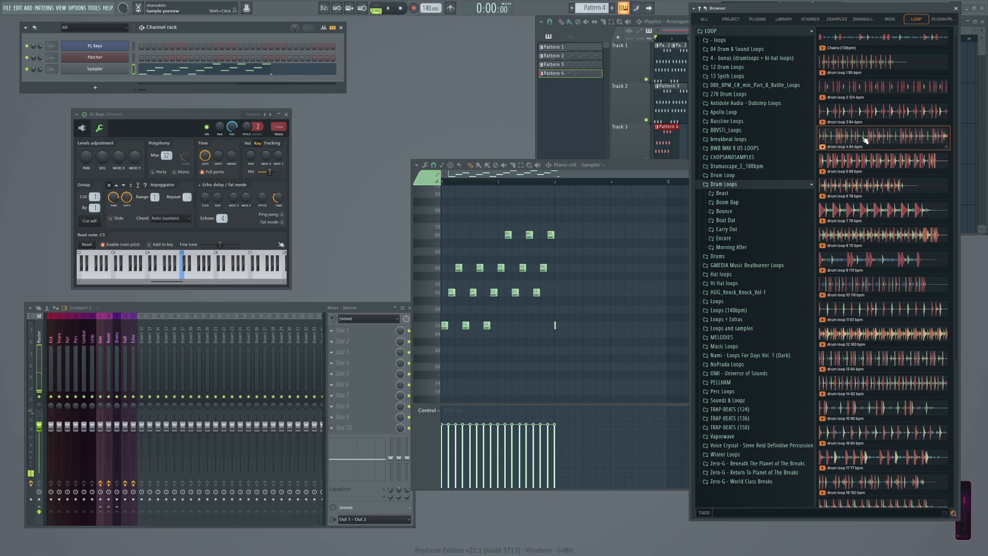
left_click_drag(863, 137, 180, 91)
left_click(98, 81)
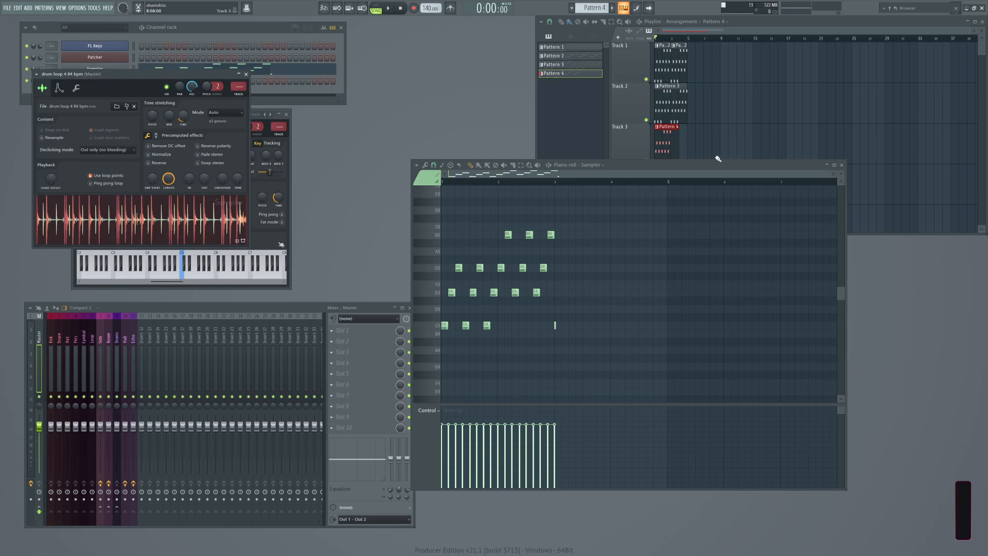
Delete all pattern clips from the playlist.
left_click(741, 90)
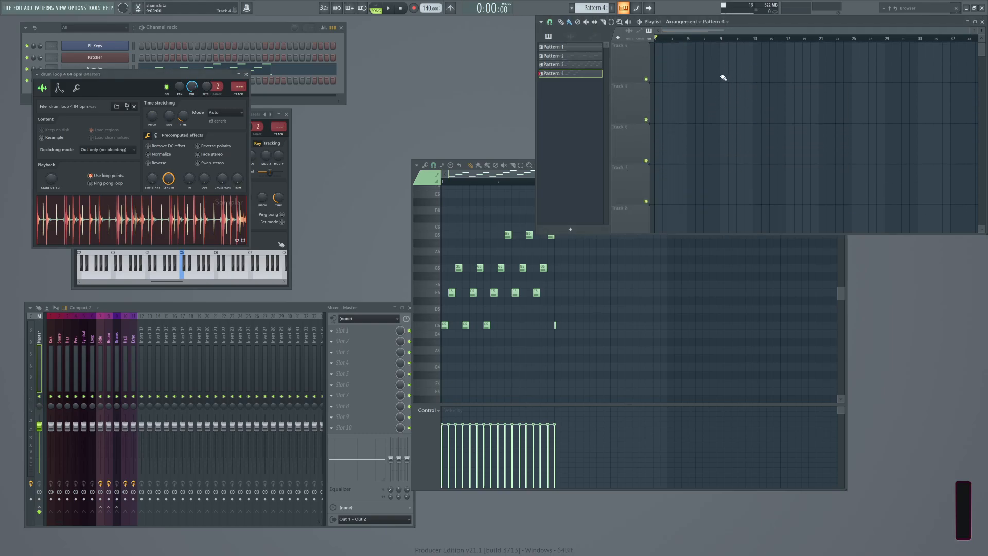
key("ctrl+a")
key("Delete")
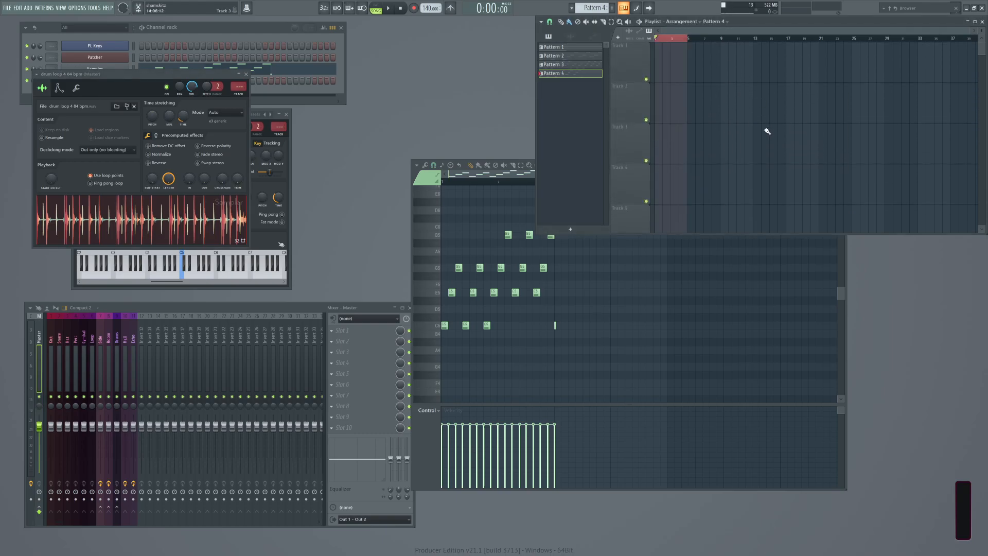
Delete Patterns 1 through 4 from the project together.
left_click(579, 48)
left_click(579, 75, "shift")
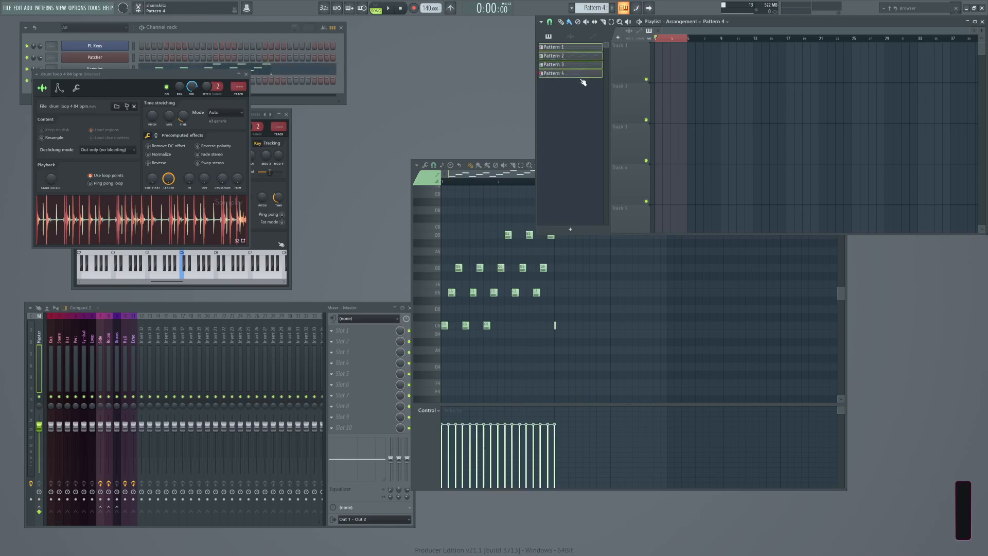
right_click(586, 68)
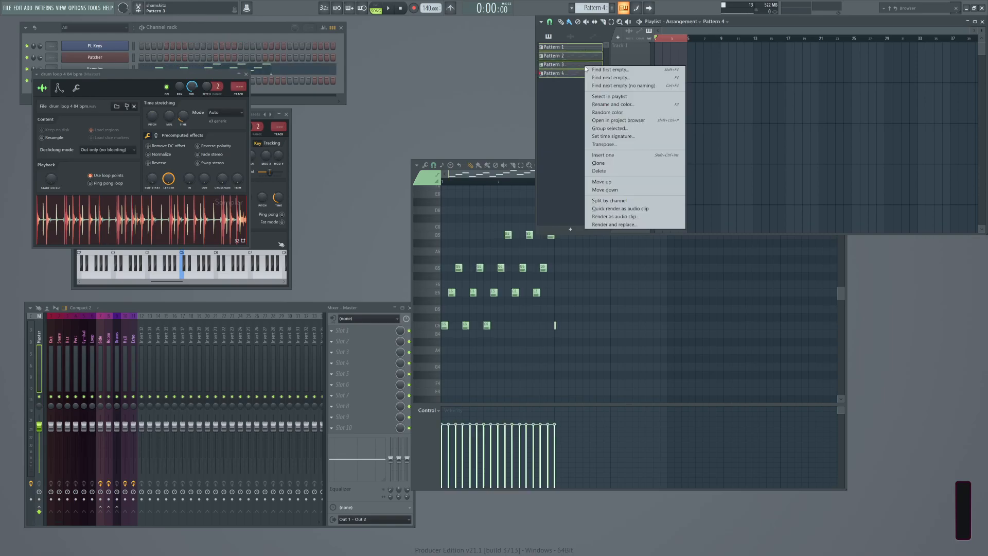
left_click(602, 171)
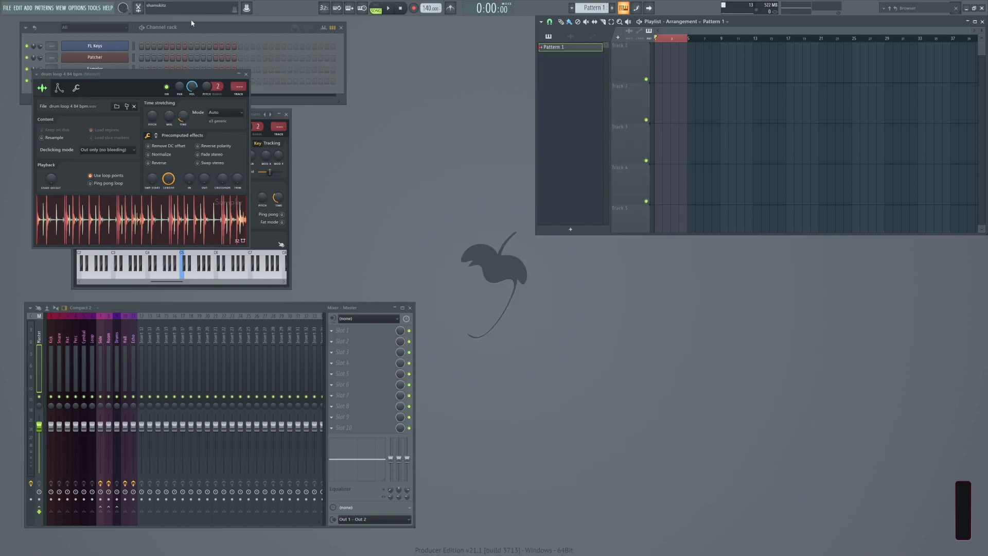
Place Pattern 1 at the start of playlist Track 1 and consolidate the track to a 32Bit float stereo WAV.
left_click(218, 37)
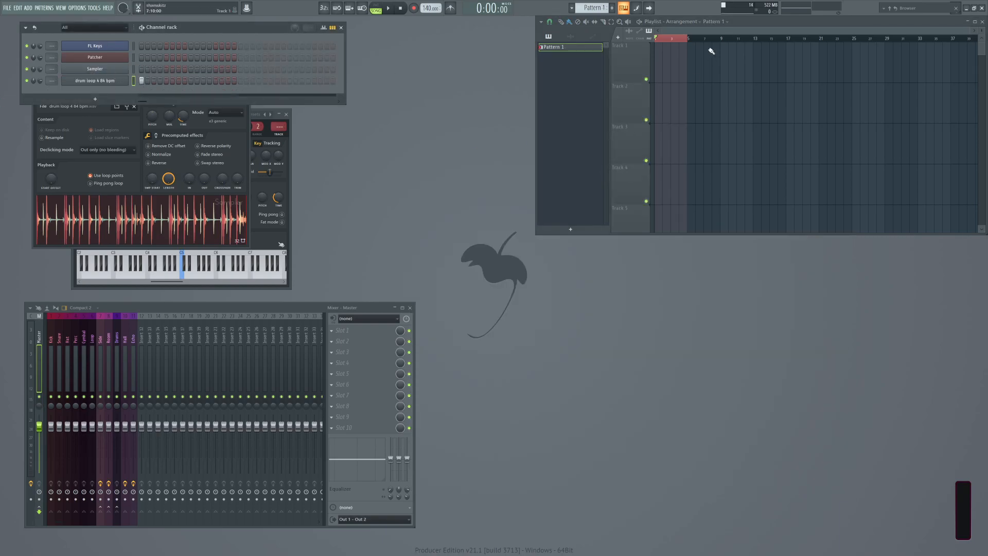
left_click(657, 64)
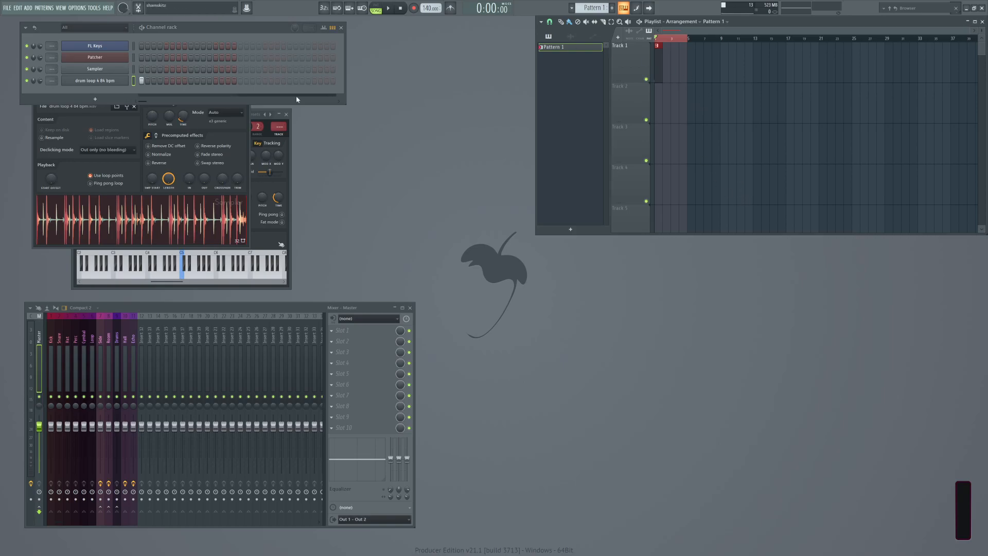
right_click(638, 65)
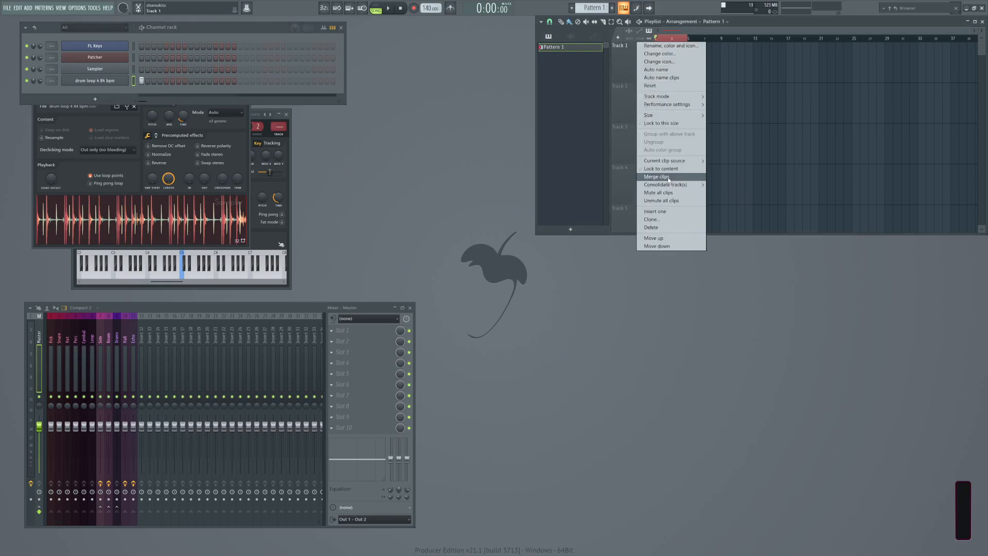
mouse_move(684, 185)
left_click(728, 184)
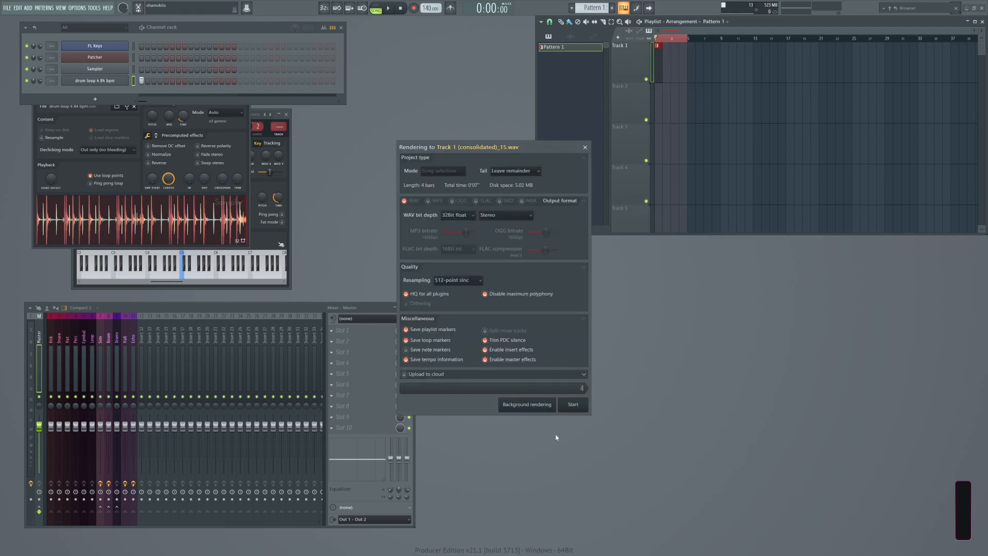
left_click(573, 404)
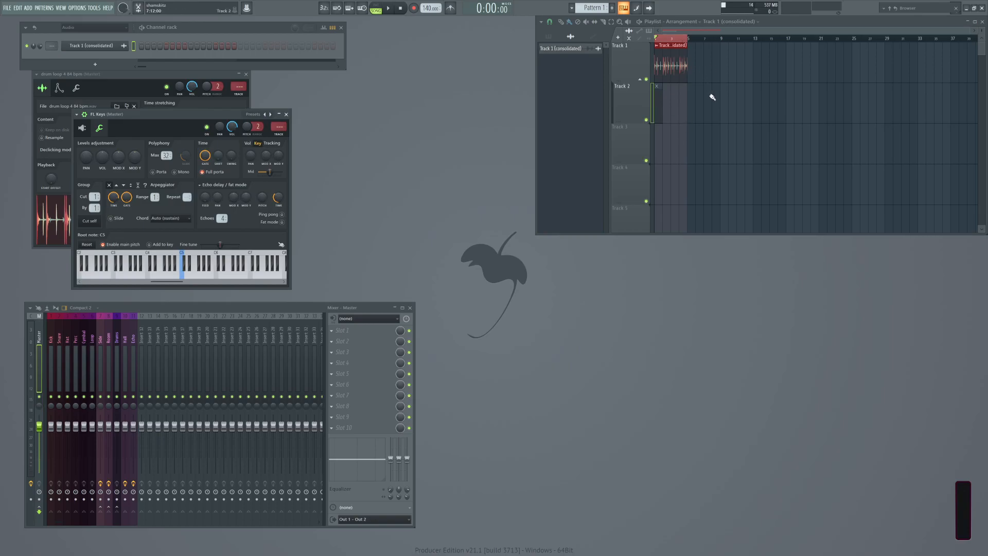
Open the consolidated clip's channel settings, move the window clear of the channel rack, and play the clip back.
double_click(666, 62)
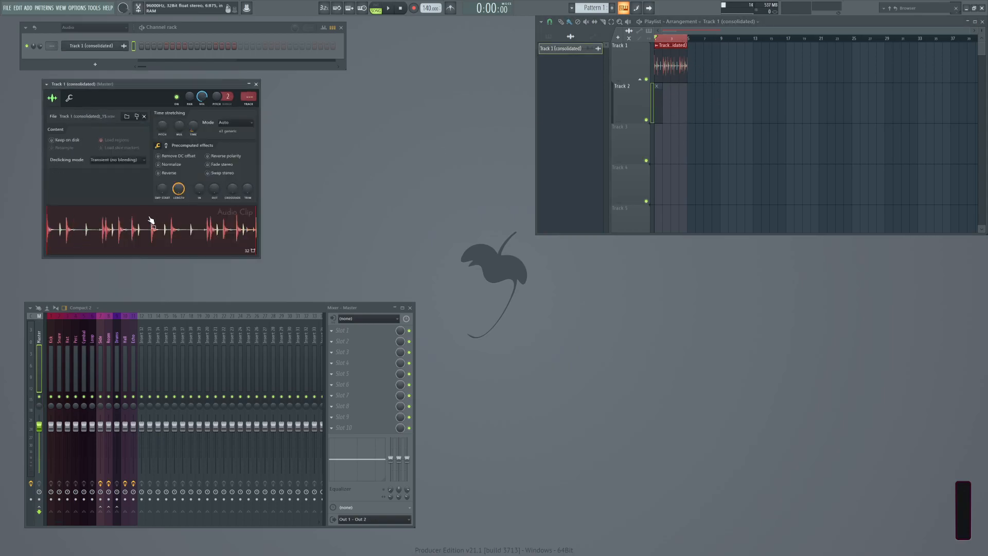
left_click_drag(162, 88, 356, 91)
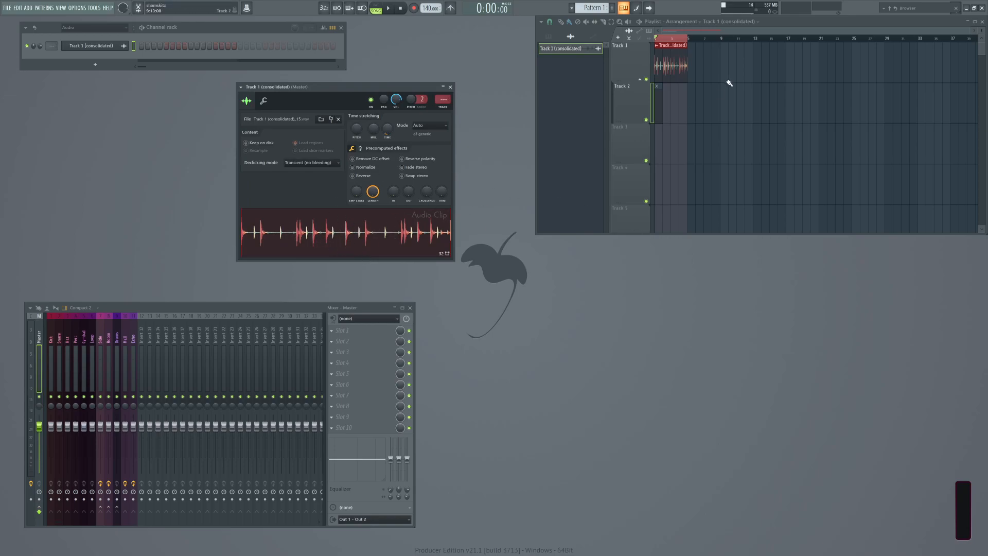
key("space")
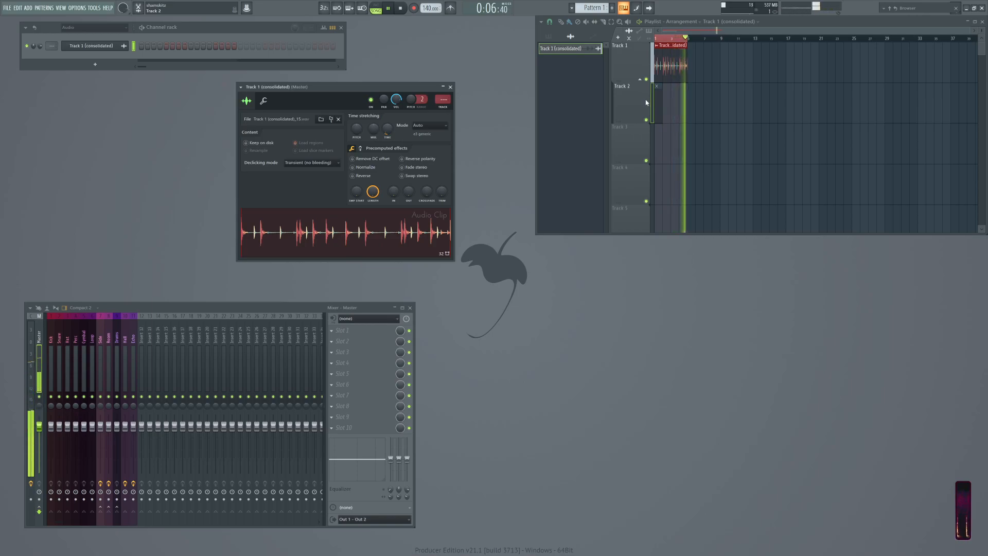
key("space")
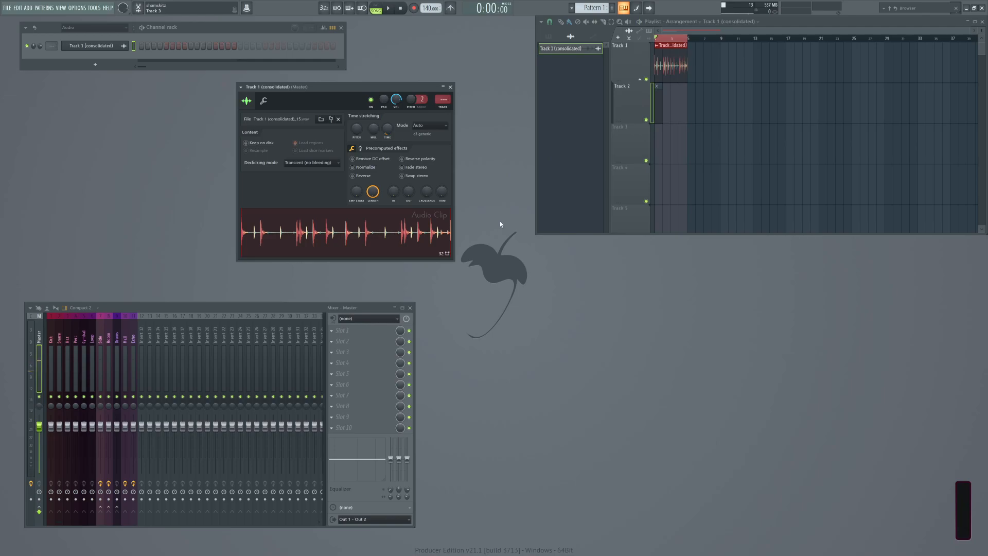
Load the consolidated clip's waveform into the piano roll as a background and close the clip's channel settings.
key("F7")
left_click_drag(300, 231, 523, 262)
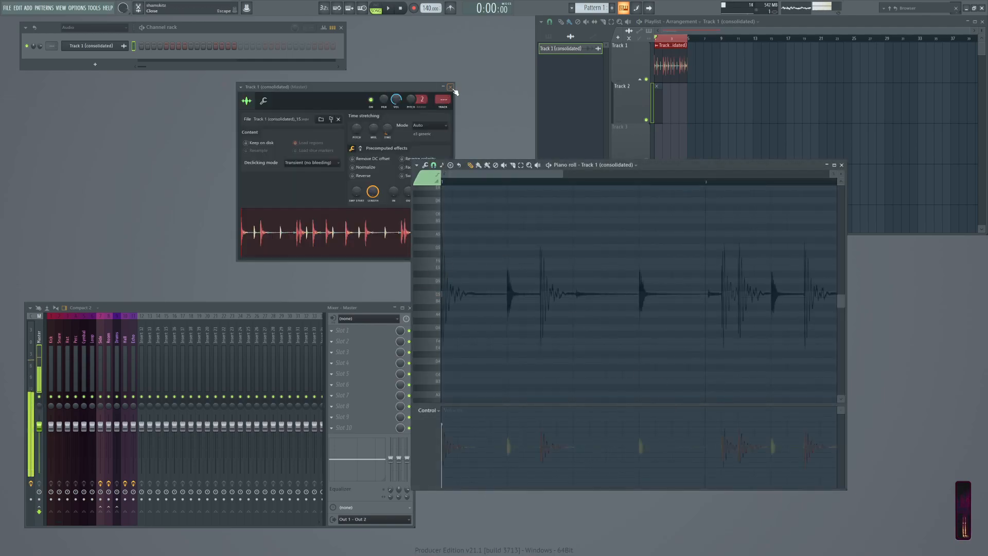
left_click(450, 88)
key("space")
Delete the Track 1 (consolidated) channel and reopen the piano roll with room beside the channel rack.
right_click(98, 47)
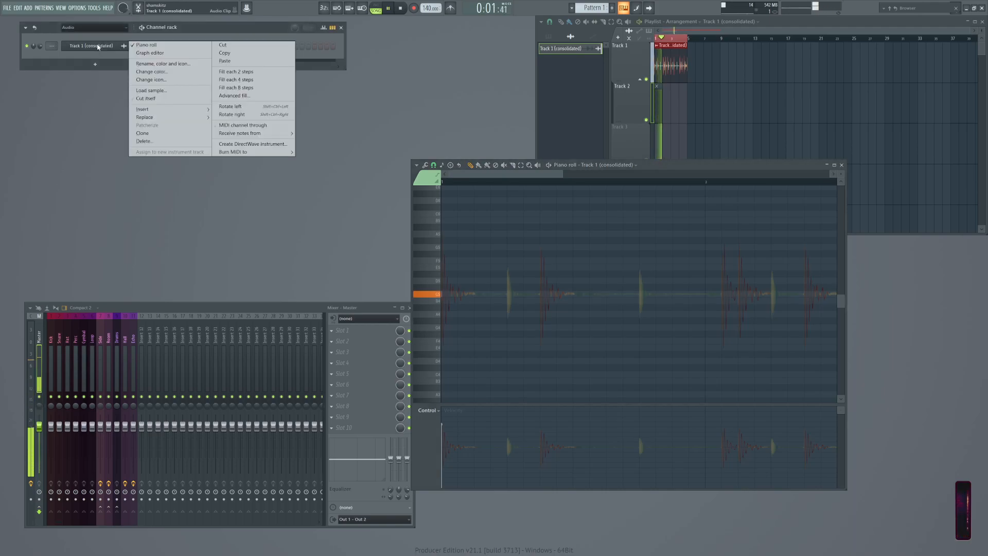
left_click(146, 142)
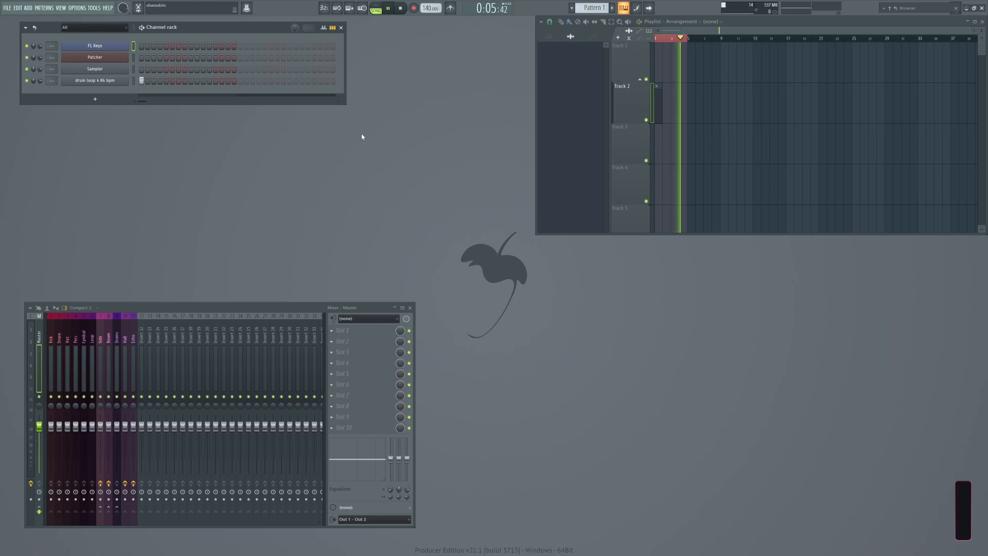
key("F7")
left_click_drag(718, 171, 696, 104)
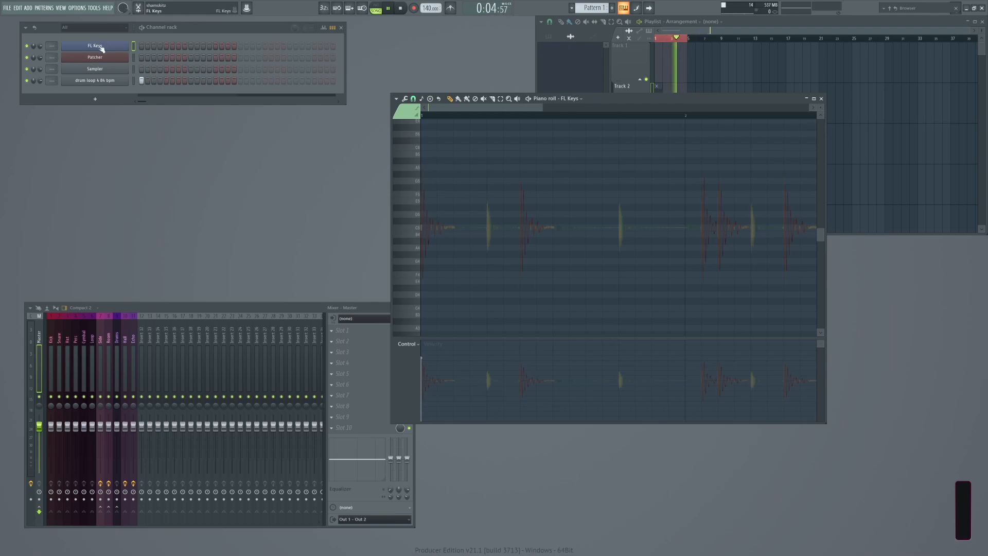
Insert an FPC drum channel above FL Keys and look through its preset list, keeping the default kit.
right_click(126, 45)
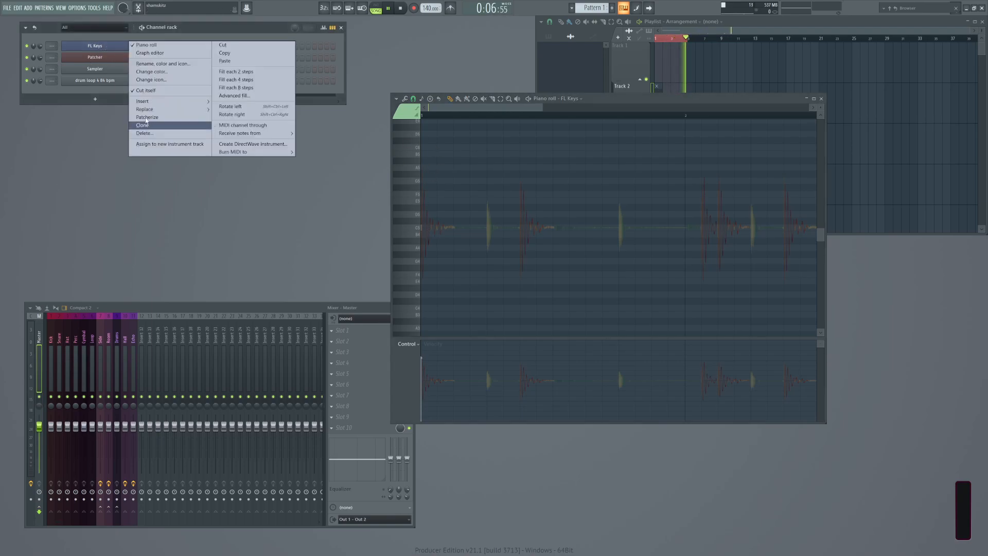
mouse_move(140, 101)
mouse_move(228, 137)
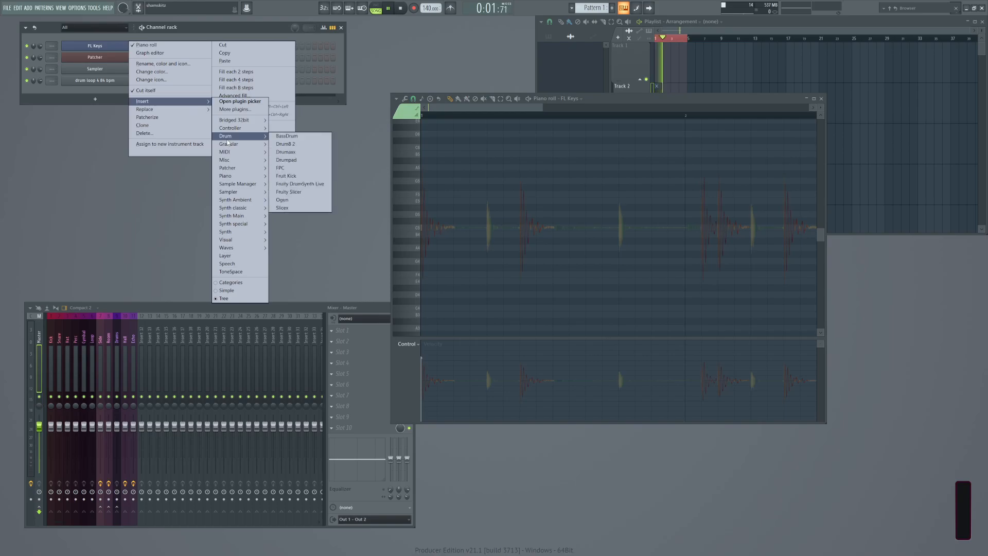
left_click(297, 172)
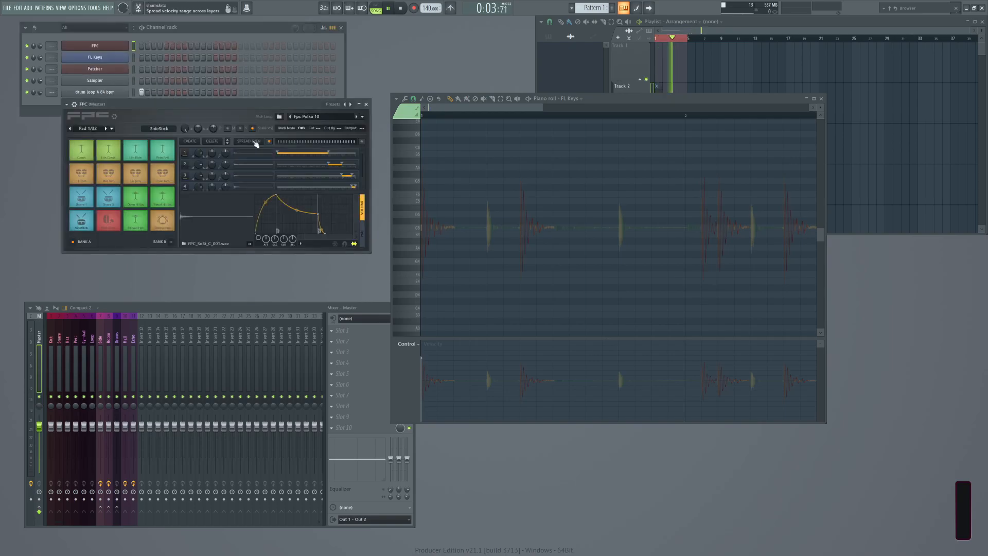
right_click(349, 105)
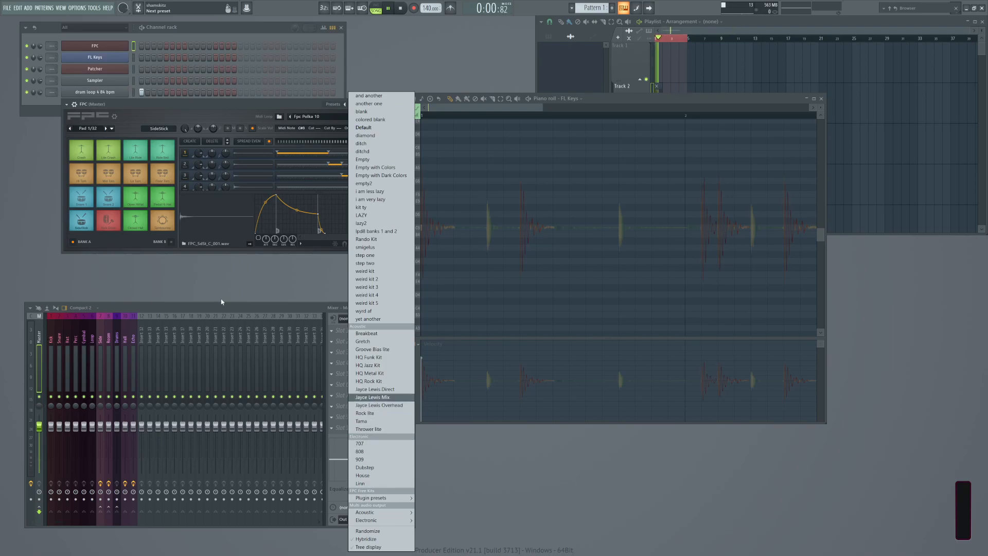
left_click(465, 70)
left_click_drag(463, 263, 455, 246)
left_click(430, 225)
right_click(448, 225)
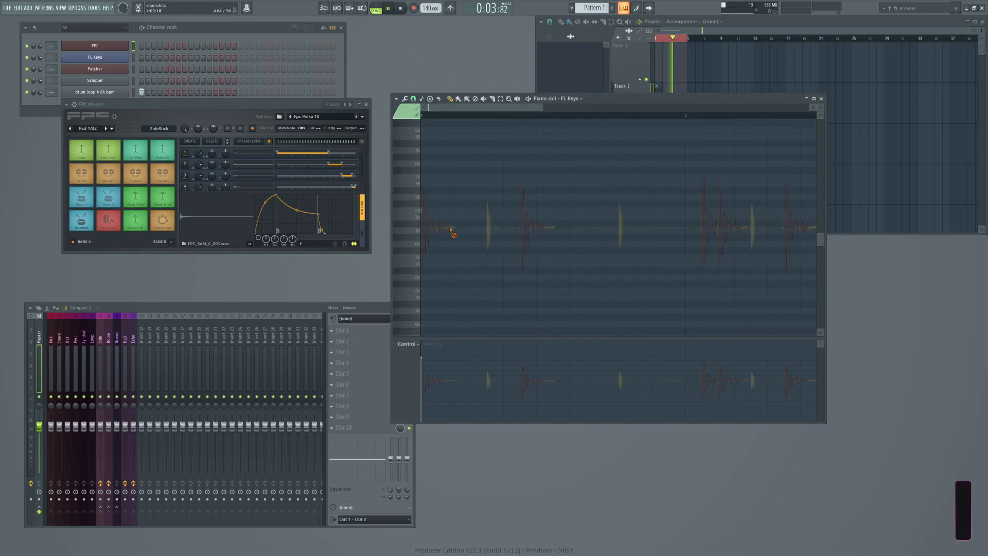
left_click(106, 48)
left_click(106, 49)
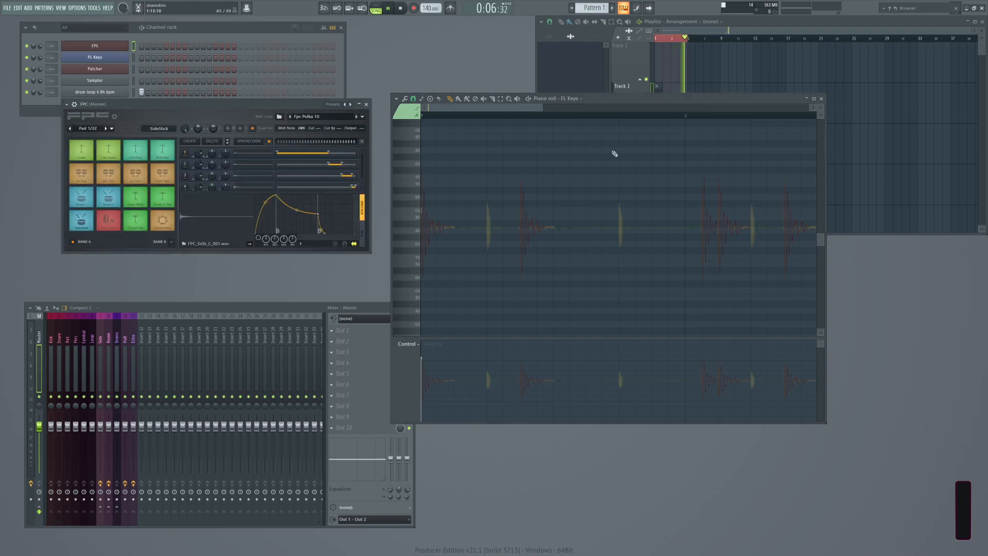
Switch the piano roll to the FPC channel and draw a Kick Drum note at the start of bar 1.
left_click(571, 98)
left_click(572, 127)
left_click(448, 223)
left_click_drag(456, 224, 439, 224)
left_click_drag(432, 262, 433, 319)
key("space")
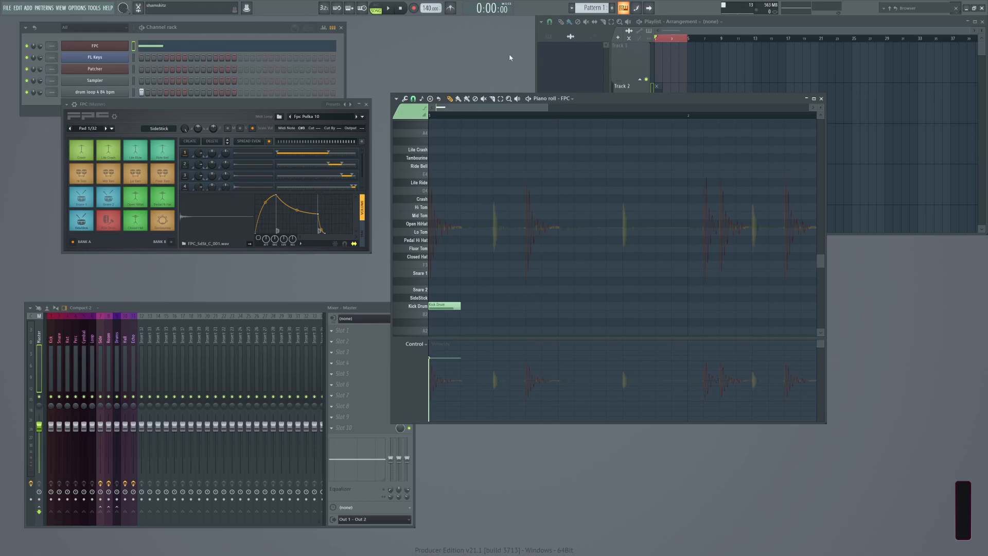
Open the drum loop 4 84 bpm channel settings, then place Pattern 1 at the start of playlist Track 1 and play it.
left_click(569, 37)
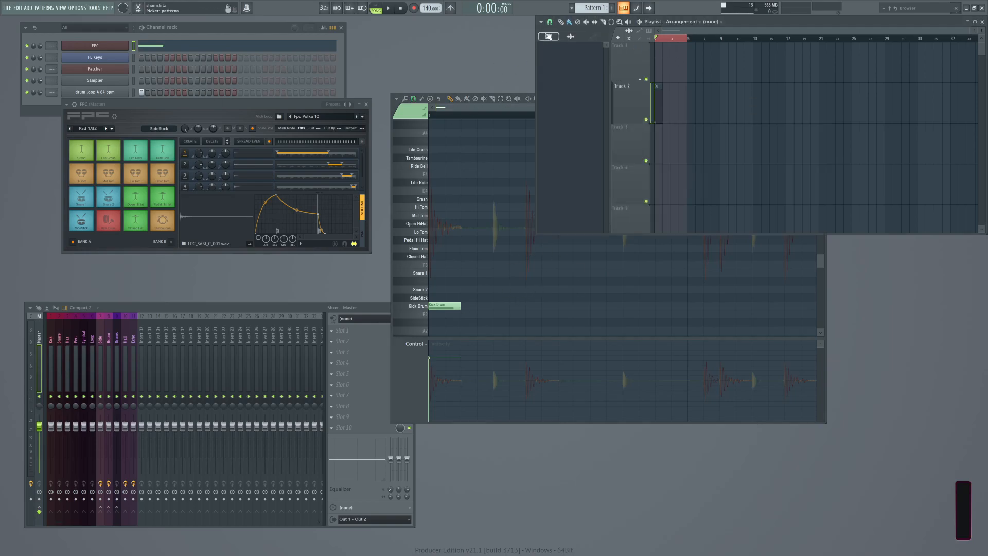
left_click(100, 90)
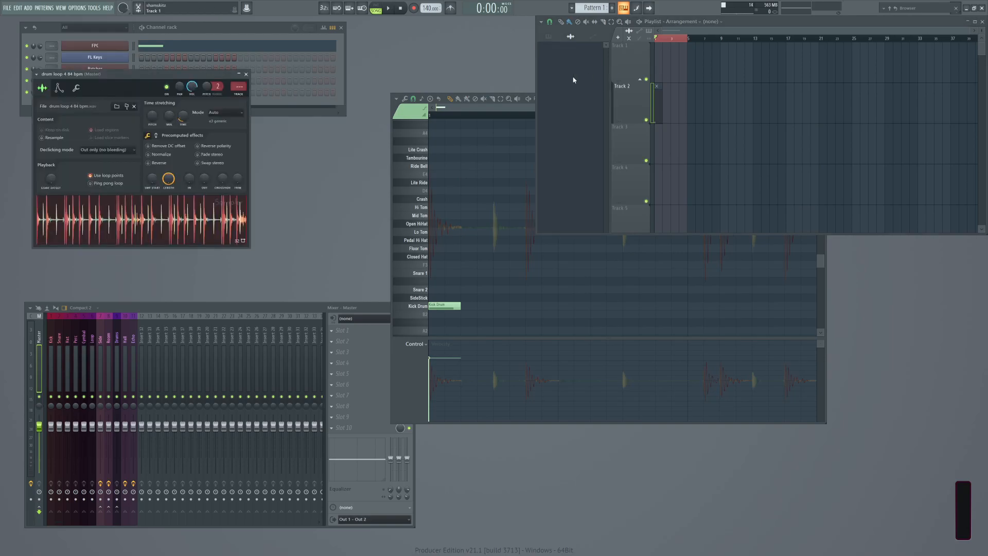
left_click(658, 59)
key("space")
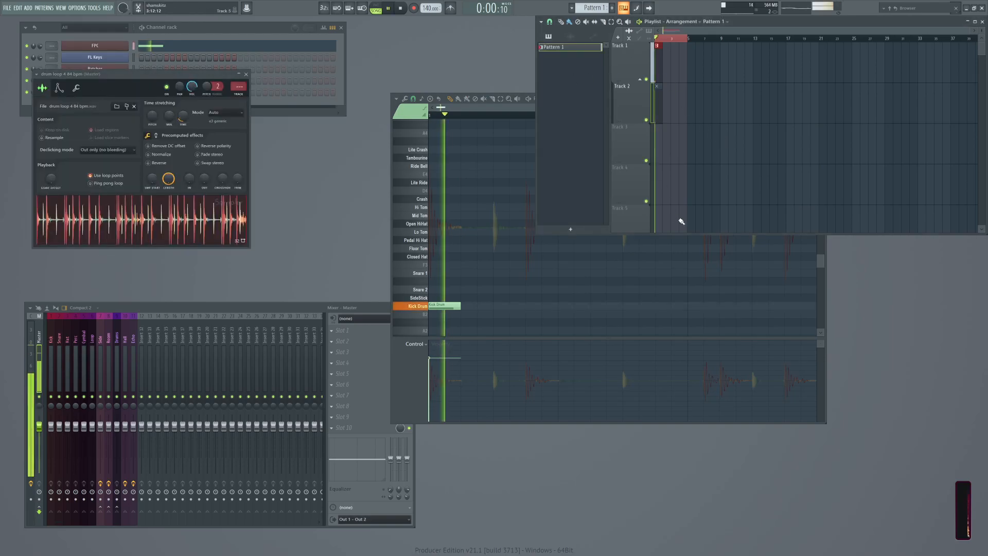
Add Kick Drum notes on the second large hit of bar 1 and the two opening hits of bar 2, following the background waveform.
left_click(495, 321)
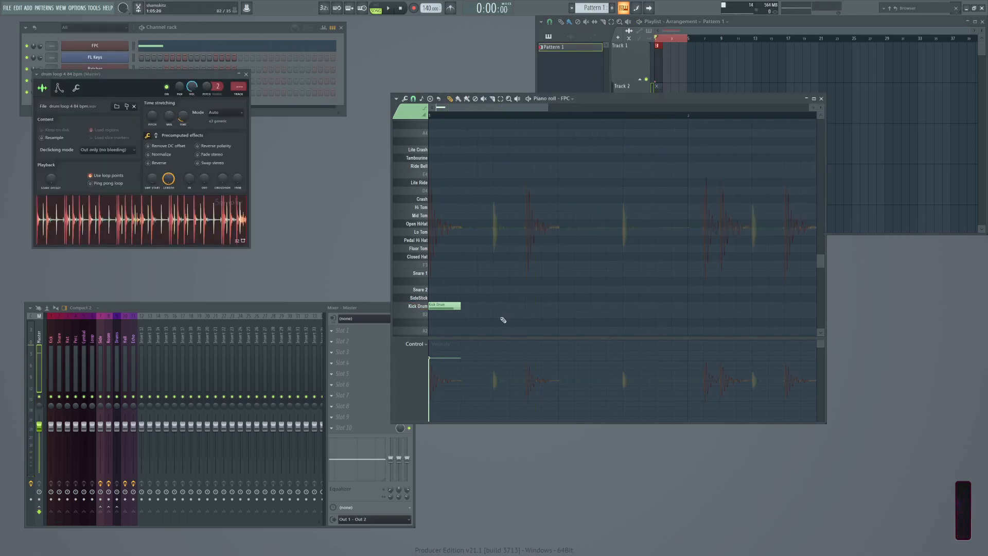
left_click(529, 306)
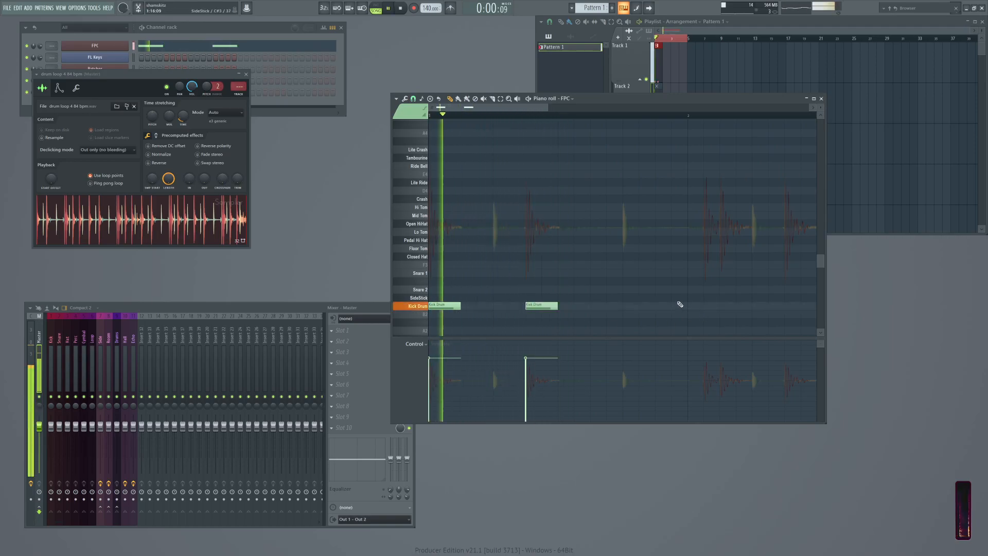
key("space")
left_click(710, 305)
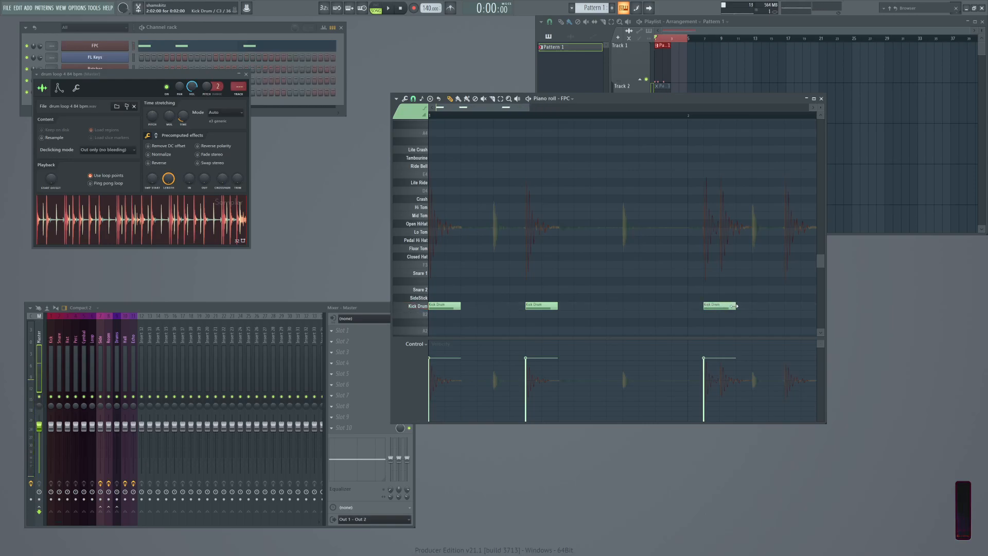
left_click(721, 305)
key("space")
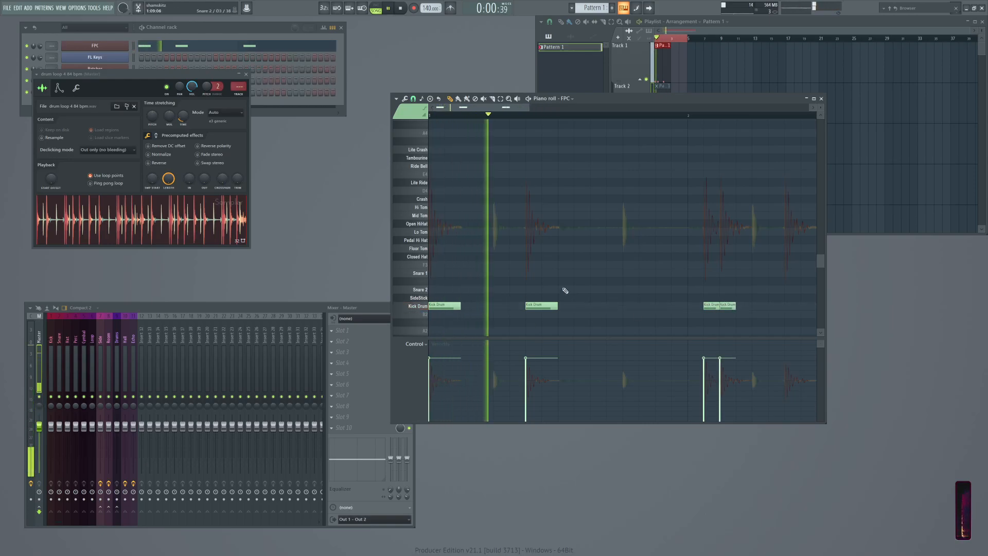
Add Kick Drum notes on the last two large waveform hits of bar 2 while checking against playback.
left_click_drag(656, 290, 514, 271)
scroll(672, 307, "up", 4)
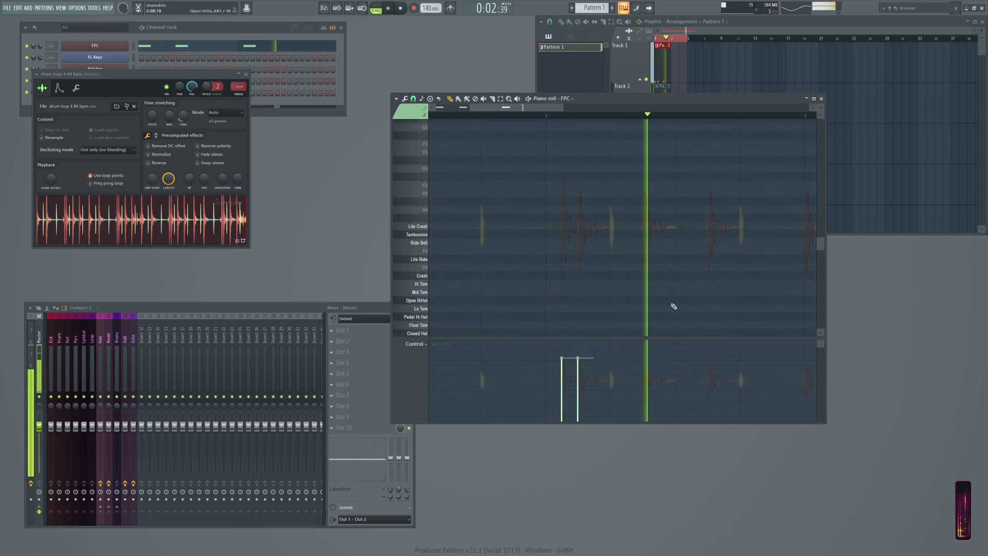
key("space")
scroll(649, 311, "down", 3)
left_click(644, 309)
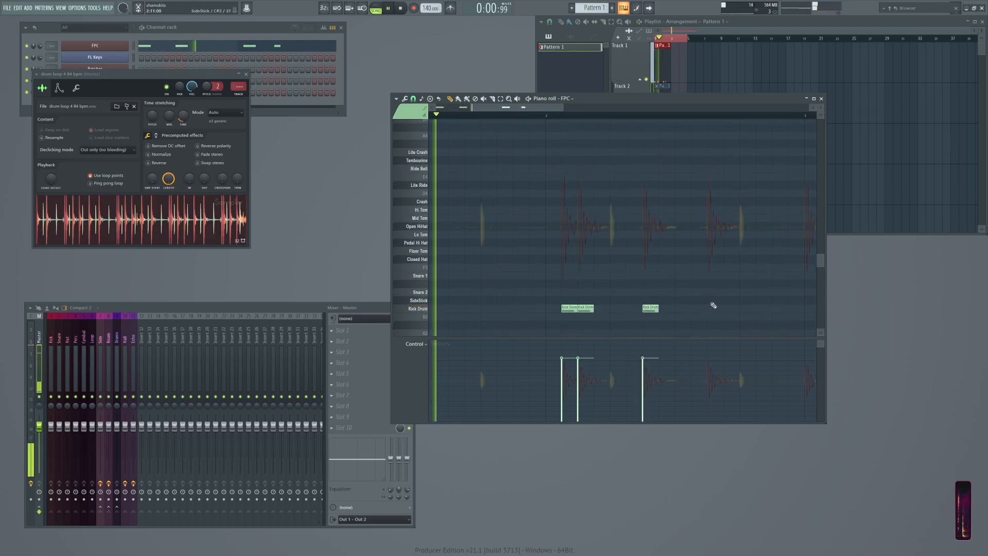
left_click(710, 308)
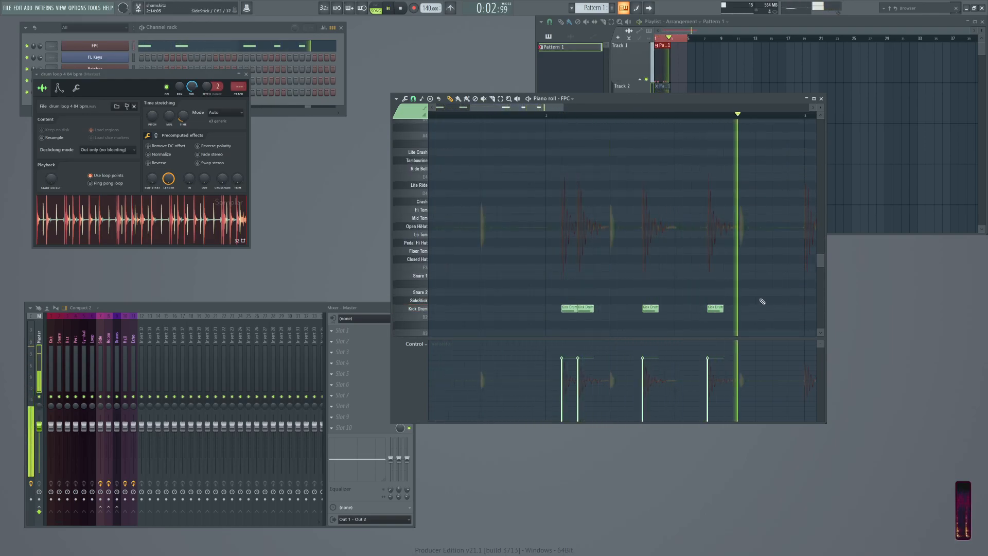
key("space")
Add two Kick Drum notes in bar 3 and four in bar 4 on the large waveform hits, and play the pattern.
left_click(571, 308)
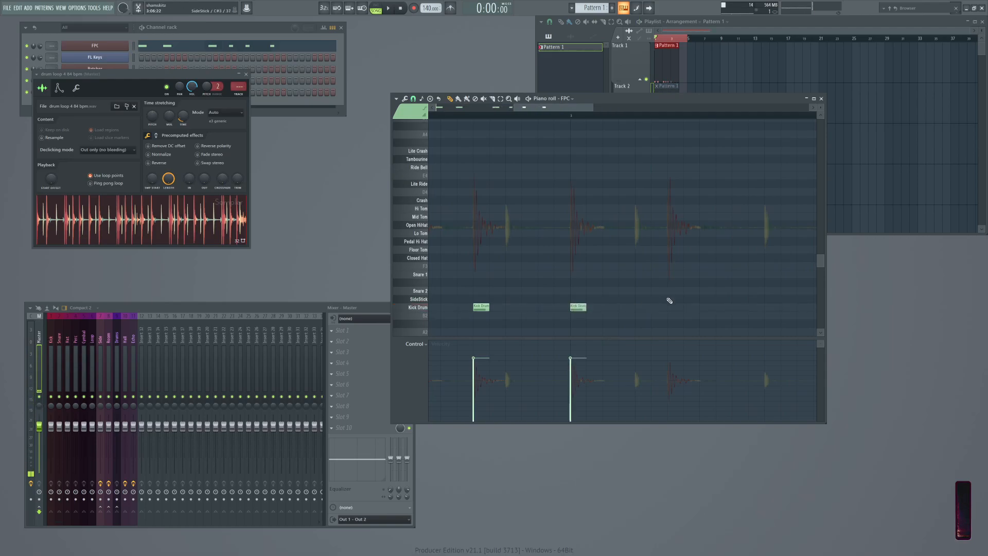
left_click(670, 307)
left_click_drag(634, 294, 597, 300)
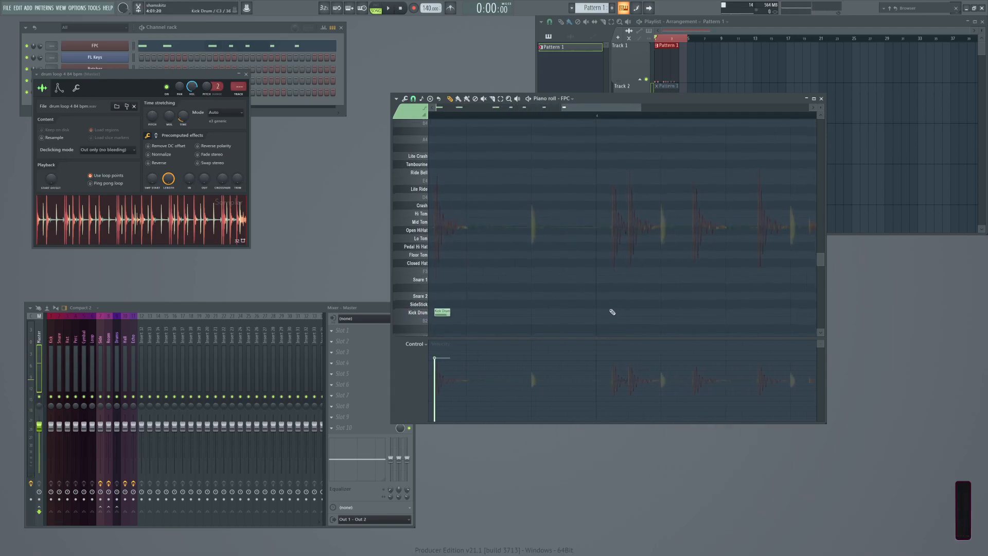
left_click(618, 312)
left_click(634, 312)
left_click(698, 304)
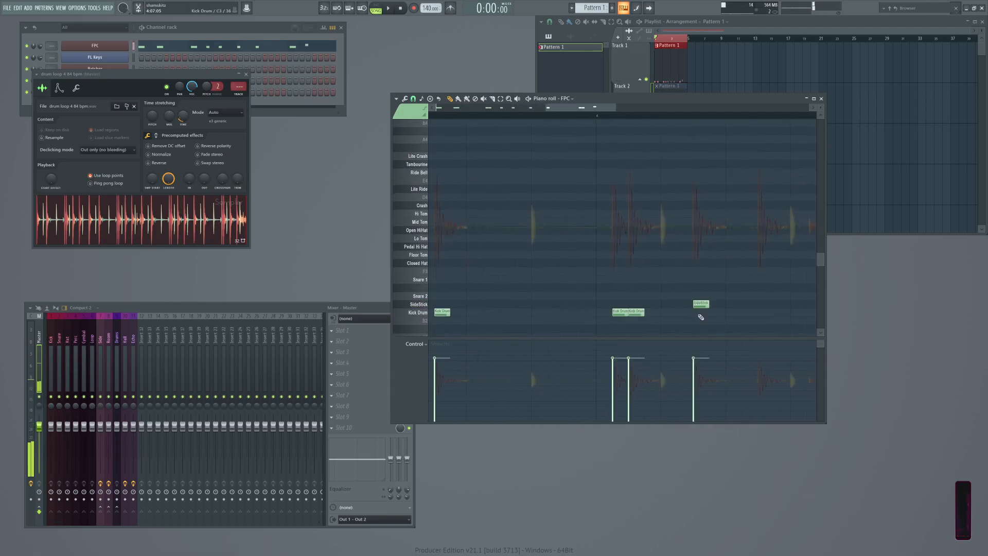
left_click_drag(700, 305, 562, 281)
left_click(621, 310)
key("space")
scroll(612, 286, "down", 3)
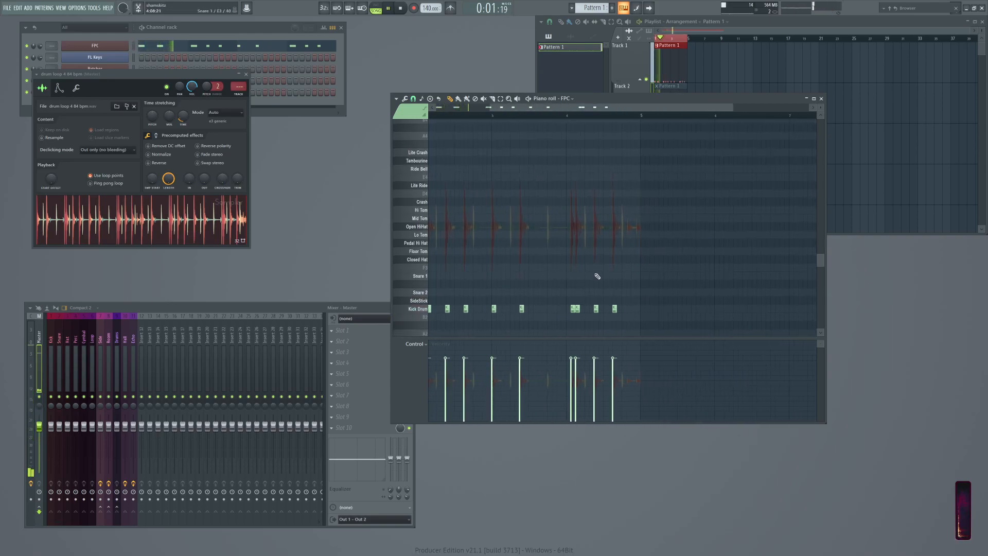
scroll(514, 265, "up", 3)
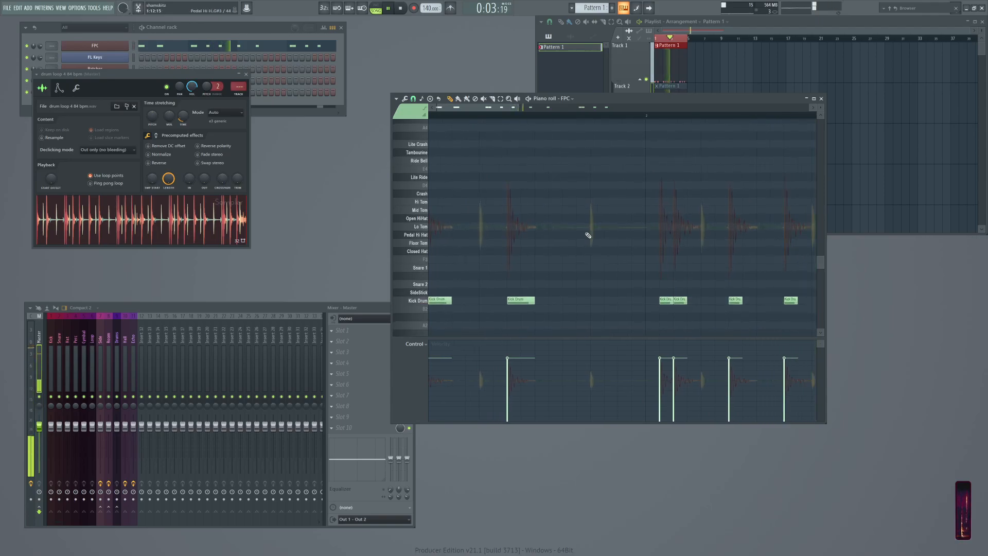
Play the kick pattern, then try Lite Ride notes on the first two waveform hits of bar 1 against playback.
left_click_drag(598, 225, 600, 215)
key("space")
key("space")
key("space")
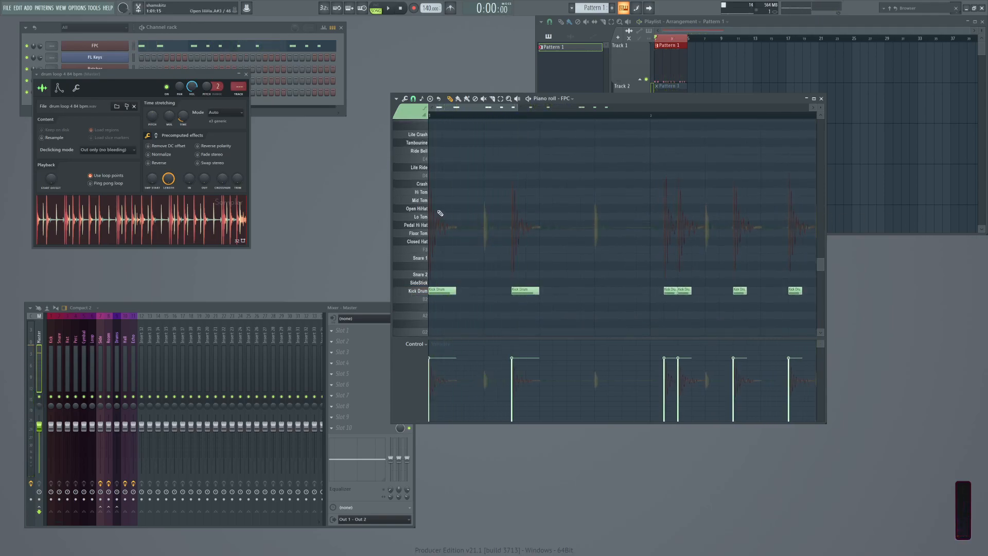
scroll(460, 199, "up", 3)
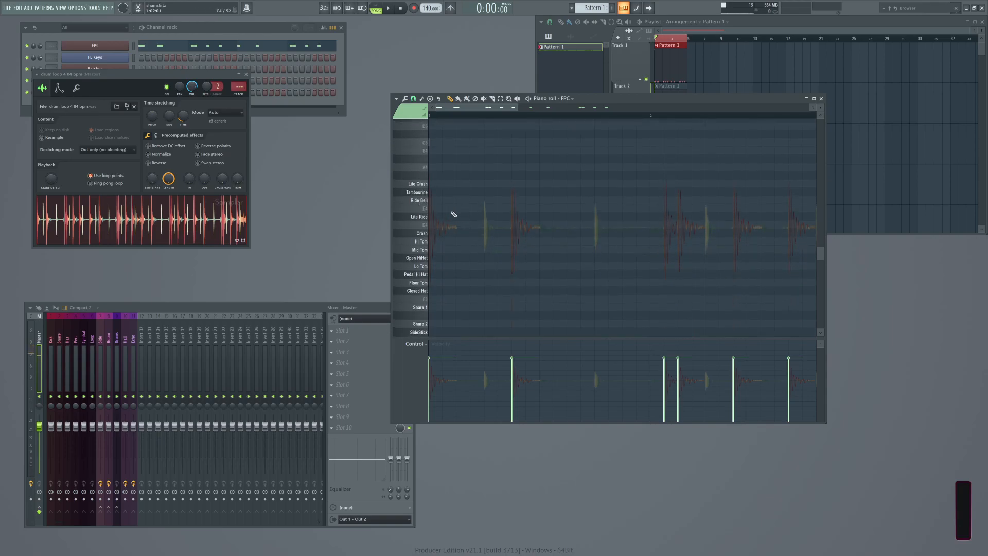
left_click(435, 217)
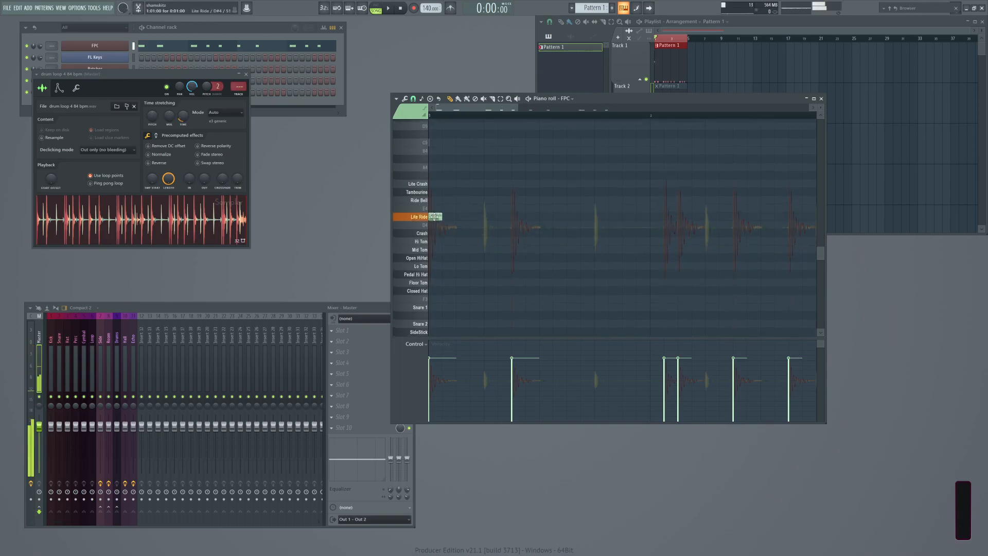
left_click(486, 216)
key("space")
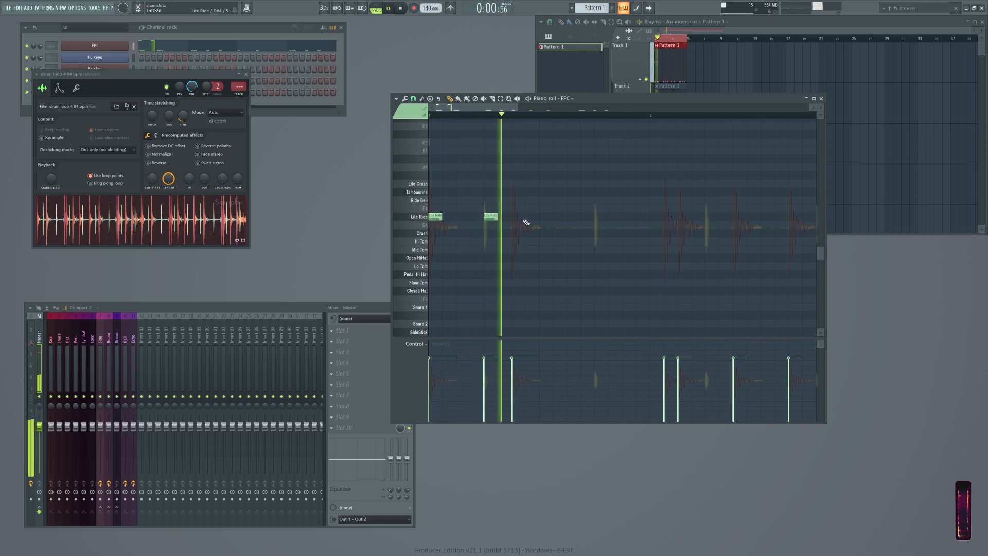
key("space")
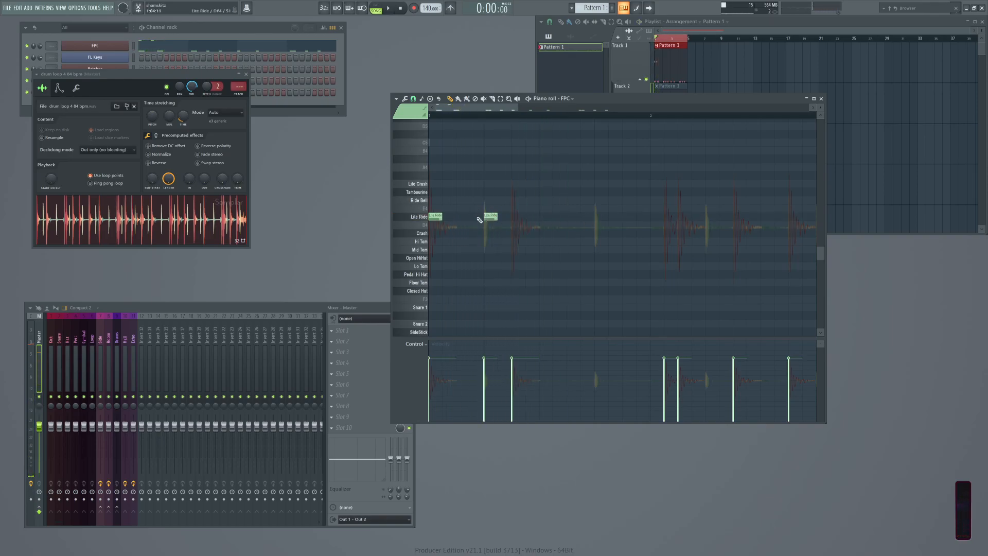
Add Lite Ride notes on four hits of bar 1 and the two small waveform hits of bar 2, checking against playback.
key("space")
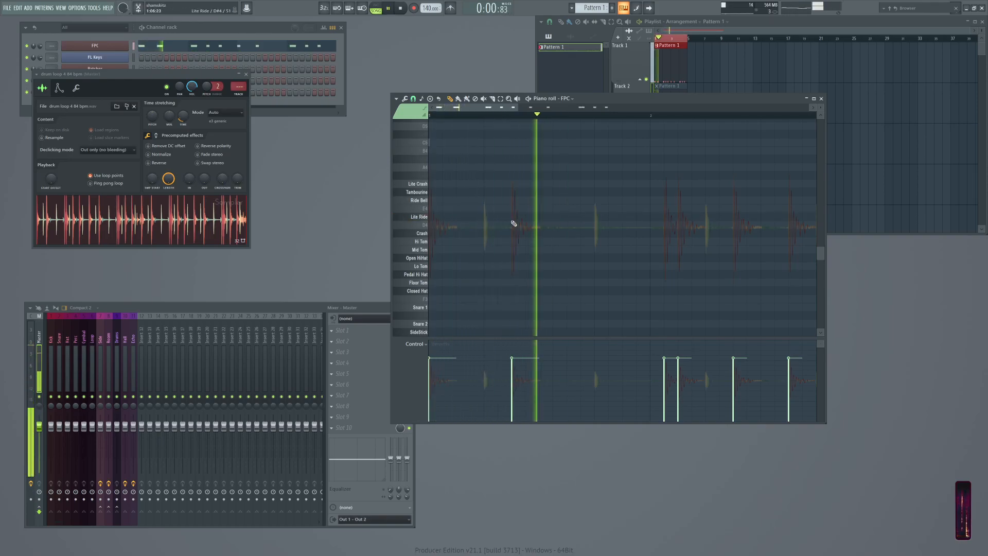
key("space")
left_click(442, 219)
left_click(489, 217)
left_click(516, 217)
left_click(596, 218)
key("space")
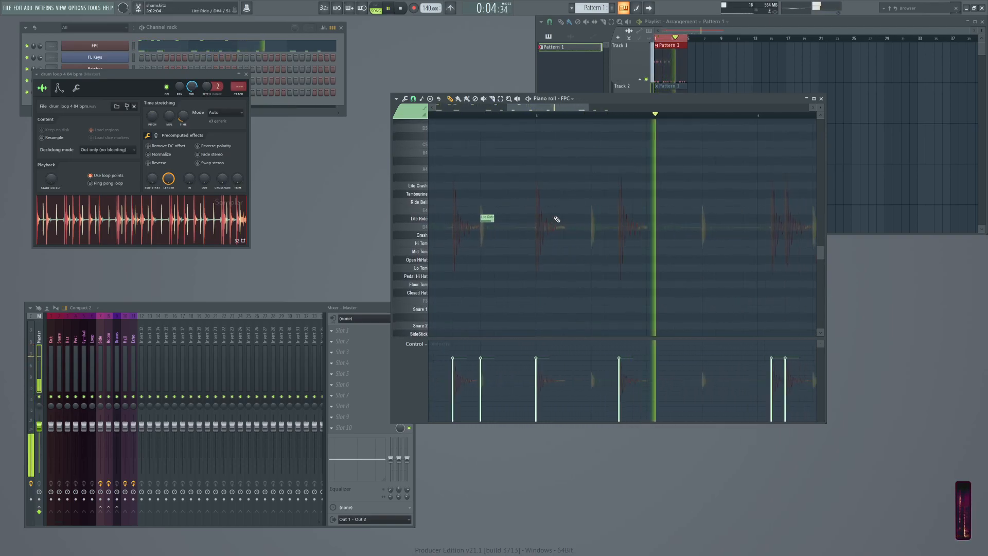
key("space")
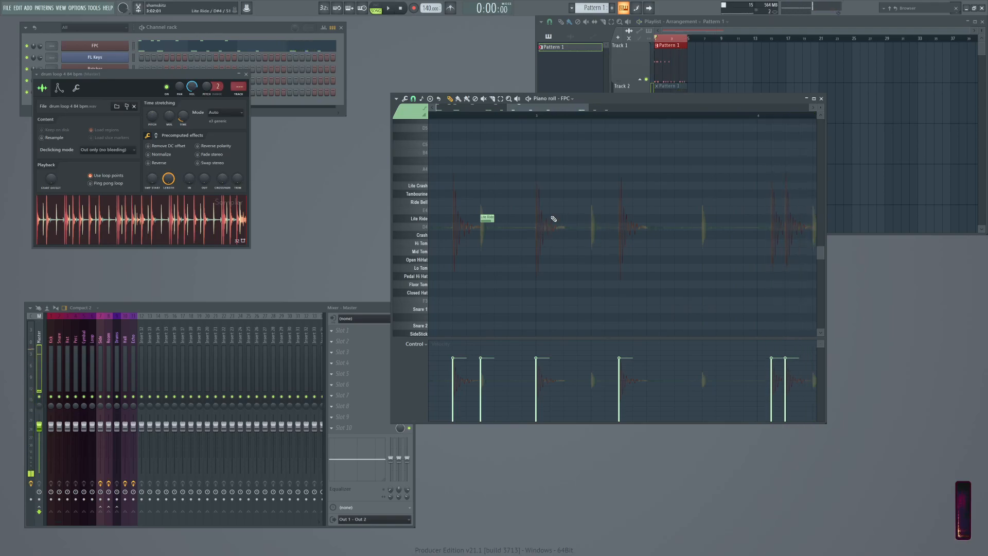
Add four Lite Ride notes in bar 3 and two on the small waveform hits of bar 4.
left_click(593, 218)
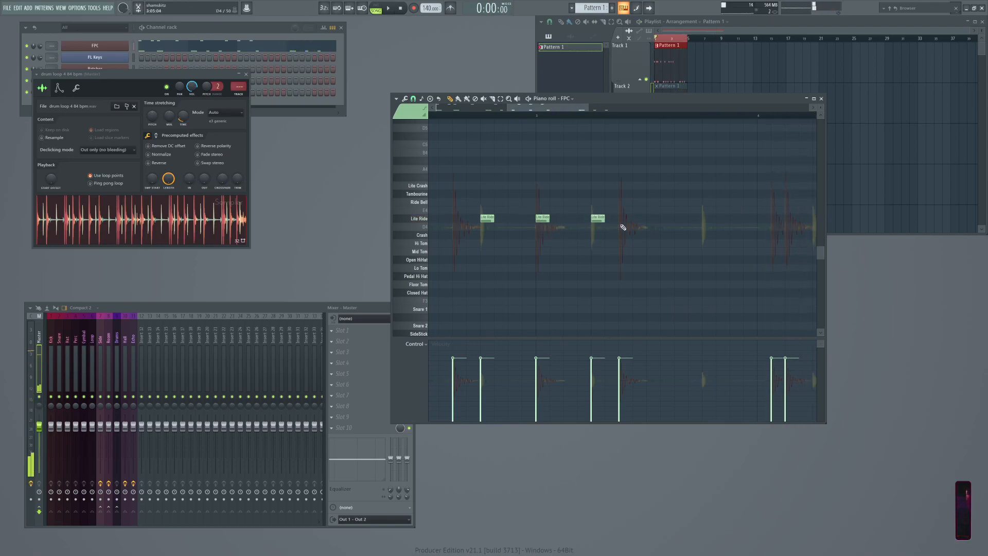
scroll(517, 224, "right", 3)
left_click(473, 219)
left_click(557, 219)
scroll(526, 219, "right", 2)
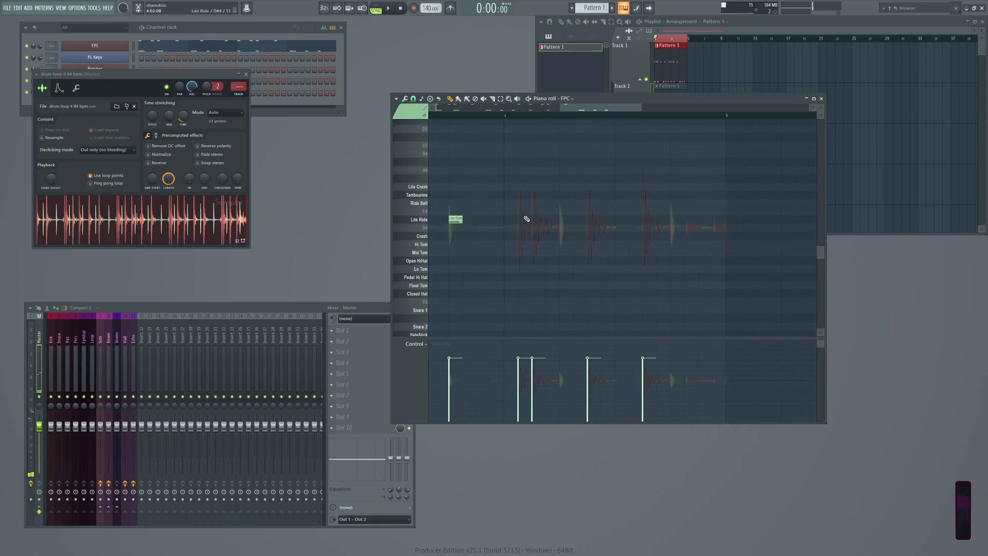
left_click(564, 219)
left_click(668, 220)
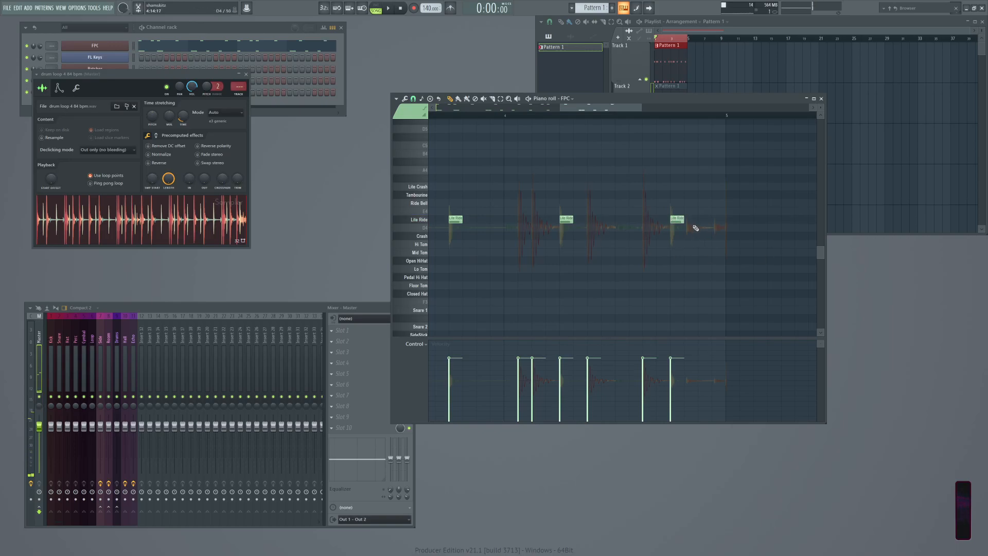
Add Snare 2 notes on the two small waveform hits of bar 1 while checking against playback.
scroll(545, 247, "down", 7)
scroll(520, 252, "up", 4)
mouse_move(525, 226)
left_mouse_down()
mouse_move(898, 217)
mouse_move(986, 201)
left_mouse_up()
left_click_drag(497, 239, 581, 254)
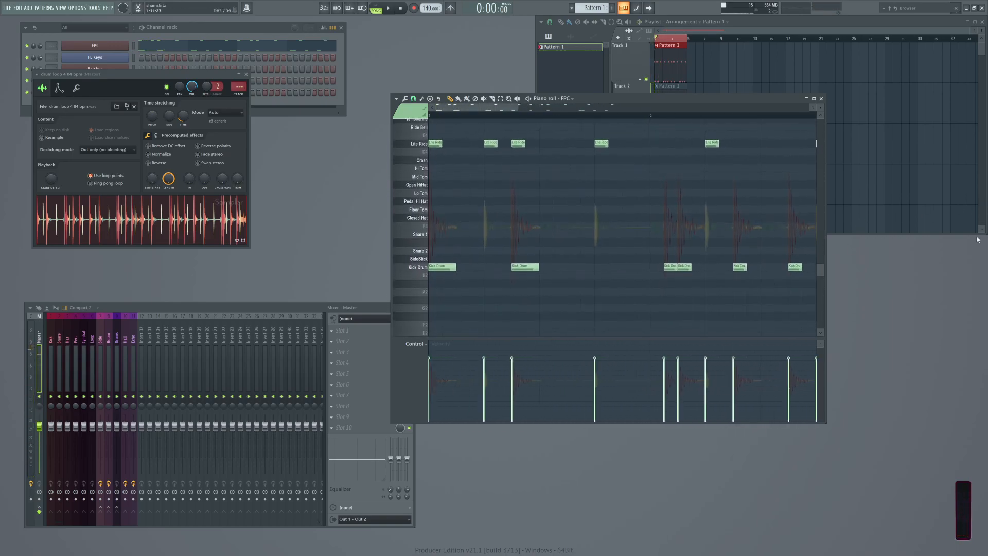
key("space")
key("space")
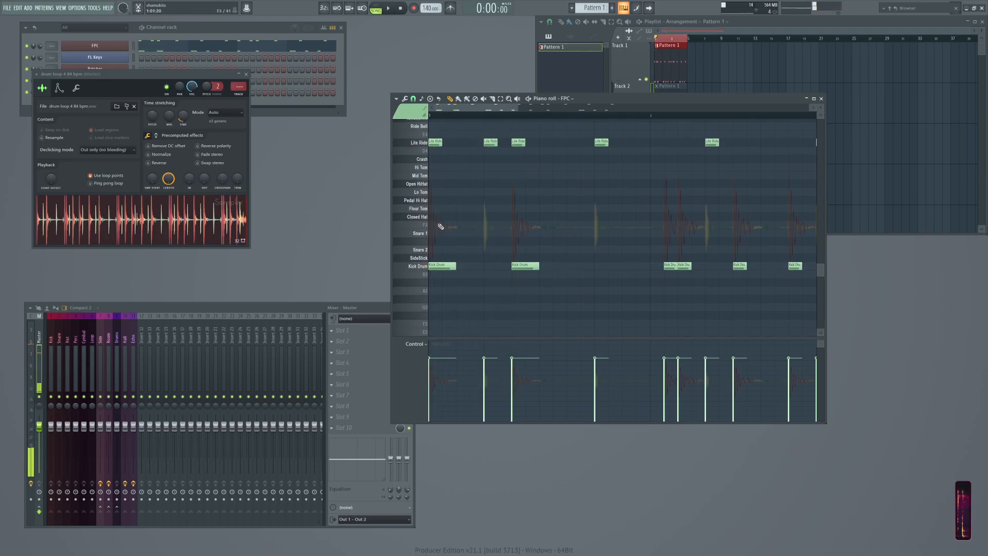
left_click(483, 234)
left_click_drag(491, 234, 488, 254)
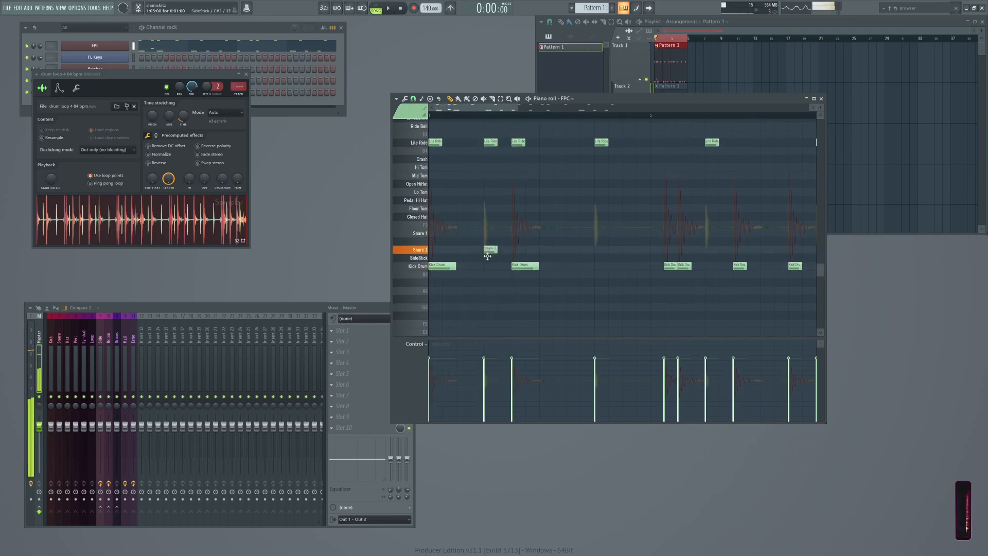
key("space")
key("space")
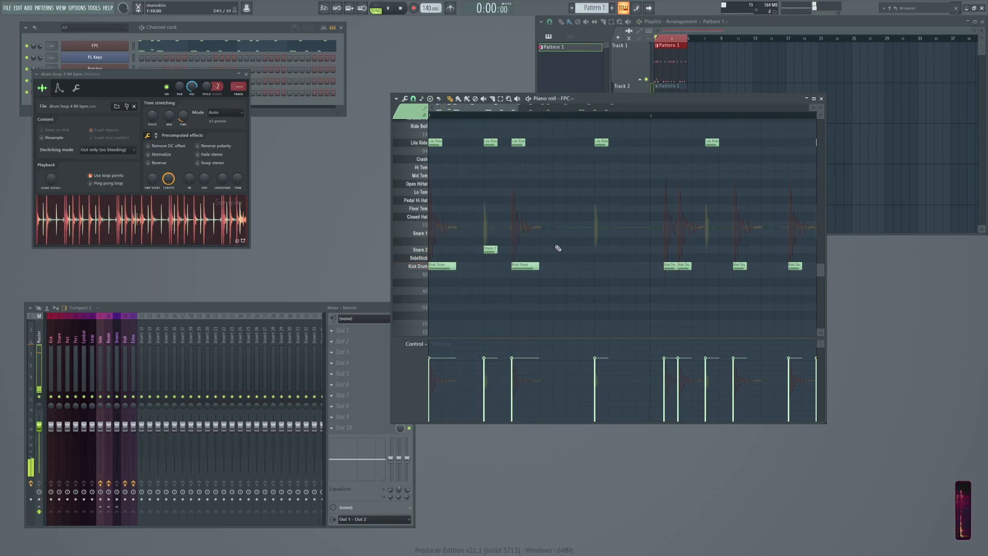
key("space")
left_click(597, 254)
Add two Snare 2 notes in each of bars 2, 3 and 4 on the small waveform hits, and play the pattern.
left_click_drag(680, 256, 497, 222)
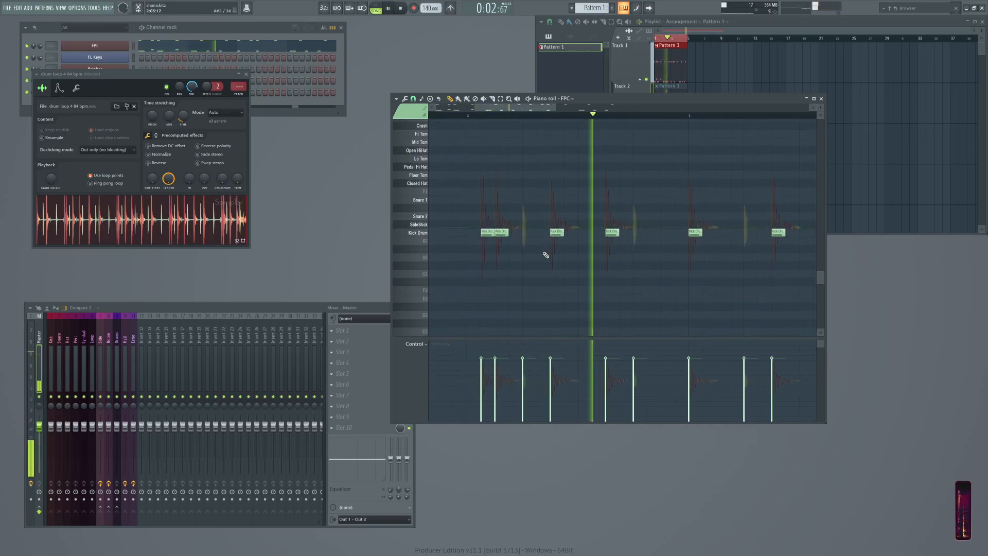
scroll(533, 242, "up", 3)
left_click(526, 239)
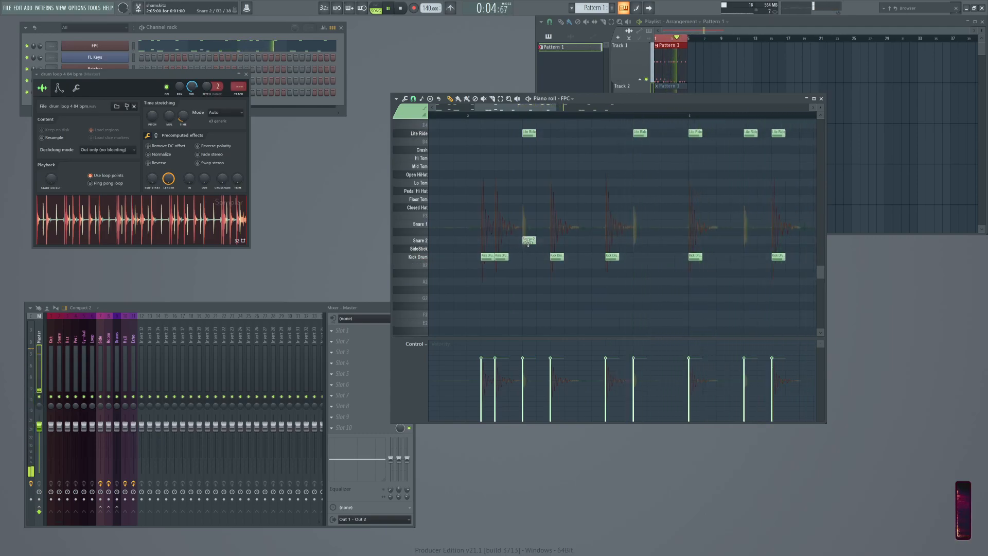
left_click(640, 240)
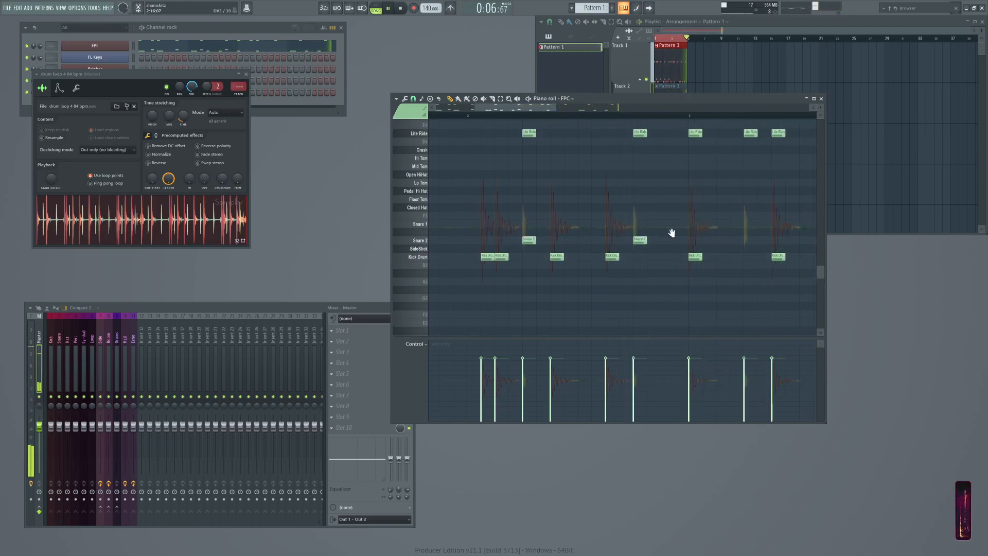
left_click(648, 242)
scroll(551, 241, "up", 1)
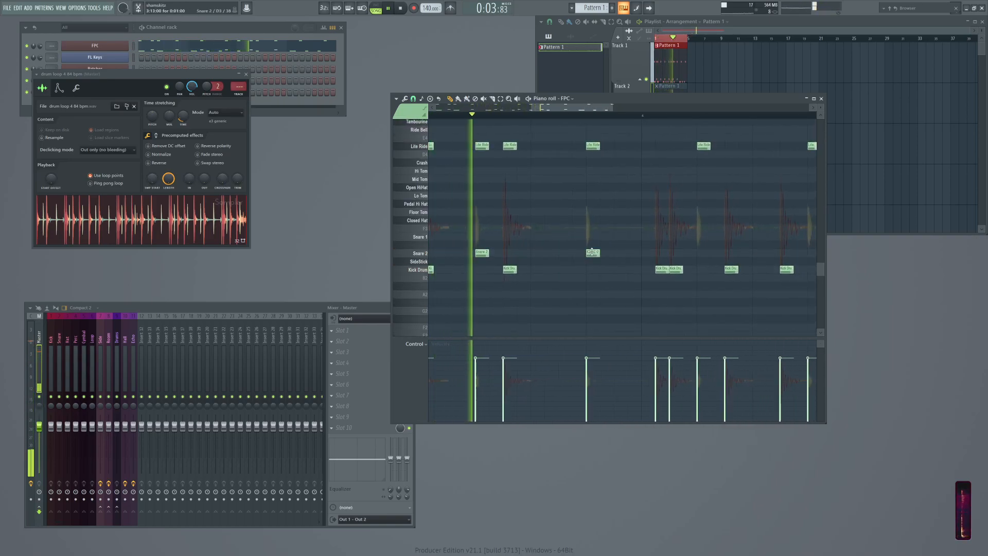
left_click(558, 252)
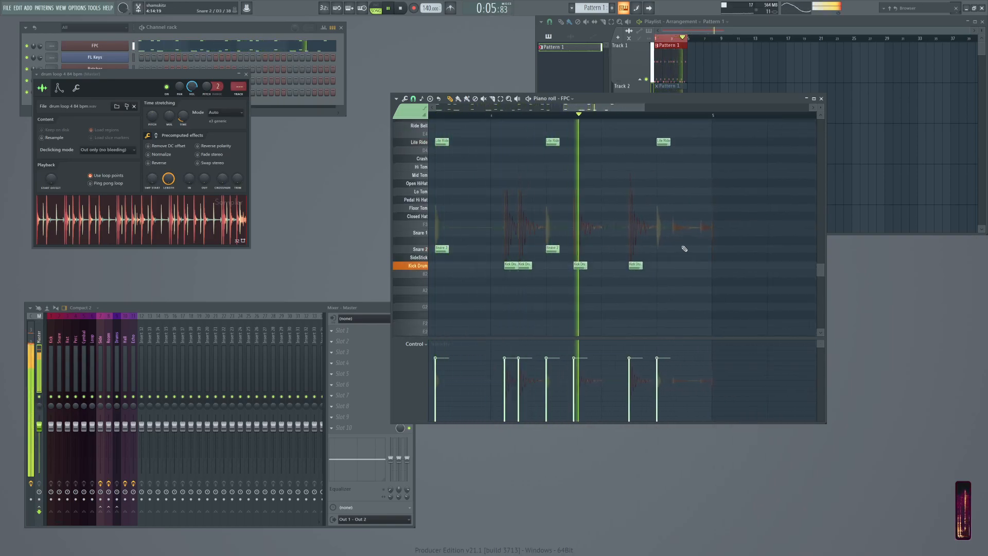
key("space")
left_click(660, 249)
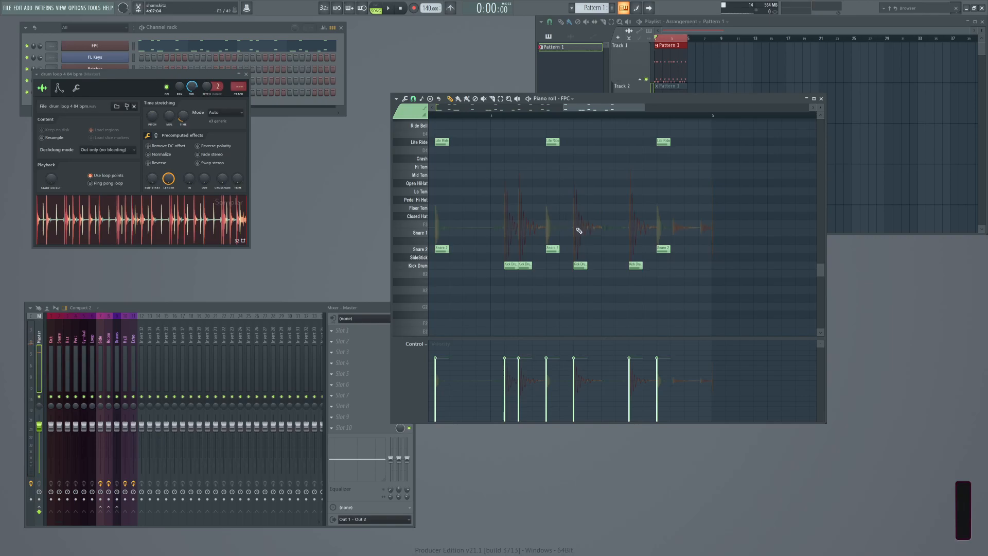
key("space")
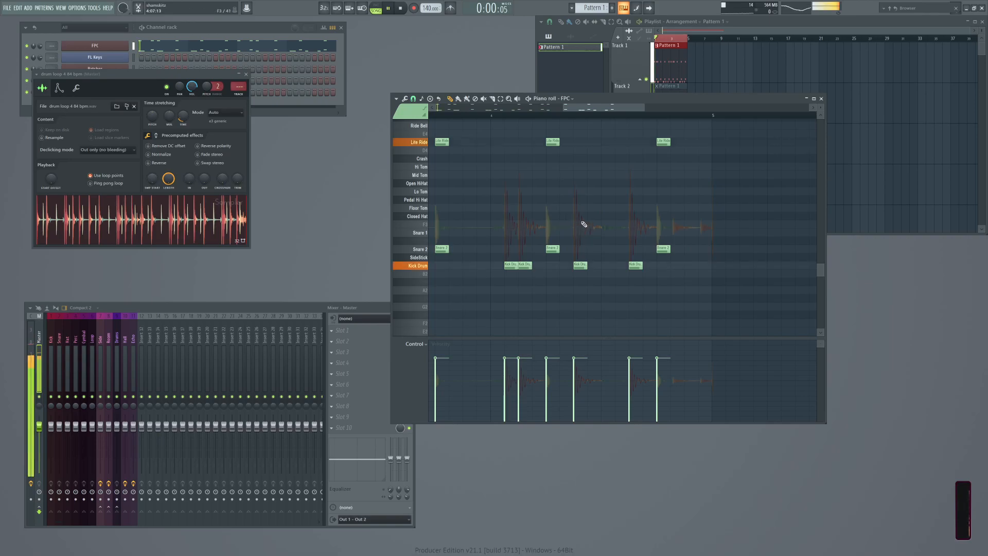
key("space")
Audition the tom sounds and add Hi Tom notes above the last Kick Drum and last Snare 2 notes of bar 4.
left_click(421, 209)
left_click(420, 191)
left_click(421, 175)
left_click(424, 167)
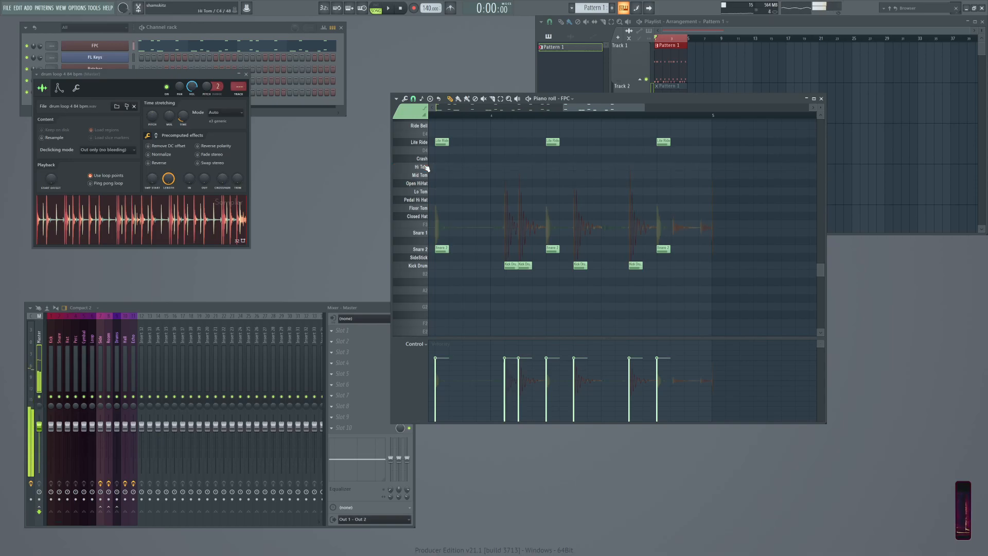
mouse_move(634, 191)
left_mouse_down()
mouse_move(634, 177)
mouse_move(635, 199)
mouse_move(635, 158)
mouse_move(635, 166)
left_mouse_up()
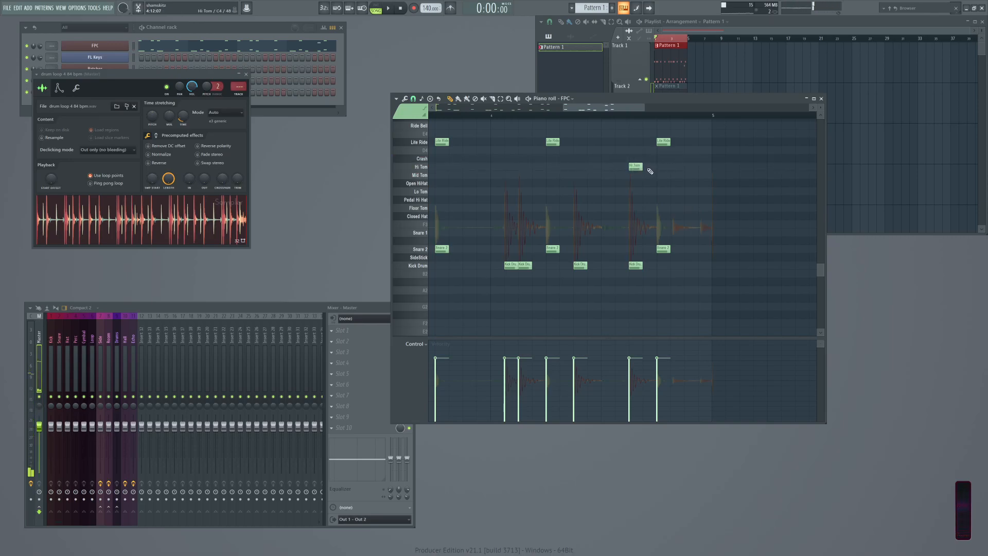
scroll(653, 213, "up", 4)
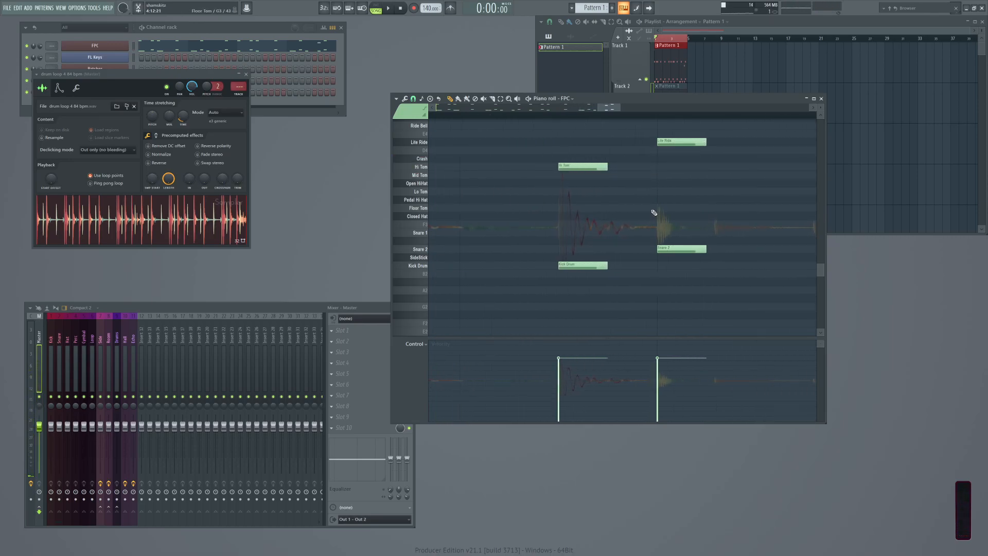
left_click(657, 167)
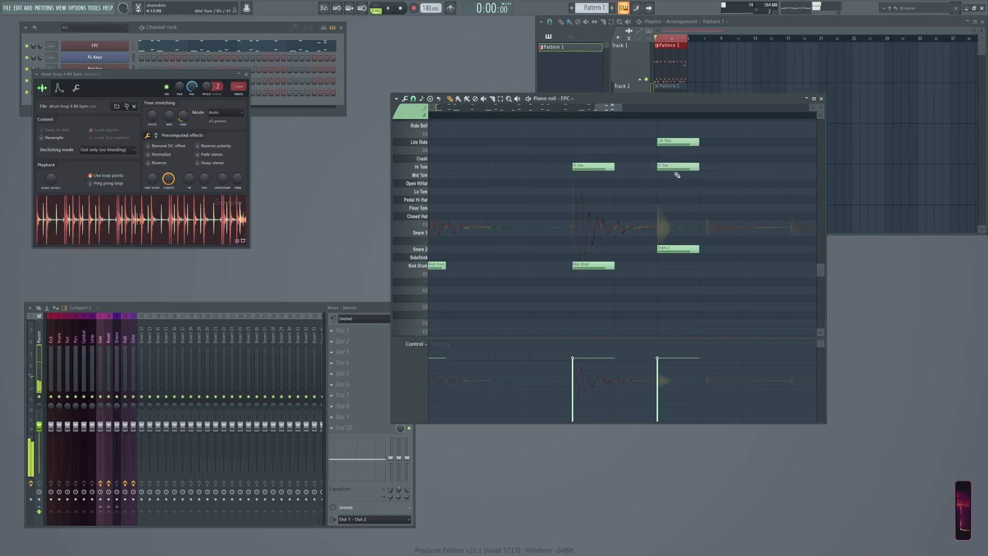
Add a Mid Tom note and a shortened Lo Tom note on the final two quiet waveform hits of bar 4.
mouse_move(724, 192)
left_mouse_down()
mouse_move(616, 199)
mouse_move(619, 183)
left_mouse_up()
left_click(610, 193)
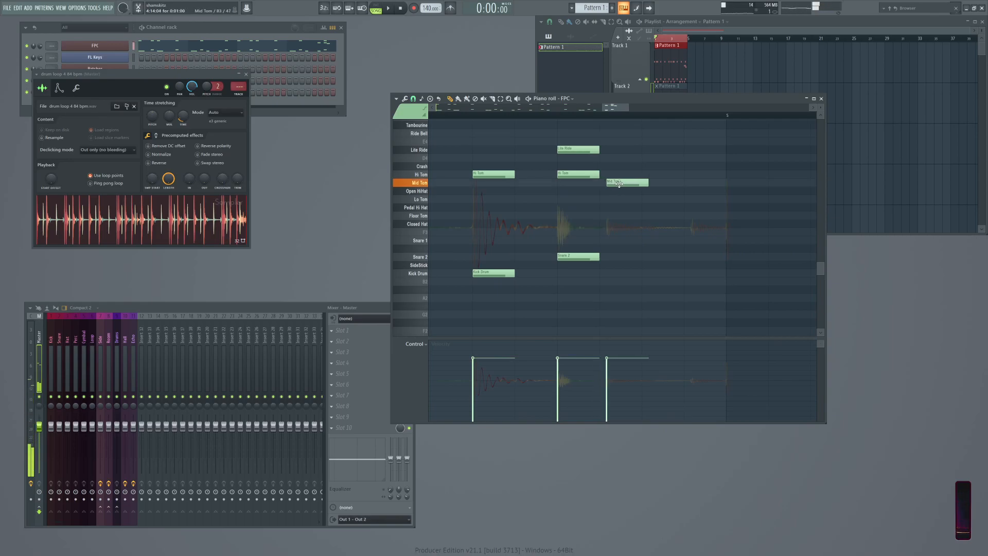
left_click(694, 192)
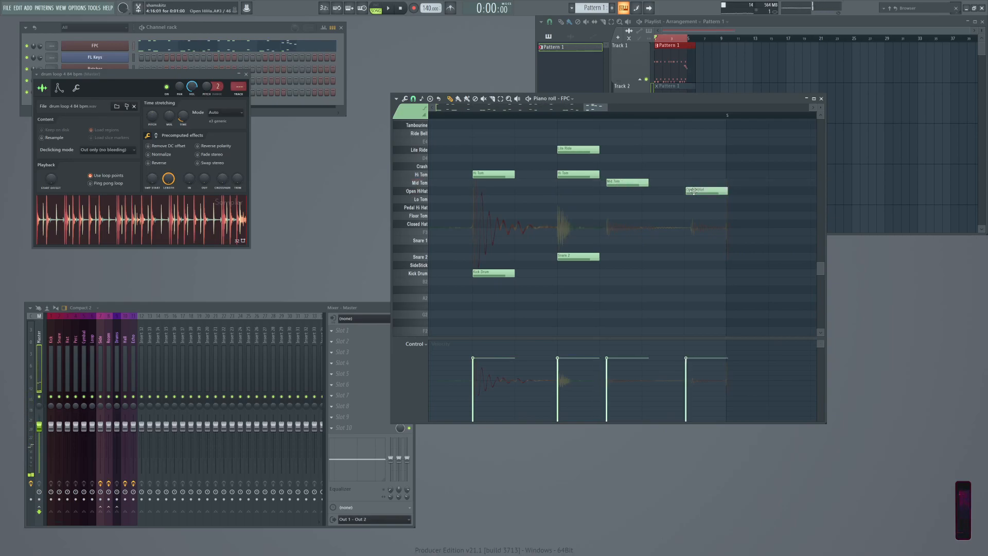
left_click_drag(693, 191, 697, 202)
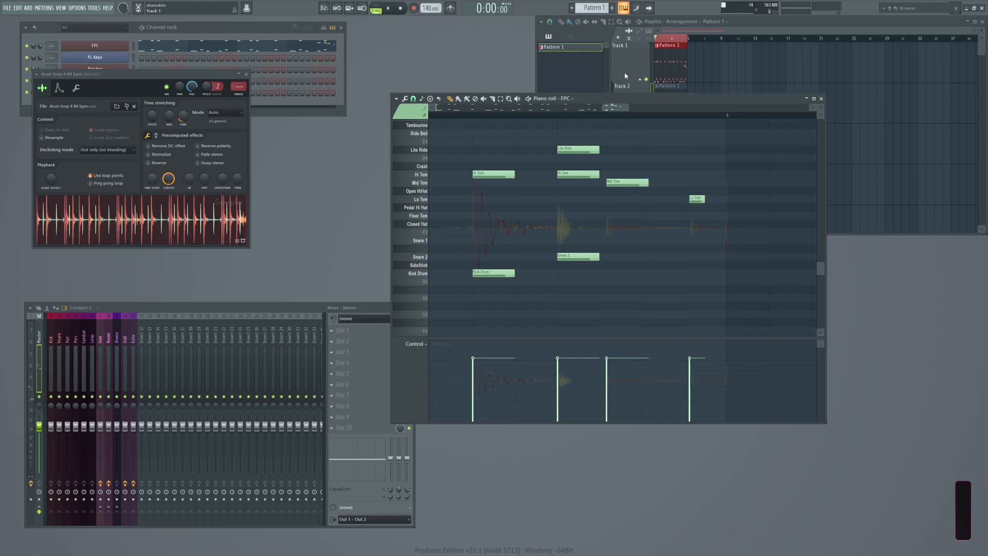
Mute the drum loop 4 84 bpm channel and play the pattern with only the FPC notes.
left_click(751, 73)
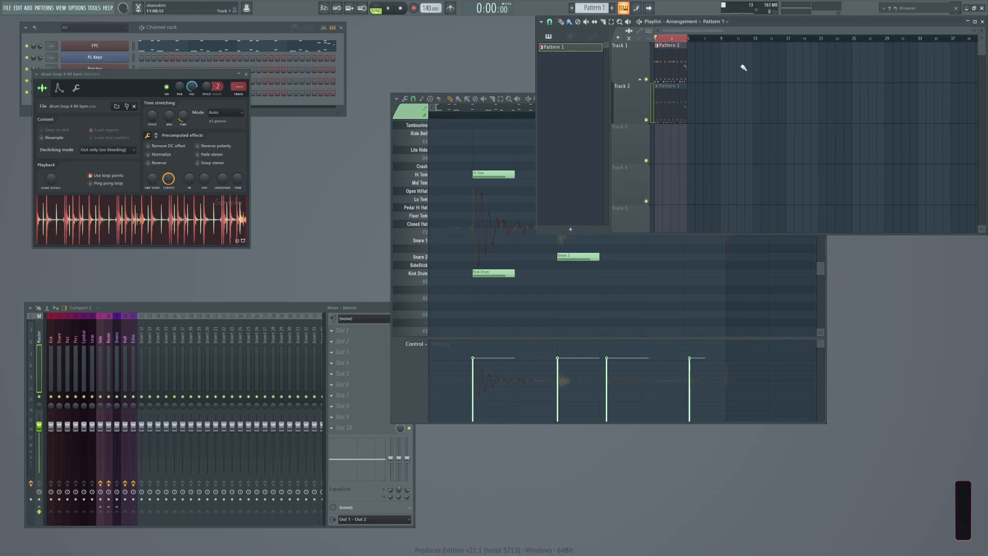
left_click(178, 30)
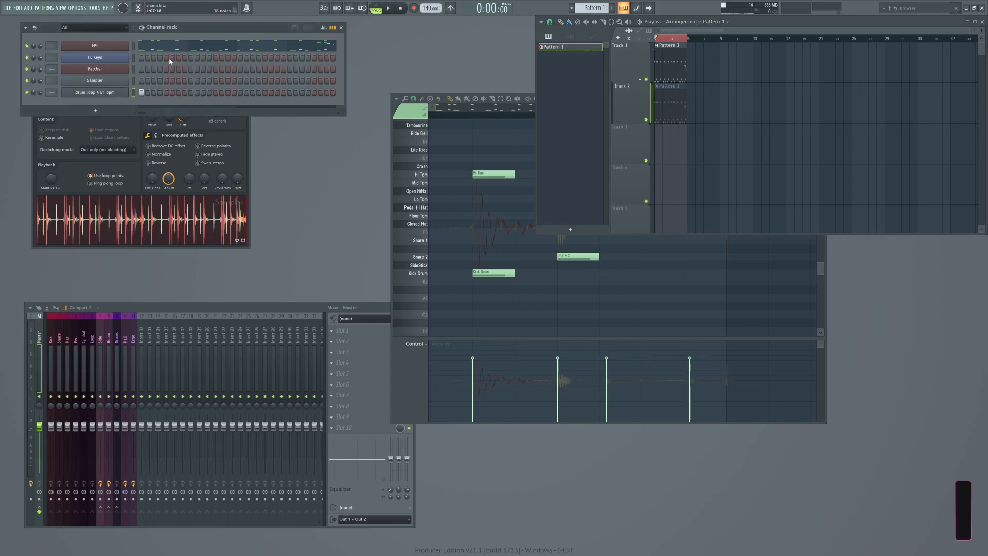
key("space")
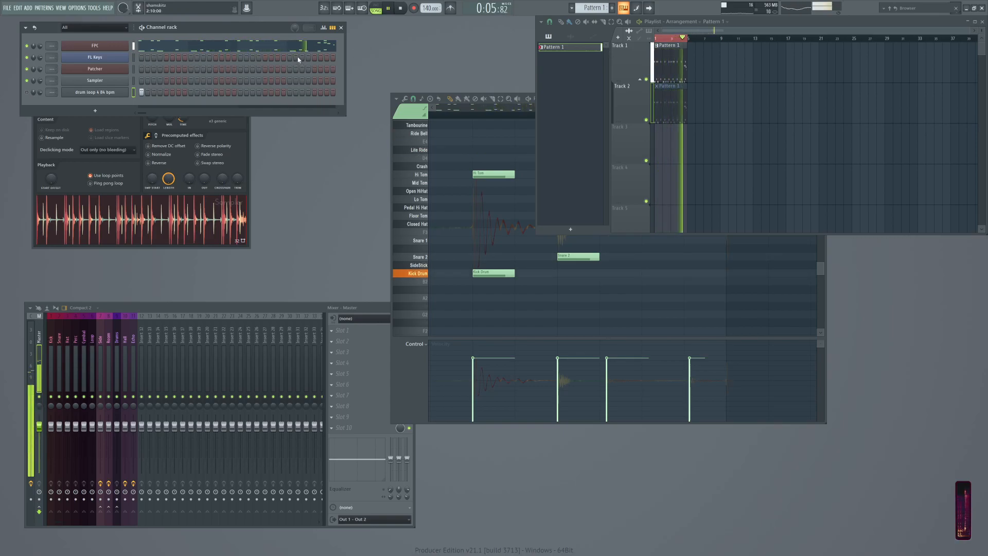
left_click(760, 268)
key("space")
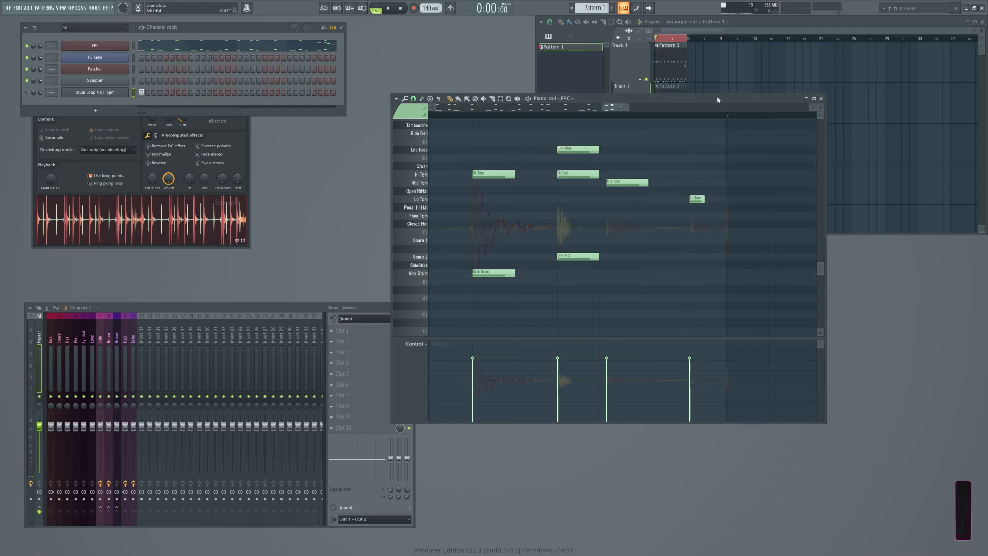
Reposition the FPC piano roll window and remove the waveform from its background.
left_click_drag(707, 102, 711, 119)
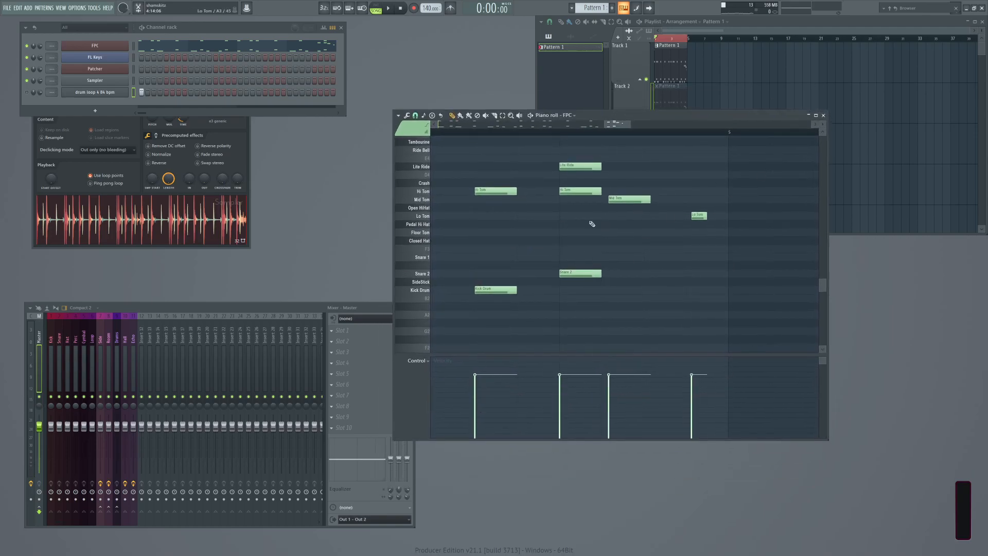
left_click_drag(518, 228, 952, 248)
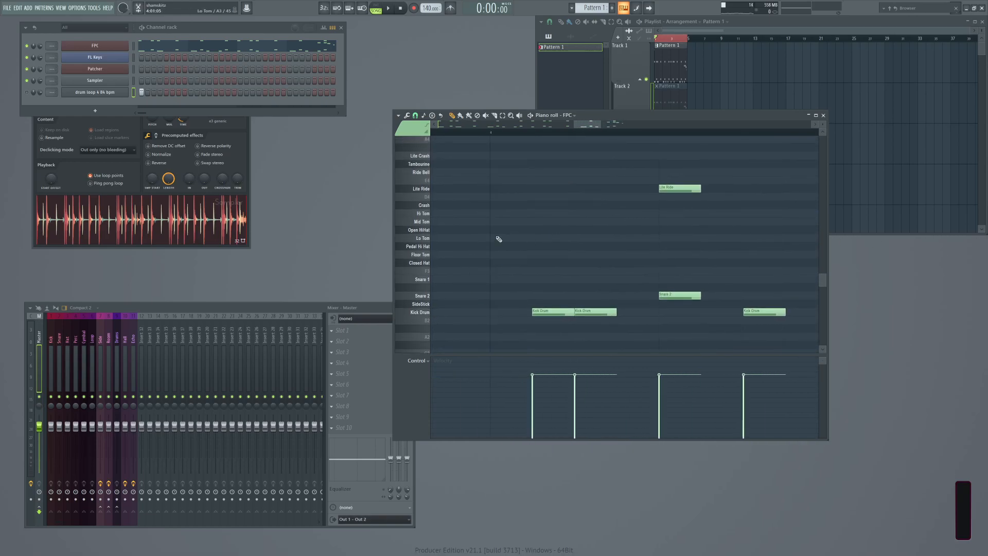
left_click_drag(484, 238, 970, 238)
scroll(900, 224, "down", 1)
scroll(644, 248, "down", 1)
scroll(640, 243, "down", 2)
scroll(658, 218, "down", 1)
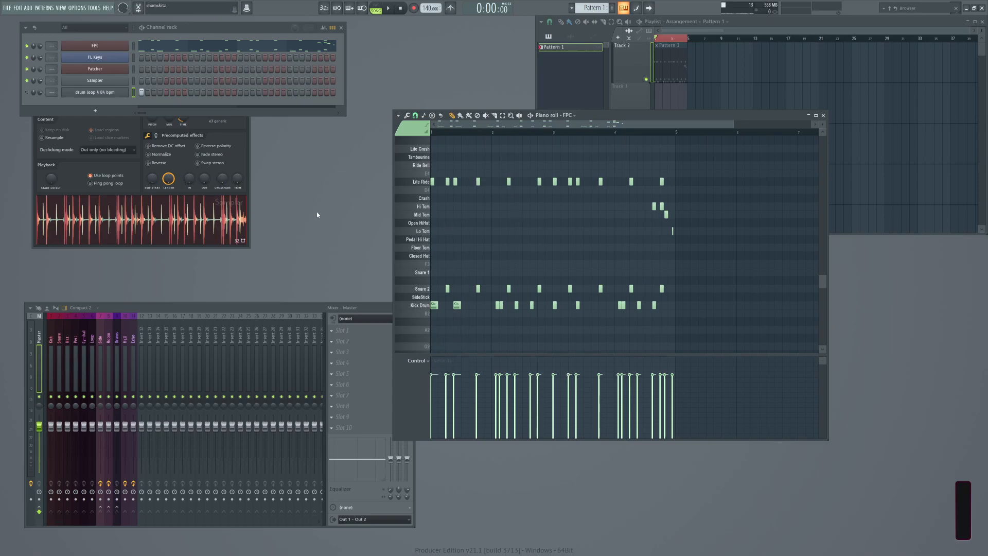
left_click(239, 131)
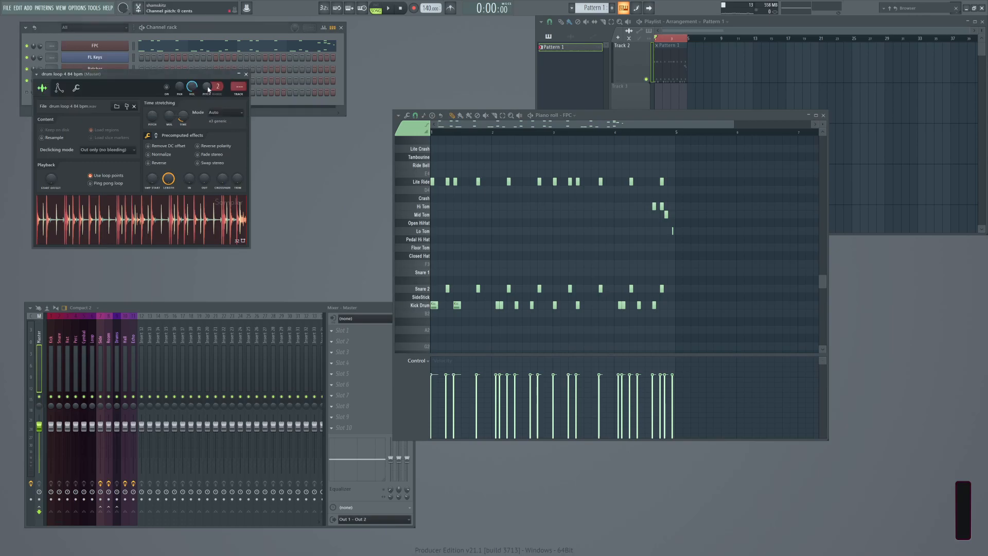
left_click_drag(136, 75, 158, 93)
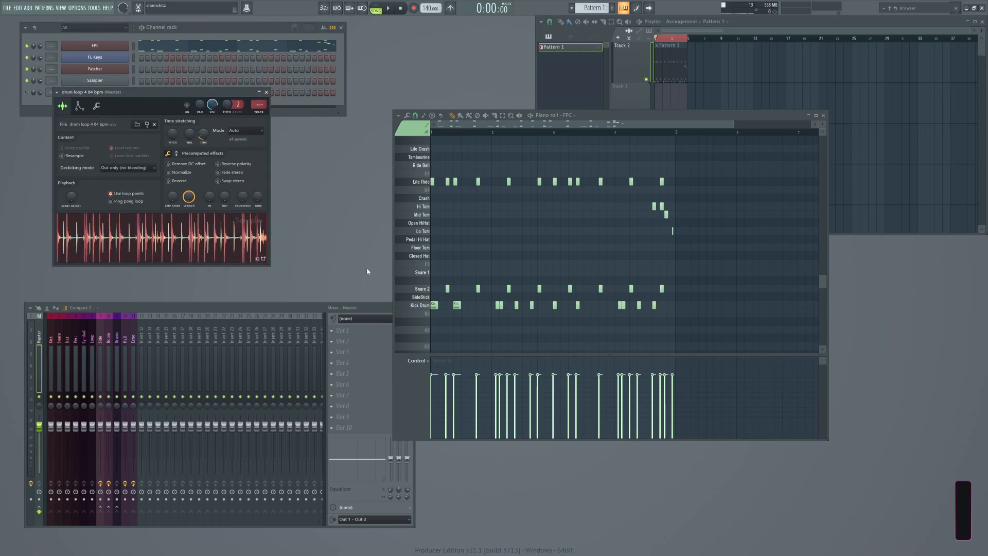
left_click(296, 308)
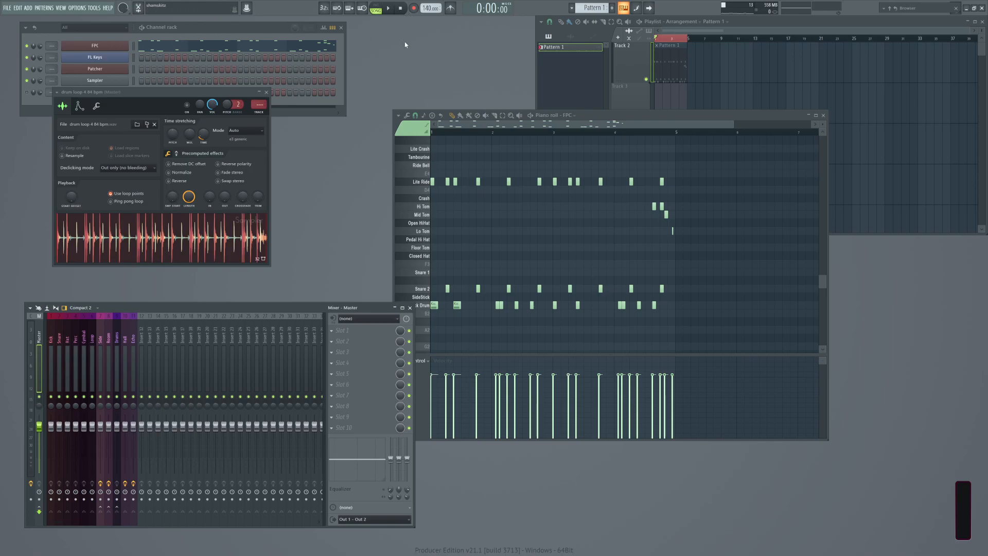
left_click(226, 28)
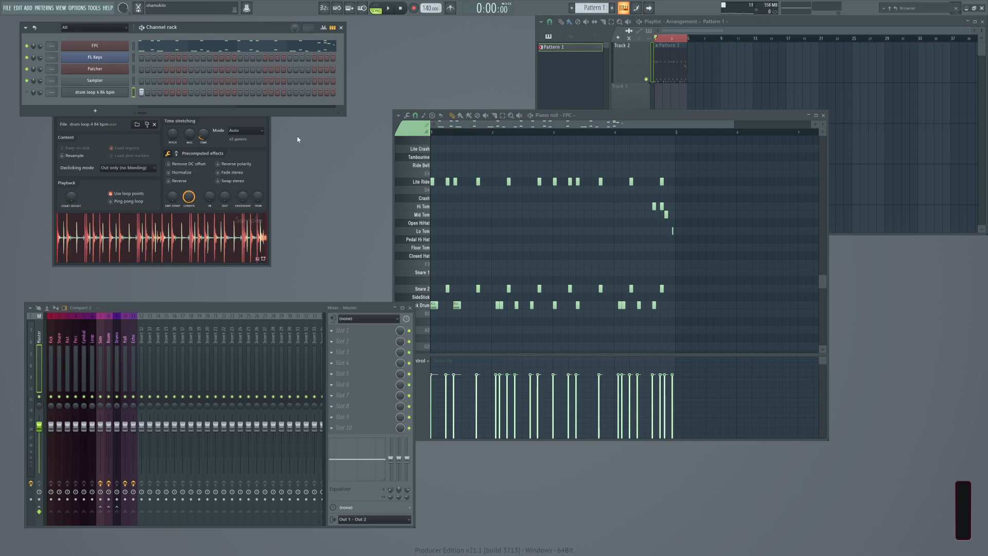
Start a new project from the Empty2 template without saving the current one, keeping the unused recorded sample file.
left_click(7, 8)
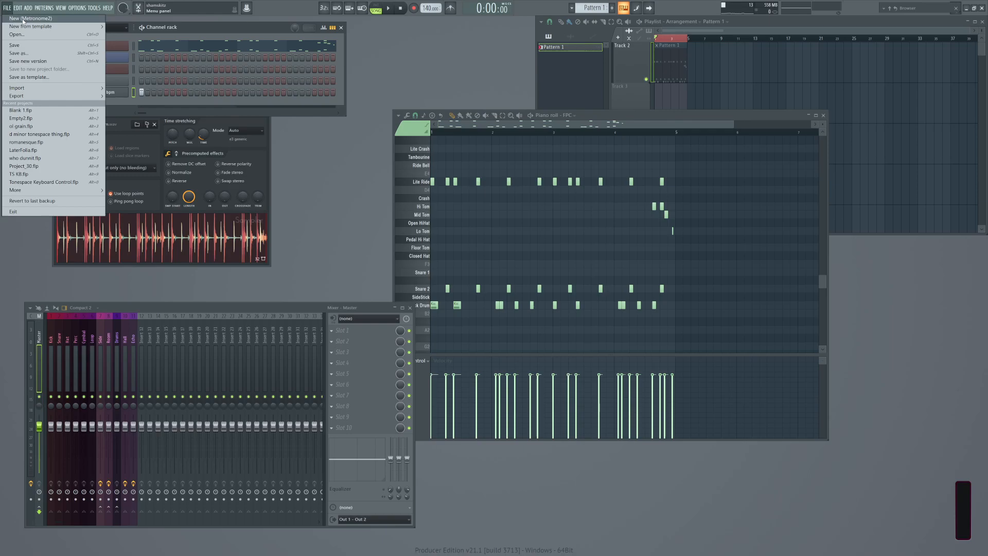
mouse_move(22, 25)
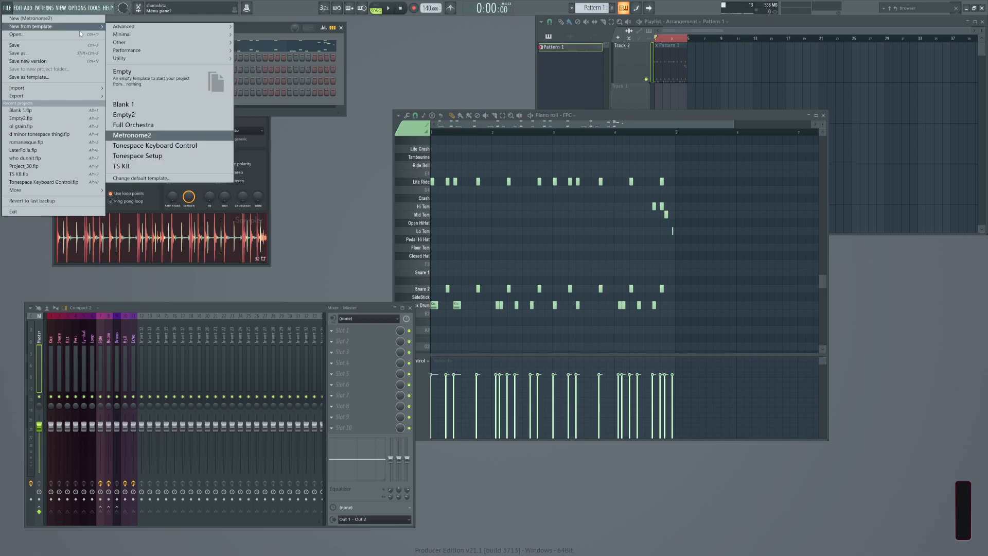
left_click(129, 115)
left_click(519, 309)
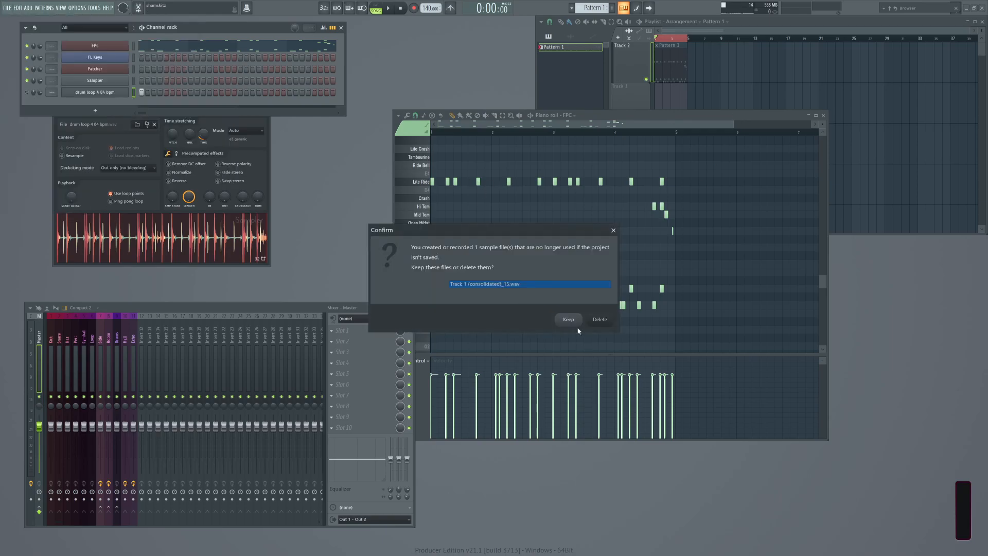
left_click(565, 319)
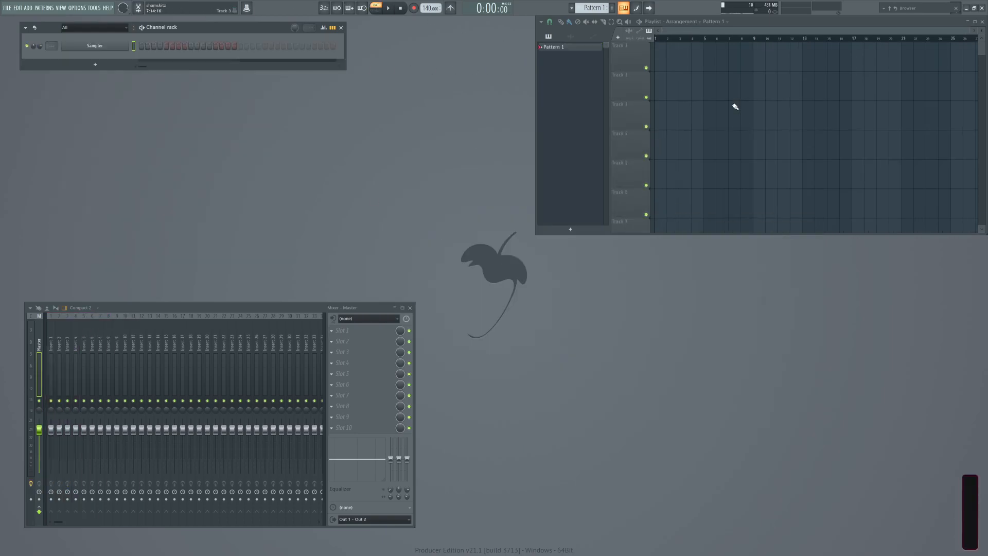
Open the Sampler channel's piano roll and bring up the root note and layout options for the typing keyboard.
right_click(108, 48)
left_click(154, 45)
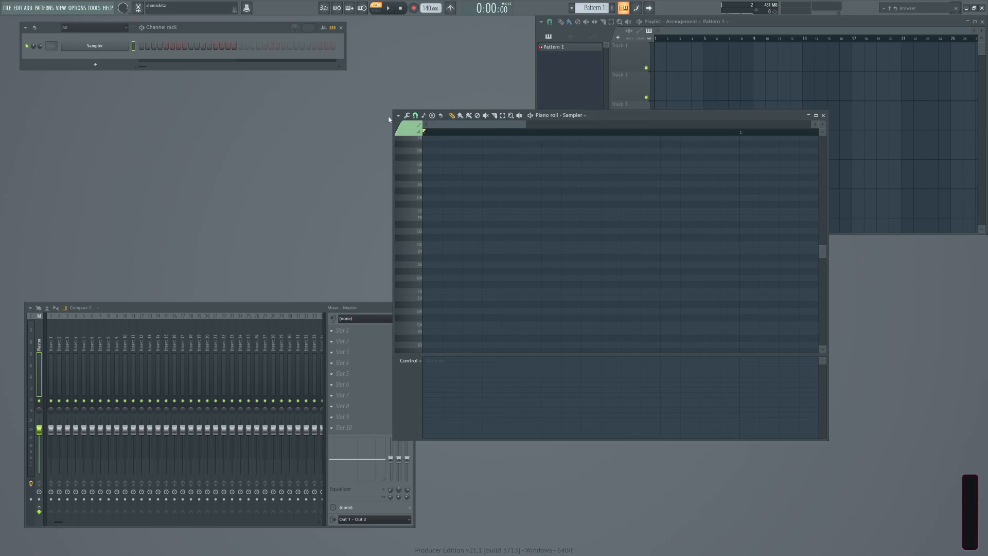
right_click(625, 9)
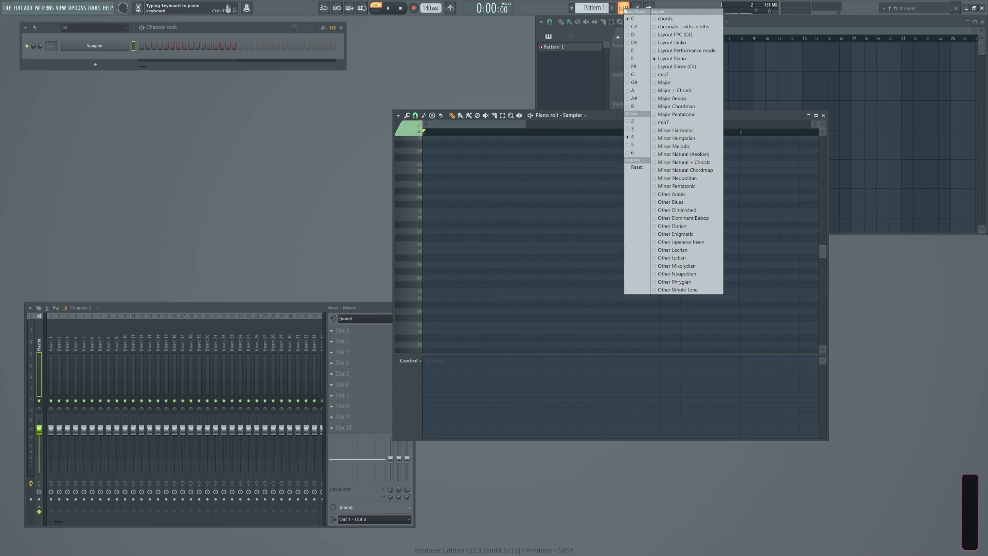
Move the channel rack, piano roll and playlist windows inward to rearrange the workspace.
left_click(625, 8)
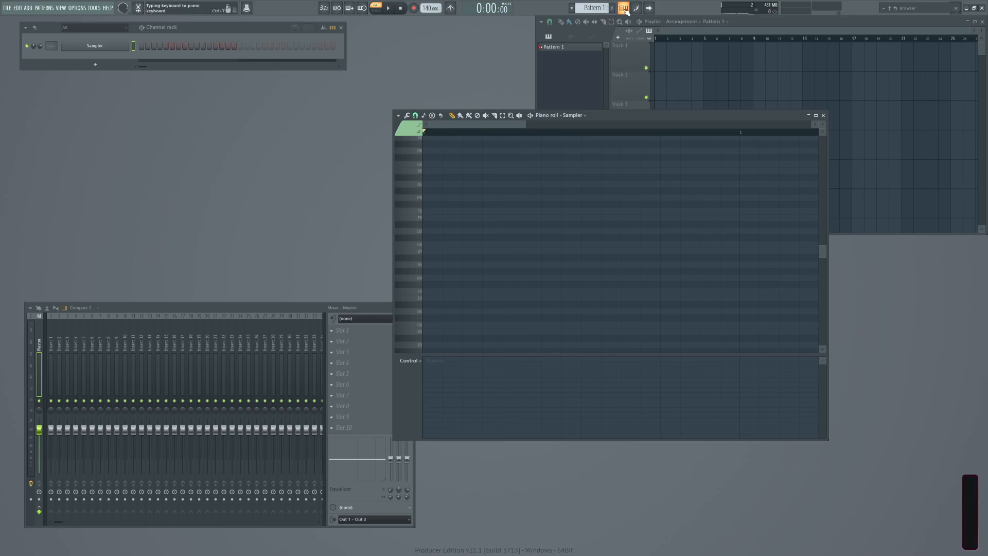
left_click(482, 65)
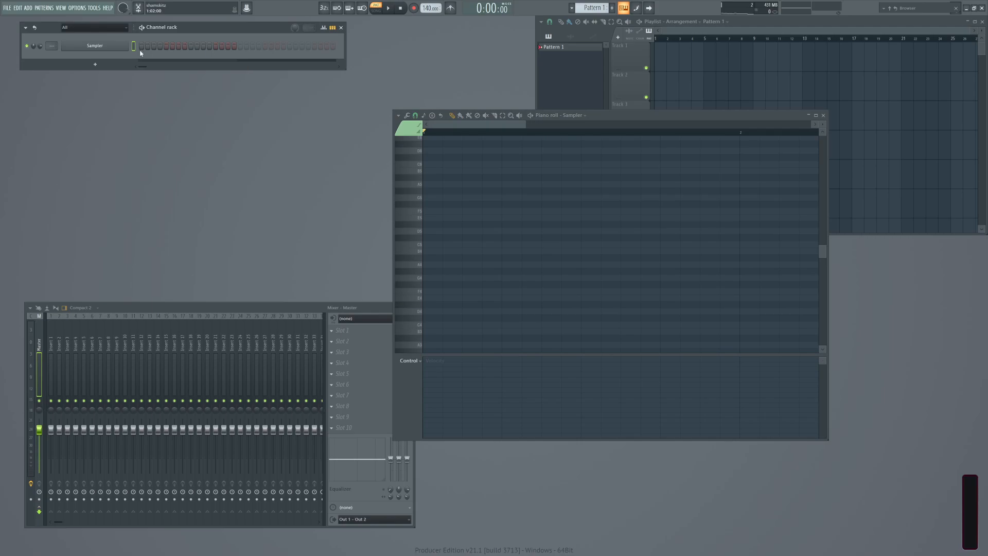
left_click_drag(234, 34, 243, 54)
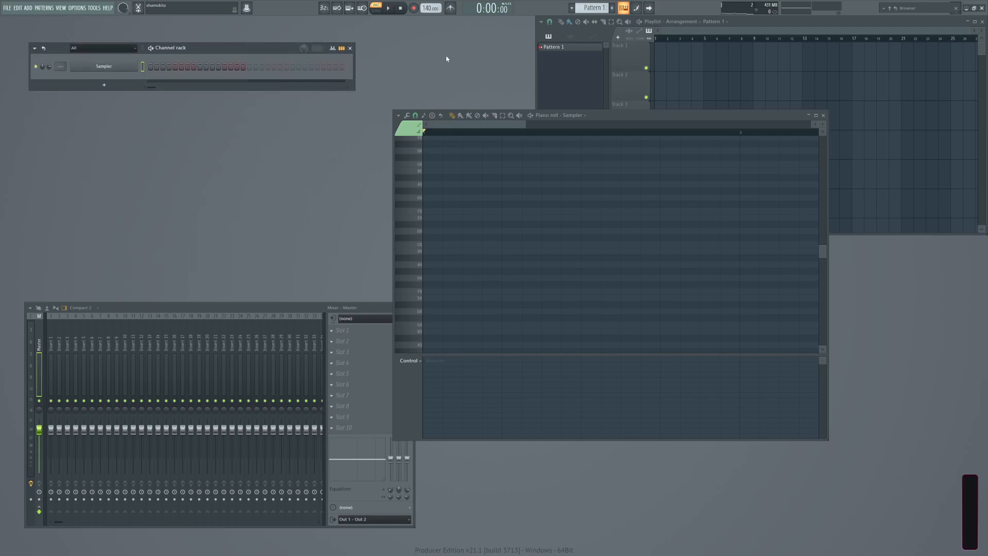
left_click_drag(636, 121, 602, 156)
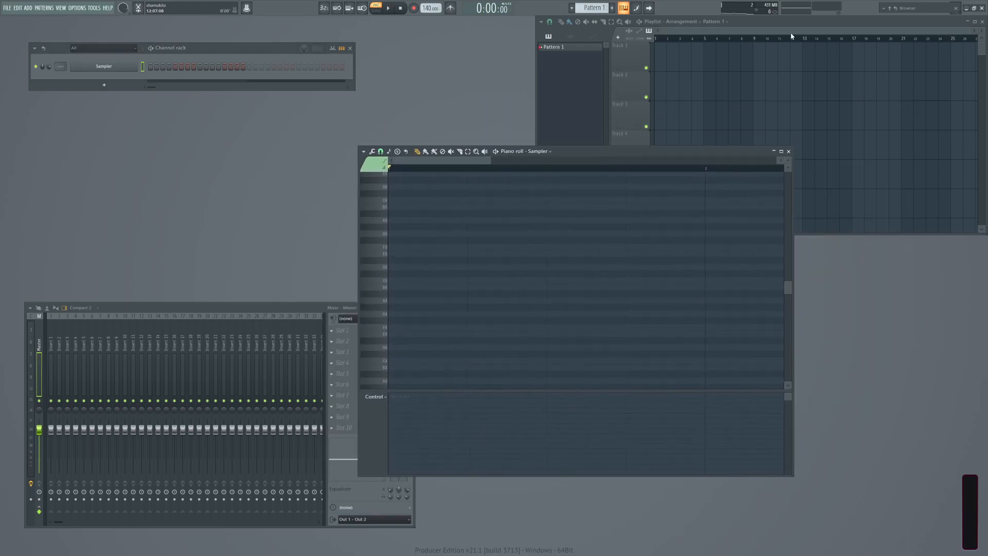
left_click_drag(767, 24, 724, 56)
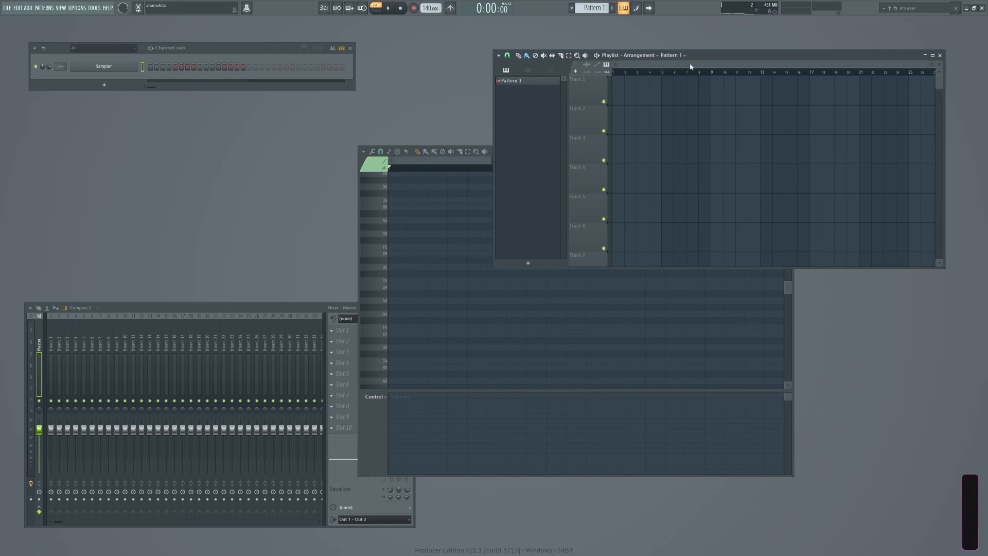
Undo and redo the last playlist change several times.
key("ctrl+z")
key("ctrl+z")
key("ctrl+z")
key("ctrl+z")
key("ctrl+z")
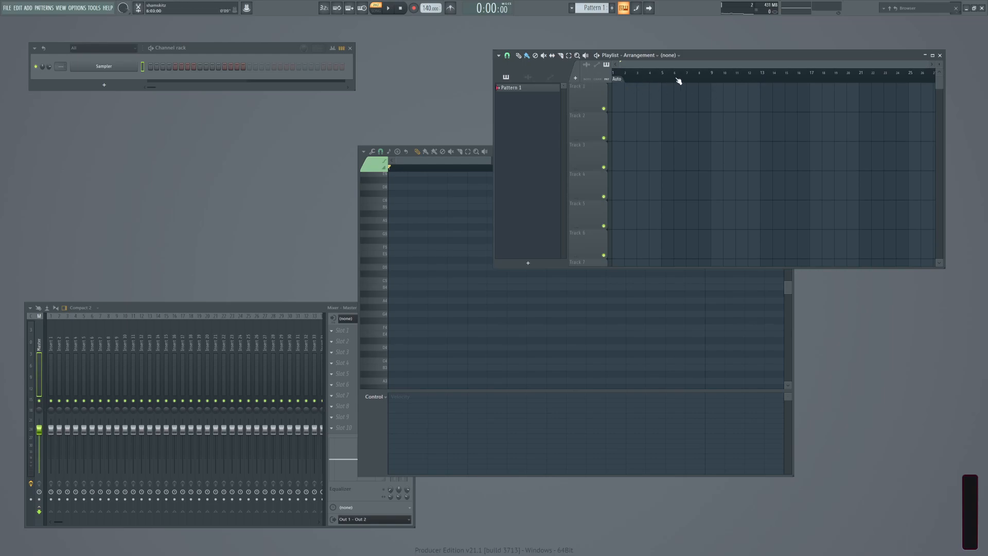
key("ctrl+z")
key("ctrl+z")
key("ctrl+z")
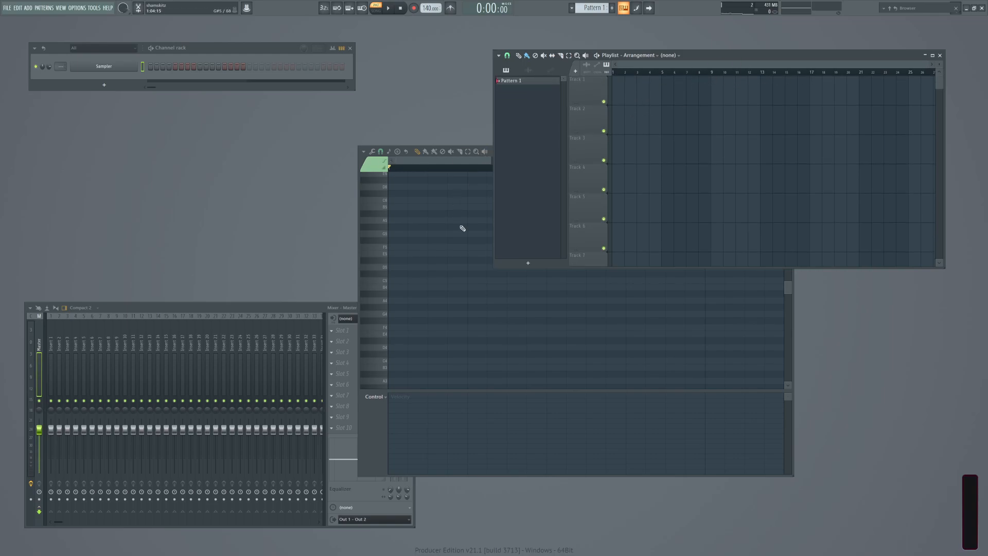
left_click(461, 225)
key("ctrl+t")
key("ctrl+t")
key("ctrl+t")
key("ctrl+t")
key("ctrl+t")
key("ctrl+t")
key("ctrl+t")
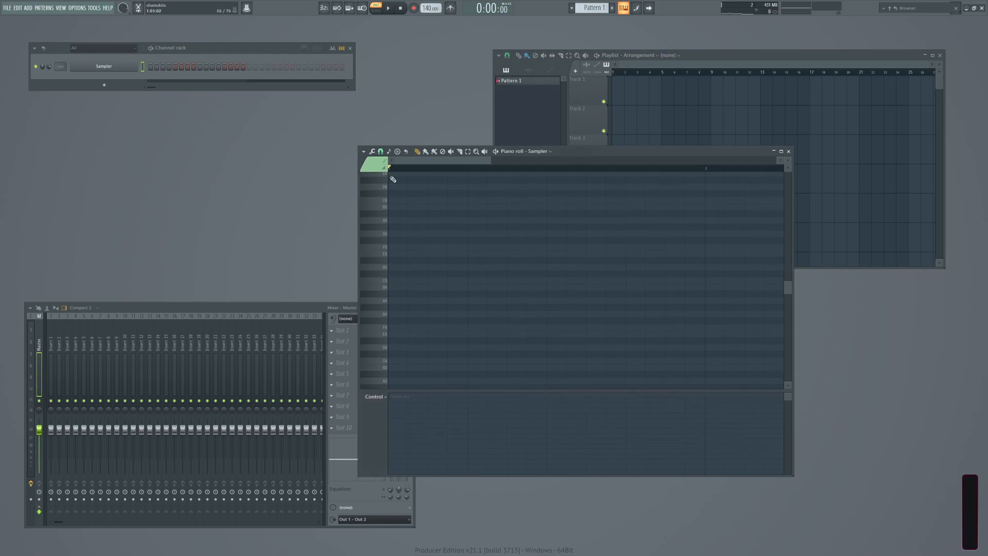
key("ctrl+t")
key("ctrl+t")
key("ctrl+t")
key("ctrl+t")
key("ctrl+t")
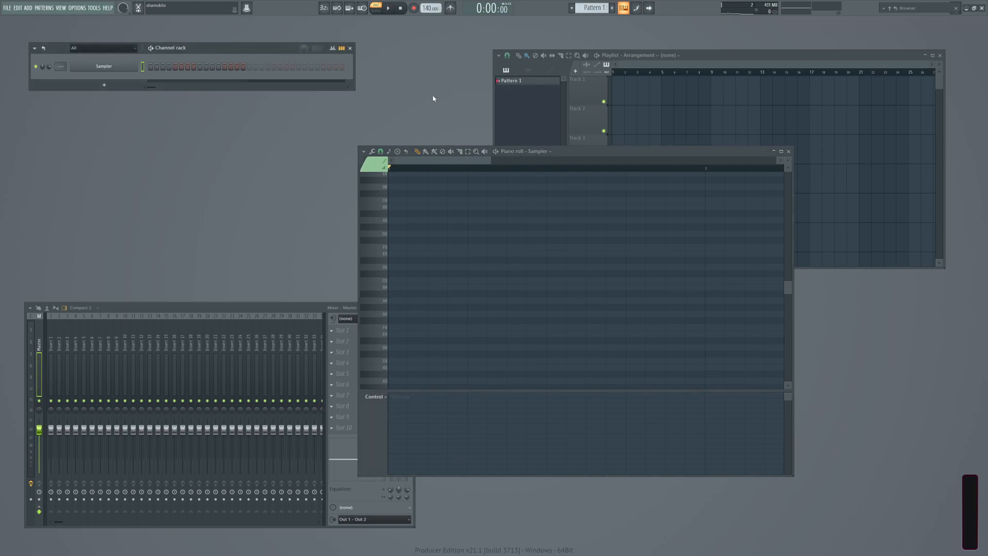
key("ctrl+t")
key("ctrl+t")
key("ctrl+t")
Toggle the typing keyboard to piano mode off and on repeatedly, leaving it enabled.
left_click(624, 9)
left_click(624, 9)
left_click(624, 9)
left_click(624, 9)
left_click(625, 9)
left_click(625, 9)
left_click(625, 10)
left_click(624, 9)
left_click(625, 9)
left_click(624, 9)
left_click(624, 9)
left_click(624, 9)
left_click(625, 10)
Set the typing keyboard layout to Minor Natural Chordmap and return to the piano roll.
right_click(625, 9)
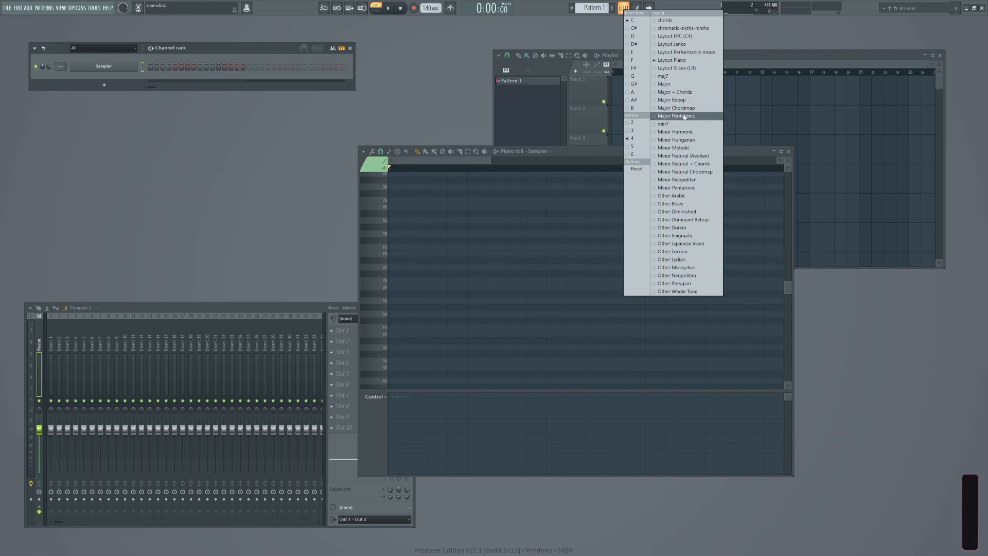
left_click(681, 172)
left_click(720, 57)
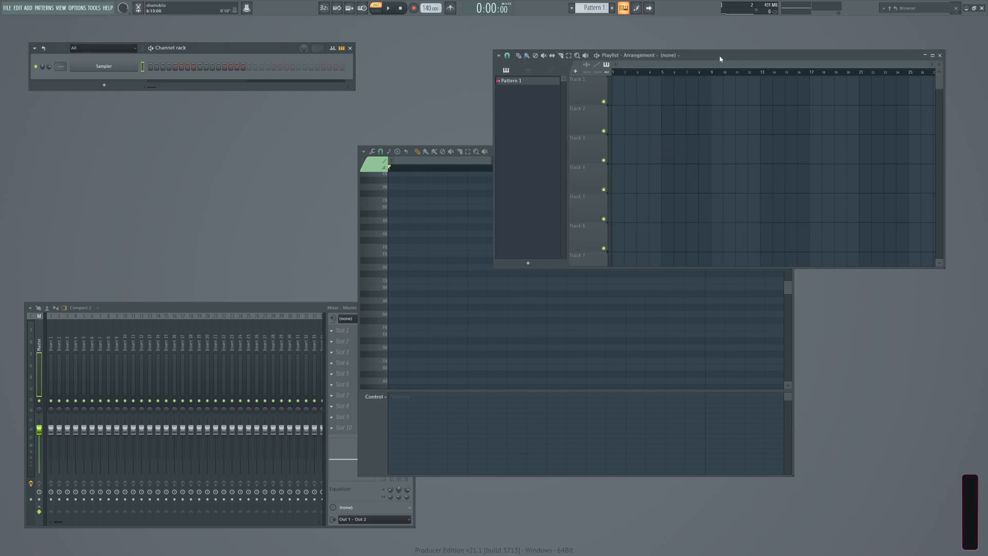
left_click(452, 273)
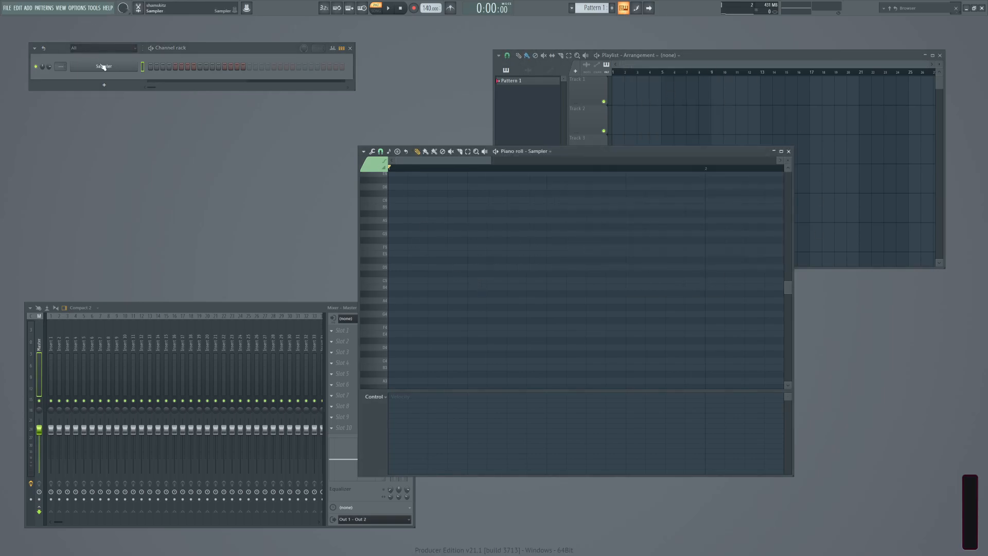
Replace the Sampler channel with the FL Keys piano instrument.
right_click(136, 64)
mouse_move(156, 138)
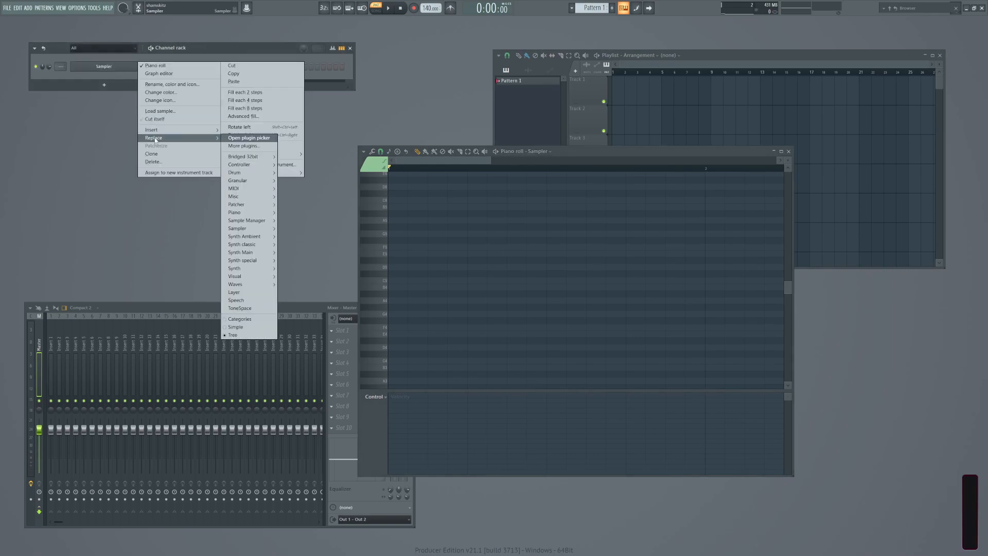
mouse_move(238, 213)
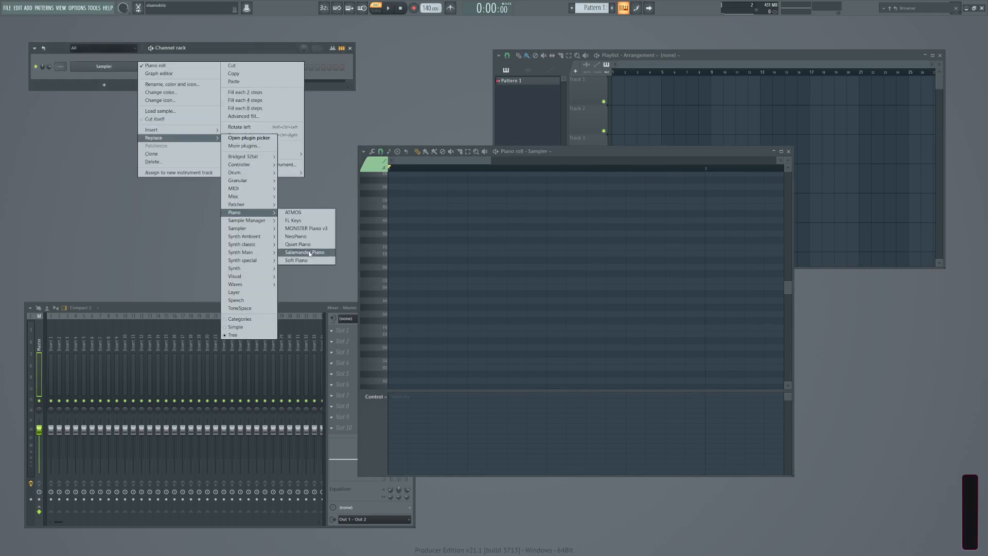
left_click(291, 221)
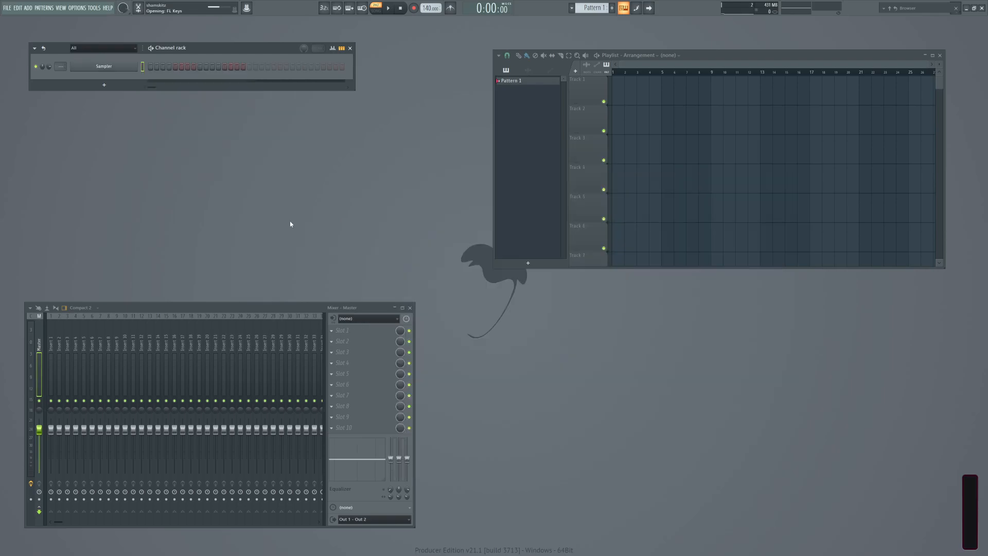
Load Fruity Free Filter in slot 2 of Insert 1 with its frequency at 444 Hz, and route FL Keys to mixer track 1.
left_click(51, 335)
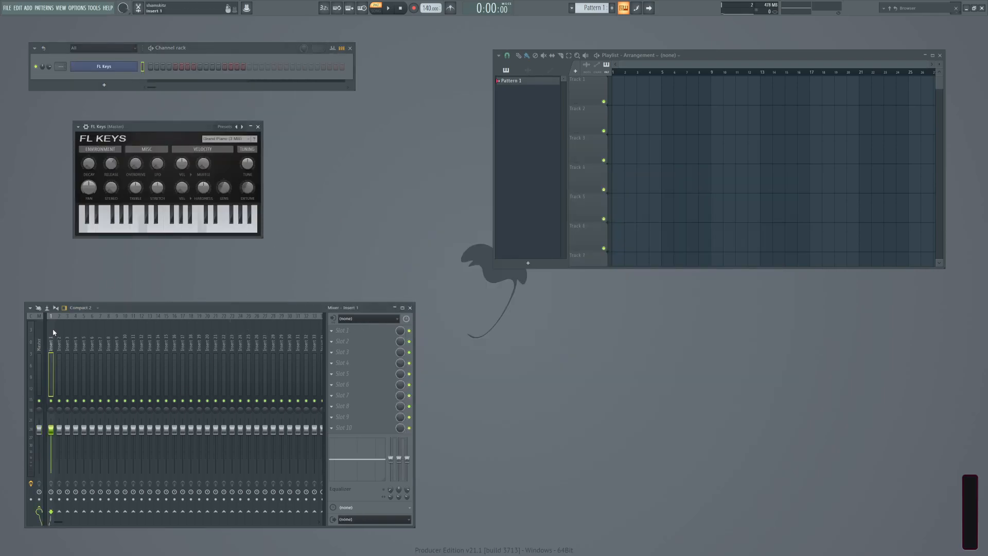
left_click(350, 341)
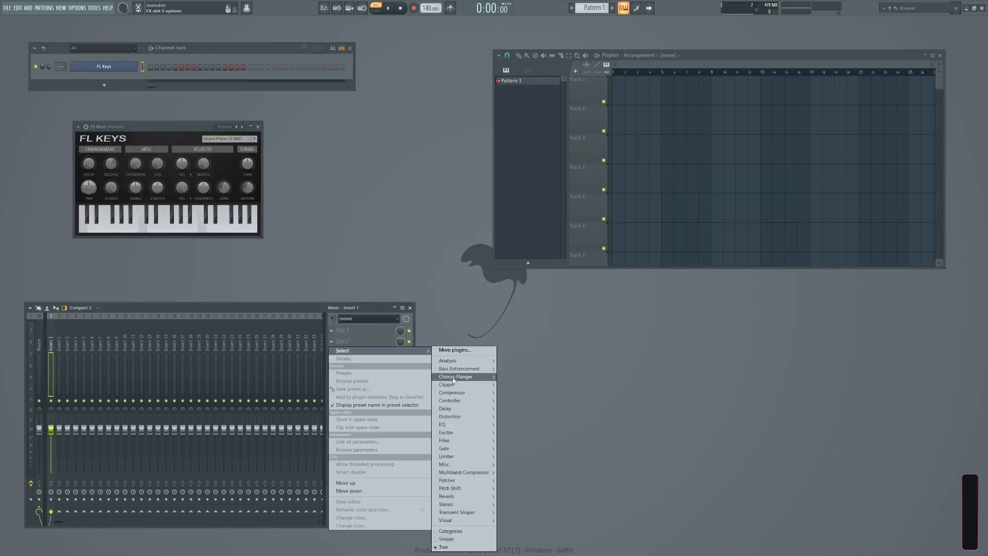
mouse_move(447, 442)
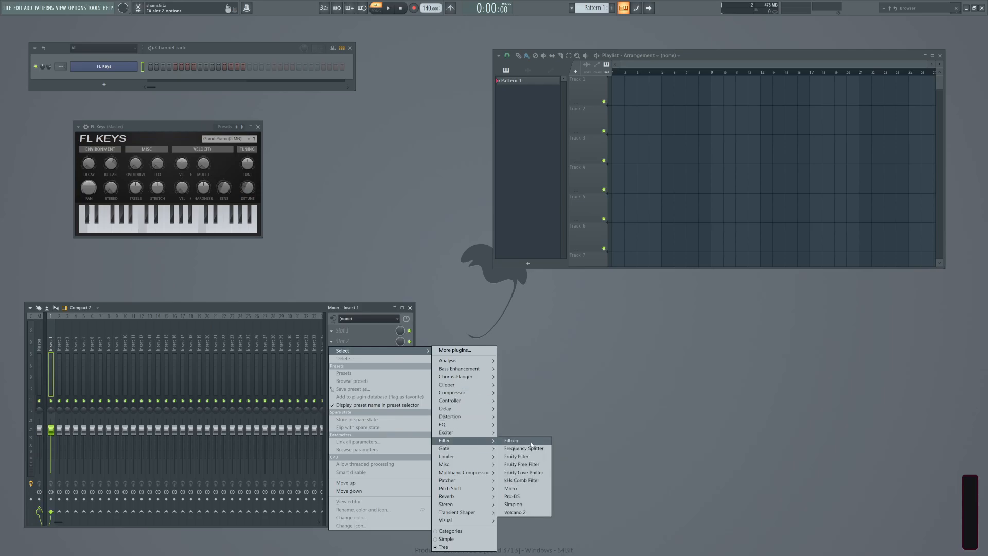
left_click(526, 464)
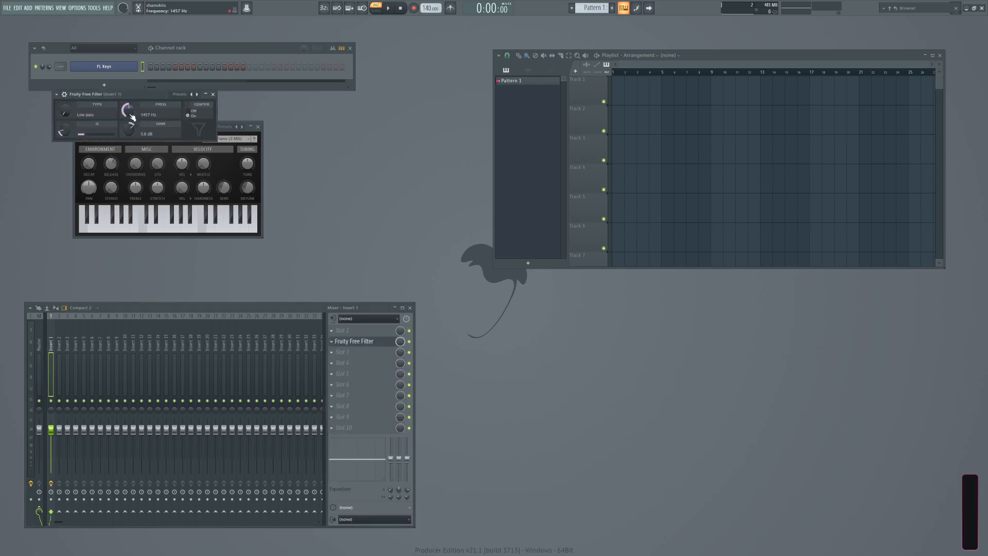
left_click_drag(128, 111, 128, 113)
left_click_drag(61, 66, 61, 62)
Load the OrilRiver reverb in slot 6 of Insert 1, choose its Piano Hall preset and close the reverb window.
left_click(340, 385)
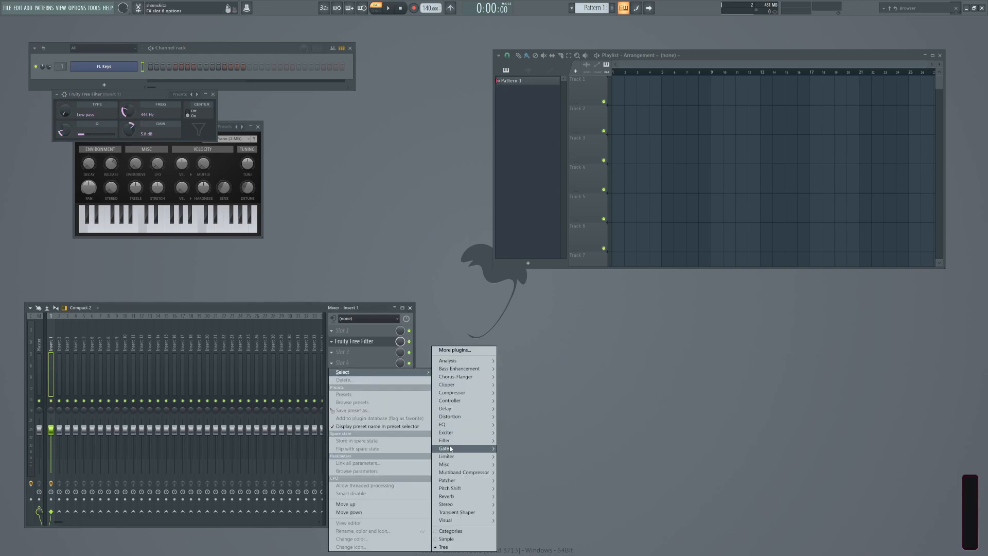
mouse_move(442, 401)
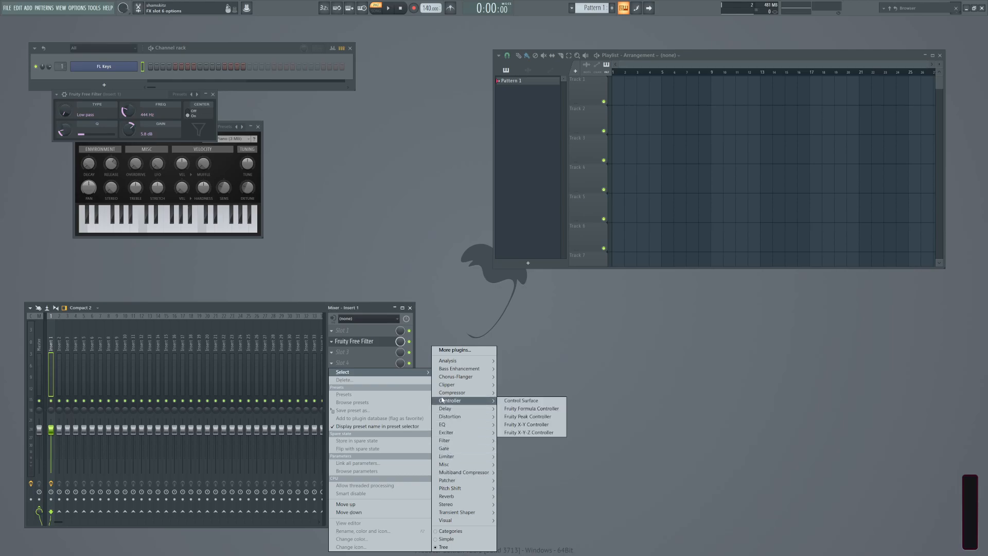
mouse_move(465, 495)
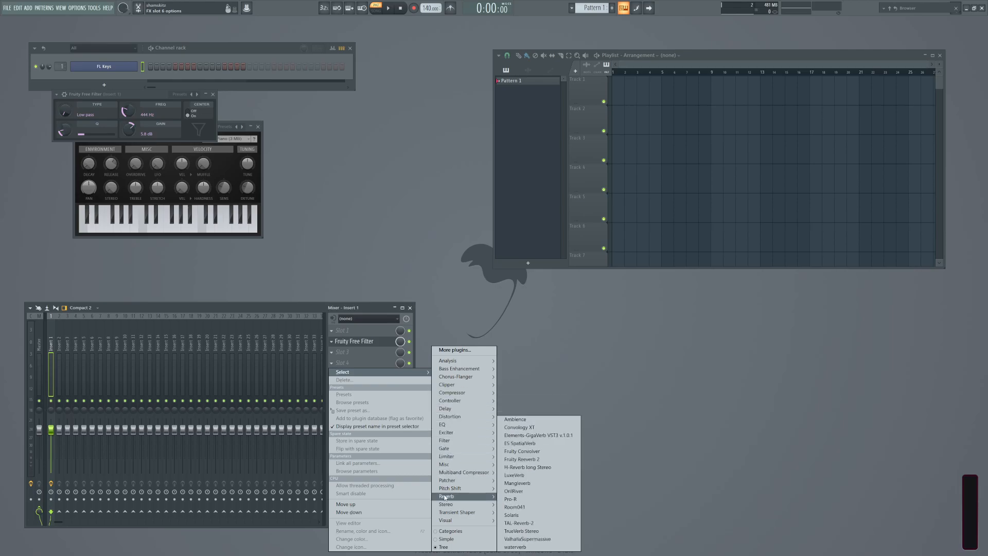
left_click(513, 491)
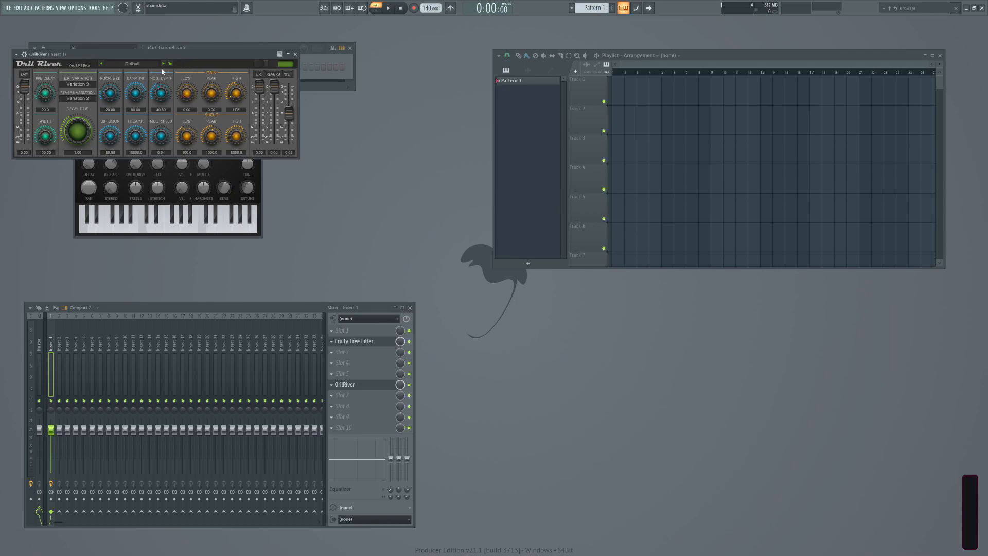
left_click(136, 64)
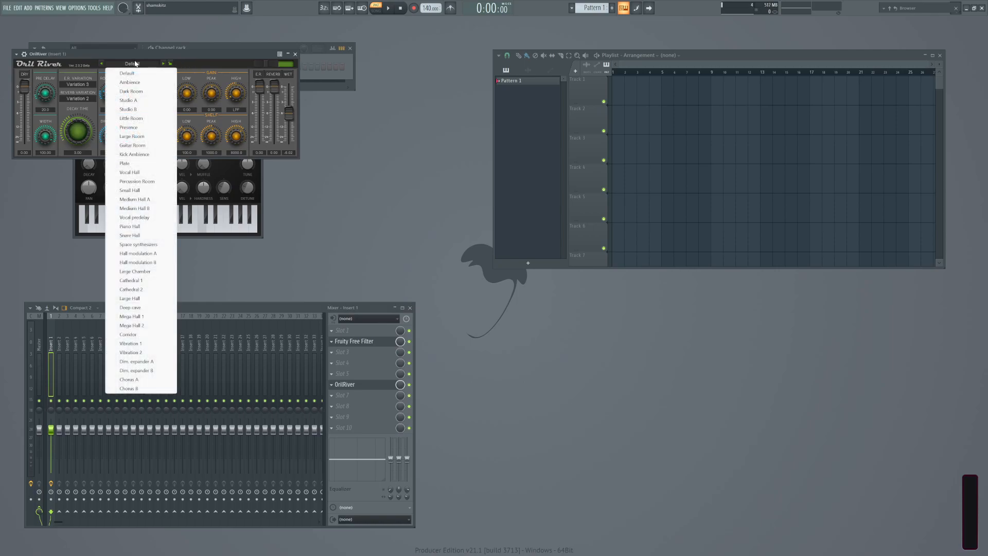
left_click(131, 230)
left_click(295, 54)
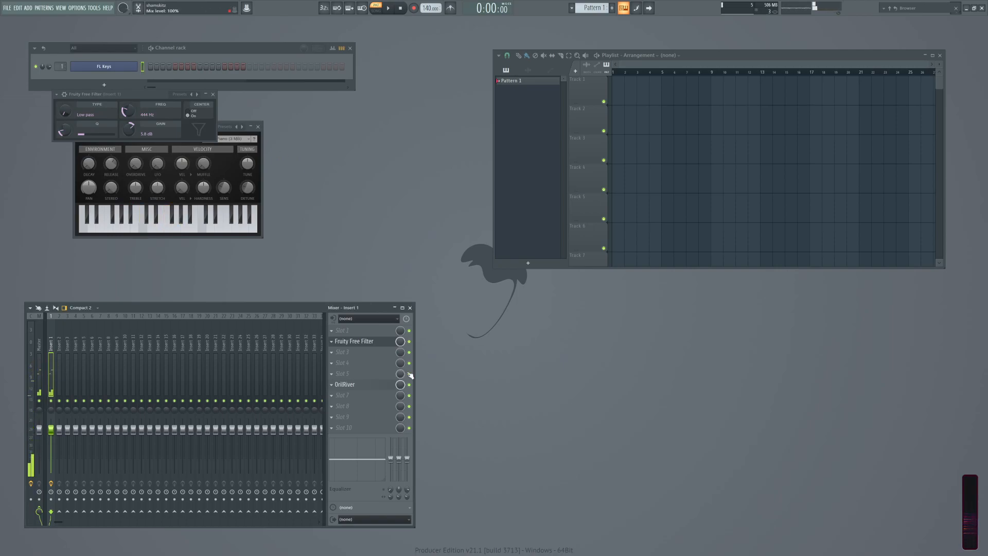
Lower the Fruity Free Filter's Q to its minimum, raise its frequency to about 1700 Hz, and close the filter window.
left_click_drag(128, 111, 128, 121)
left_click_drag(63, 128, 63, 139)
left_click_drag(128, 111, 128, 86)
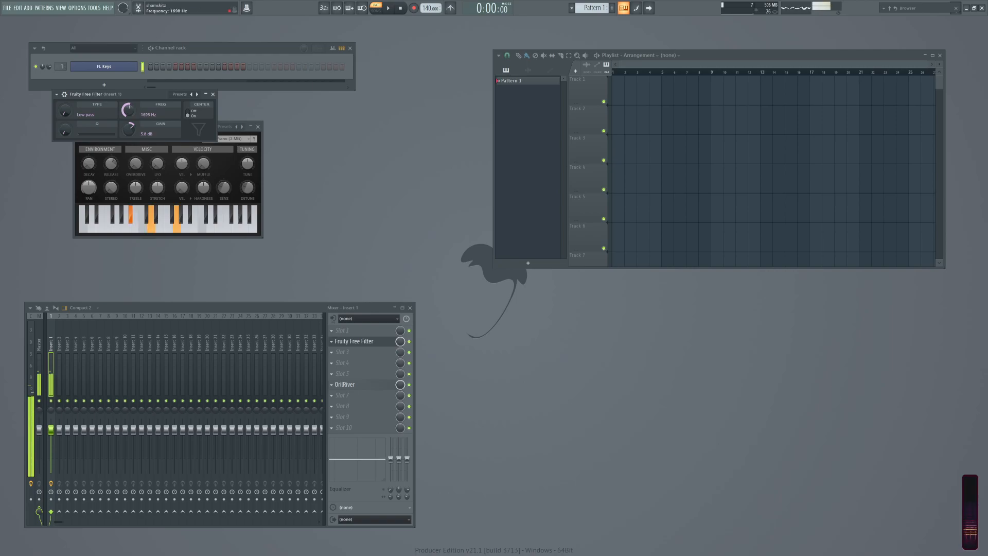
left_click(163, 46)
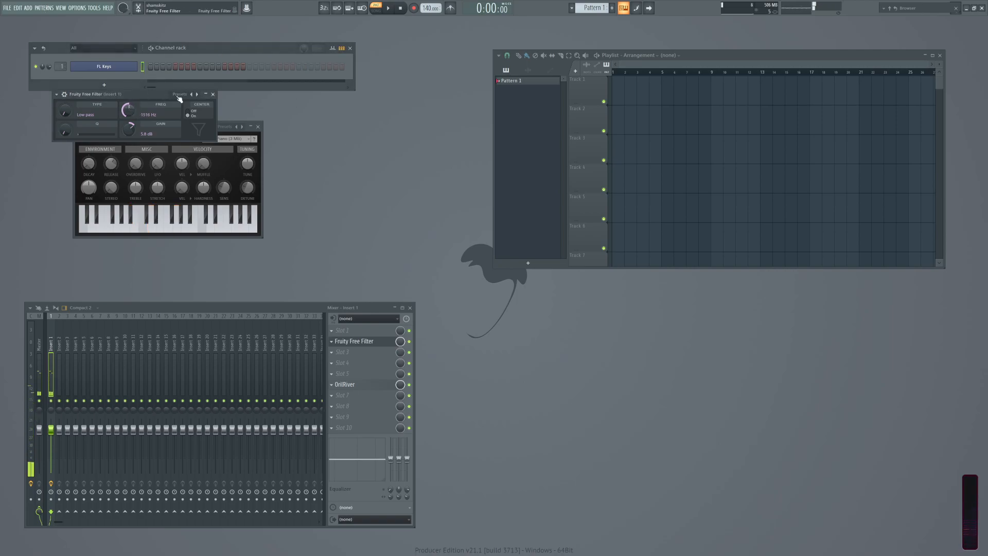
left_click(212, 94)
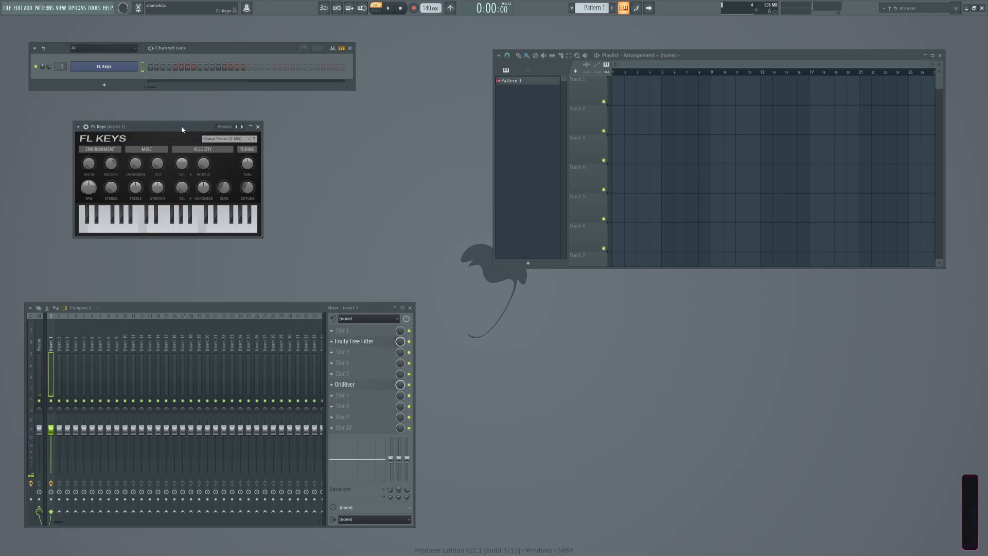
Close the FL Keys instrument window and open the piano roll for the FL Keys channel.
left_click(93, 67)
right_click(105, 70)
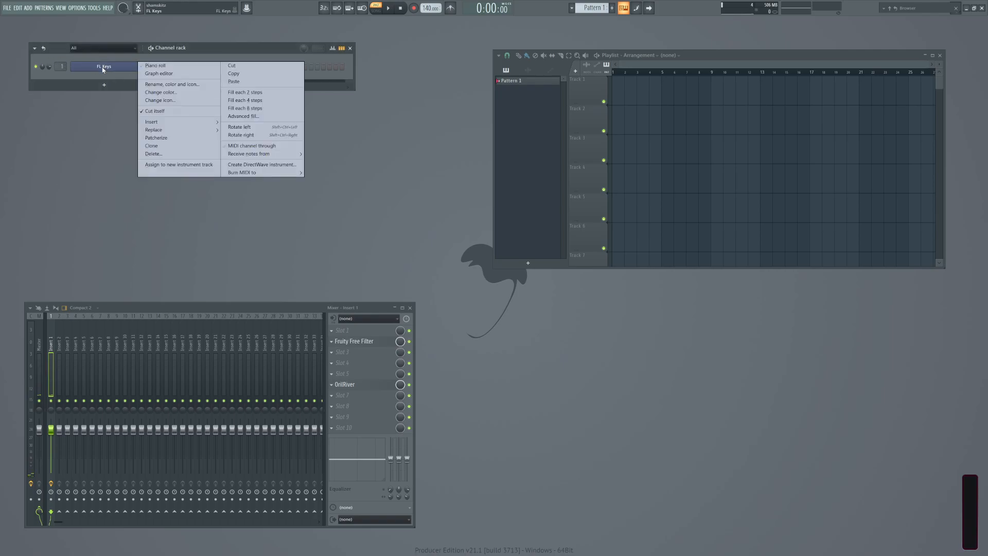
left_click(156, 67)
key("F7")
key("F7")
key("F7")
key("F7")
key("F7")
key("F7")
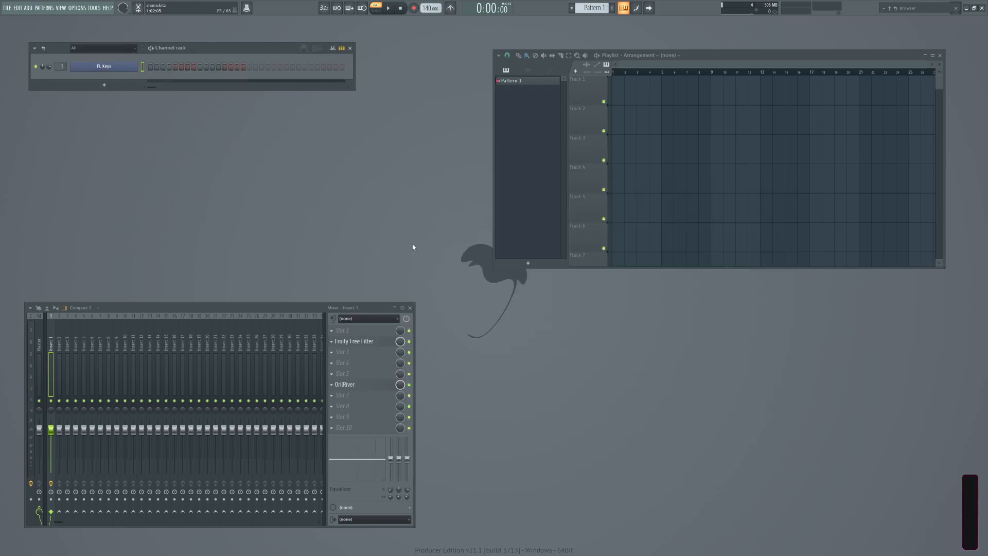
key("F7")
key("F7")
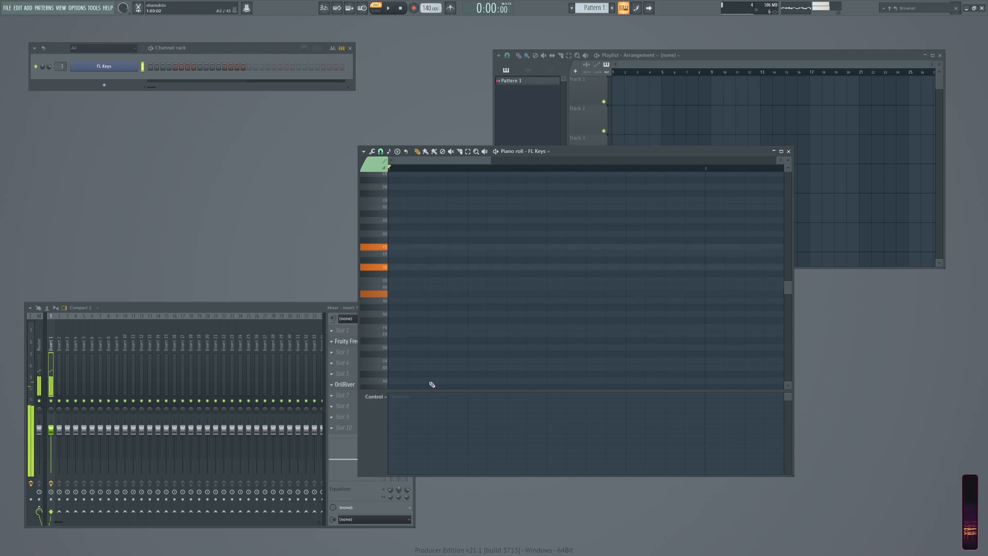
Play the chord C5, D#5 and G#5 on FL Keys with the typing keyboard.
key("q")
key("3")
key("6")
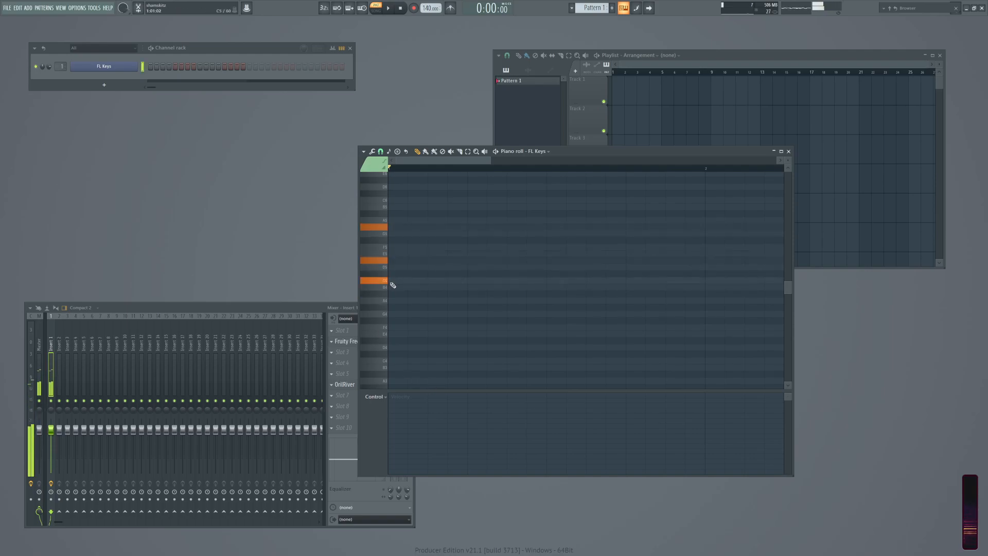
key("q")
key("3")
key("6")
Draw the notes C5, D#5 and G#5 stacked as a chord at the start of the FL Keys pattern.
left_click(392, 280)
left_click(392, 261)
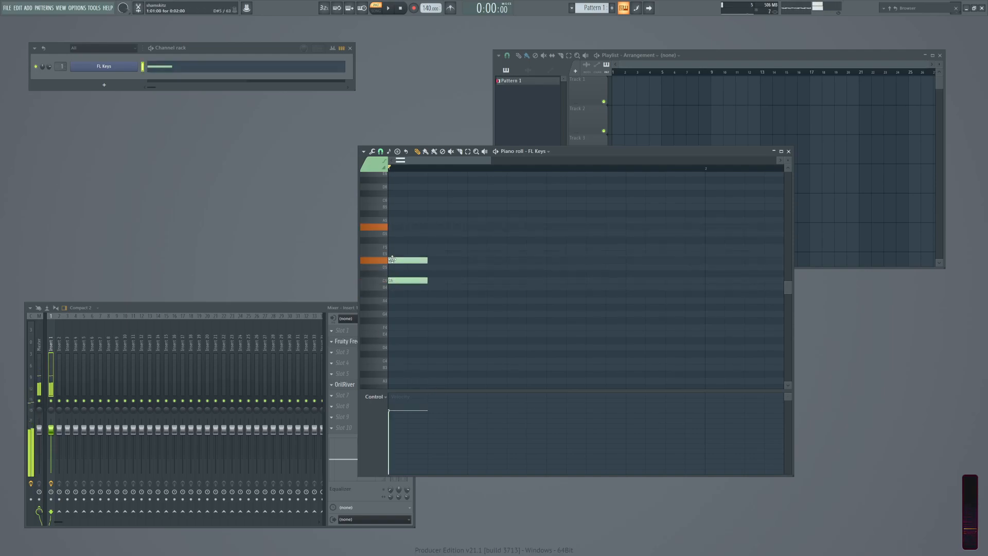
left_click(392, 228)
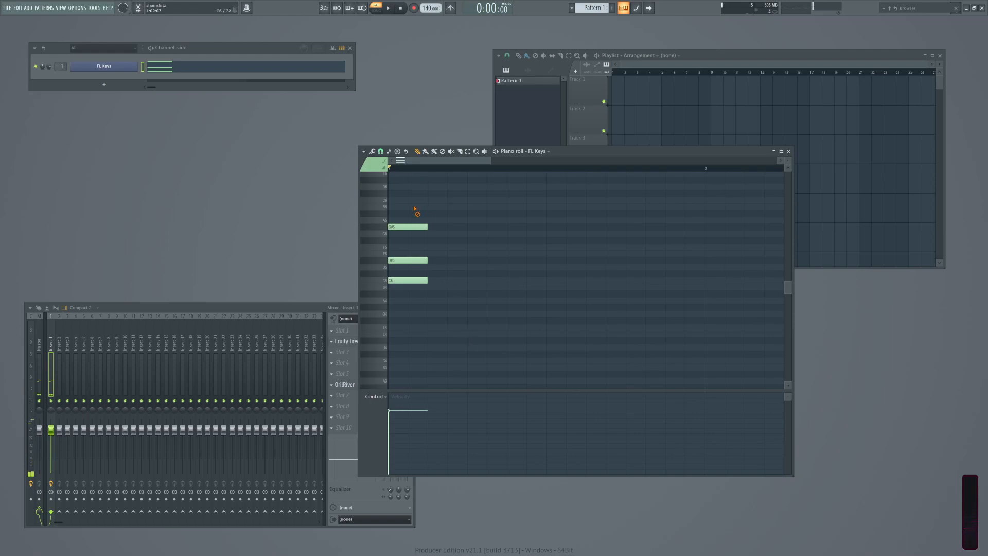
Delete the three chord notes from the start of the FL Keys piano roll.
right_click(415, 227)
right_click(414, 261)
right_click(413, 280)
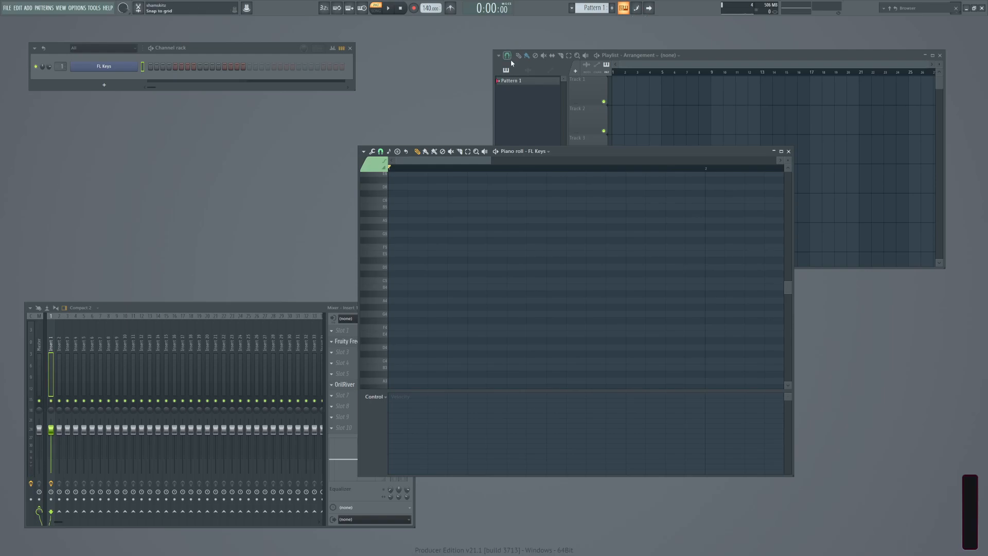
left_click(702, 58)
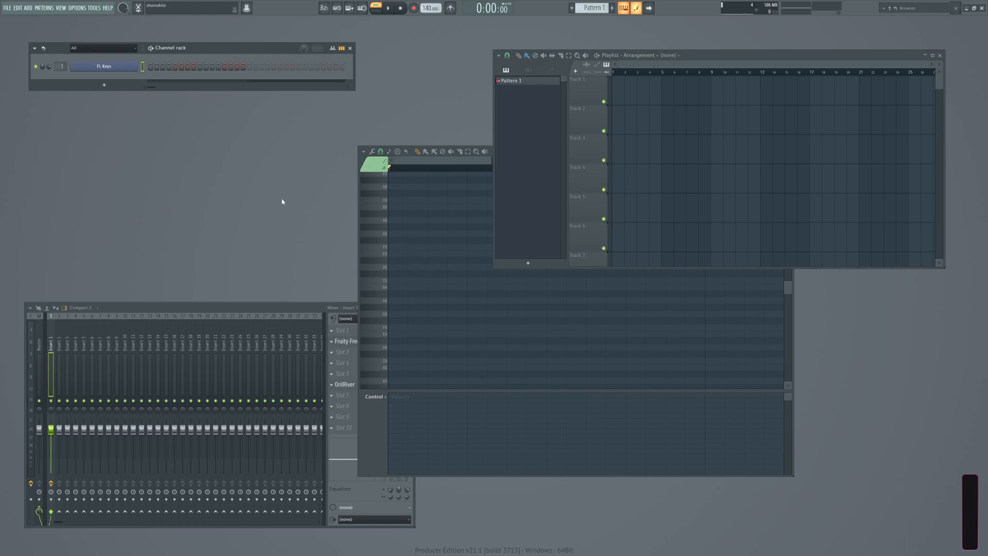
key("ctrl+e")
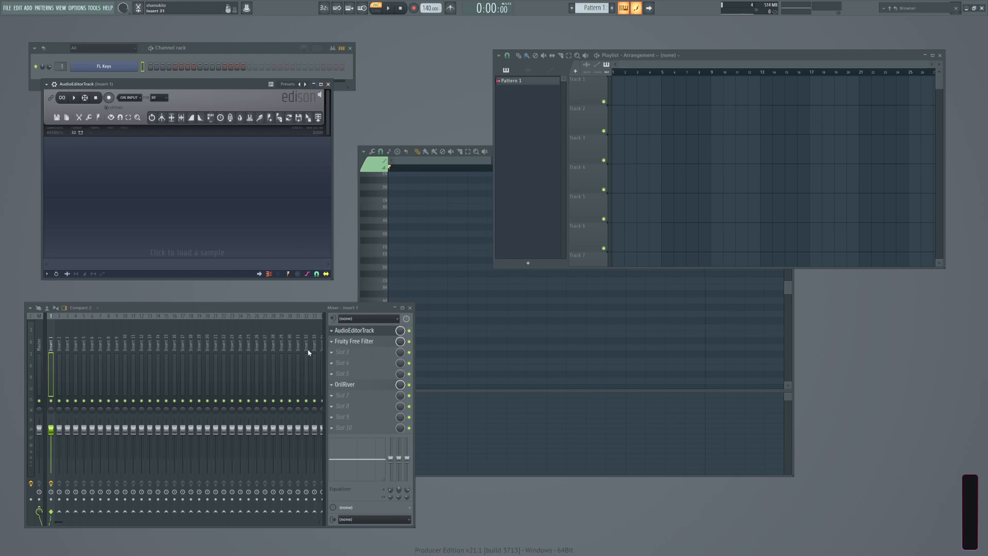
left_click(332, 330)
left_click(349, 347)
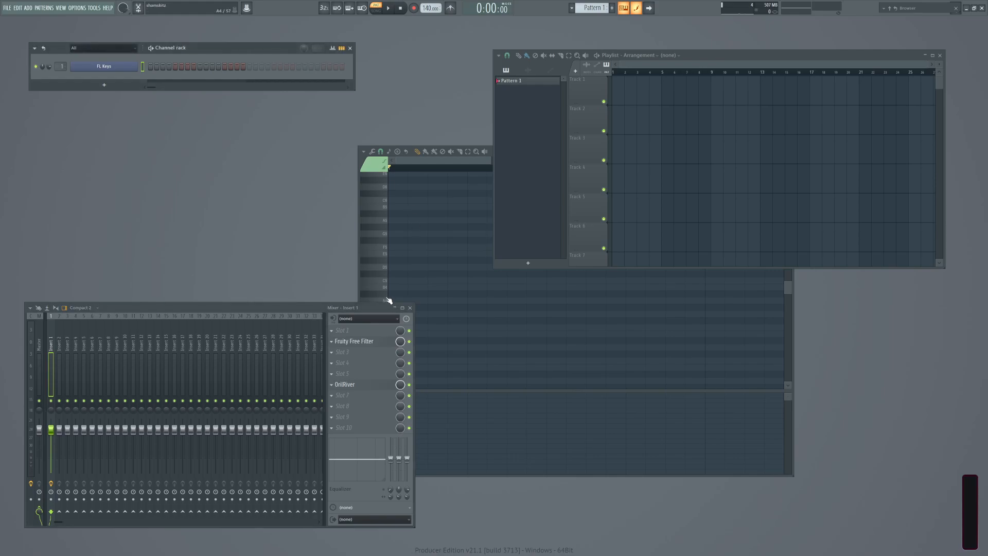
Bring the FL Keys piano roll to the front, reposition its window and enable step editing.
left_click(371, 257)
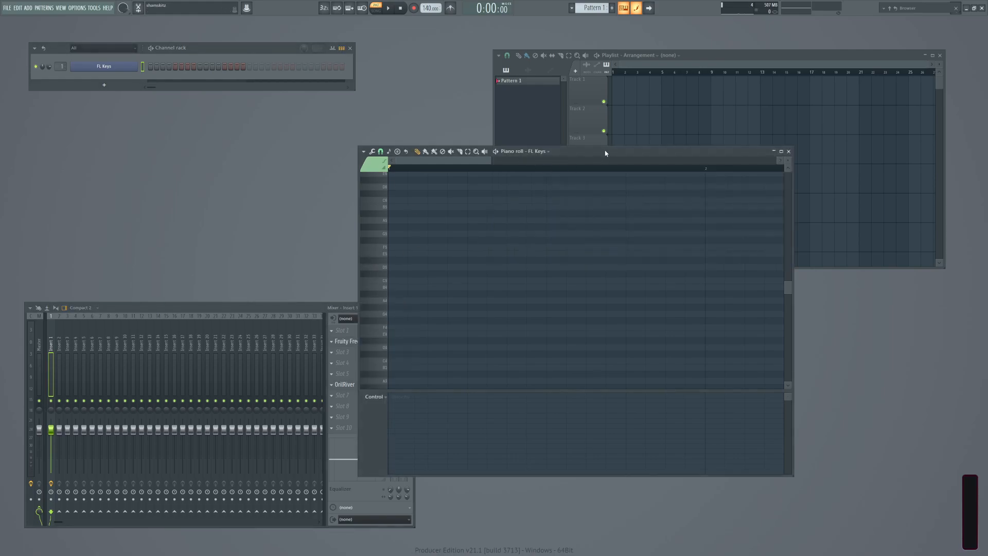
left_click_drag(605, 152, 561, 167)
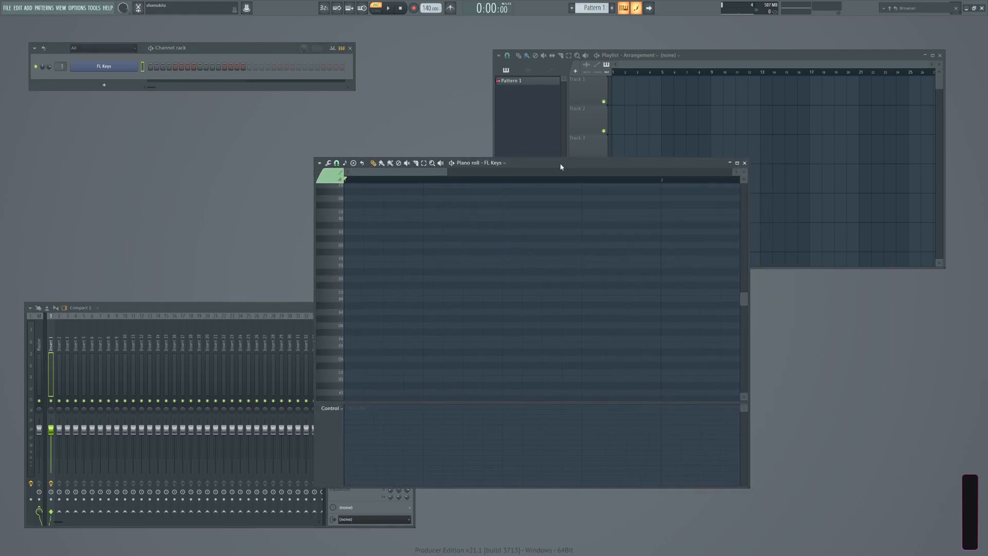
left_click(636, 8)
Step-enter five three-note chords and a closing six-note chord, each 1/4 beat long, from the pattern start with the typing keyboard.
key("j")
key("3")
key("t")
key("q")
key("r")
key("6")
key("j")
key("w")
key("t")
key("q")
key("3")
key("6")
key("j")
key("w")
key("r")
key("q")
key("w")
key("3")
key("r")
key("t")
key("6")
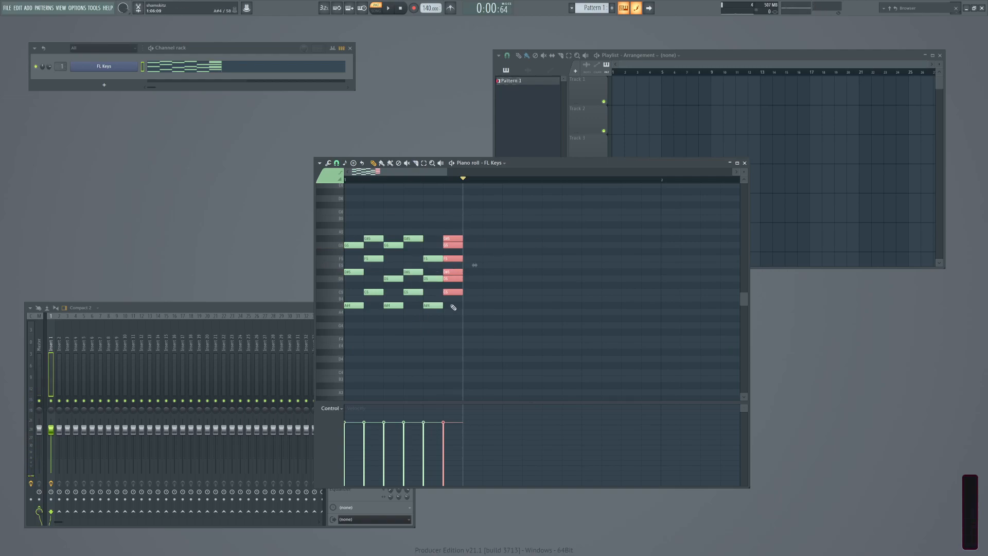
Step the playhead backward and forward through the entered chords, ending at the pattern start.
key("Left")
key("Left")
key("Left")
key("Left")
key("Left")
key("Left")
key("Right")
key("Right")
key("Right")
key("Right")
key("Right")
key("Right")
key("Right")
key("Left")
key("Left")
key("Left")
key("Left")
key("Left")
key("Left")
key("Left")
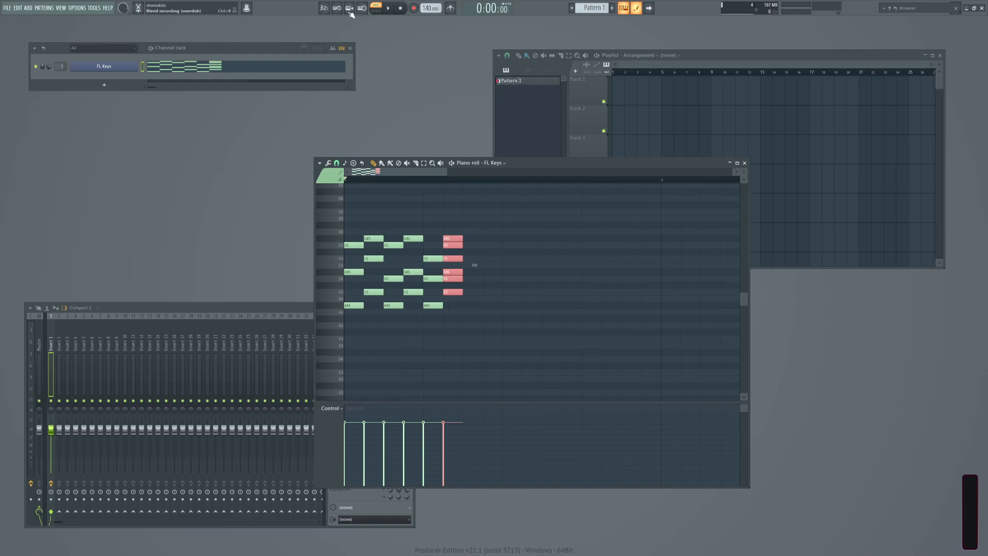
Delete all the step-entered chords from the FL Keys piano roll and clear the selection.
left_click(574, 257)
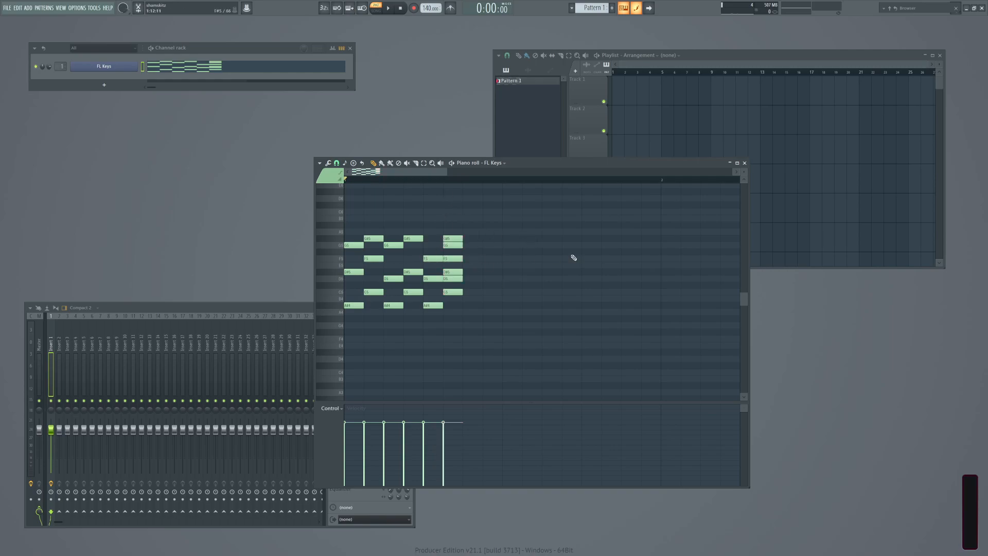
key("ctrl+a")
key("Delete")
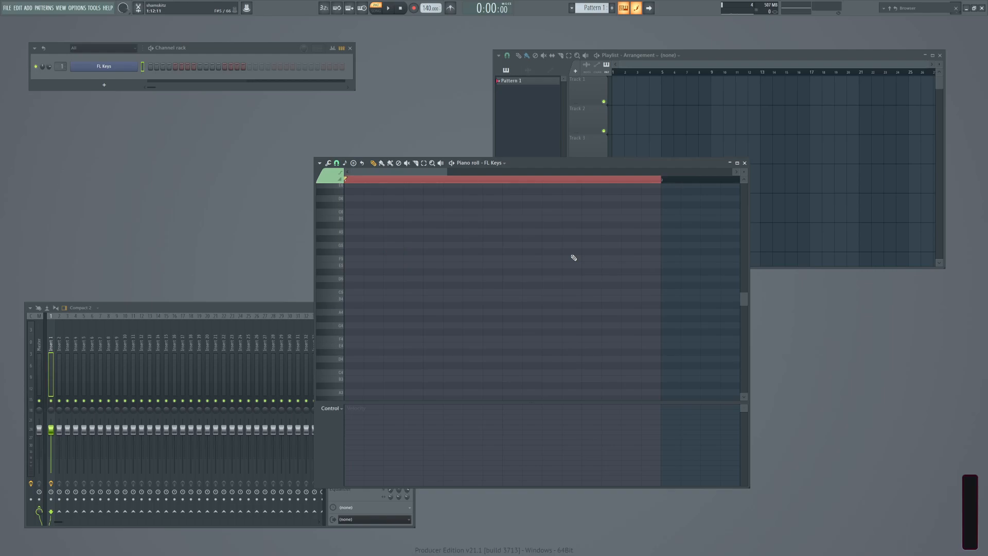
left_click(573, 257)
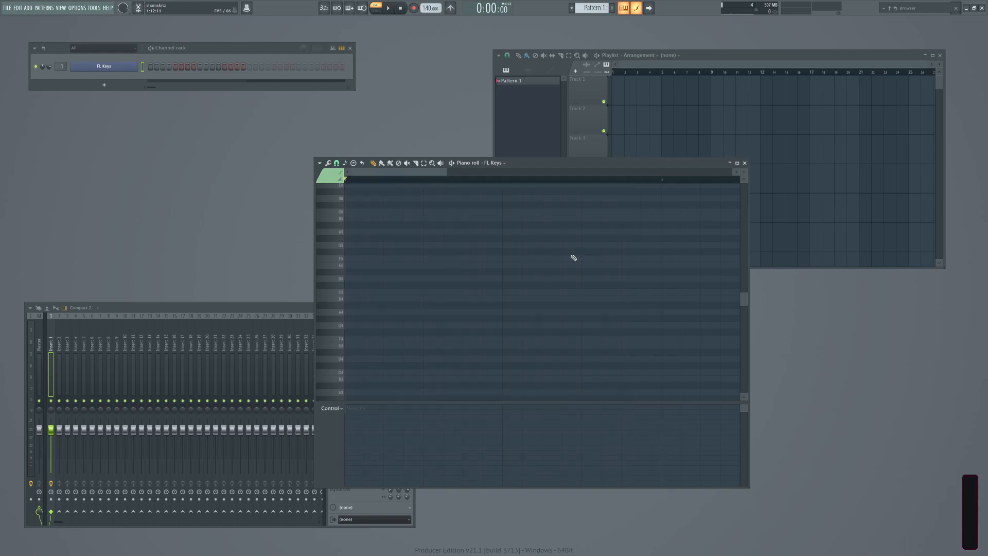
Step-enter three single low notes followed by three three-note chords, each 1/4 beat long, with the typing keyboard.
mouse_move(383, 179)
left_mouse_down()
mouse_move(499, 200)
mouse_move(404, 198)
left_mouse_up()
key("z")
key("c")
key("b")
scroll(436, 278, "down", 5)
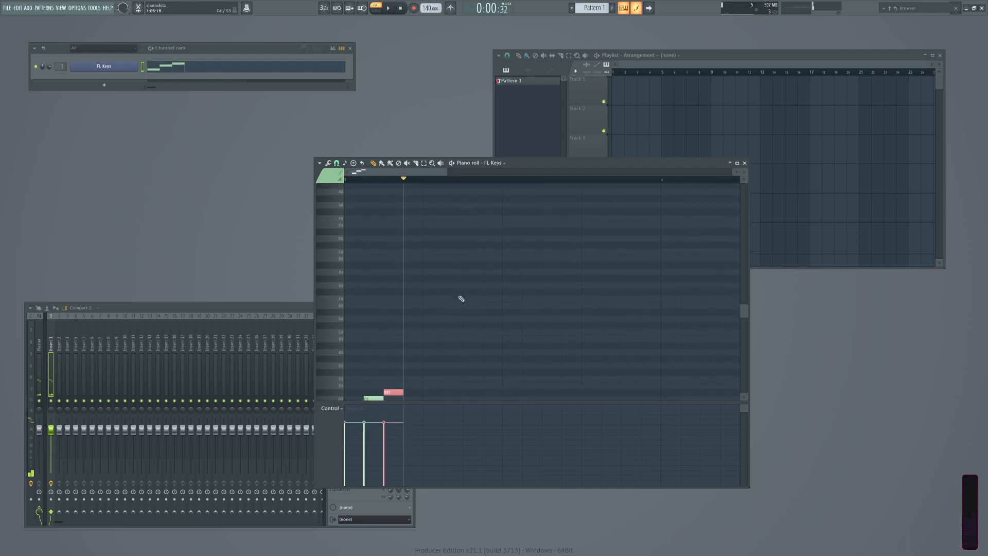
key("t+7+0")
key("6+i+bracketleft")
key("t+7+o")
scroll(511, 310, "up", 3)
scroll(511, 310, "up", 1)
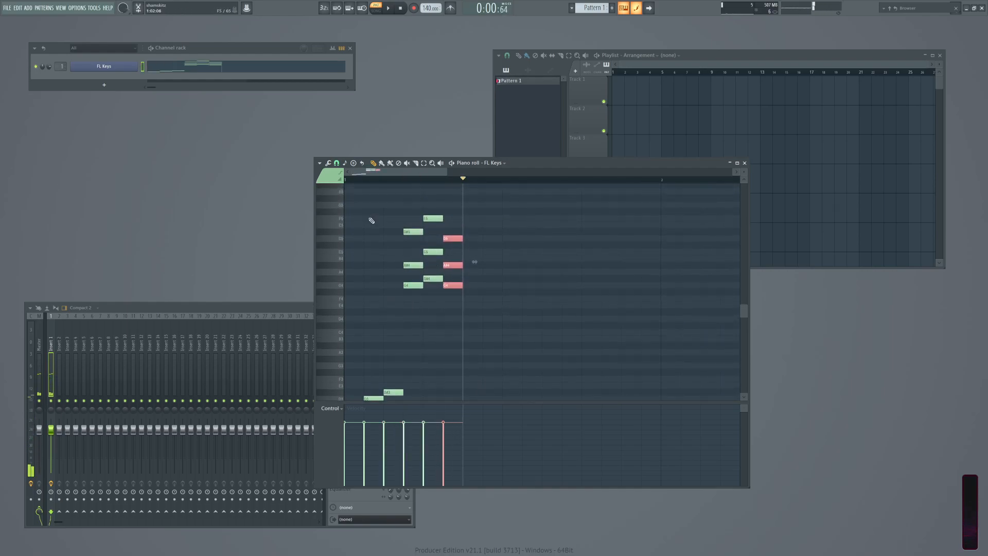
Set the piano roll's snap to Bar.
left_click(337, 163)
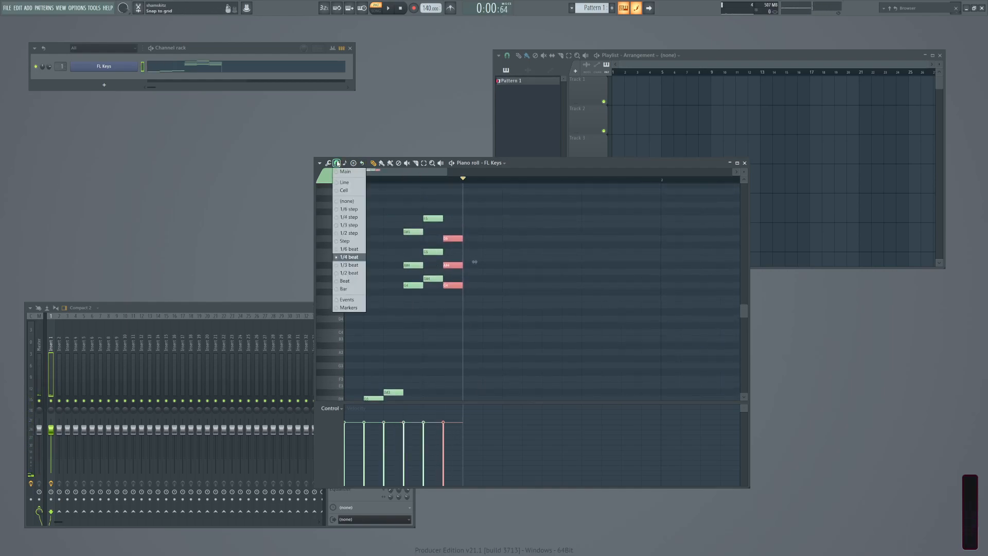
left_click(357, 291)
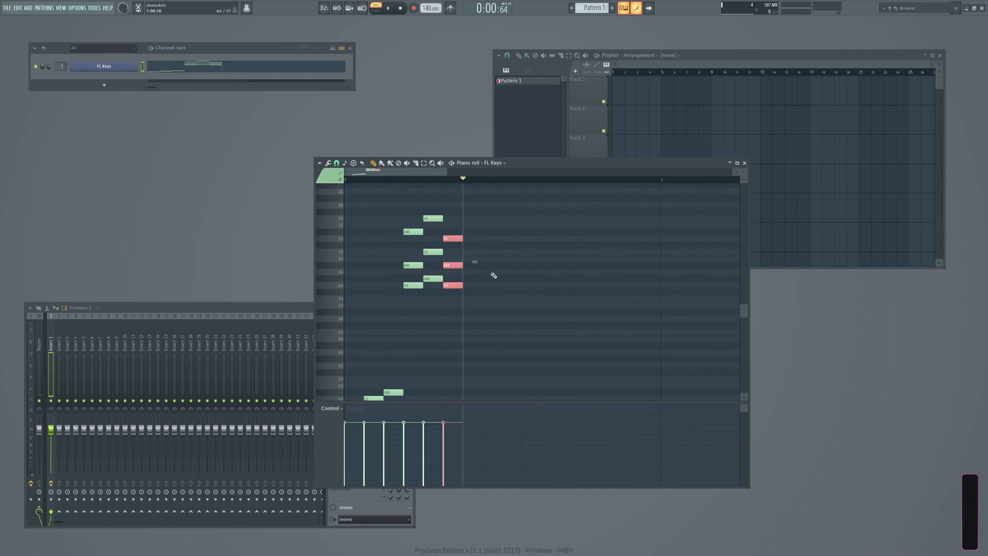
scroll(496, 298, "down", 1)
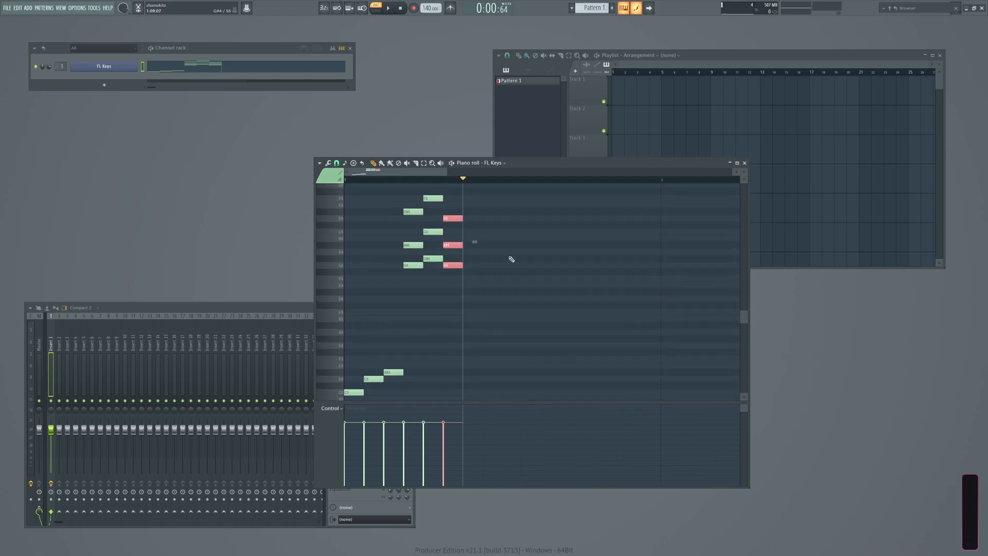
Enter a one-bar chord of G4, A#4 and D5 at the pattern start in place of the shorter notes.
key("Left")
key("t+7+o")
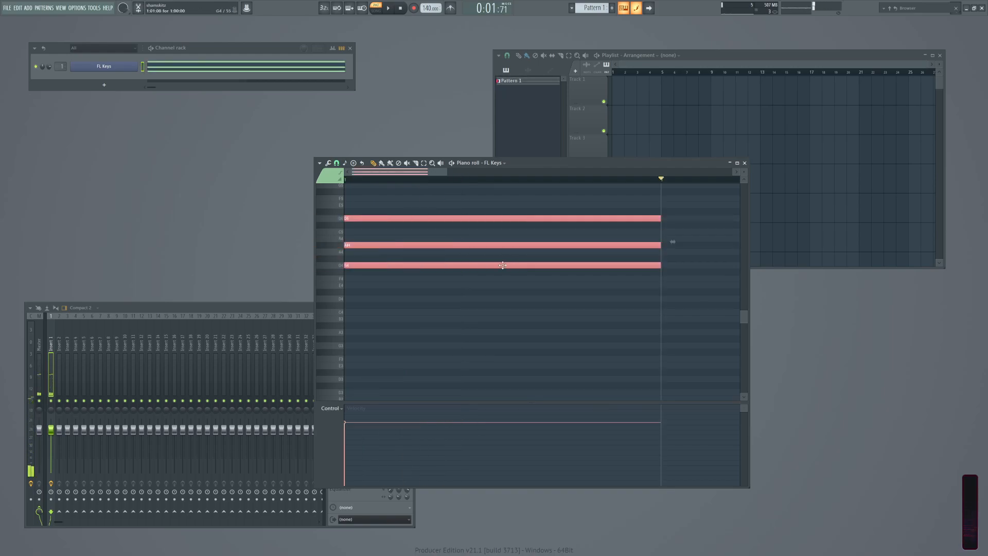
scroll(496, 342, "down", 6)
scroll(458, 278, "up", 5)
scroll(459, 277, "up", 8)
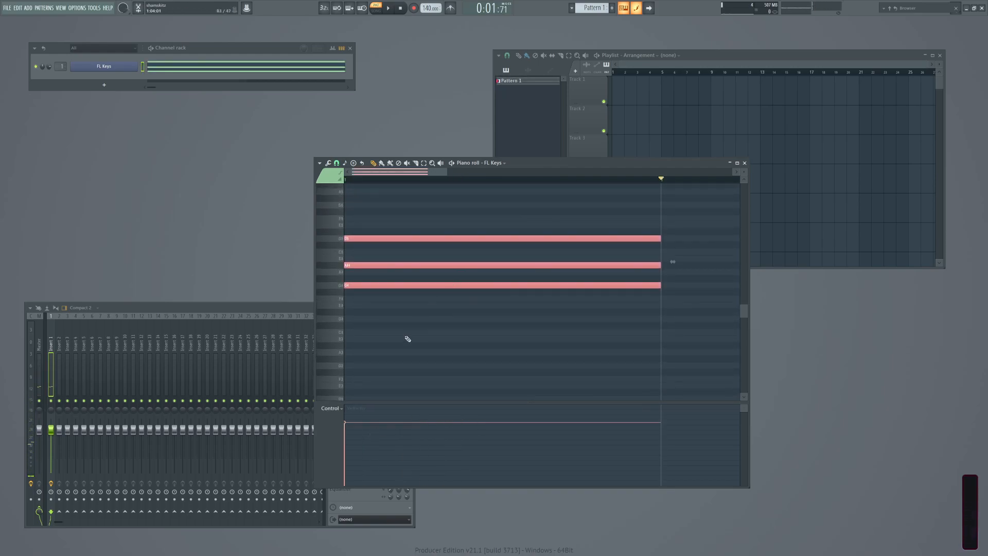
scroll(467, 366, "down", 7)
Duplicate the one-bar chord four times so that it fills five bars.
key("ctrl+b")
key("ctrl+b")
key("ctrl+b")
key("ctrl+b")
right_click(531, 230, "ctrl")
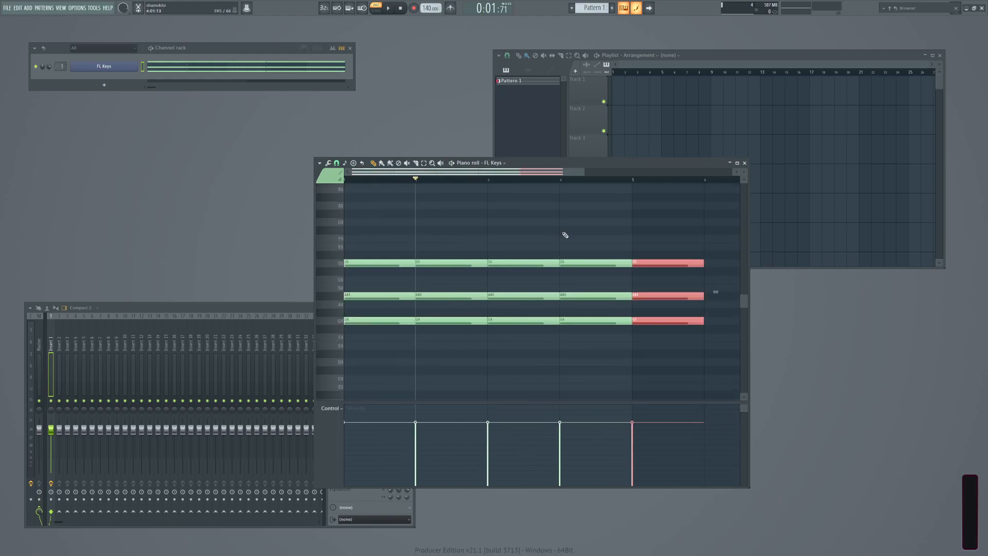
scroll(572, 237, "down", 3)
Delete every note of the repeated G4, A#4 and D5 chords.
right_click(547, 263)
right_click(503, 263)
right_click(498, 296)
right_click(492, 320)
right_click(458, 263)
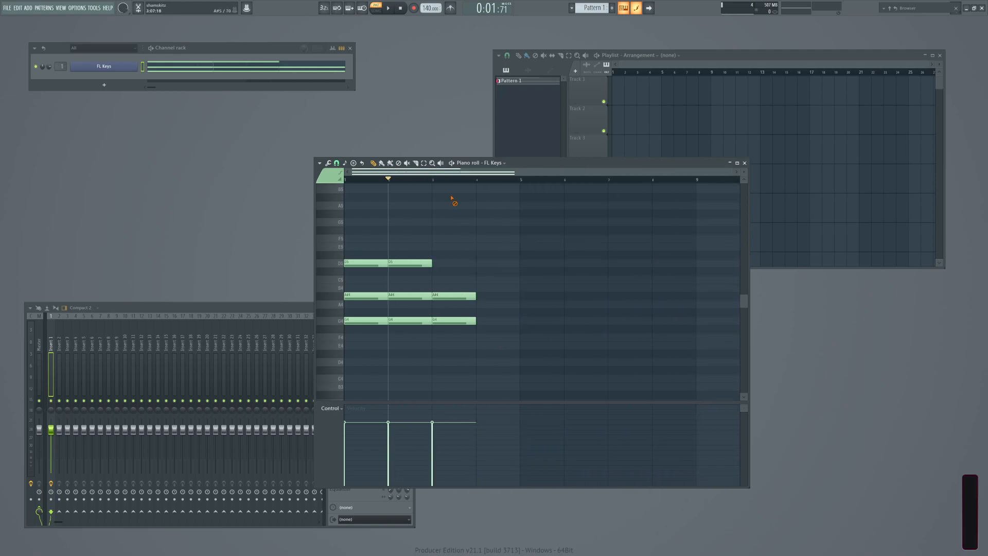
right_click(457, 296)
right_click(457, 320)
right_click(410, 296)
right_click(409, 320)
right_click(399, 262)
right_click(366, 263)
right_click(365, 296)
scroll(354, 234, "down", 1)
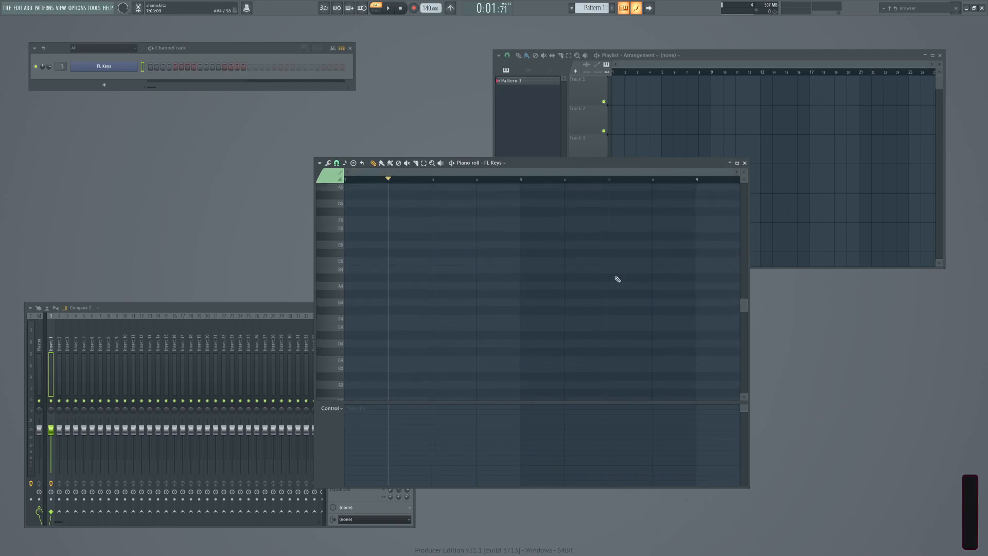
Enable blend recording and step-enter the one-bar chords G4-C5-D#5, G#4-D5-F5, G4-A#4-D#5 and G#4-C5-F5 from the pattern start.
left_click_drag(387, 179, 343, 179)
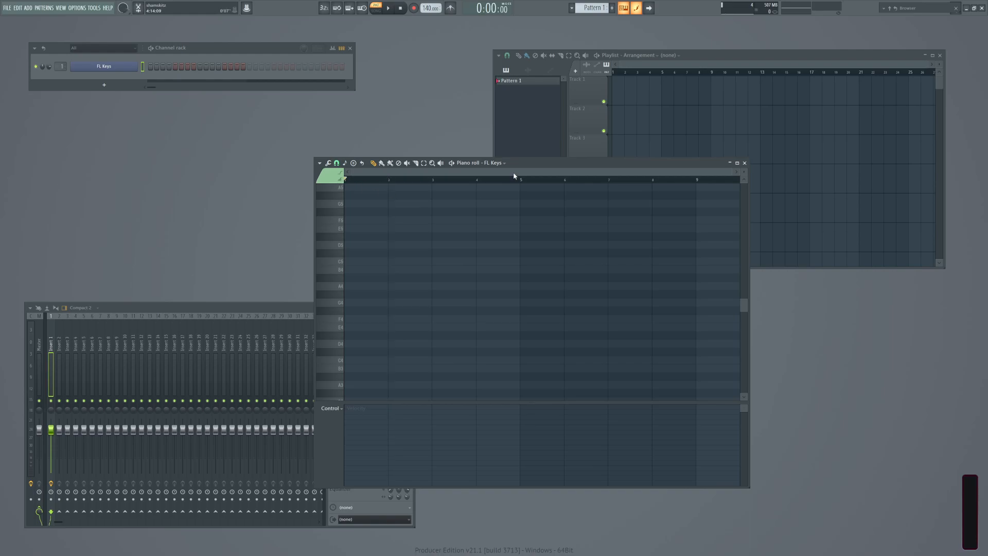
left_click(350, 7)
key("b")
key("q")
key("3")
key("h")
key("w")
key("r")
key("b")
key("j")
key("3")
key("h")
key("q")
key("r")
Continue from bar 5 with the one-bar chords G4-A#4-D5, G#4-C5-D#5, F4-A#4-D5 and G4-C5-D#5.
key("b")
key("j")
key("w")
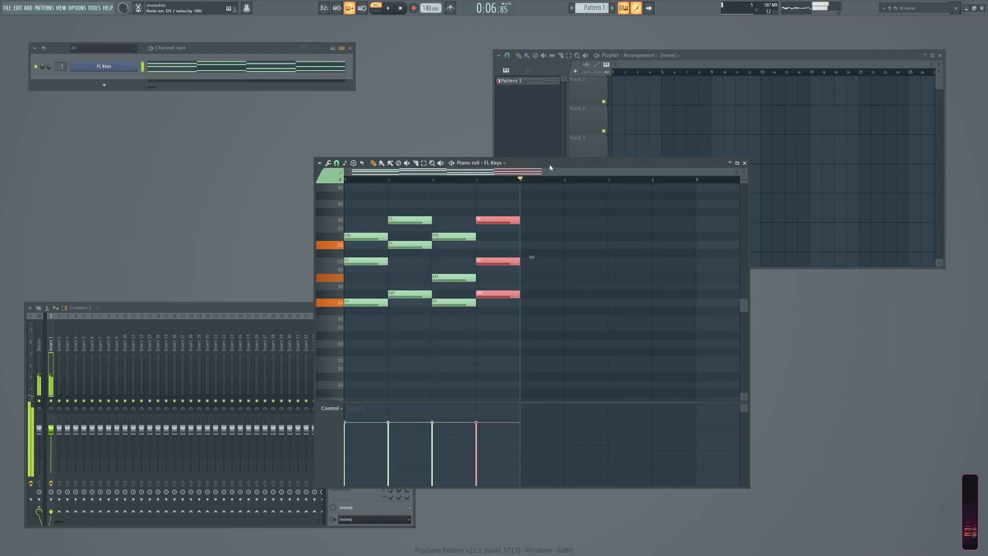
key("b")
key("j")
key("w")
key("h")
key("q")
key("3")
key("v")
key("j")
key("w")
key("b")
key("q")
key("3")
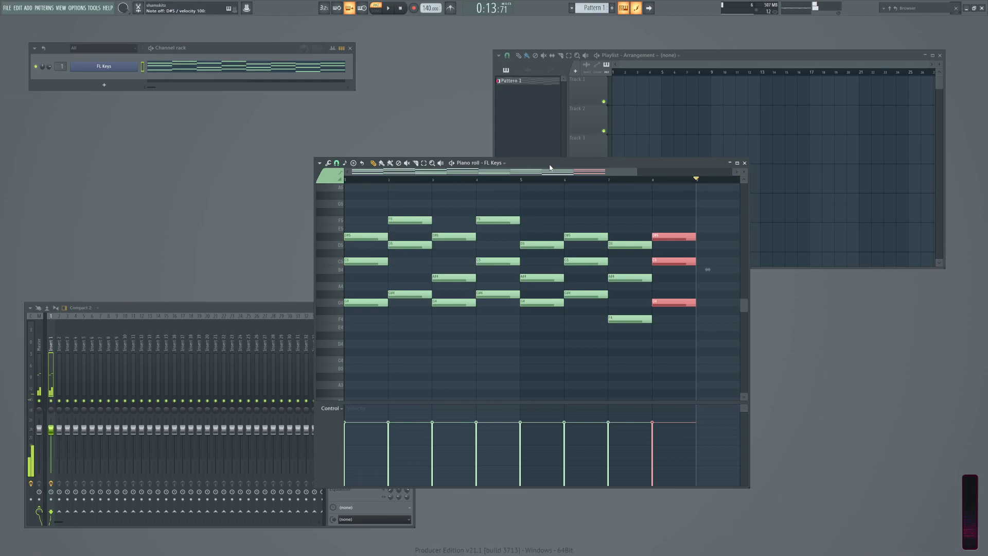
Add the one-bar bass notes F3, D#3, D3, C3, D3, D#3, F3 and G3 under the chords, removing the extra note in bar 9.
key("KP_Divide")
key("KP_Divide")
key("KP_Divide")
key("KP_Divide")
key("KP_Divide")
key("KP_Divide")
key("KP_Divide")
key("KP_Divide")
key("space")
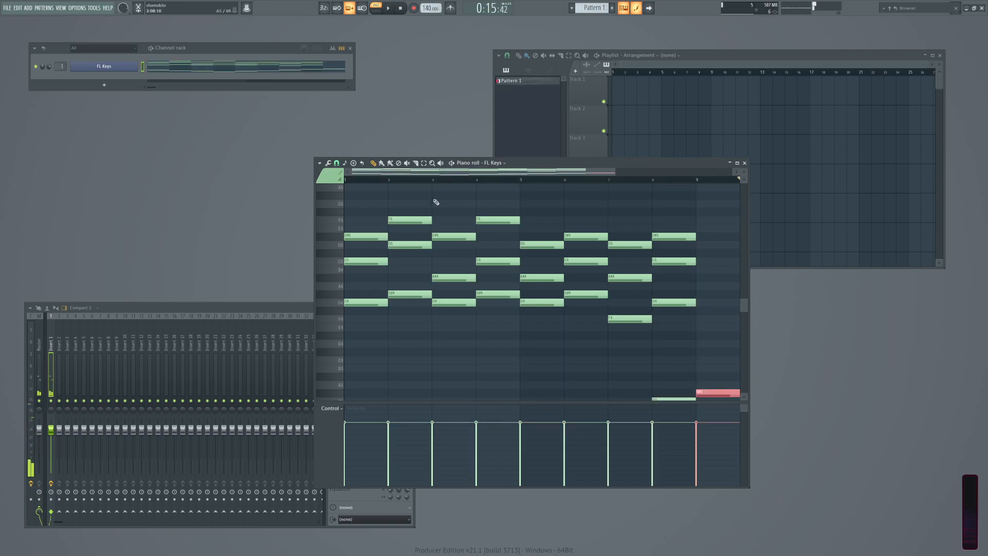
scroll(474, 294, "down", 4)
right_click(724, 295)
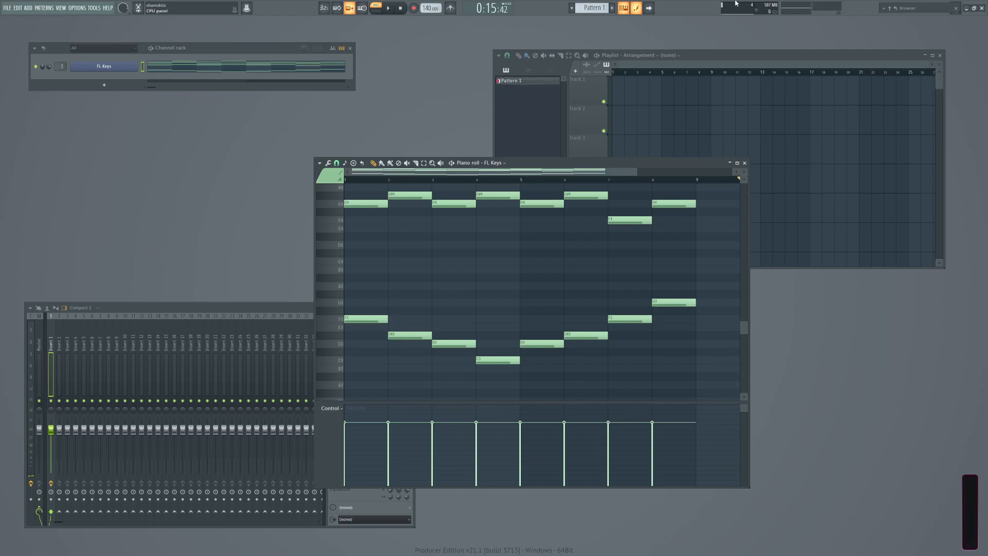
Play back the eight-bar progression and delete all of its notes, returning the playhead to the pattern start.
key("space")
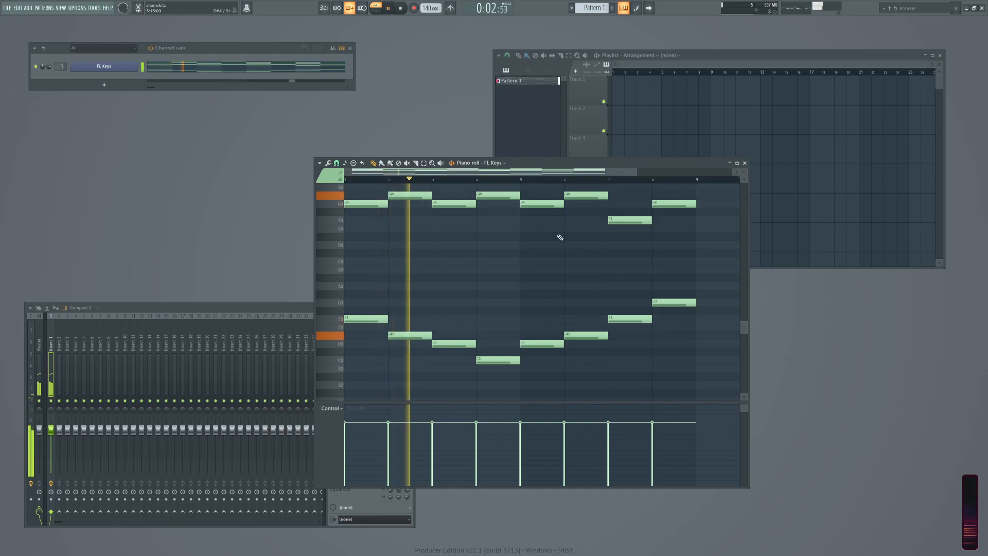
key("space")
key("ctrl+a")
key("Delete")
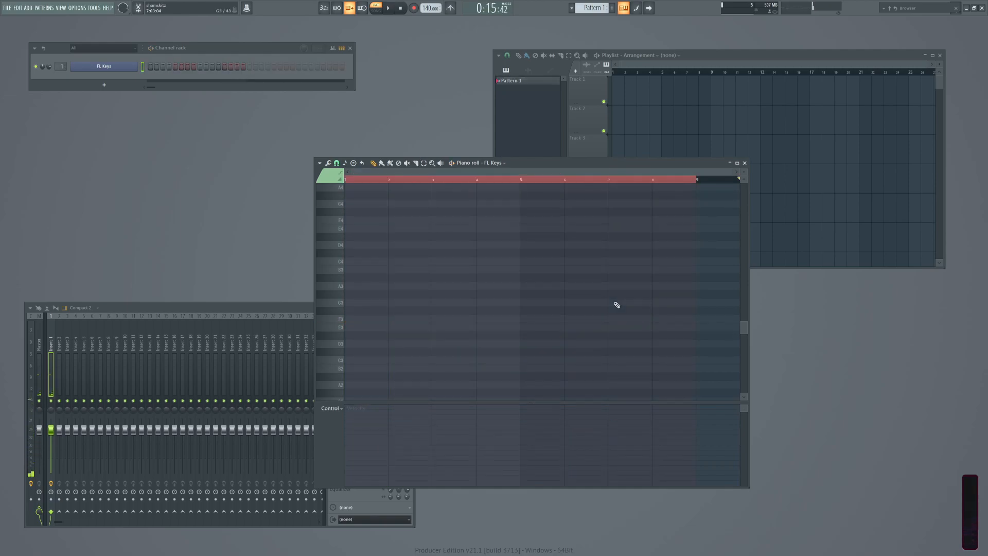
key("ctrl+d")
key("Home")
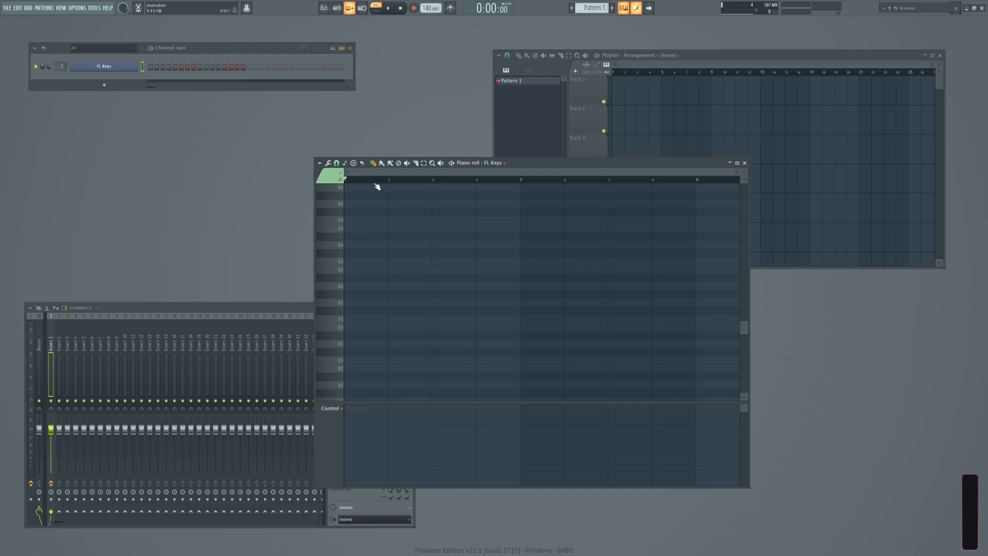
Step-enter the one-bar chord G4, A#4 and D#5 six times in a row from the pattern start.
left_click_drag(523, 162, 526, 158)
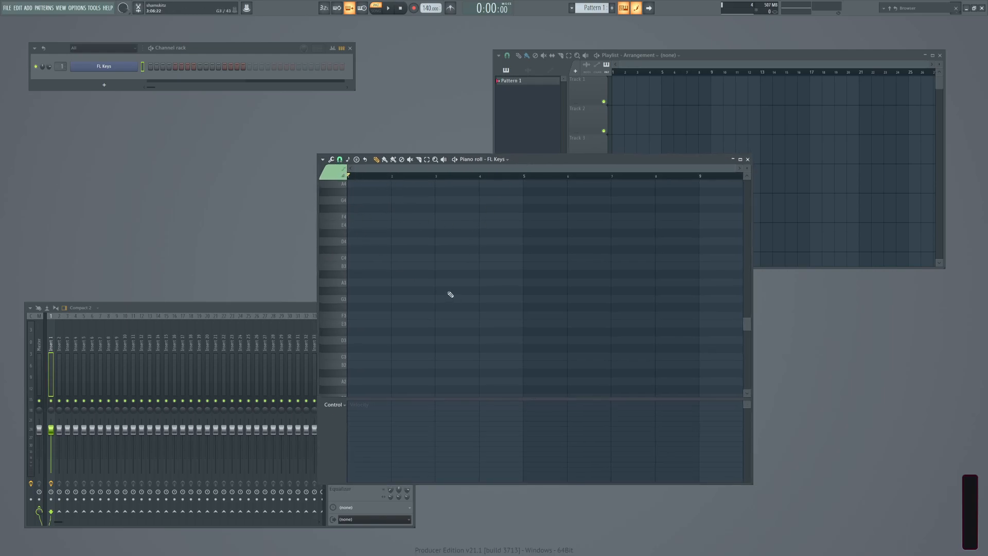
key("b+j+w")
key("b+j+w")
key("b+j+w")
key("b+j+w")
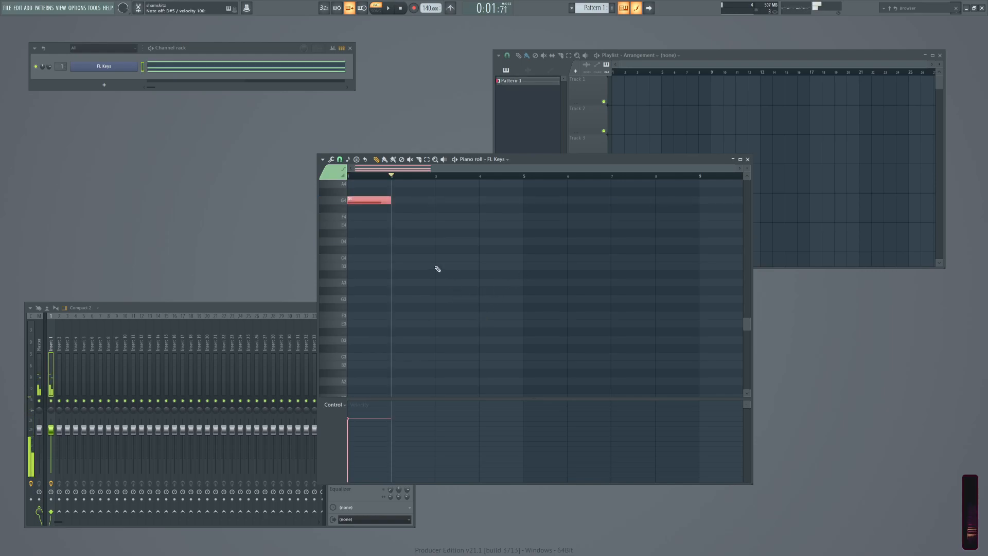
scroll(563, 256, "up", 3)
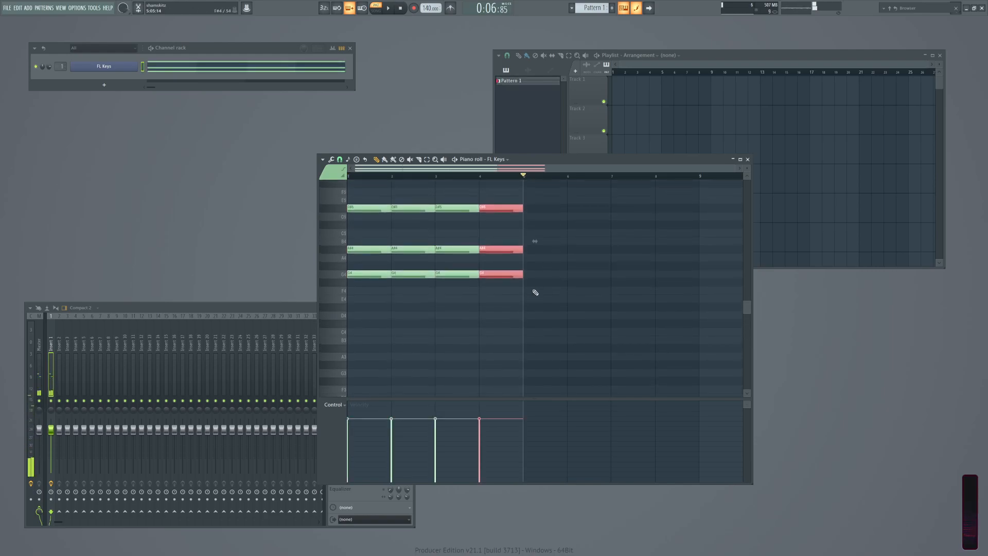
key("b+j+3")
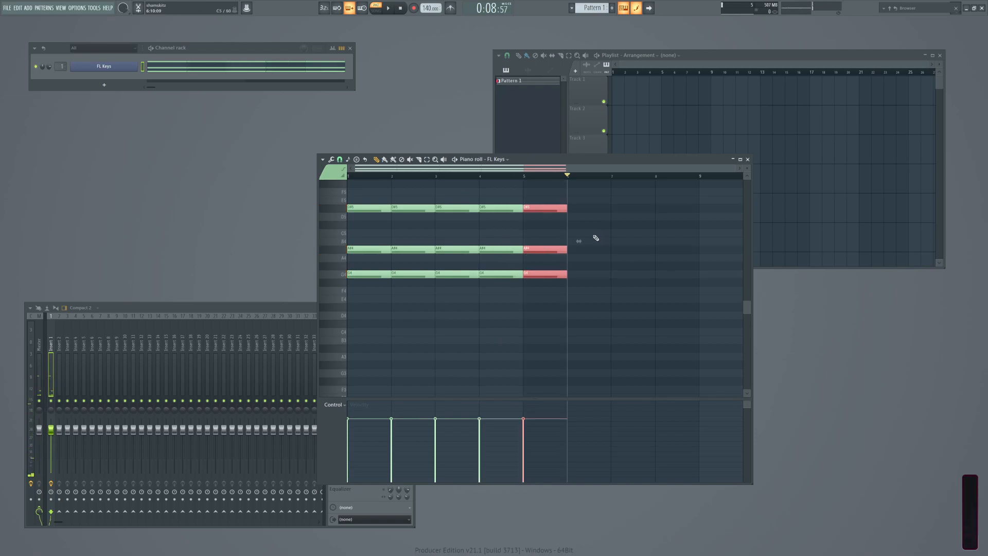
key("b+j+3")
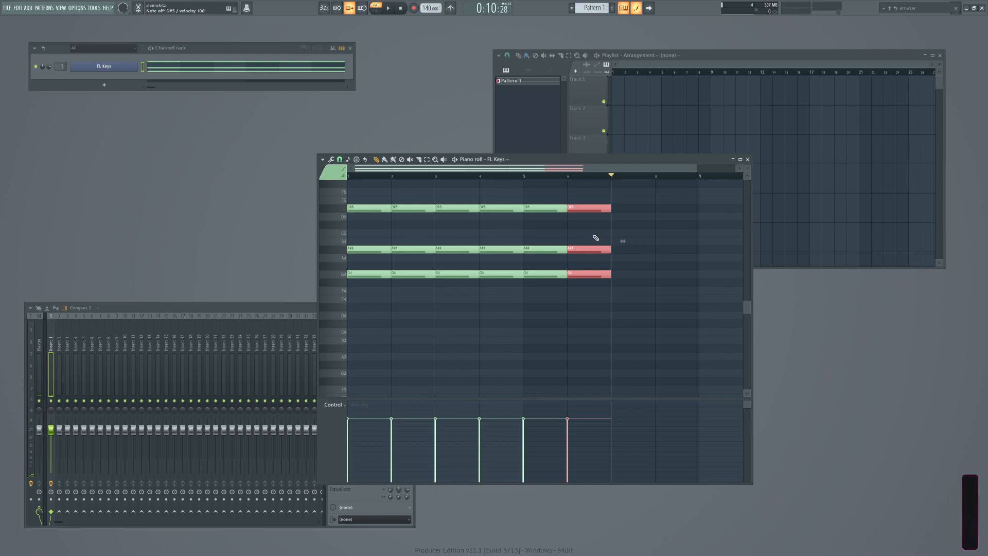
Enter the G4, A#4 and D#5 chord at bar 7 and extend it to seven bars.
key("space")
key("Right")
key("Right")
key("Right")
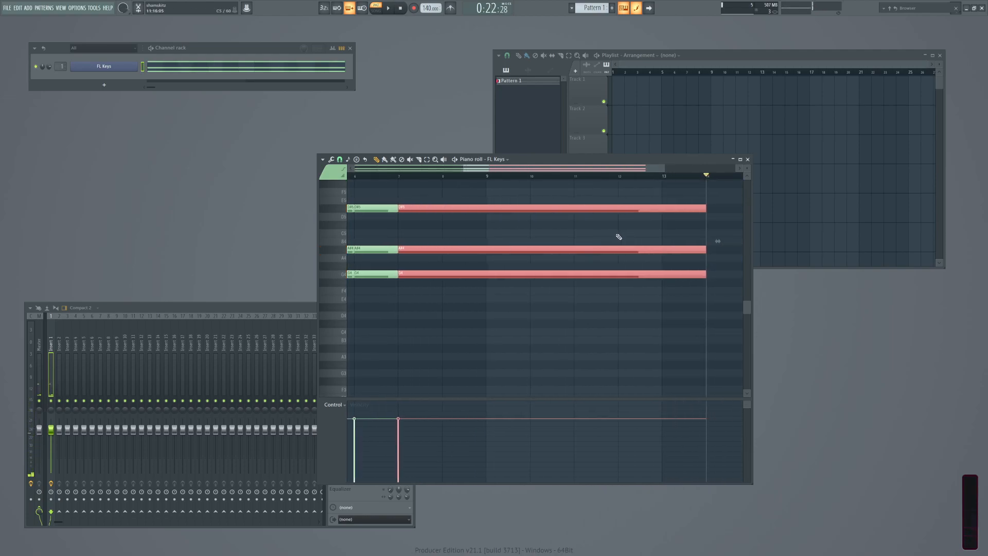
Enter the same G4, A#4 and D#5 chord at bar 14 and extend it to three bars.
key("b+j+3")
key("Right")
key("Right")
key("Right")
key("b+j+3")
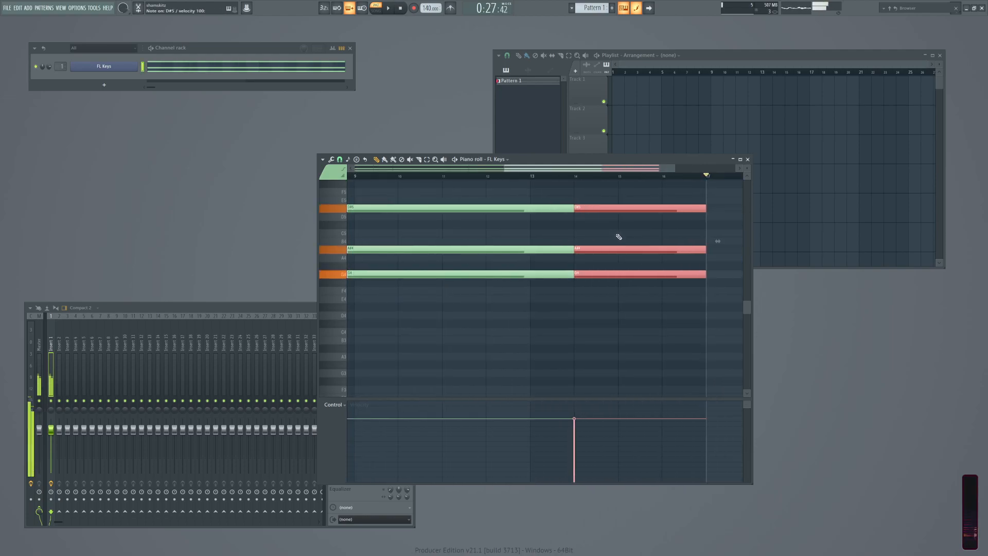
Enter the G4, A#4 and D#5 chord at bar 17 and extend it to three bars.
key("Right")
key("Right")
key("Right")
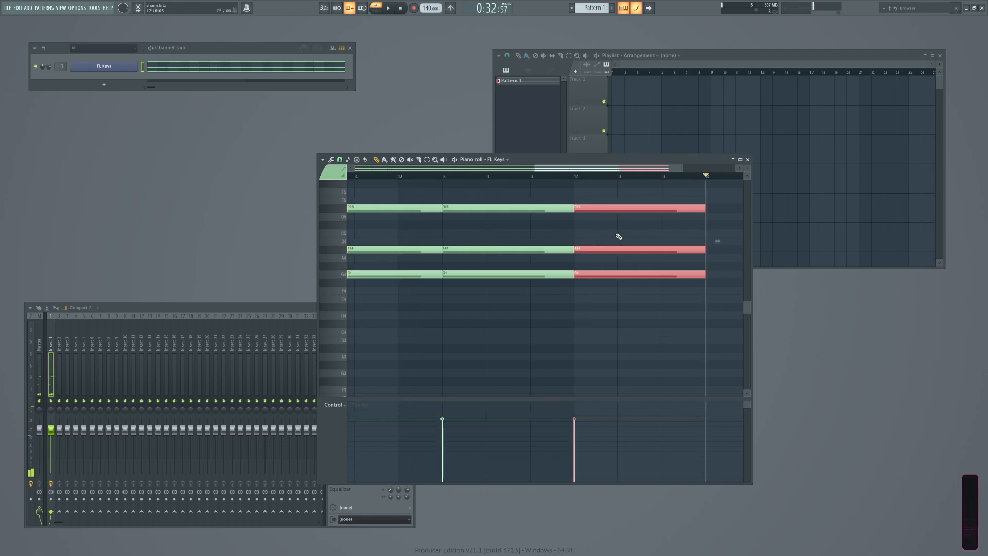
Enter a G4, A#4 and D5 chord at bar 20 and extend it to three bars.
key("b+j+w")
key("Right")
key("Right")
key("Right")
Enter the G4, A#4 and D5 chord two bars long at bar 23 and seventeen bars long at bar 25.
key("b+j+w")
key("Right")
key("Right")
key("Right")
key("Right")
key("Right")
key("Right")
key("Right")
key("Right")
key("Right")
key("Right")
key("Right")
key("Right")
key("Right")
key("Right")
key("Right")
key("Right")
key("Right")
key("Right")
key("Right")
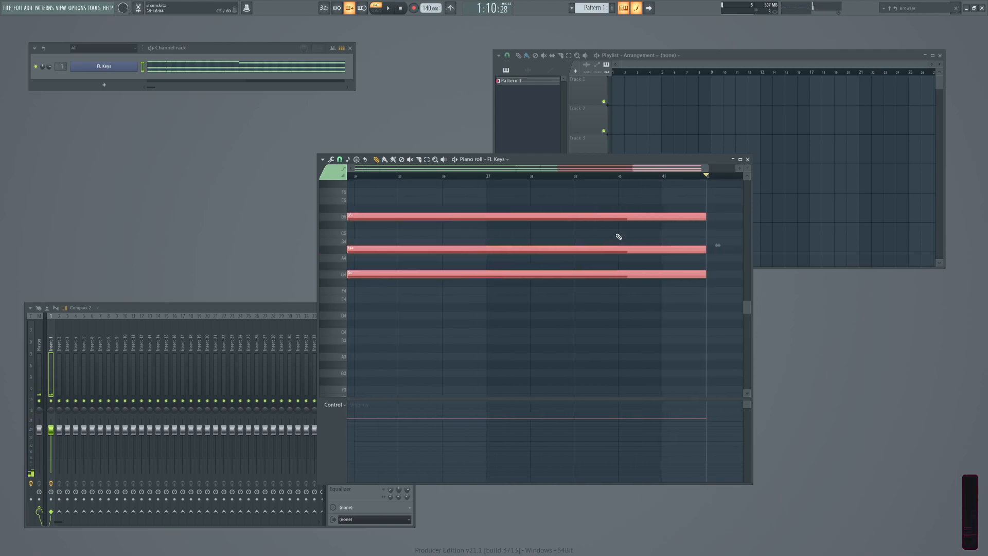
scroll(604, 267, "down", 5)
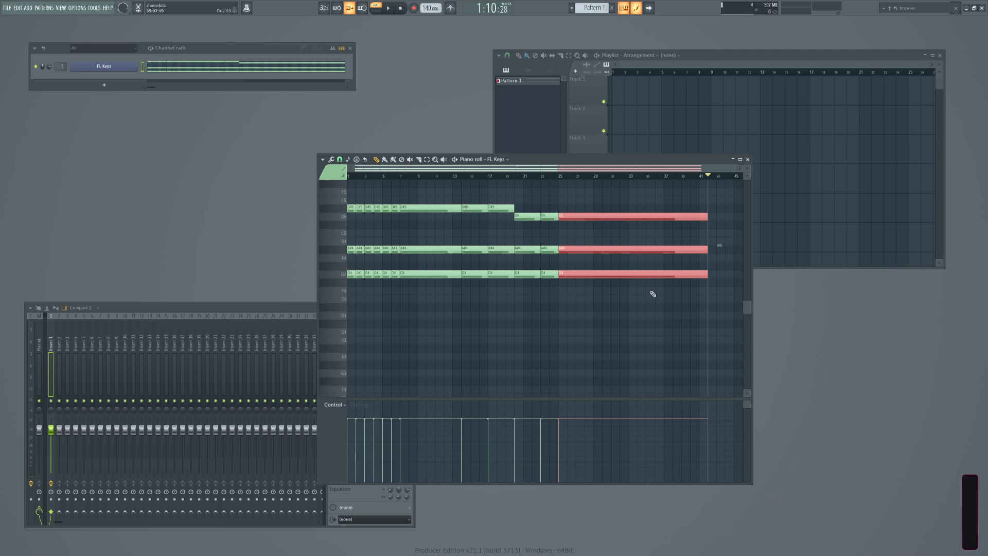
Return the playhead to bar 30 and step-enter single one-bar notes beginning with D#3, F3, G3, A#3 and F3.
key("Left")
key("Left")
key("Left")
key("Left")
key("Left")
key("Left")
key("Left")
key("Left")
key("Left")
key("Left")
key("Left")
key("Left")
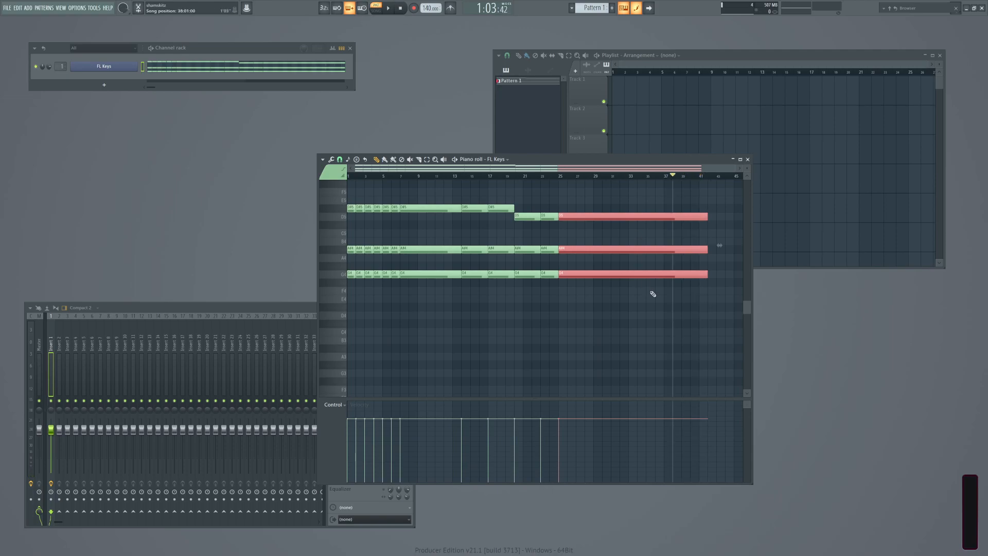
key("d")
key("v")
key("b")
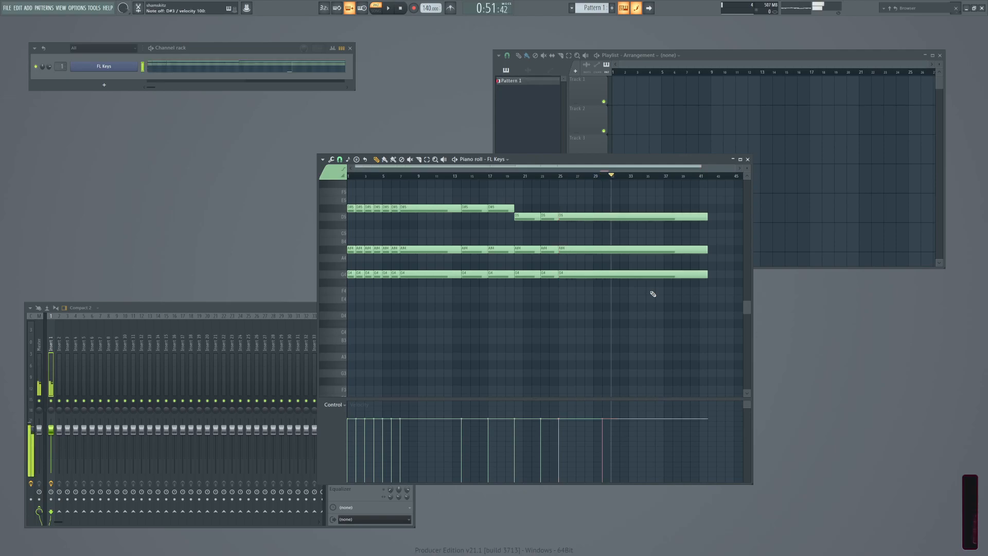
key("j")
key("v")
scroll(653, 294, "down", 4)
scroll(652, 294, "up", 2)
scroll(653, 294, "down", 2)
scroll(652, 294, "up", 4)
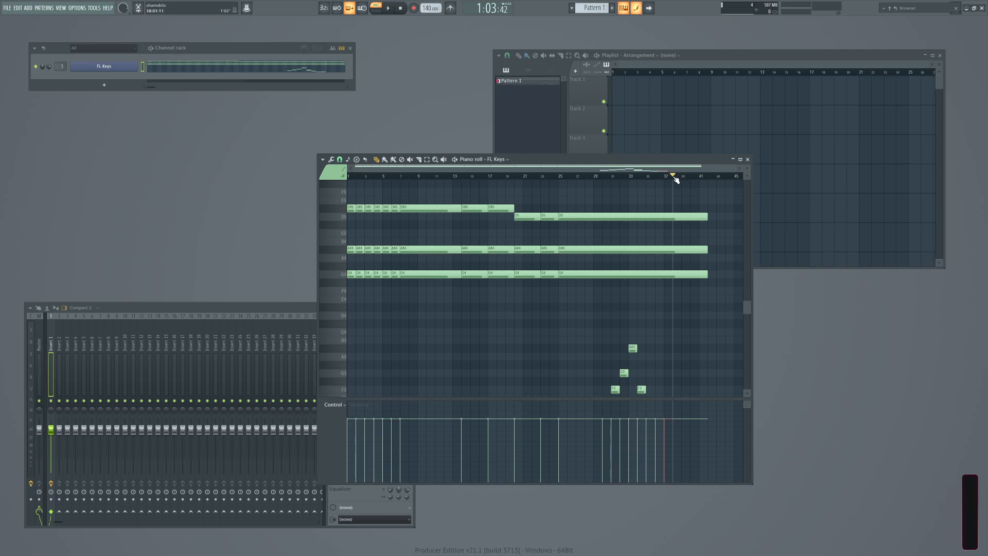
Delete all notes from the FL Keys pattern and close the piano roll.
key("space")
key("ctrl+a")
key("Delete")
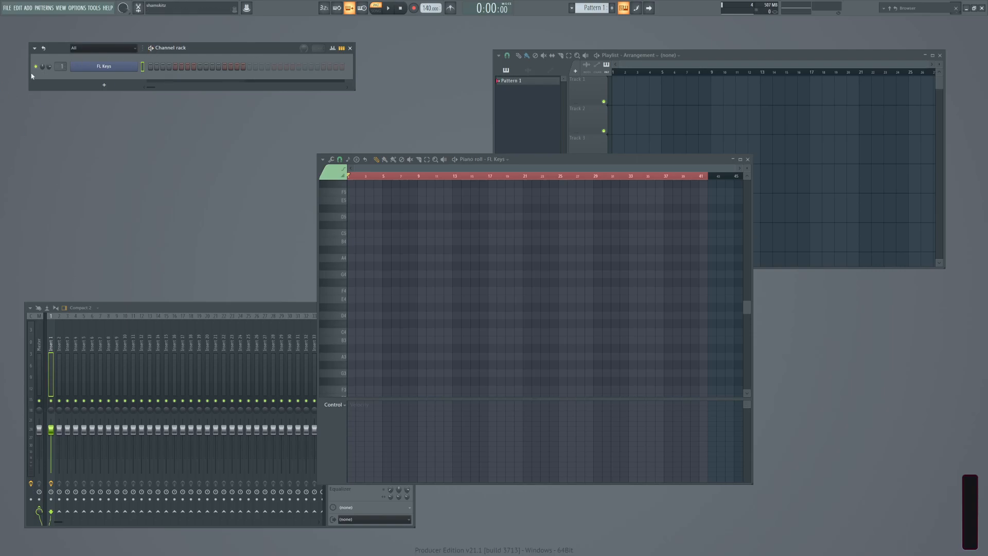
left_click(747, 160)
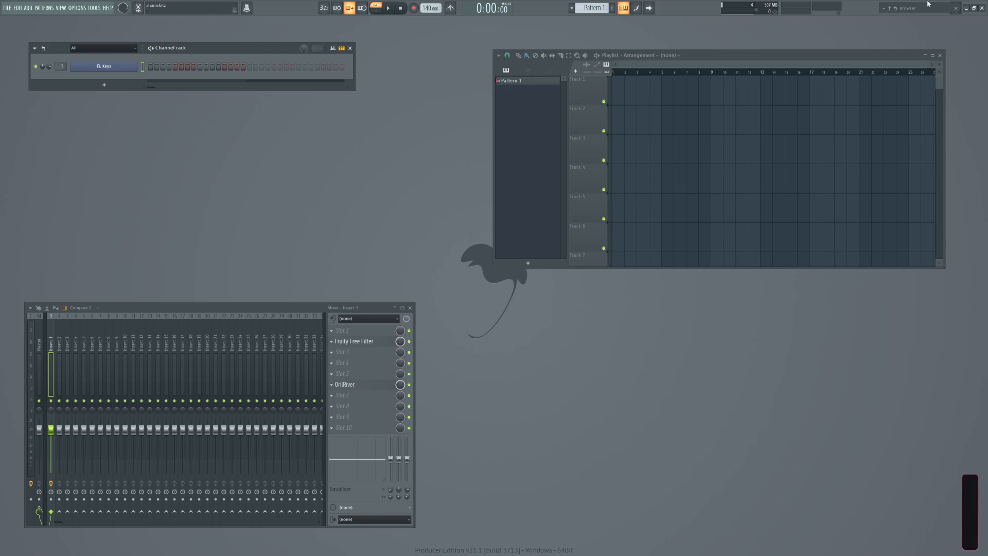
Open the browser's extra search folder configuration, review the listed folders and close the settings.
mouse_move(694, 9)
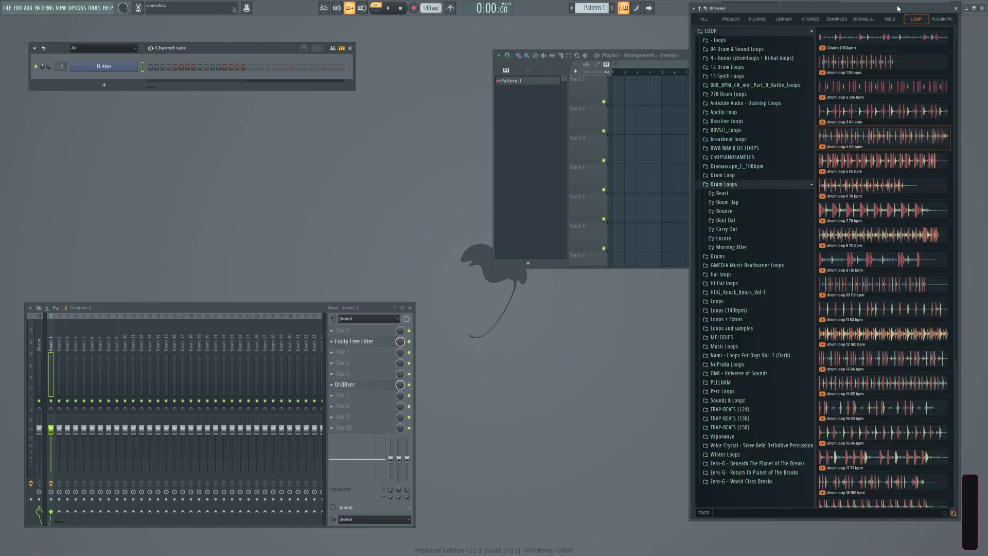
left_click(693, 9)
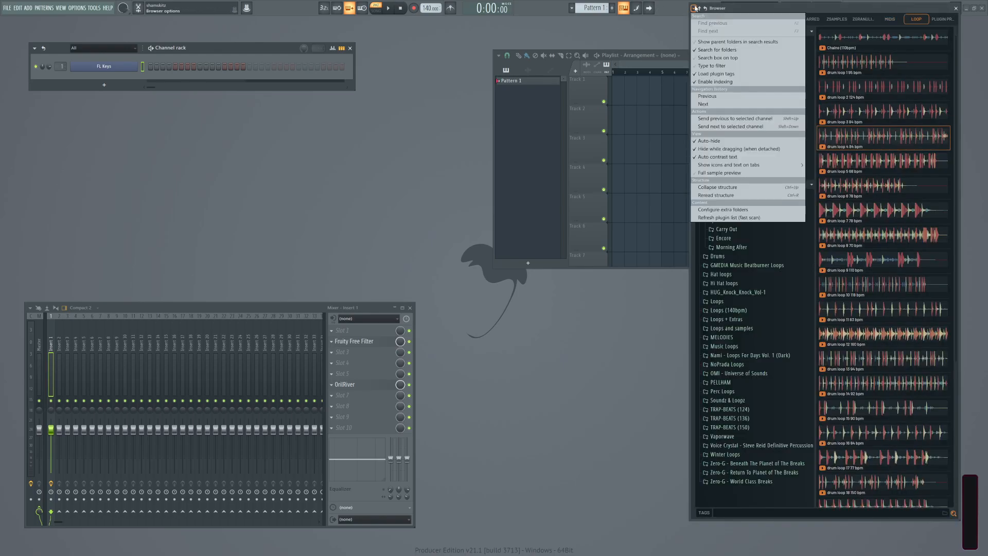
left_click(729, 210)
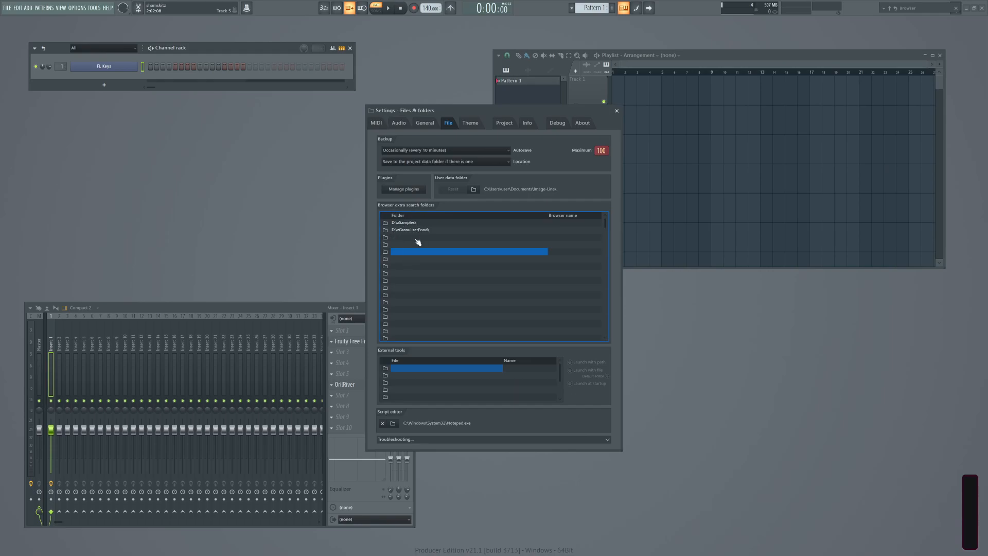
scroll(482, 253, "up", 2)
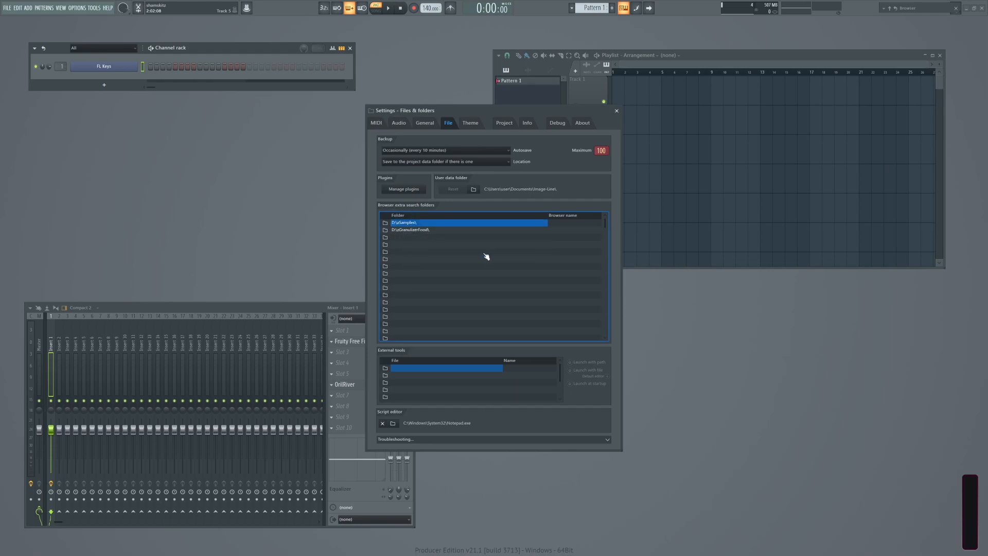
scroll(428, 239, "down", 1)
scroll(426, 237, "up", 1)
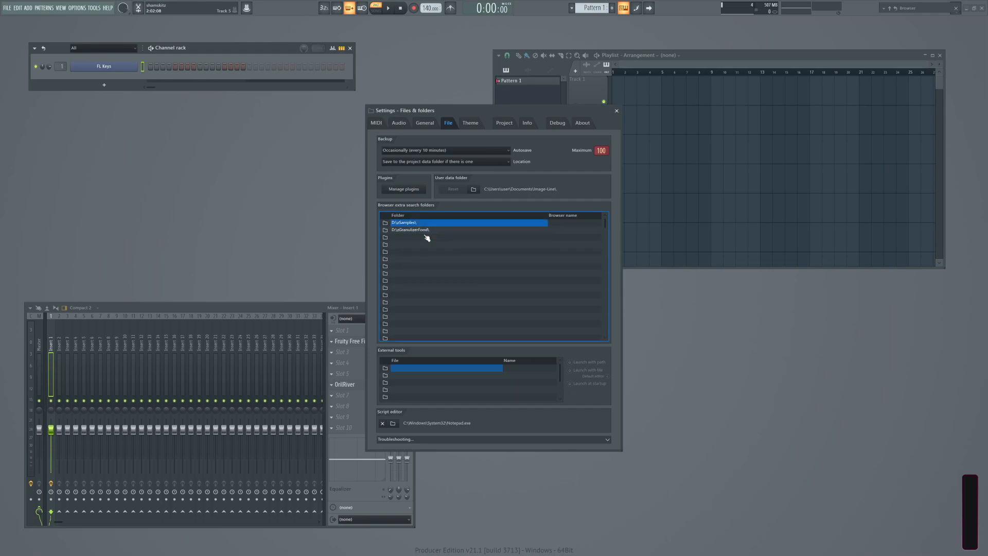
left_click(617, 110)
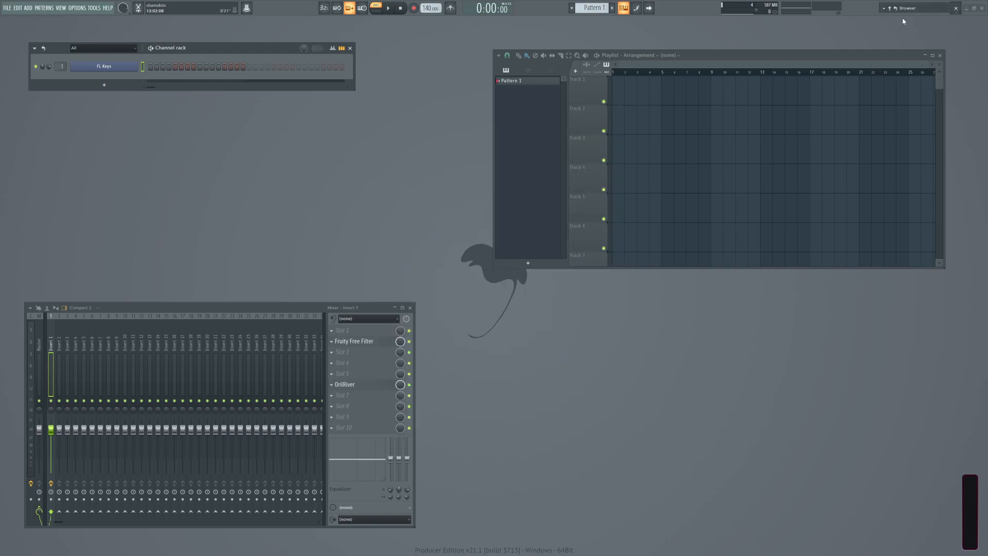
Show the plugin database in the browser and switch to the current project's contents.
mouse_move(914, 12)
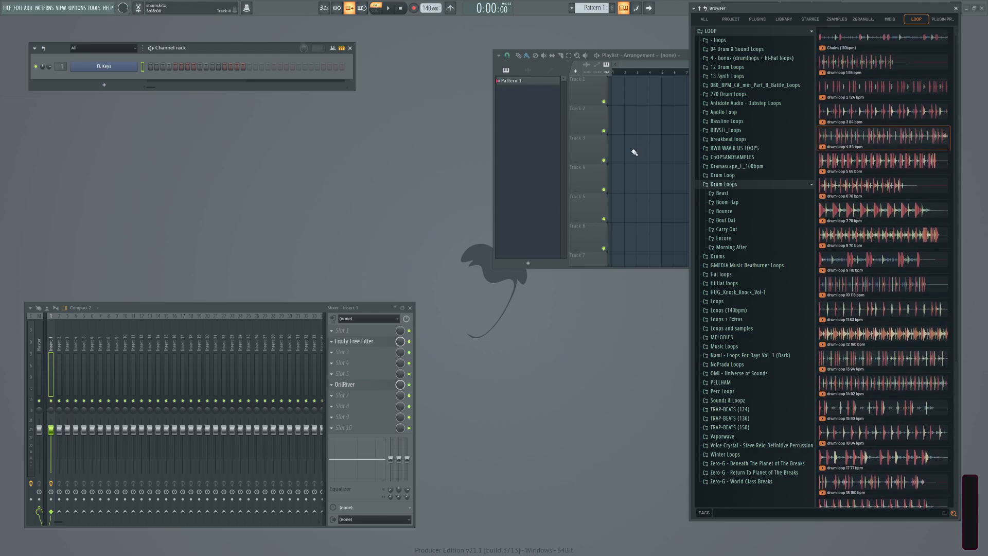
left_click(12, 6)
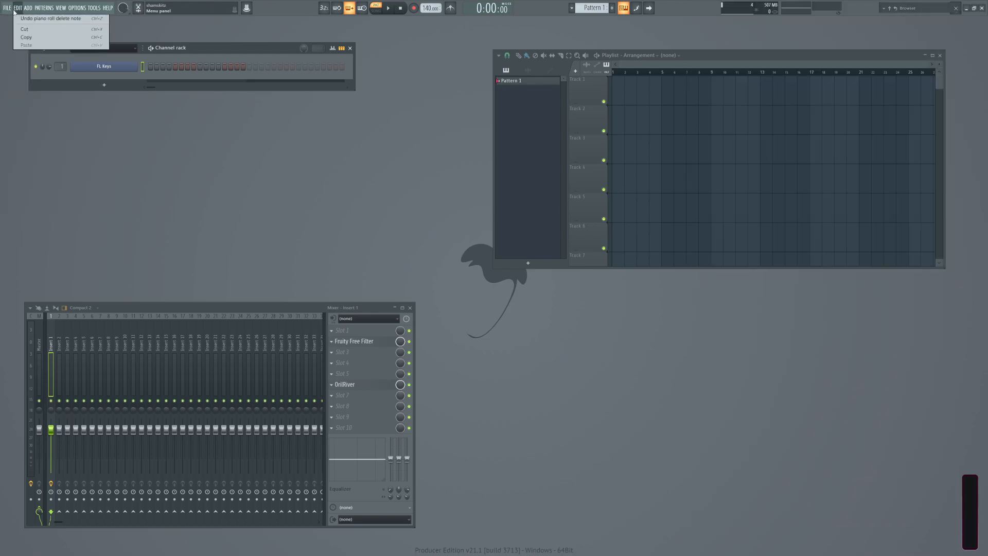
left_click(8, 11)
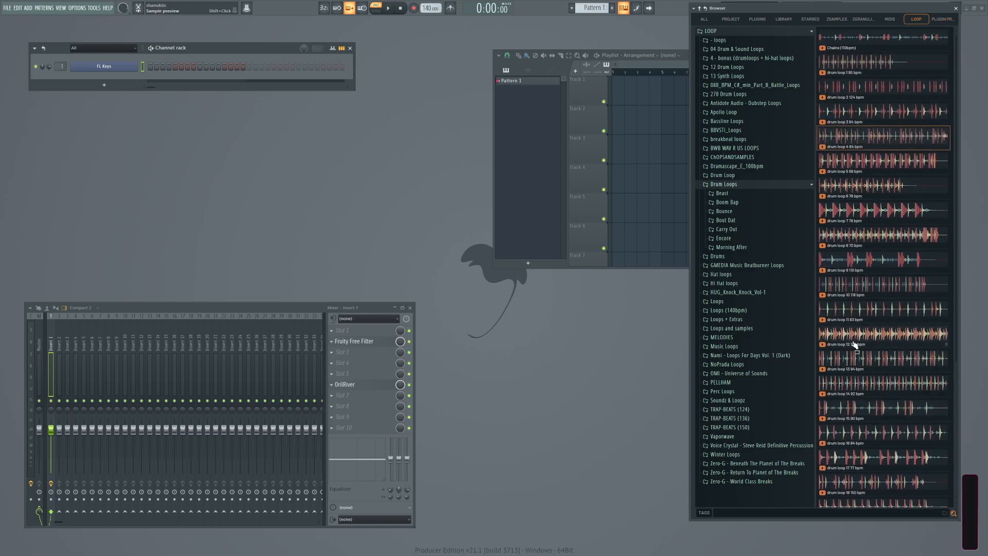
left_click(763, 20)
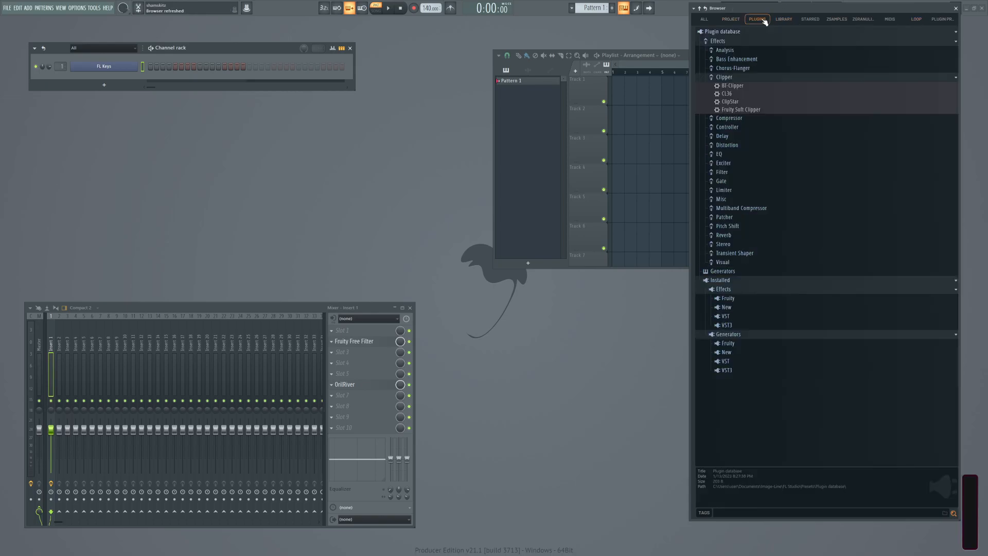
left_click(731, 21)
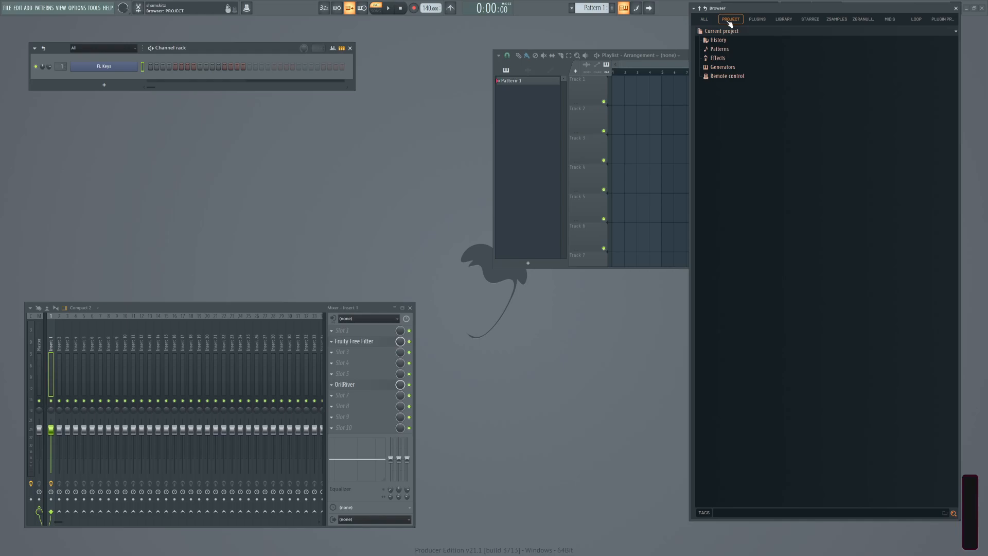
Replace the FL Keys instrument in the channel rack with tonespace.
right_click(106, 69)
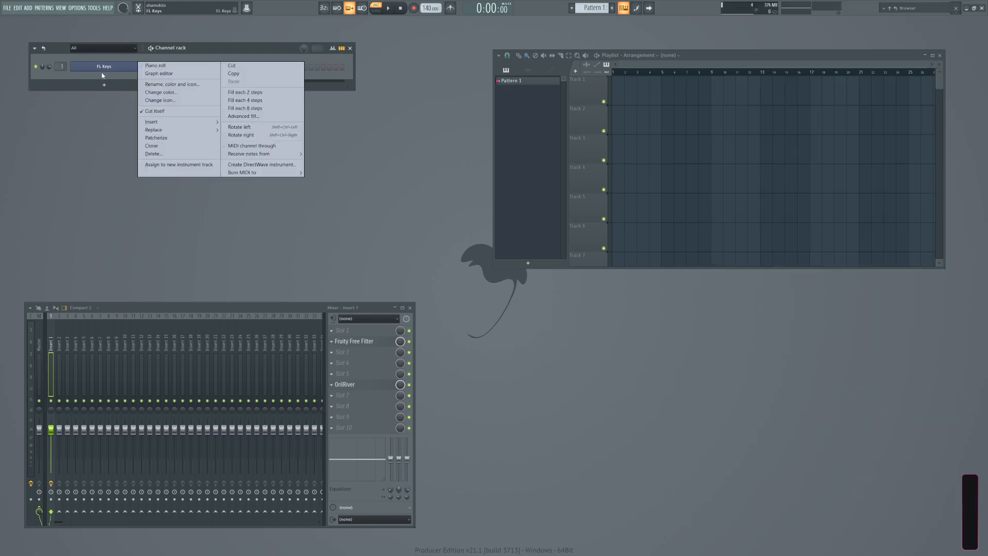
mouse_move(167, 126)
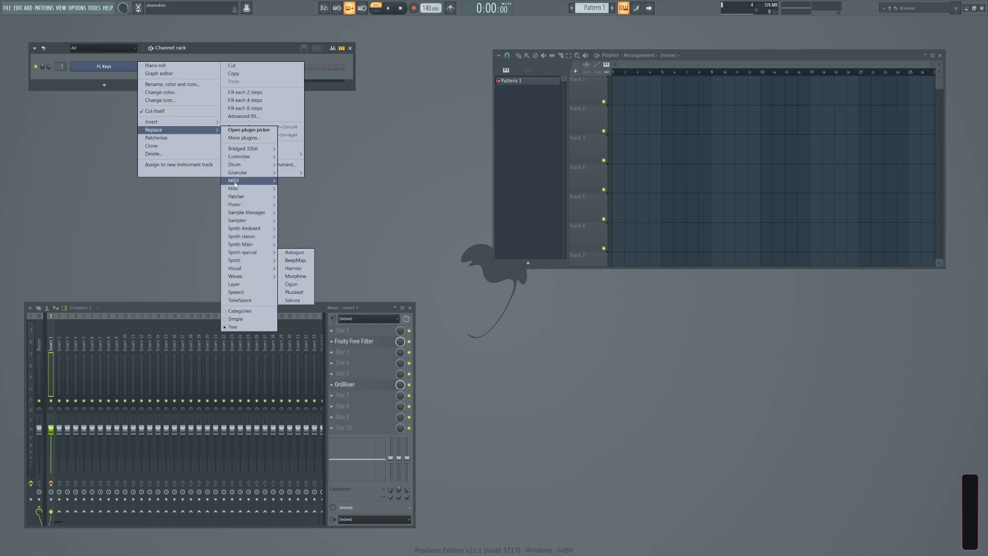
mouse_move(235, 183)
left_click(297, 229)
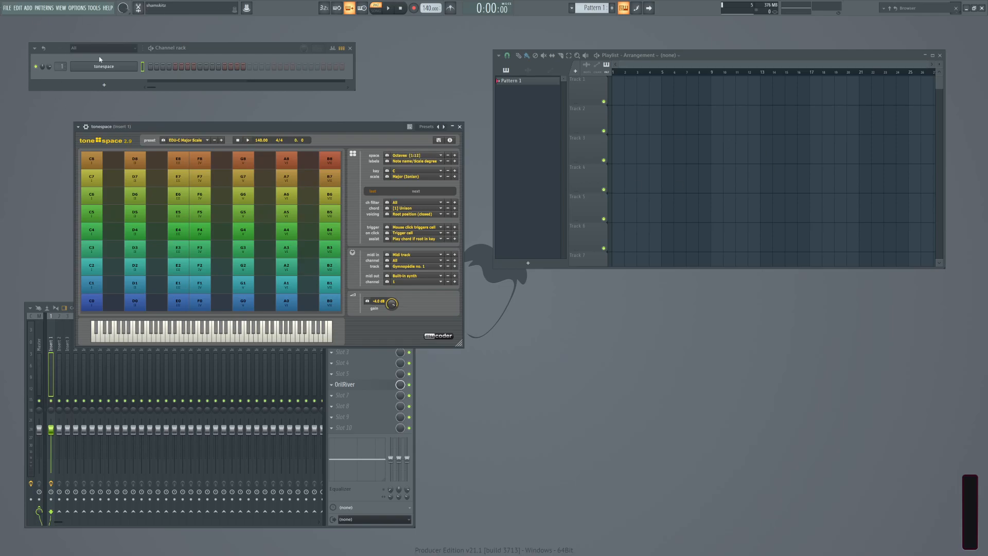
Load the ValhallaSupermassive reverb into effect slot 8 of mixer Insert 1.
right_click(138, 371)
left_click(54, 329)
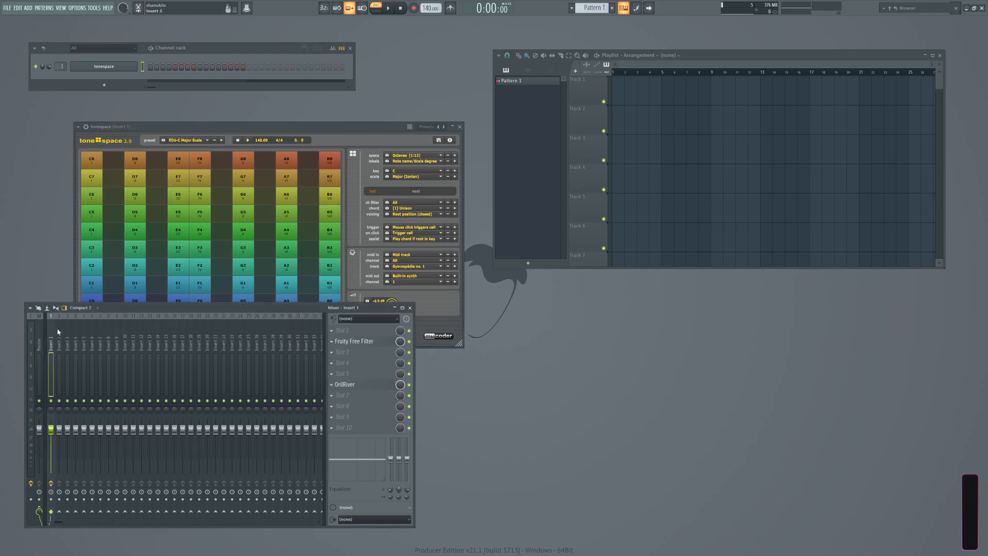
left_click(344, 405)
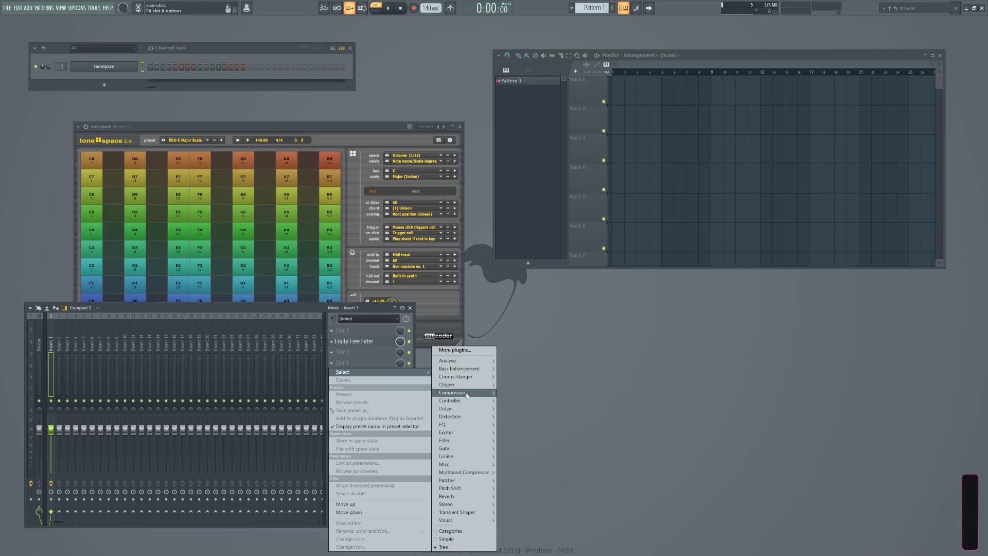
mouse_move(449, 497)
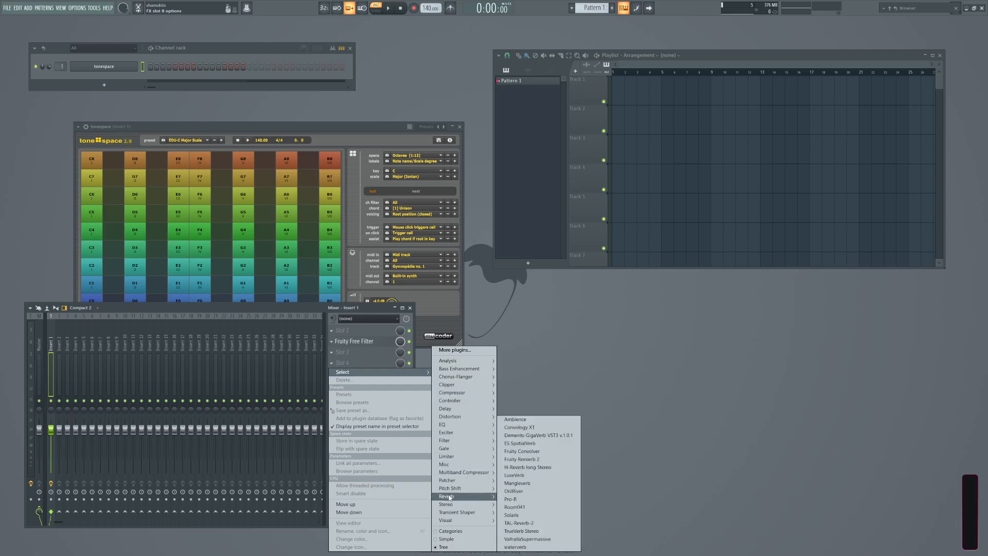
left_click(527, 539)
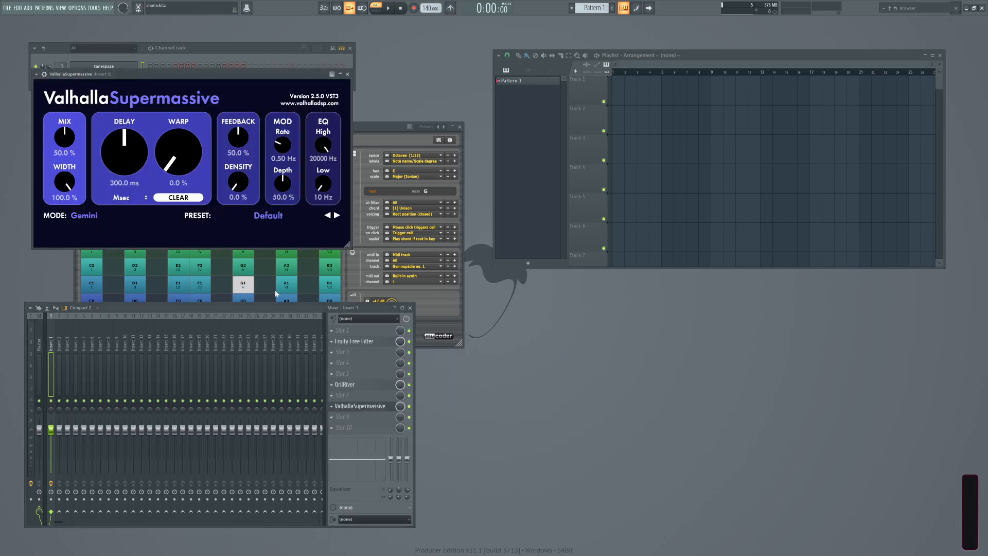
Set ValhallaSupermassive's delay to about 261.6 ms and inspect the Multilink to controllers options for the adjusted parameter.
left_click_drag(128, 143, 167, 165)
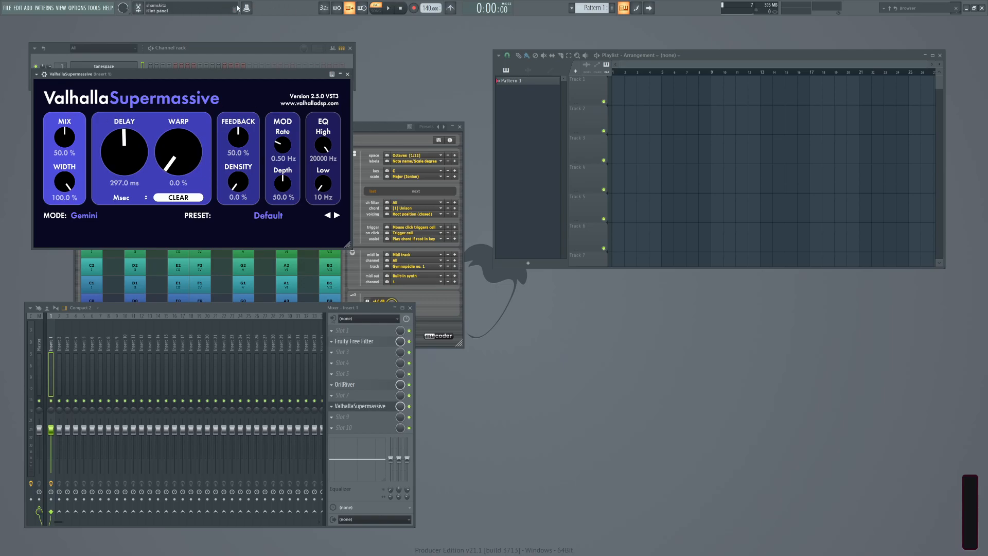
left_click_drag(138, 146, 137, 157)
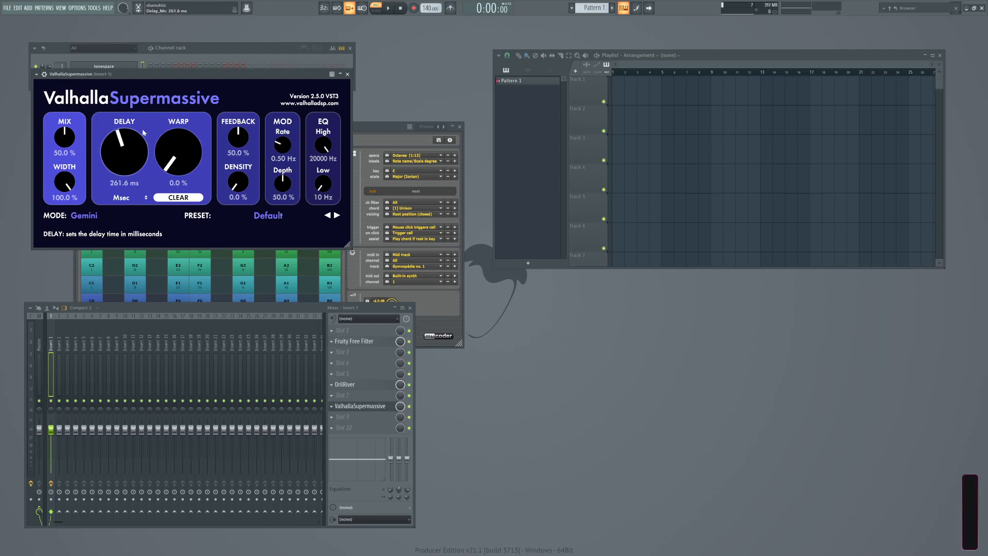
left_click(247, 8)
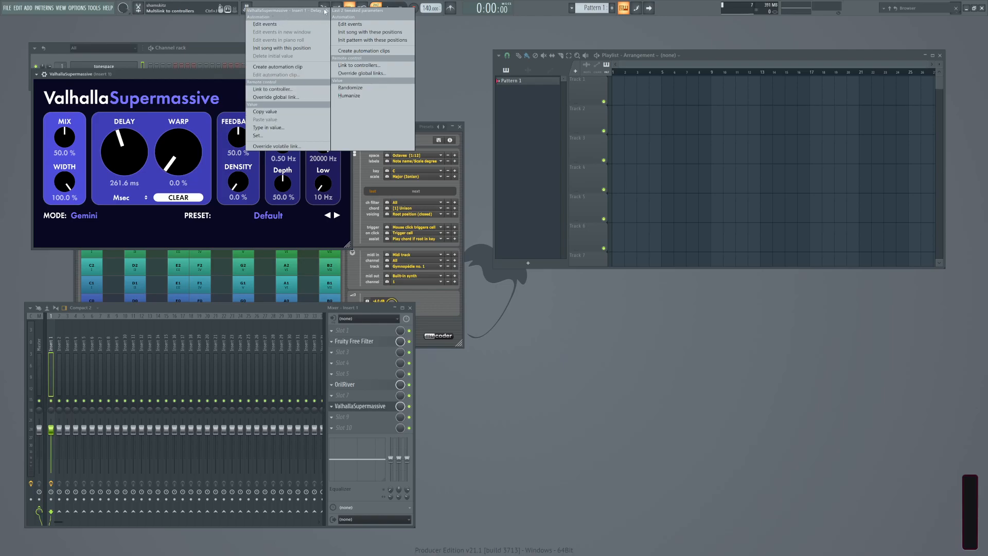
left_click(251, 6)
right_click(245, 9)
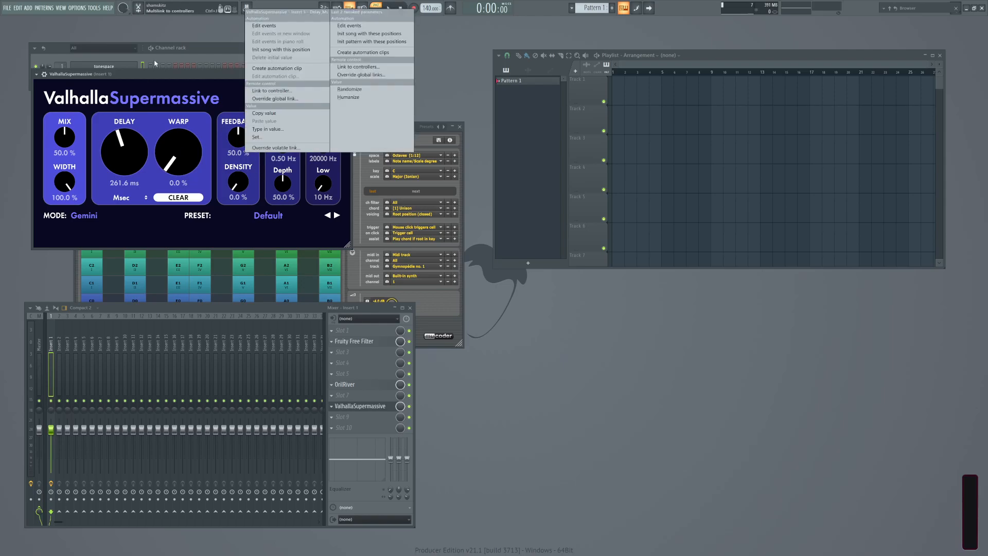
left_click(180, 46)
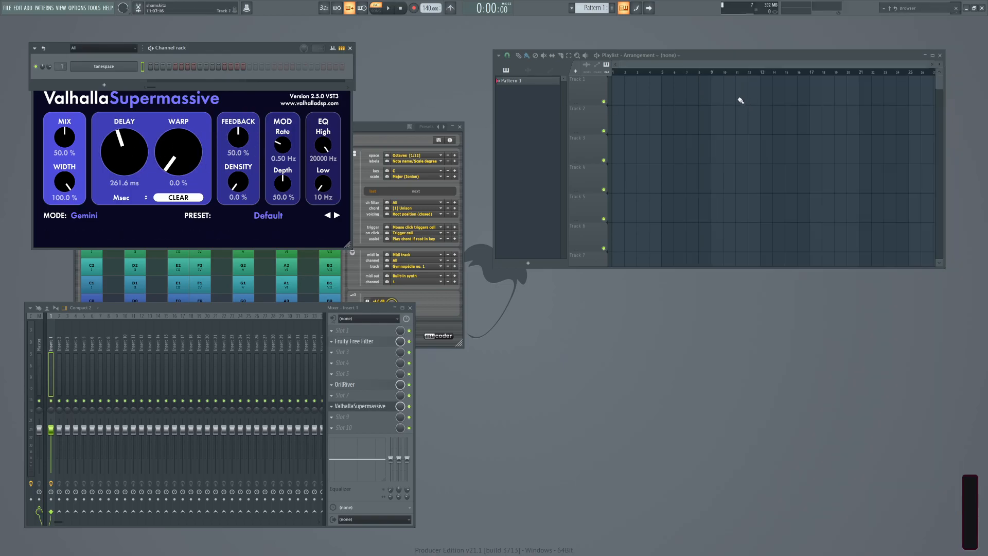
List tonespace's parameters under the current project's generators in the browser and bring the tonespace window to the front.
mouse_move(890, 6)
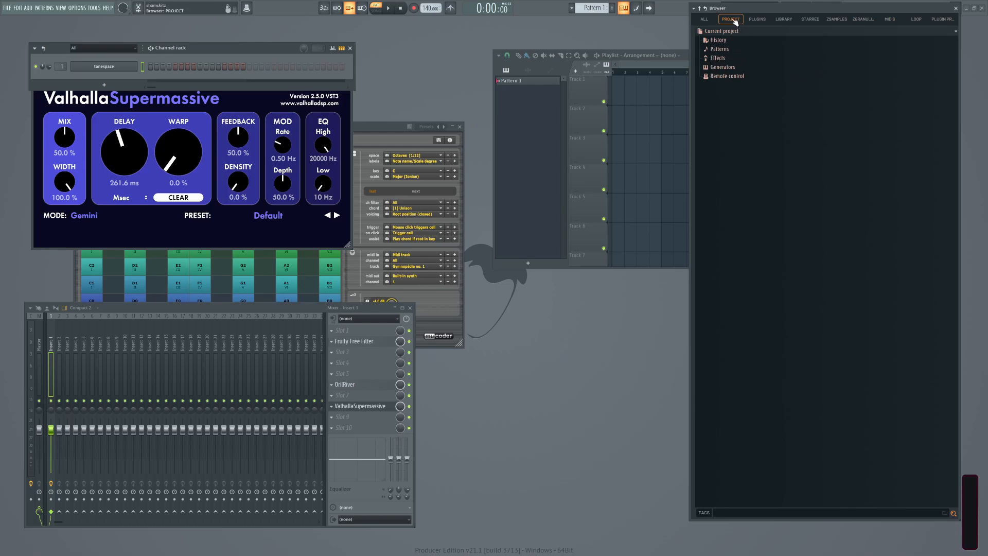
left_click(724, 32)
left_click(724, 32)
left_click(723, 68)
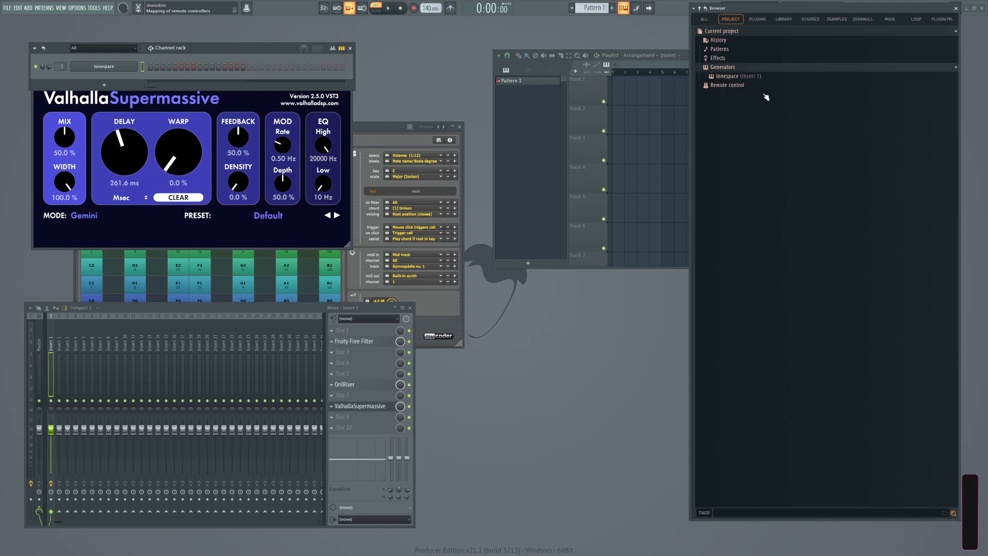
left_click(733, 77)
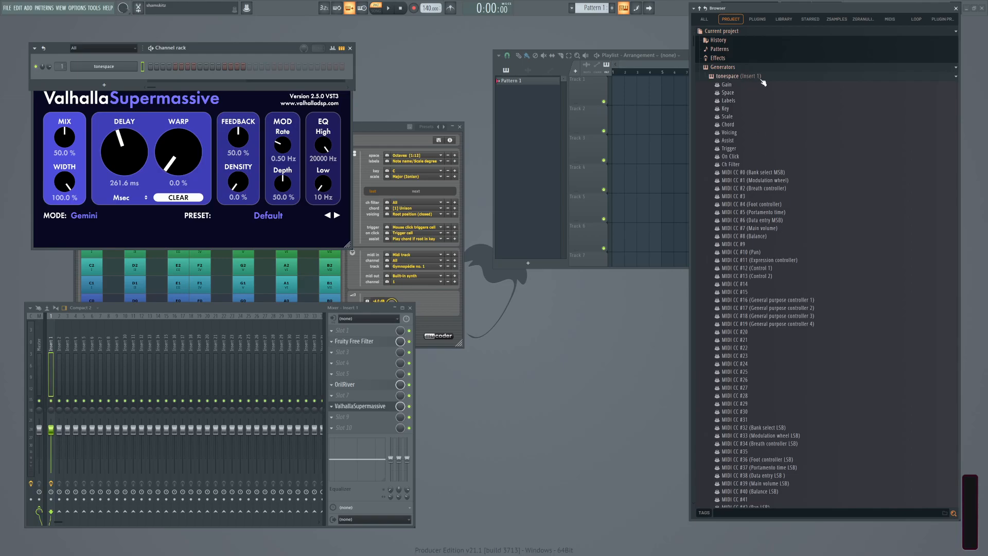
left_click(377, 128)
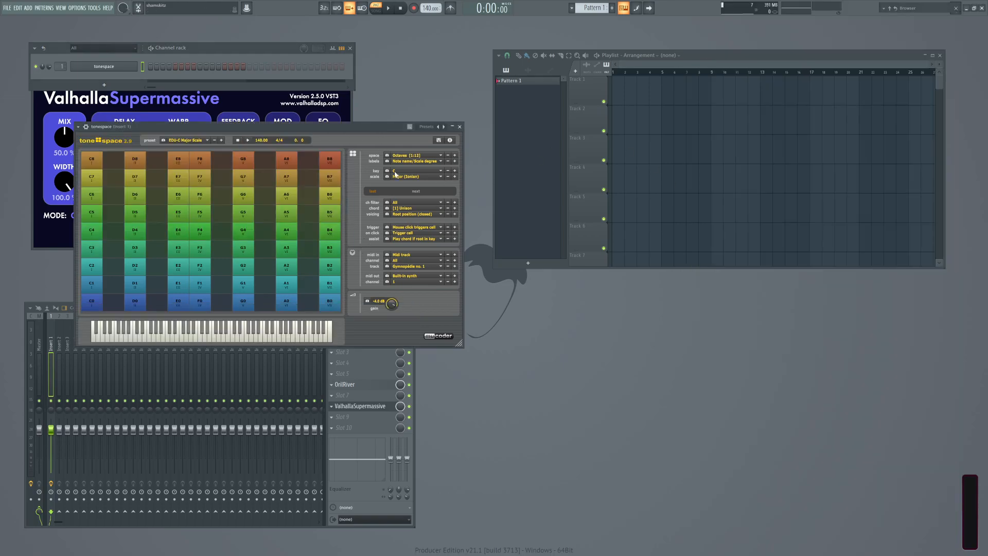
Adjust tonespace's Space parameter from the current project's generators in the browser and open its event editor.
mouse_move(899, 14)
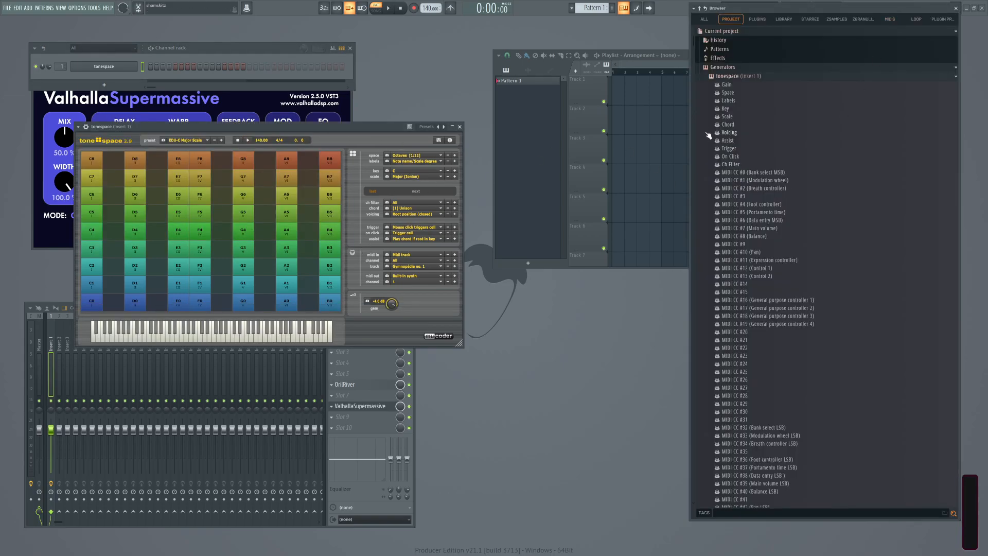
mouse_move(730, 95)
left_mouse_down()
mouse_move(730, 68)
mouse_move(729, 87)
left_mouse_up()
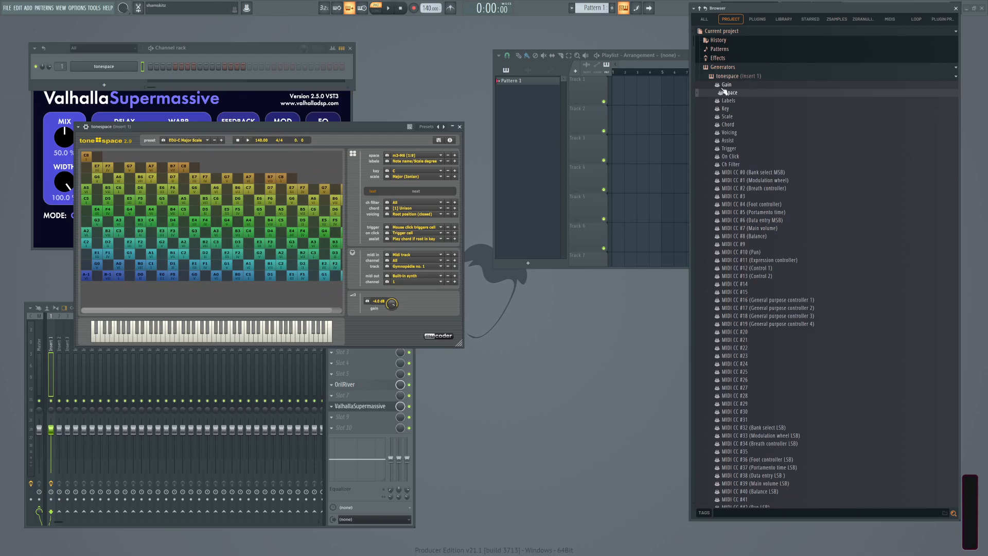
right_click(730, 92)
left_click(747, 96)
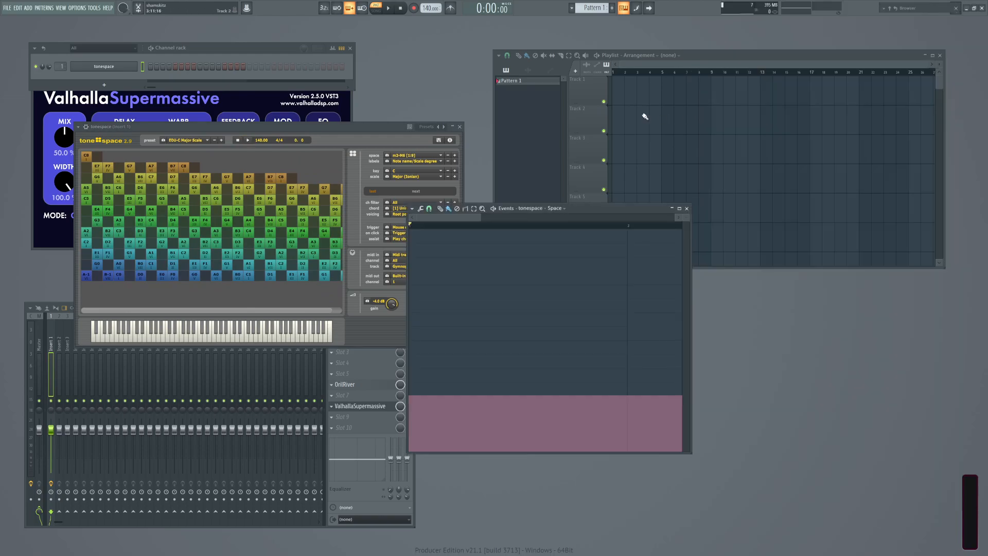
Place Pattern 1 at bar 1 of playlist Track 1 and view the remote control settings for tonespace's Space parameter.
left_click(617, 92)
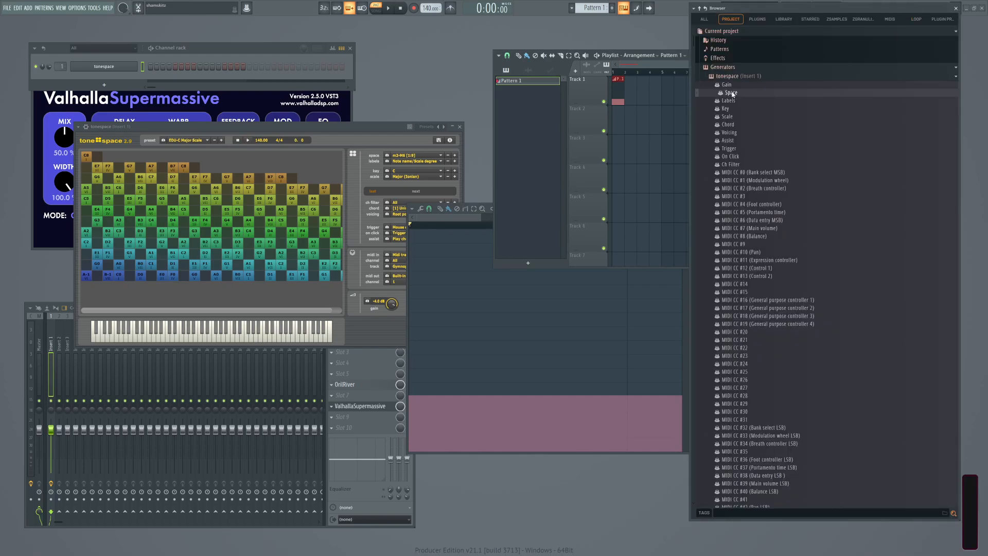
right_click(730, 92)
left_click(761, 160)
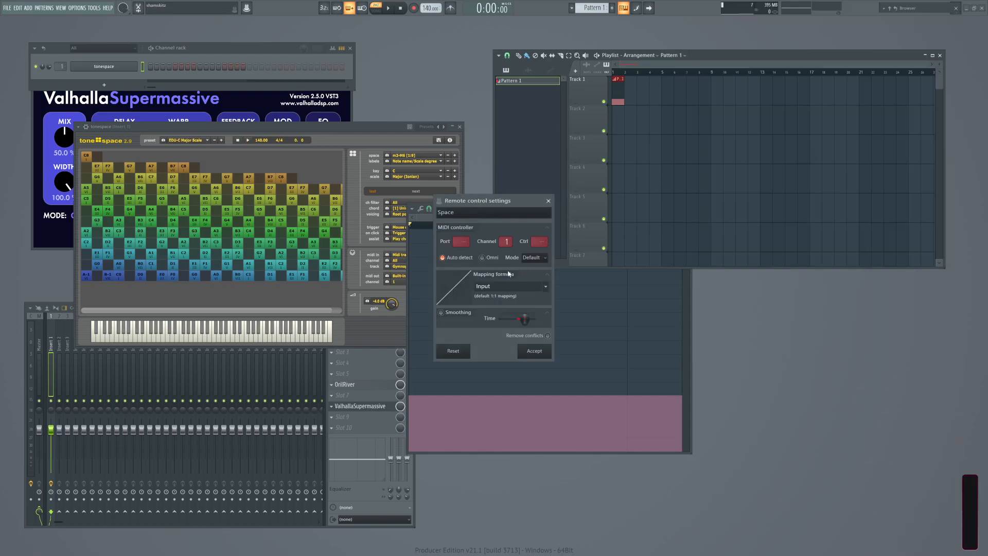
left_click(548, 200)
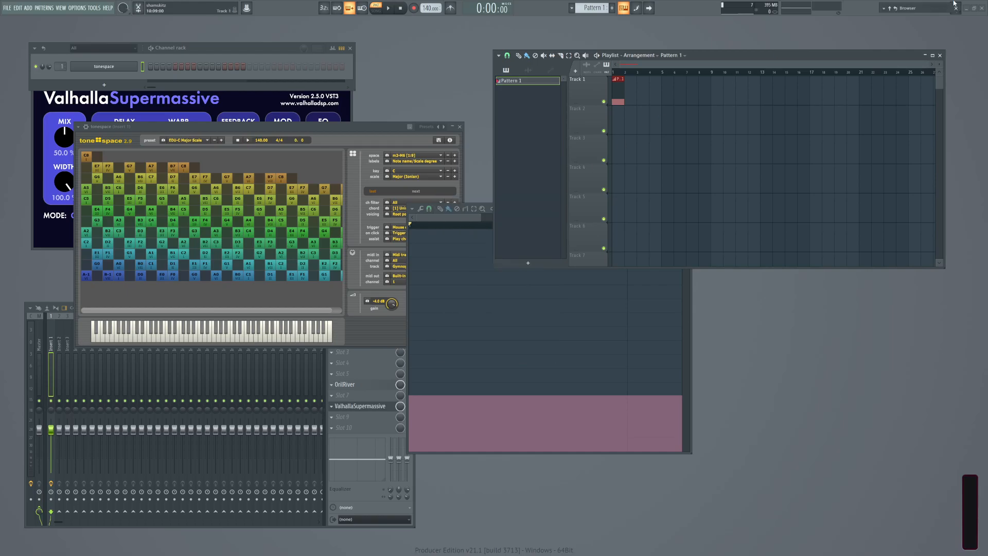
Collapse the Generators folder of the current project in the browser.
left_click(911, 10)
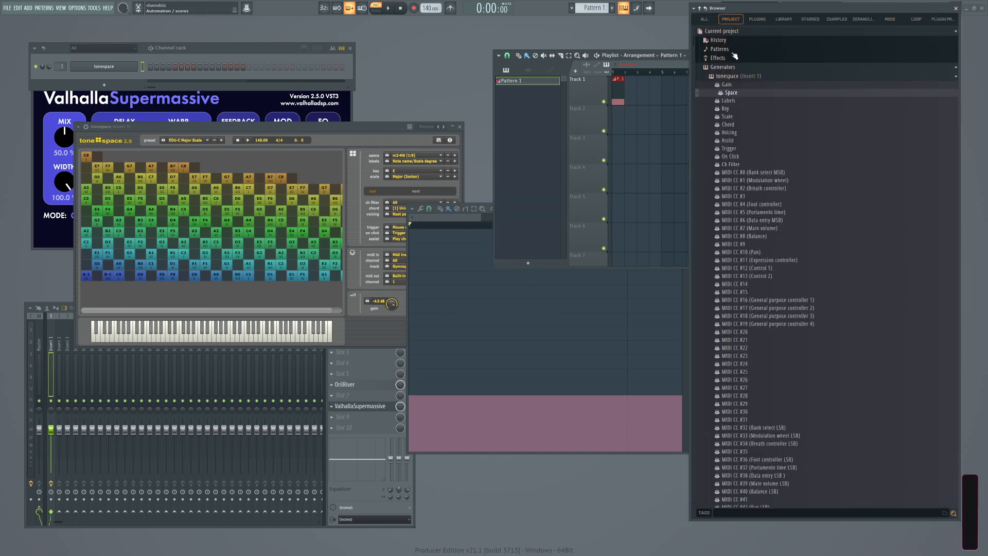
left_click(724, 68)
left_click(723, 68)
left_click(723, 68)
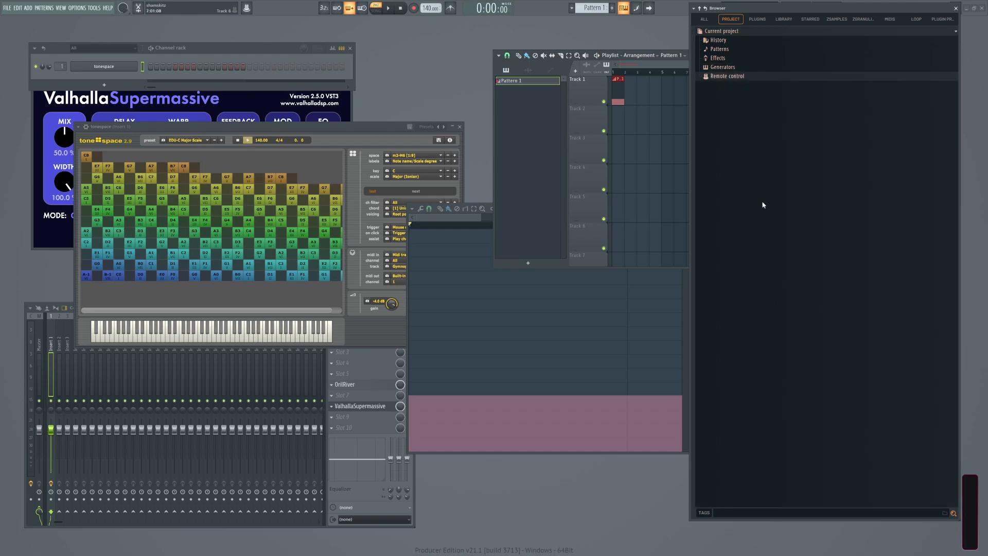
left_click(180, 67)
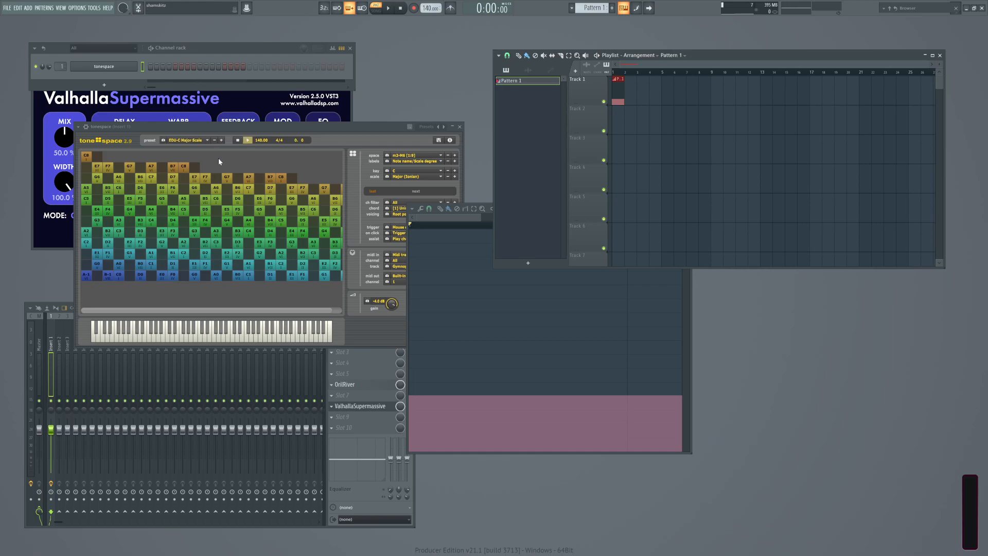
Close the tonespace window and replace its channel with Fruity Envelope Controller.
left_click(459, 126)
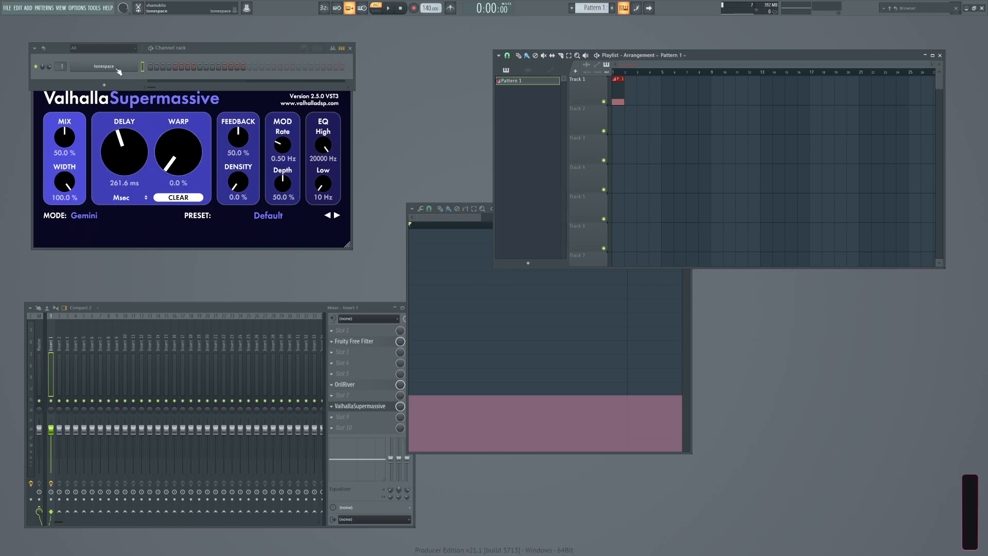
right_click(137, 63)
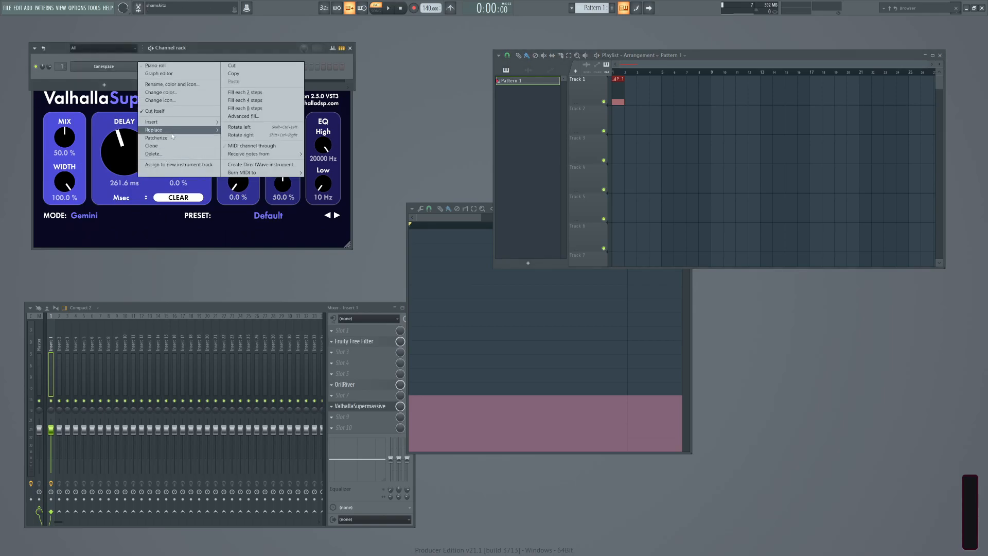
mouse_move(167, 136)
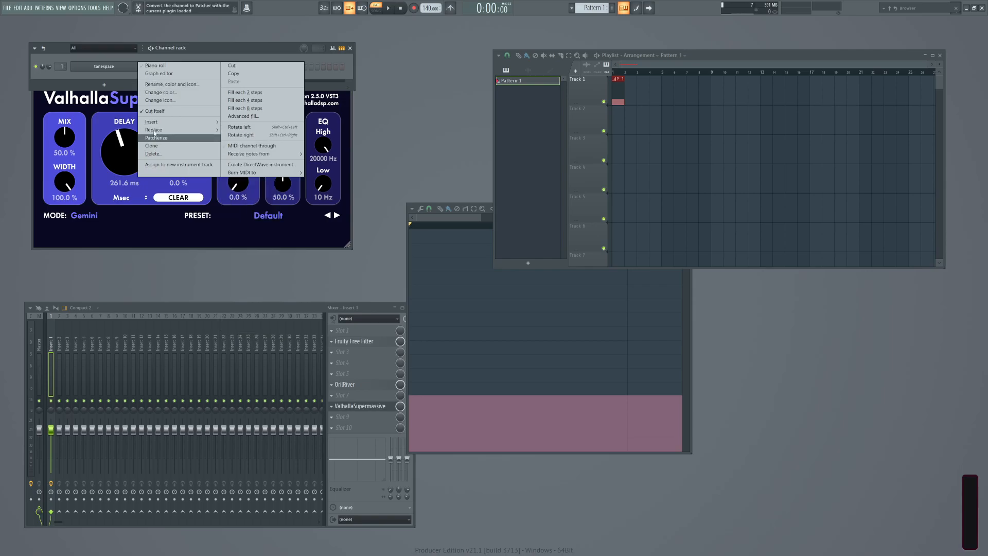
mouse_move(241, 156)
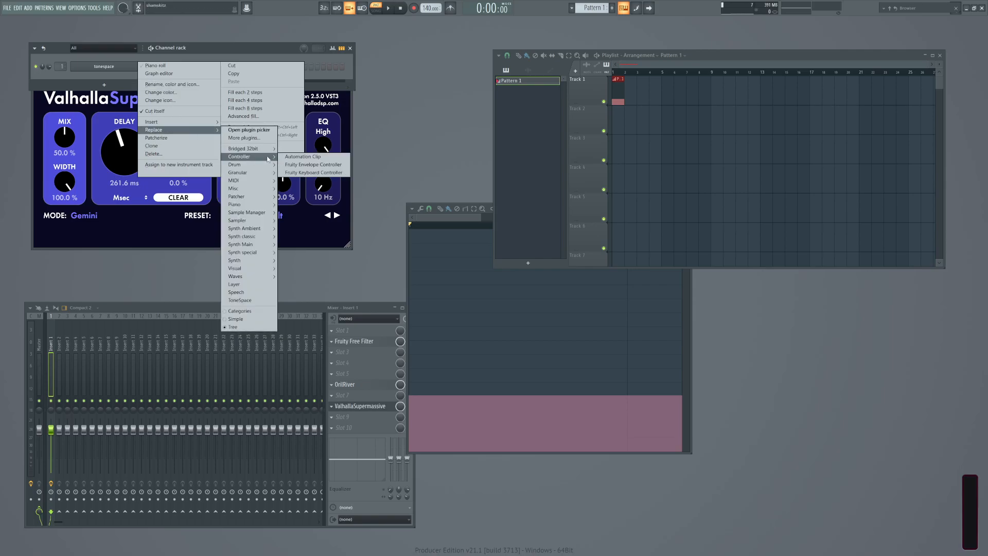
left_click(303, 156)
List ValhallaSupermassive's parameters under the current project's effects in the browser.
left_click(894, 7)
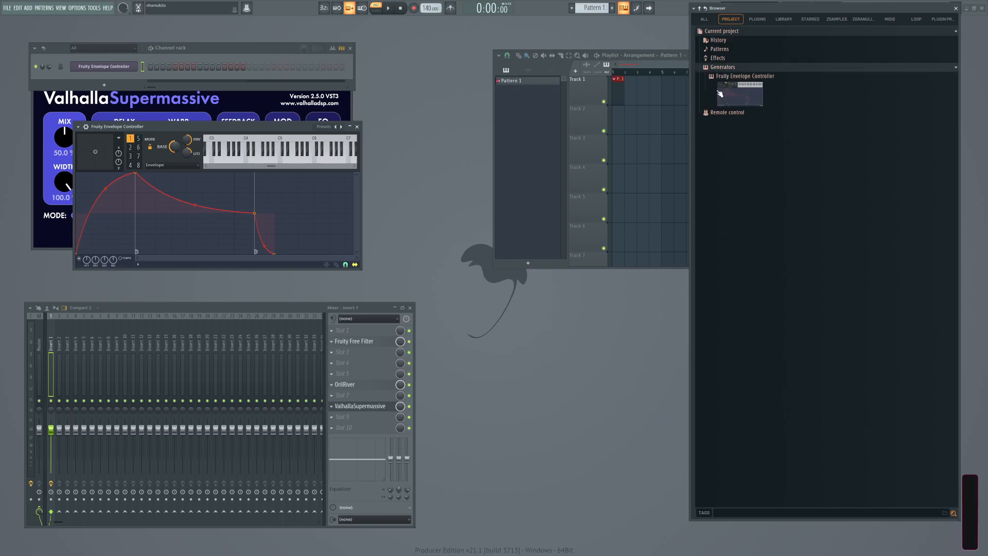
left_click(723, 68)
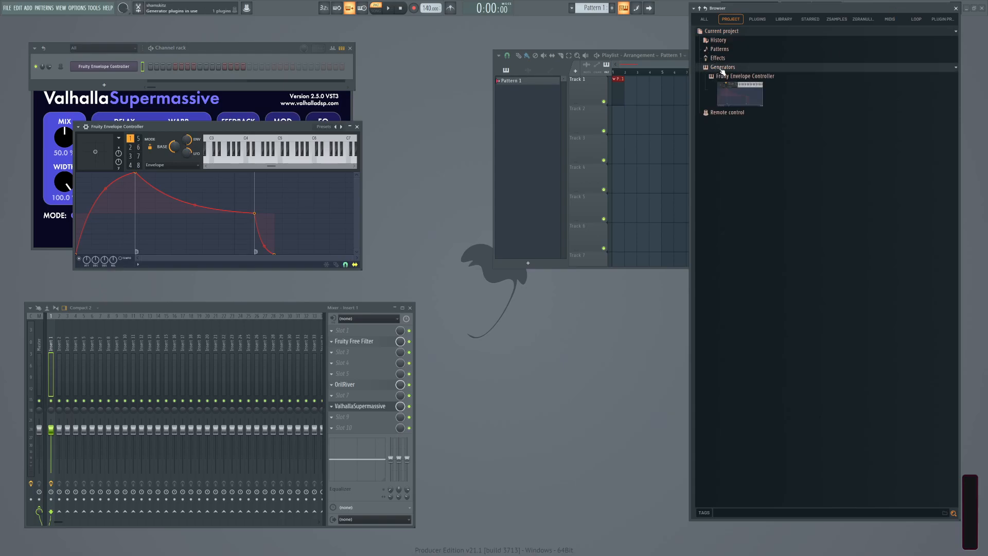
left_click(718, 58)
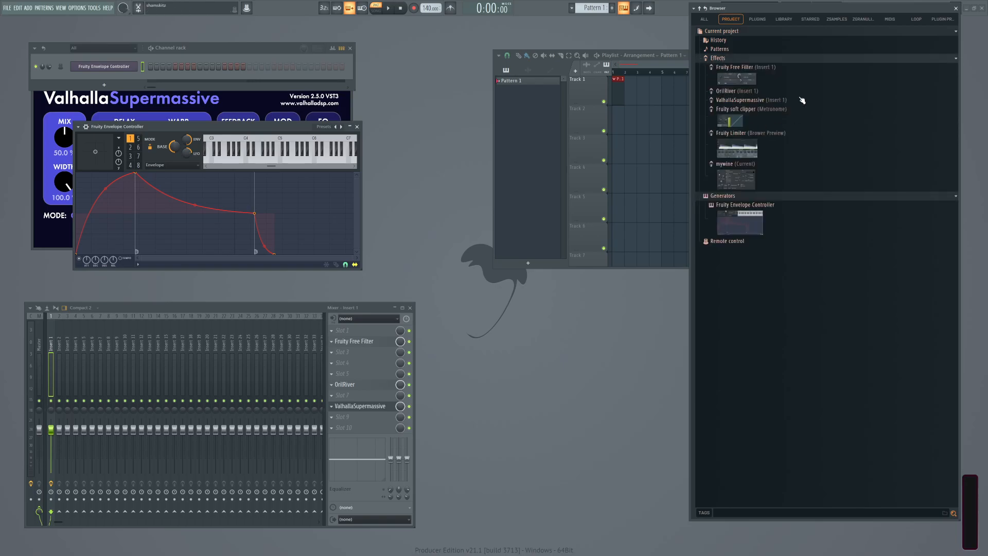
left_click(741, 100)
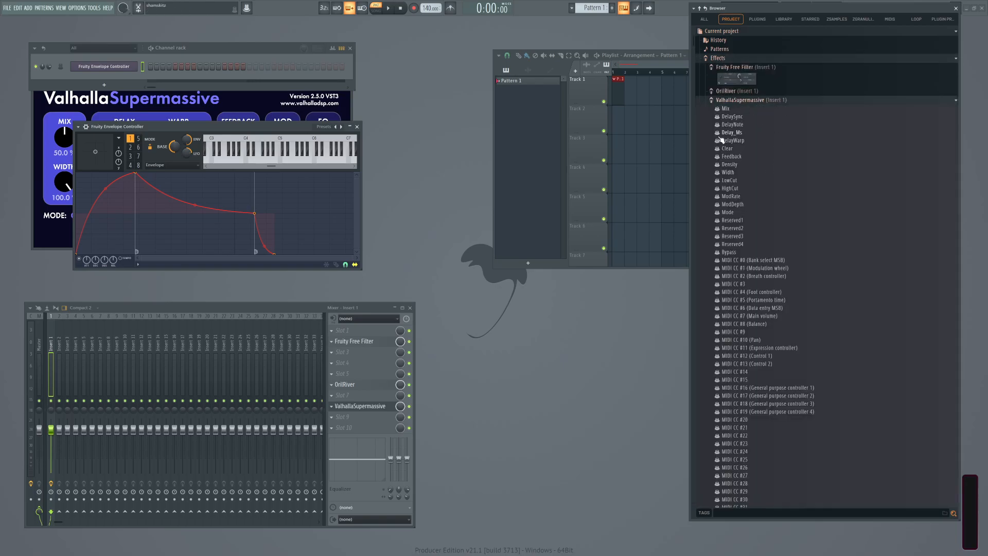
Link ValhallaSupermassive's Mix parameter to the internal controller Fruity Envelope Controller - Articulator 1.
right_click(726, 109)
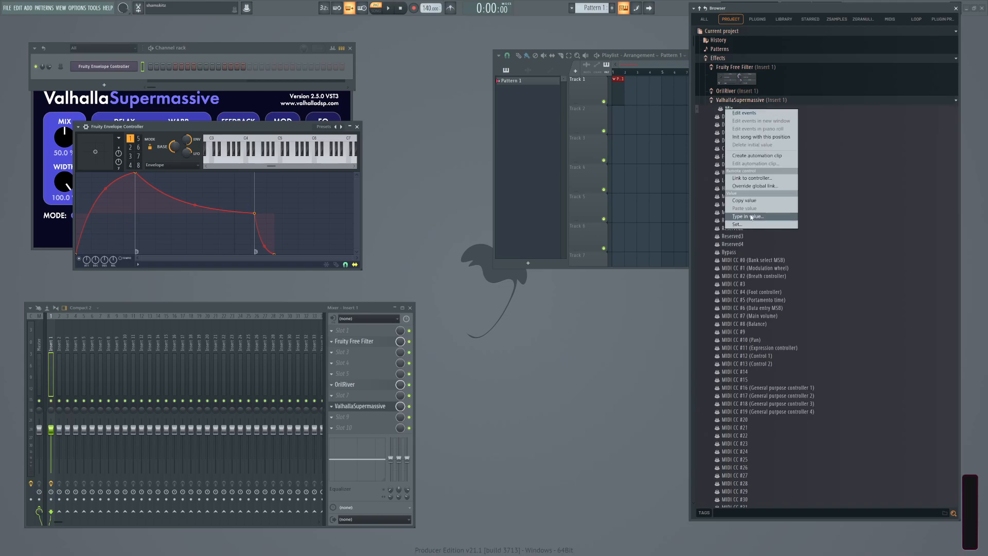
left_click(747, 178)
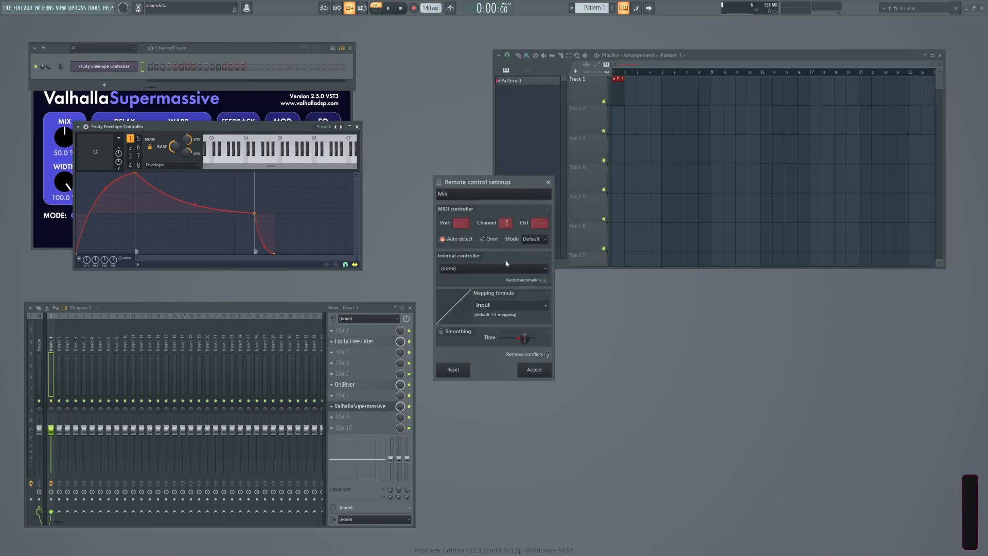
left_click(482, 268)
left_click(484, 299)
left_click(531, 370)
Review the ValhallaSupermassive Mix link and its settings in the project's Remote control folder.
mouse_move(959, 12)
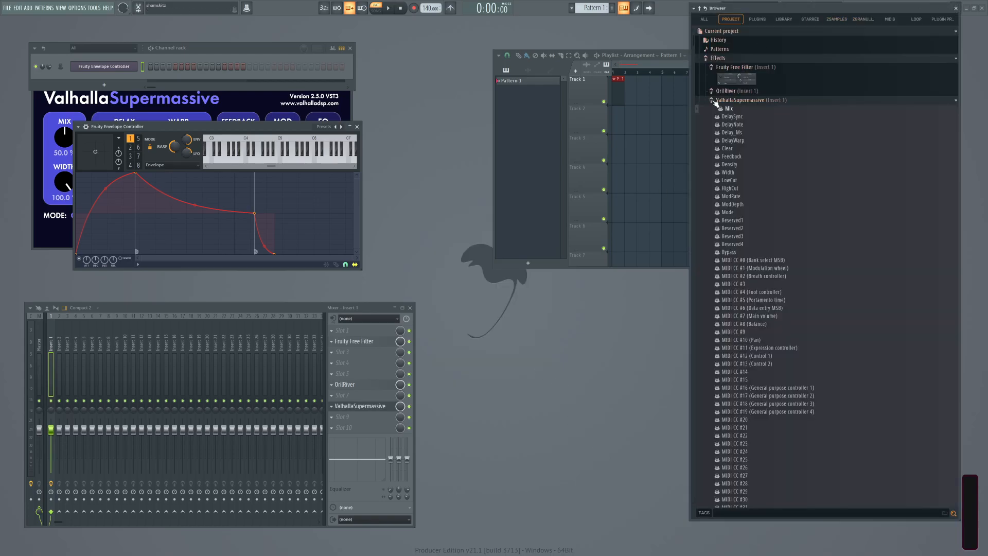
left_click(719, 101)
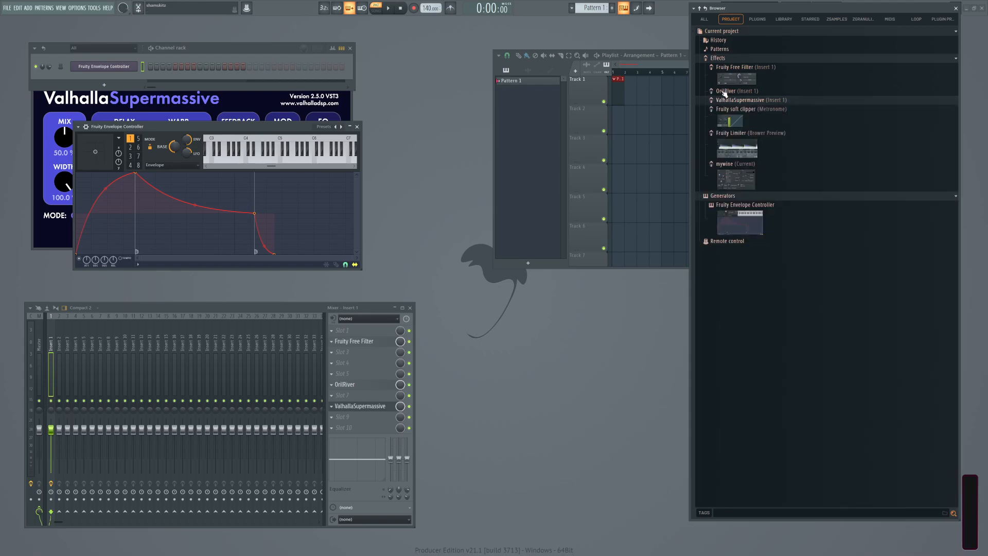
left_click(735, 241)
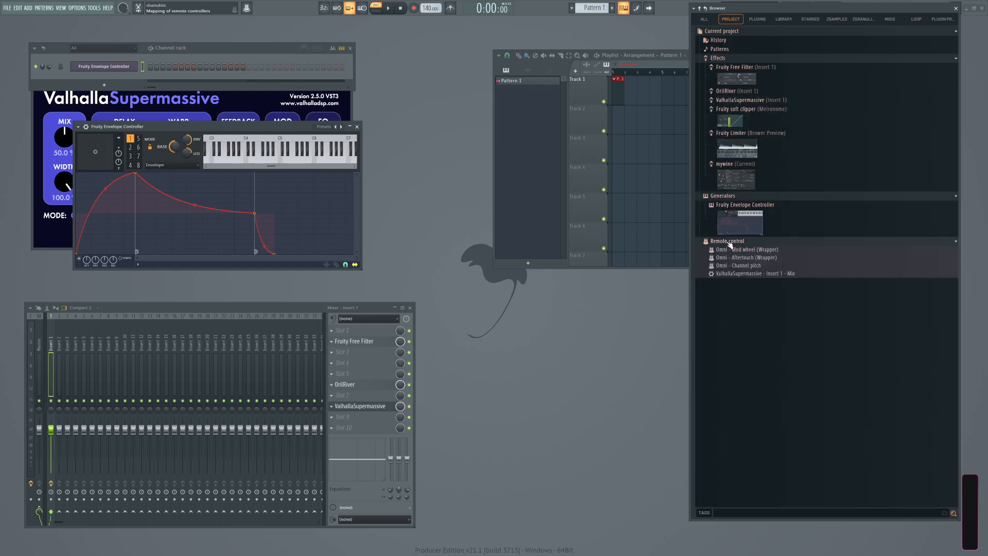
left_click(737, 274)
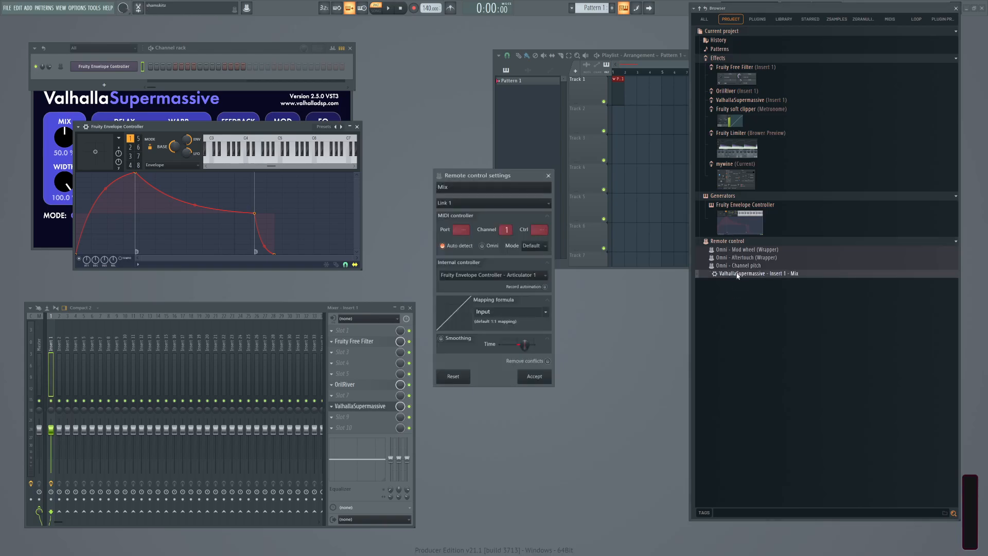
left_click_drag(493, 175, 501, 144)
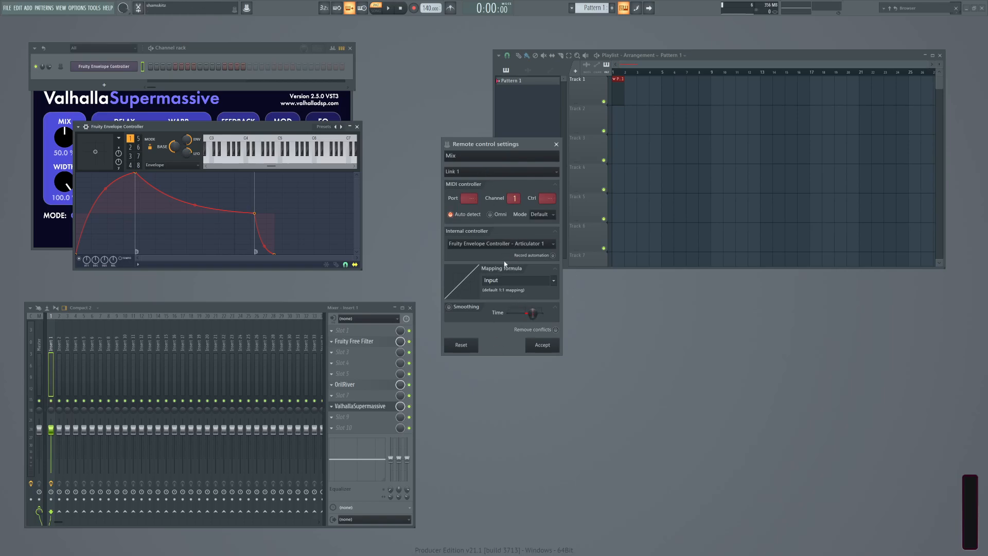
left_click(556, 144)
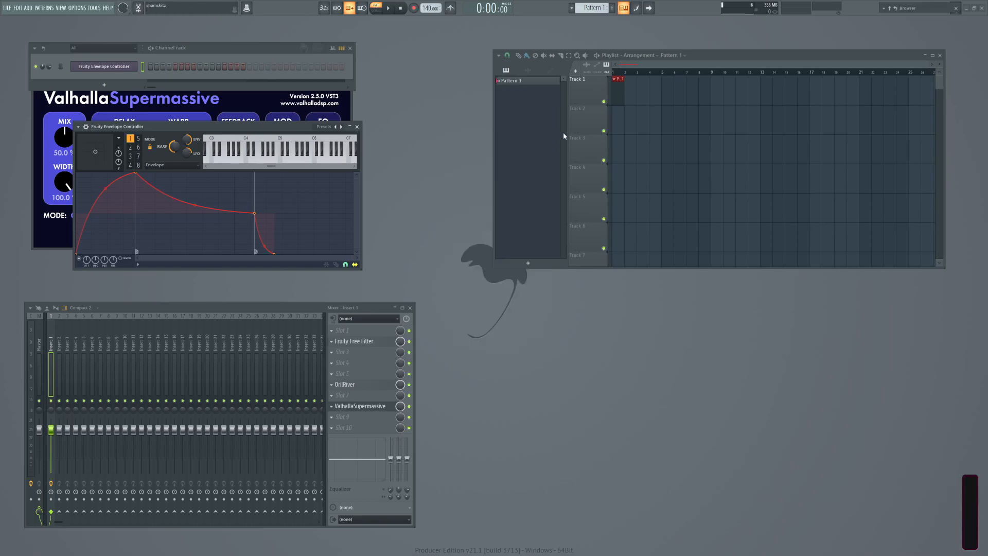
mouse_move(930, 4)
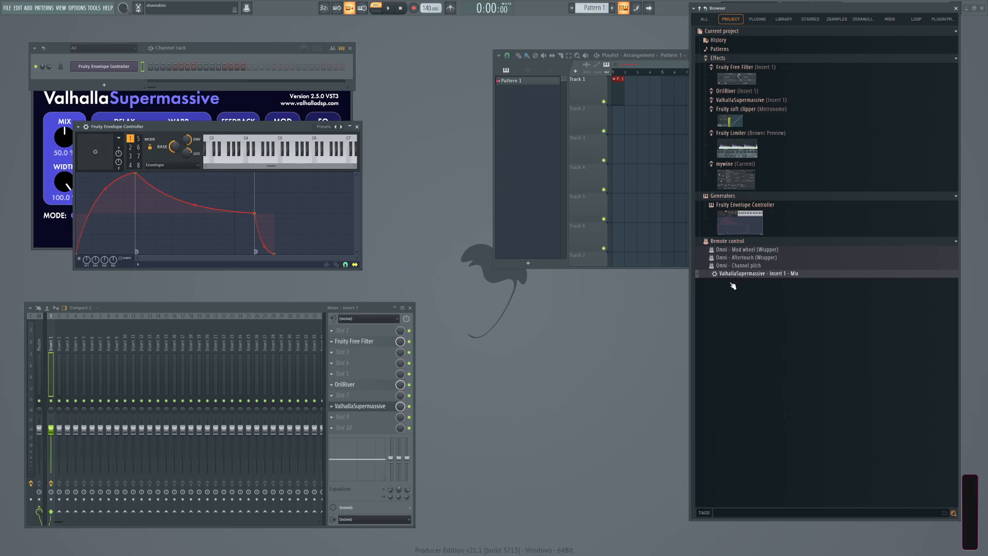
left_click(738, 240)
left_click(738, 240)
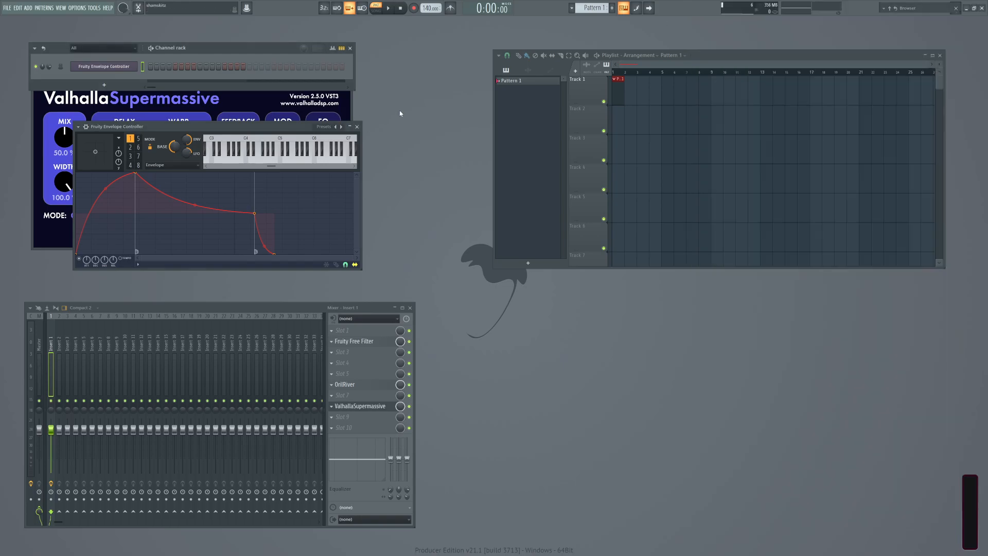
Close the Fruity Envelope Controller, channel rack and ValhallaSupermassive windows.
left_click(357, 127)
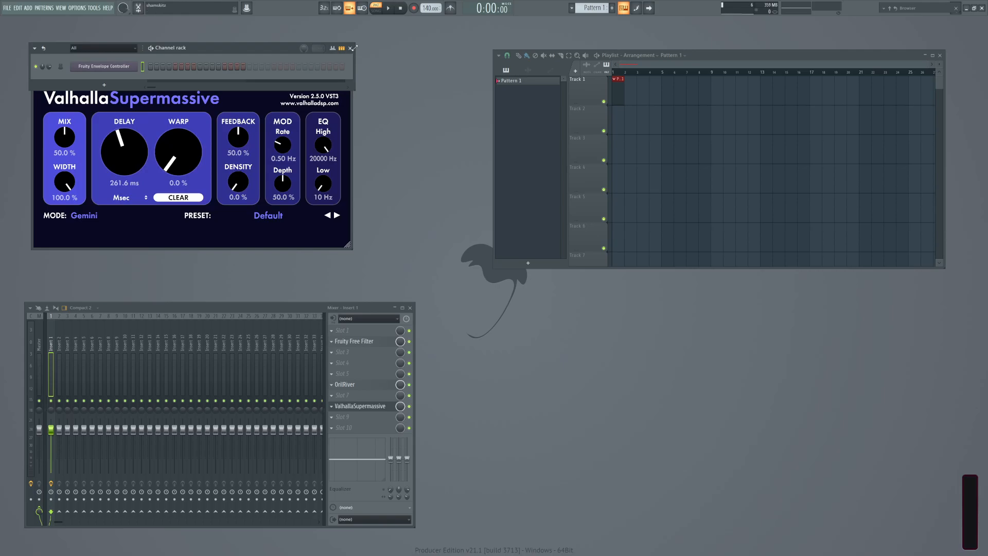
left_click(350, 48)
left_click(347, 74)
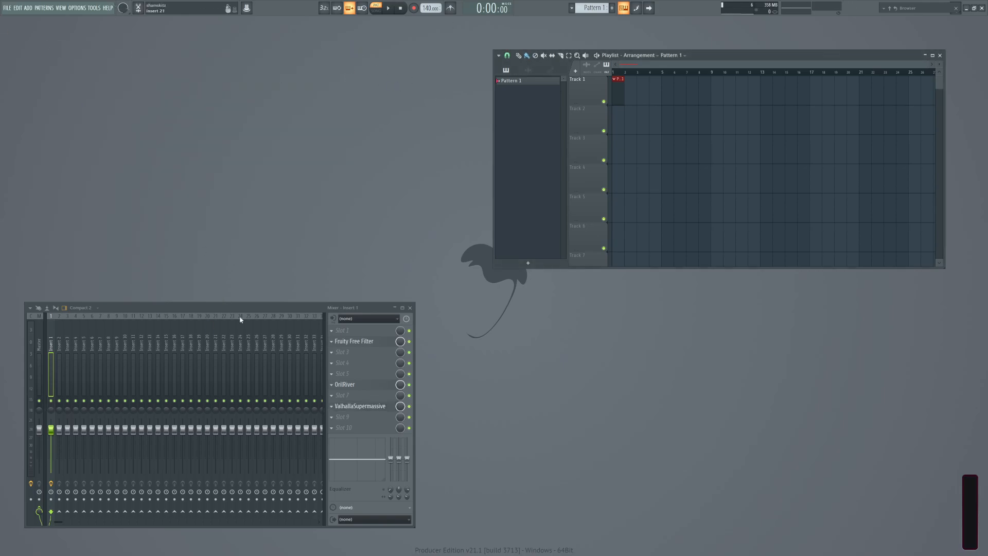
Look through the project's file import and export options.
left_click(13, 9)
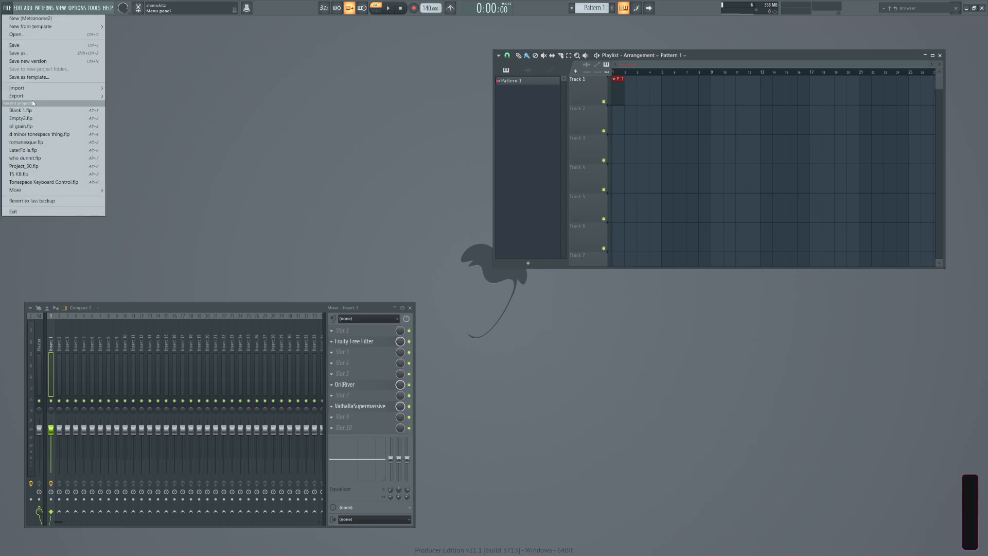
mouse_move(18, 88)
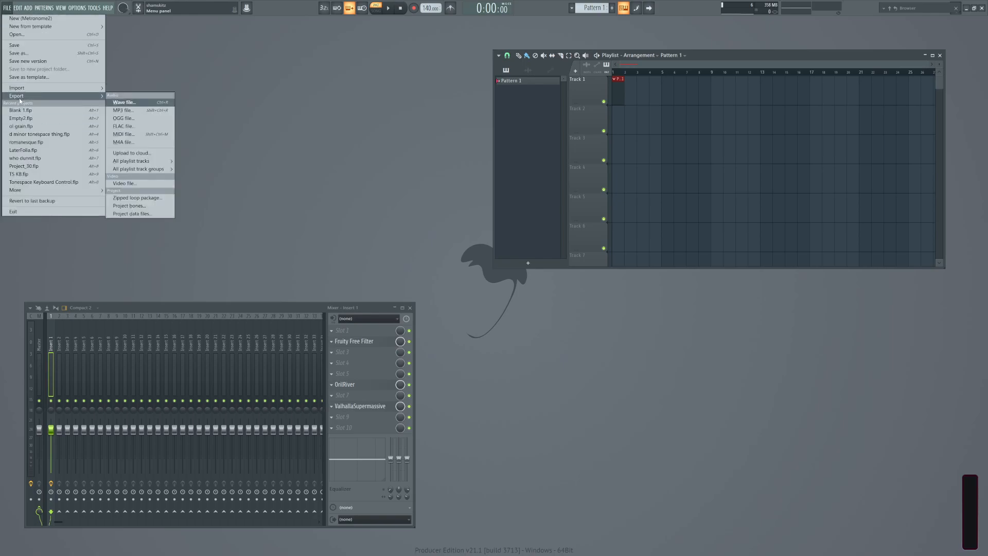
left_click(193, 69)
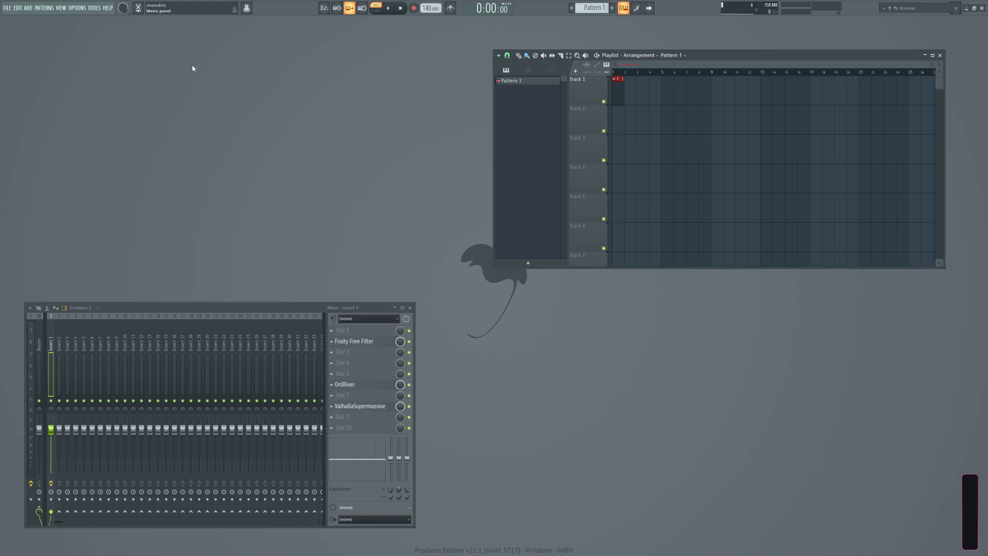
Show the channel rack again and filter its channels to the Unsorted group.
key("F6")
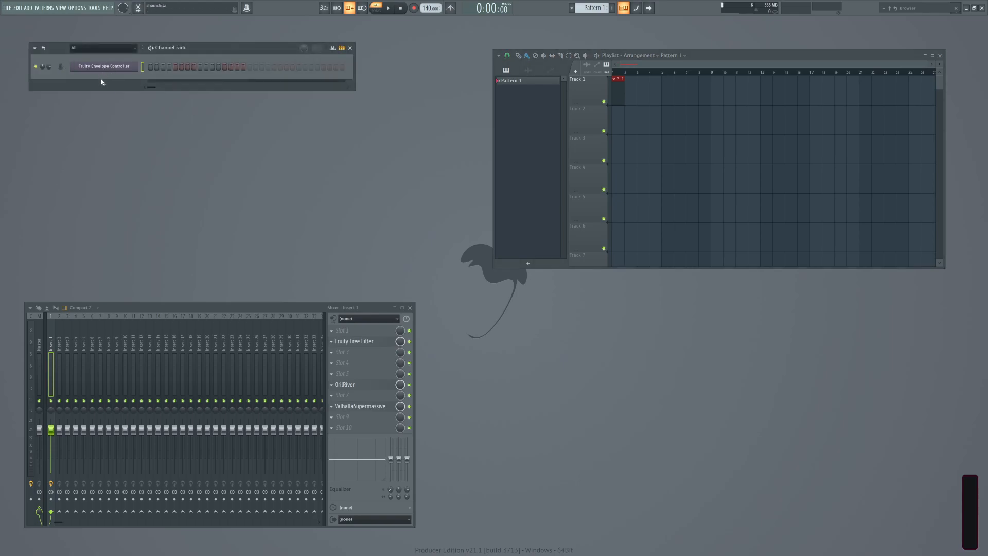
left_click(83, 48)
left_click(91, 65)
left_click(86, 50)
left_click(97, 66)
Add a Vital channel from the Synth Main category to the channel rack and reposition its plugin window.
left_click(103, 85)
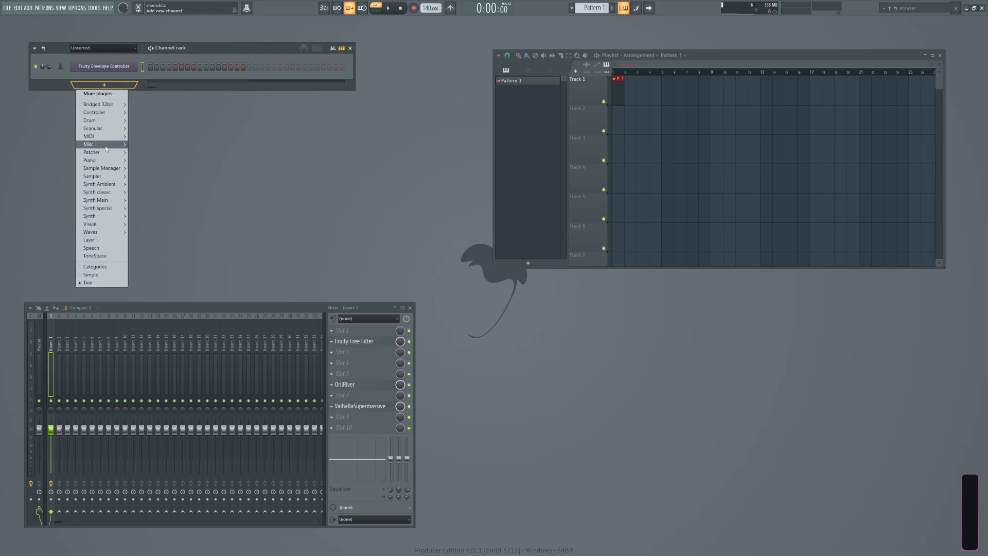
mouse_move(105, 149)
mouse_move(90, 164)
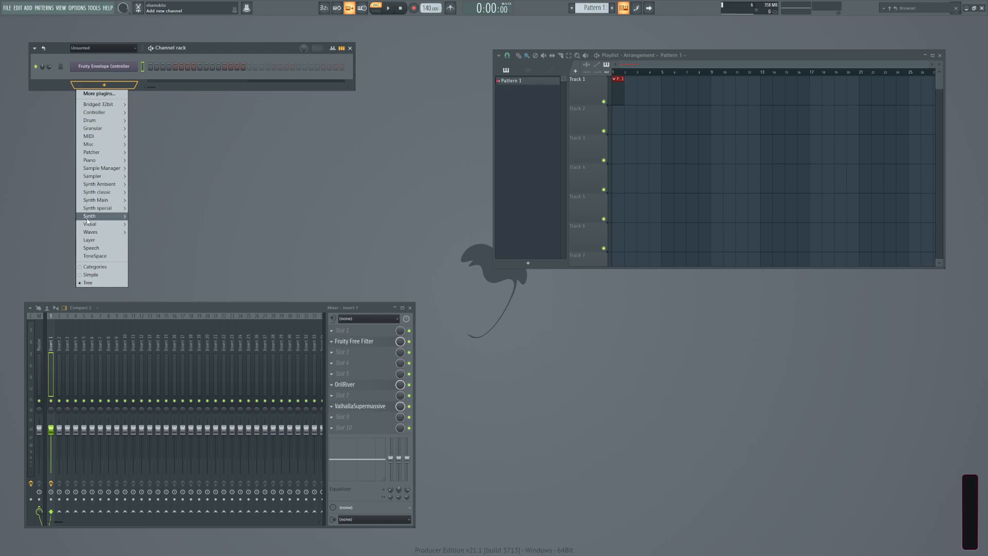
mouse_move(92, 216)
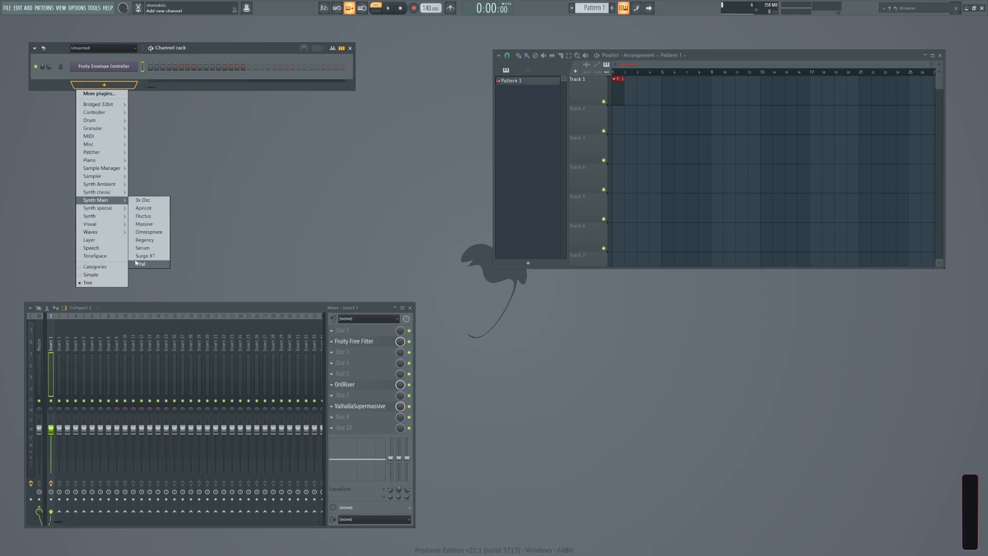
left_click(142, 263)
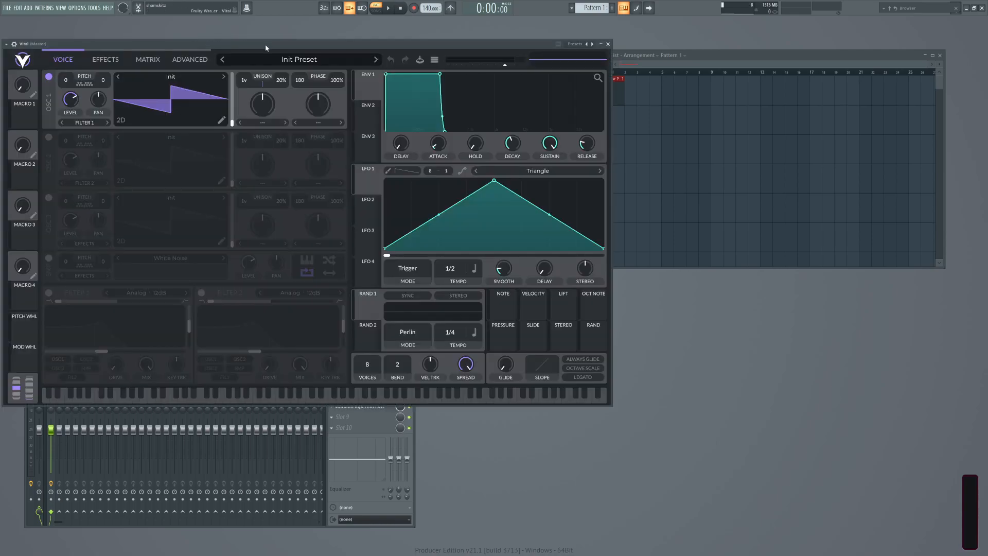
left_click_drag(266, 48, 310, 99)
Load the Bass - Sub 808 preset from the Favorites in Vital's preset browser.
left_click(345, 112)
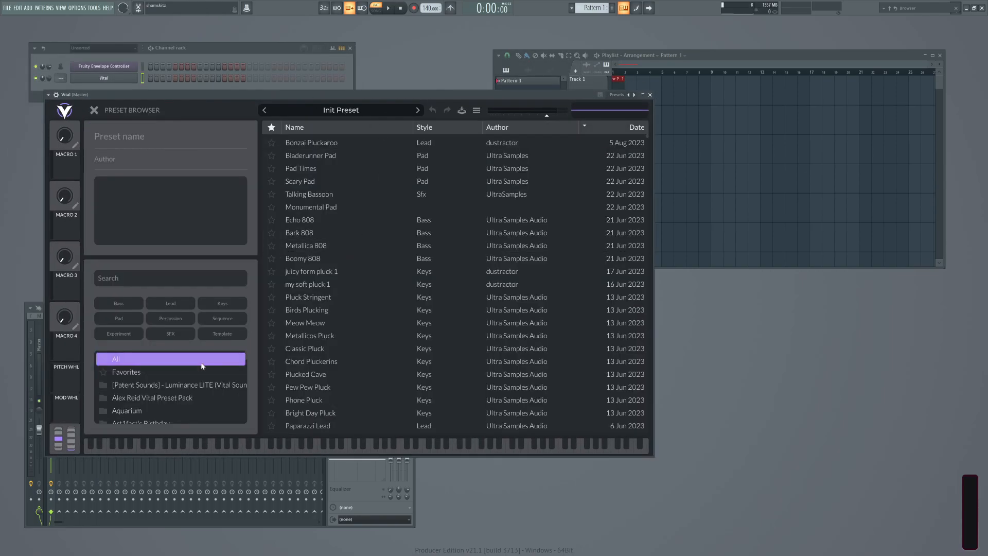
left_click(170, 371)
scroll(365, 316, "down", 1)
scroll(380, 293, "up", 1)
scroll(380, 292, "down", 7)
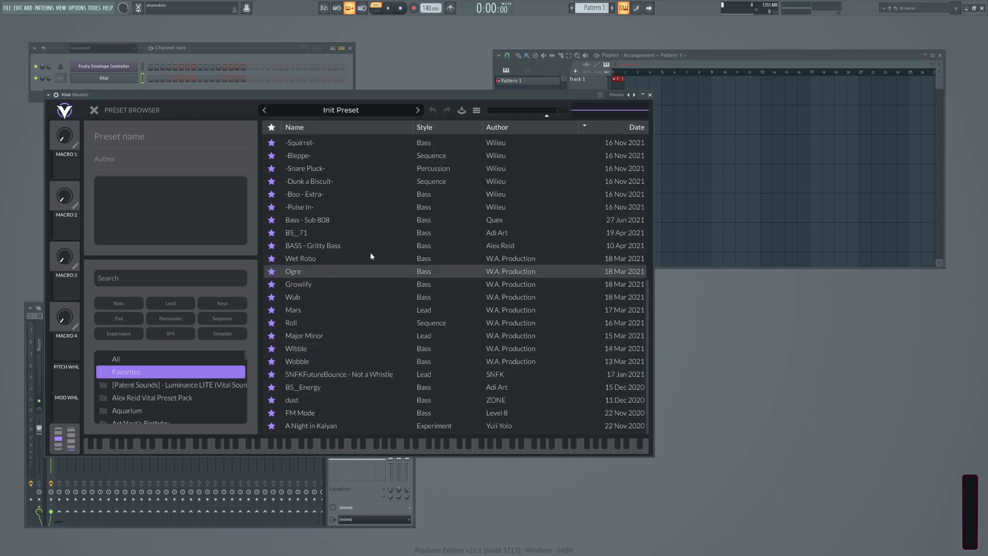
left_click(307, 219)
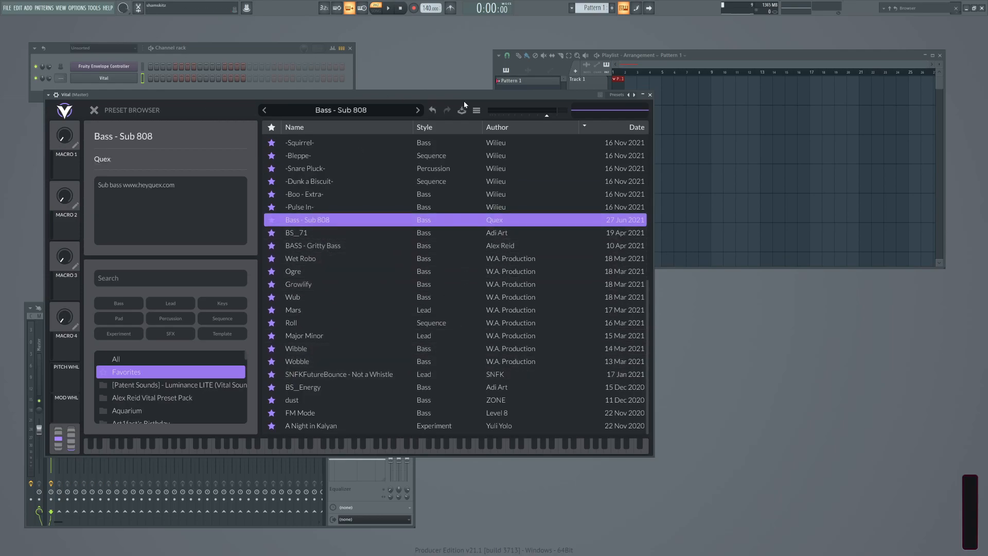
left_click(48, 95)
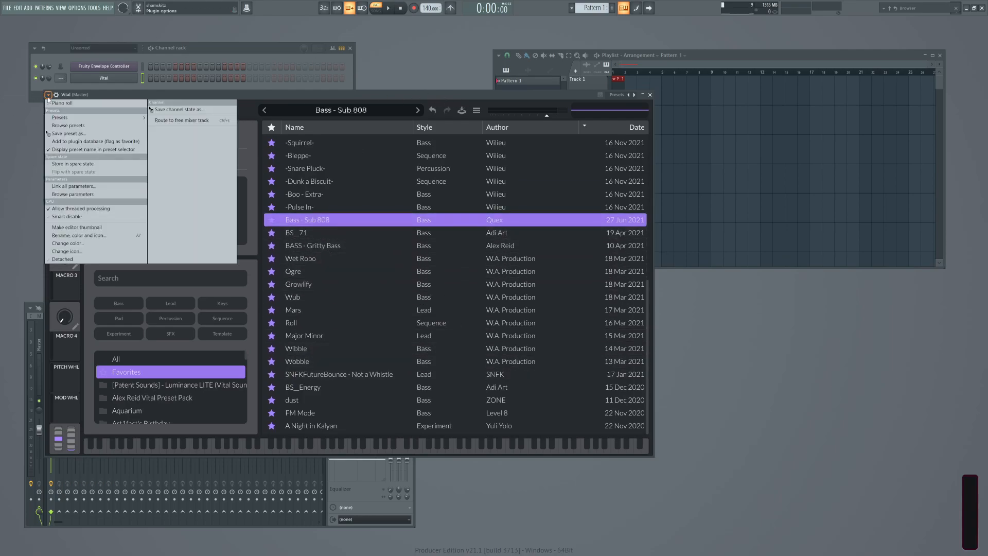
left_click(68, 133)
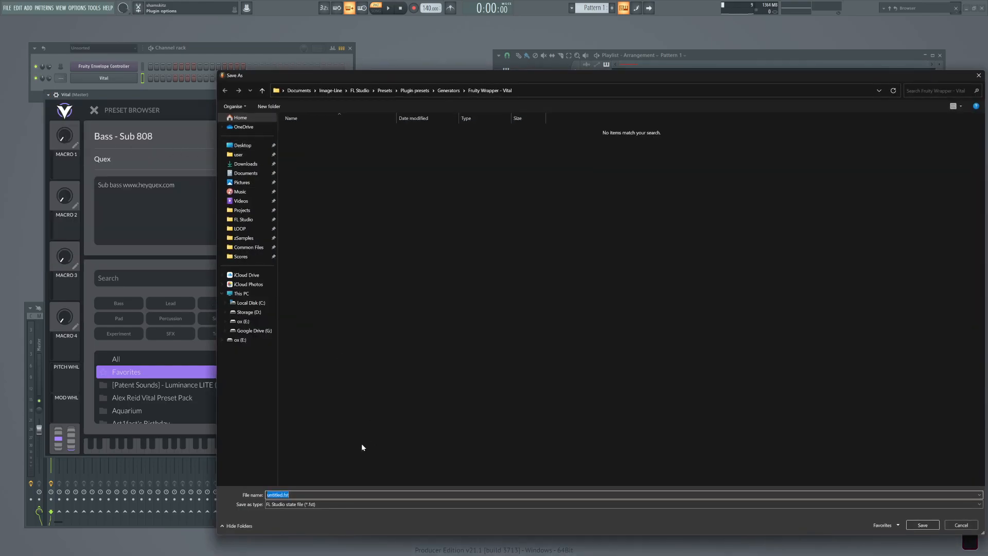
left_click_drag(443, 73, 381, 101)
key("Escape")
Close the Vital window and recolor the Vital channel red.
left_click(106, 79)
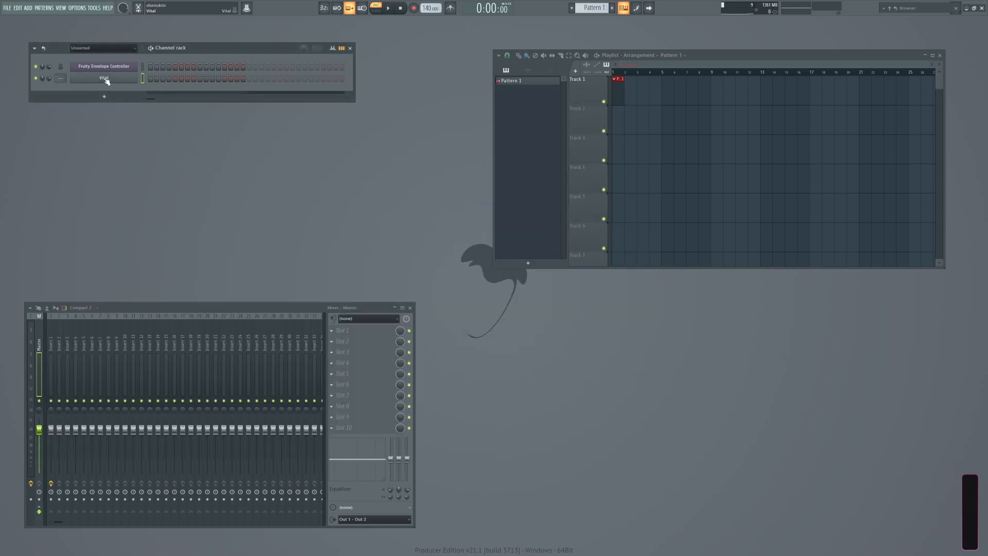
middle_click(117, 78)
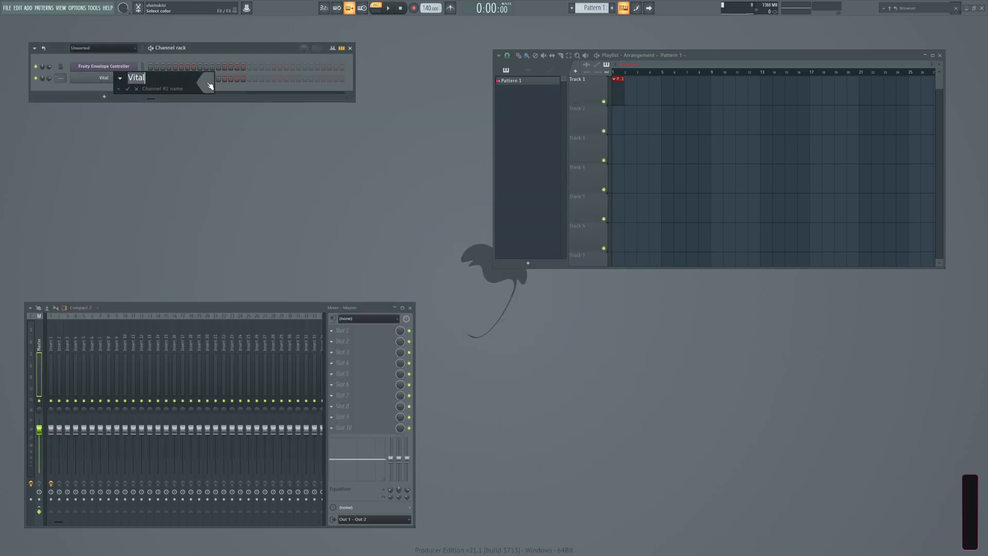
left_click(207, 84)
left_click(273, 105)
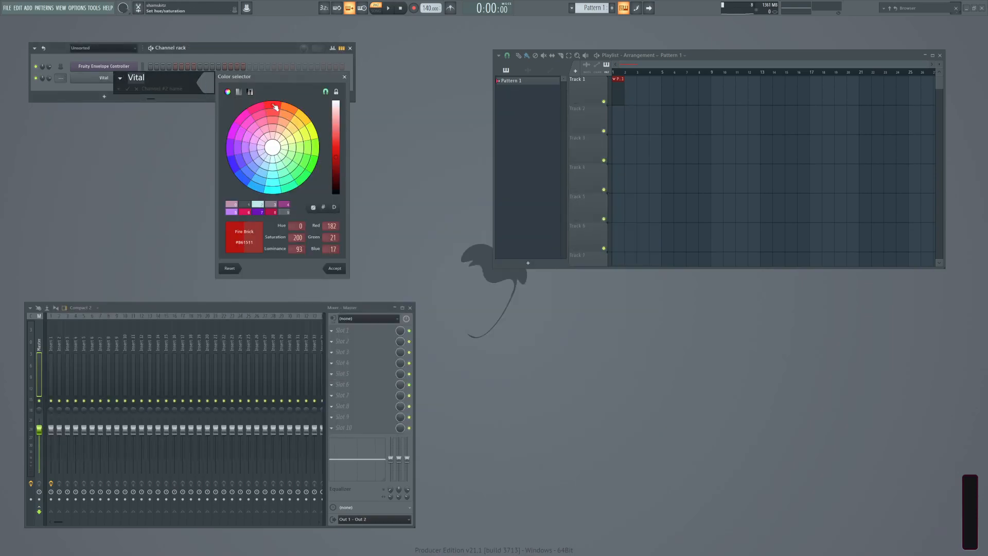
left_click(335, 269)
key("Return")
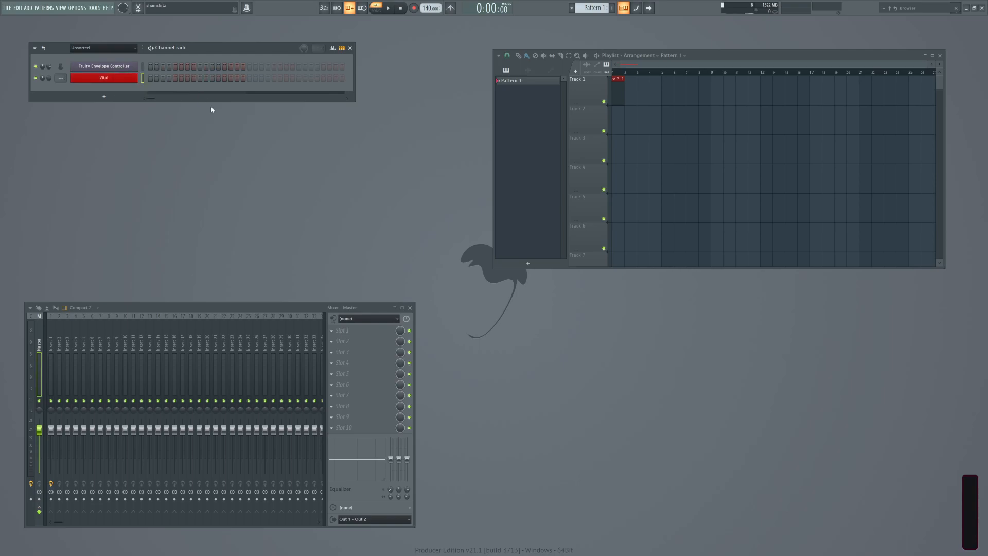
Assign the number 8 icon to the Vital channel.
right_click(116, 81)
left_click(116, 80)
left_click(135, 80)
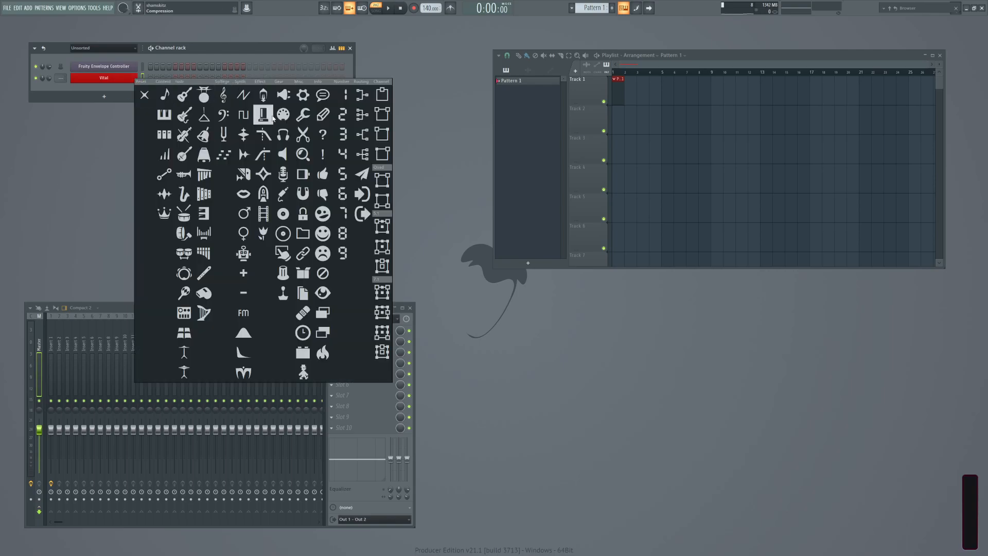
left_click(344, 233)
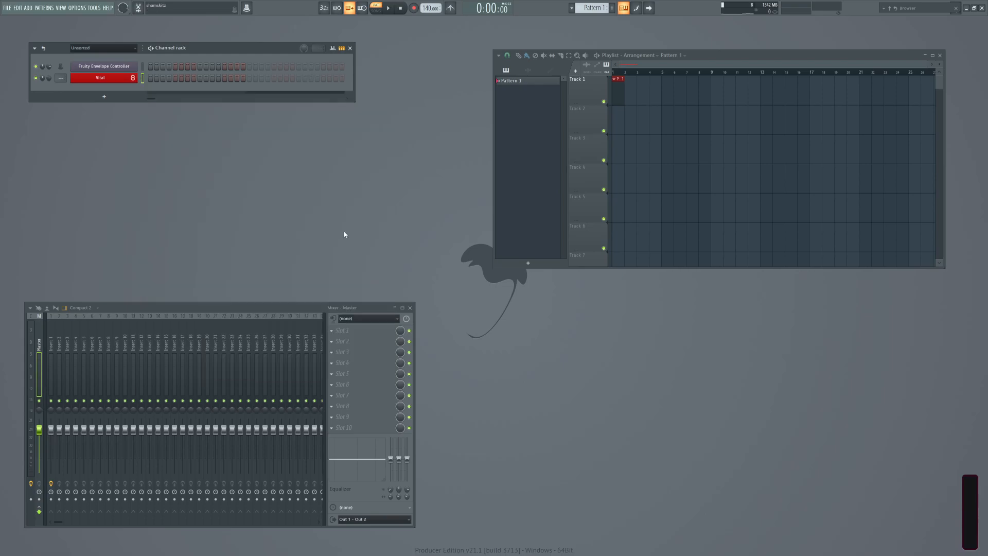
Save Vital's current state as a plugin preset named "Bass - Sub 808" and close the plugin window.
left_click(100, 78)
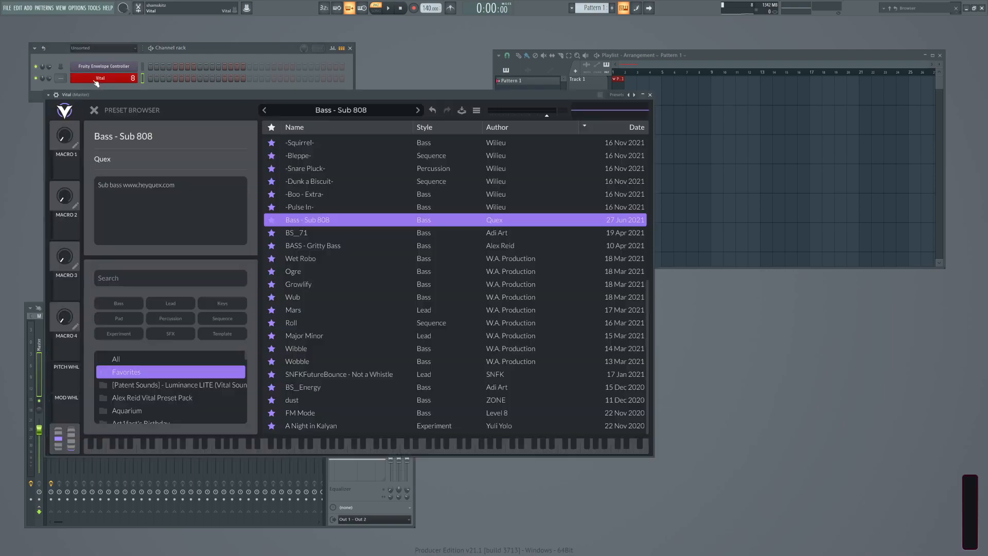
left_click(48, 95)
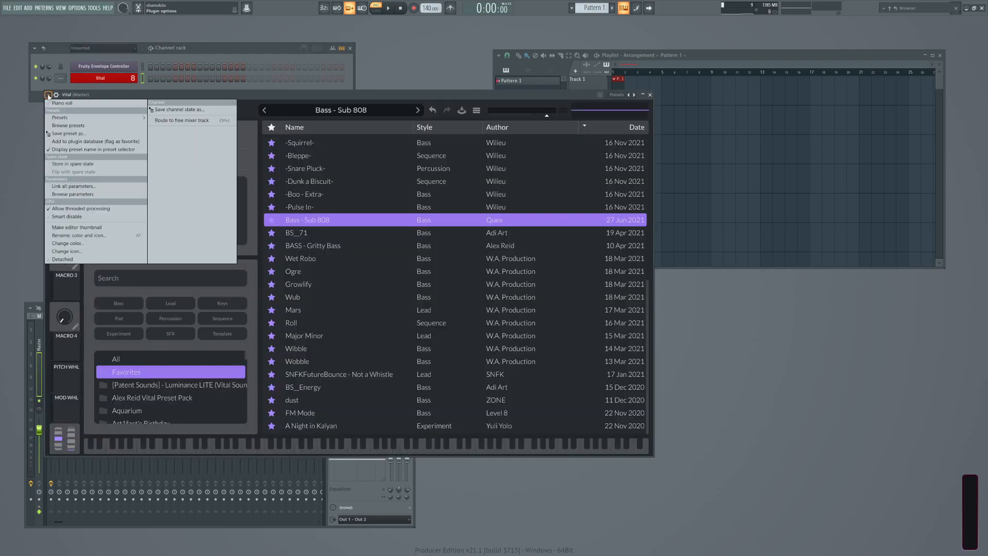
left_click(68, 133)
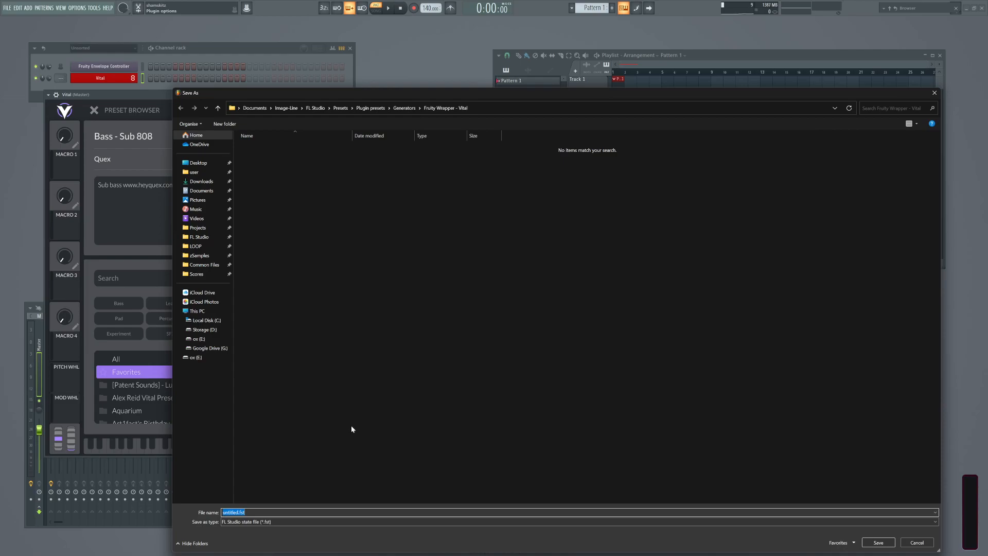
type("Bass - Sub 808")
key("Return")
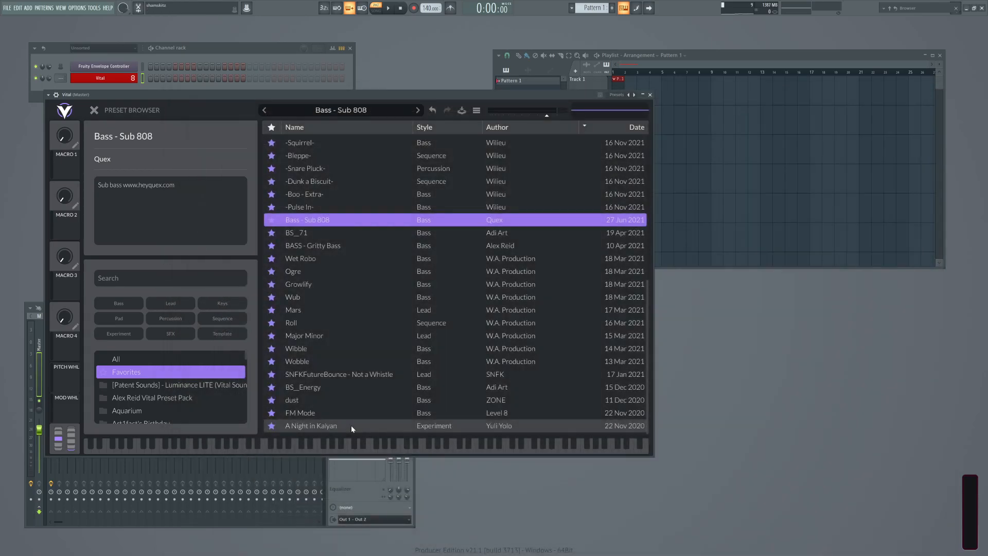
left_click(649, 95)
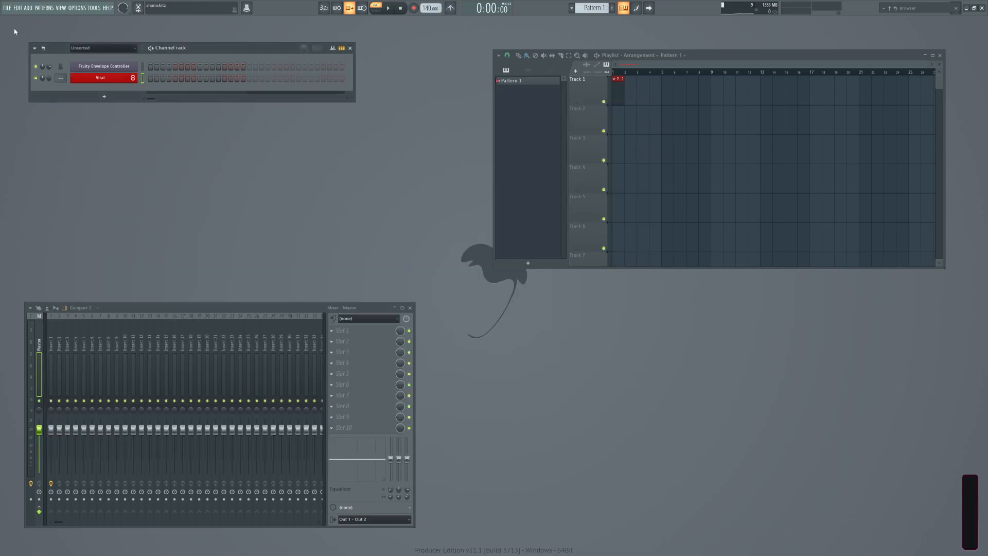
Start a new project from the Metronome2 template without saving the current one.
left_click(8, 8)
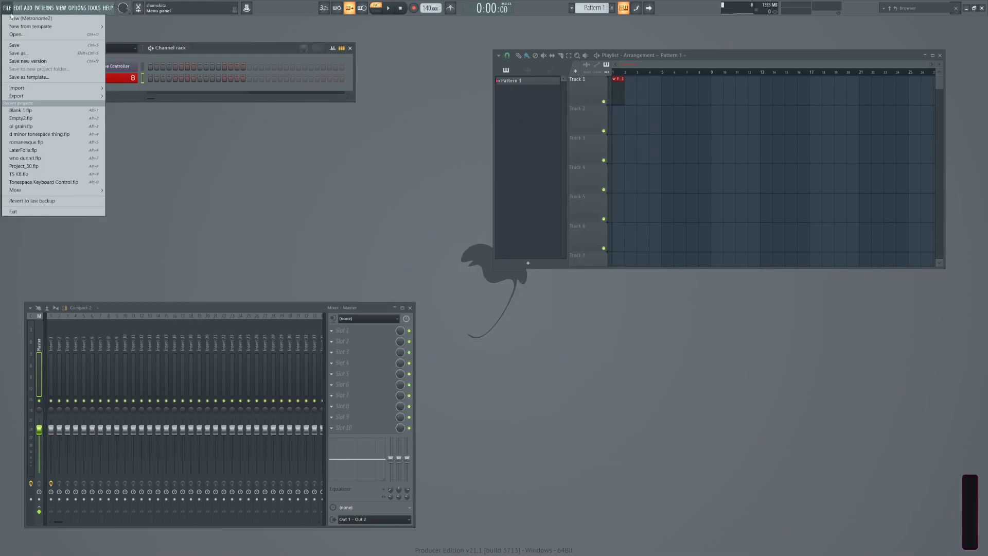
left_click(11, 18)
left_click(506, 306)
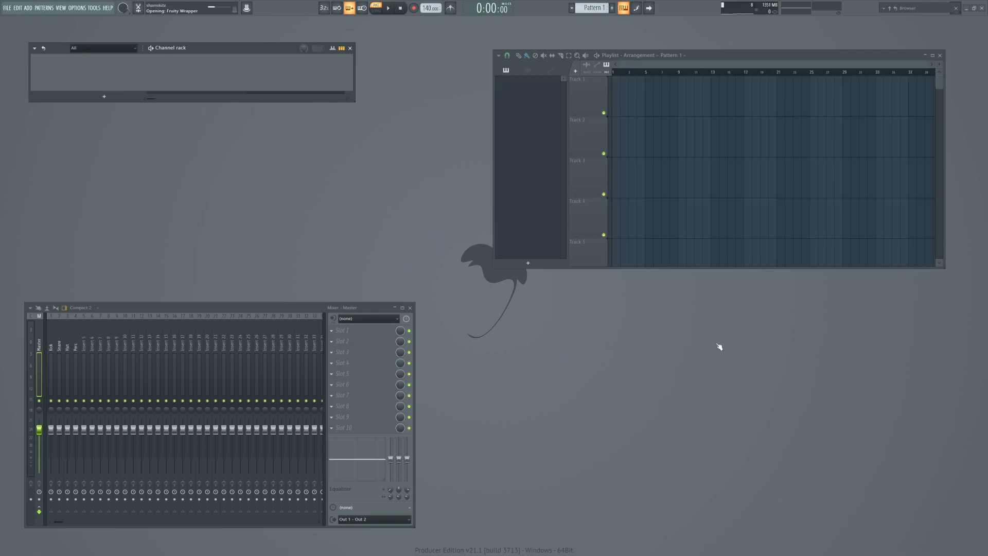
Insert a Vital channel from the Synth Main category at the Sampler channel.
right_click(112, 67)
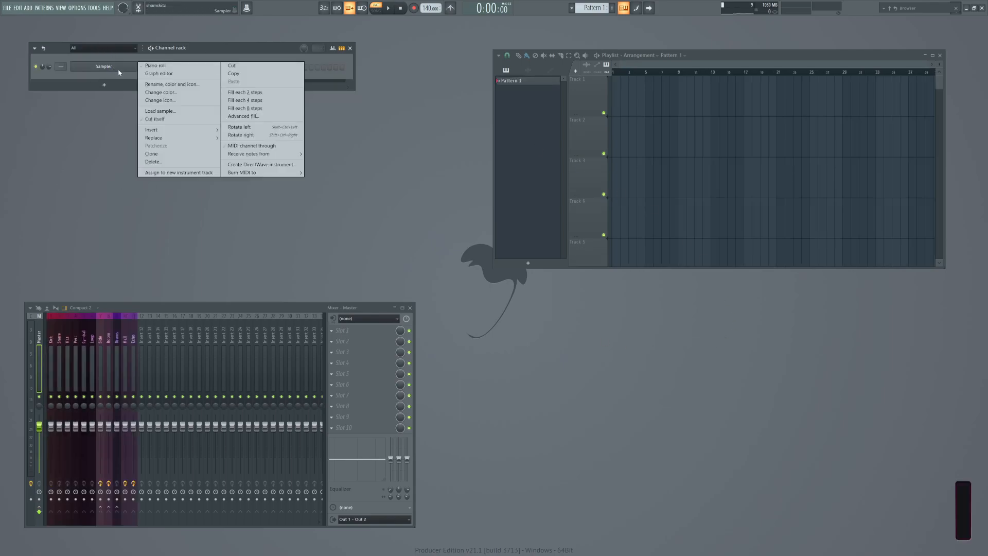
mouse_move(166, 131)
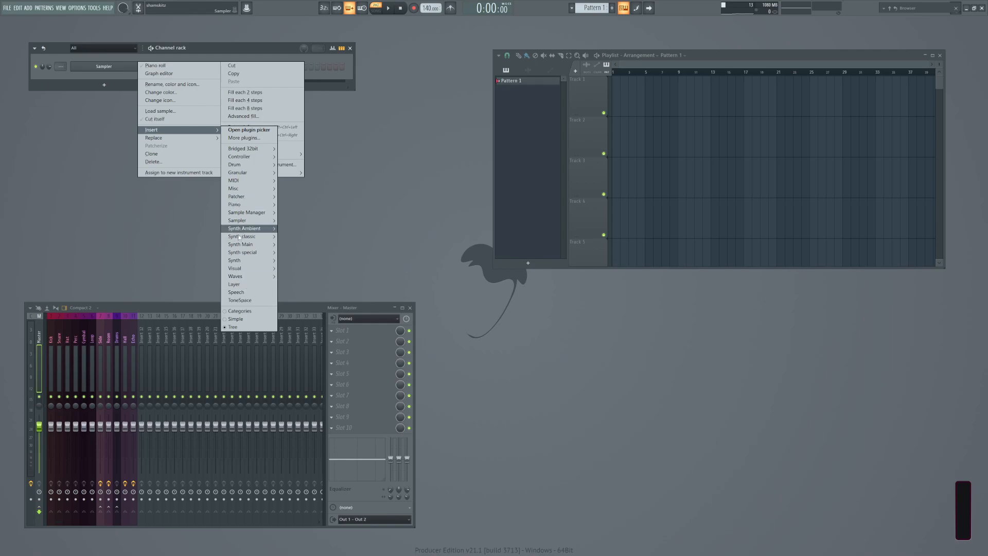
mouse_move(241, 244)
left_click(289, 306)
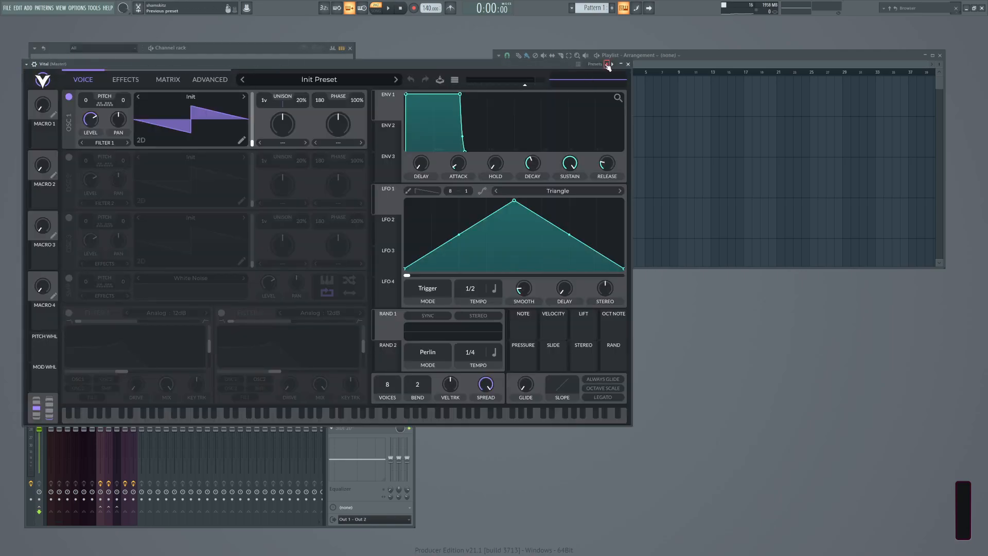
Load the saved Bass - Sub 808 preset into Vital and check the plugin window, keeping the project open.
right_click(608, 65)
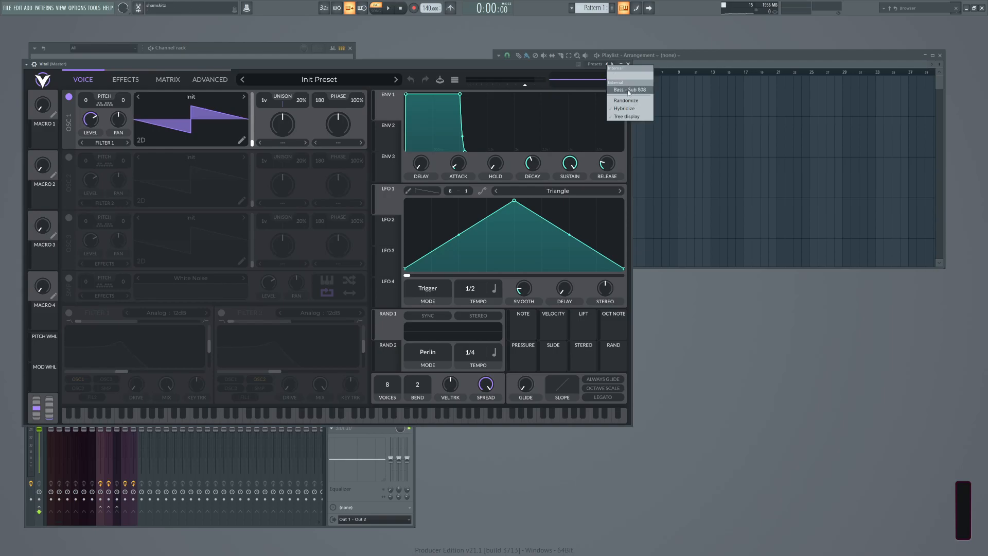
left_click(629, 91)
left_click(628, 64)
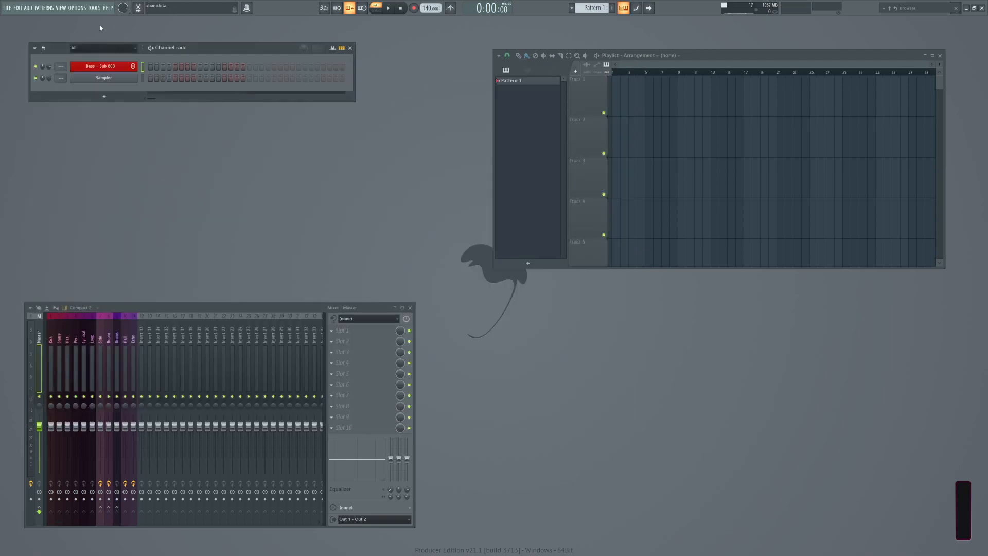
left_click(107, 67)
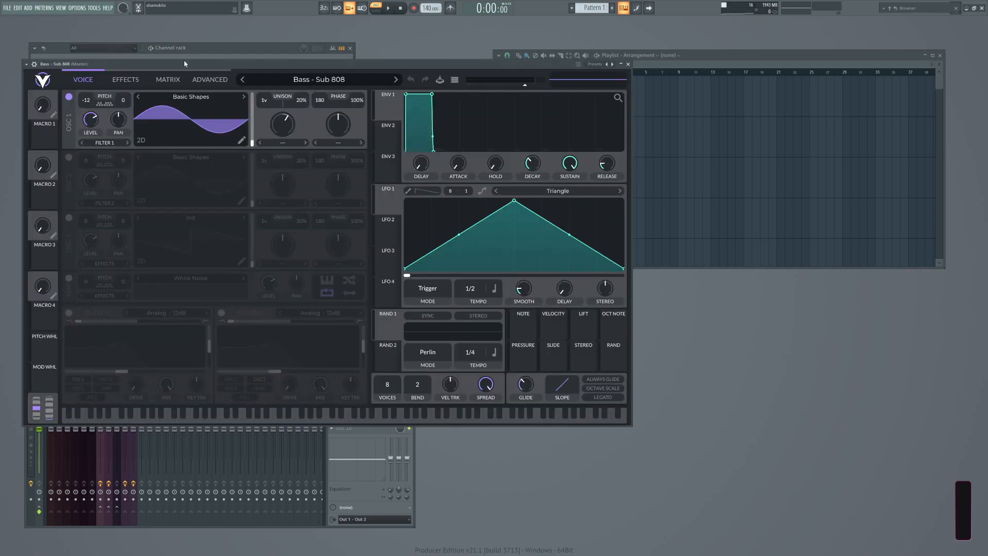
left_click(628, 65)
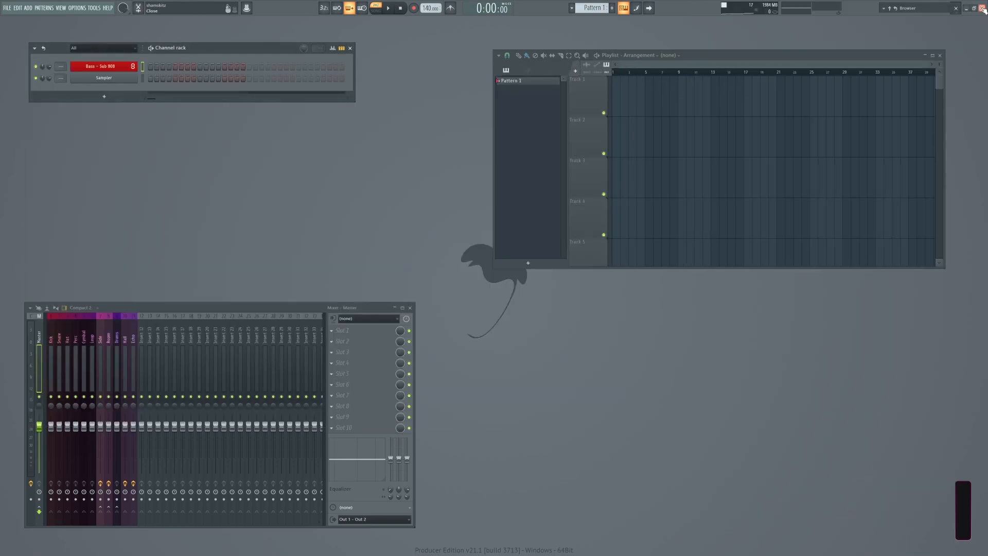
left_click(982, 8)
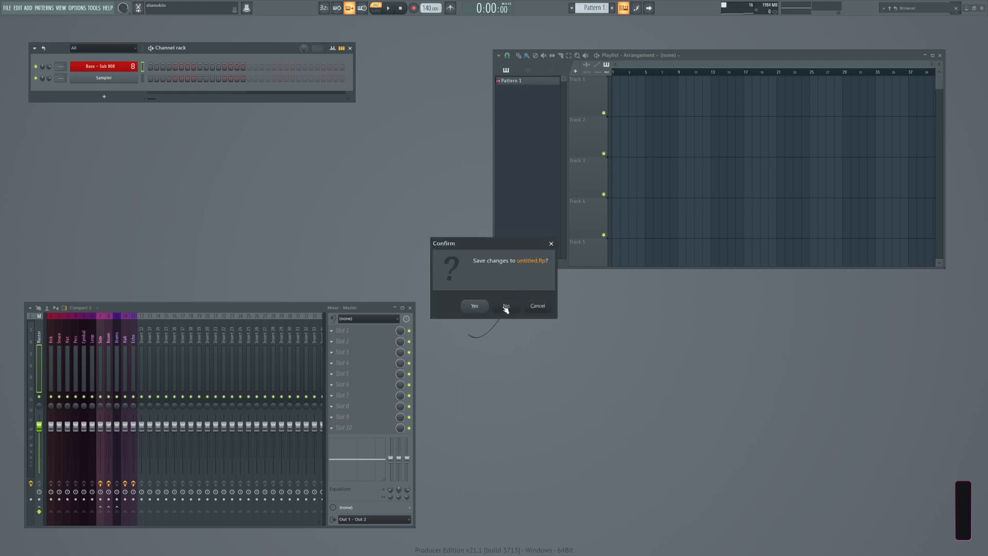
left_click(534, 310)
Open the FL Studio Plugin database folder in File Explorer and look inside its Generators folder.
mouse_move(909, 10)
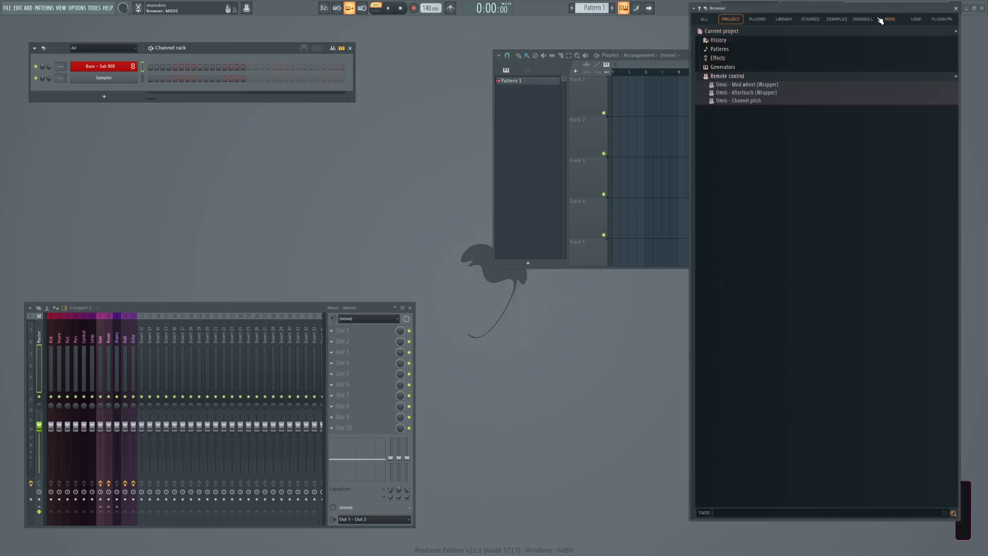
left_click(757, 20)
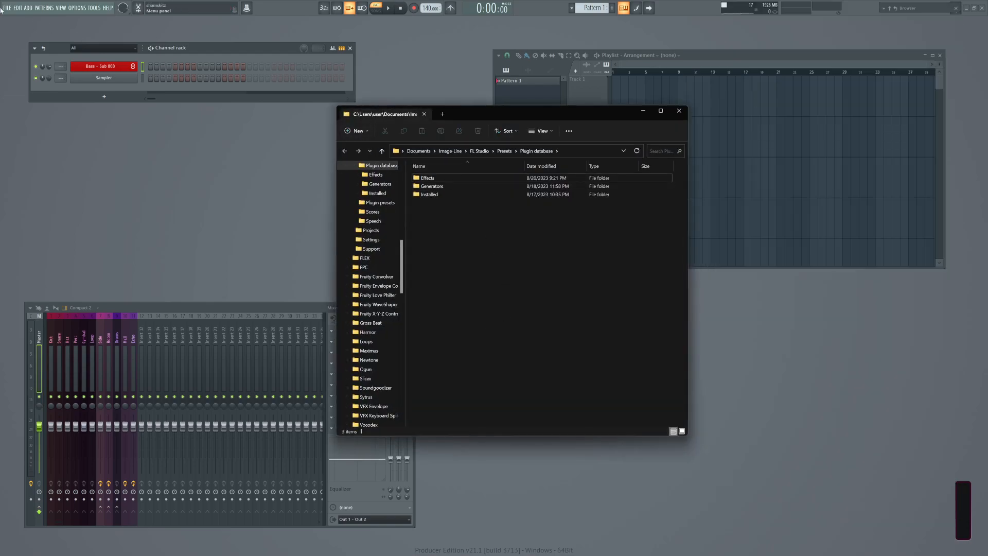
double_click(430, 186)
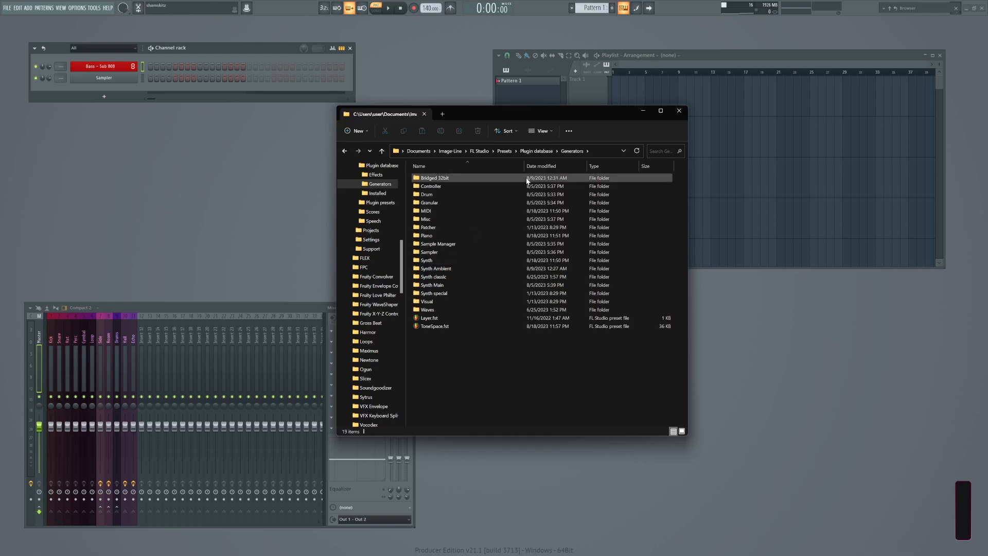
left_click(527, 151)
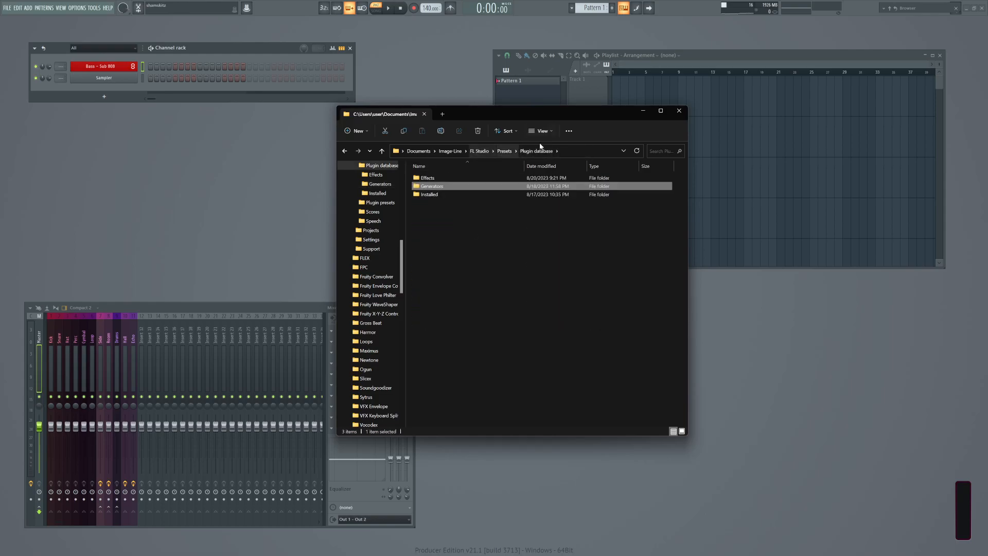
Copy the Bass - Sub 808.fst file from the Fruity Wrapper - Vital folder under Presets > Plugin presets > Generators.
left_click(504, 151)
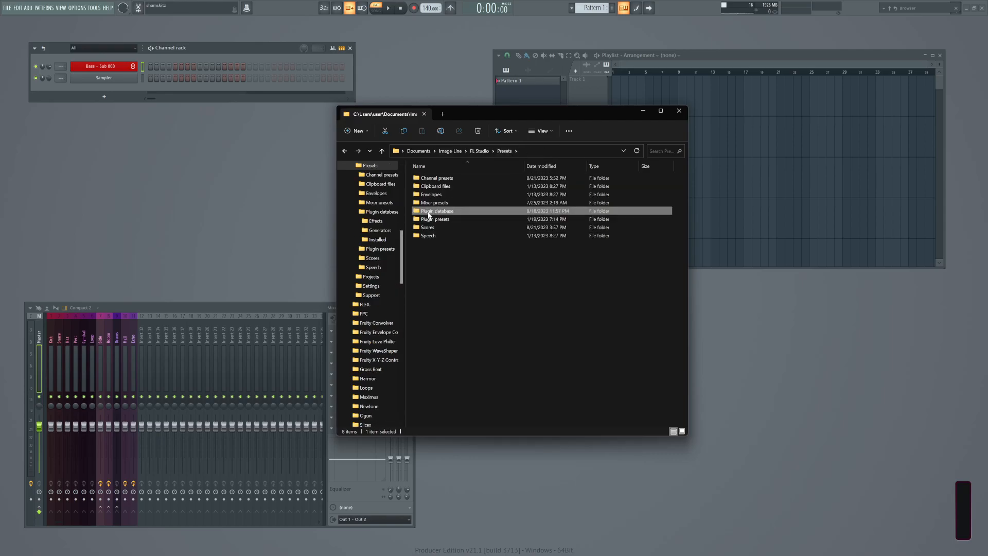
double_click(426, 219)
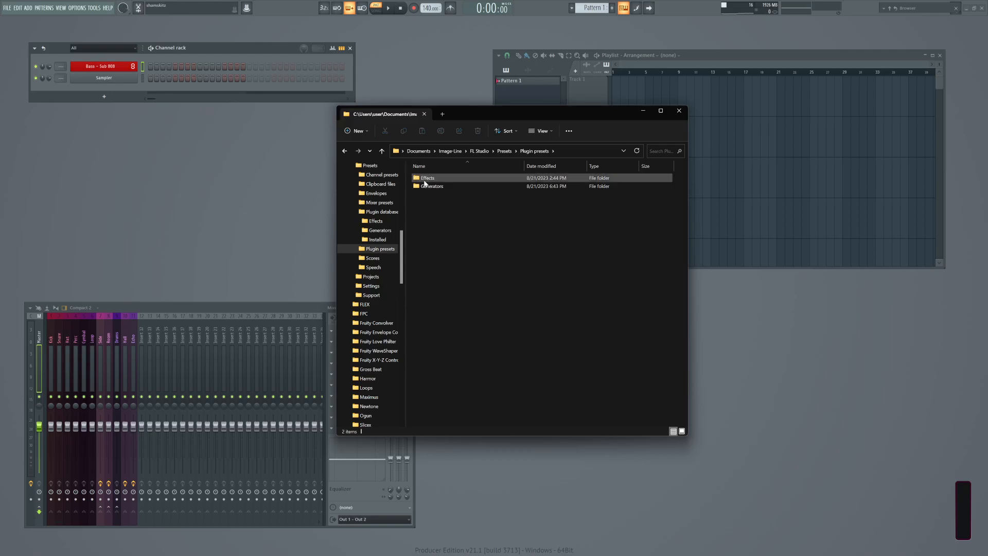
double_click(425, 187)
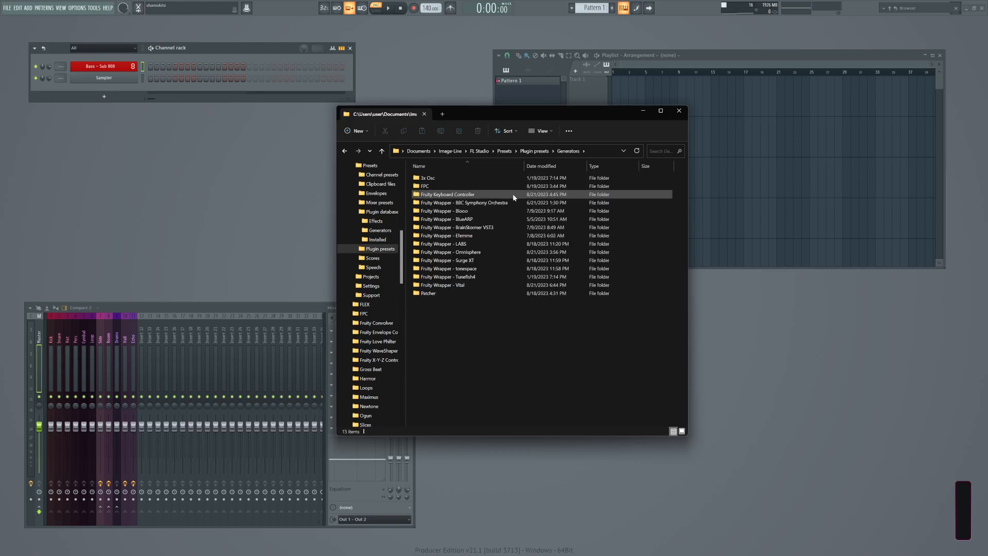
double_click(442, 285)
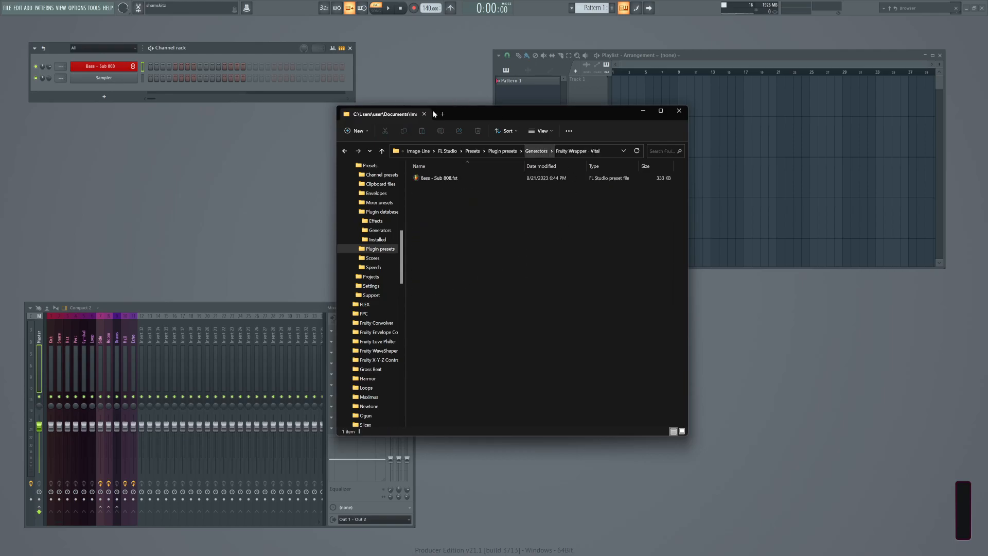
left_click(433, 179)
right_click(433, 180)
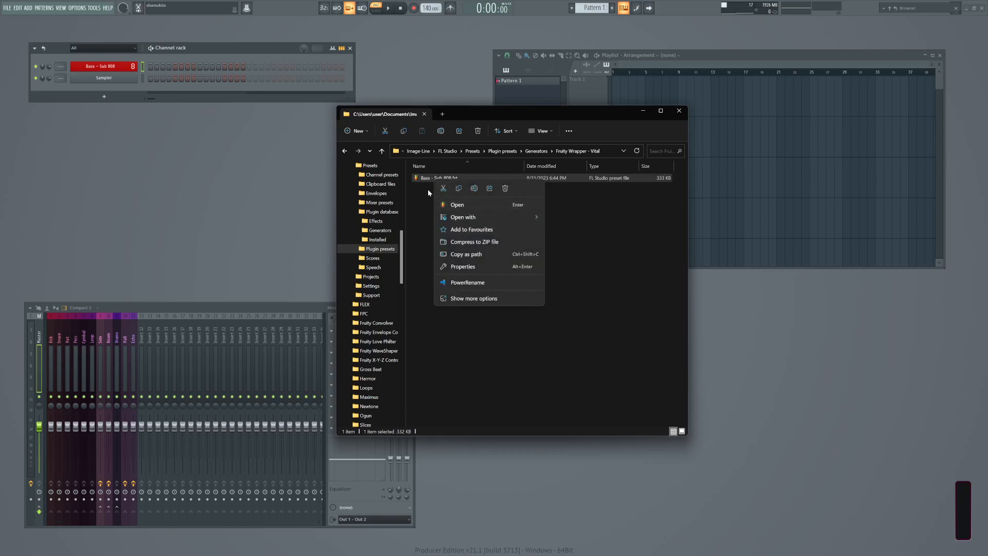
left_click(459, 188)
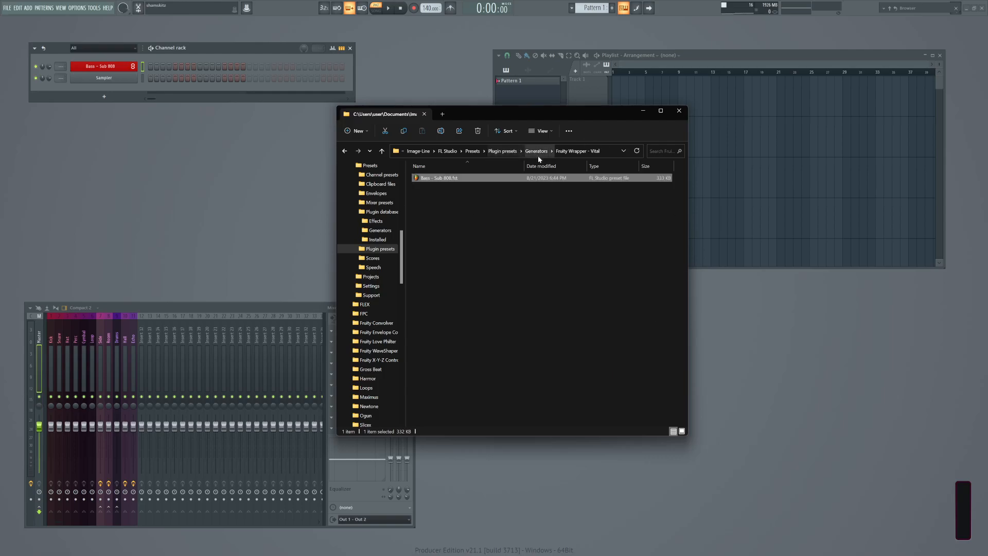
Paste Bass - Sub 808.fst into the Generators folder under Presets > Plugin database and close File Explorer.
left_click(503, 151)
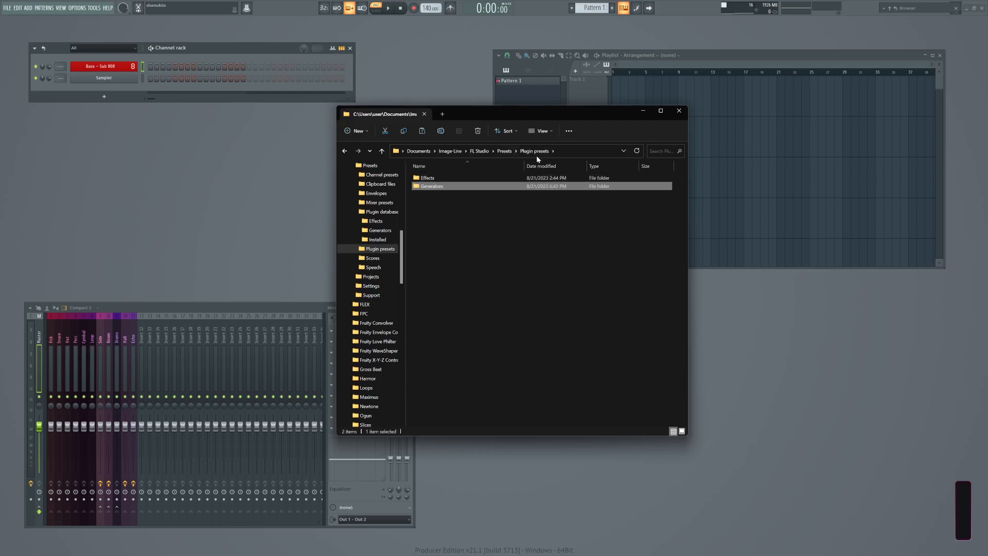
left_click(502, 151)
left_click(479, 150)
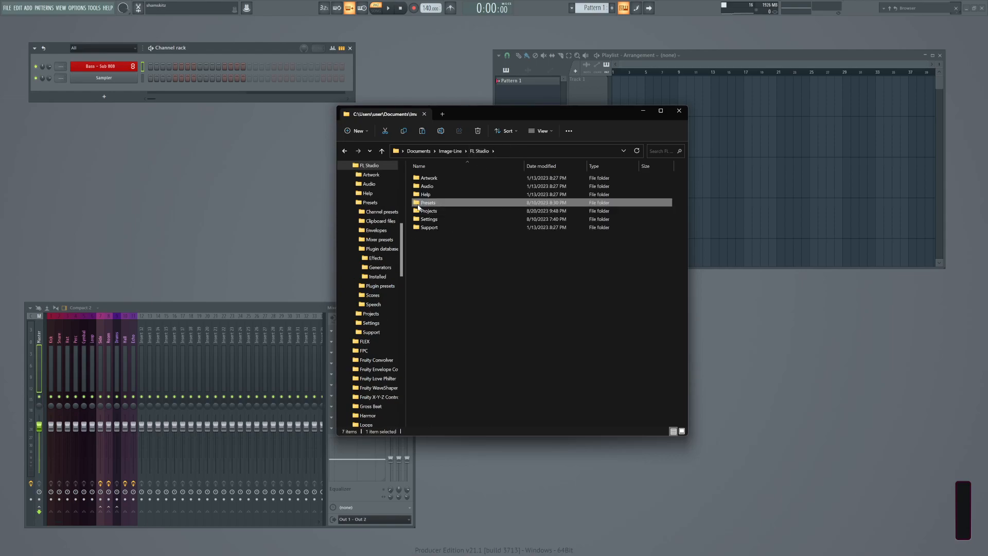
double_click(426, 203)
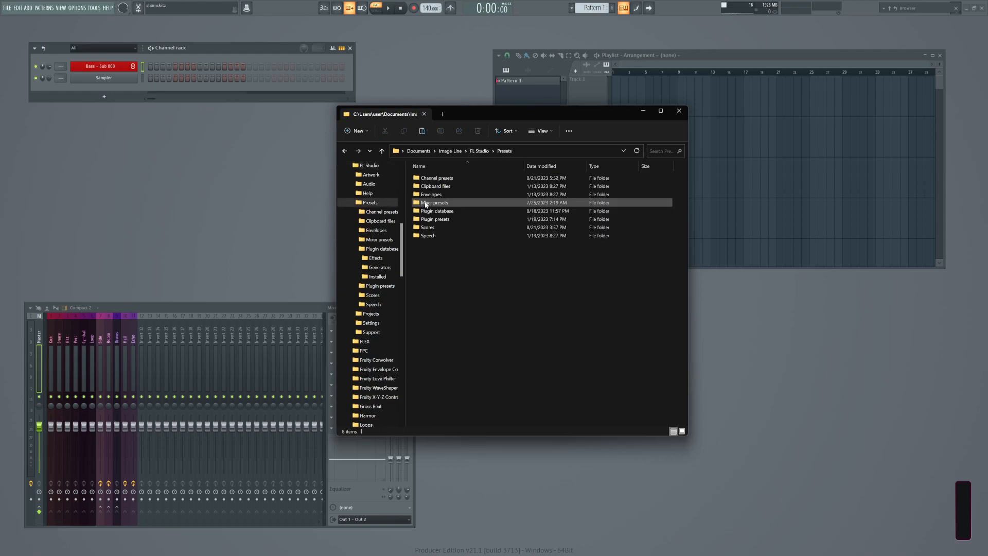
double_click(424, 211)
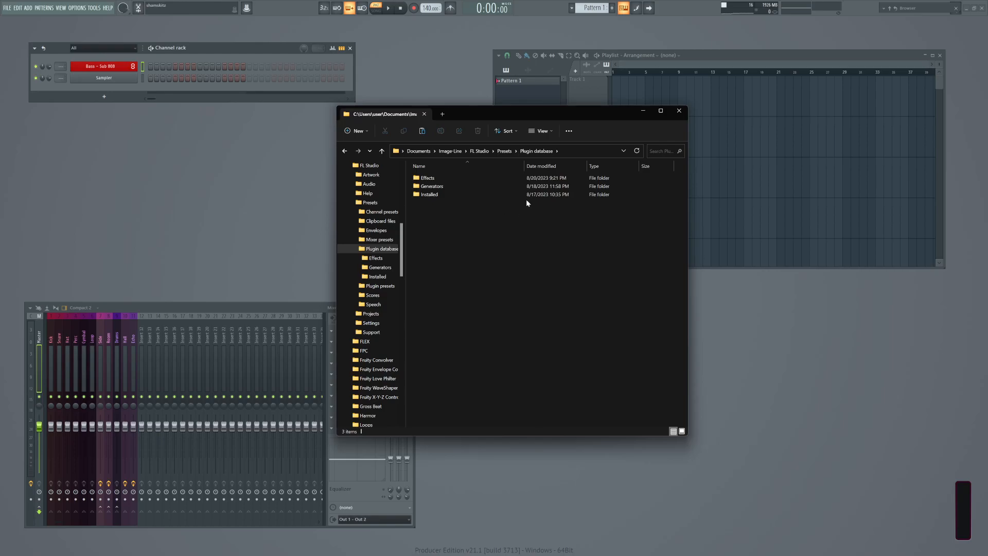
double_click(431, 186)
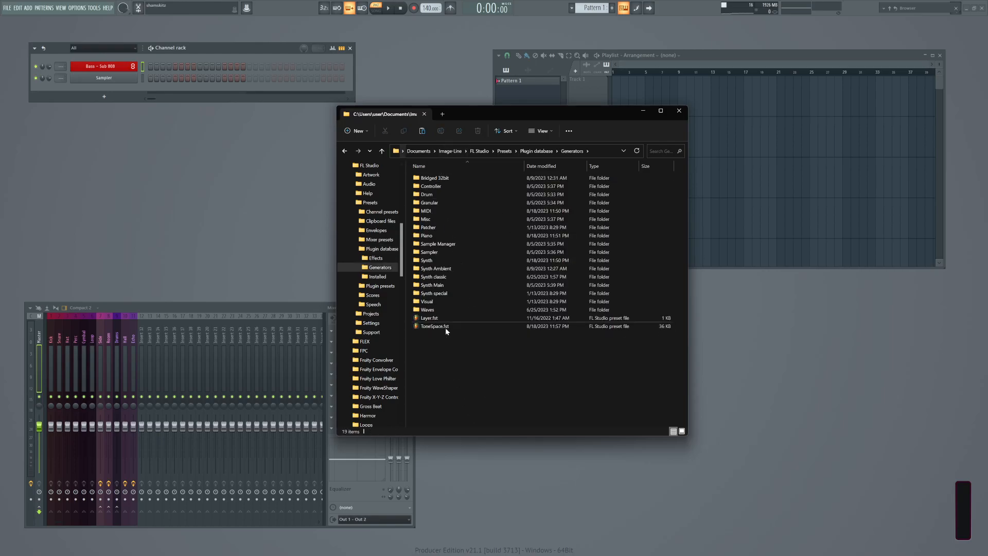
right_click(453, 351)
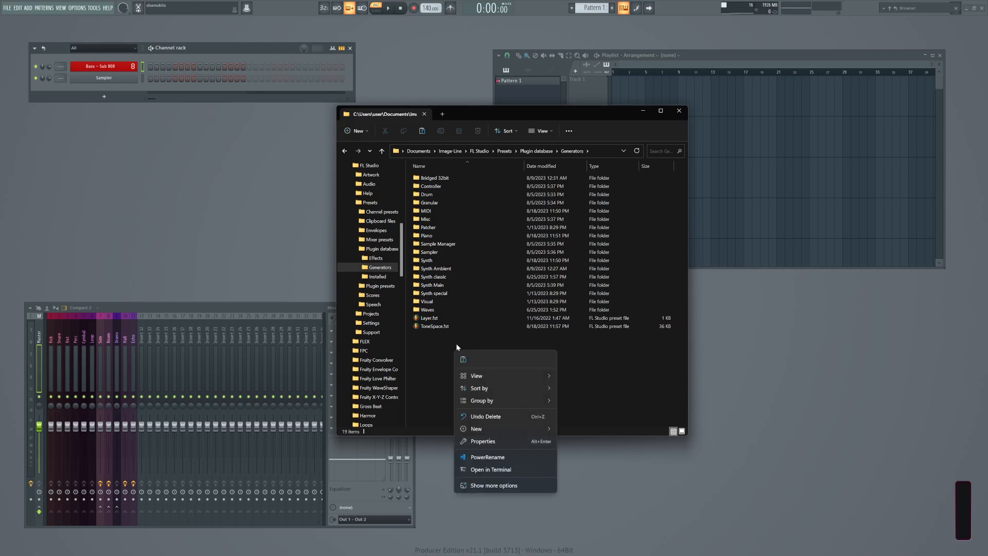
left_click(483, 417)
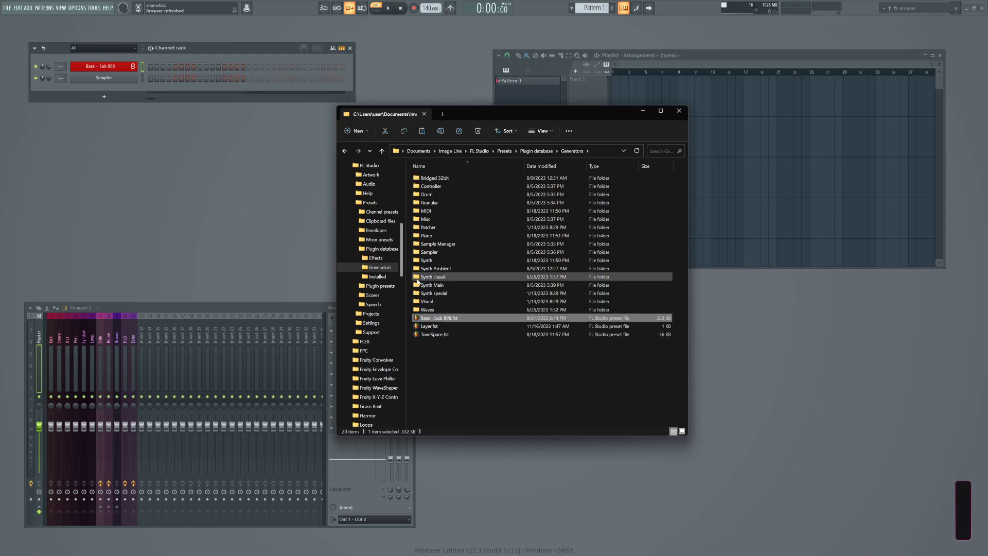
left_click(455, 393)
left_click(677, 111)
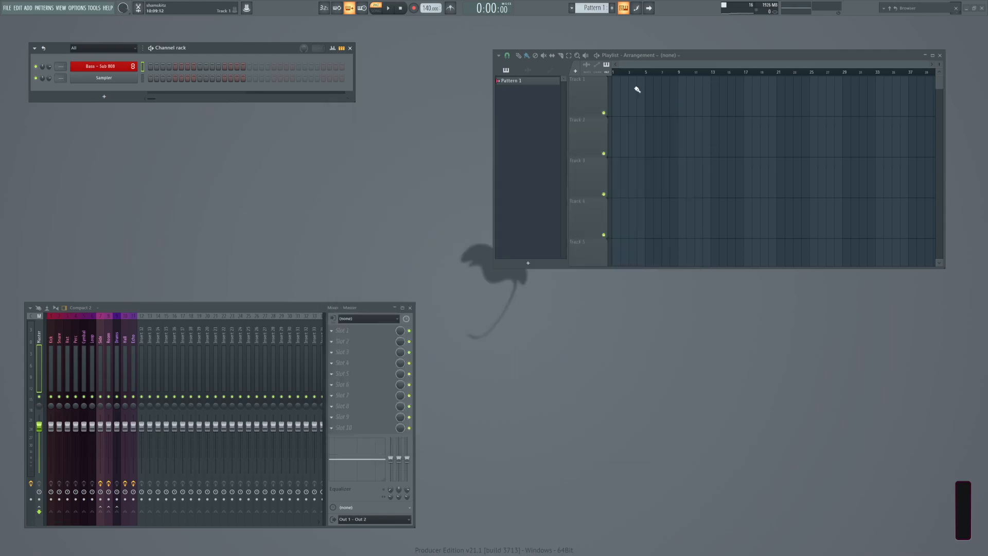
Start a new Metronome2 project and discard the changes to untitled.flp.
left_click(11, 14)
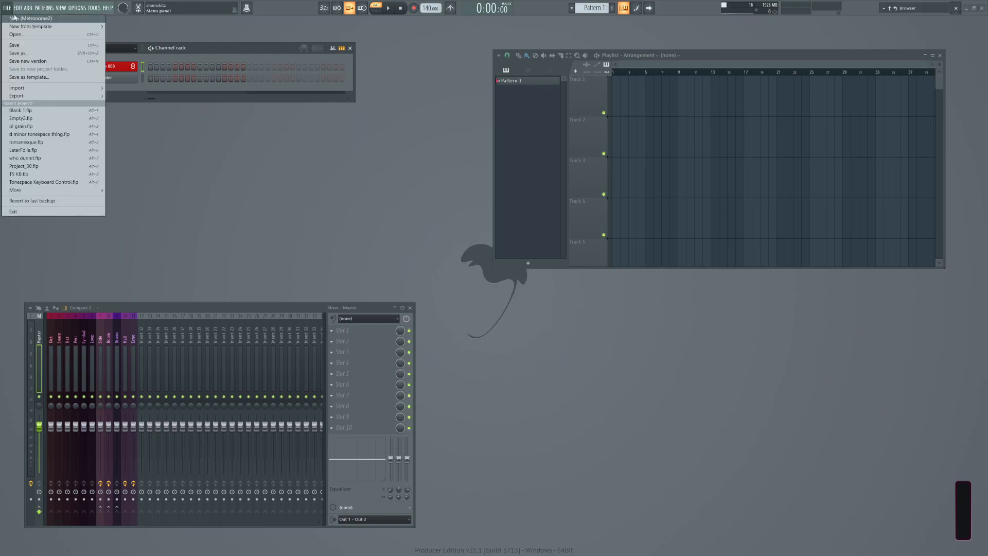
left_click(81, 77)
left_click(506, 307)
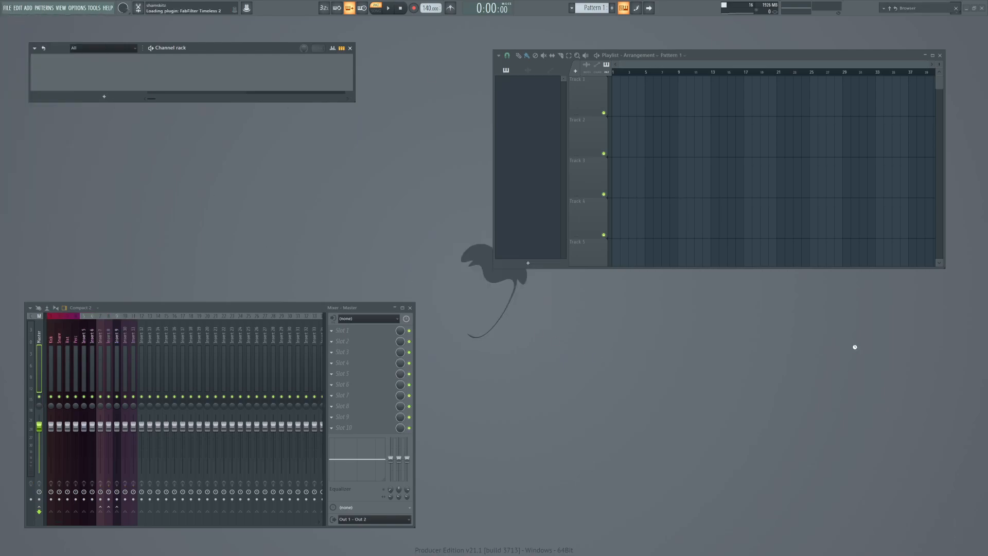
Replace the Sampler channel with the Bass - Sub 808 plugin database entry and check the Vital window's preset list.
right_click(131, 69)
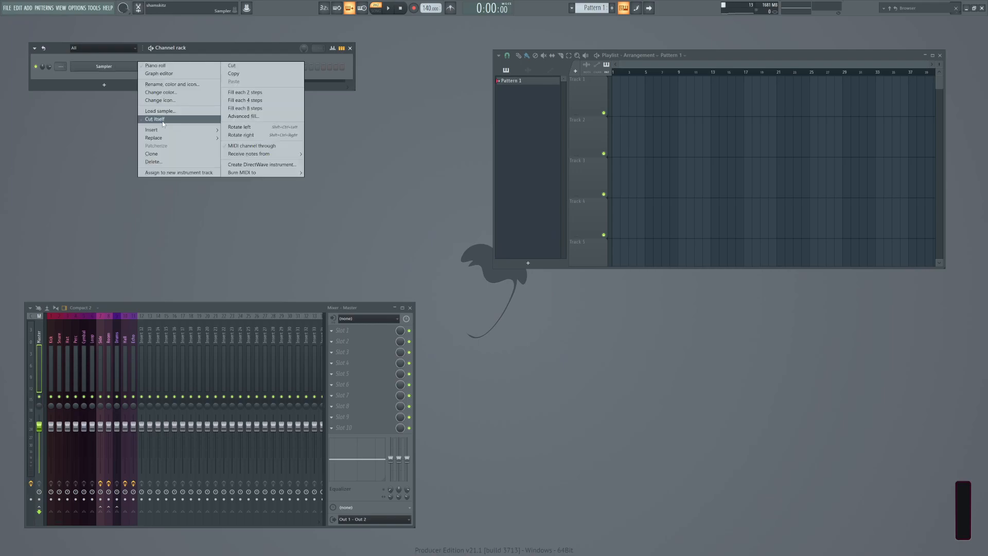
mouse_move(159, 139)
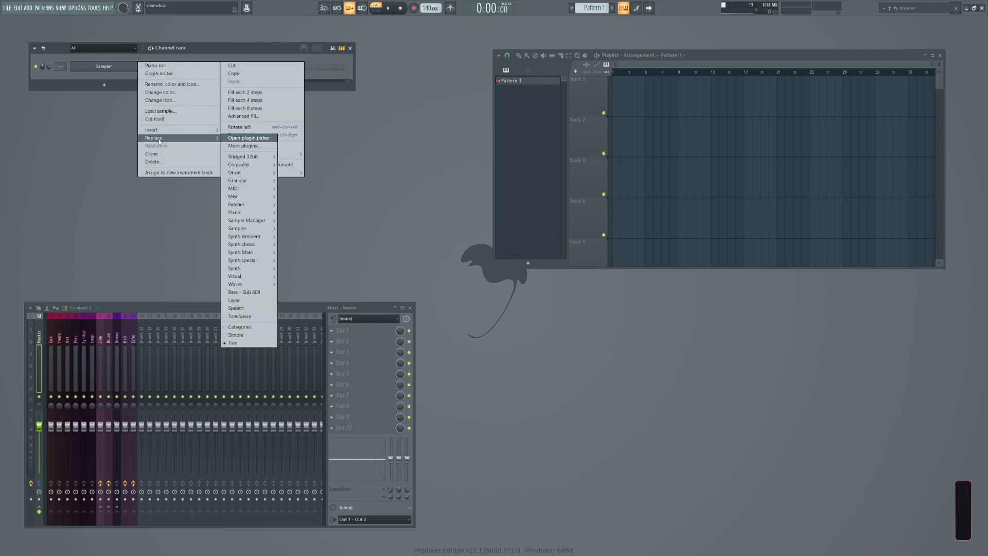
left_click(254, 294)
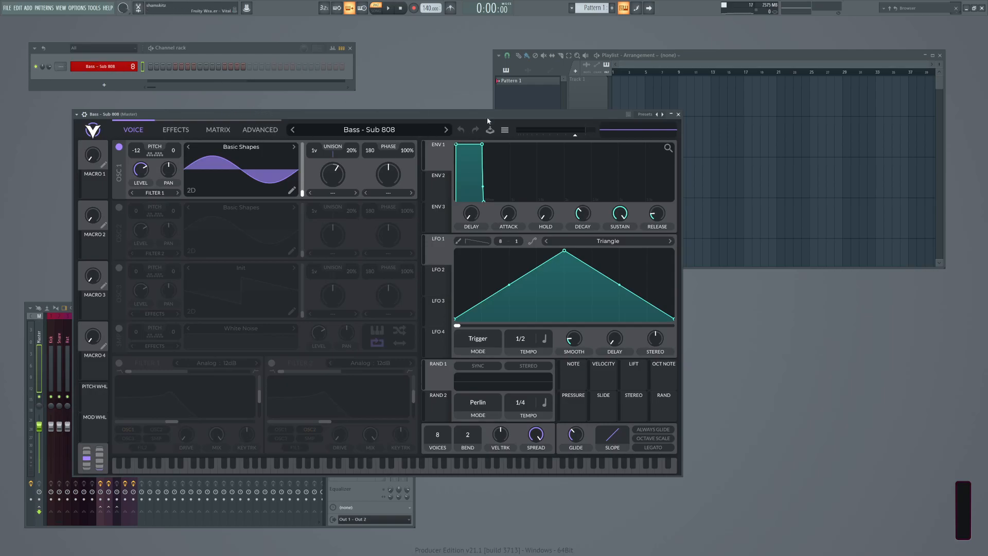
right_click(662, 115)
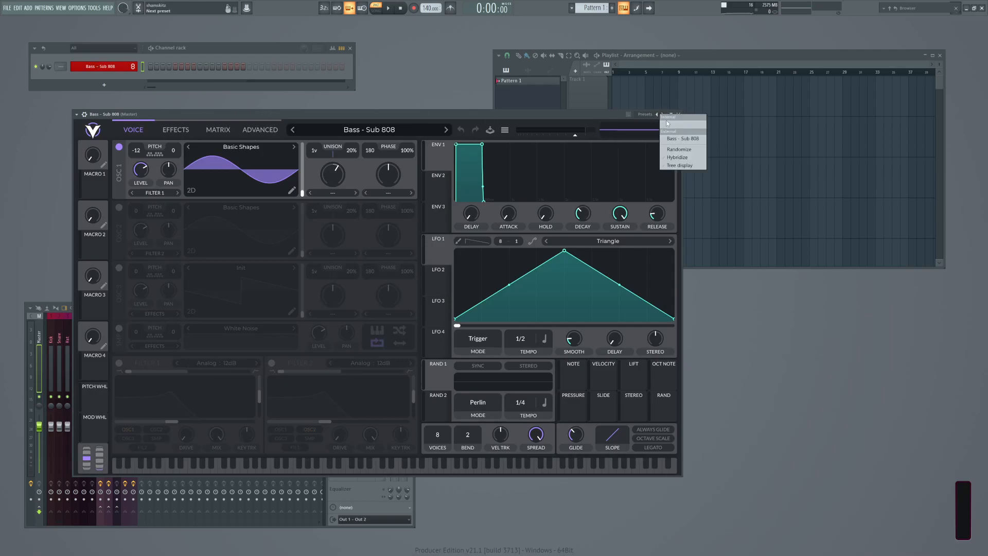
left_click(565, 108)
left_click(359, 111)
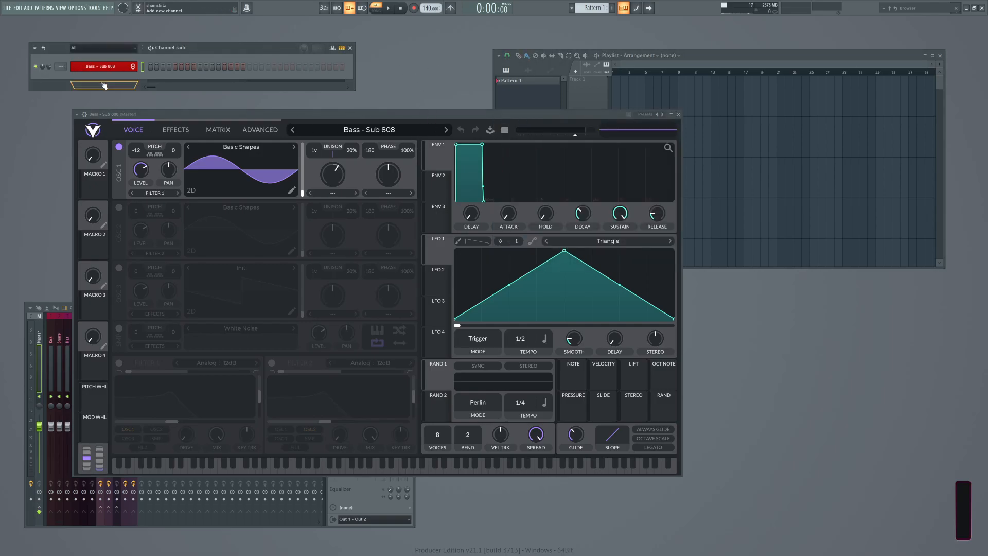
Add a Soft Piano channel from the Piano category, look over its LABS sound list, and close both plugin windows.
left_click(105, 85)
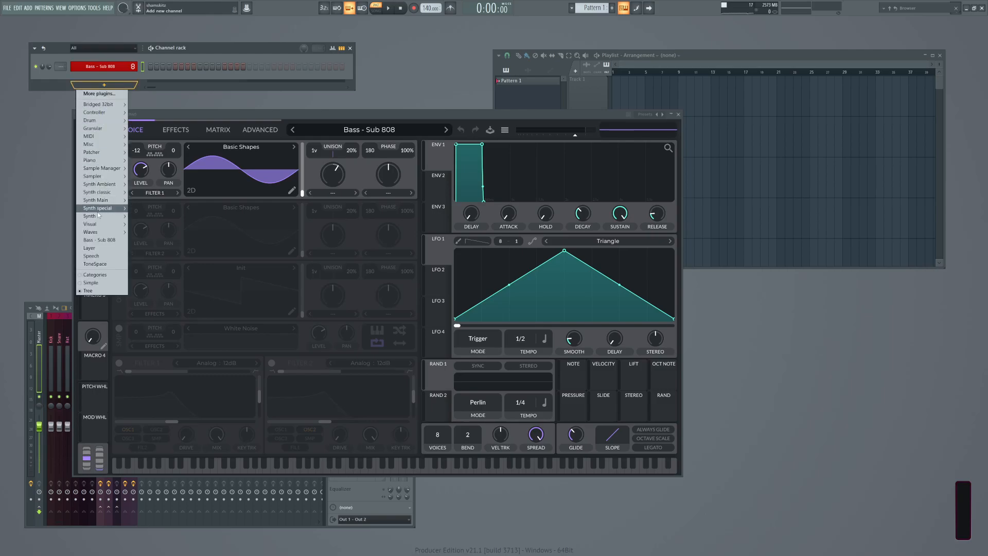
mouse_move(99, 178)
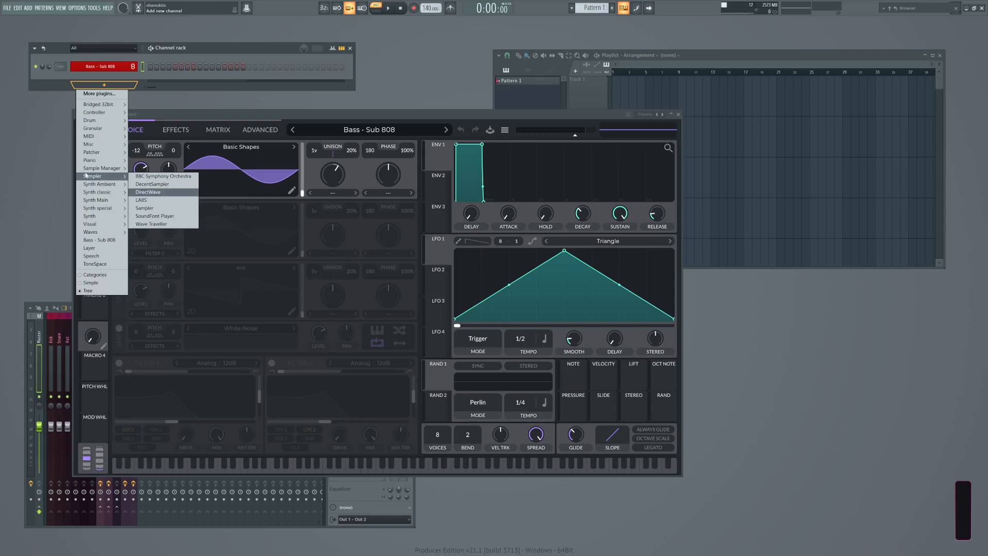
mouse_move(93, 161)
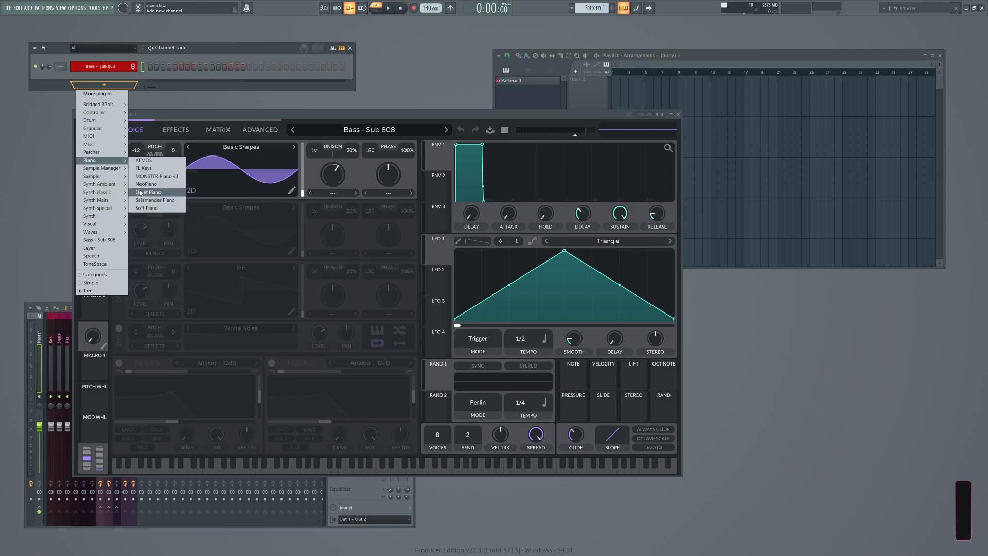
left_click(146, 211)
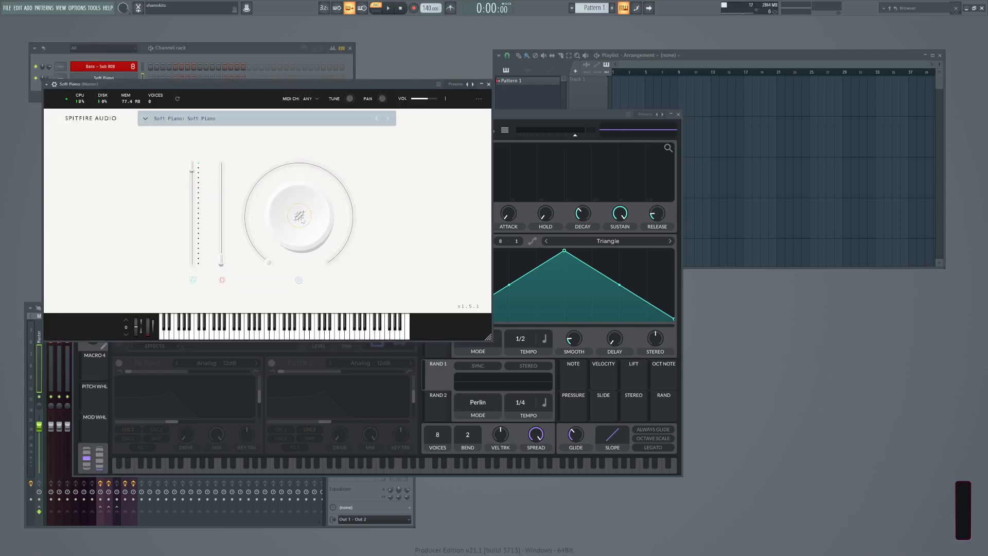
left_click(145, 118)
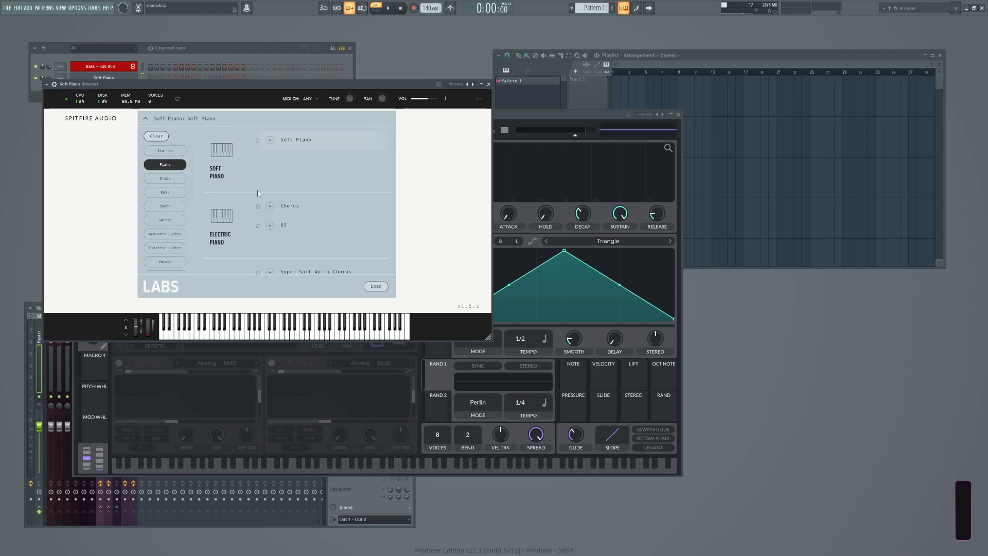
left_click(488, 84)
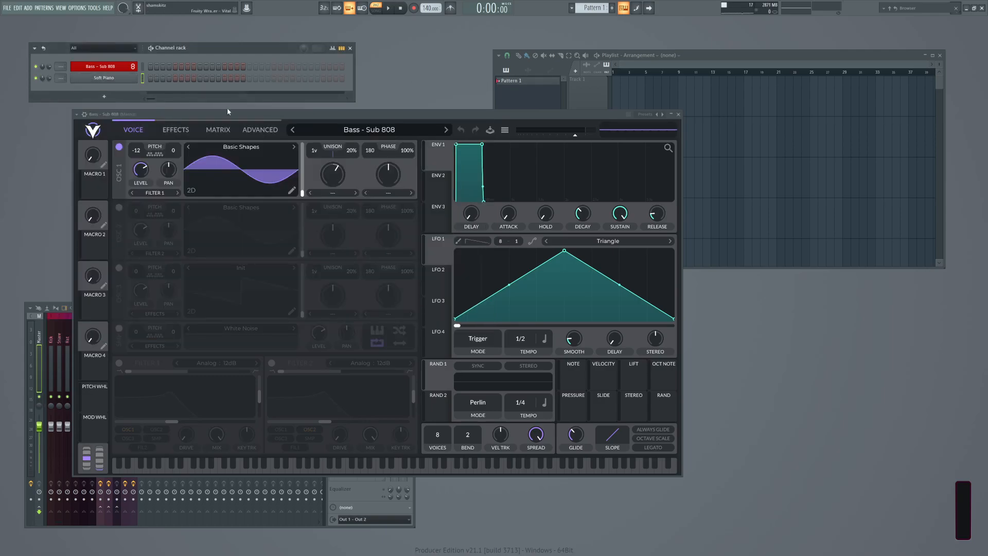
left_click(678, 114)
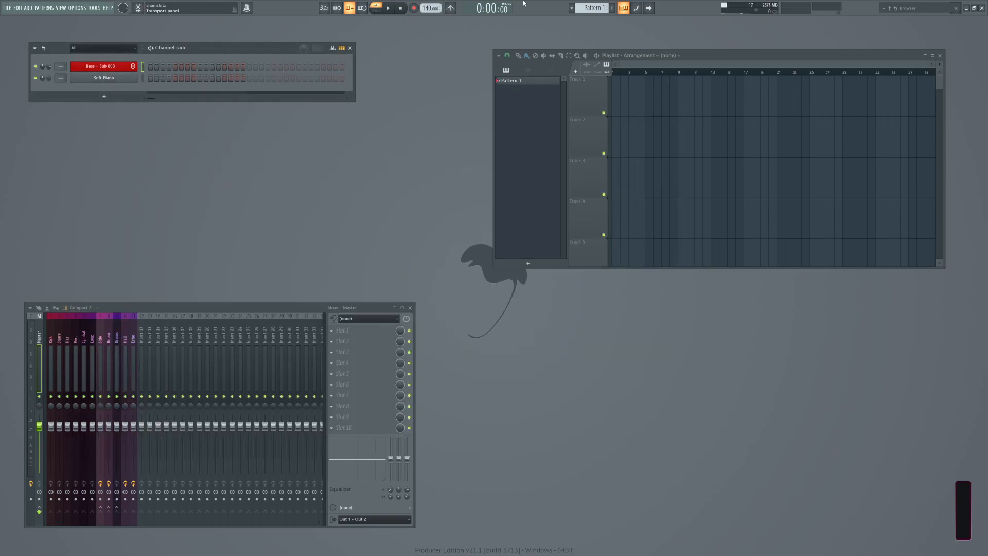
Exit FL Studio without saving the project and open the Plugin database folder from its desktop shortcut.
mouse_move(932, 12)
left_click(981, 8)
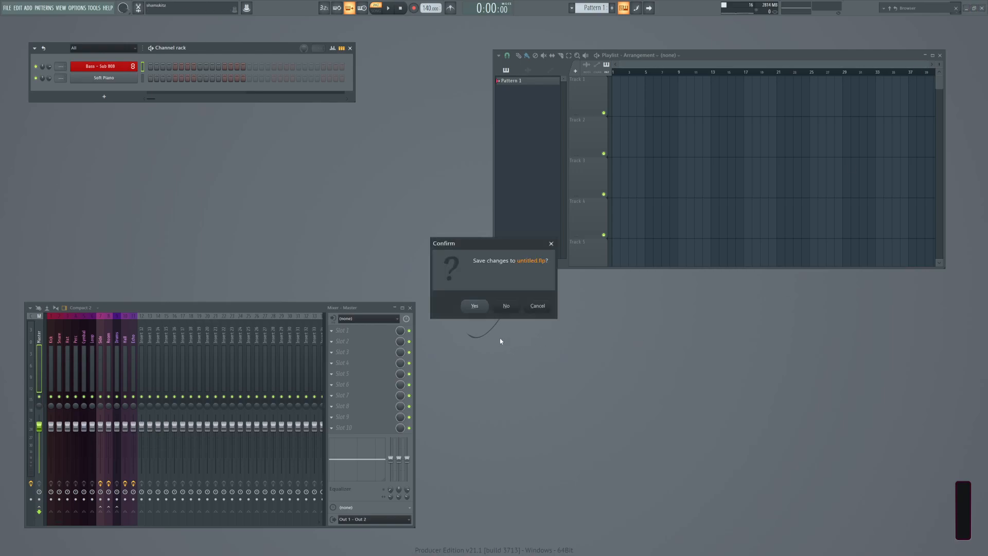
left_click(507, 306)
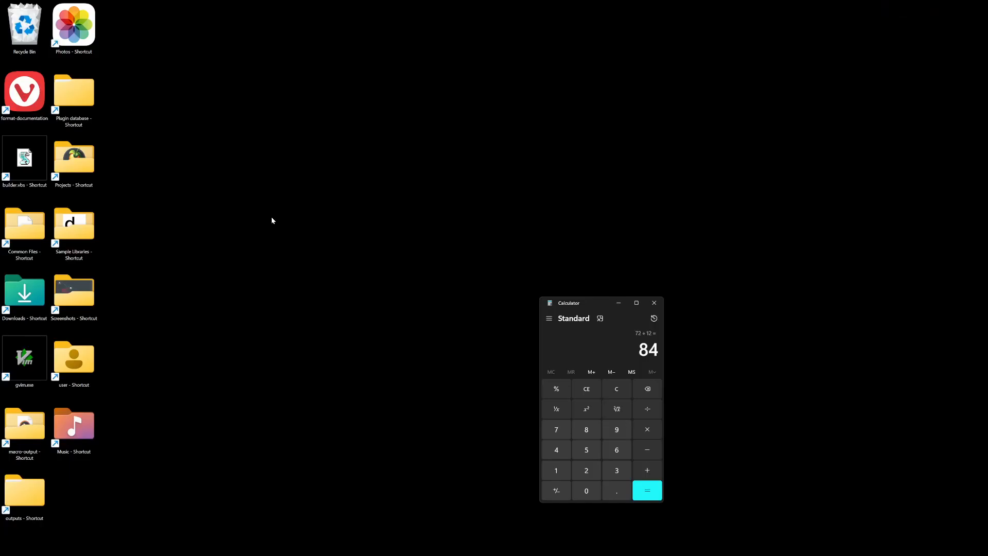
double_click(74, 108)
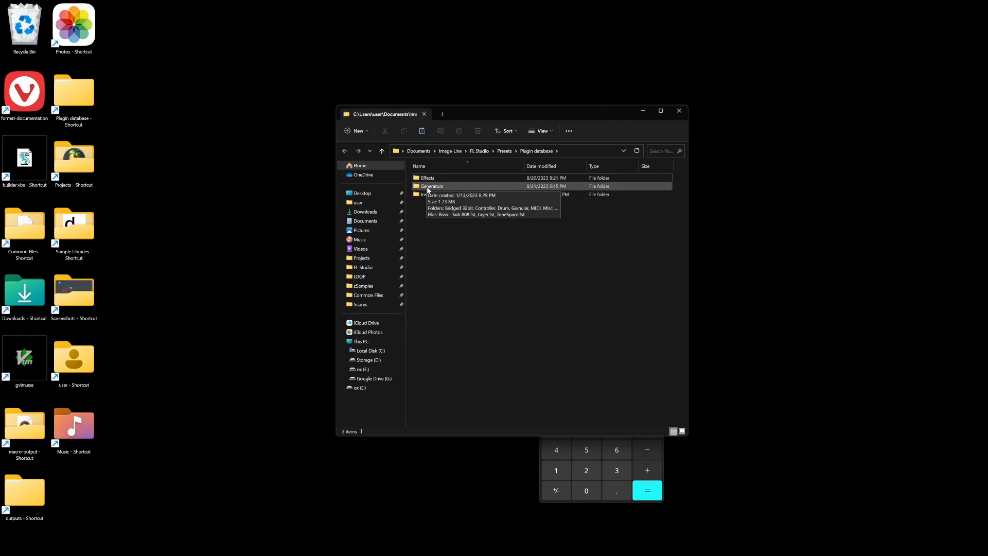
Look through the Plugin database's Installed and Effects folders, including the Multiband Compressor category.
double_click(429, 195)
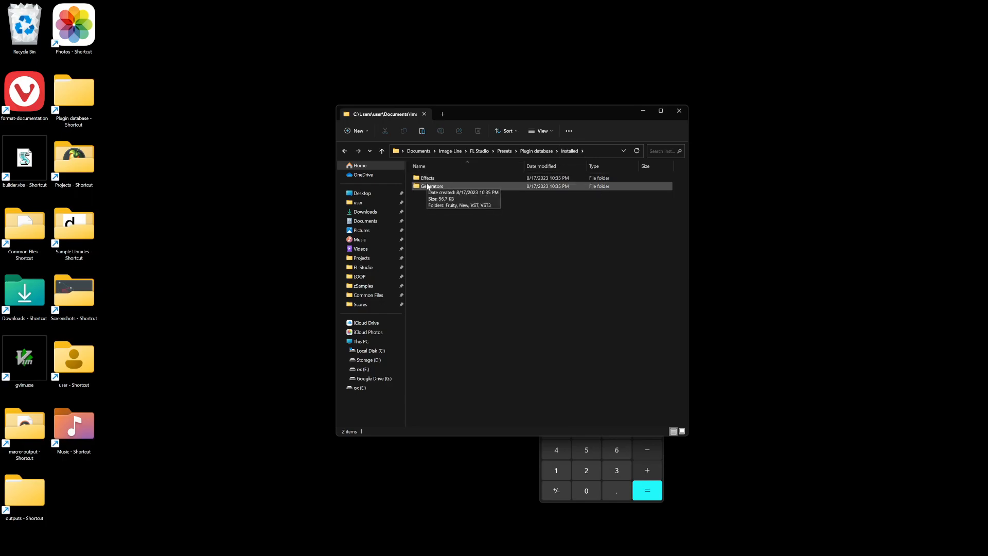
left_click(536, 150)
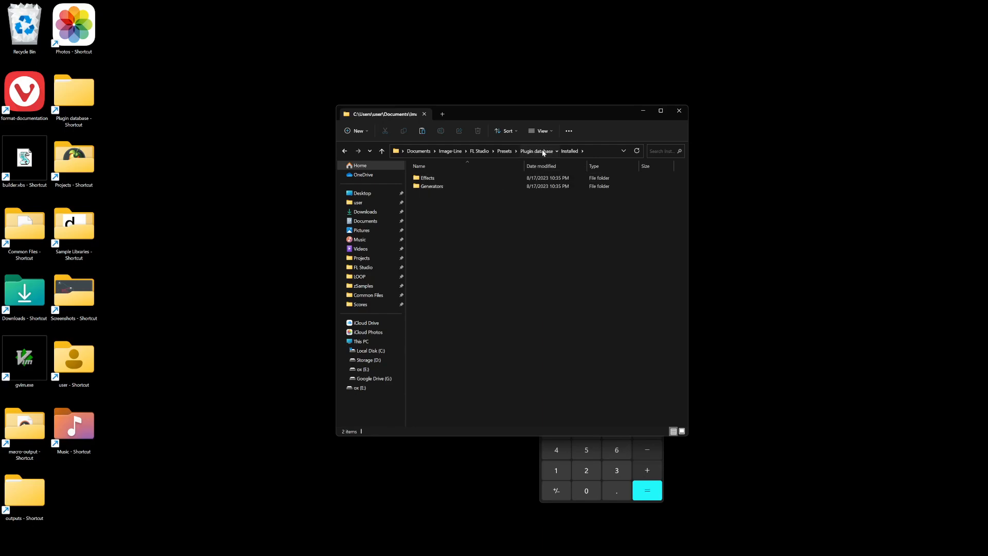
double_click(427, 179)
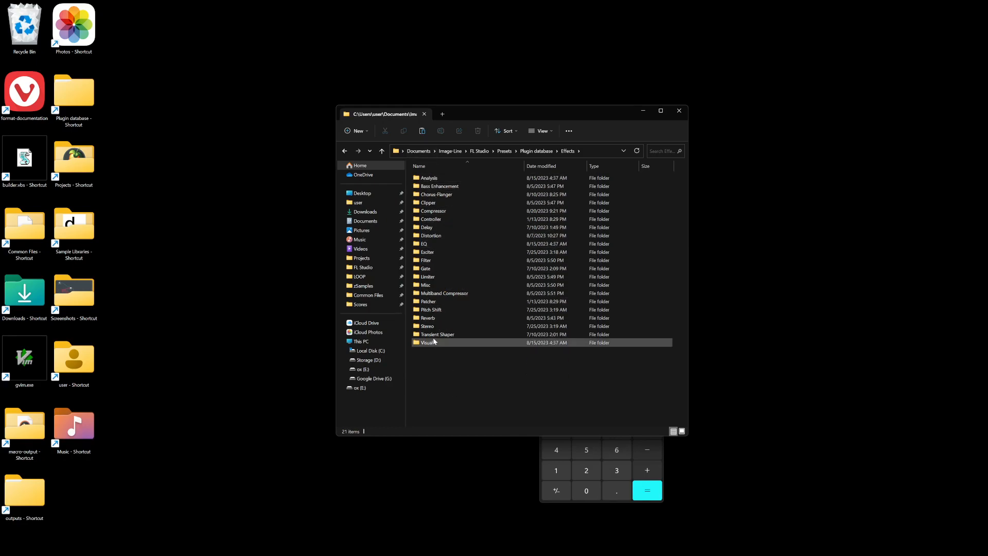
double_click(443, 293)
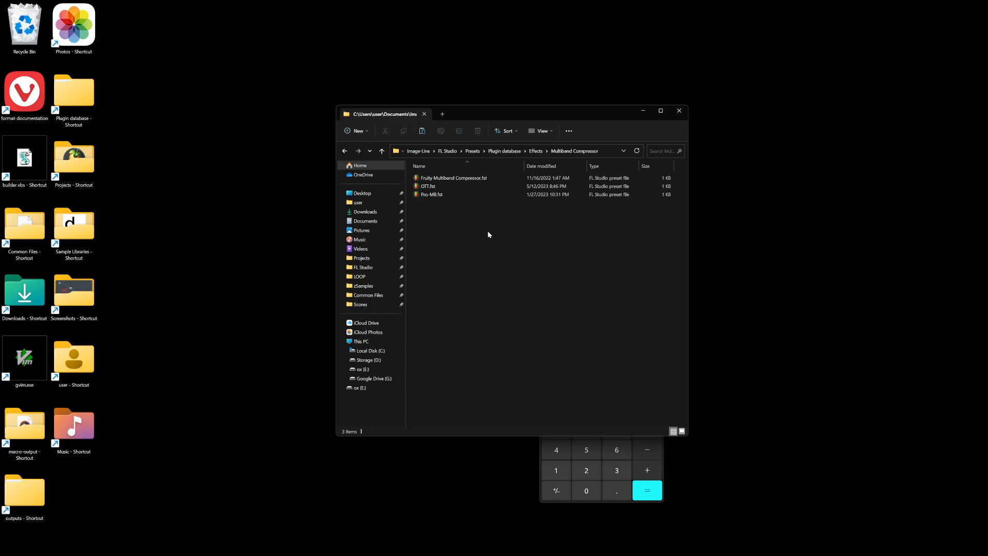
key("BackSpace")
Close the Plugin database folder window and the Calculator, and launch FL Studio 21.
left_click(679, 110)
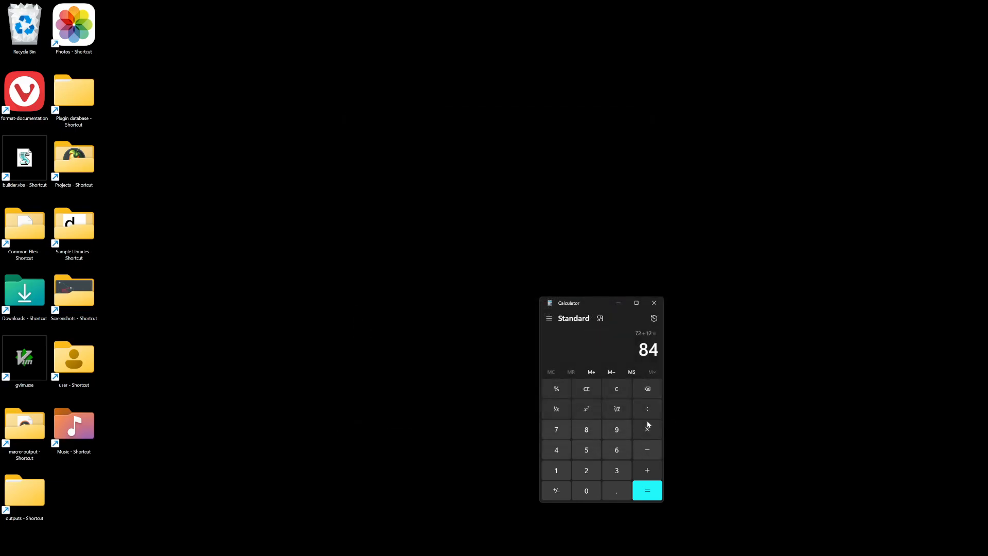
left_click(652, 305)
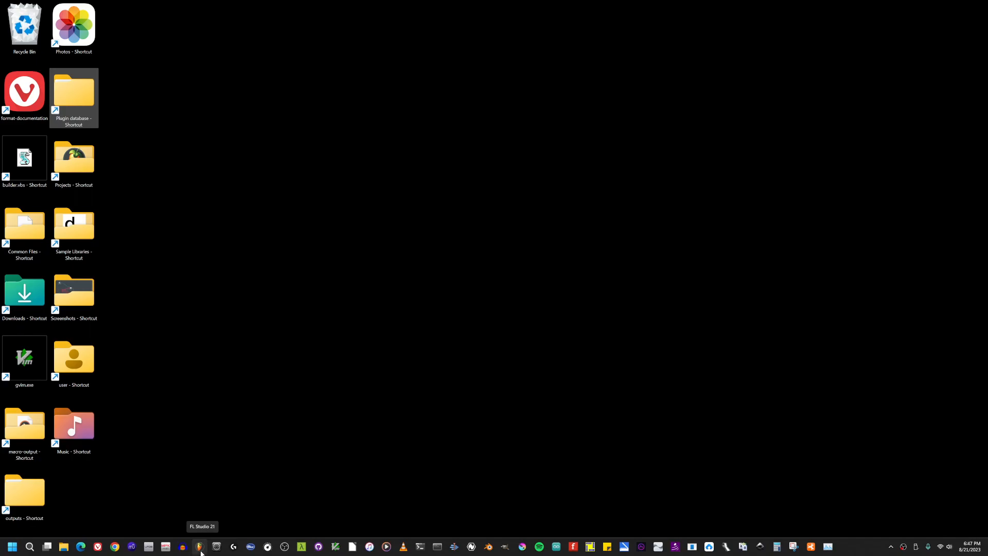
left_click(200, 547)
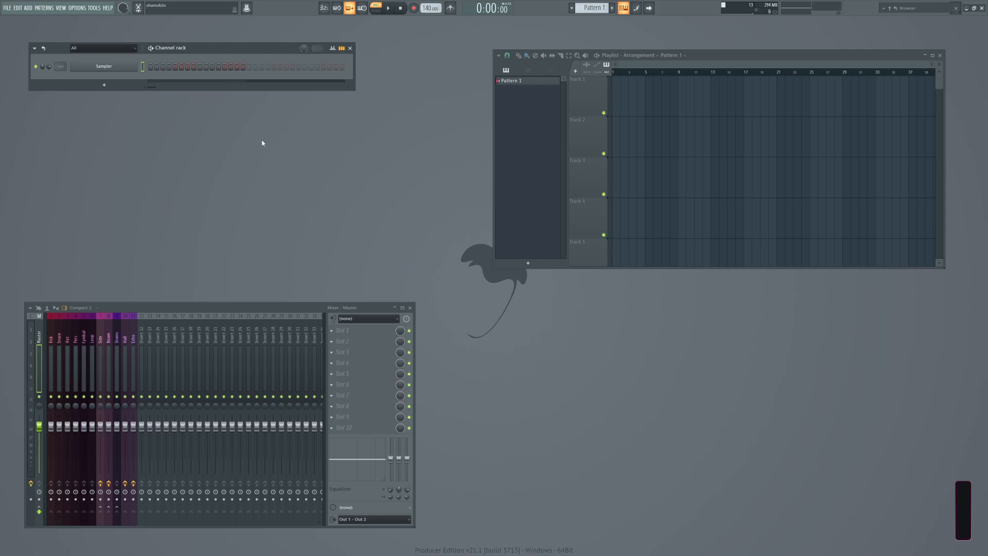
left_click_drag(230, 45, 232, 42)
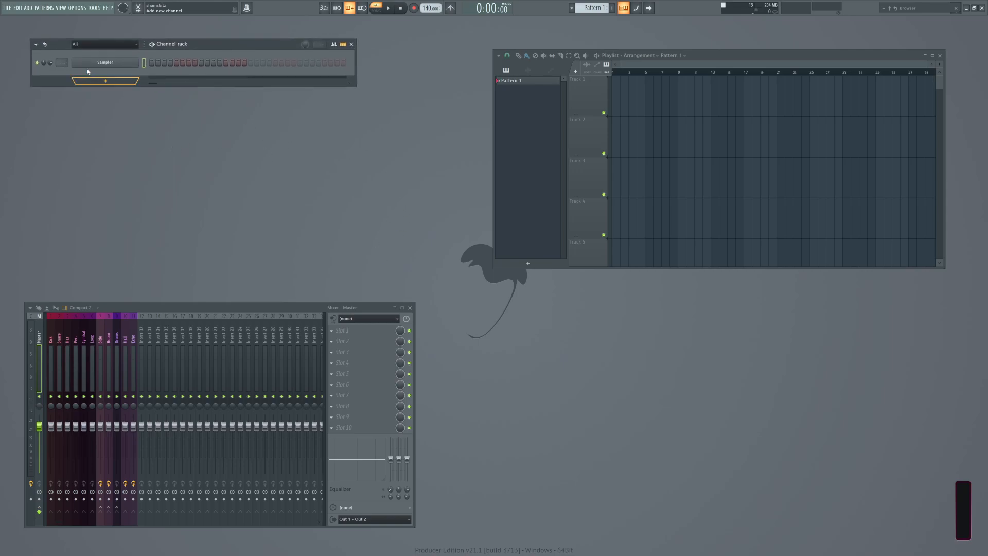
left_click(107, 67)
left_click(107, 67)
Load Fruity HTML NoteBook from the Visual category into slot 3 of mixer Insert 12 and move its window clear of the Channel rack.
left_click(144, 338)
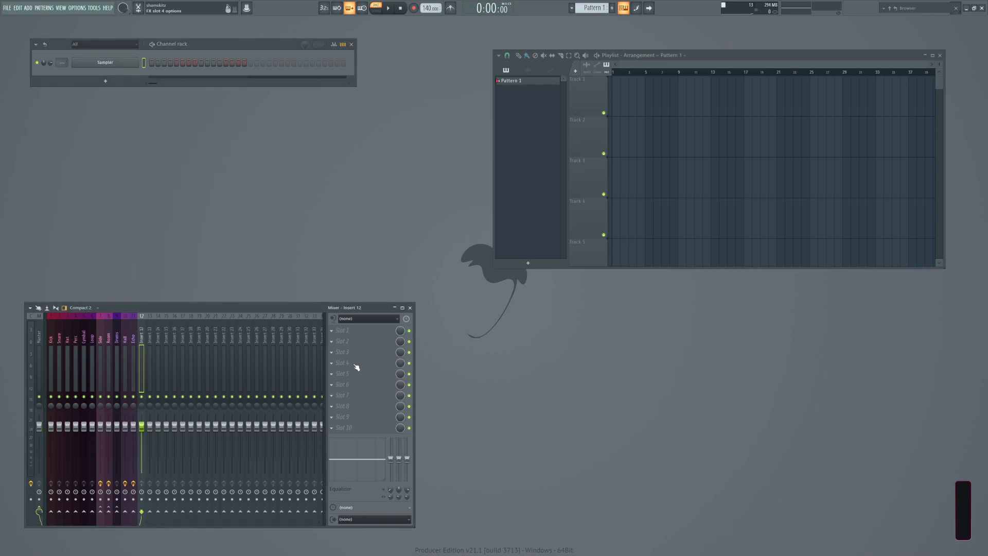
left_click(350, 341)
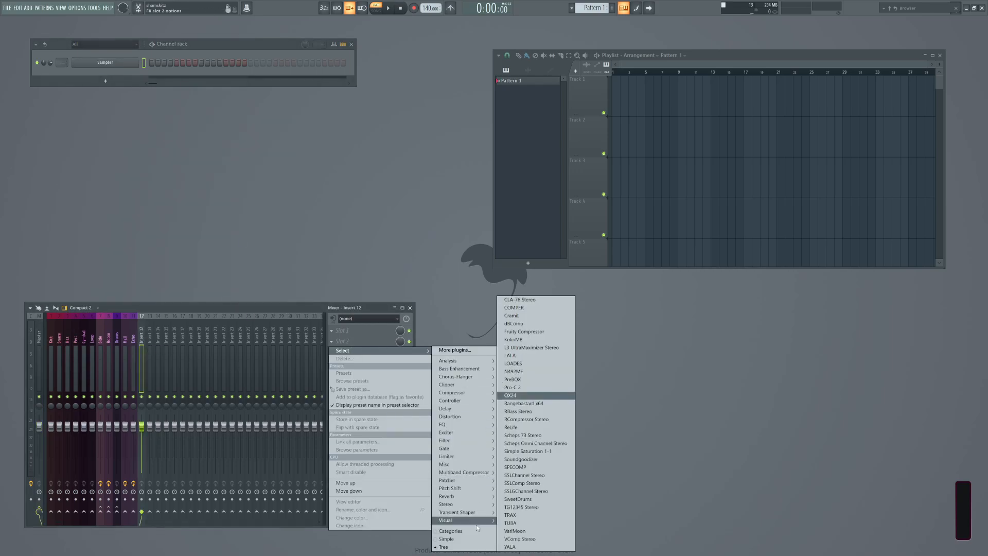
mouse_move(462, 403)
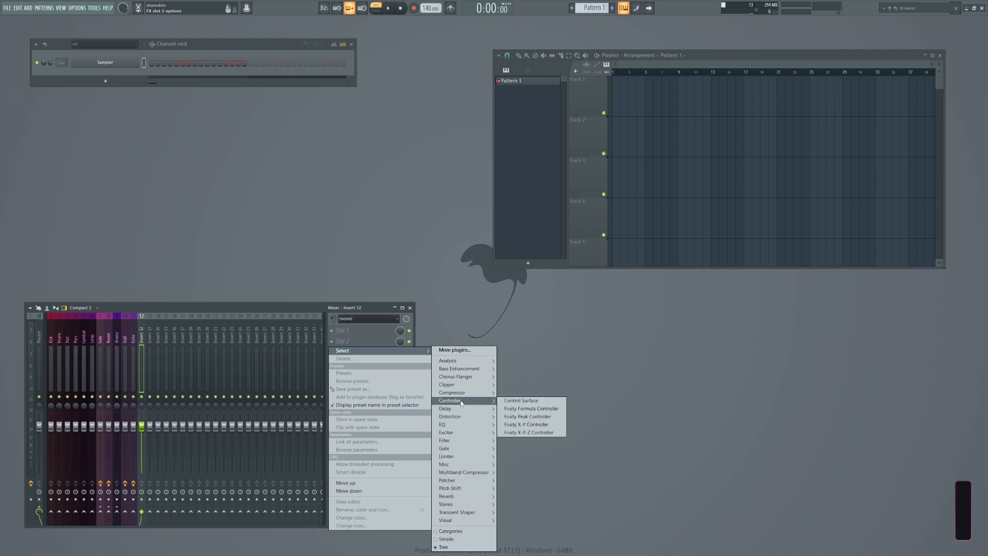
left_click(312, 307)
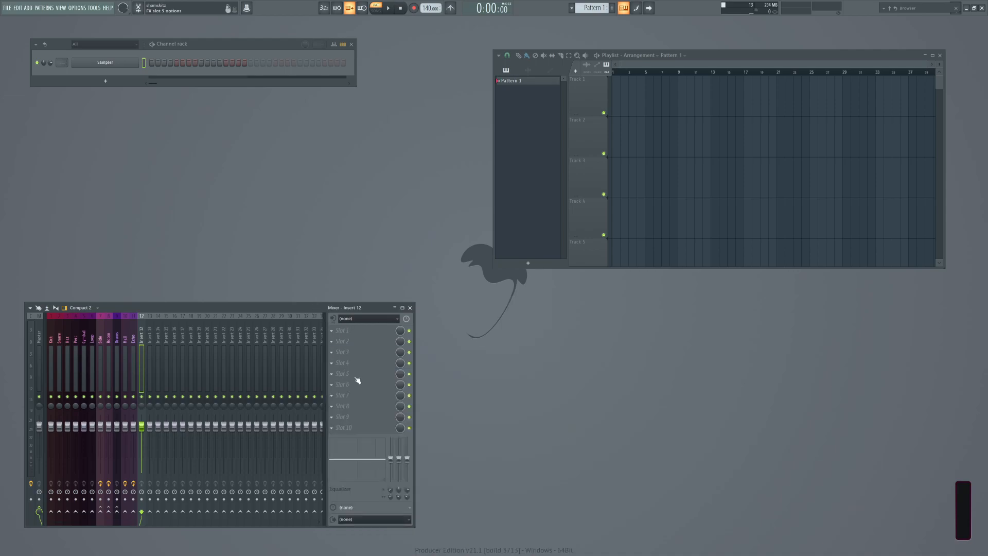
left_click(340, 353)
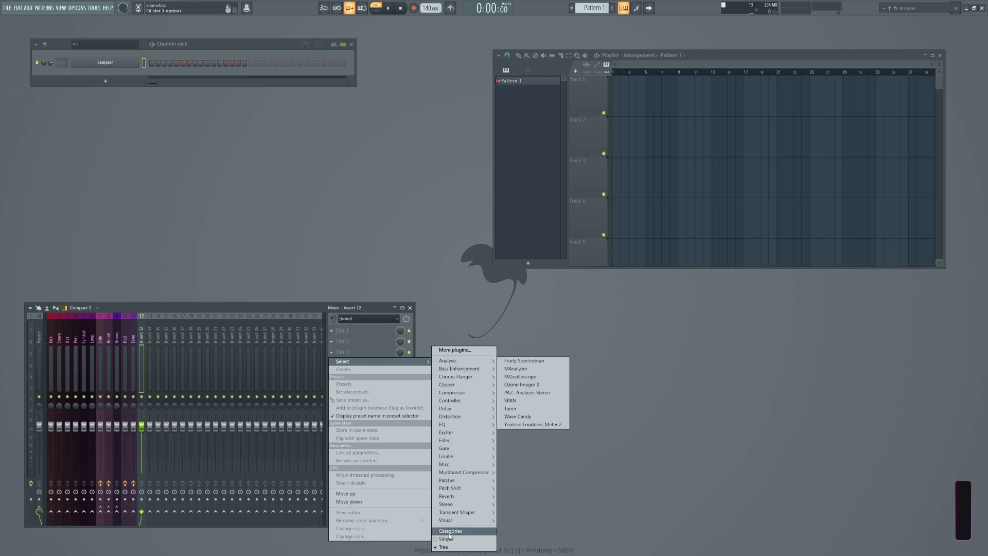
mouse_move(449, 522)
left_click(527, 515)
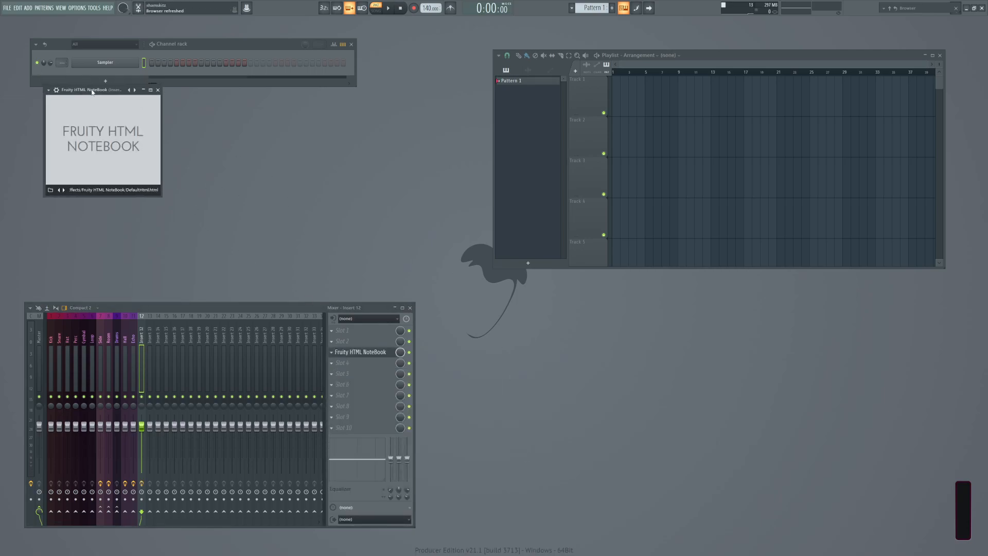
left_click_drag(74, 88, 146, 127)
Start opening a file in the notebook and browse to the Fruity HTML NoteBook folder under Presets, Plugin presets, Effects.
left_click(121, 225)
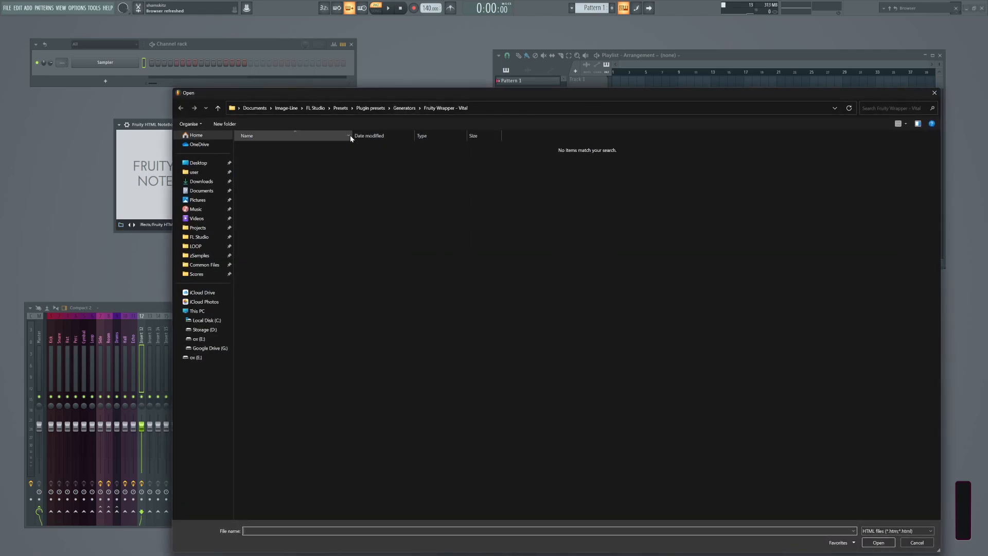
left_click(369, 109)
left_click(339, 109)
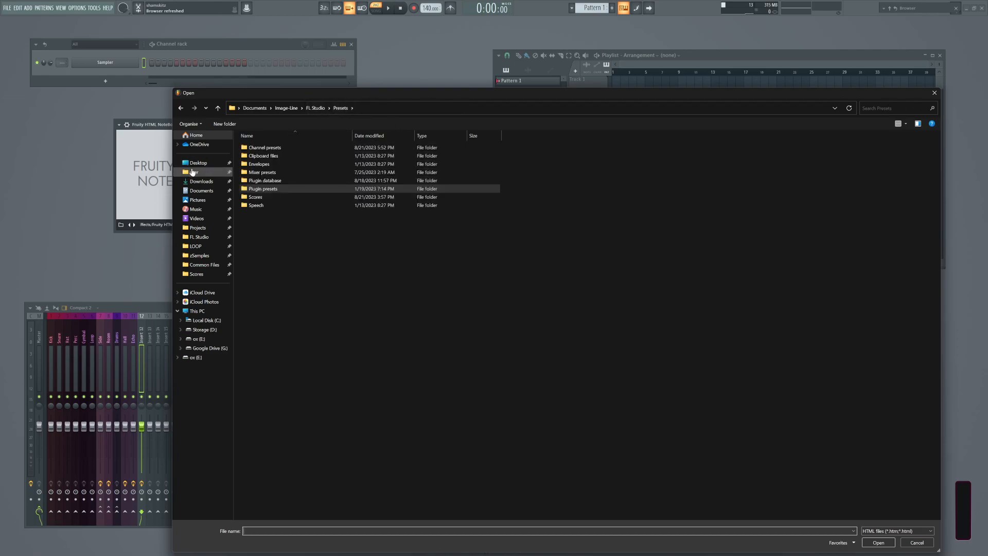
double_click(260, 191)
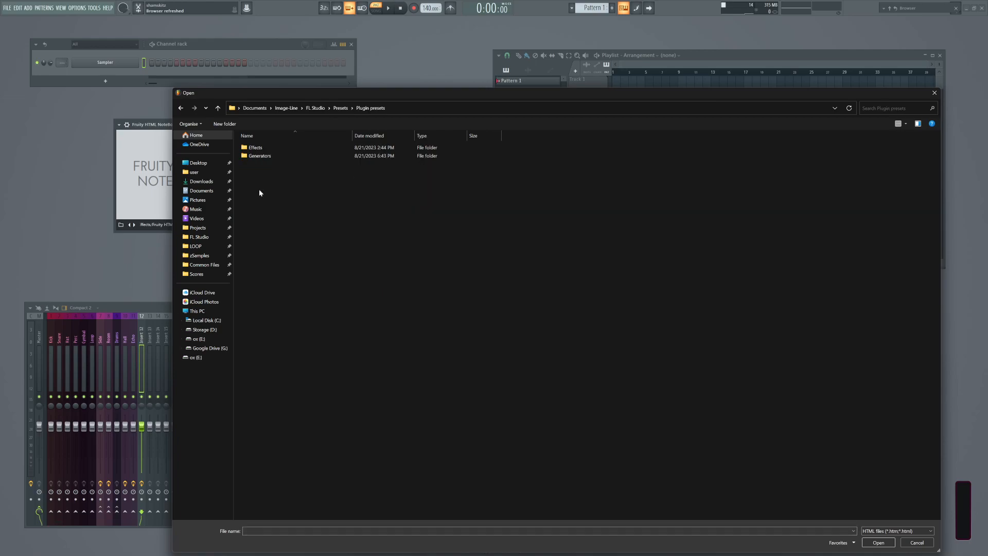
double_click(253, 148)
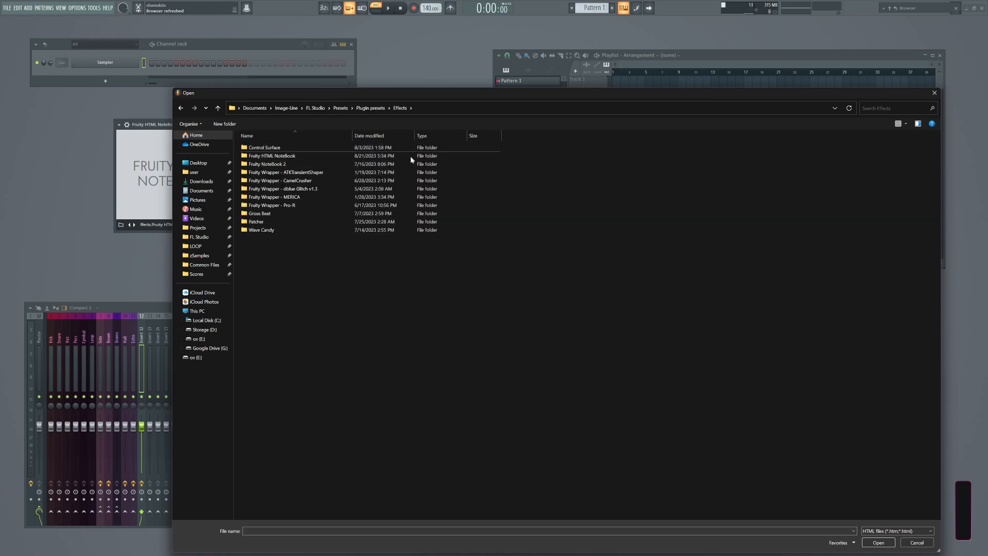
double_click(252, 156)
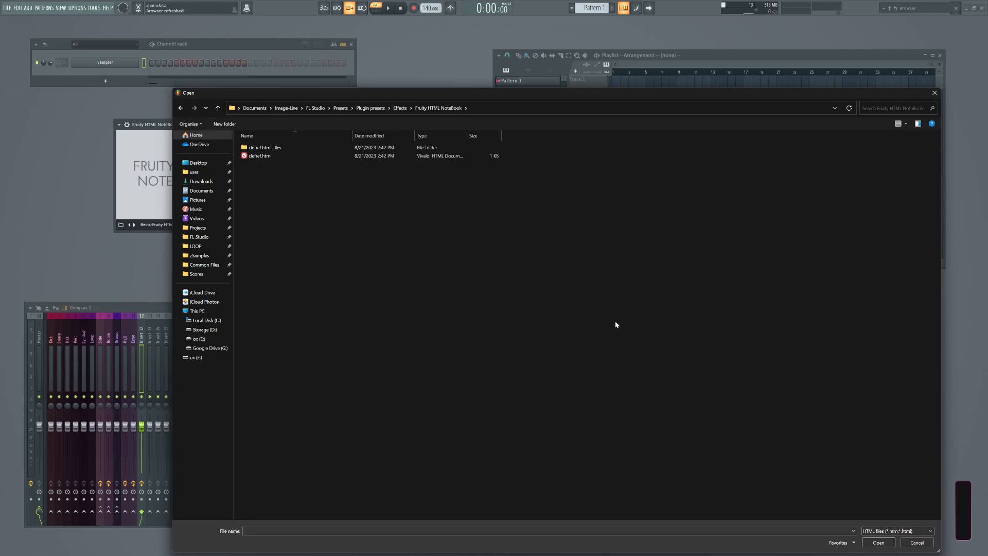
List all file types in the folder and load Clef_Diagram.png into the notebook.
left_click(892, 531)
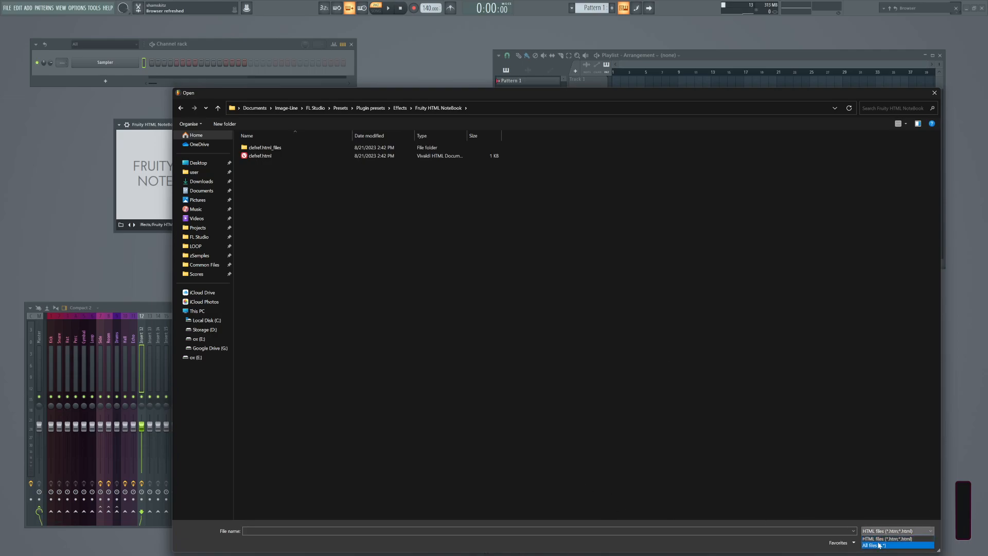
left_click(879, 545)
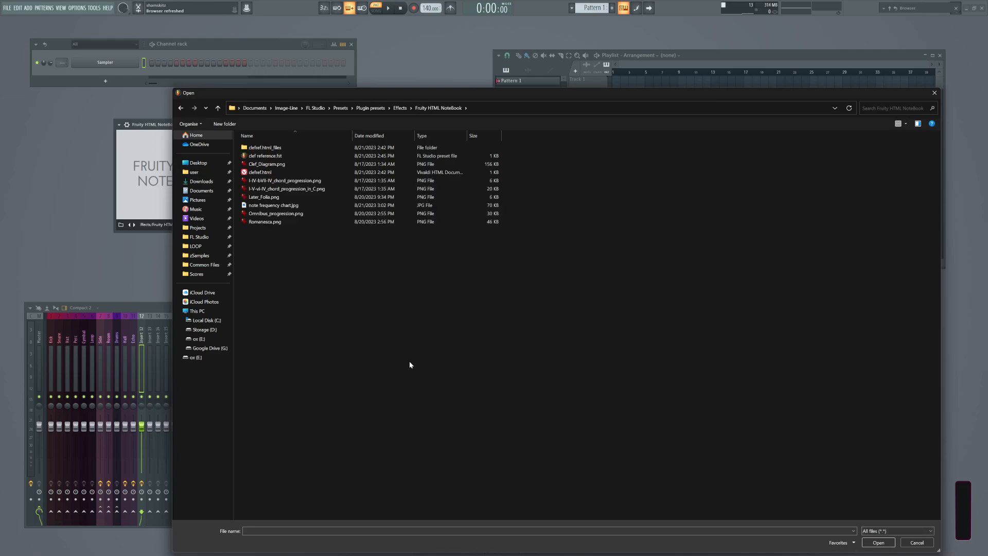
double_click(263, 165)
Enlarge the notebook window so the whole clef diagram fits, and reposition it in front of the other windows.
left_click_drag(232, 233, 640, 397)
left_click_drag(365, 129, 336, 100)
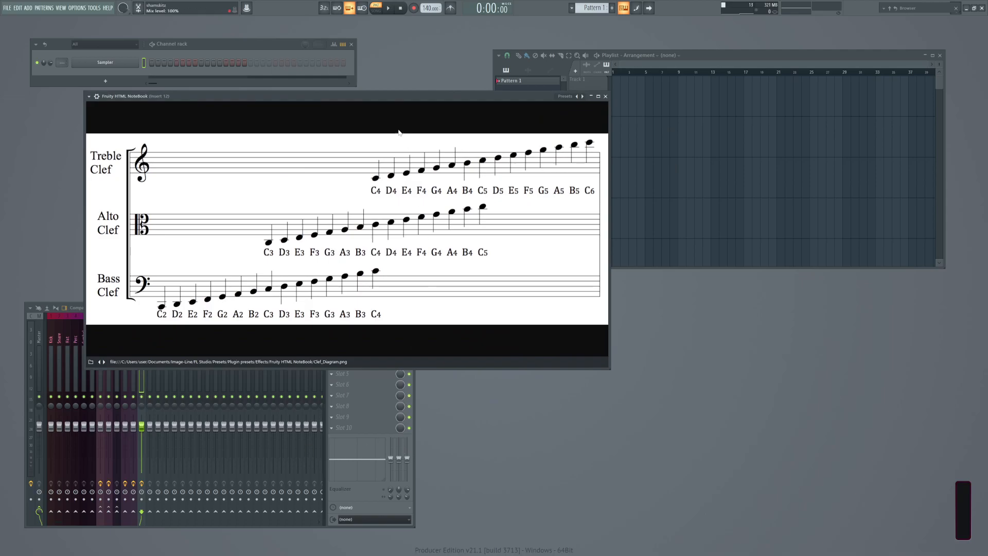
left_click_drag(401, 96, 388, 73)
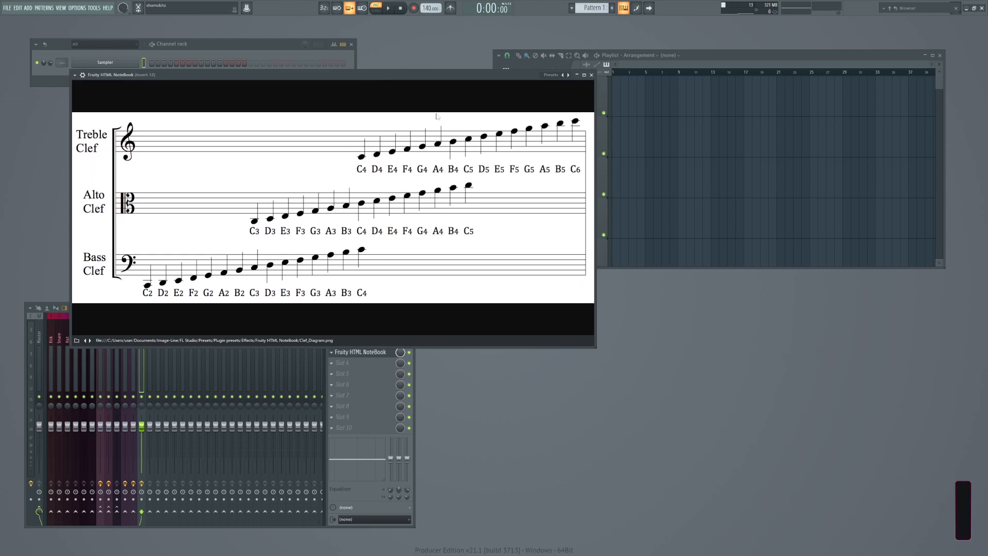
left_click(240, 47)
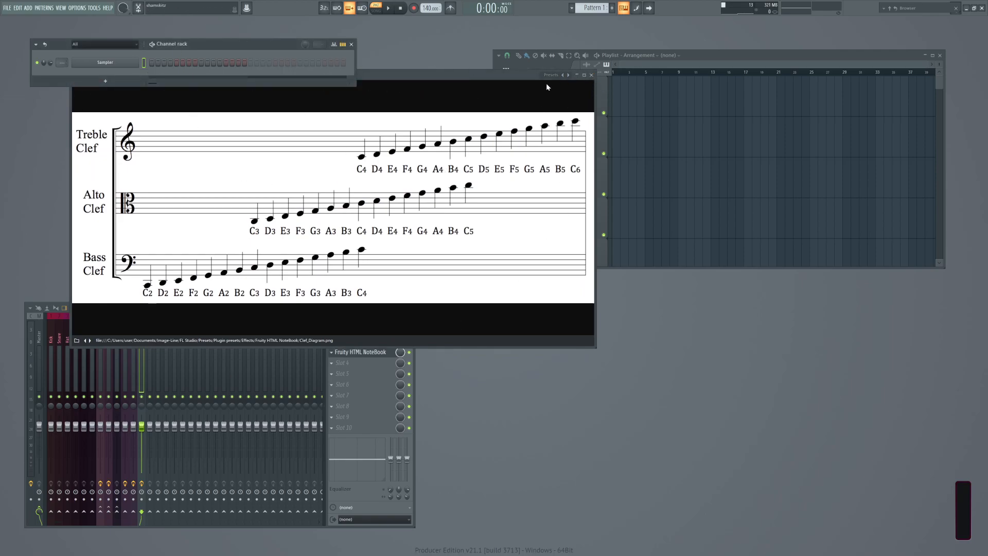
left_click(452, 79)
Save the notebook's clef diagram as a preset named "clef ref" and load that preset in the notebook.
left_click(82, 74)
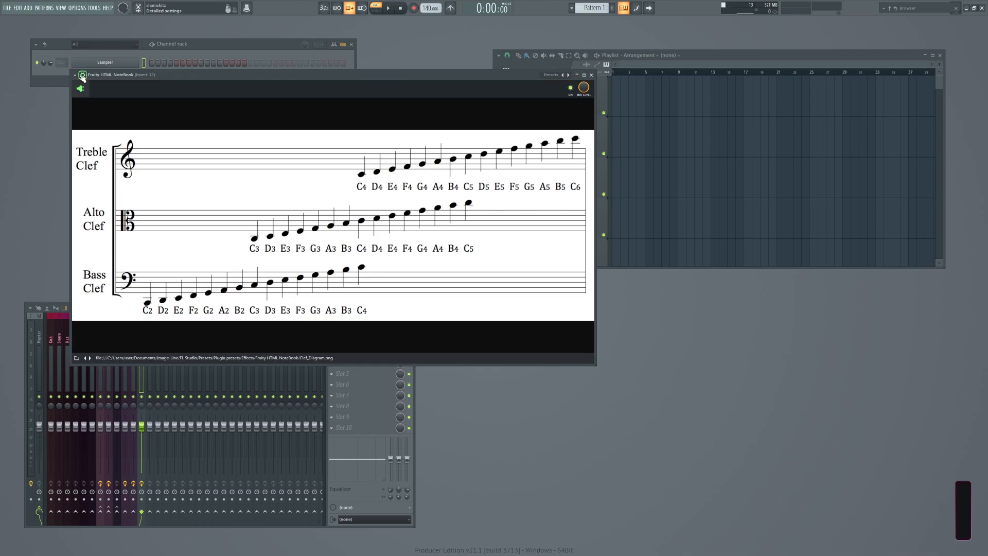
left_click(74, 75)
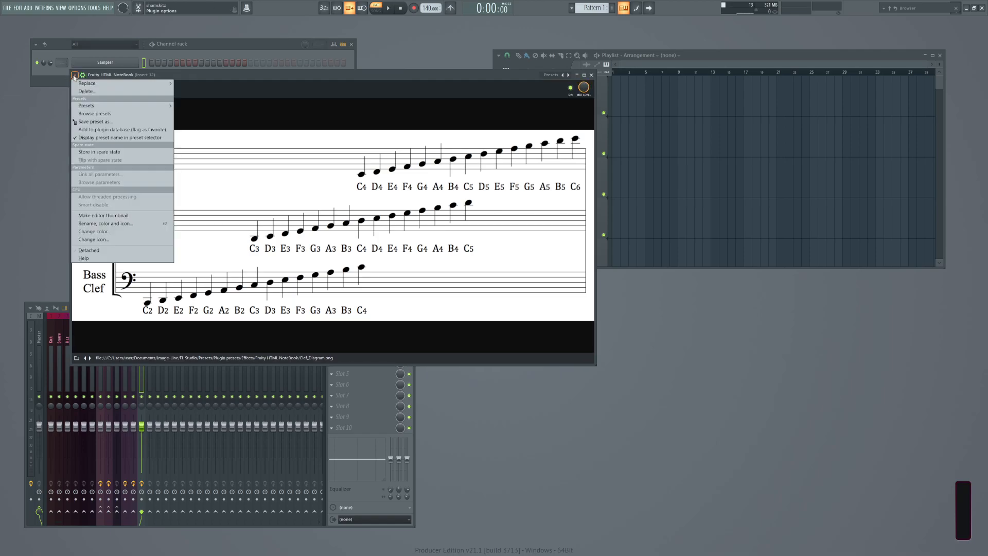
left_click(105, 121)
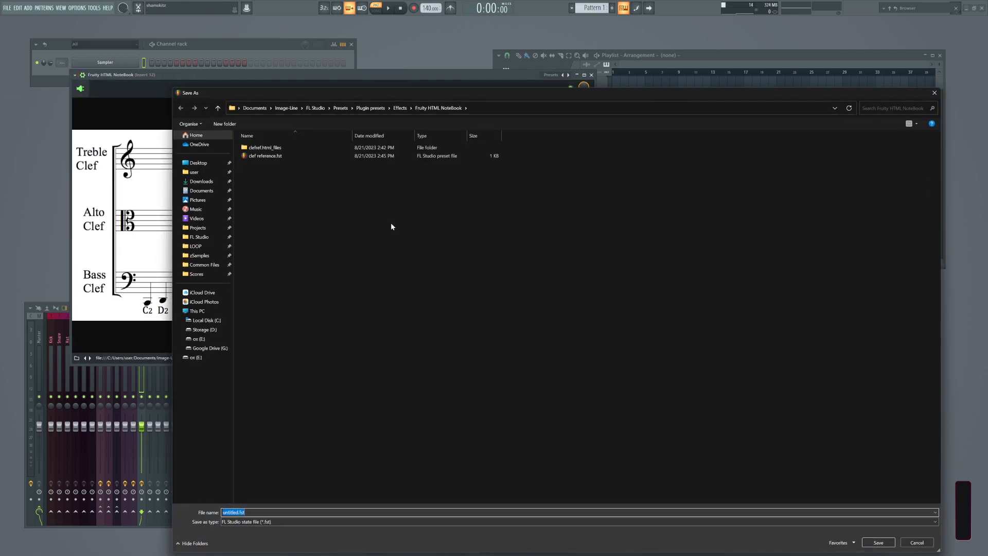
type("clef fr")
key("BackSpace")
key("BackSpace")
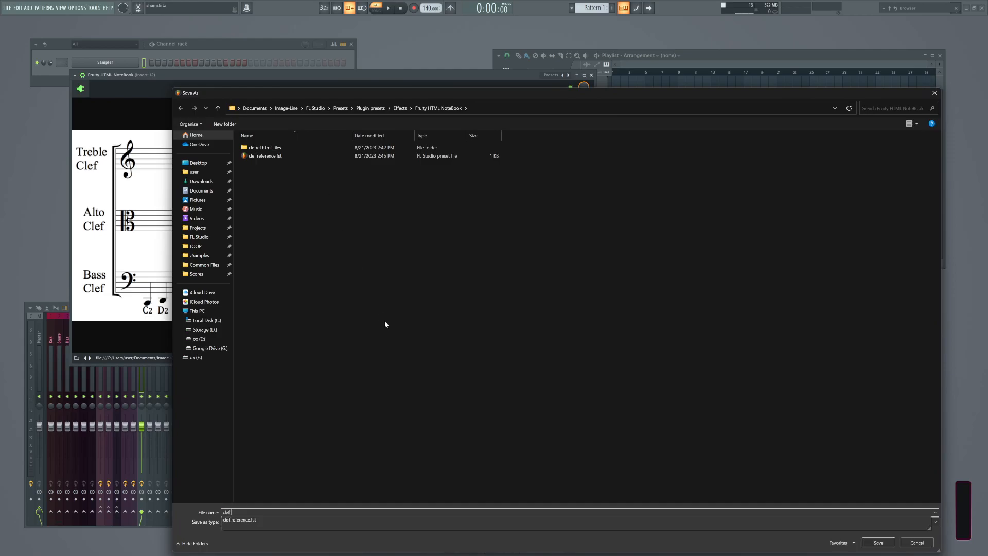
type("ref")
key("Return")
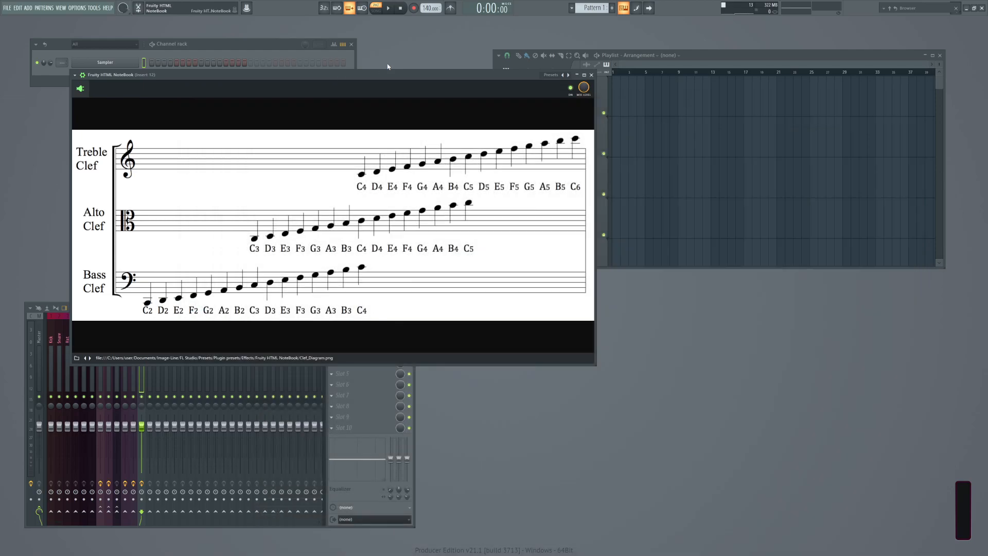
right_click(566, 75)
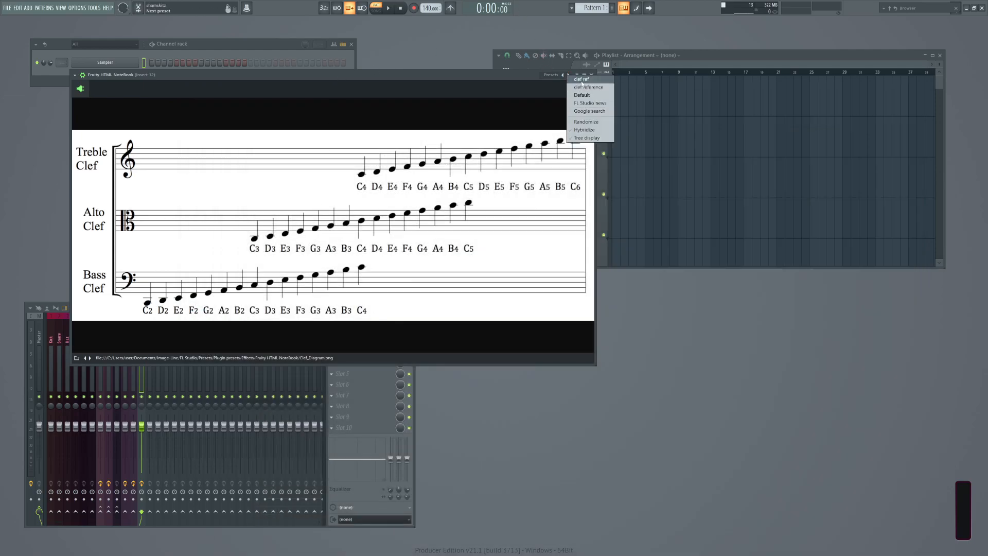
left_click(583, 80)
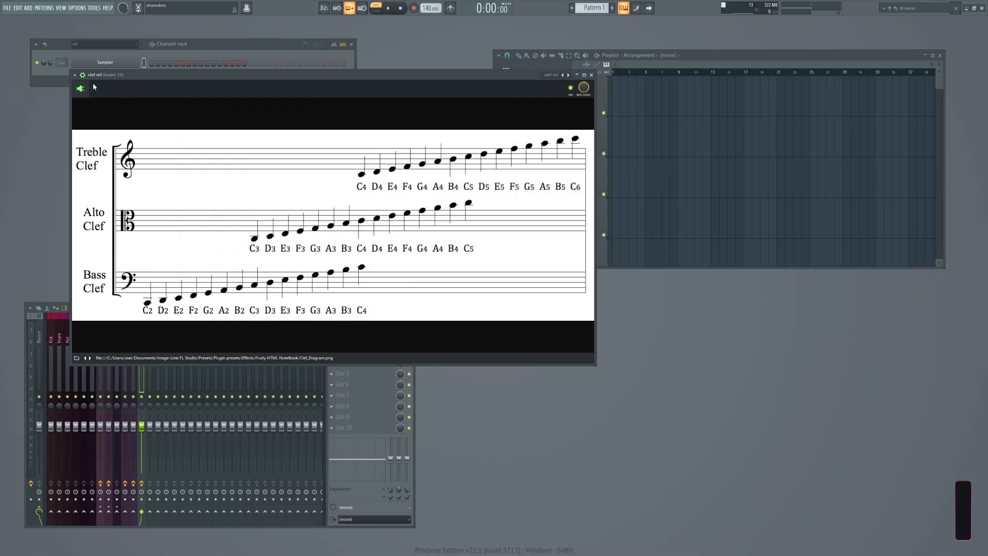
Load a second Fruity HTML NoteBook into slot 7 of Insert 12 and move its window over the clef diagram.
left_click(365, 396)
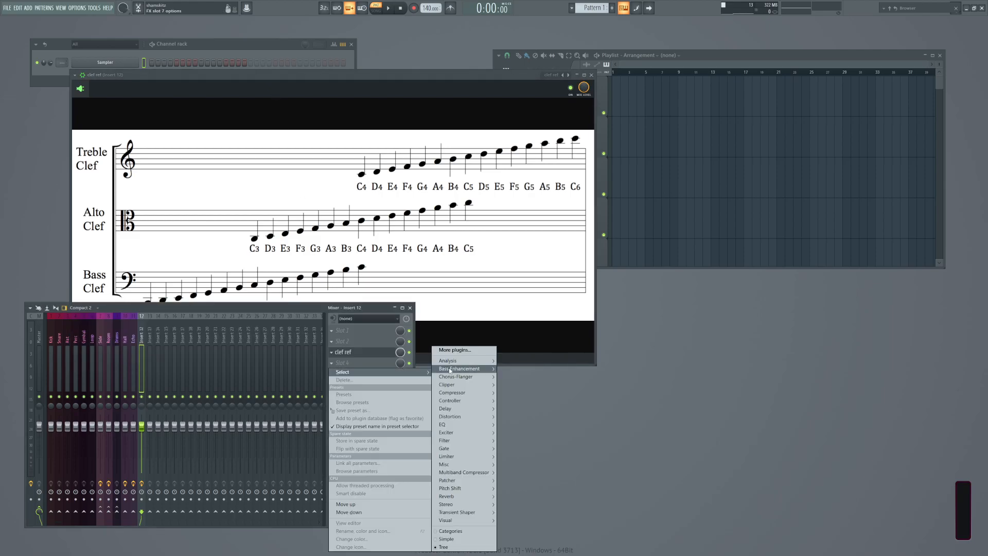
mouse_move(443, 520)
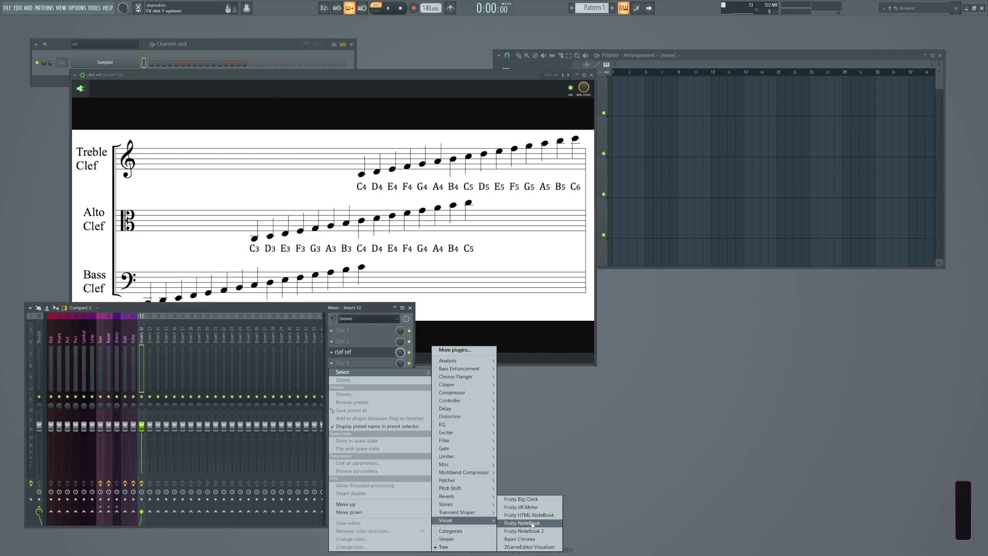
left_click(526, 515)
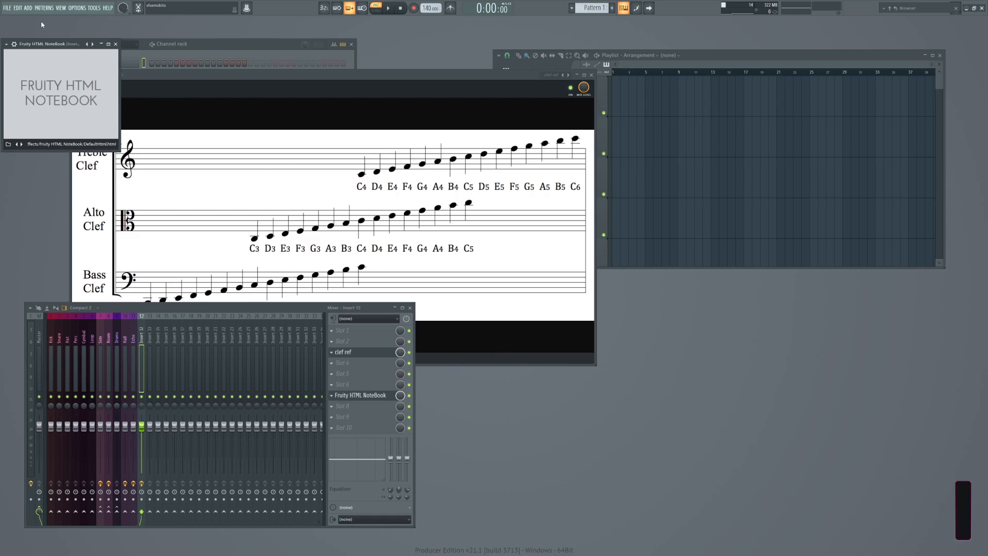
left_click_drag(61, 43, 245, 134)
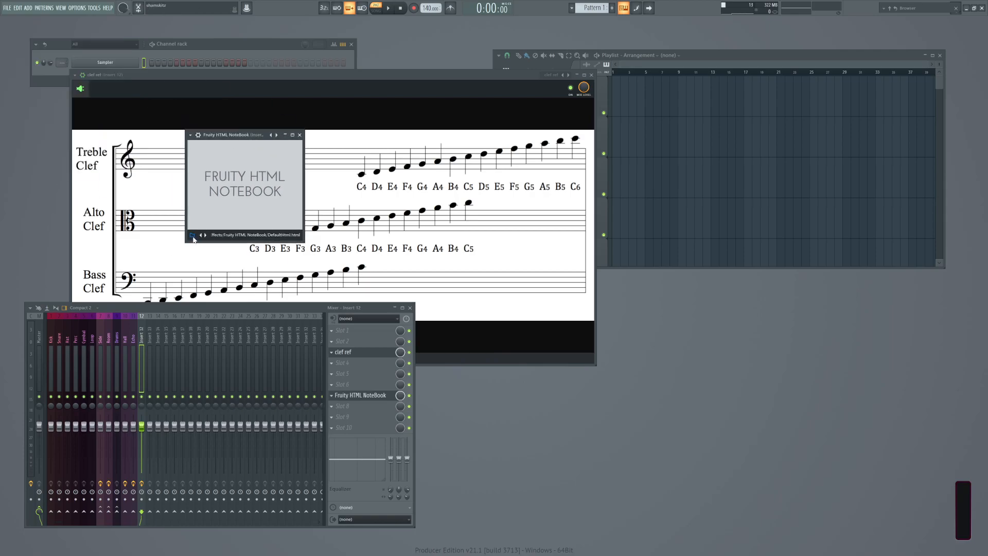
Load note frequency chart.jpg into the second notebook, enlarge its window so the chart is readable, and reposition it.
left_click(192, 236)
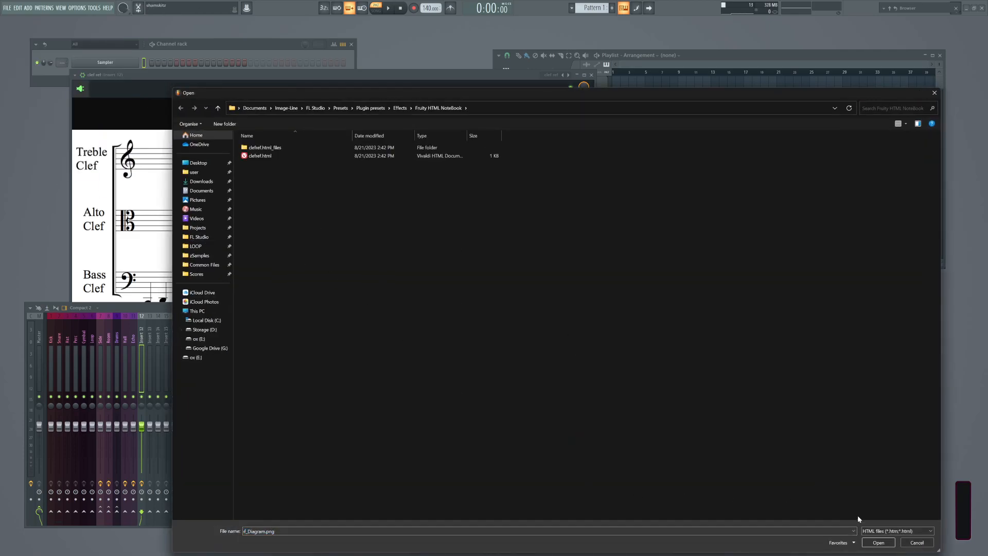
left_click(895, 530)
left_click(877, 545)
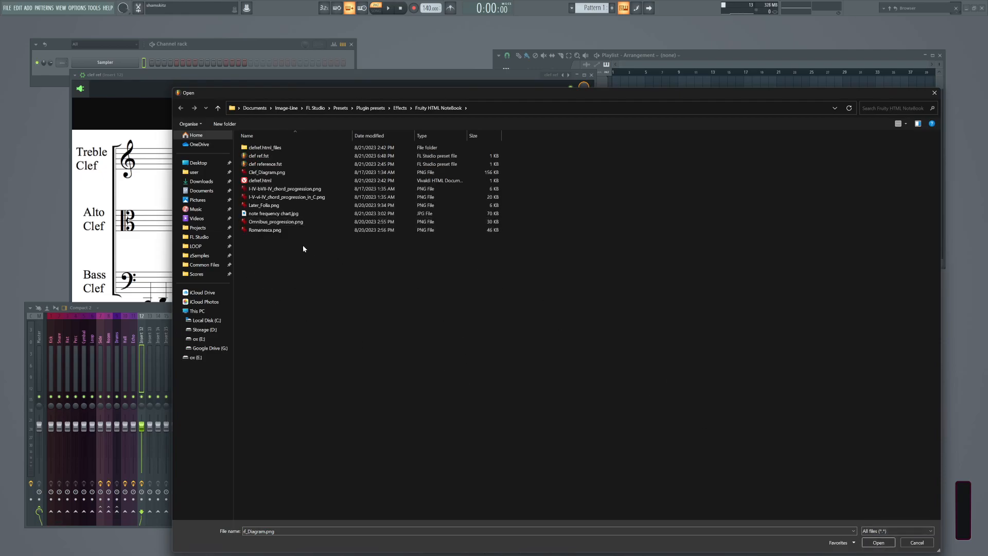
double_click(308, 213)
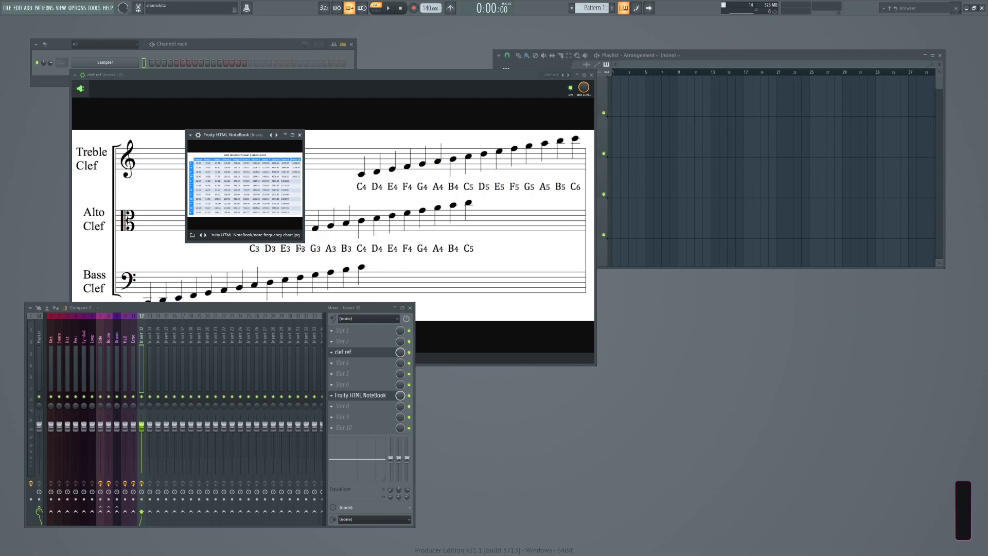
left_click_drag(302, 241, 604, 471)
left_click_drag(415, 138, 395, 112)
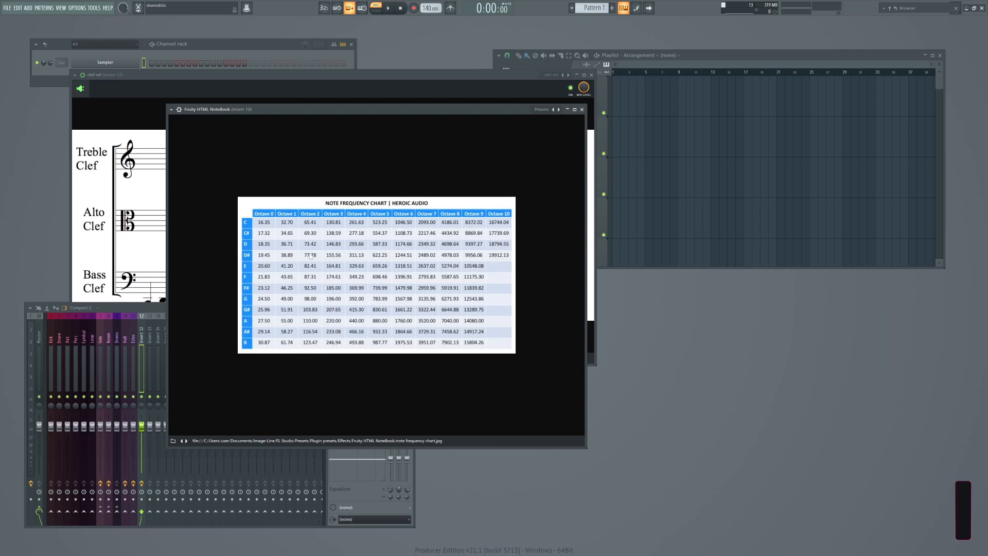
Close the note frequency chart notebook and reposition the clef ref window between the channel rack and the mixer.
left_click(581, 109)
left_click_drag(375, 85, 420, 142)
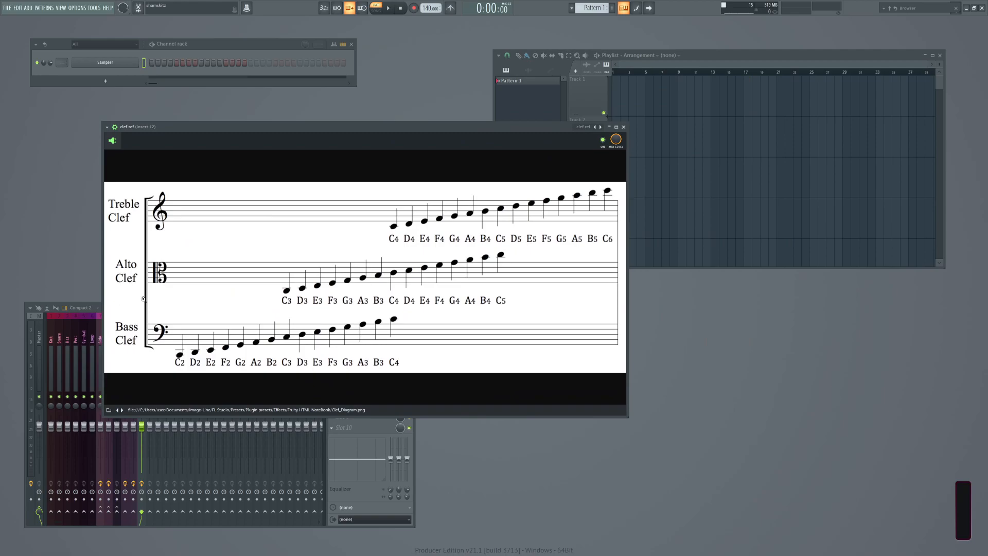
left_click(357, 432)
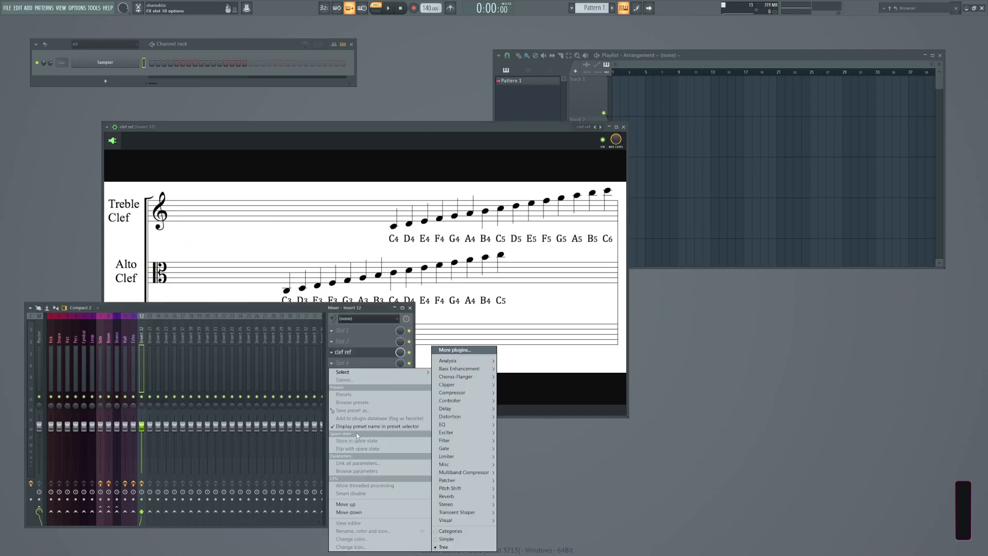
left_click(272, 126)
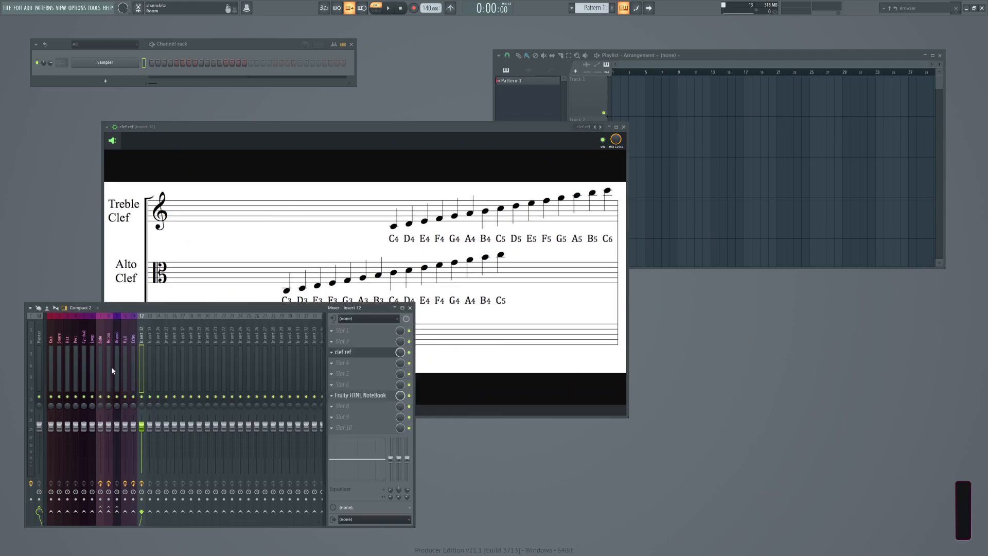
left_click(266, 126)
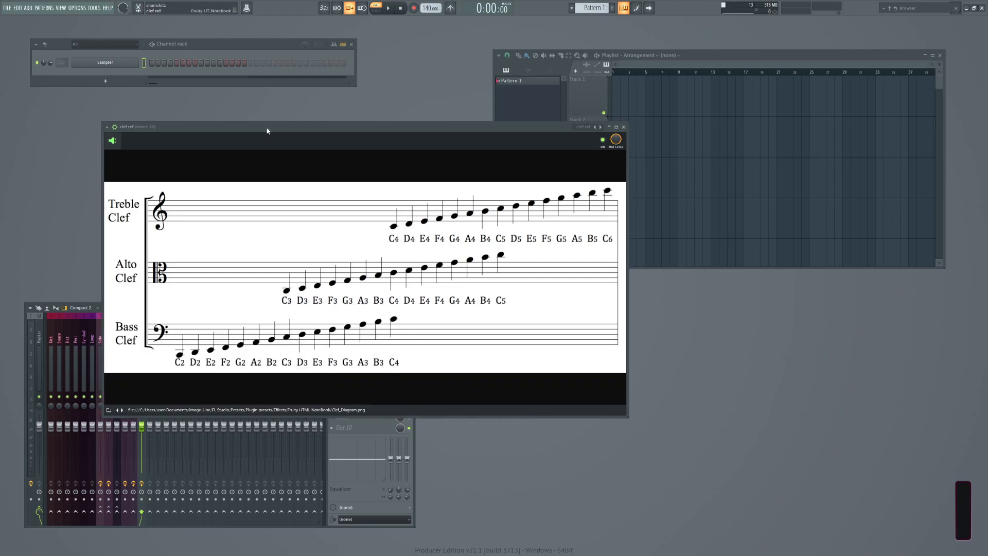
left_click_drag(266, 127, 283, 125)
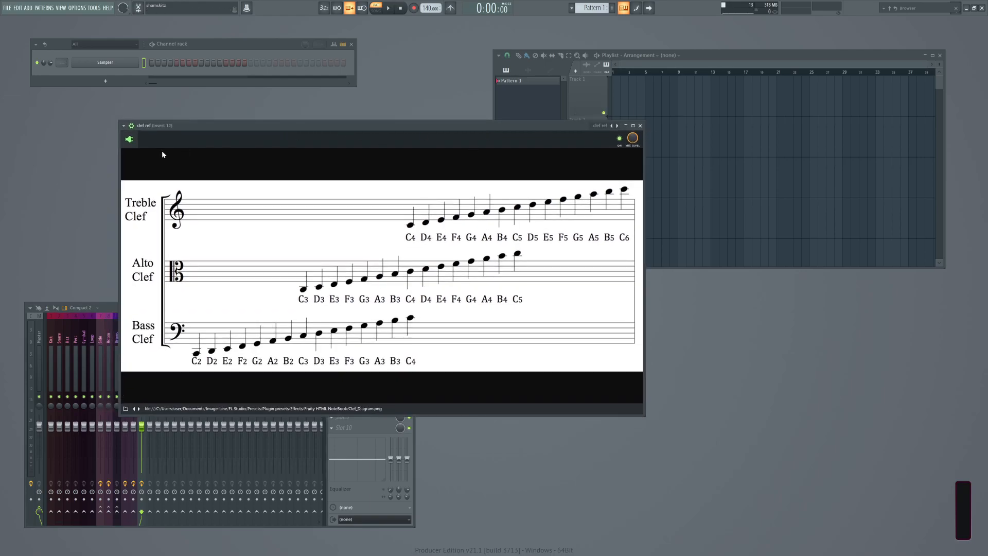
Check the clef ref notebook's window options and preset list without changing the preset, and close the notebook window.
left_click(124, 125)
left_click(124, 125)
left_click(401, 30)
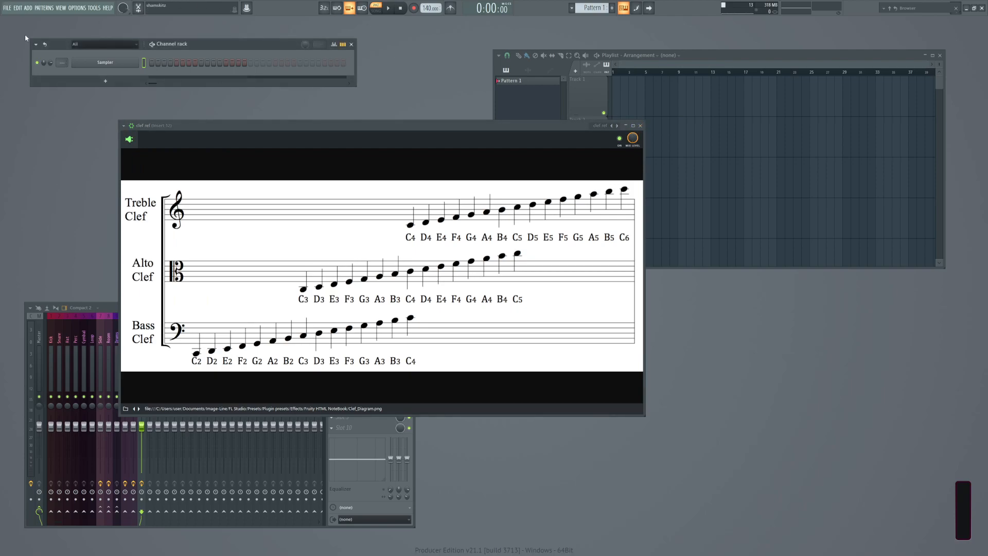
right_click(612, 127)
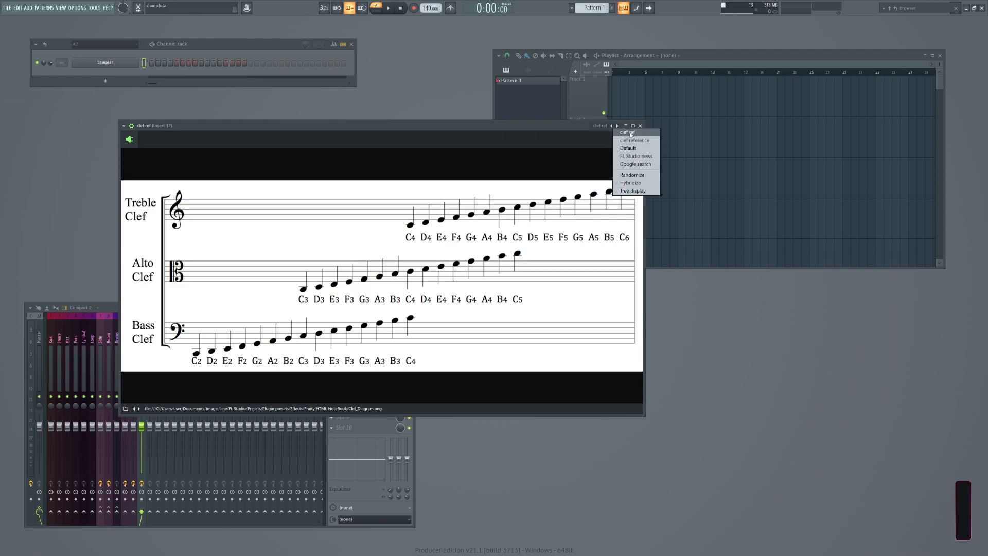
left_click(628, 148)
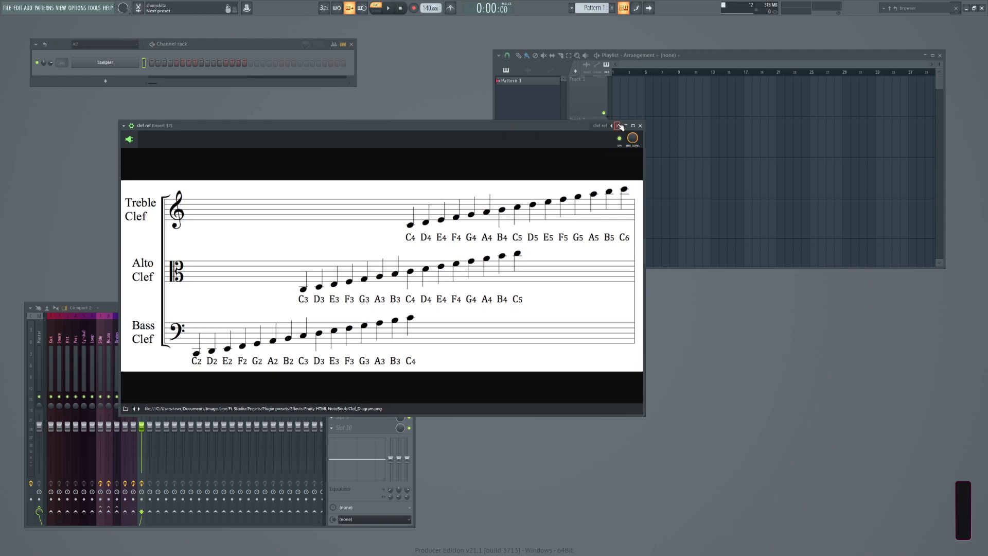
left_click(640, 125)
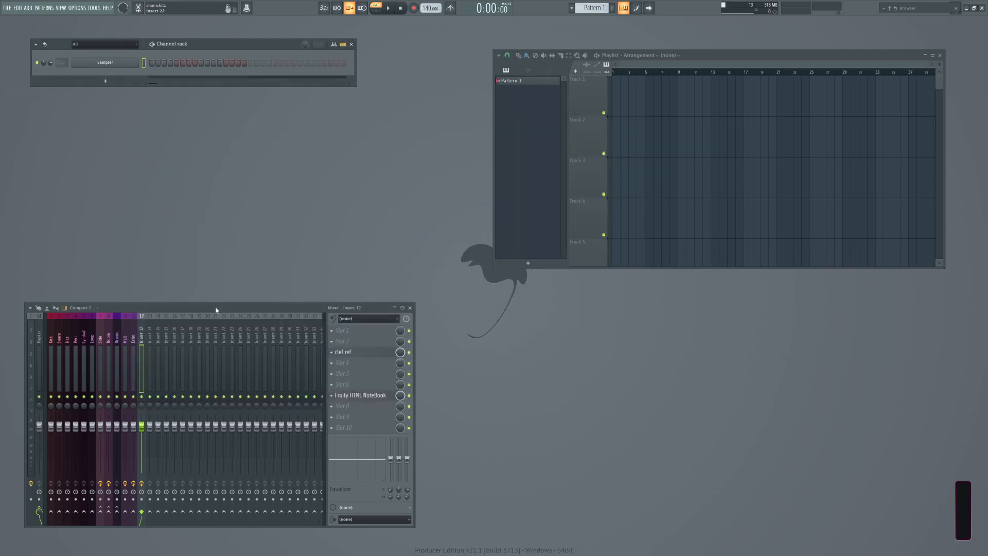
Reposition the mixer window below the channel rack and select the Kick mixer track.
left_click_drag(216, 309, 207, 270)
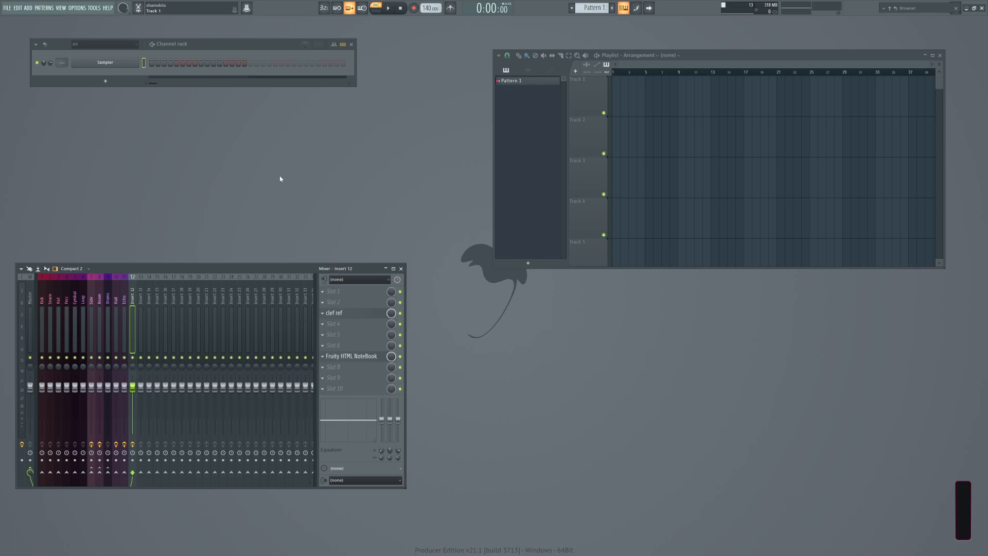
left_click(121, 63)
left_click(120, 63)
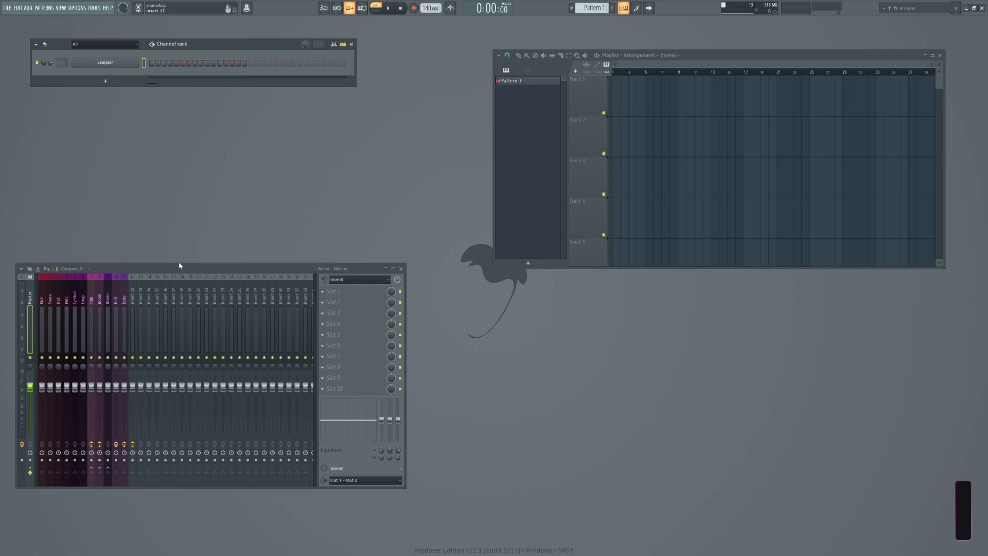
left_click_drag(179, 271, 188, 299)
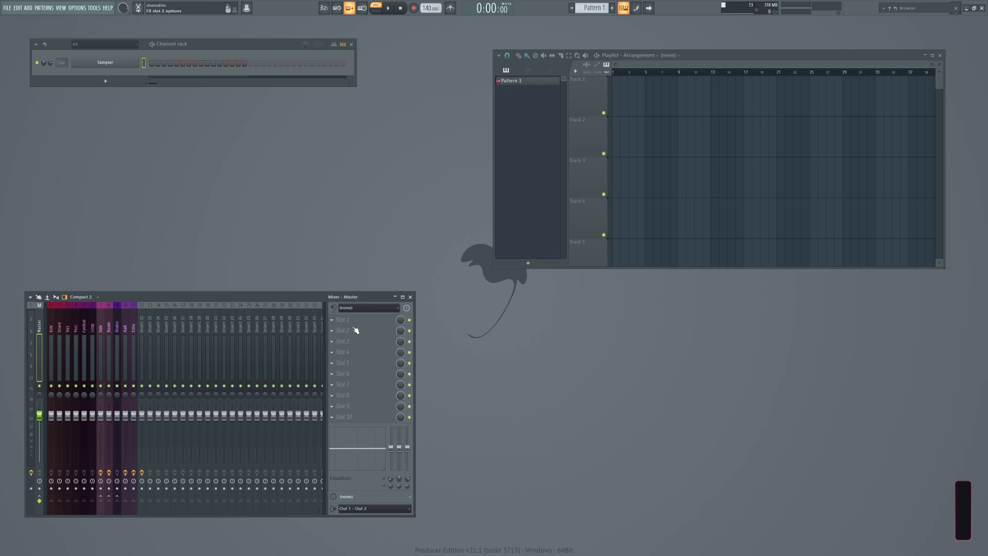
left_click(51, 324)
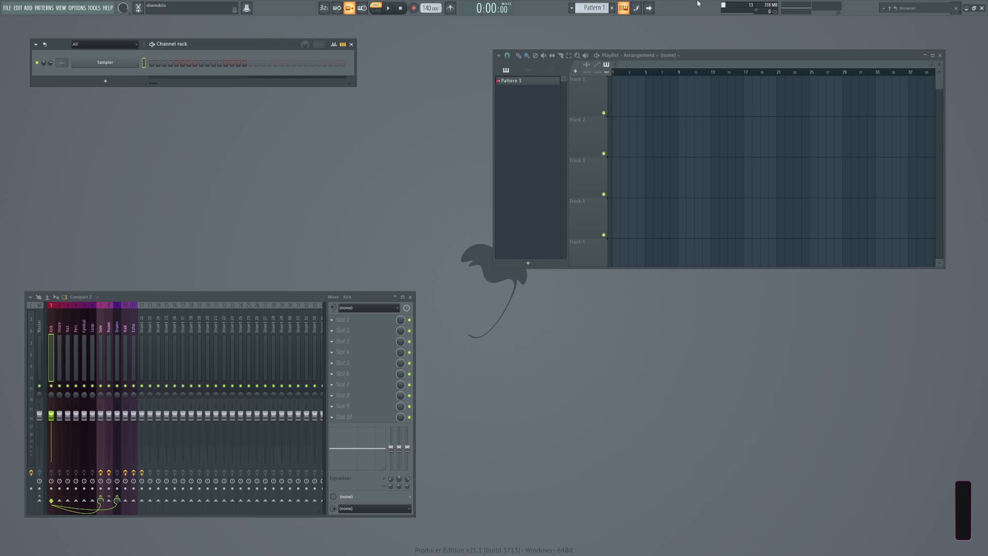
Review the recording filter and input quantize options of the record control without changing any.
right_click(416, 9)
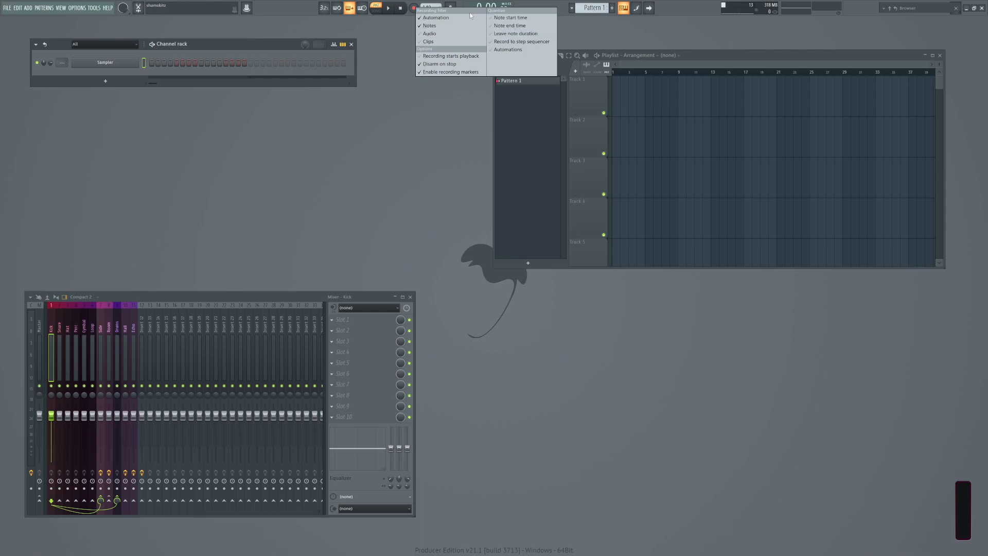
left_click(399, 27)
right_click(417, 8)
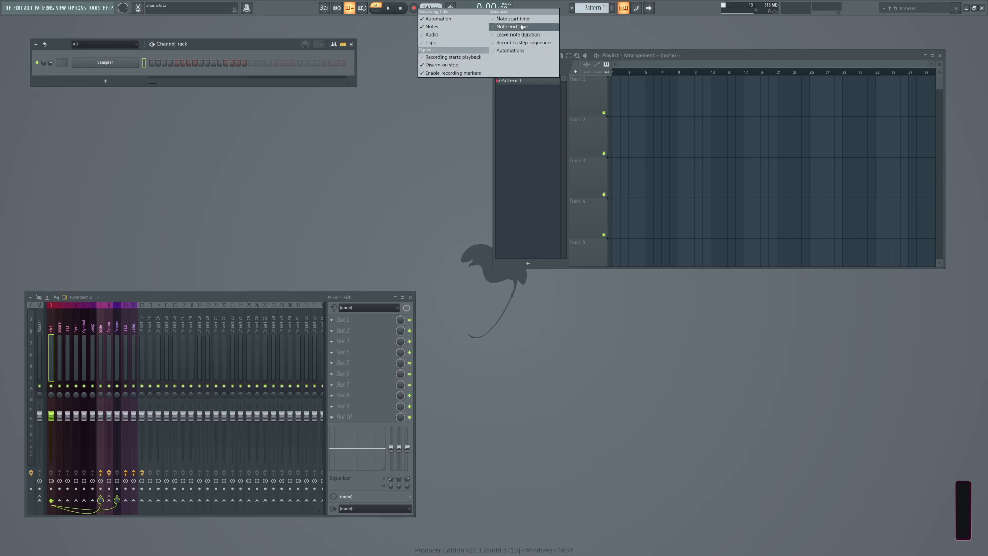
left_click(420, 190)
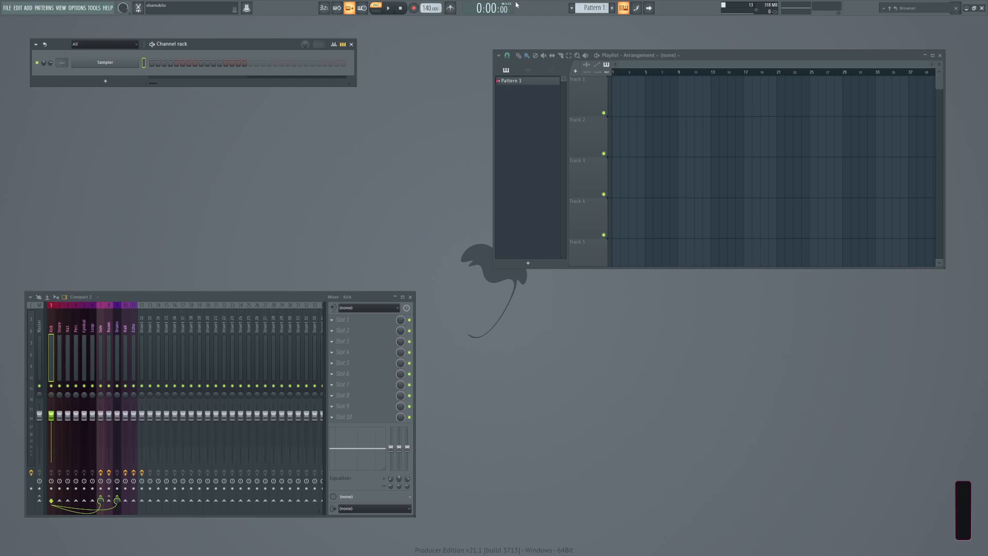
Import the PERCS 4 MIDI file as a FLEX channel in a new project, discarding unsaved changes, and open the channel's plugin.
left_click(923, 9)
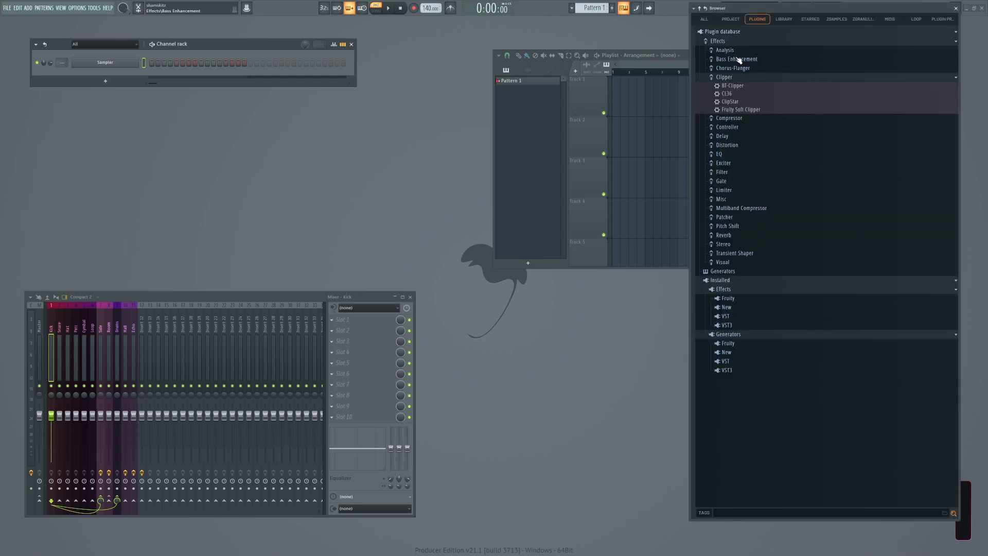
left_click(890, 20)
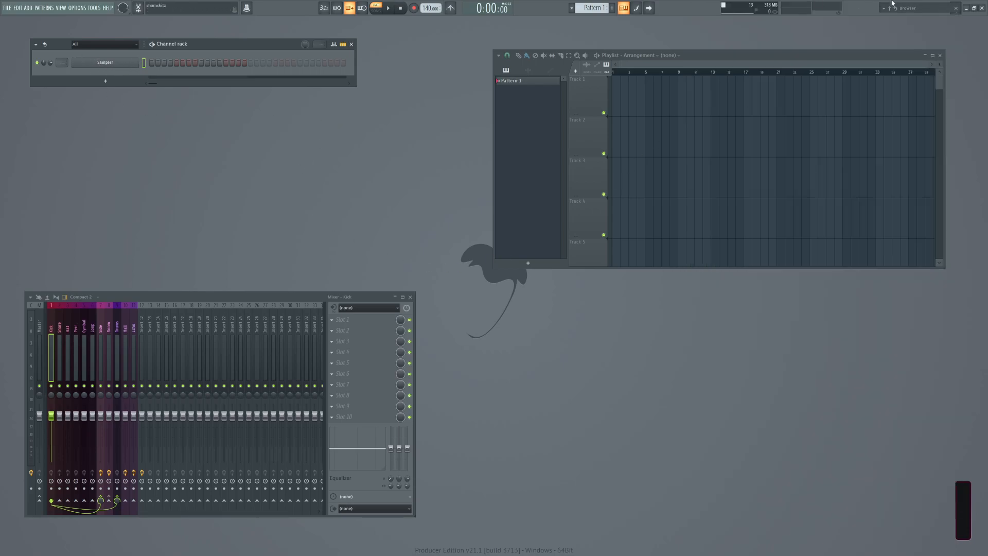
mouse_move(906, 11)
left_click_drag(777, 235, 112, 72)
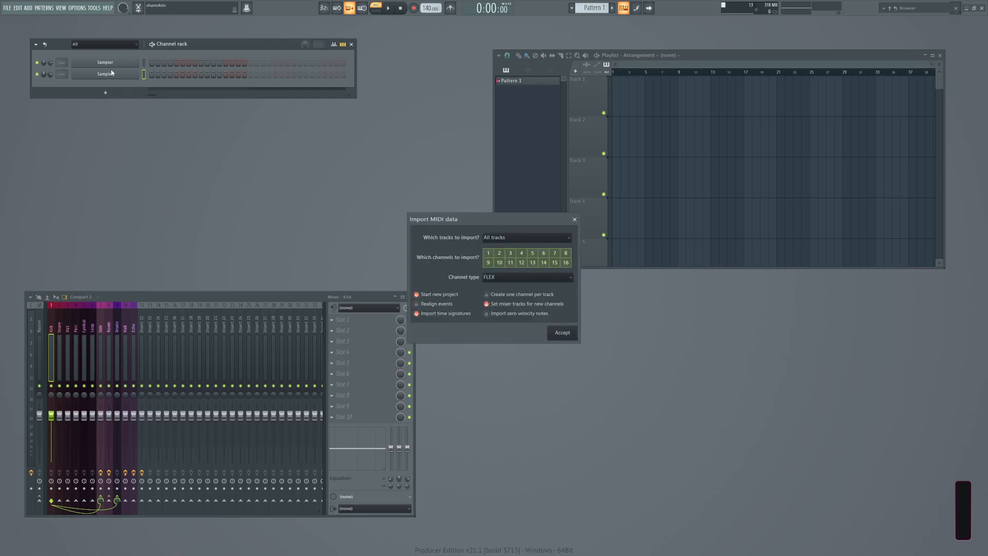
left_click(559, 333)
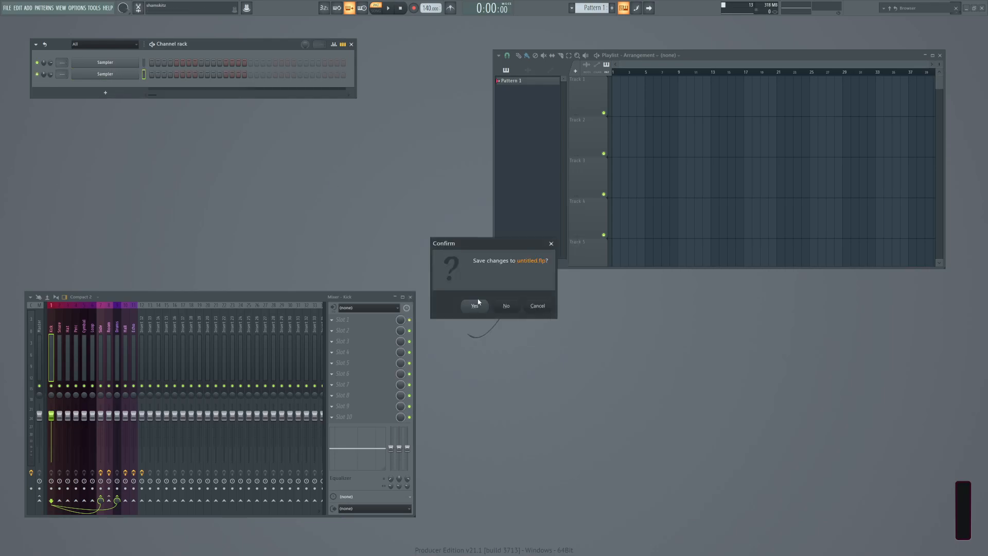
left_click(507, 306)
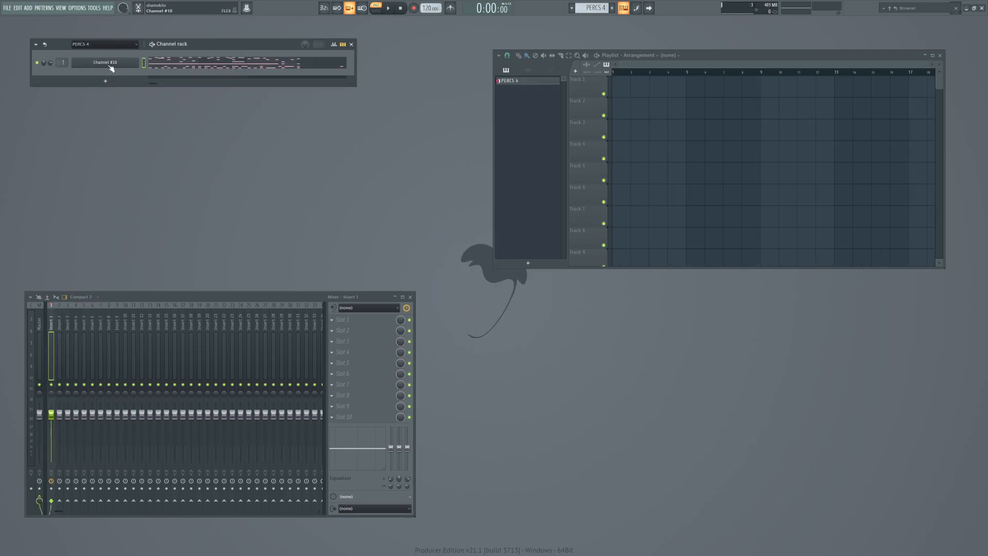
left_click(109, 64)
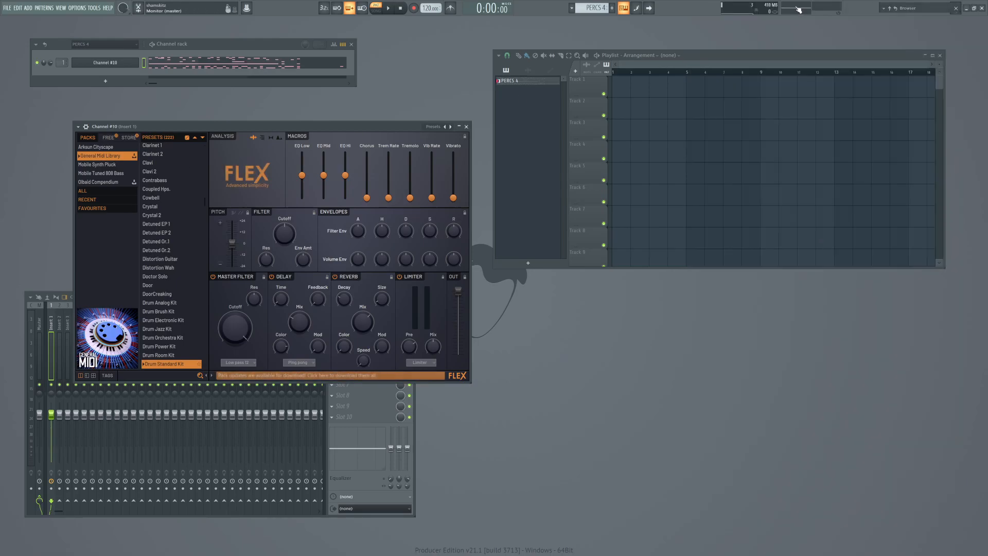
Start a new project from the default template without saving the imported PERCS 4 project.
left_click(7, 8)
left_click(7, 8)
left_click(8, 8)
left_click(11, 20)
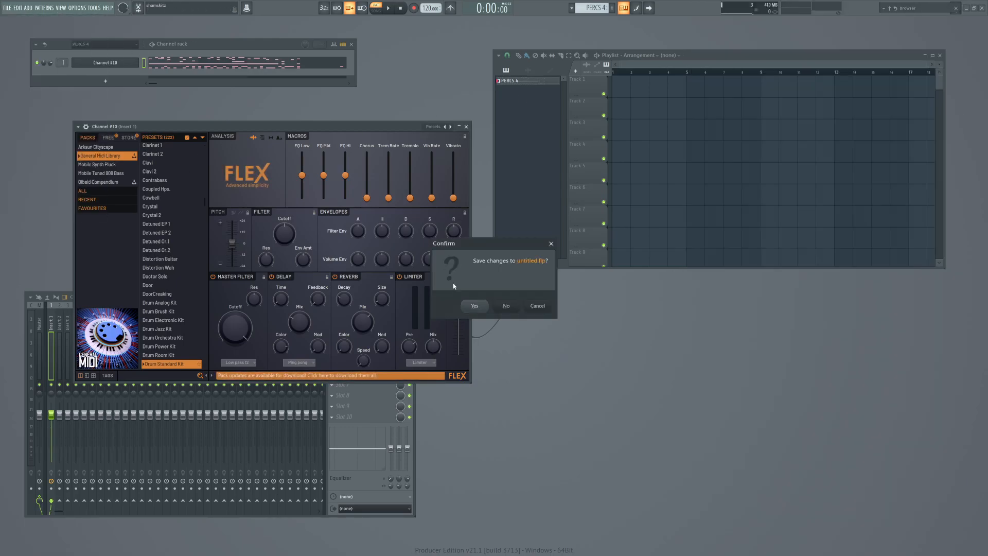
left_click(507, 306)
Place the PERCS 6 MIDI notes on the Sampler channel and import PERCS 12 as a FLEX channel with Start new project disabled.
mouse_move(901, 9)
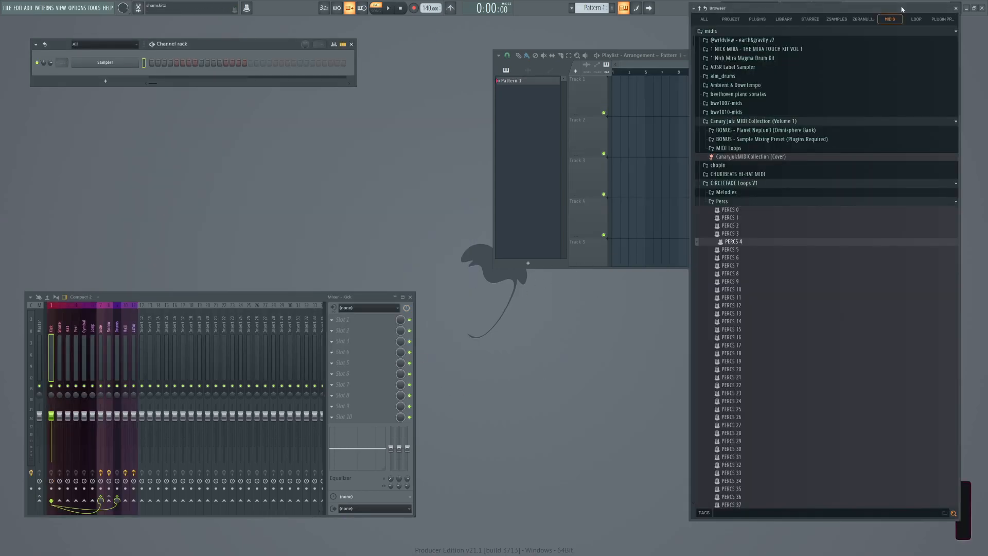
left_click_drag(749, 258, 114, 63)
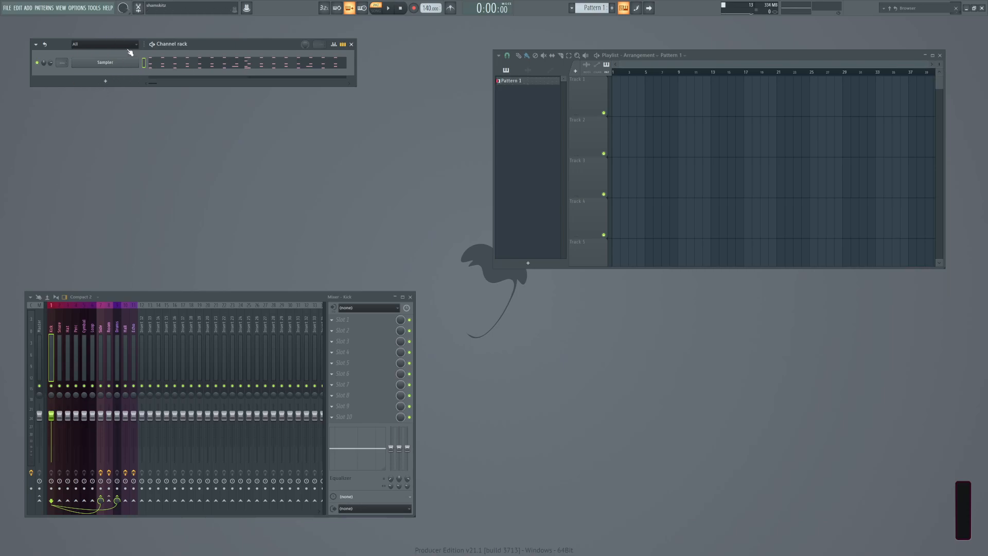
mouse_move(906, 16)
left_click_drag(756, 305, 116, 77)
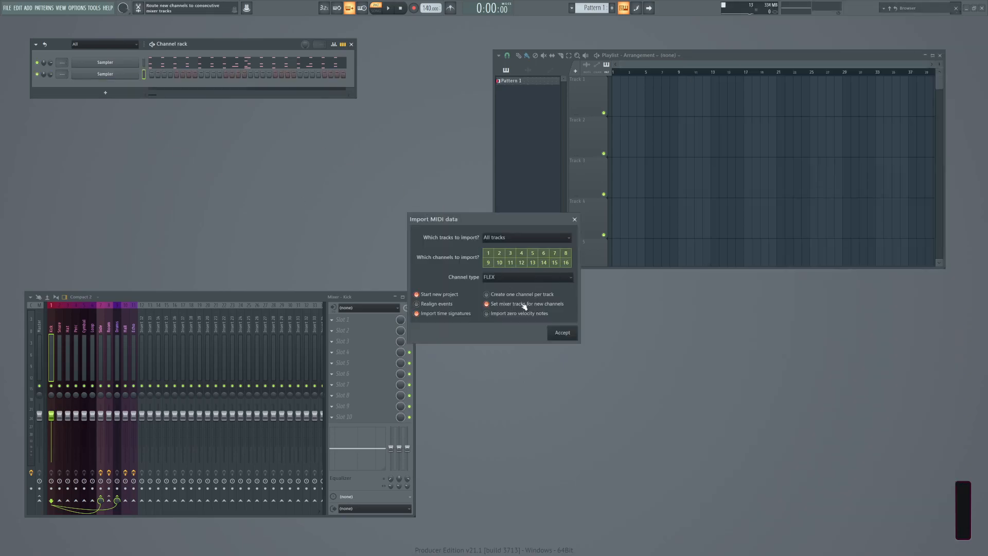
left_click(431, 296)
left_click(562, 333)
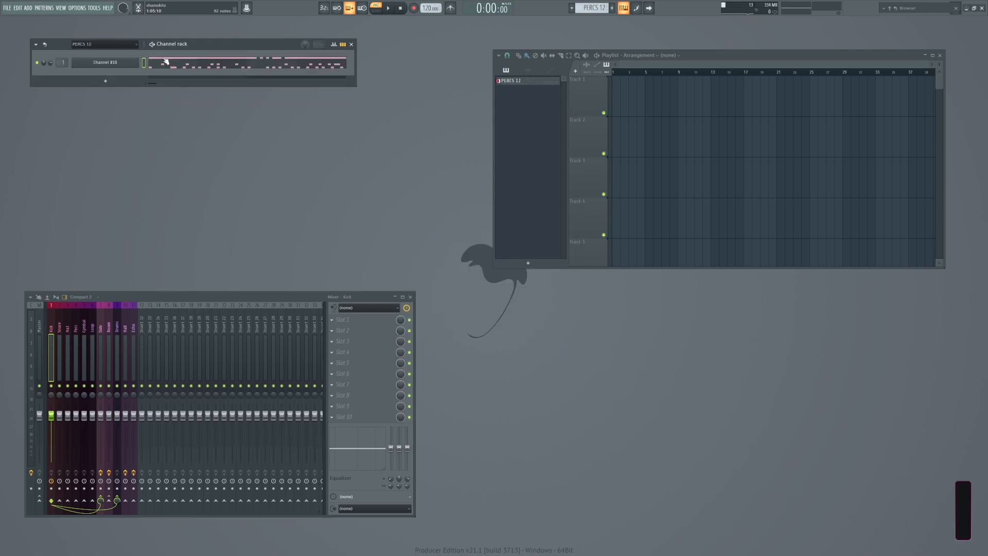
Check the Unsorted channel group, return to the PERCS 12 group, and open and reposition its channel's FLEX plugin window.
left_click(101, 45)
left_click(87, 72)
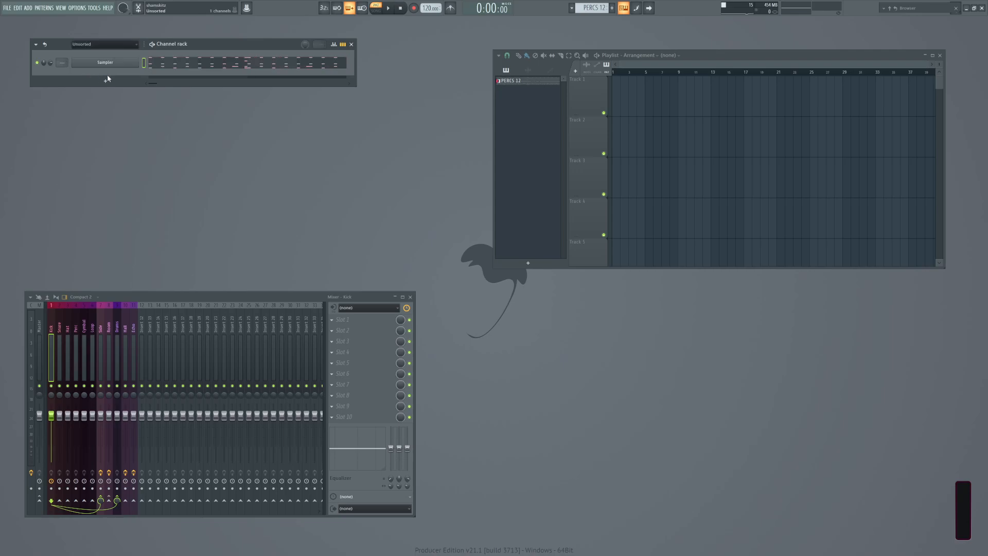
left_click(96, 63)
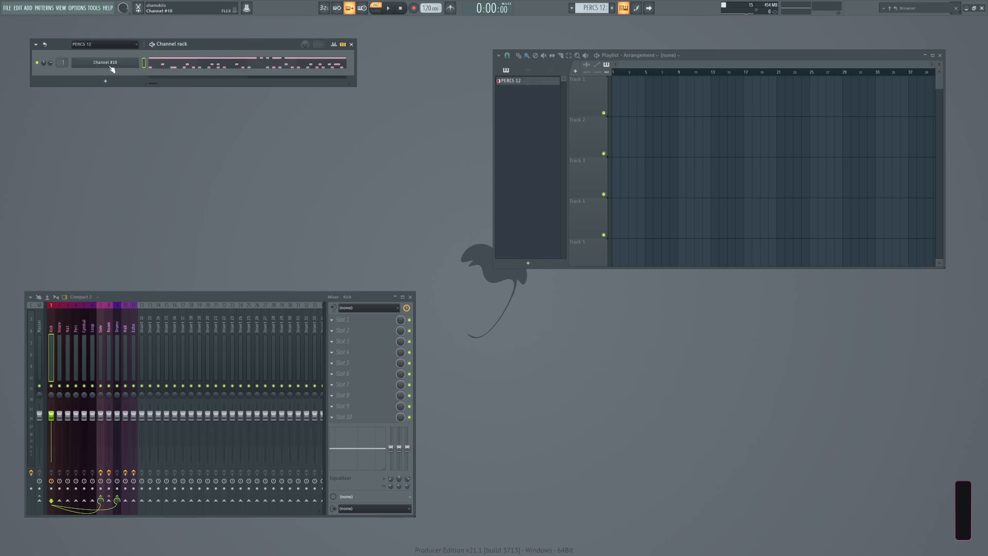
left_click(109, 64)
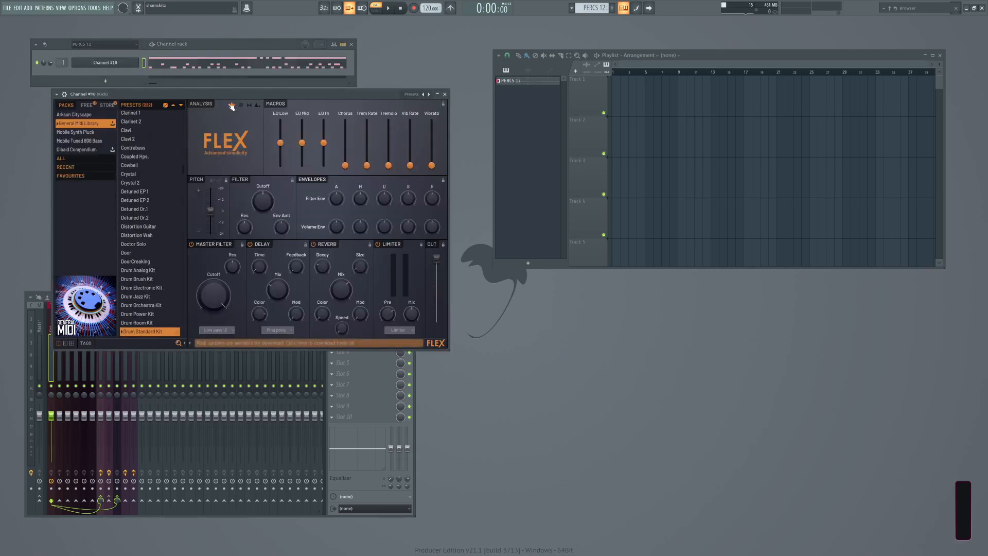
left_click_drag(278, 98, 284, 117)
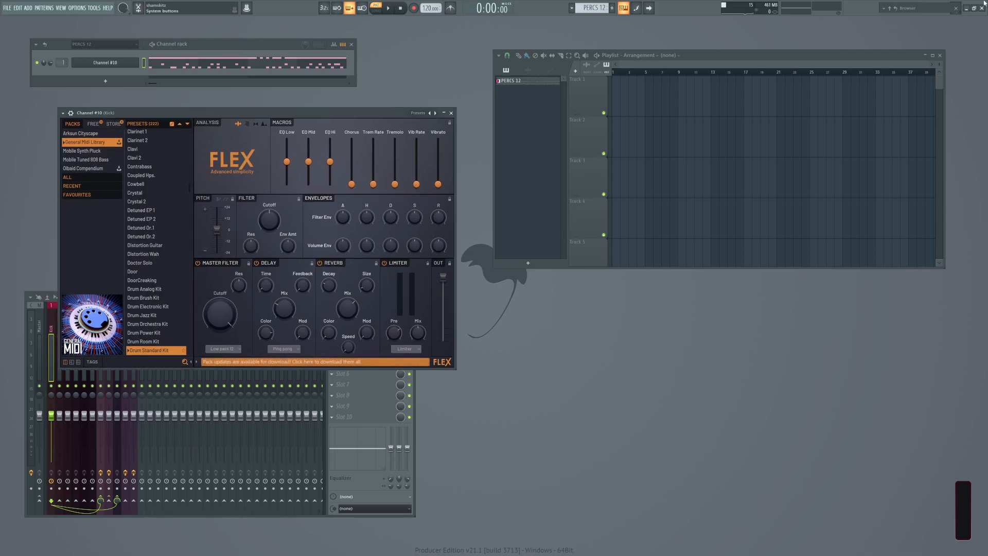
mouse_move(908, 8)
left_click_drag(745, 300, 113, 73)
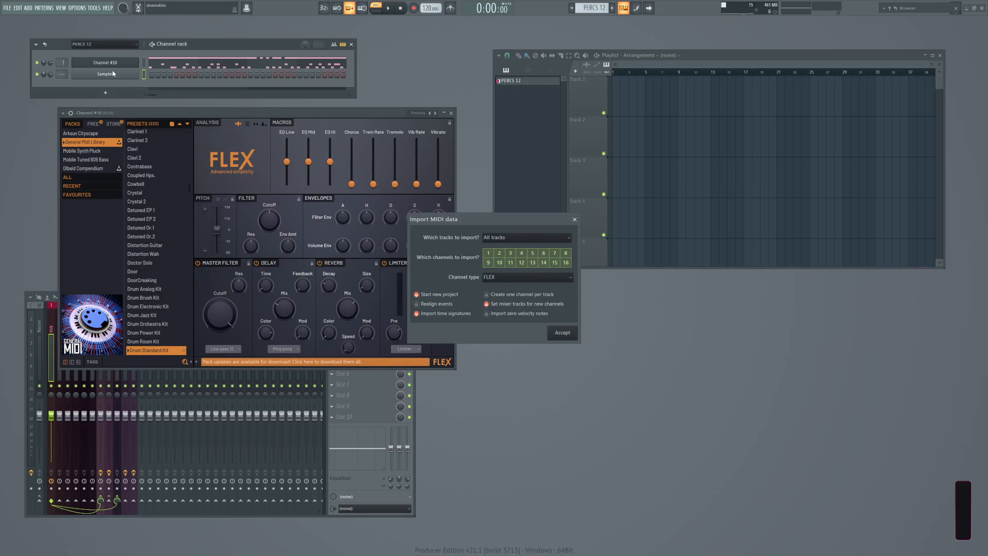
left_click(517, 278)
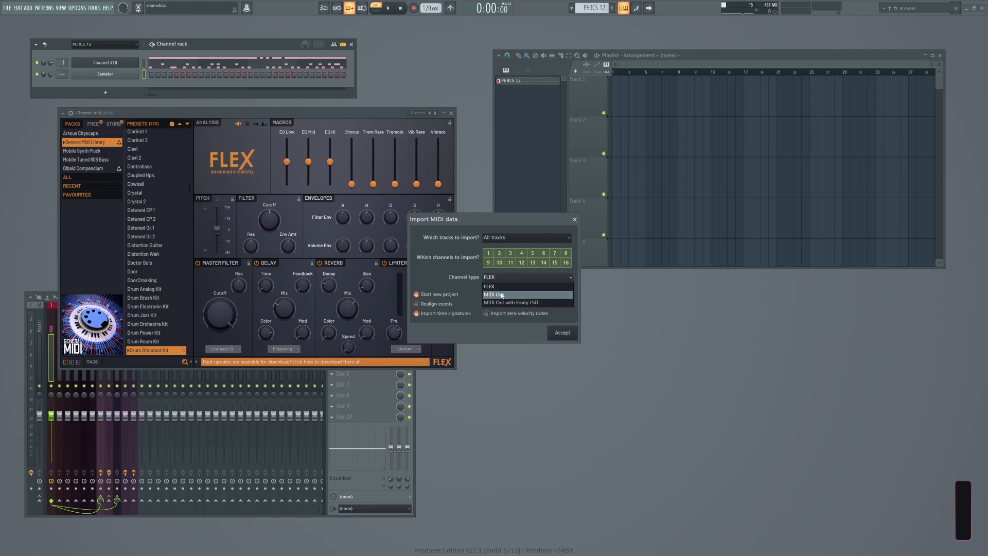
left_click(452, 277)
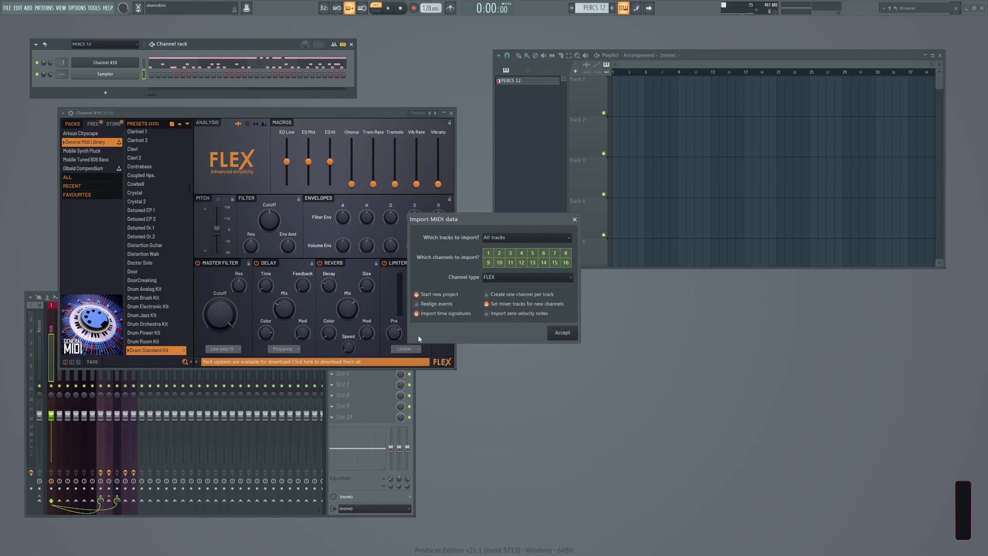
left_click(555, 332)
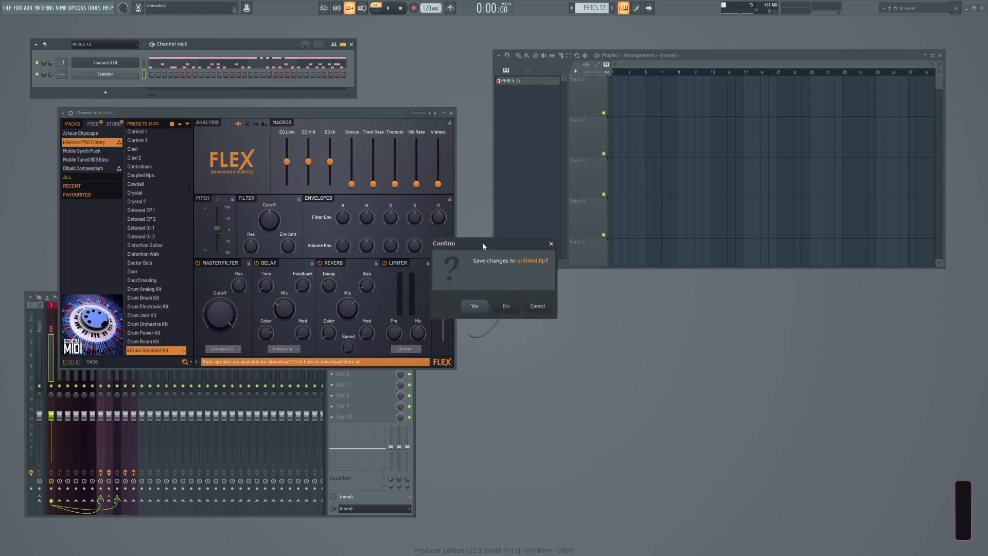
left_click(477, 309)
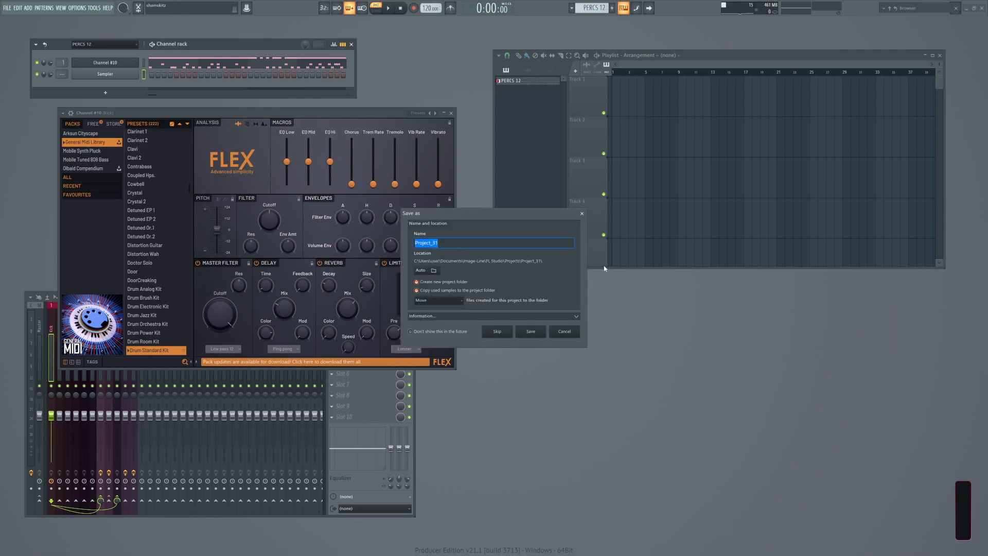
left_click(565, 332)
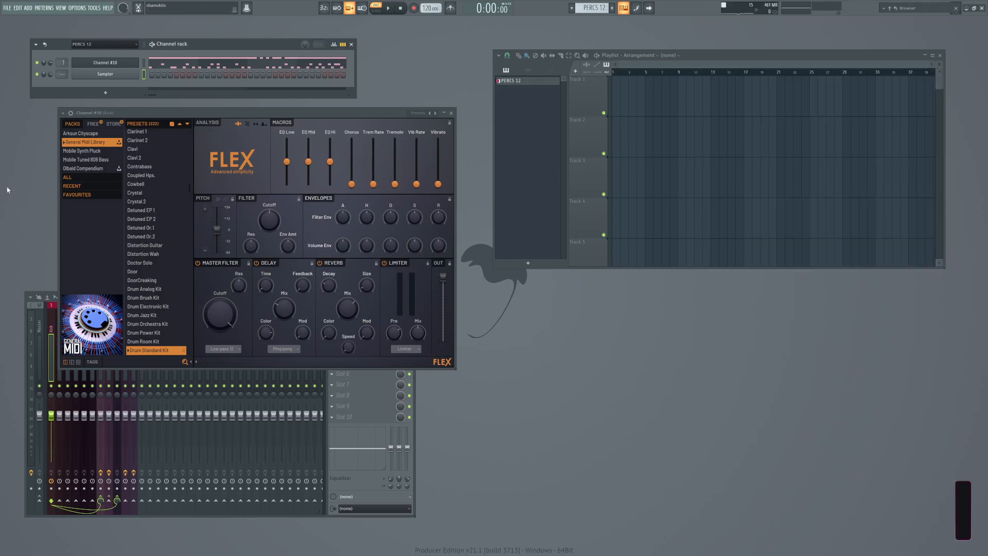
Replace the Channel #10 instrument with the FPC drum plugin and reposition its window.
right_click(128, 64)
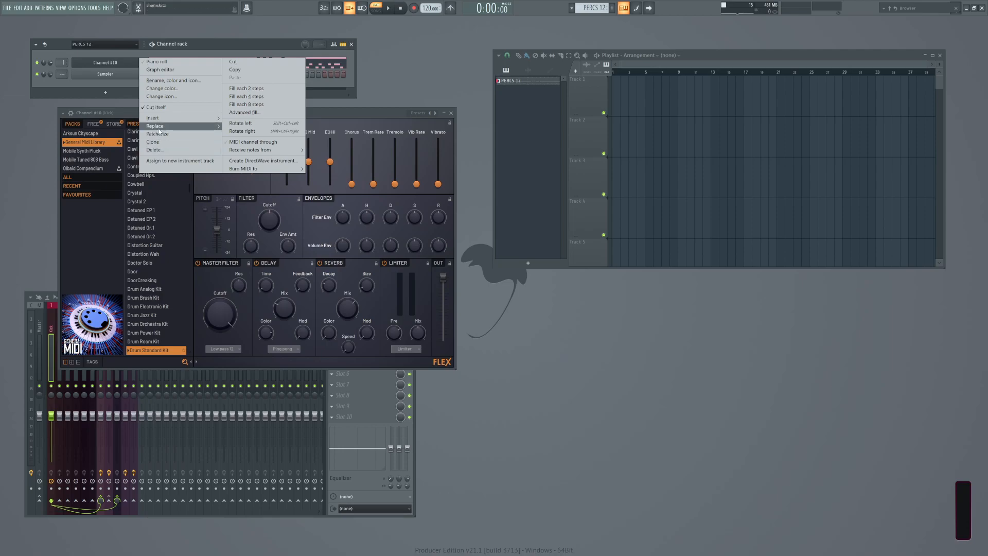
mouse_move(159, 129)
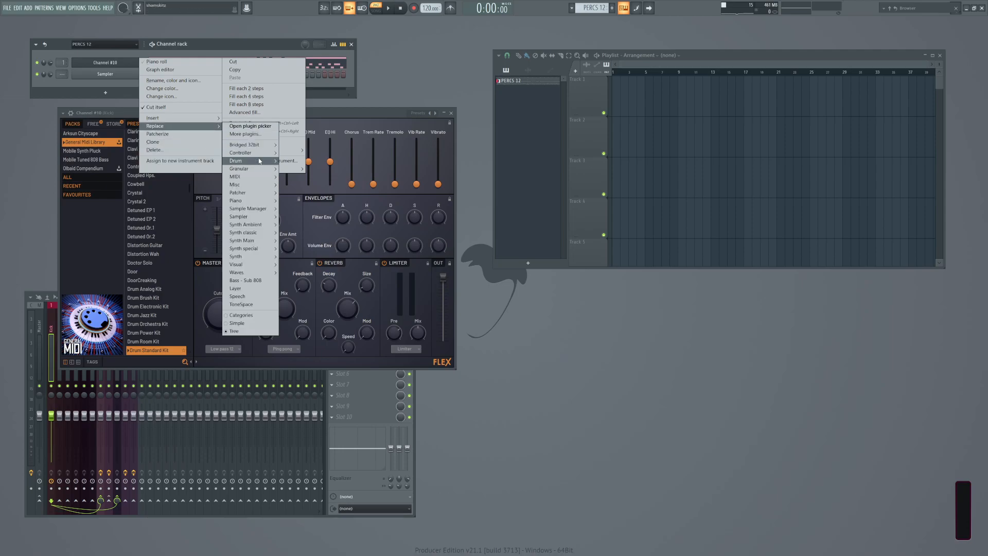
mouse_move(257, 166)
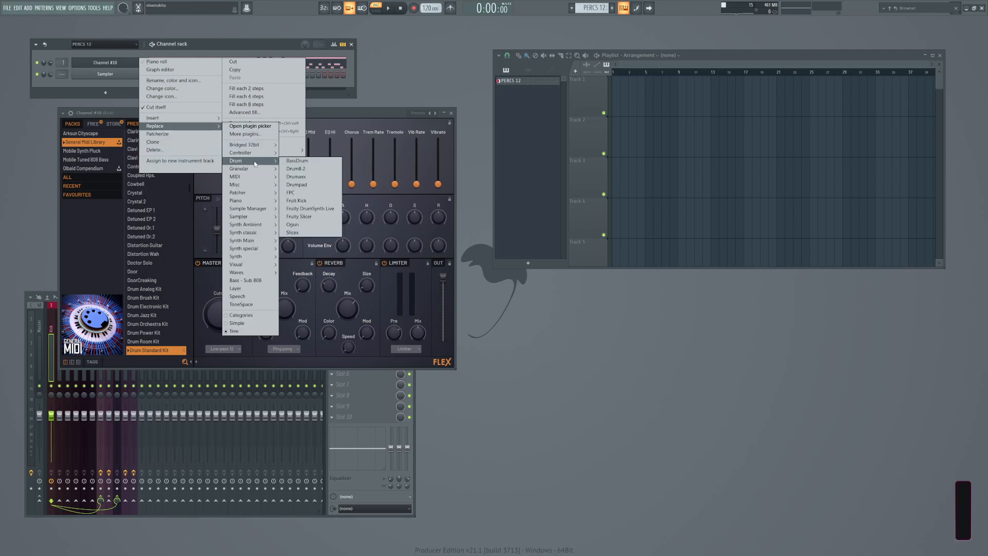
left_click(289, 194)
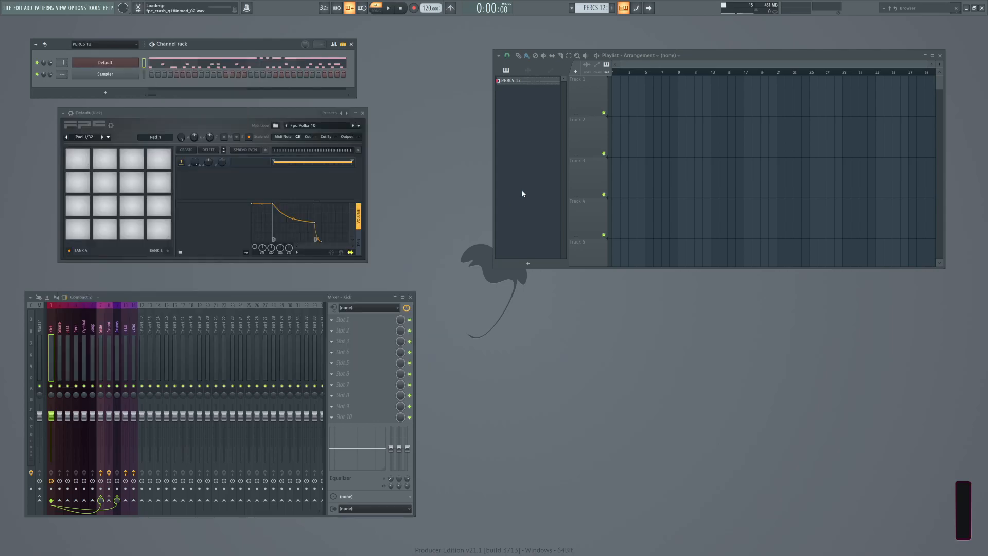
left_click_drag(254, 117, 330, 152)
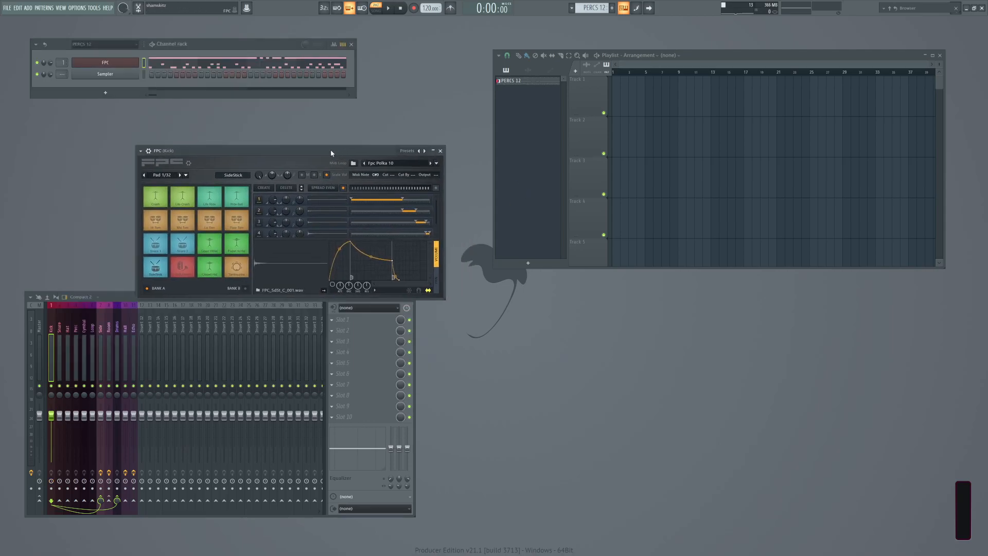
Load the PERCS 13 MIDI loop from the user Circlefade Percs folder into FPC.
left_click(436, 164)
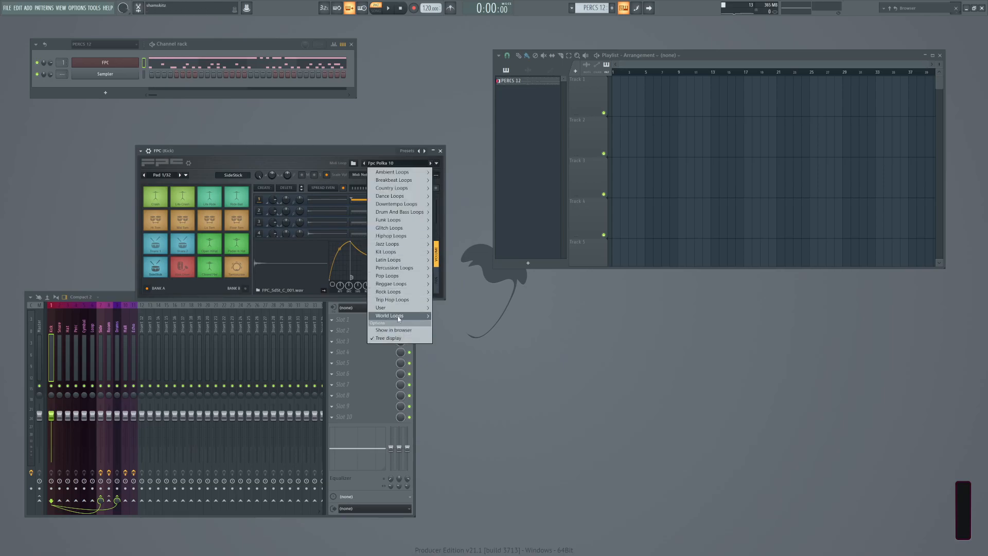
mouse_move(396, 309)
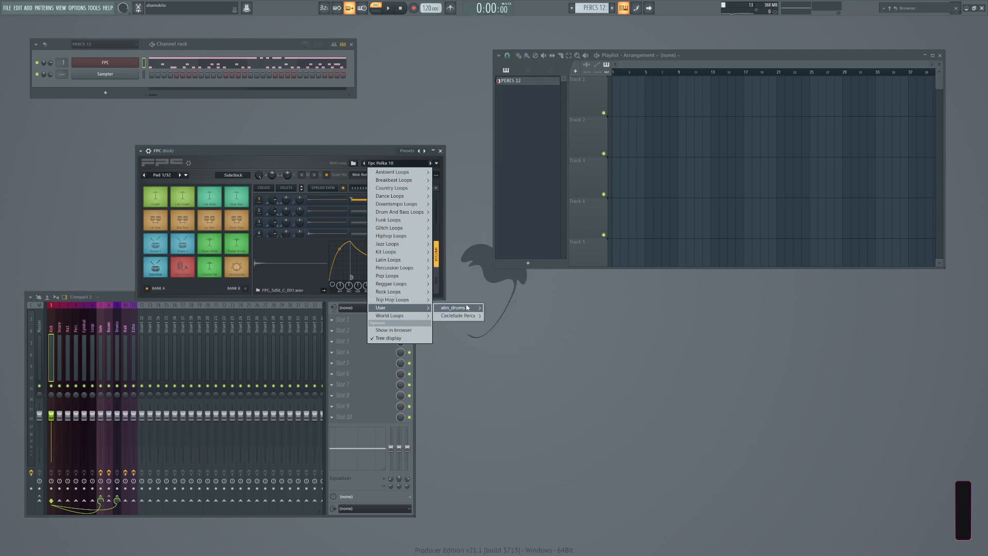
mouse_move(461, 309)
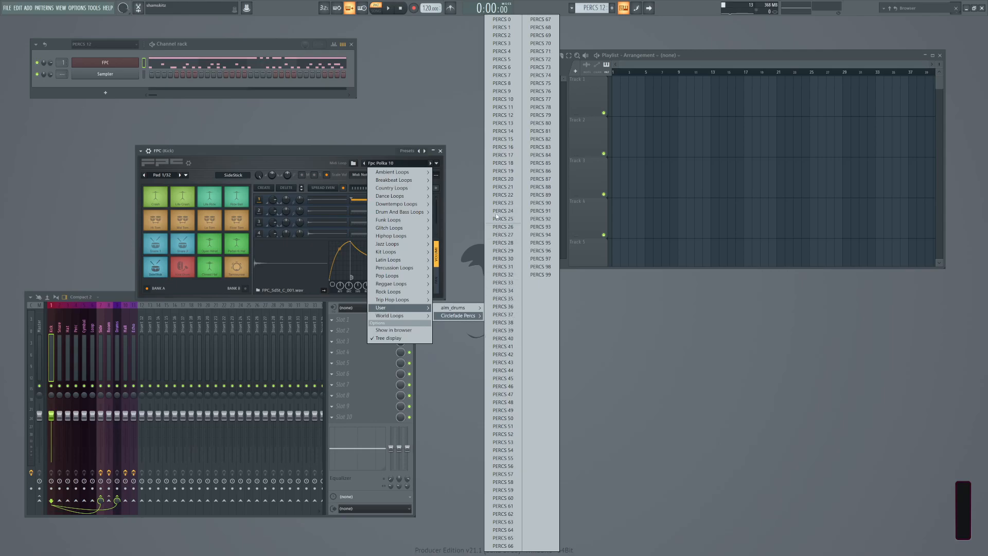
left_click(515, 145)
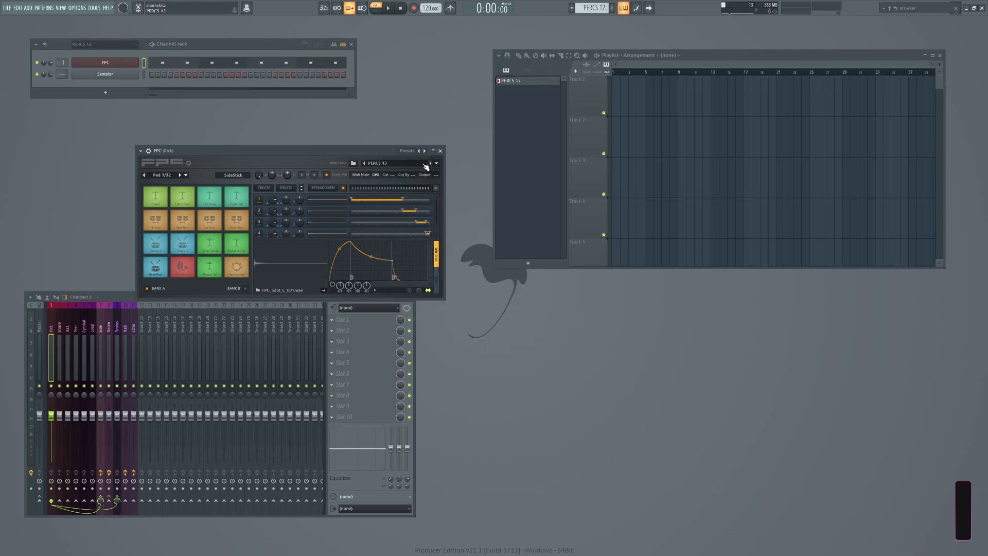
Audition successive Circlefade MIDI loops in FPC during playback, advance to PERCS 36, and stop playback.
left_click(431, 163)
left_click(431, 163)
key("space")
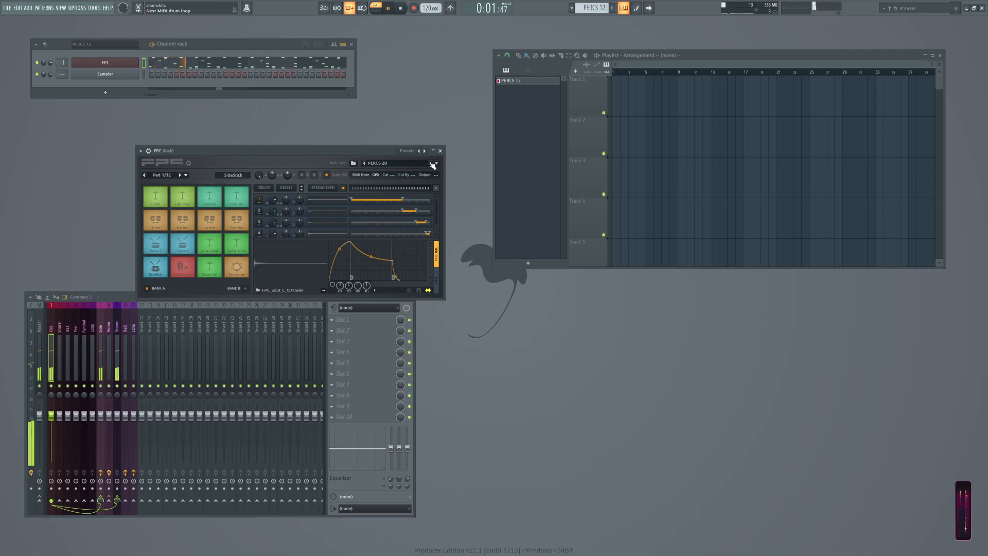
left_click(431, 163)
left_click(430, 164)
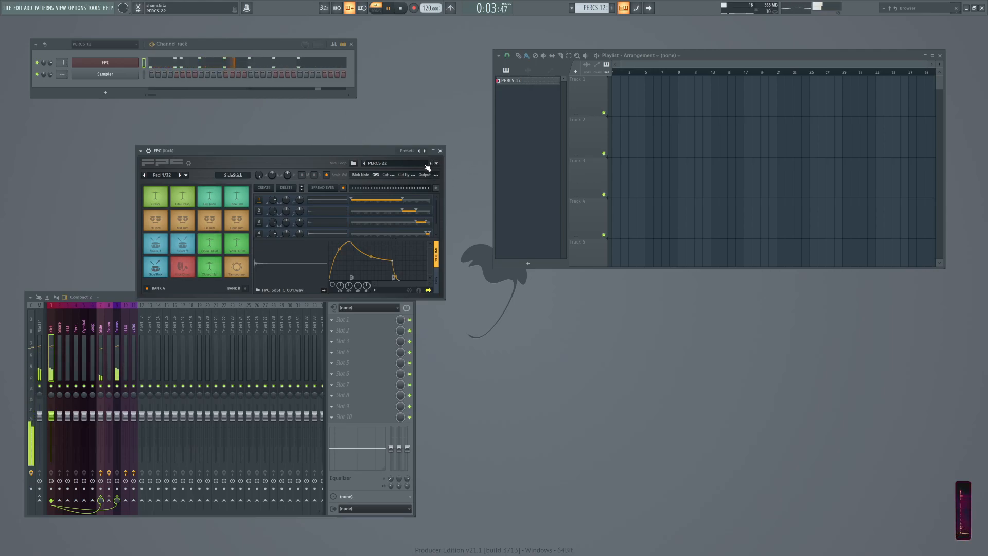
left_click(430, 163)
left_click(431, 163)
left_click(431, 164)
left_click(431, 164)
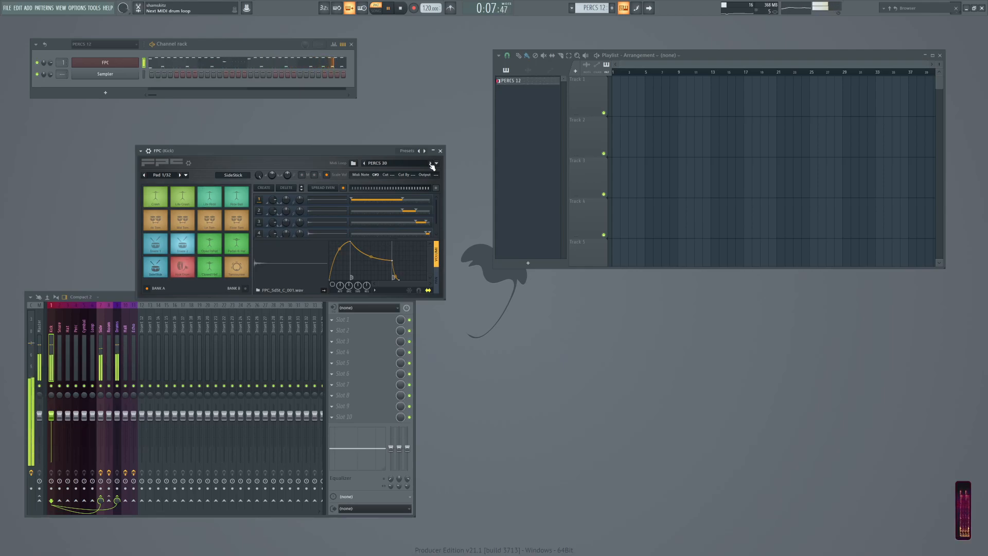
left_click(431, 163)
left_click(431, 163)
left_click(431, 163)
left_click(431, 163)
left_click(431, 163)
left_click(431, 163)
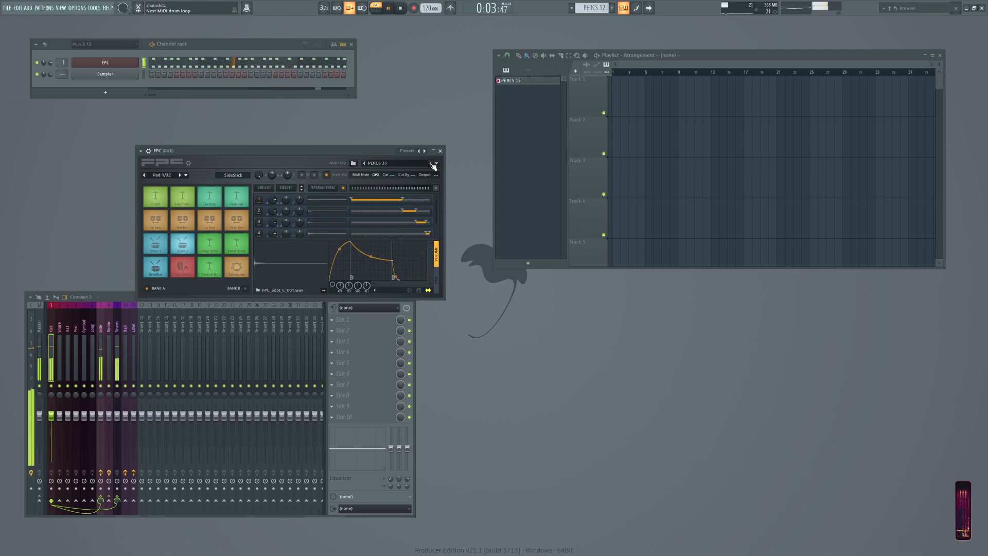
left_click(431, 164)
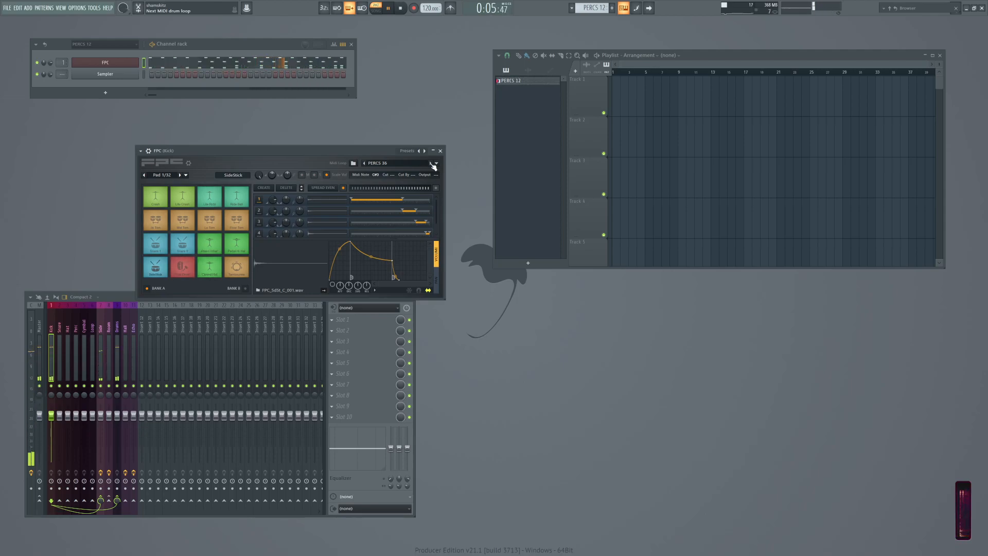
key("space")
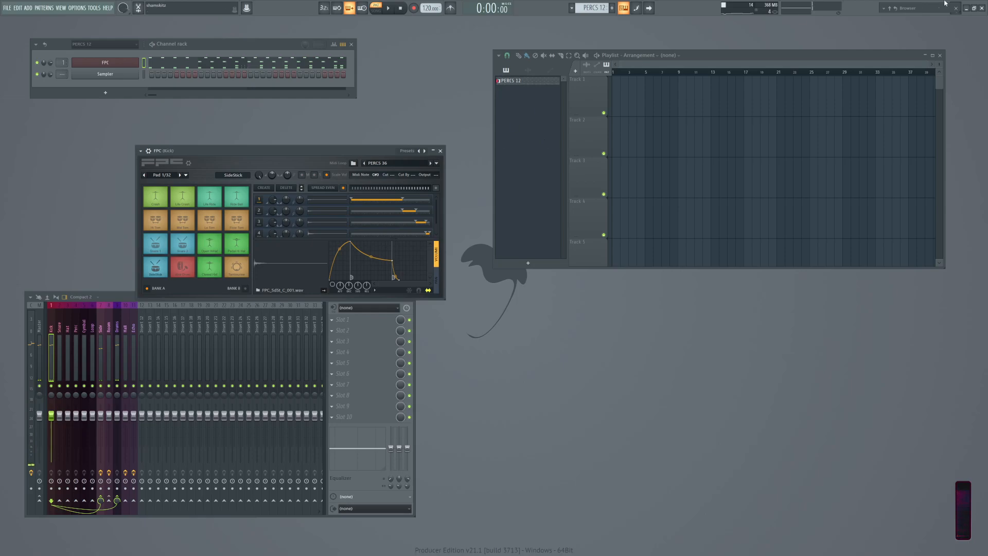
Show the plugin database in the browser and open its folder in File Explorer.
left_click(906, 10)
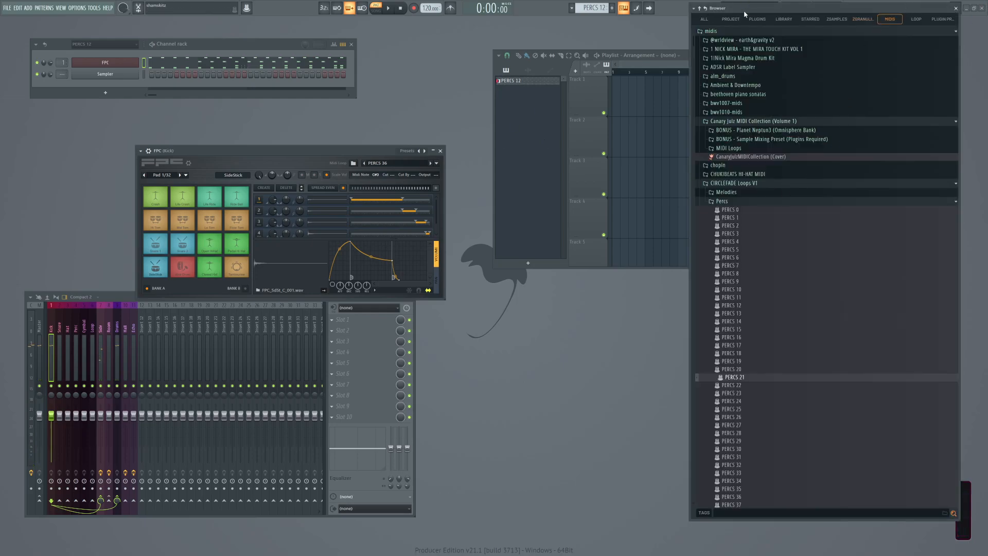
left_click(758, 20)
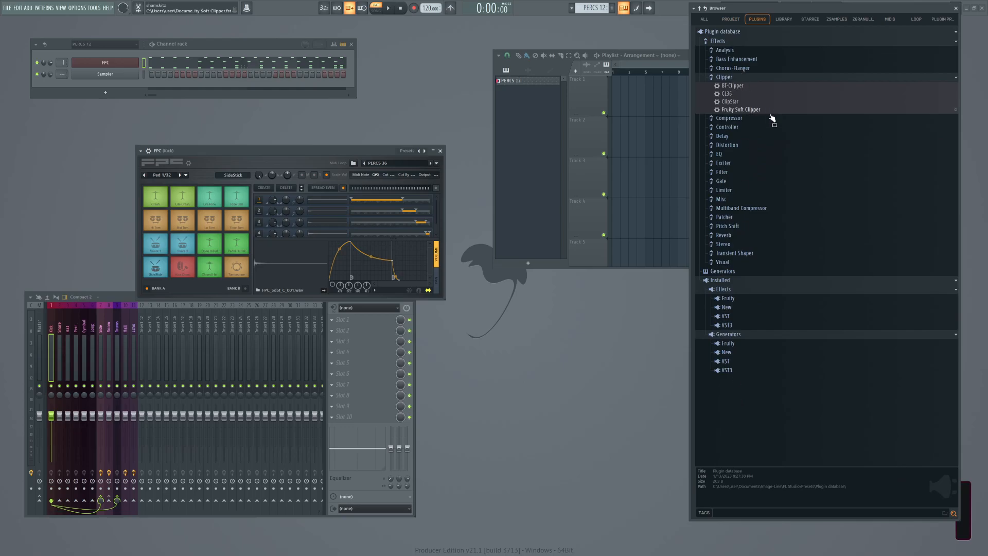
right_click(725, 41)
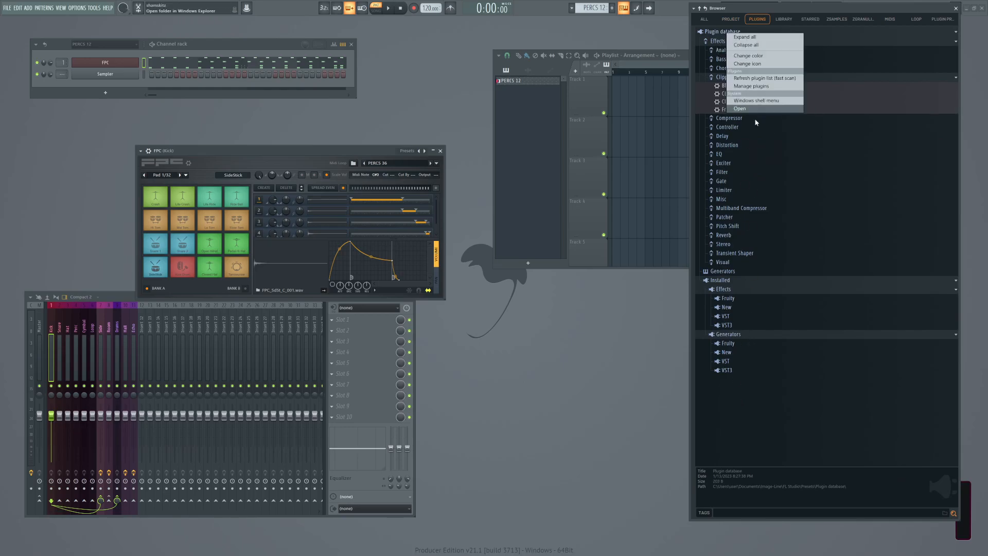
left_click(740, 108)
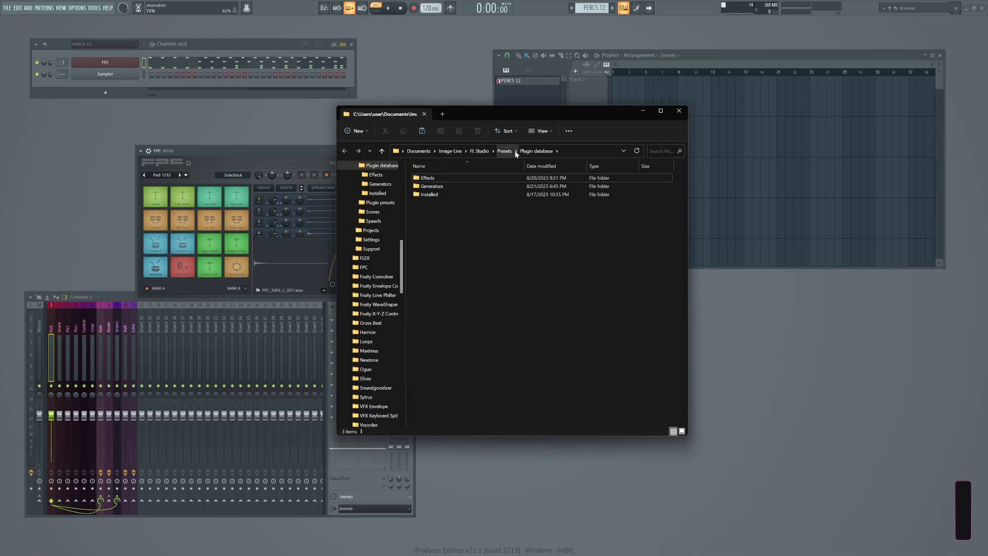
Go up to the Presets folder and open Plugin presets > Generators > FPC to view the saved FPC presets.
left_click(504, 151)
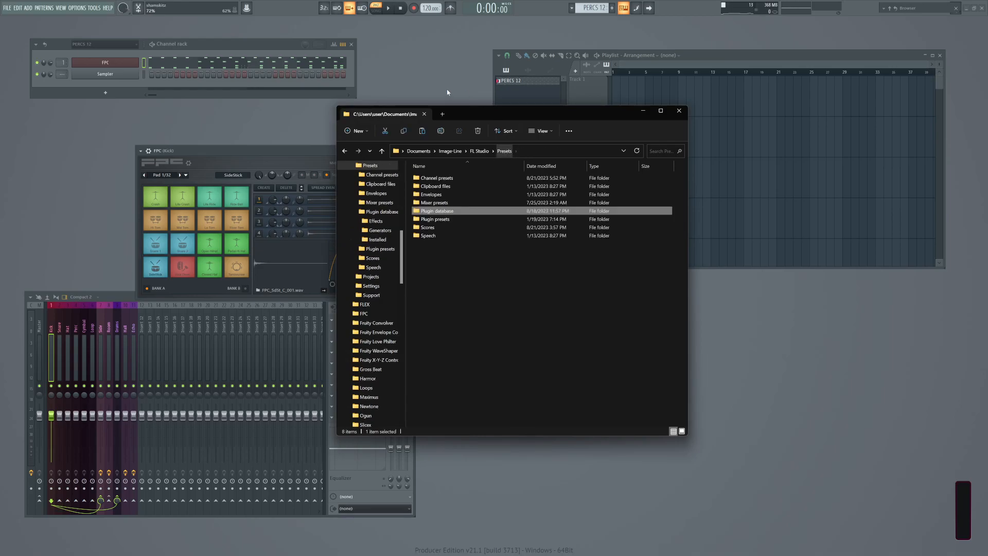
double_click(435, 219)
double_click(417, 186)
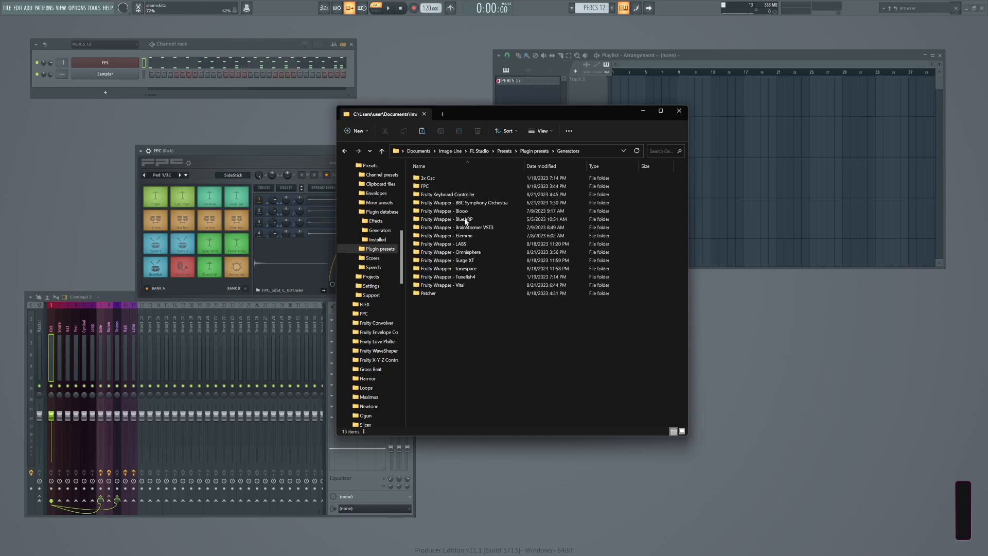
double_click(421, 188)
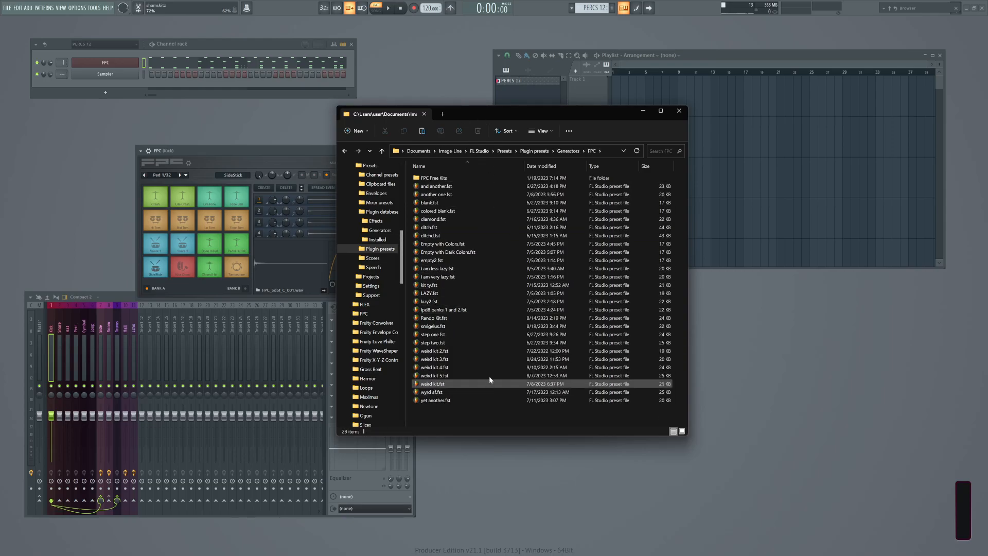
Return to the Presets folder and point out the Scores and Channel presets folders.
left_click(507, 153)
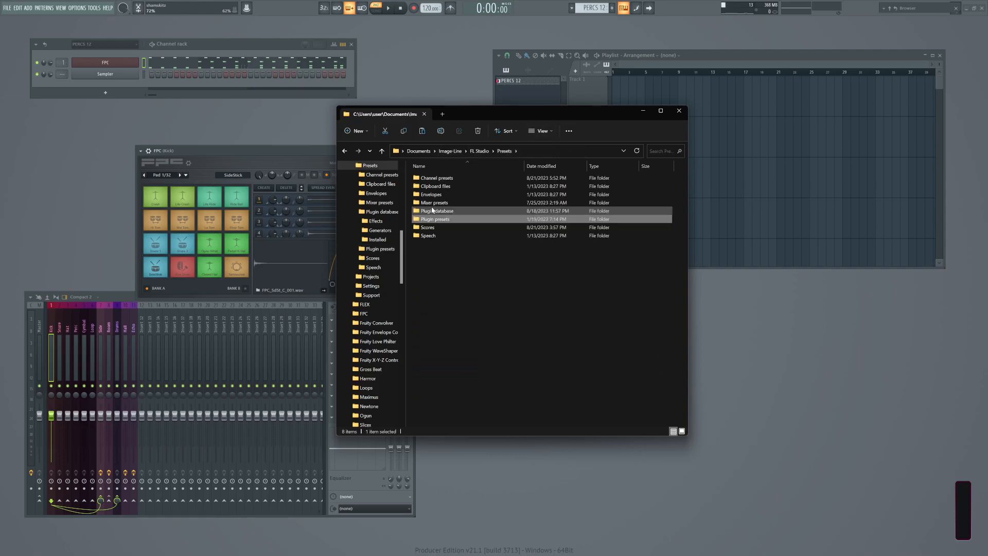
left_click(430, 229)
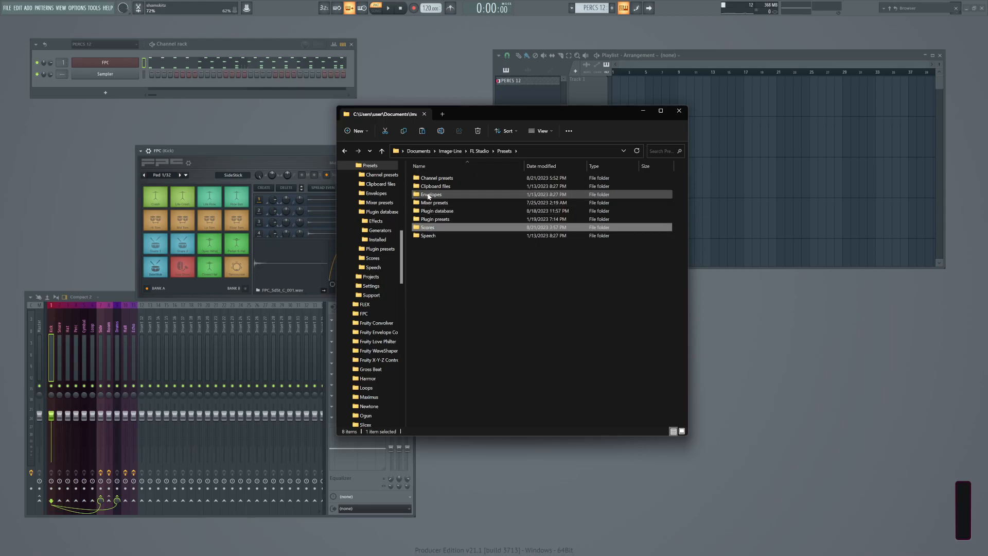
left_click(430, 178)
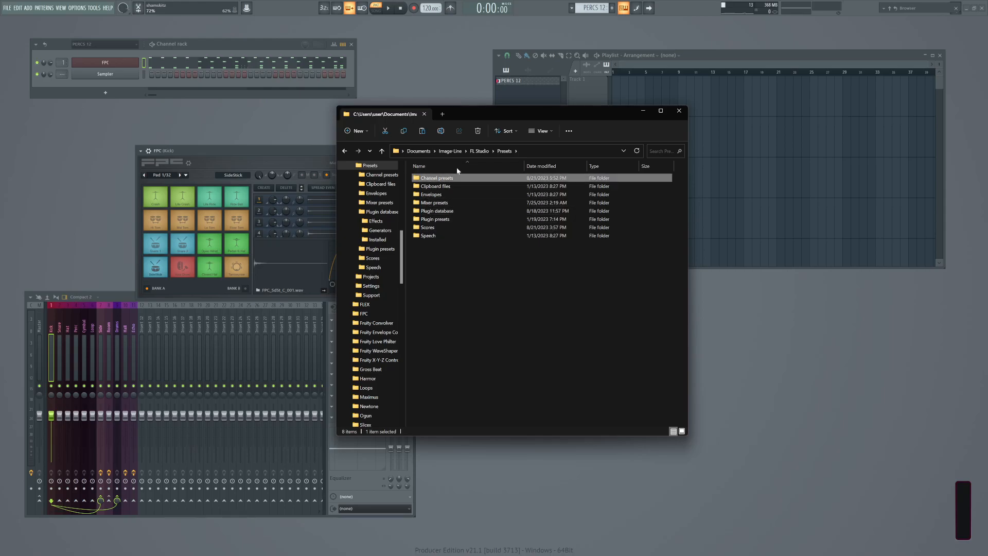
View the Settings folder inside the FL Studio user data folder and go back into Presets.
left_click(478, 151)
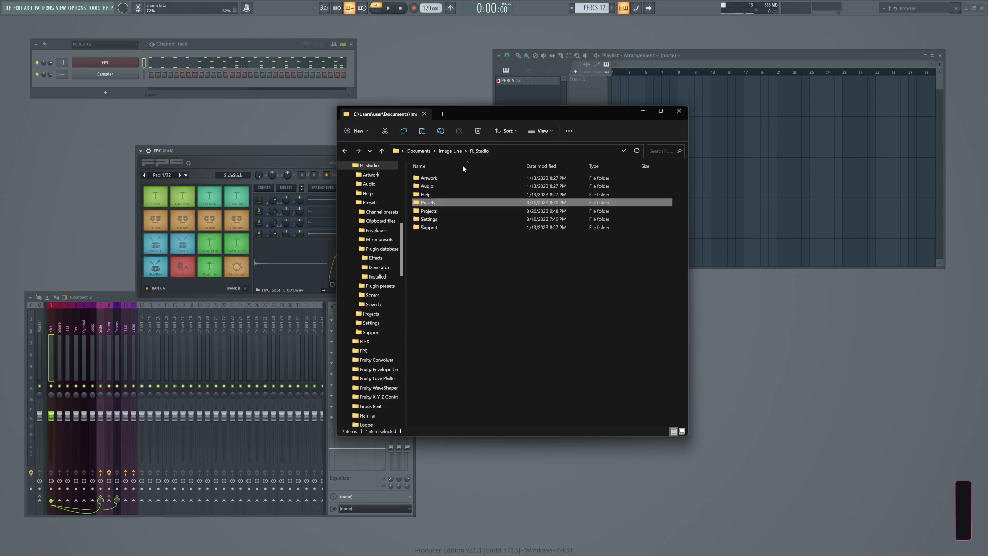
left_click(422, 221)
double_click(422, 221)
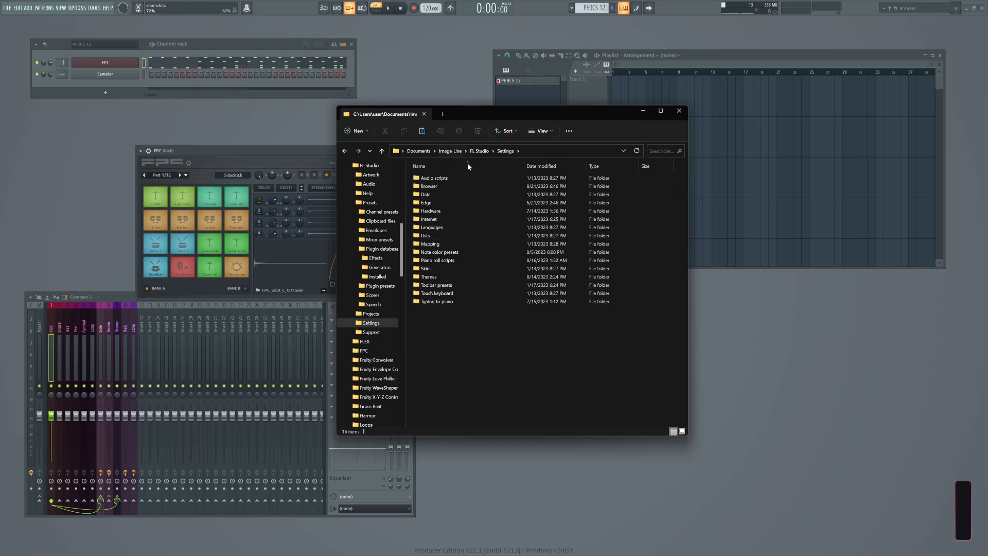
left_click(479, 151)
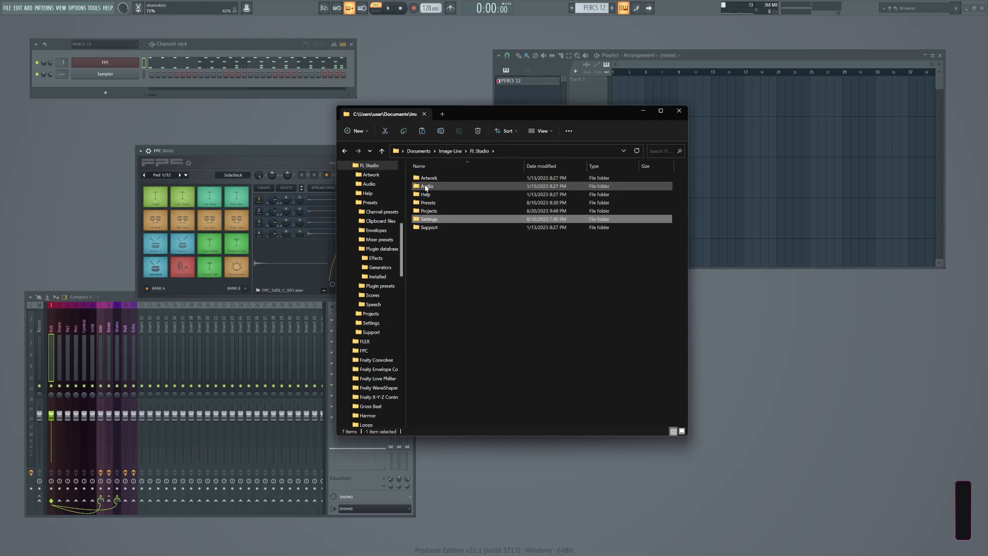
double_click(428, 204)
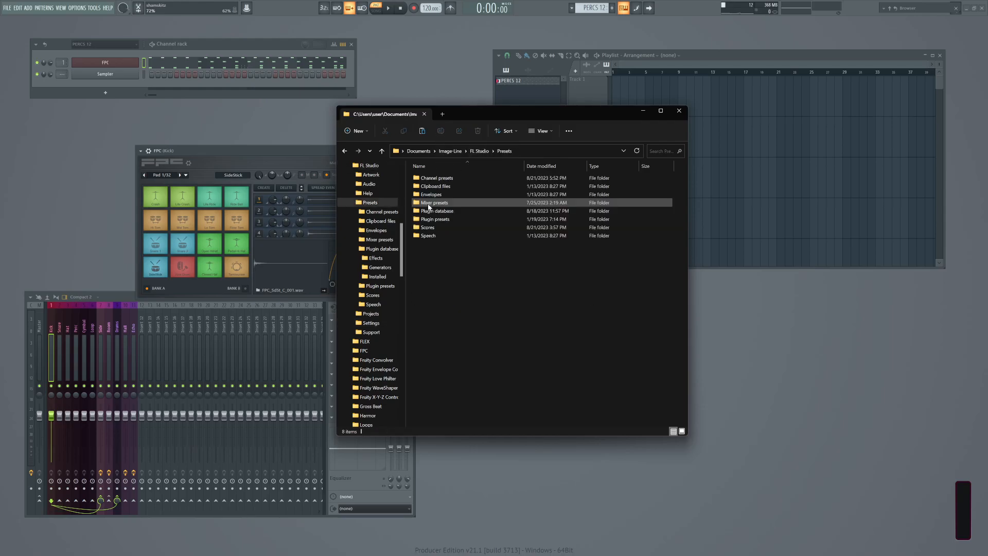
View the Scores folder inside Presets, return to Presets, and reveal FPC's MIDI loops in the browser.
double_click(430, 228)
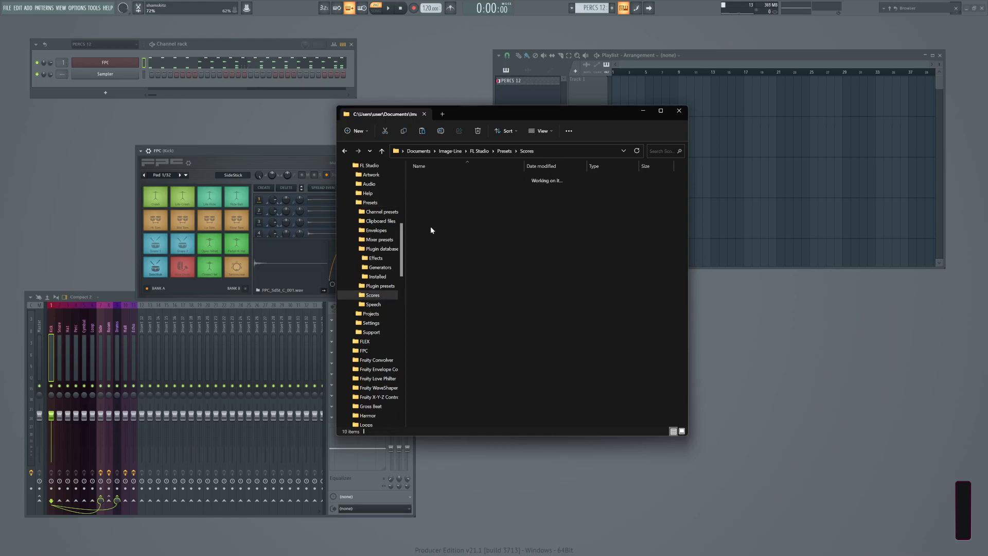
key("alt+Left")
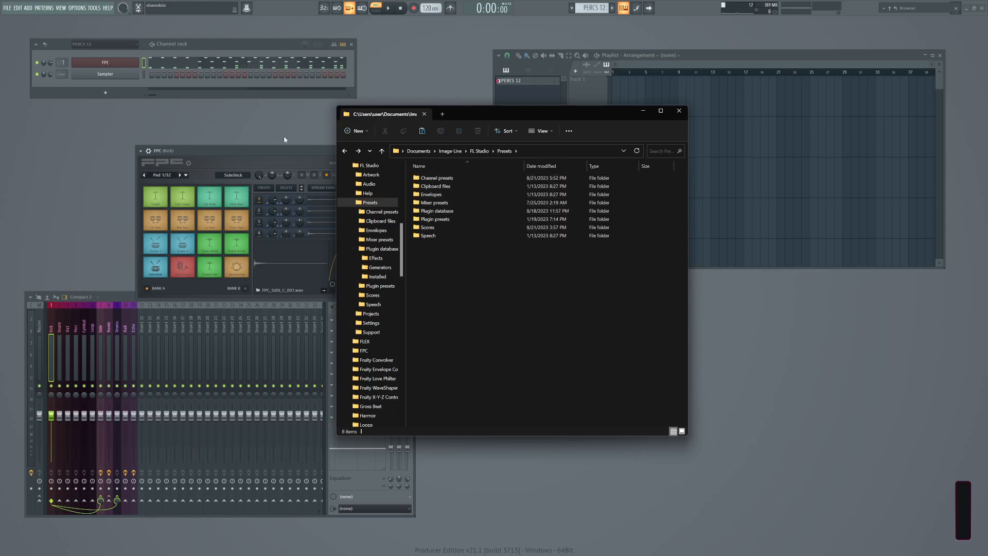
left_click(282, 153)
left_click(436, 164)
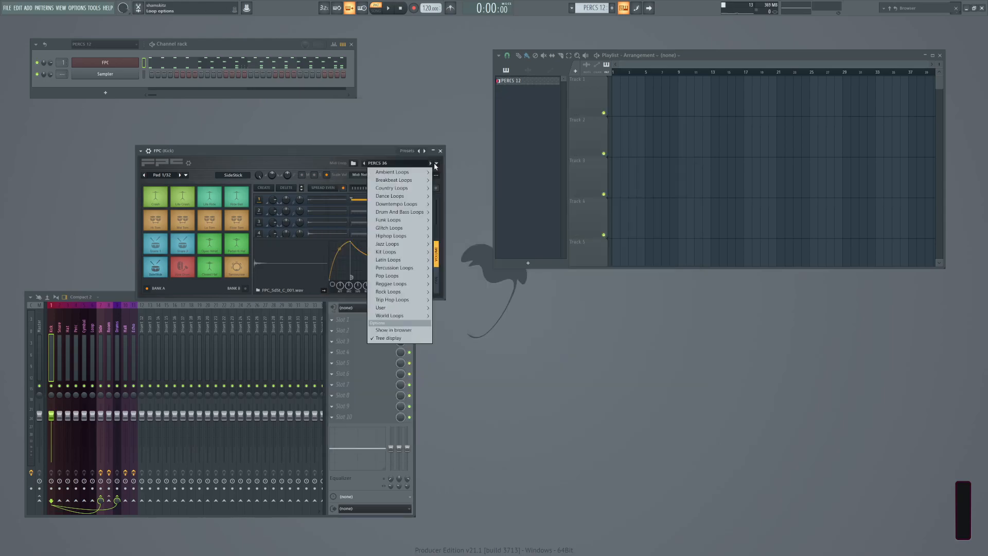
left_click(393, 330)
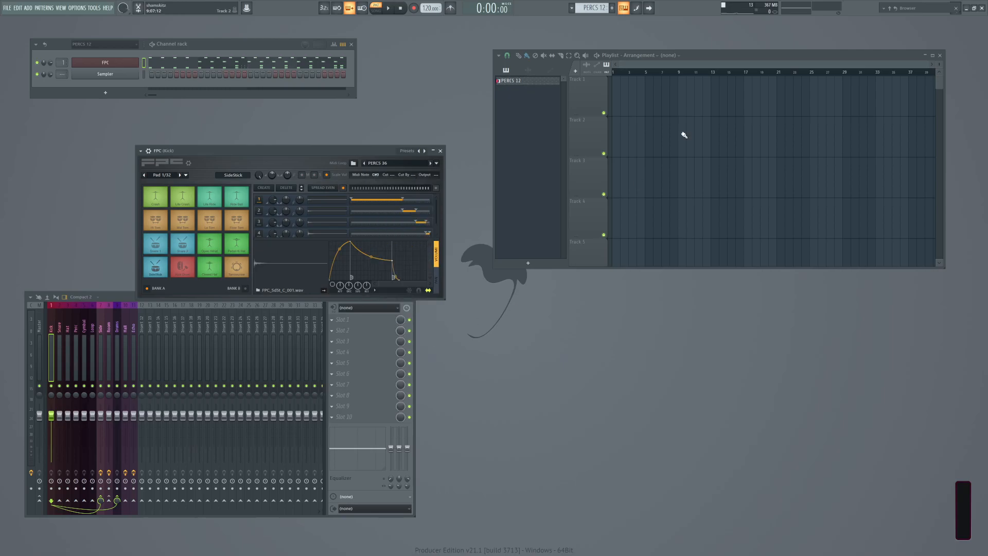
Open the browser's Scores folder in File Explorer and look through its midis subfolder.
scroll(746, 154, "up", 15)
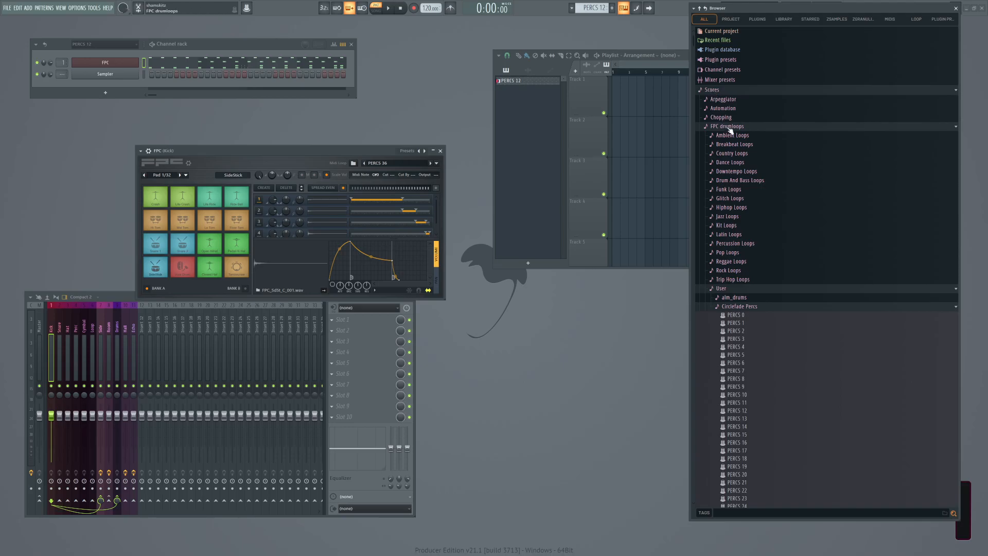
right_click(712, 89)
left_click(743, 162)
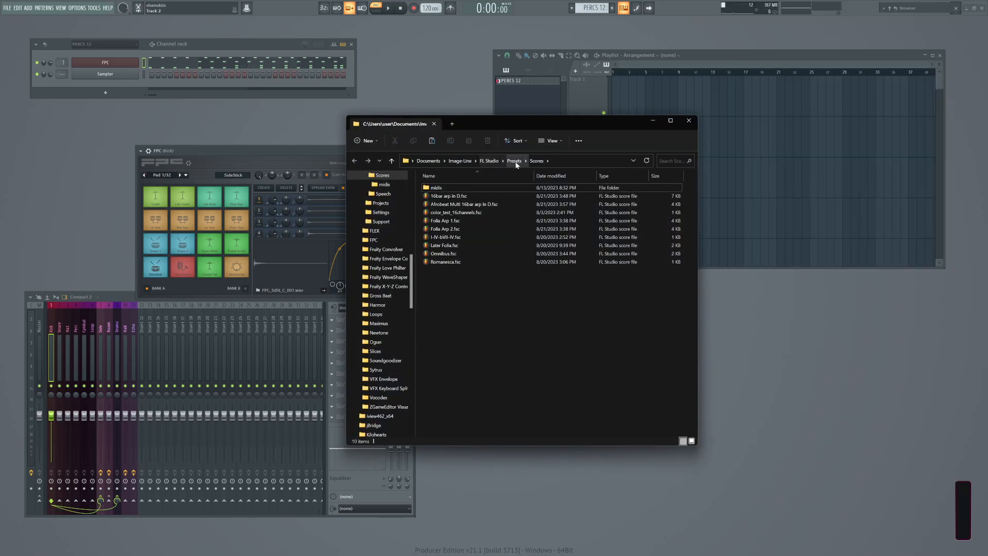
double_click(434, 188)
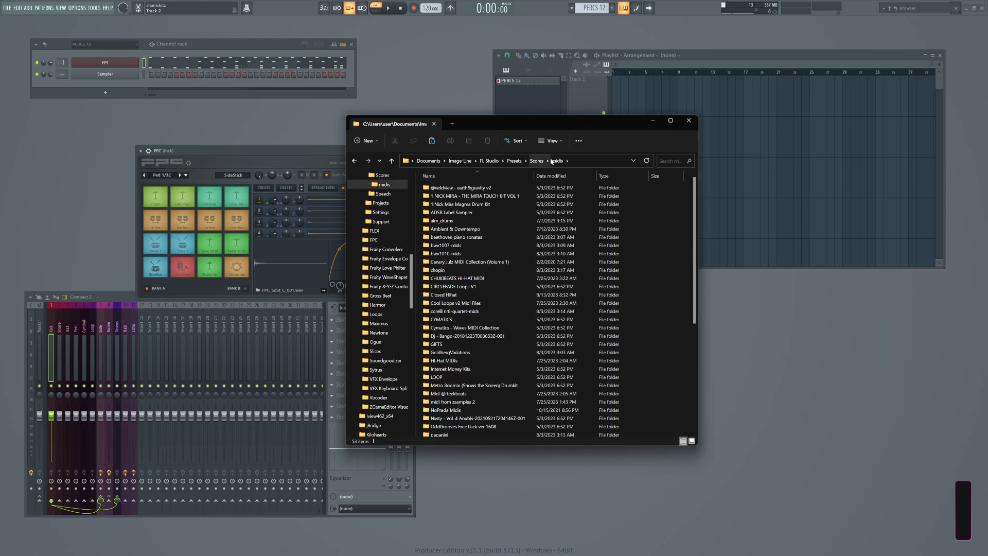
scroll(523, 301, "down", 1)
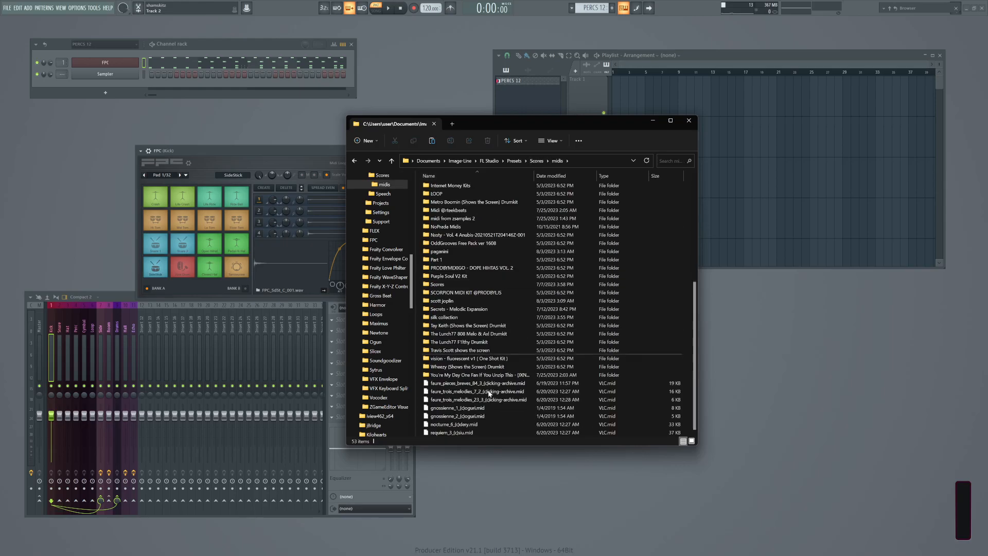
left_click(557, 161)
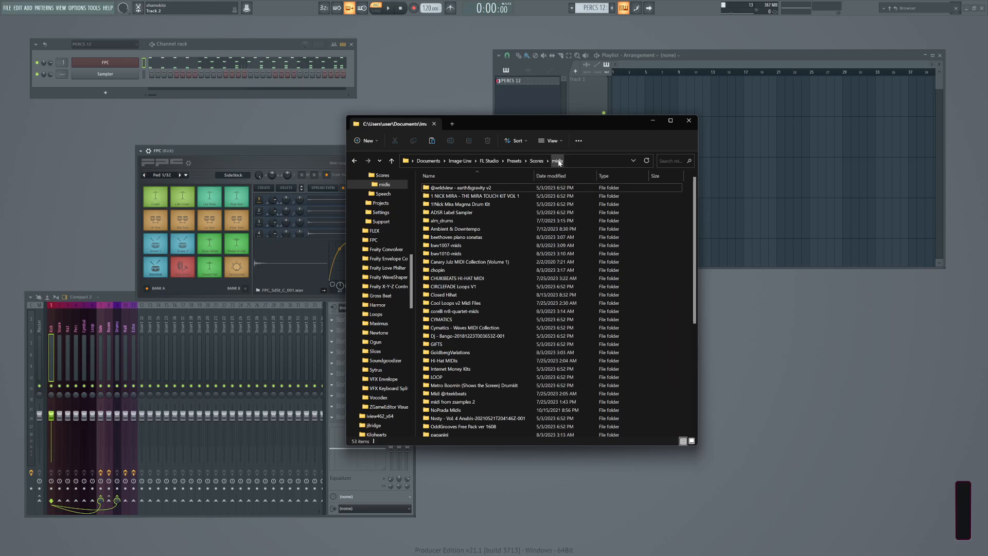
Open the alm_drums folder under FPC drumloops > User from the browser in File Explorer.
left_click(911, 8)
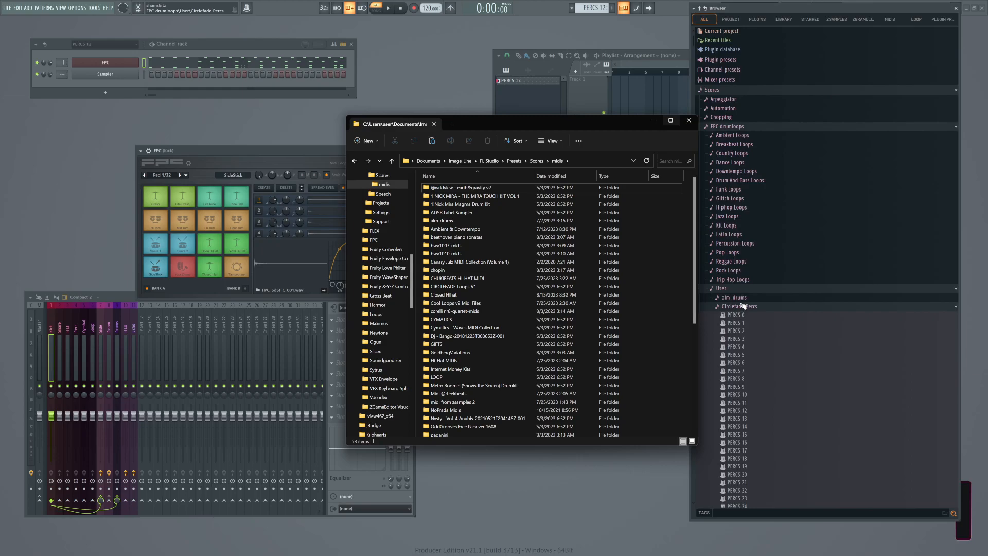
scroll(742, 305, "down", 2)
right_click(734, 249)
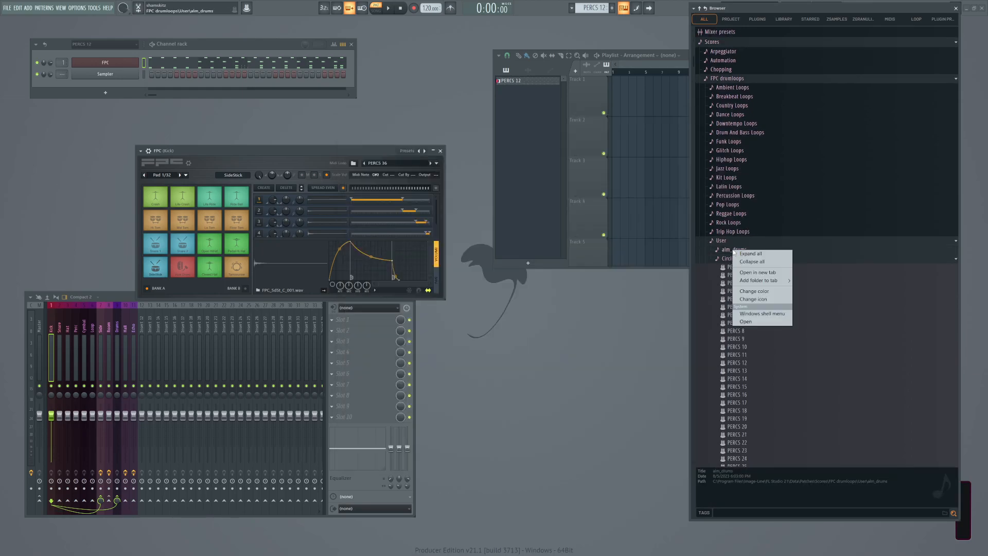
left_click(746, 322)
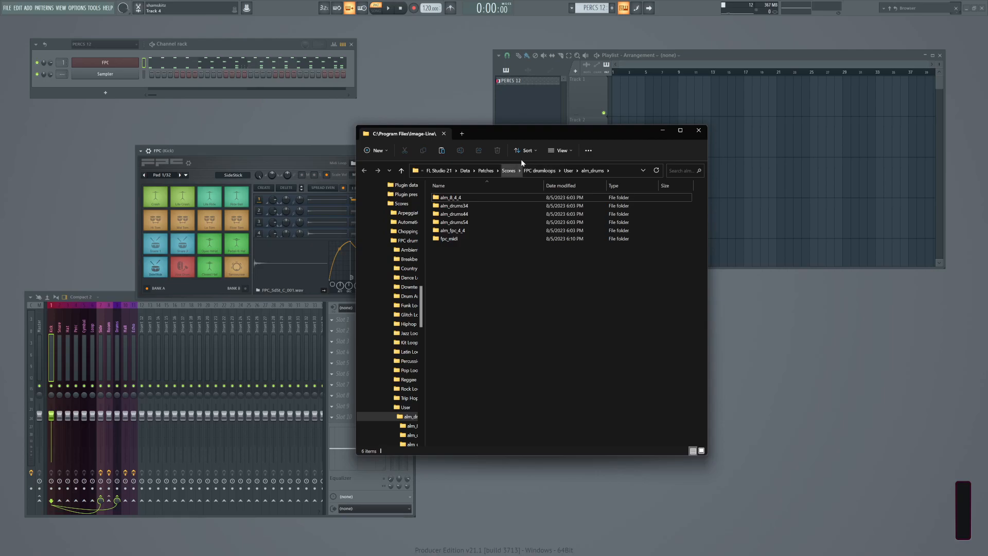
Go up to the FL Studio 21 program folder and open Data > Patches.
left_click(440, 170)
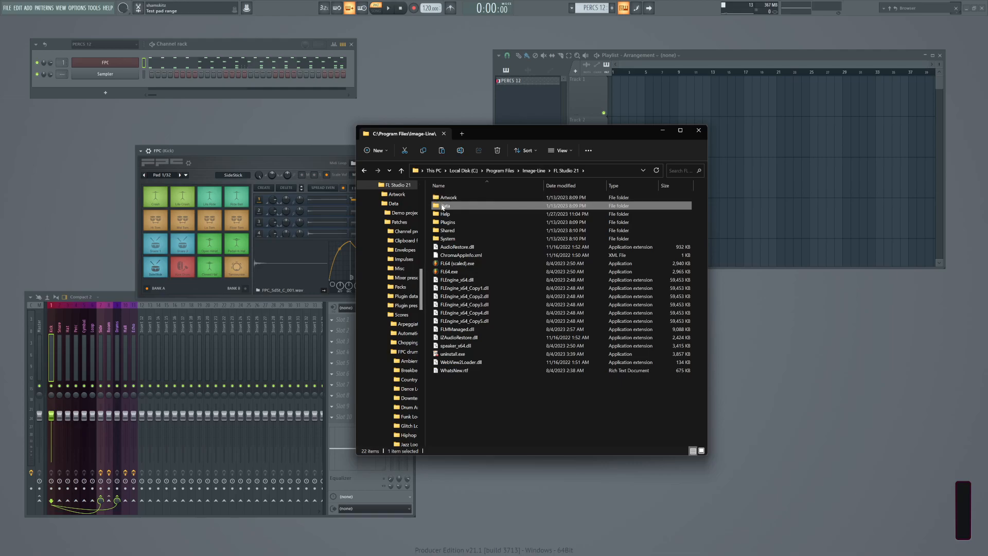
double_click(442, 205)
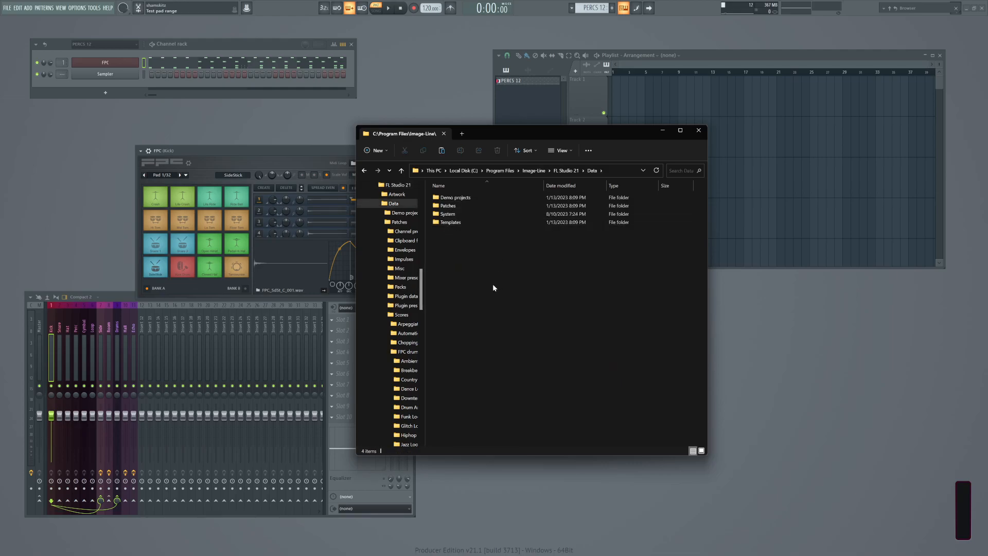
left_click(442, 207)
double_click(442, 207)
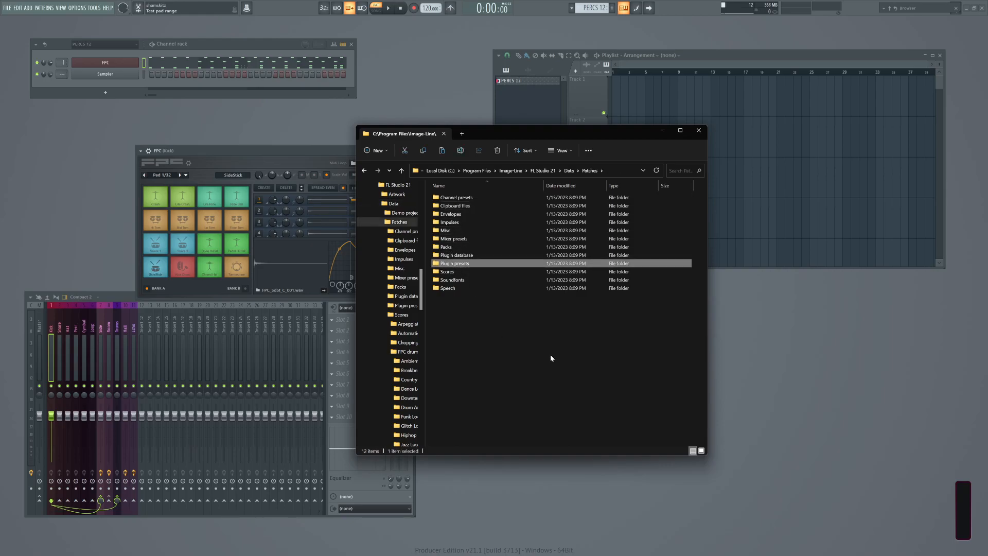
Open the browser's Circlefade Percs folder in File Explorer and look through its MIDI files.
mouse_move(911, 14)
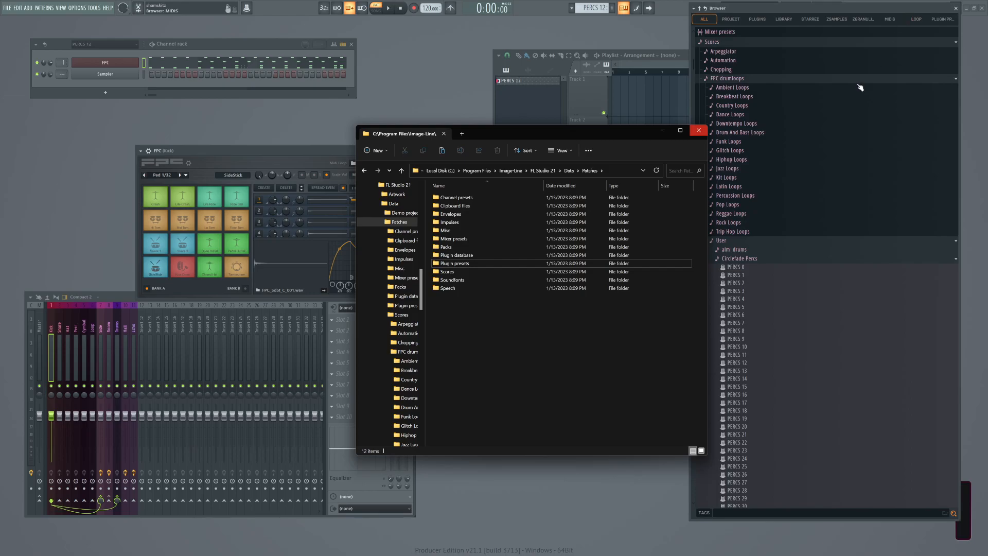
right_click(731, 260)
left_click(753, 332)
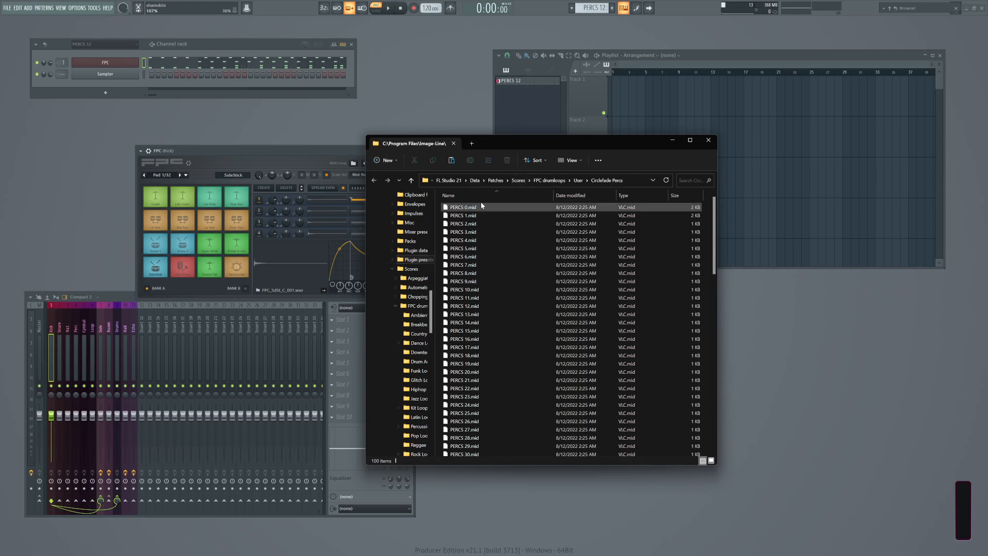
scroll(529, 316, "down", 20)
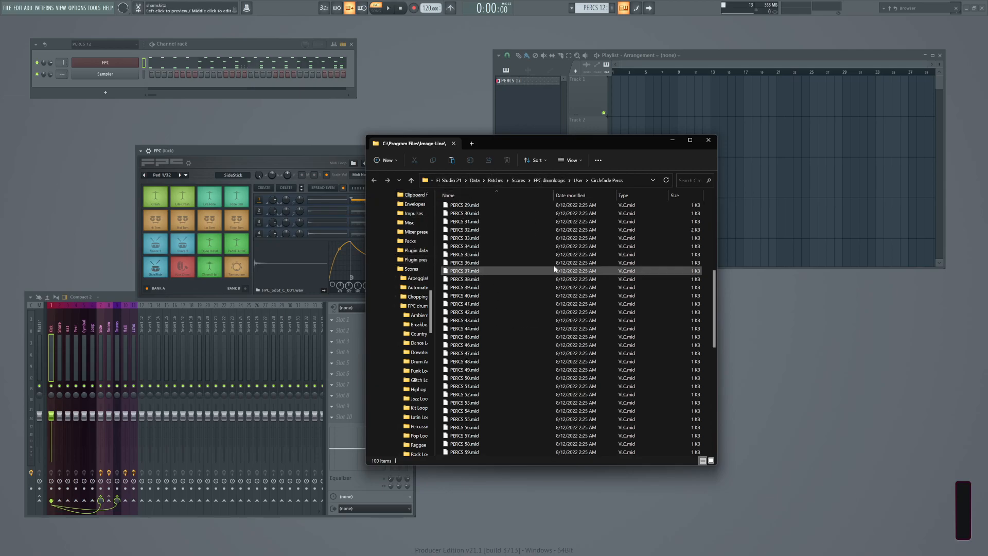
Retrace the path from the FL Studio 21 program folder through Data > Patches > Scores > FPC drumloops to User.
left_click(454, 180)
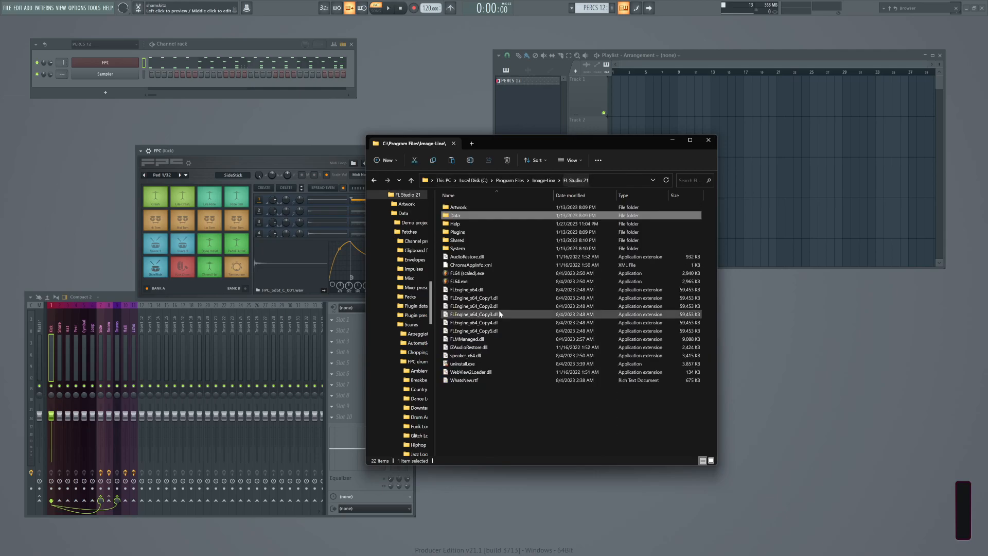
double_click(451, 216)
double_click(456, 218)
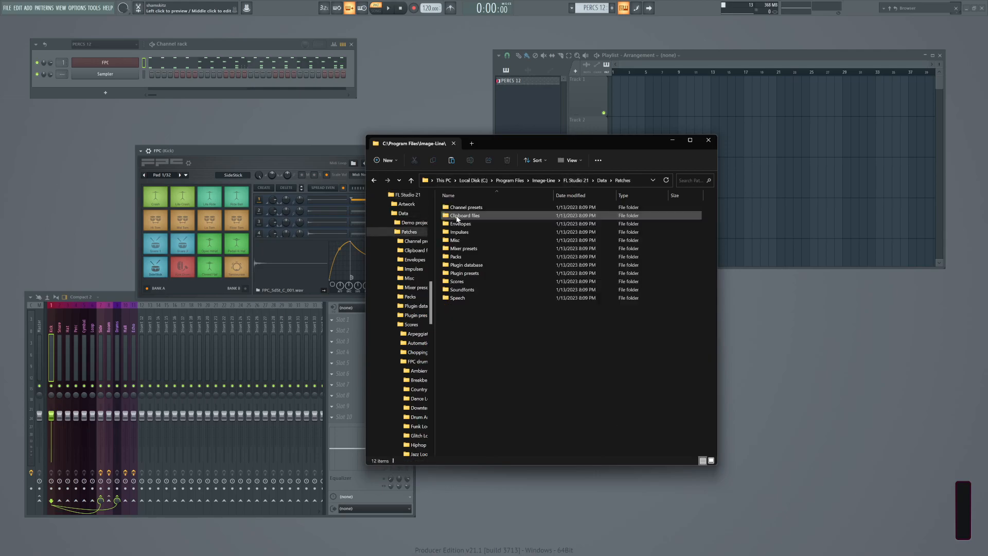
double_click(456, 281)
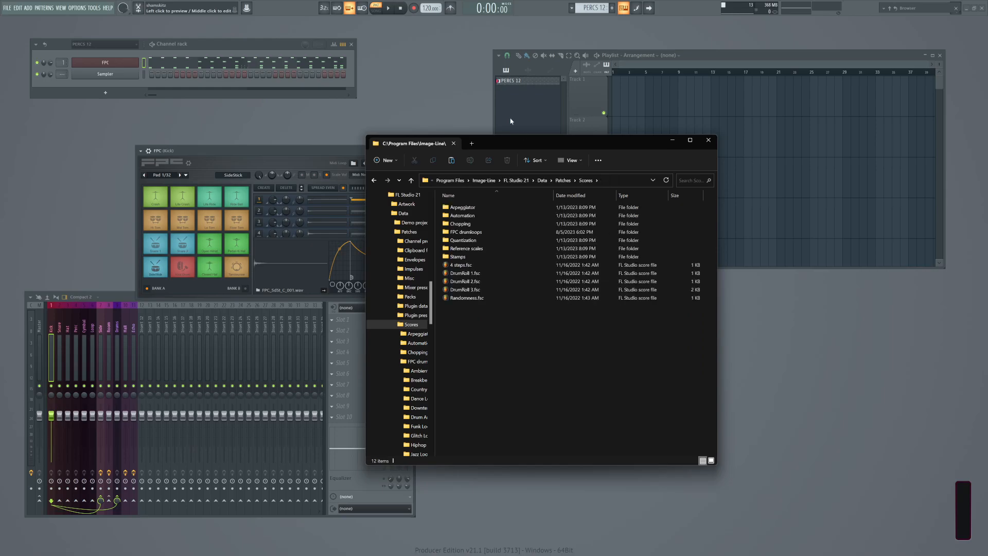
double_click(512, 232)
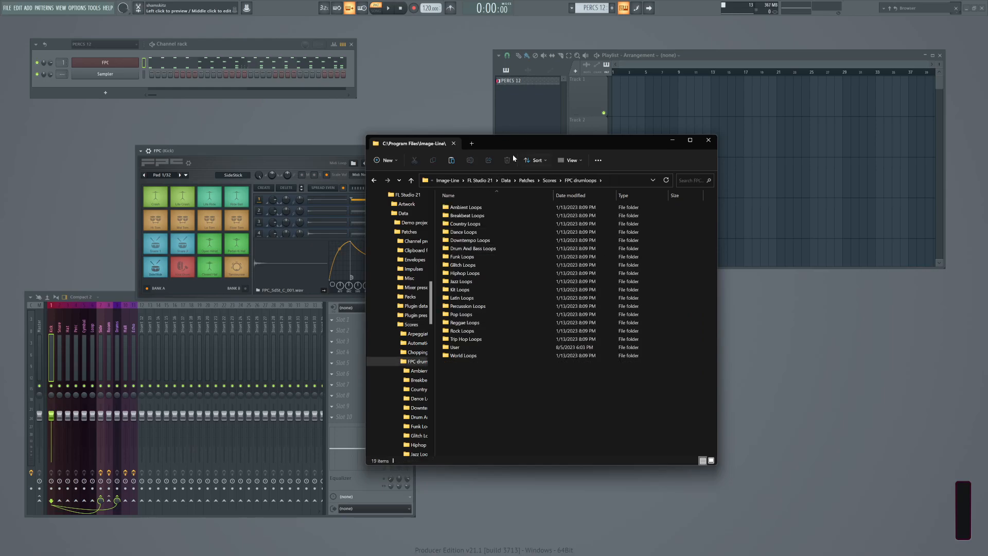
double_click(455, 347)
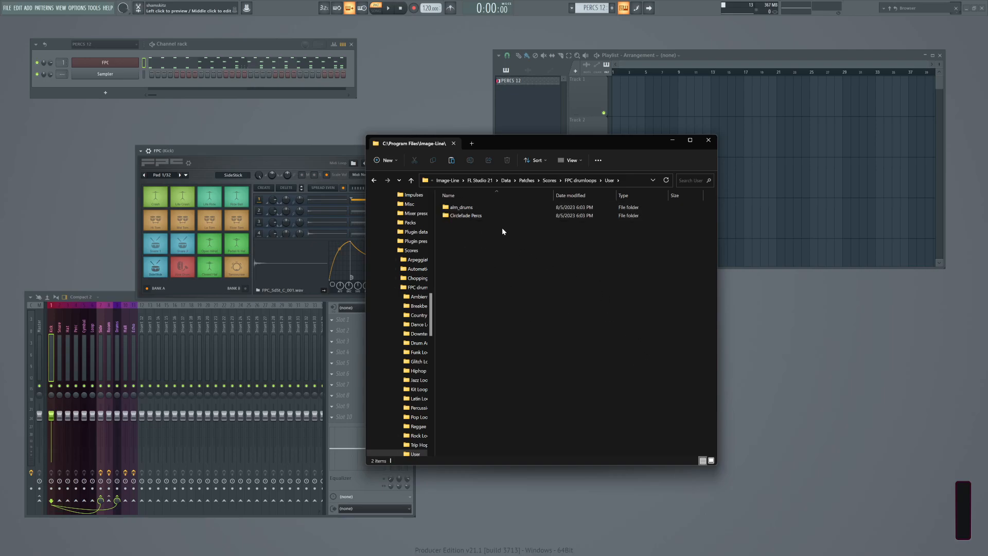
Look through the MIDI files in alm_drums > fpc_midi and return to the alm_drums folder.
double_click(459, 207)
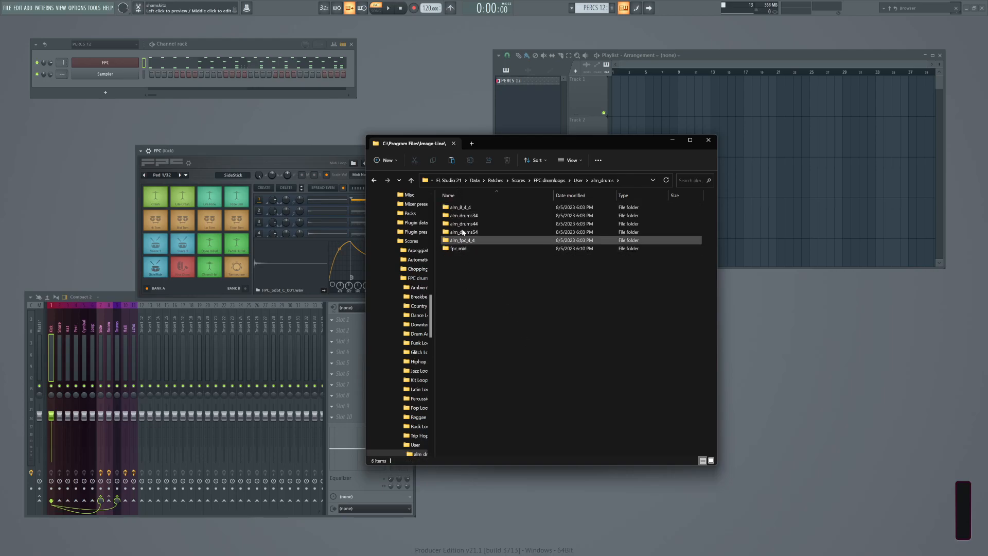
left_click(457, 249)
double_click(457, 249)
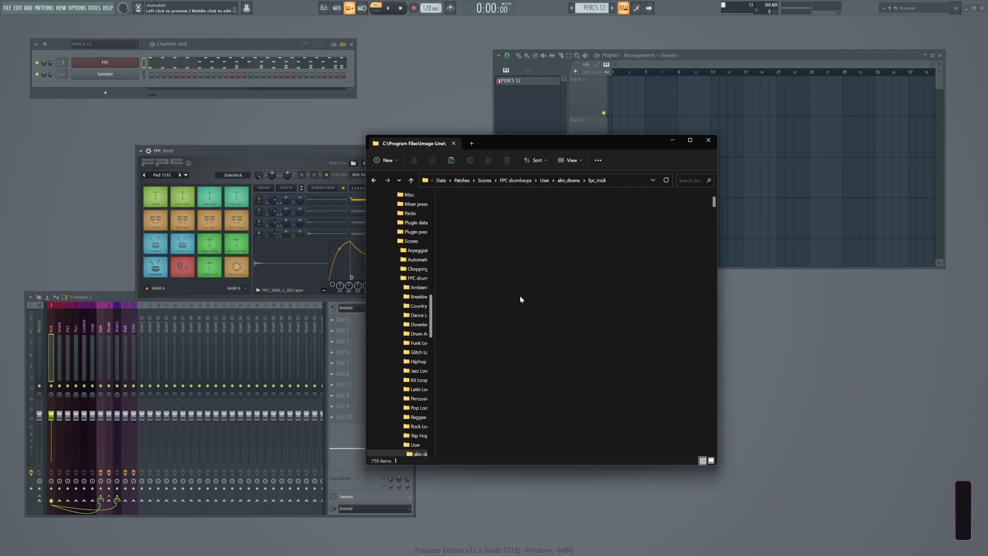
scroll(601, 271, "down", 10)
left_click_drag(714, 220, 628, 162)
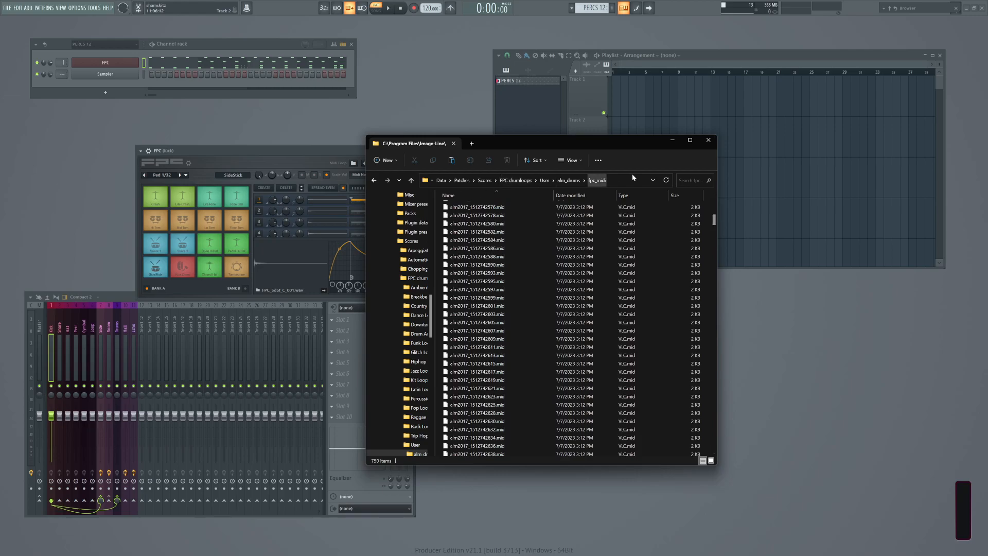
left_click(569, 181)
Return to FPC, load the PERCS 14 loop from User > Circlefade Percs, and start playback.
left_click(308, 165)
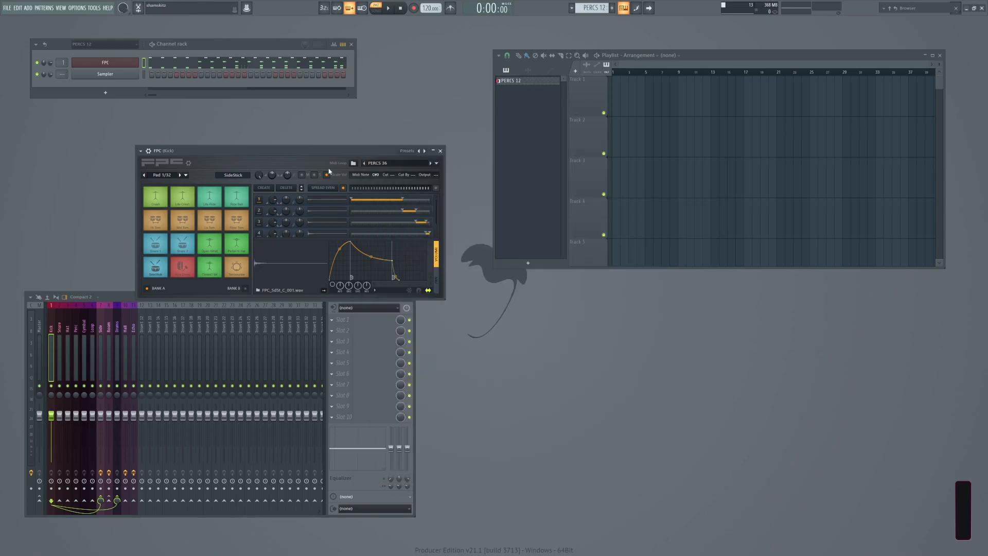
left_click(433, 165)
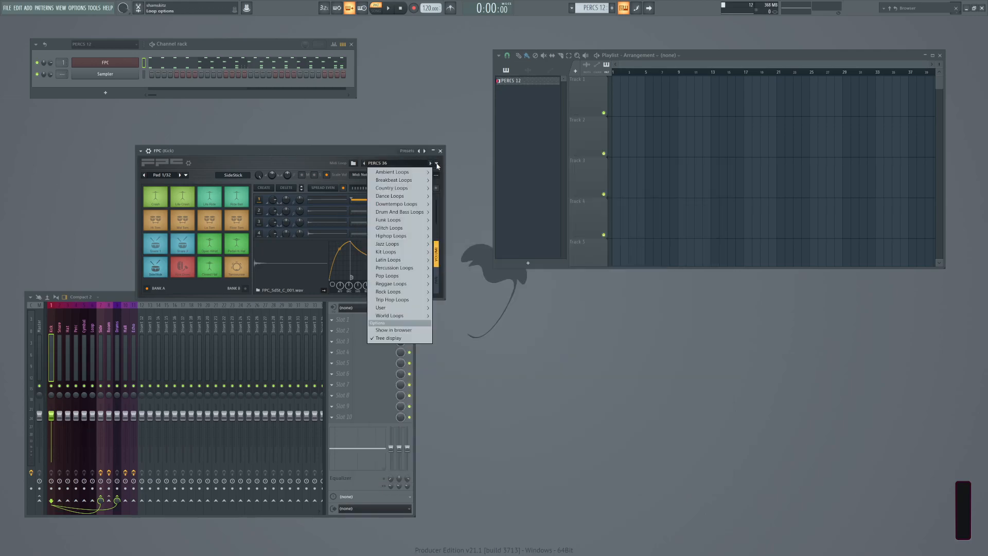
mouse_move(407, 315)
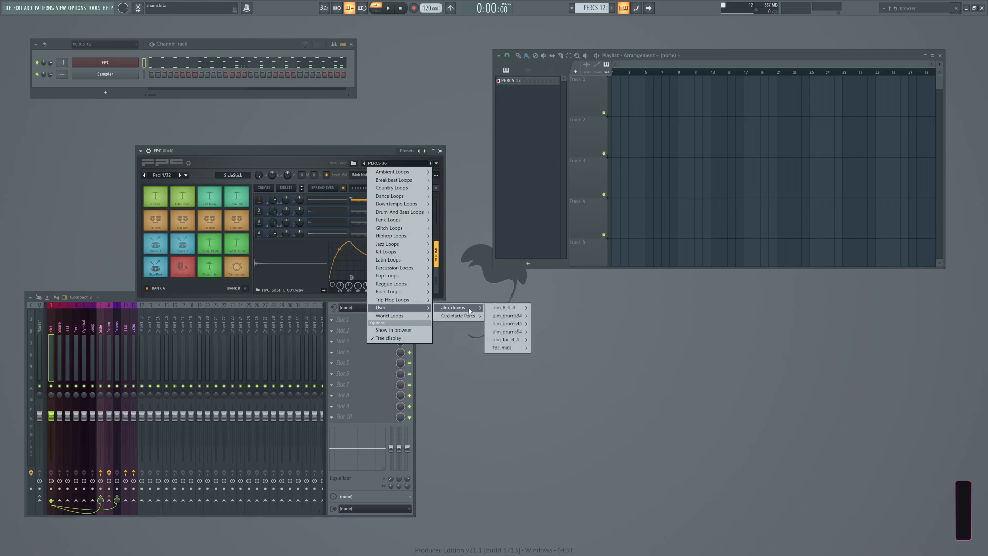
mouse_move(461, 317)
left_click(501, 132)
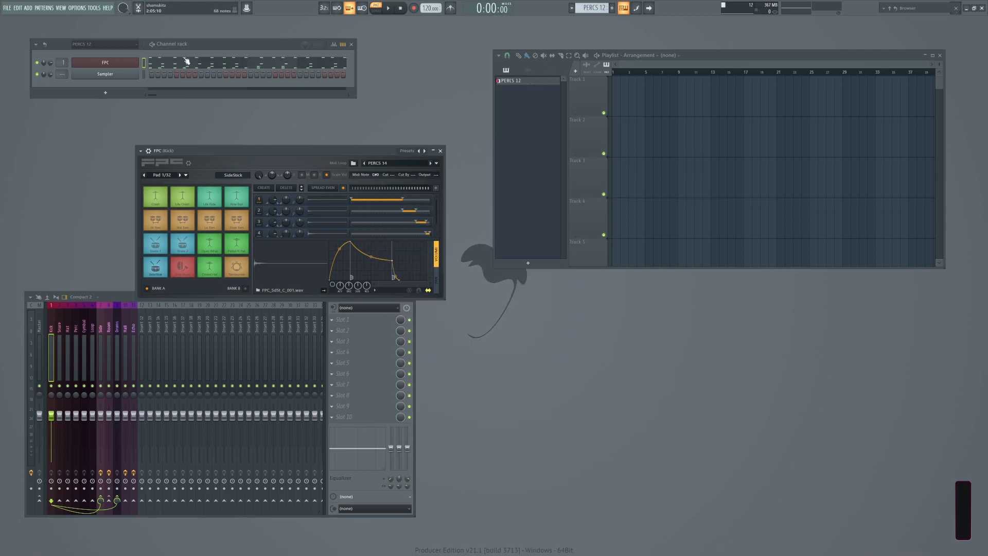
key("space")
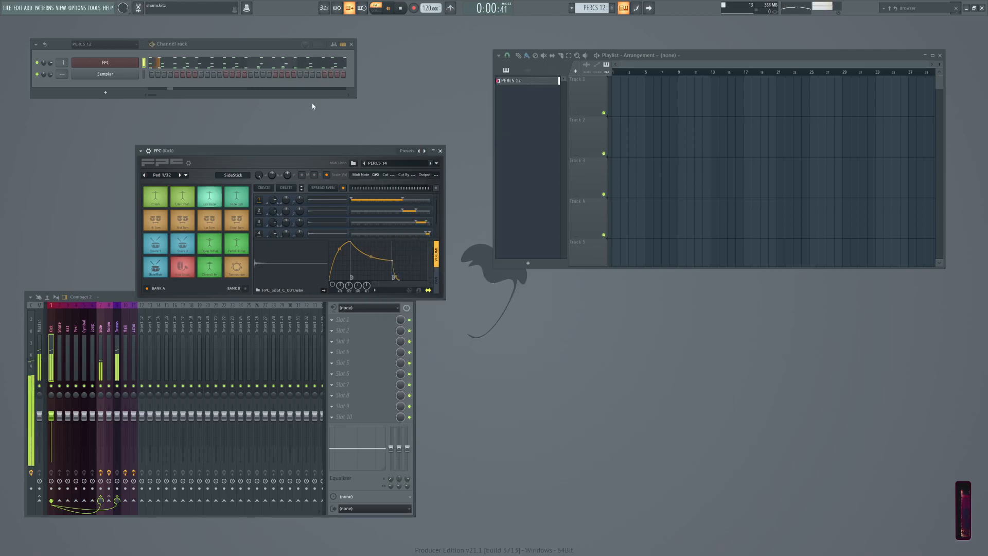
Advance FPC's MIDI loop to PERCS 16 and load the "step two" preset.
left_click(431, 163)
left_click(431, 163)
right_click(424, 151)
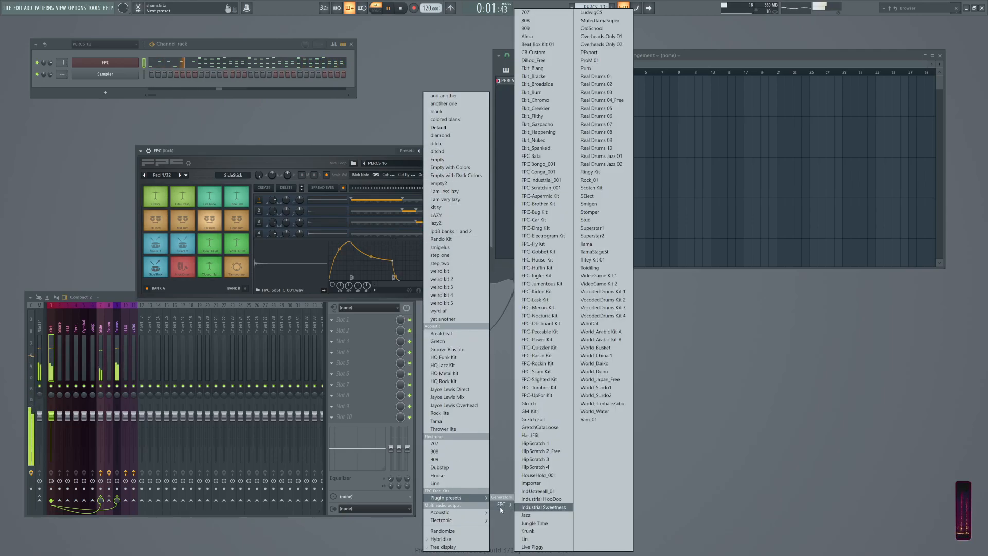
left_click(438, 263)
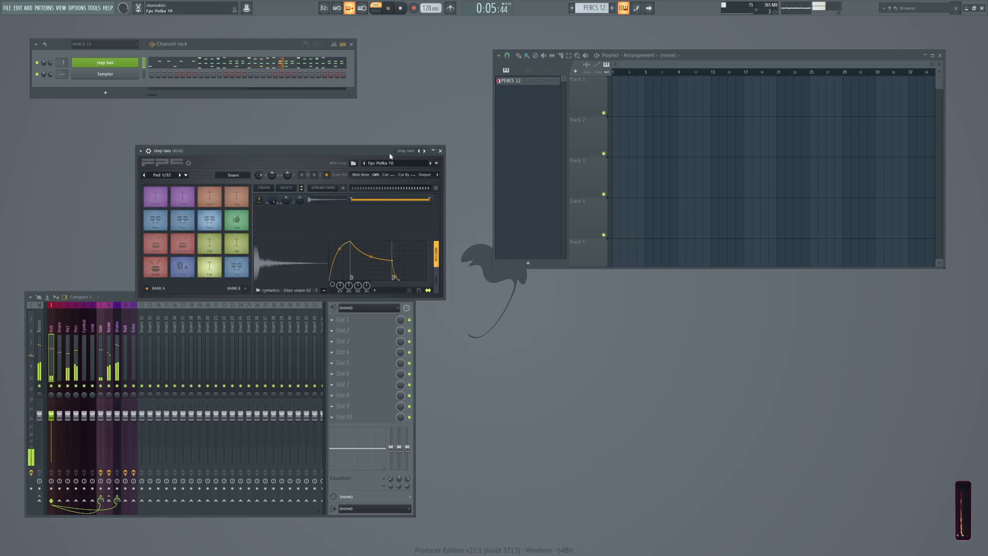
Replace FPC's MIDI loop with PERCS 40 from User > Circlefade Percs.
left_click(430, 163)
left_click(437, 164)
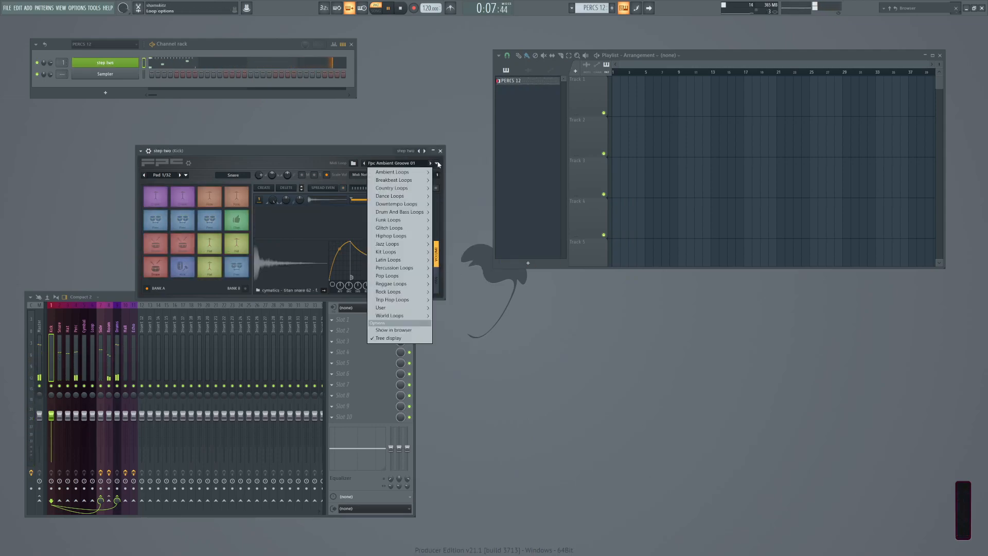
mouse_move(406, 308)
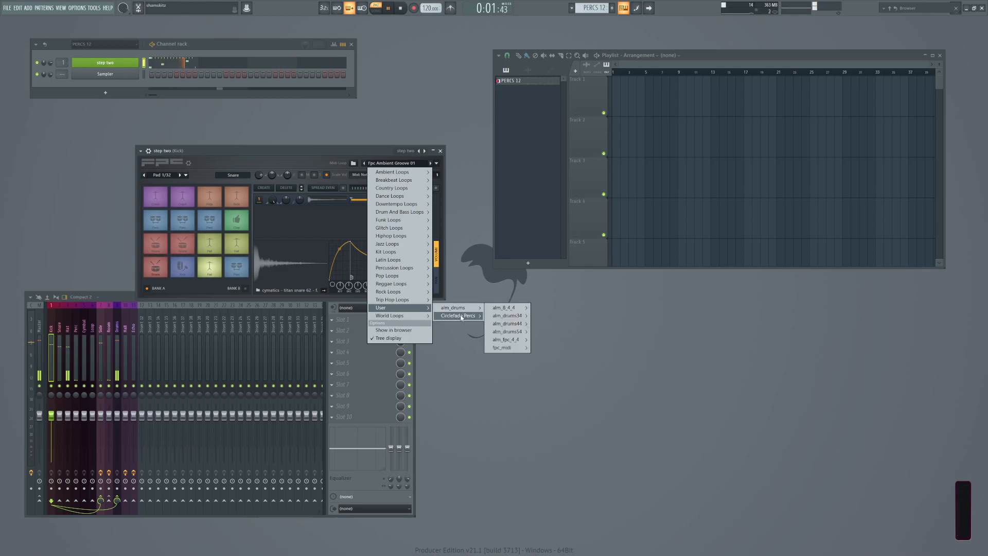
mouse_move(468, 309)
left_click(496, 297)
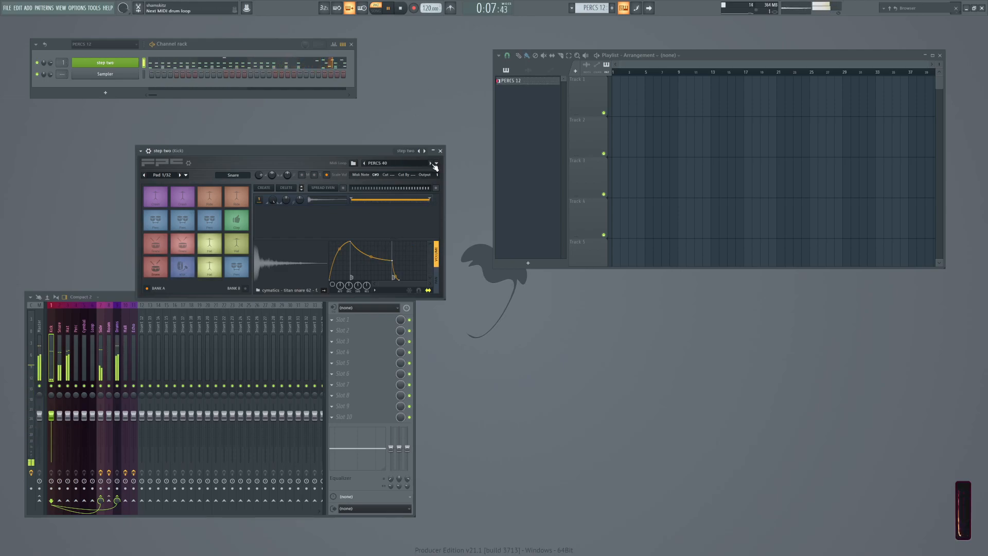
Advance FPC's MIDI loop to PERCS 42 and stop playback.
left_click(434, 164)
left_click(434, 163)
left_click(434, 164)
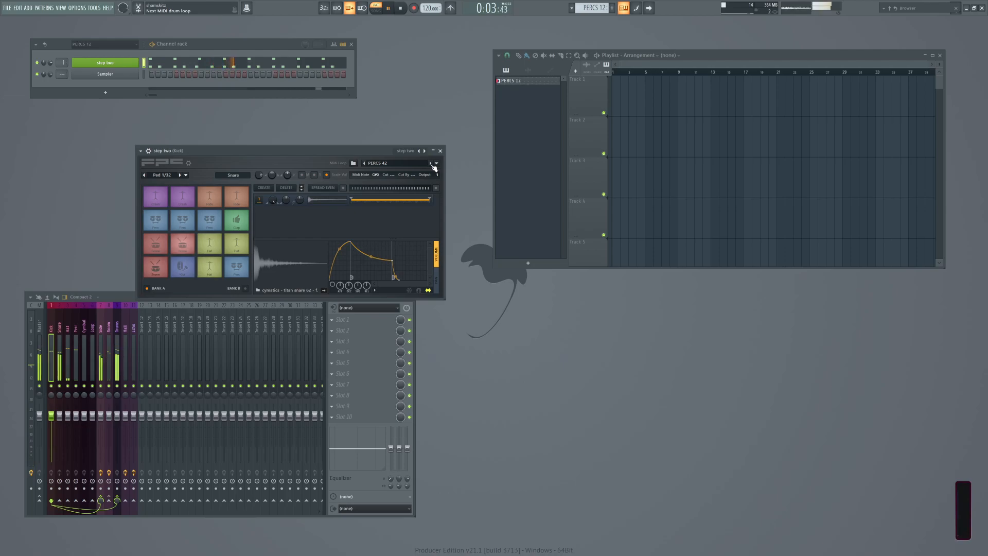
key("space")
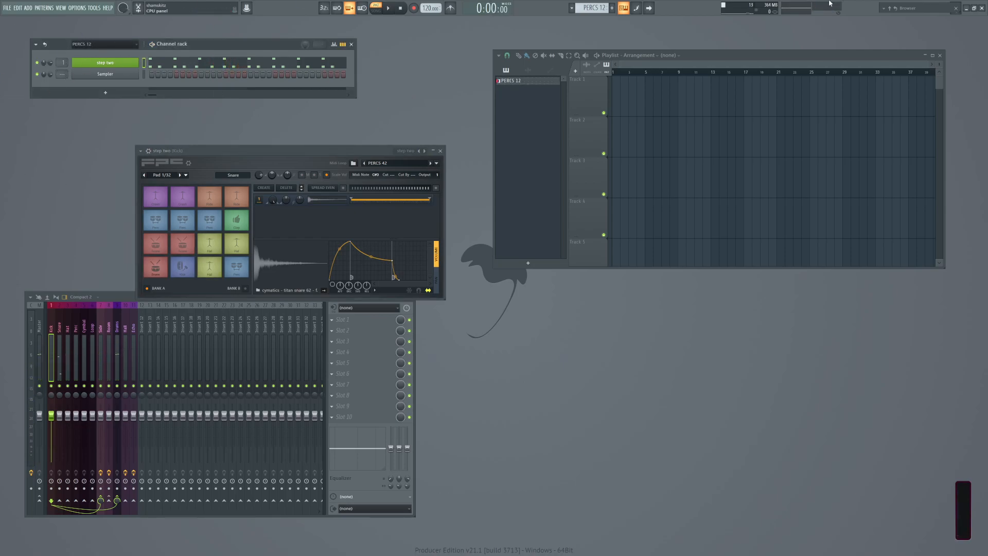
Exit FL Studio without saving changes to untitled.flp, and close all open File Explorer windows.
left_click(981, 8)
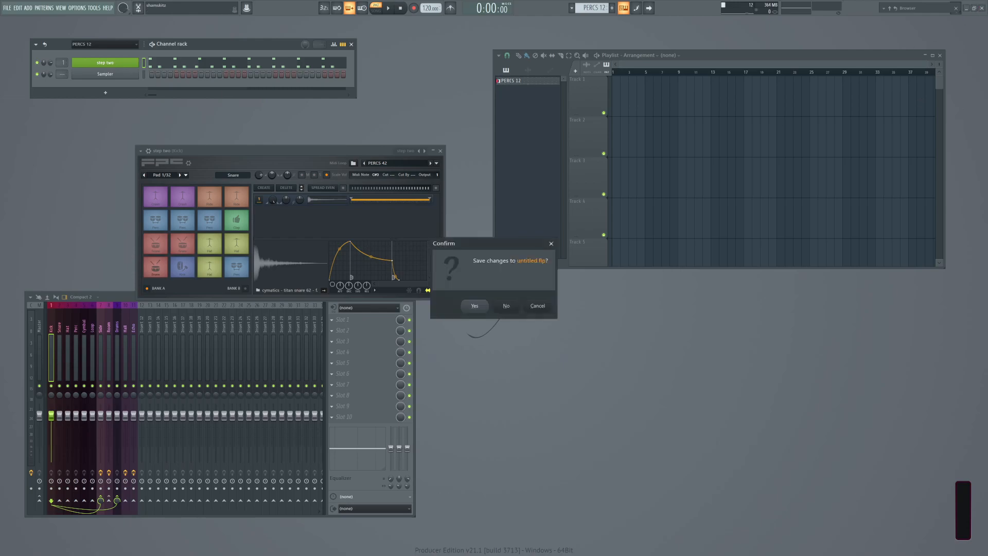
left_click(506, 306)
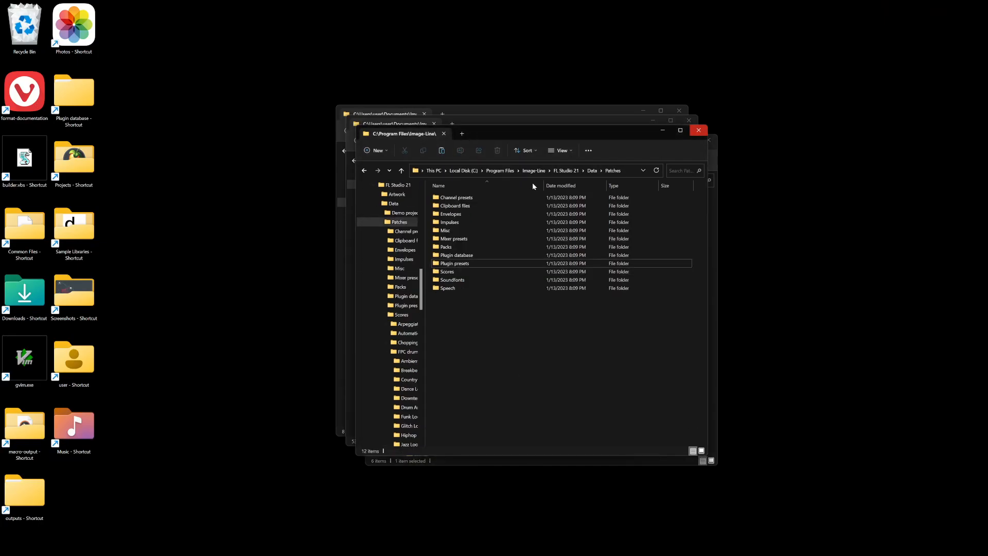
left_click(698, 131)
left_click(688, 120)
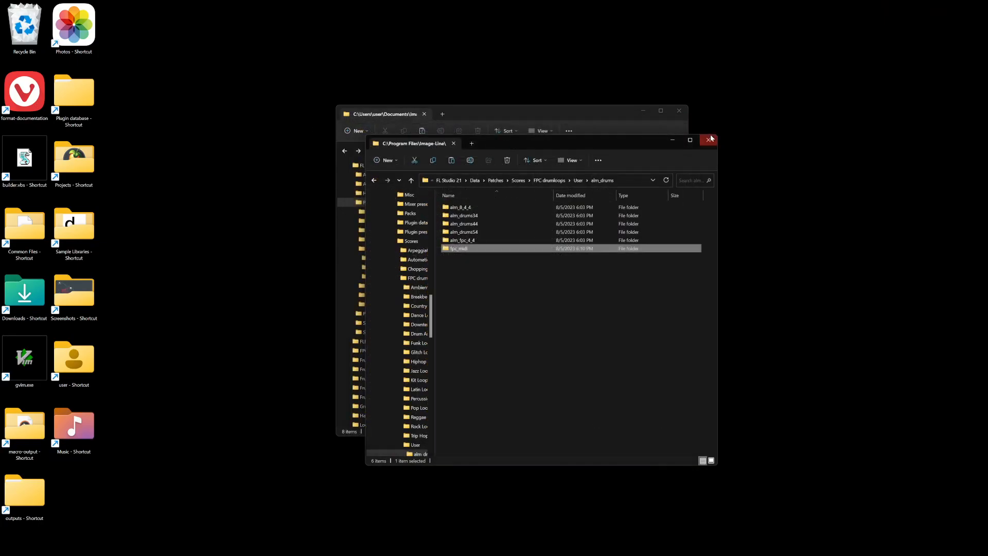
left_click(708, 140)
left_click(679, 111)
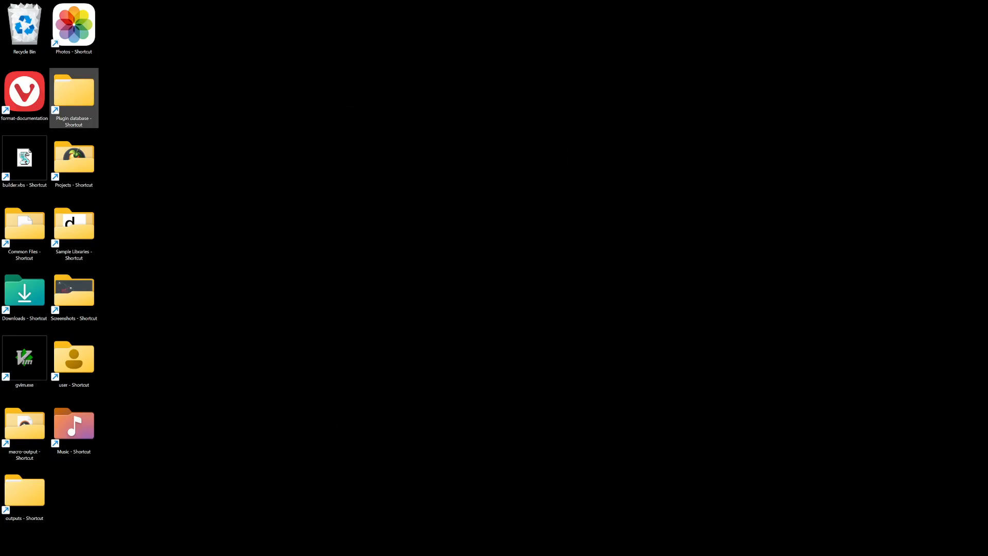
Switch to OBS and bring its recording window up on the desktop.
mouse_move(183, 534)
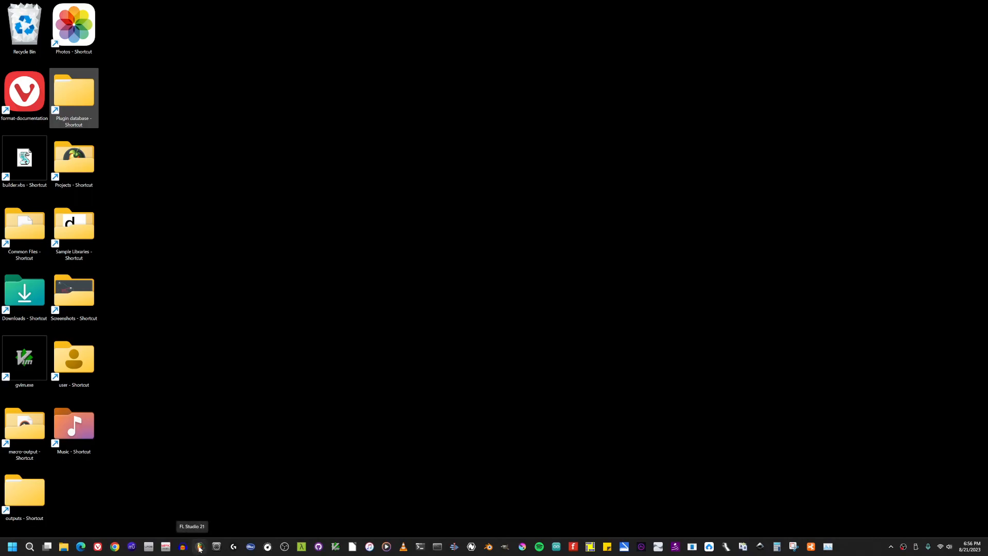
right_click(903, 546)
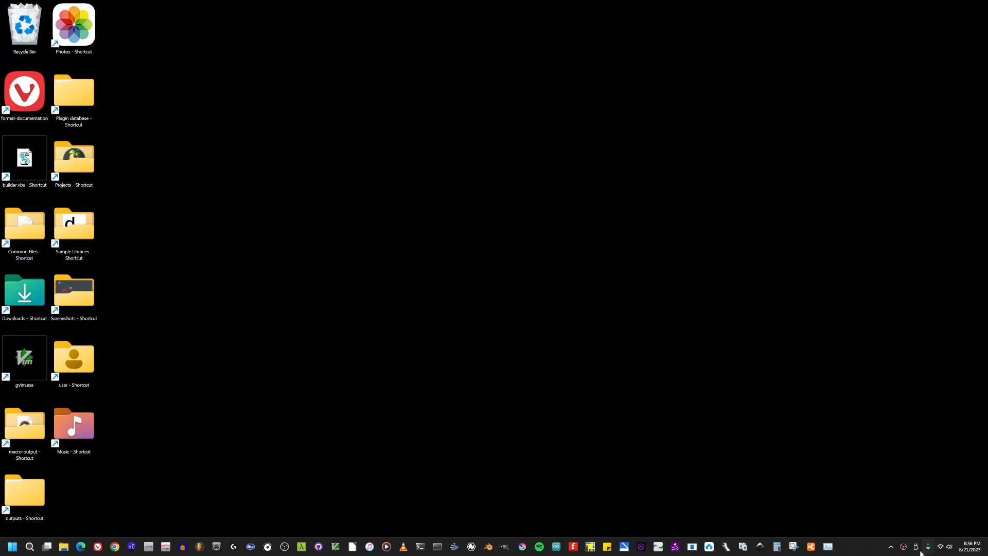
left_click(45, 546)
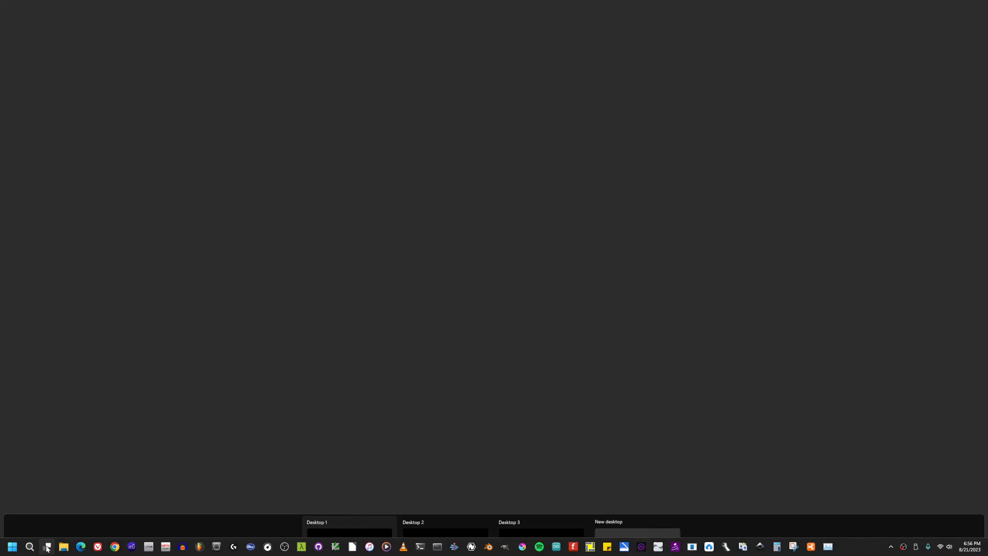
left_click(423, 504)
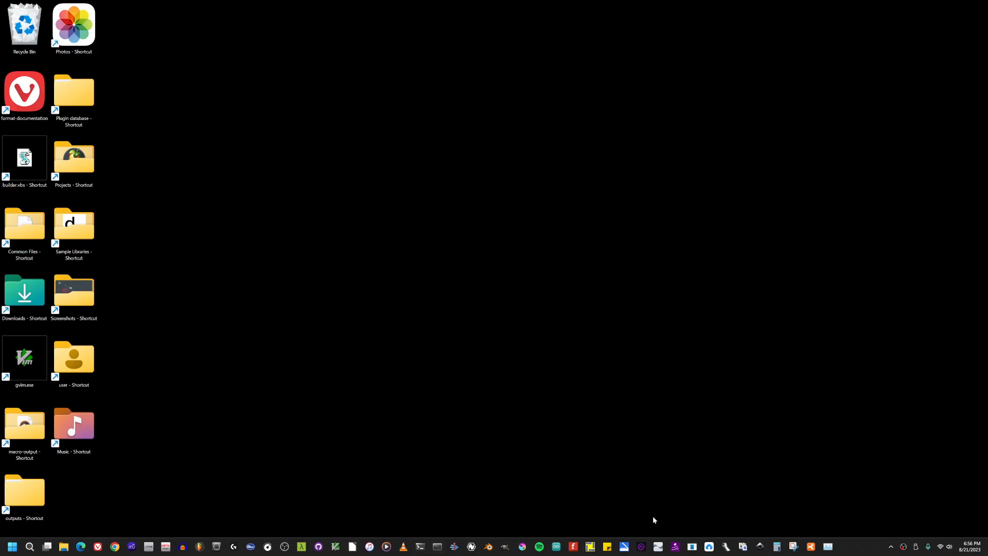
left_click(904, 548)
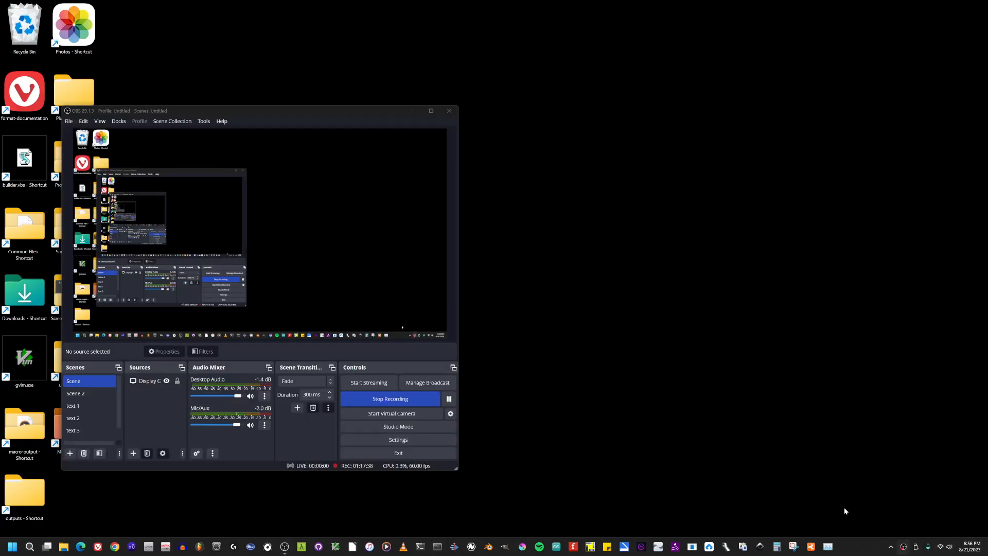